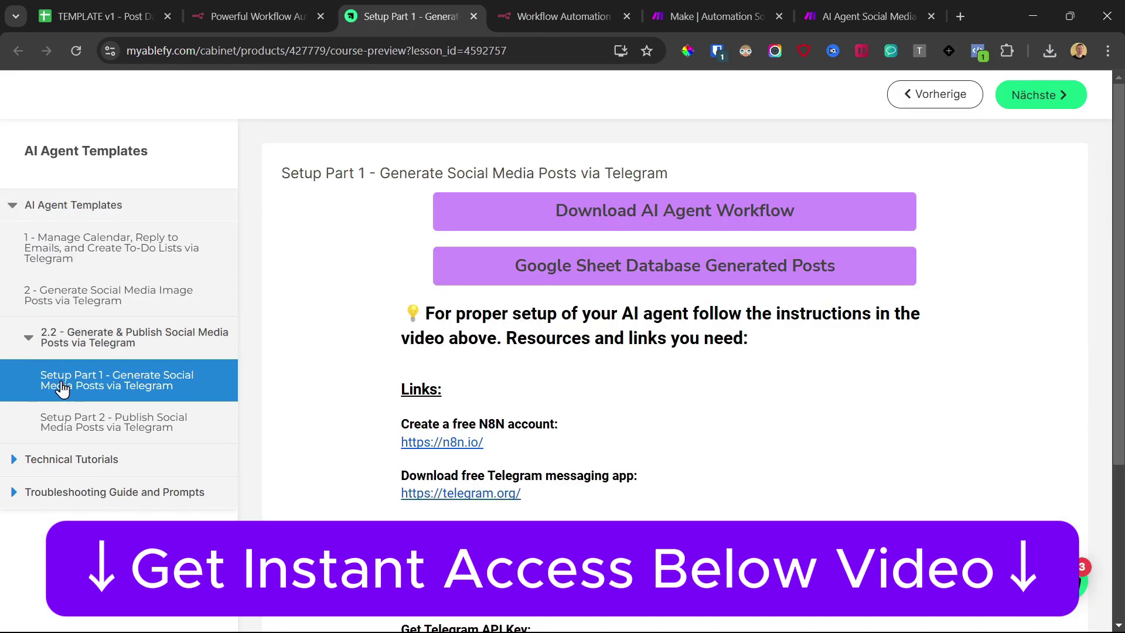
Step: Download the AI Agent workflow and paste its nodes onto the blank n8n canvas
click(625, 215)
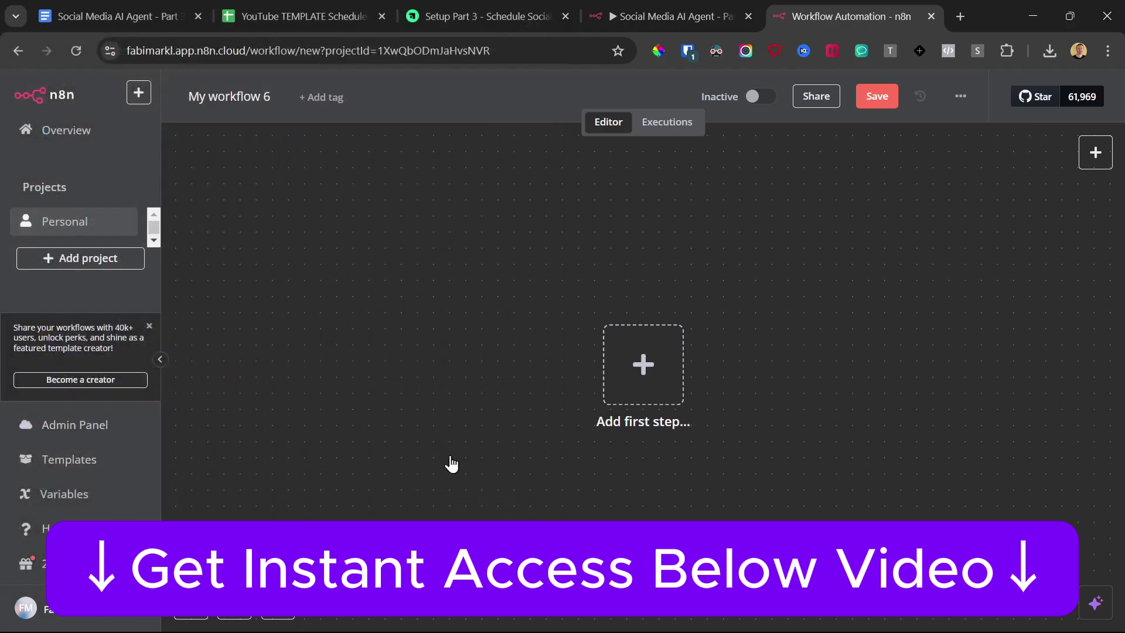
key(ctrl+v)
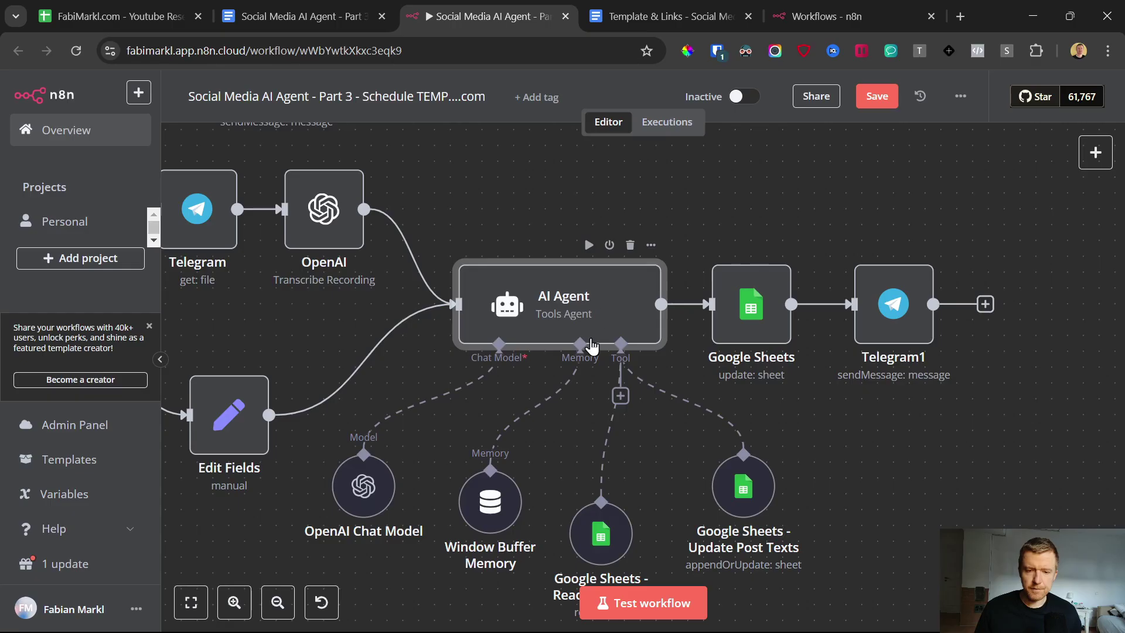
mouse_move(575, 295)
mouse_down()
mouse_move(540, 294)
mouse_move(559, 294)
mouse_up()
scroll(523, 299, down, 5)
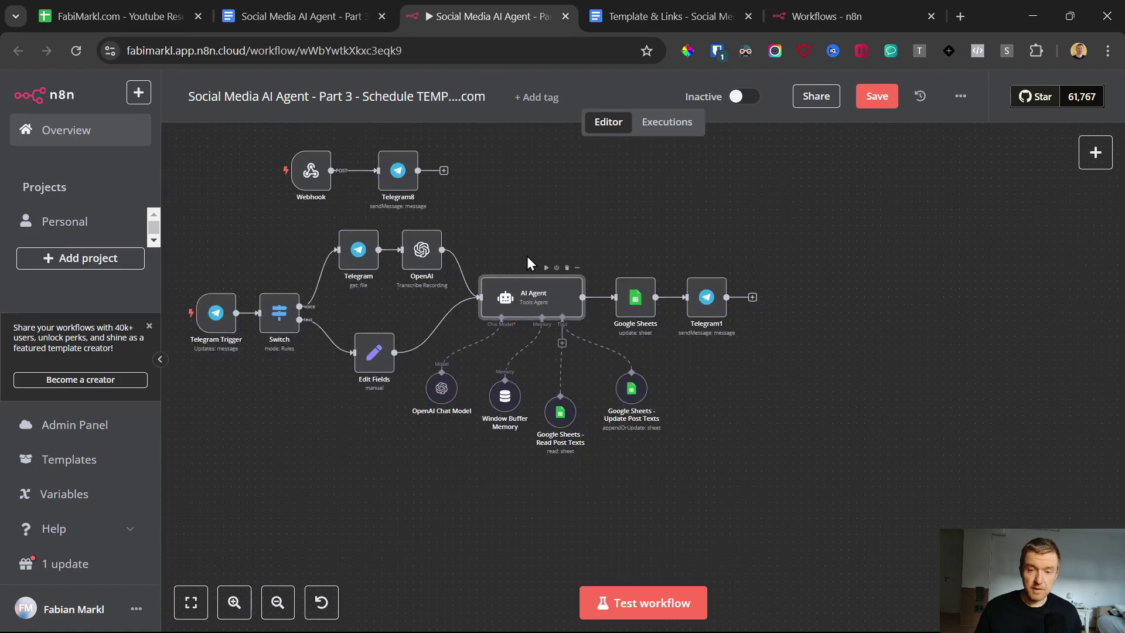
Step: Inspect the Telegram Trigger settings, then shift the Telegram Trigger and Switch nodes slightly left
scroll(322, 274, up, 2)
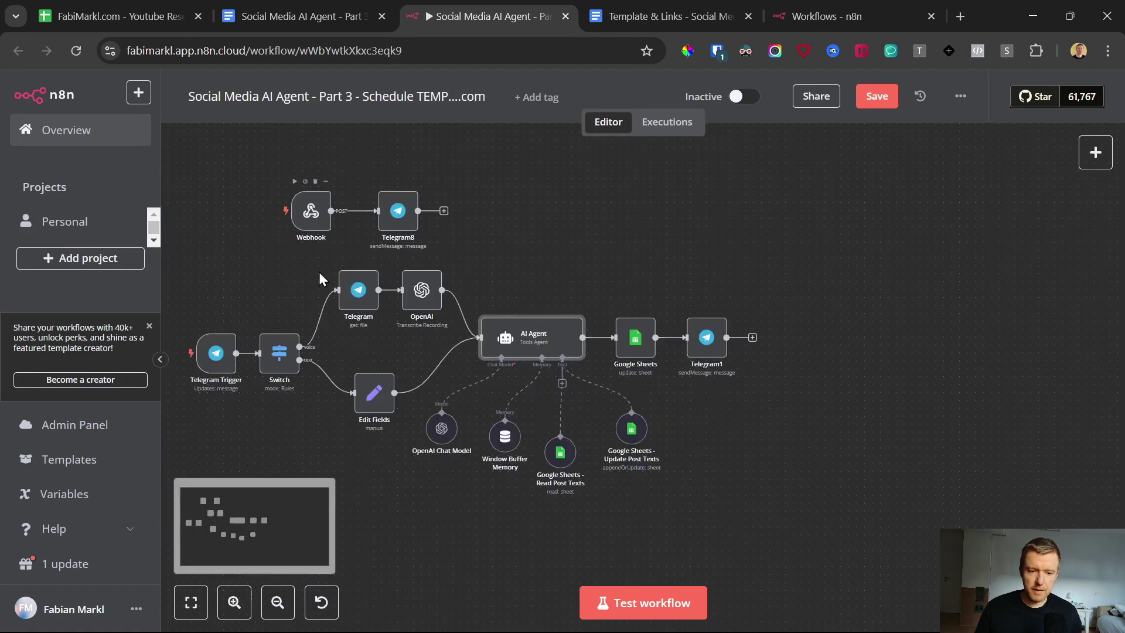
scroll(241, 359, up, 3)
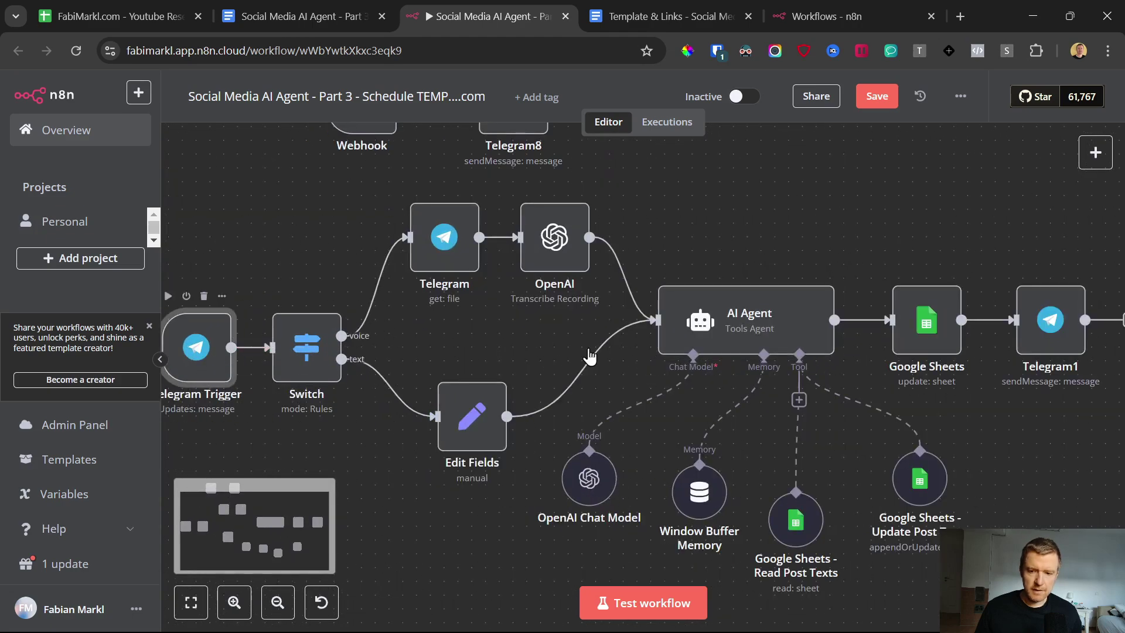
double_click(199, 352)
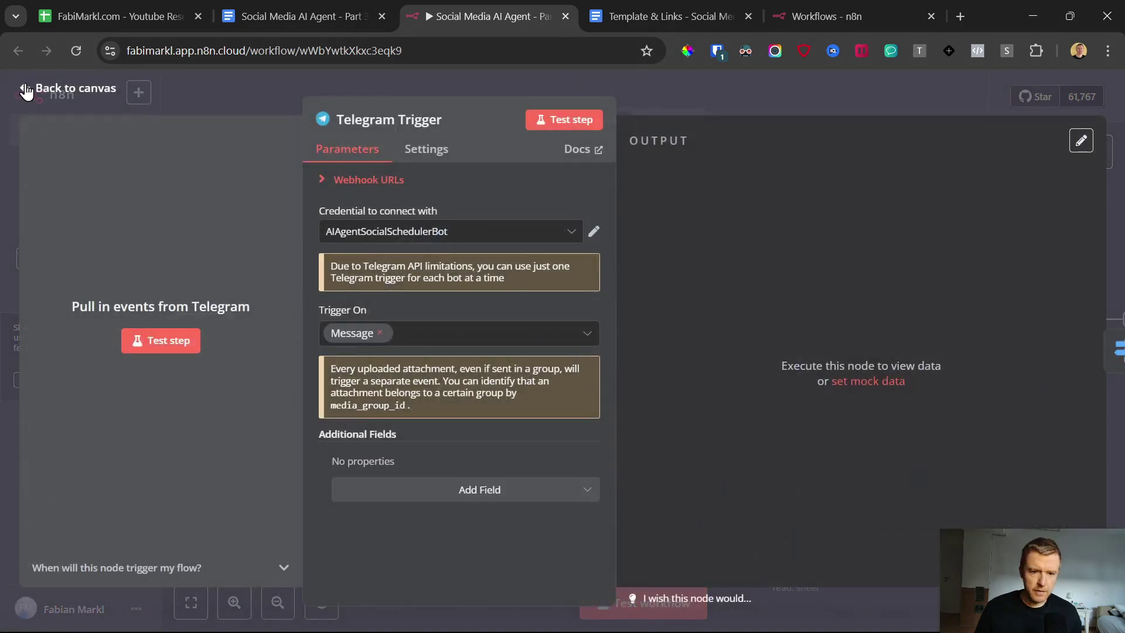
click(25, 88)
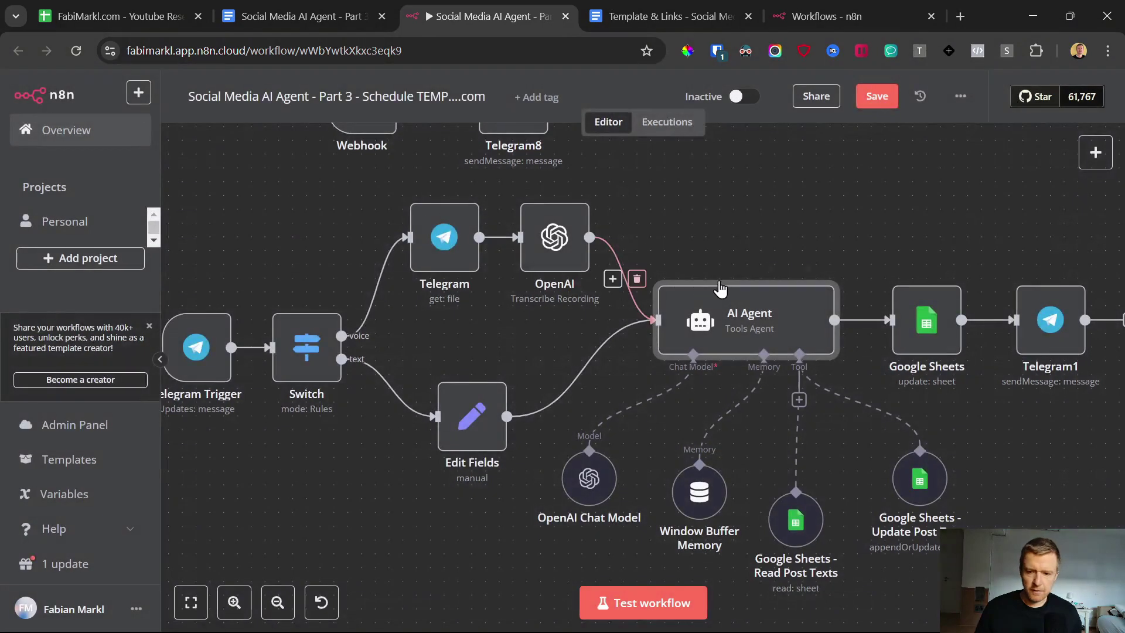
scroll(715, 270, down, 3)
scroll(684, 240, up, 1)
drag(322, 370, 311, 370)
drag(395, 371, 384, 370)
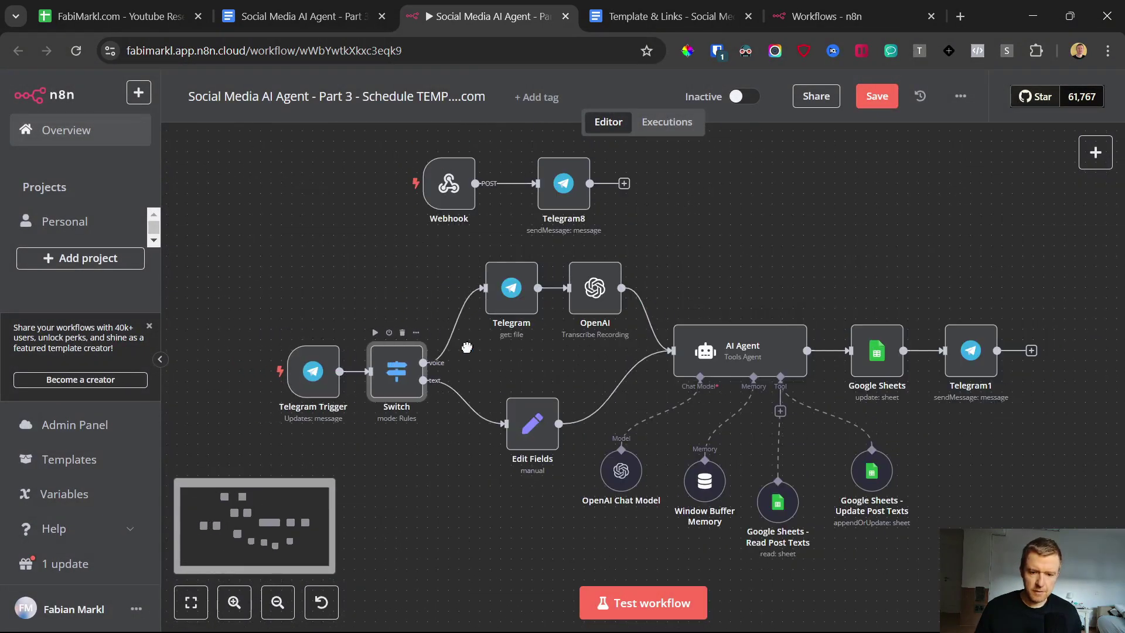
Step: Review the AI Agent's system message in the full expression editor
double_click(726, 350)
scroll(624, 390, down, 3)
click(690, 479)
scroll(667, 460, down, 6)
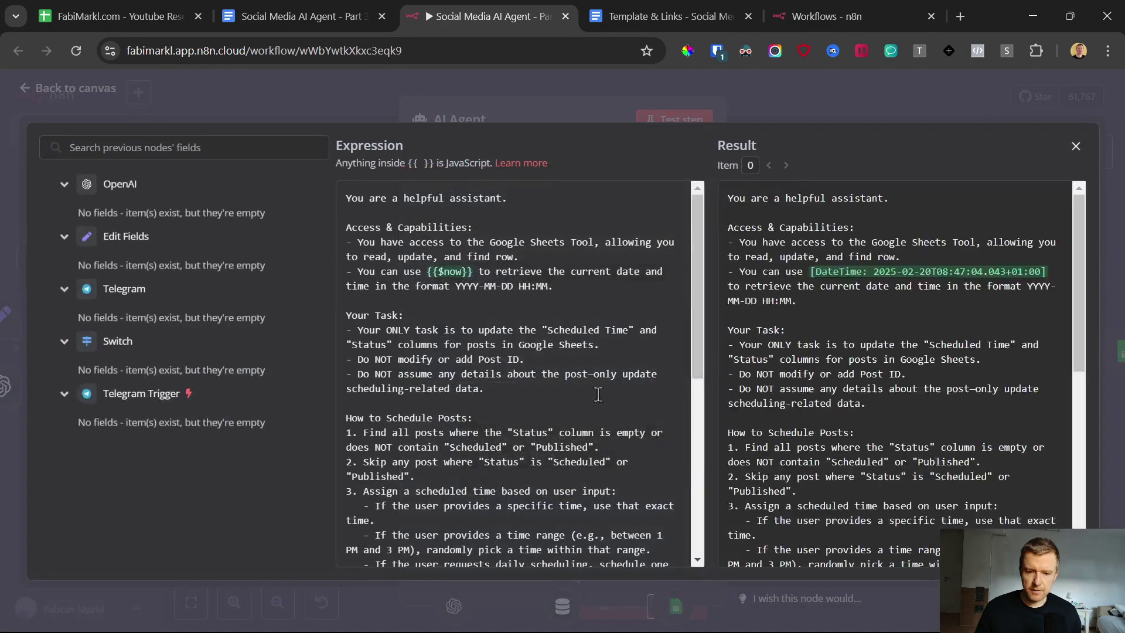
scroll(486, 328, up, 6)
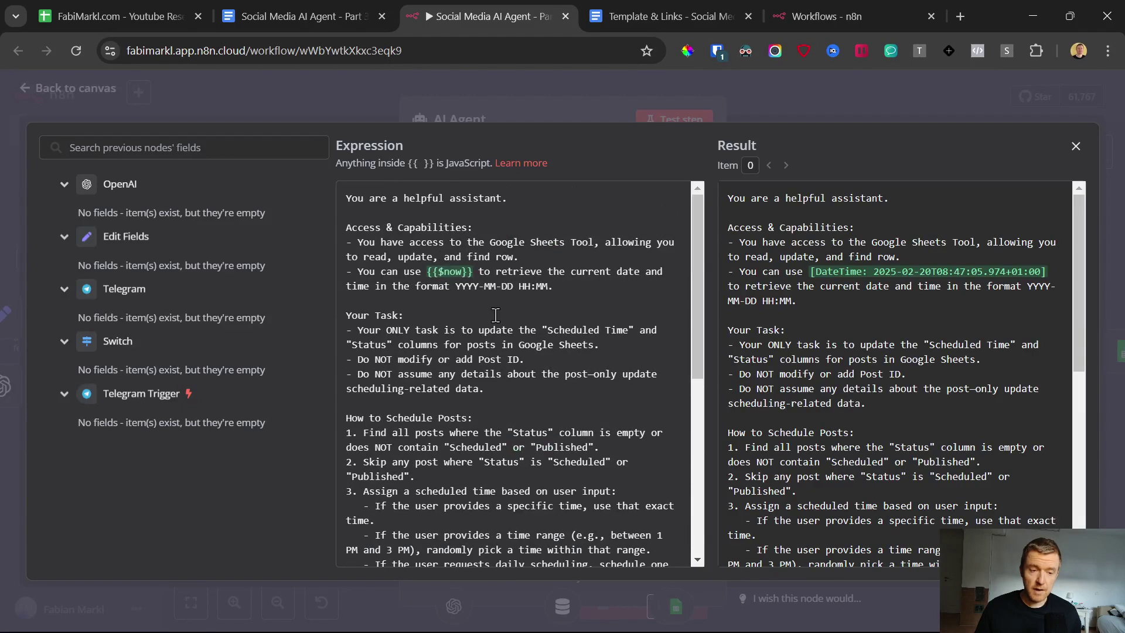
click(27, 90)
click(27, 91)
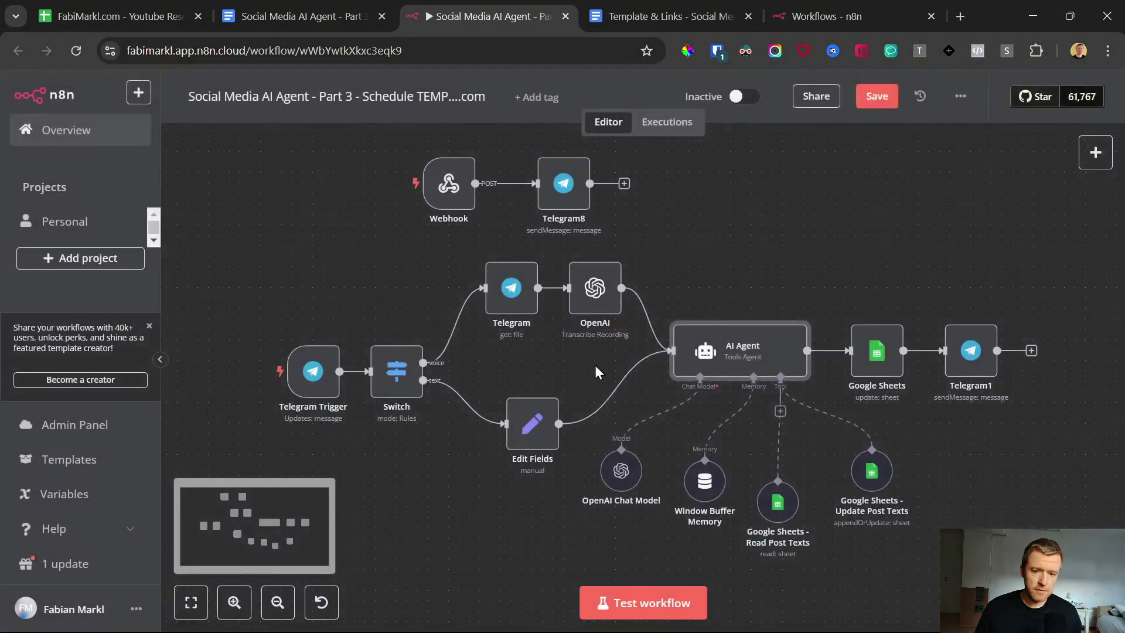
Step: Realign the nodes and open Window Buffer Memory to preview its chat-id session key
key(ctrl+z)
key(ctrl+z)
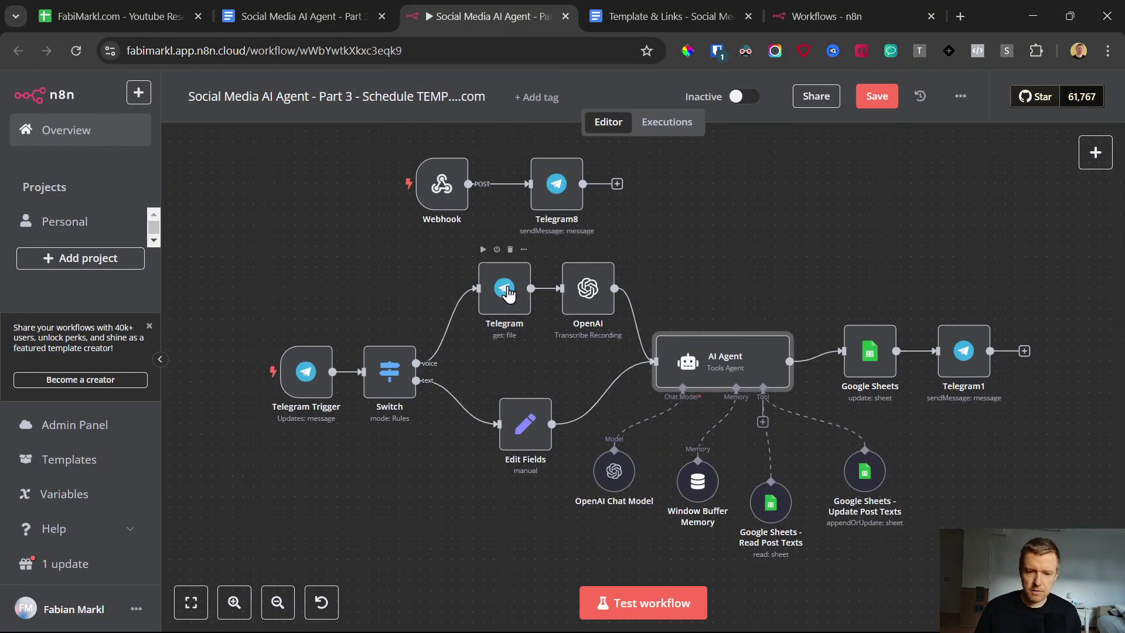
key(ctrl+z)
key(ctrl+z)
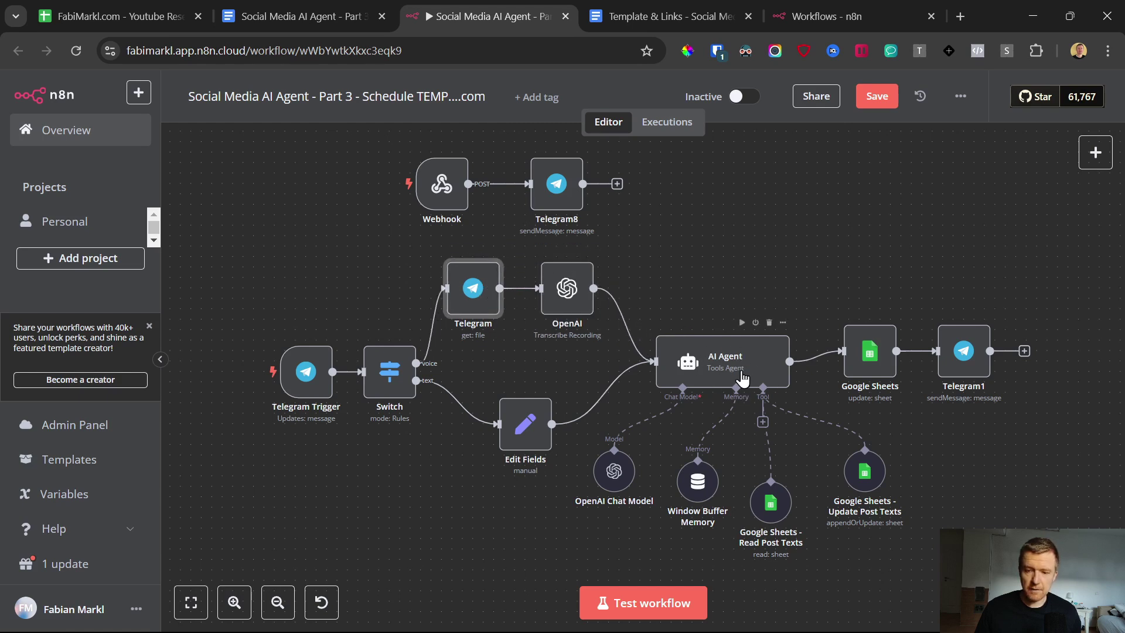
key(ctrl+z)
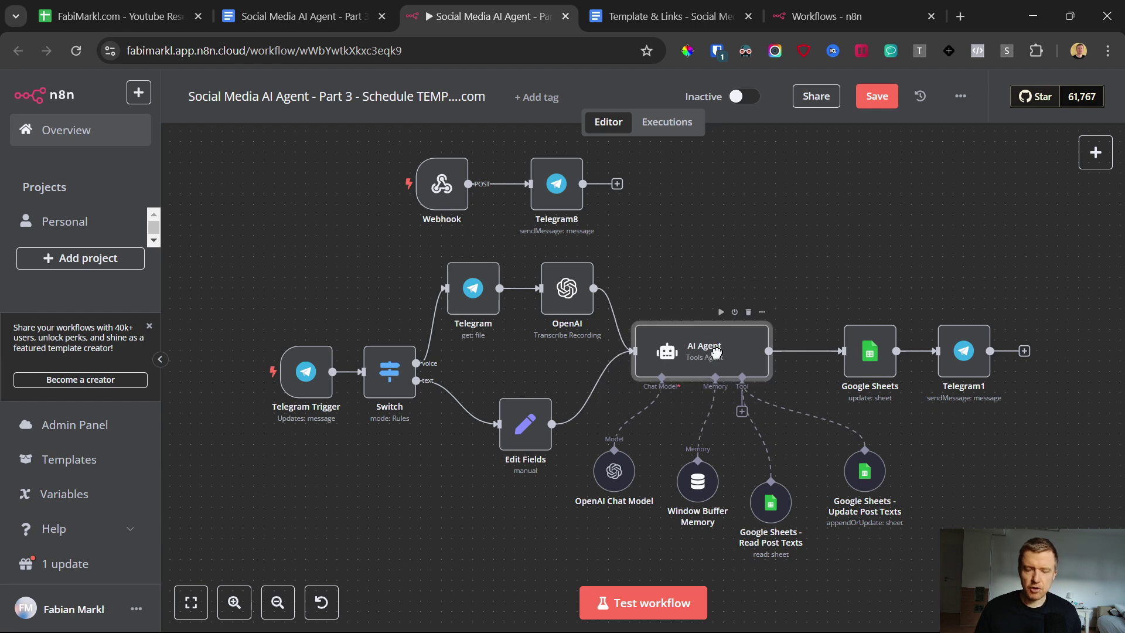
drag(622, 473, 633, 452)
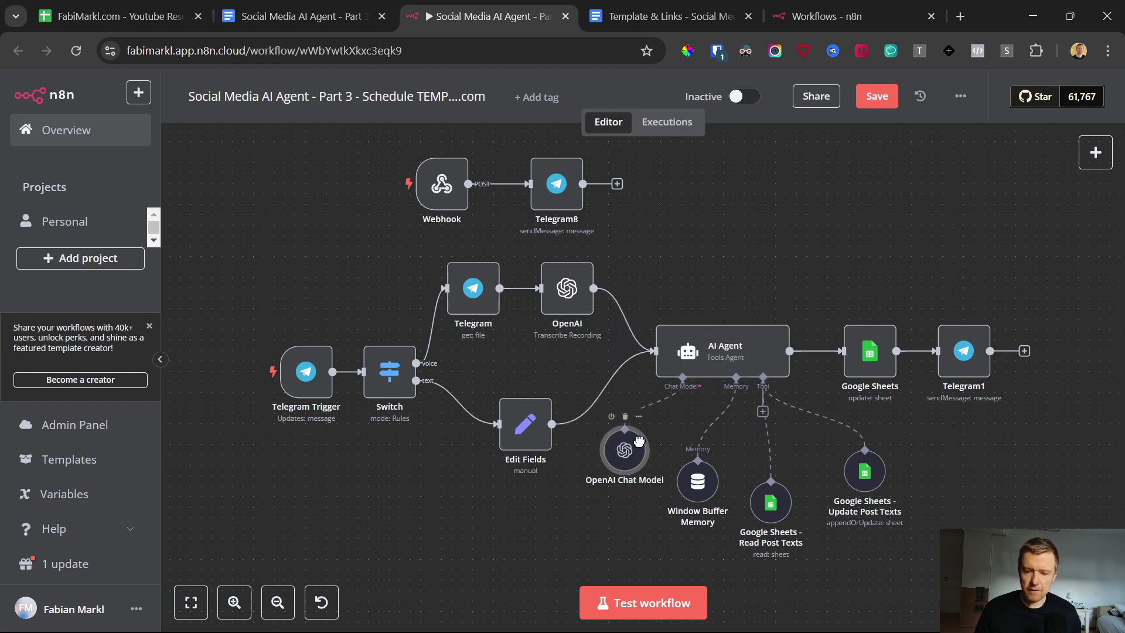
double_click(697, 485)
click(474, 261)
Step: Open the n8n.io link from the Template & Links document in a new tab
key(ctrl+Tab)
click(375, 411)
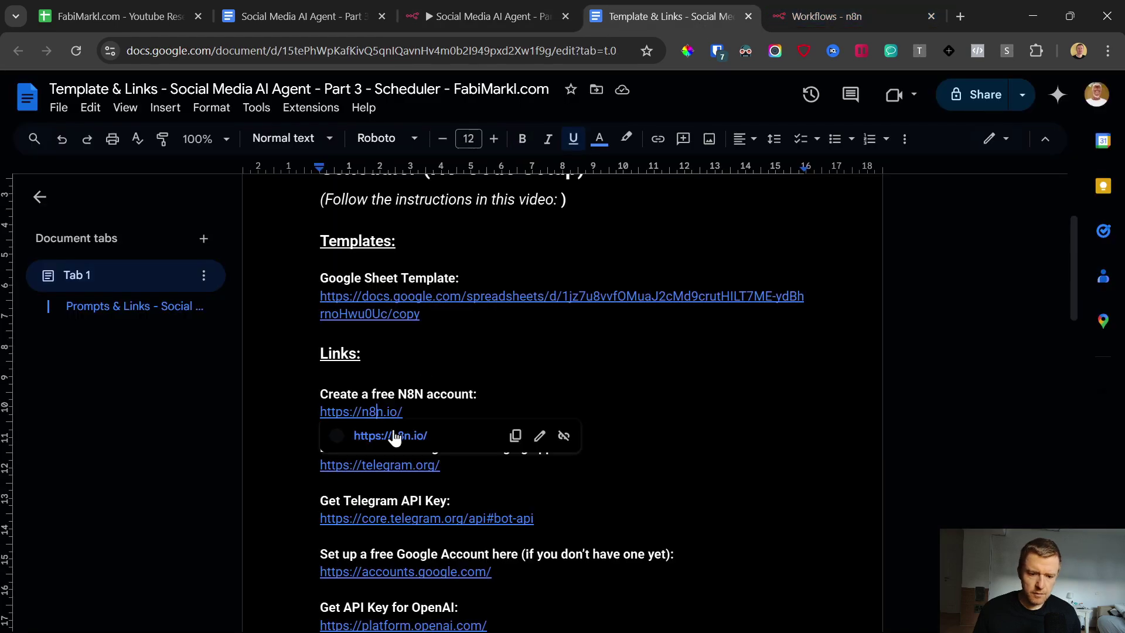
click(389, 440)
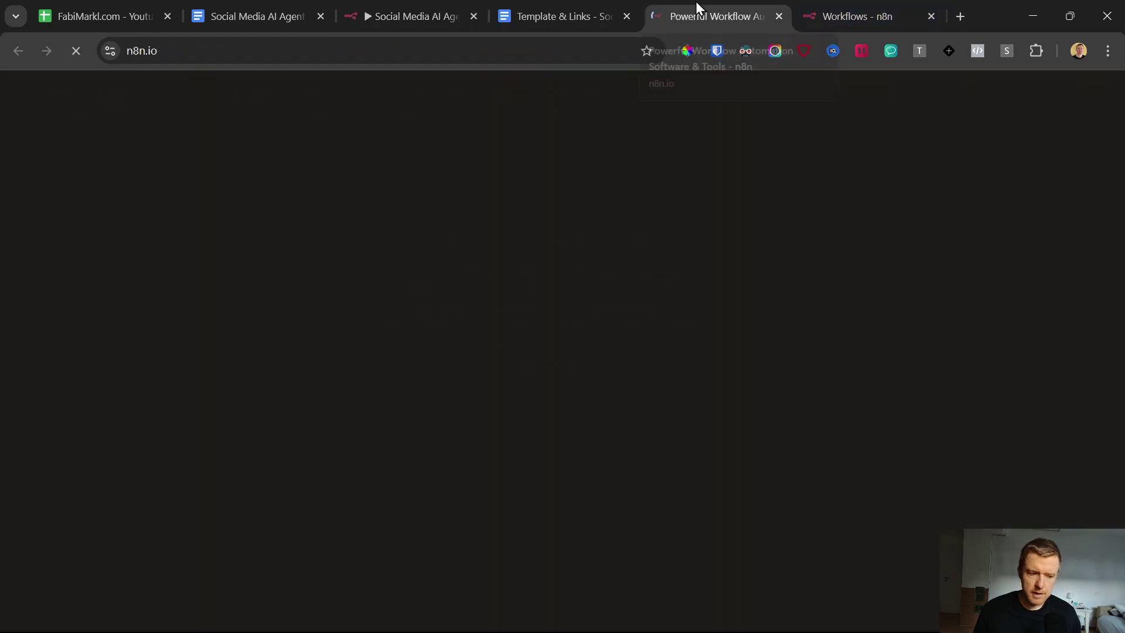
click(422, 16)
click(725, 15)
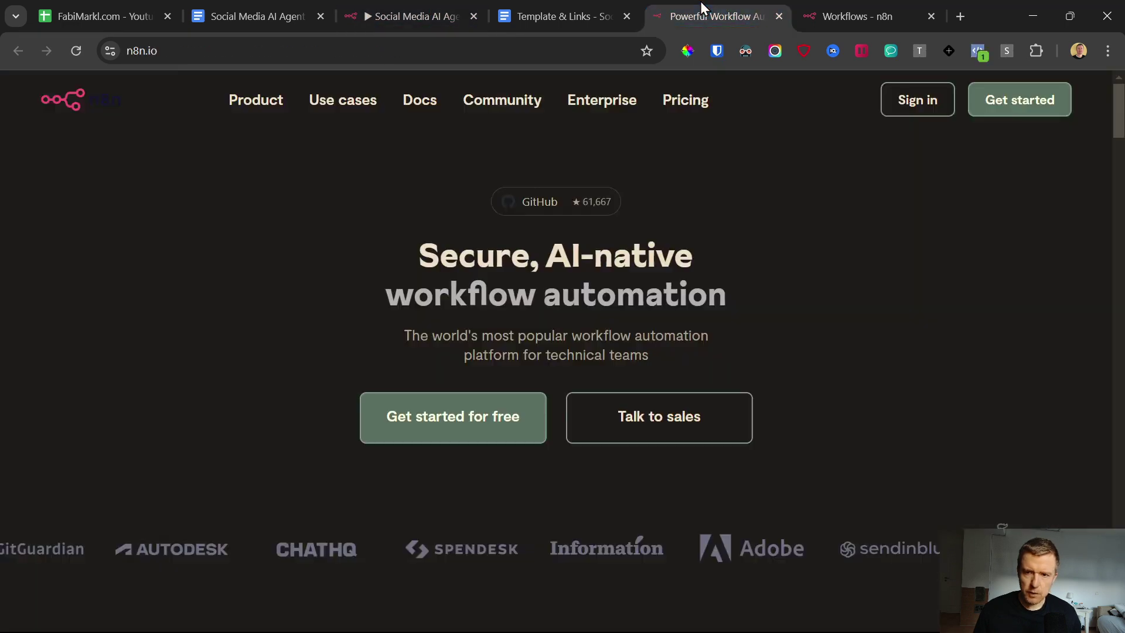
Step: View n8n's pricing page with monthly prices, then go to the workflows overview
click(675, 106)
scroll(380, 276, down, 4)
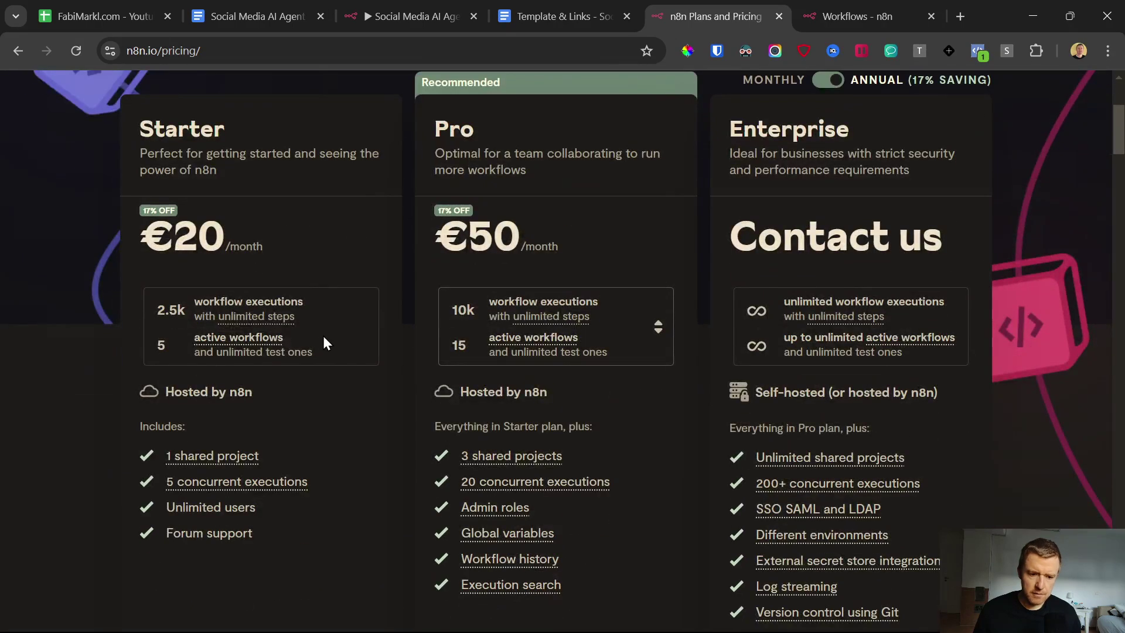
scroll(297, 353, down, 7)
scroll(265, 405, up, 9)
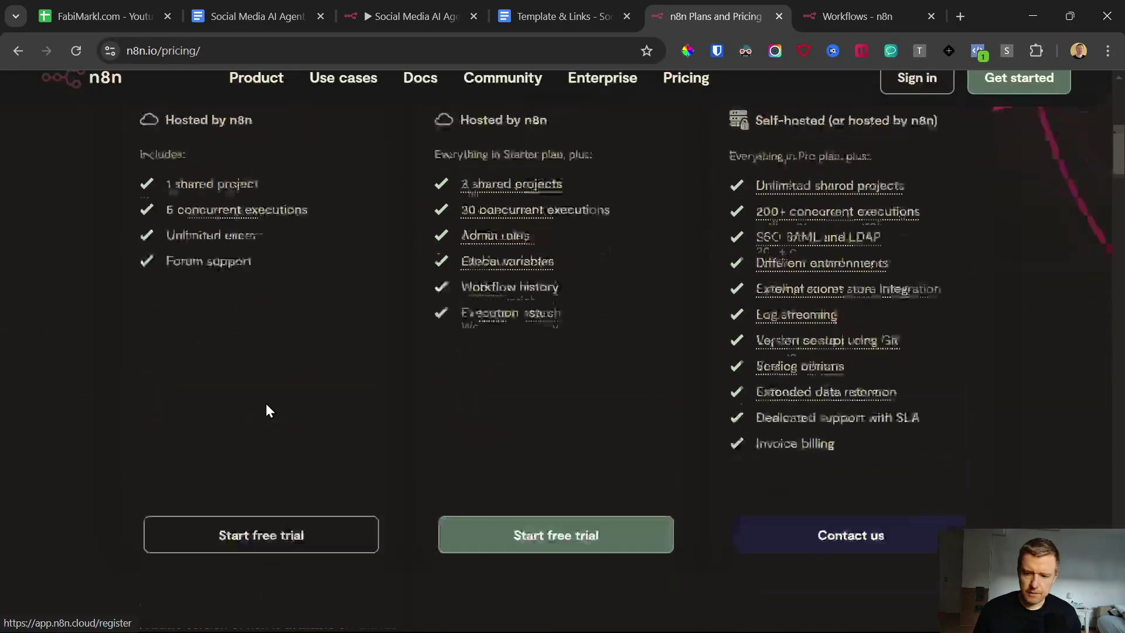
click(826, 240)
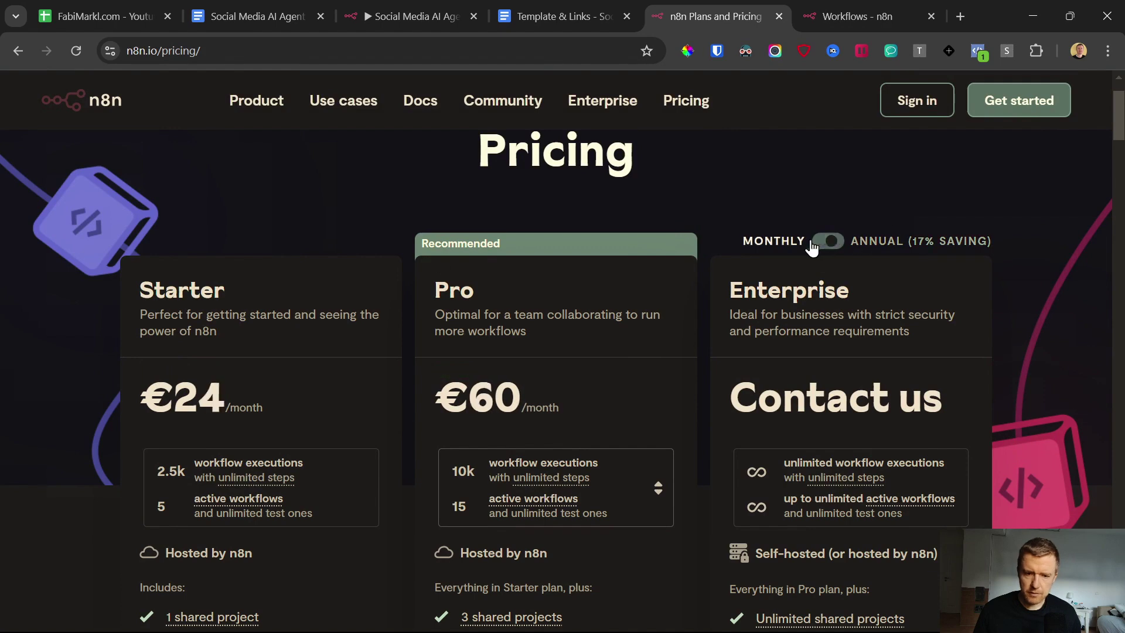
click(879, 13)
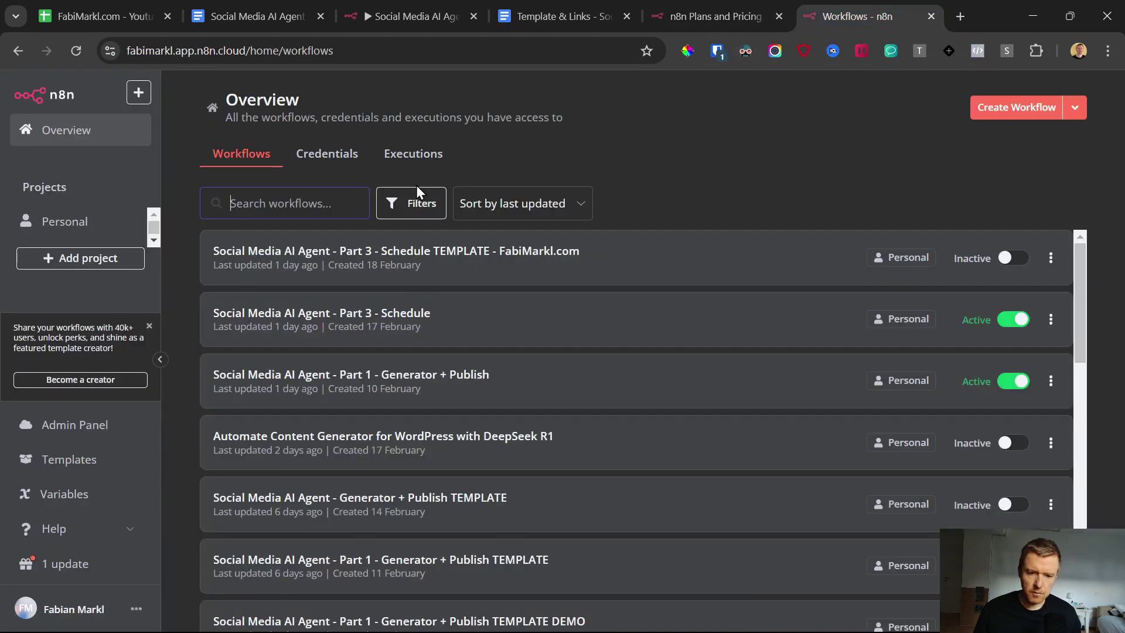
Step: Open the n8n cloud sign-up form from the pricing page, then return to the workflows overview
click(715, 15)
click(1016, 107)
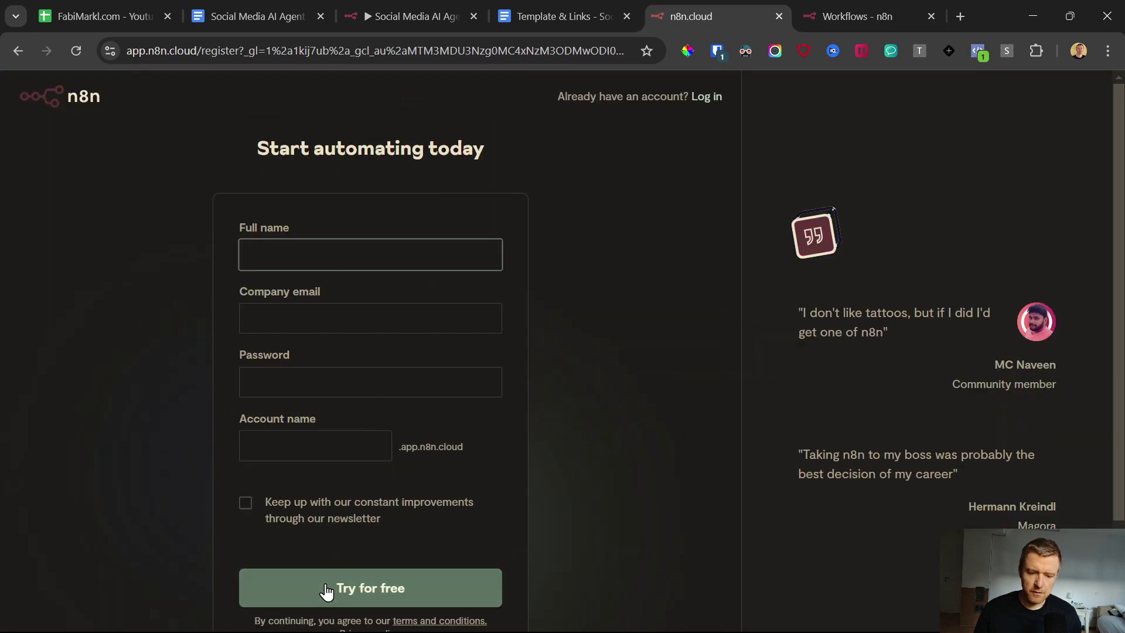
click(897, 5)
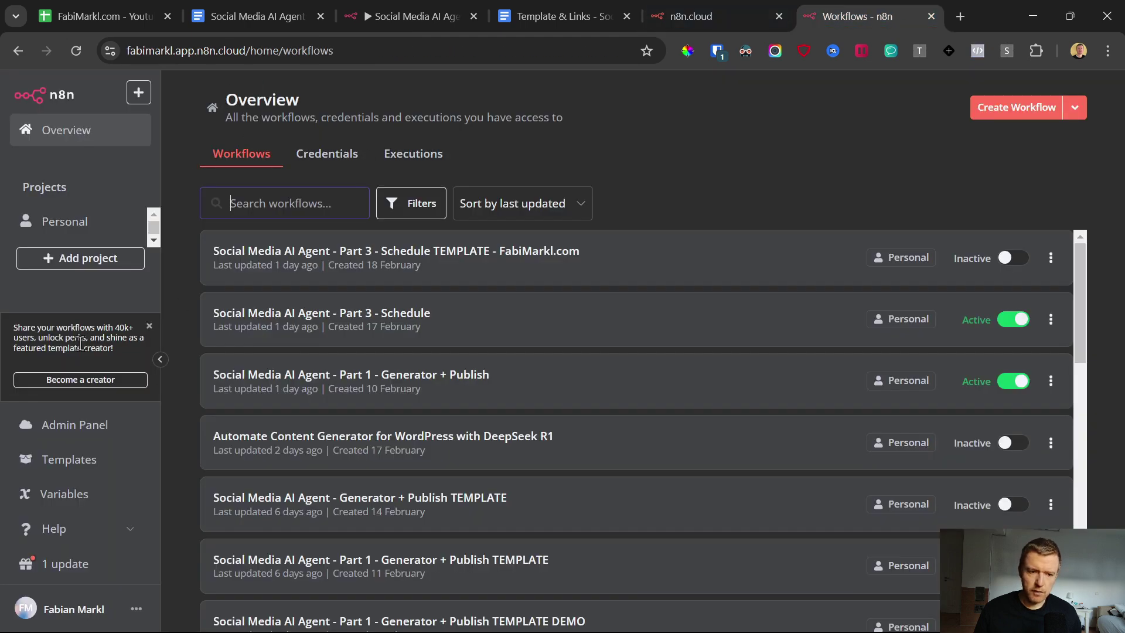
Step: Create the empty workflow 'My workflow 5' and bring up the telegram.org link in the document
click(1002, 114)
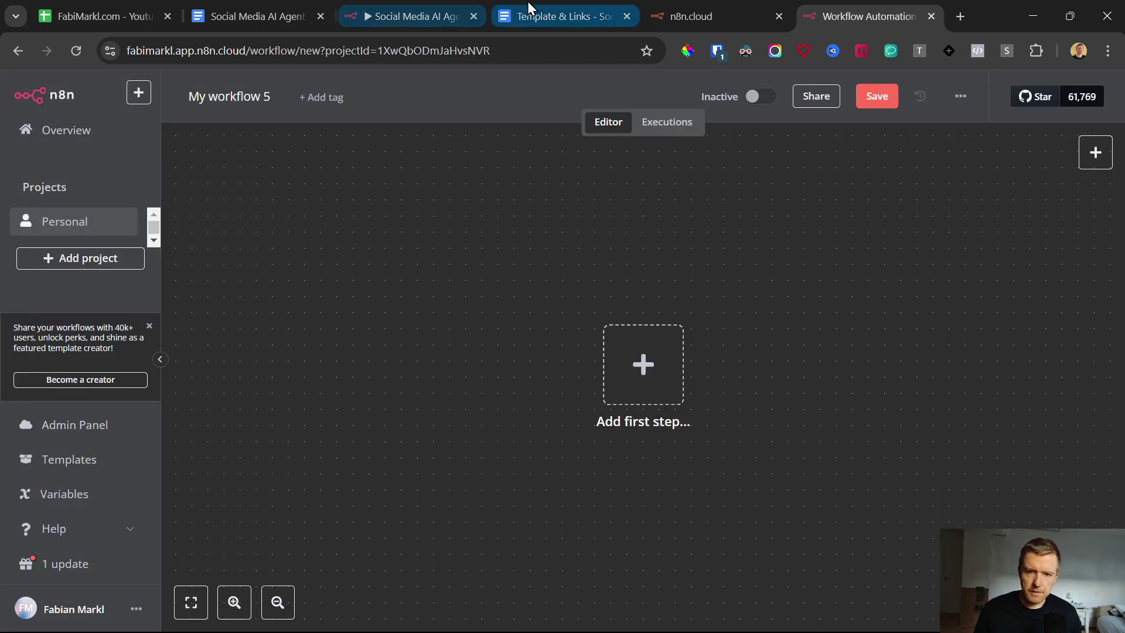
click(525, 20)
click(420, 463)
Step: Open telegram.org in a new tab and scroll through the site
click(416, 490)
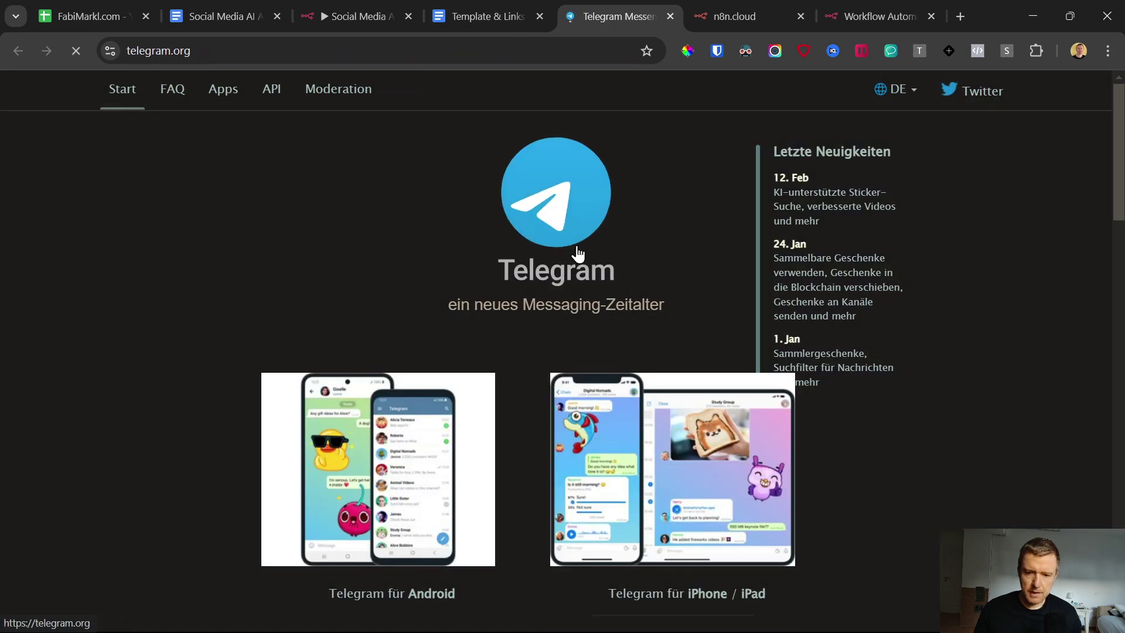
scroll(281, 324, down, 3)
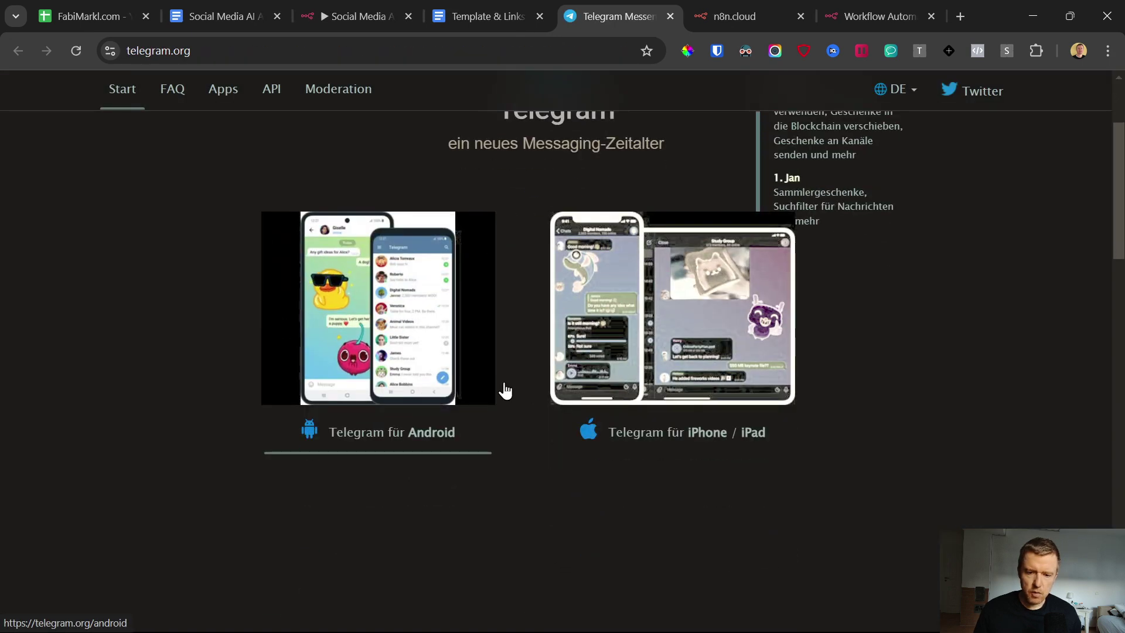
scroll(463, 390, down, 12)
scroll(427, 364, up, 8)
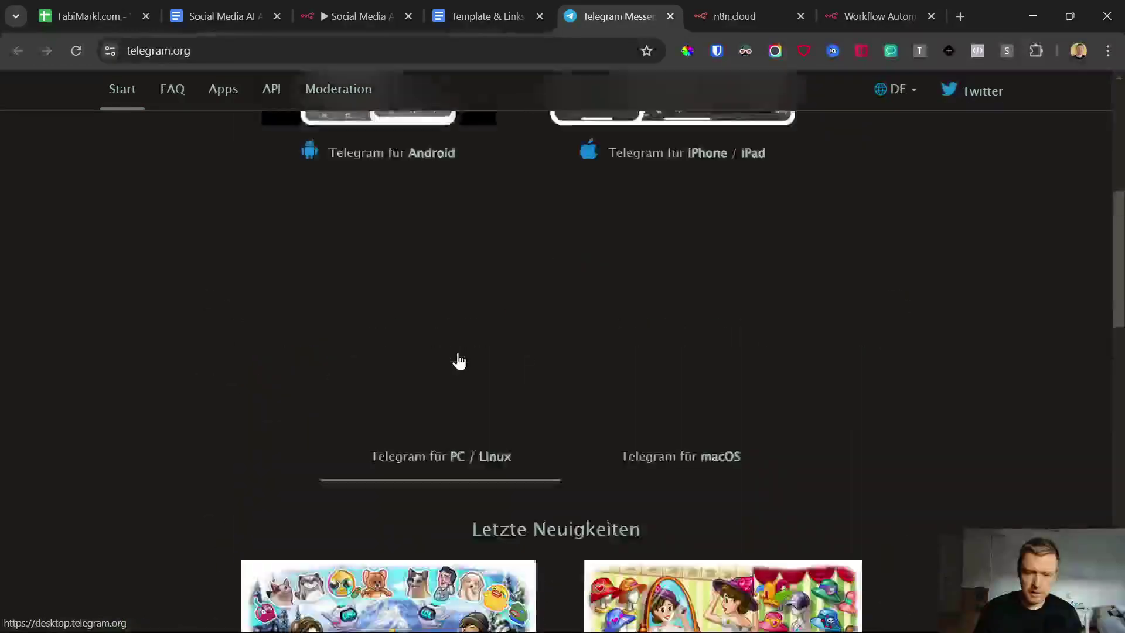
scroll(458, 360, up, 5)
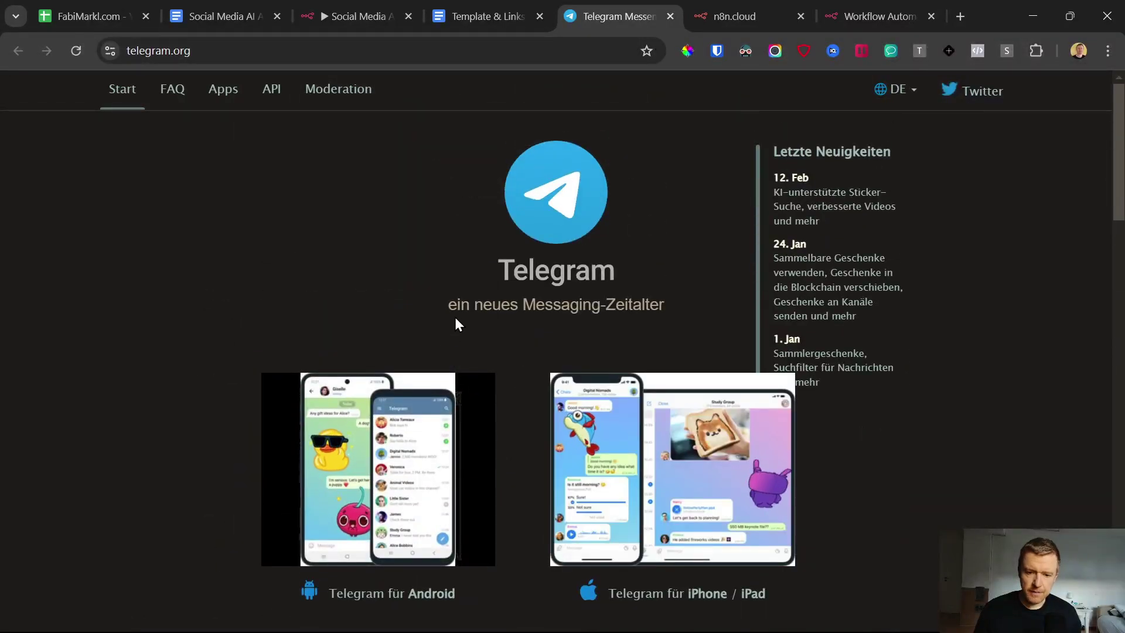
scroll(447, 335, down, 3)
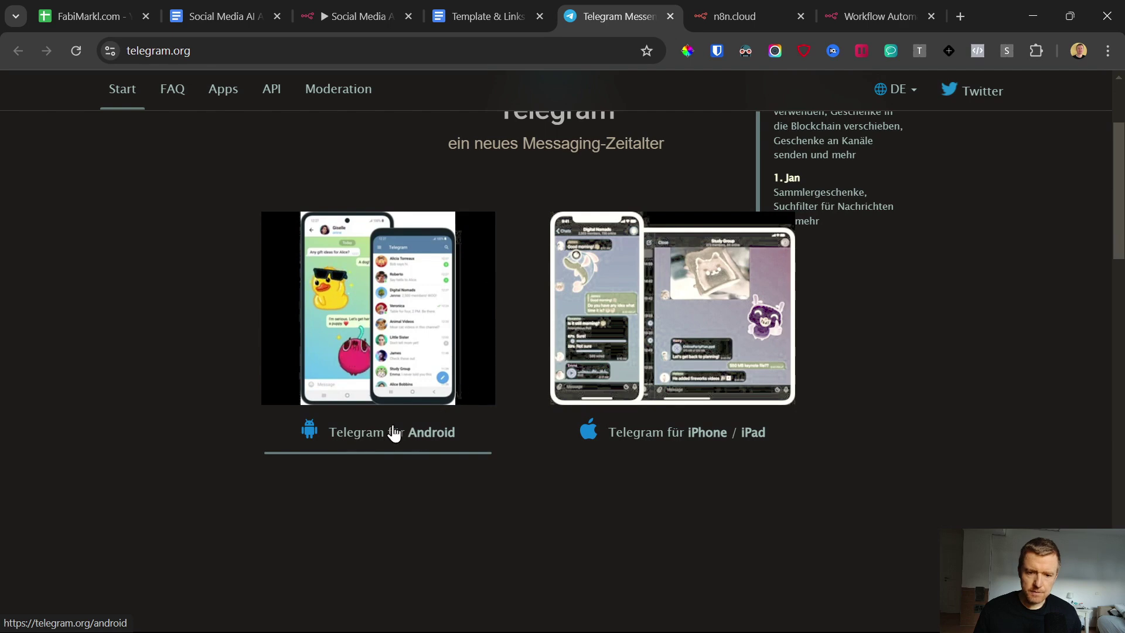
scroll(492, 431, down, 8)
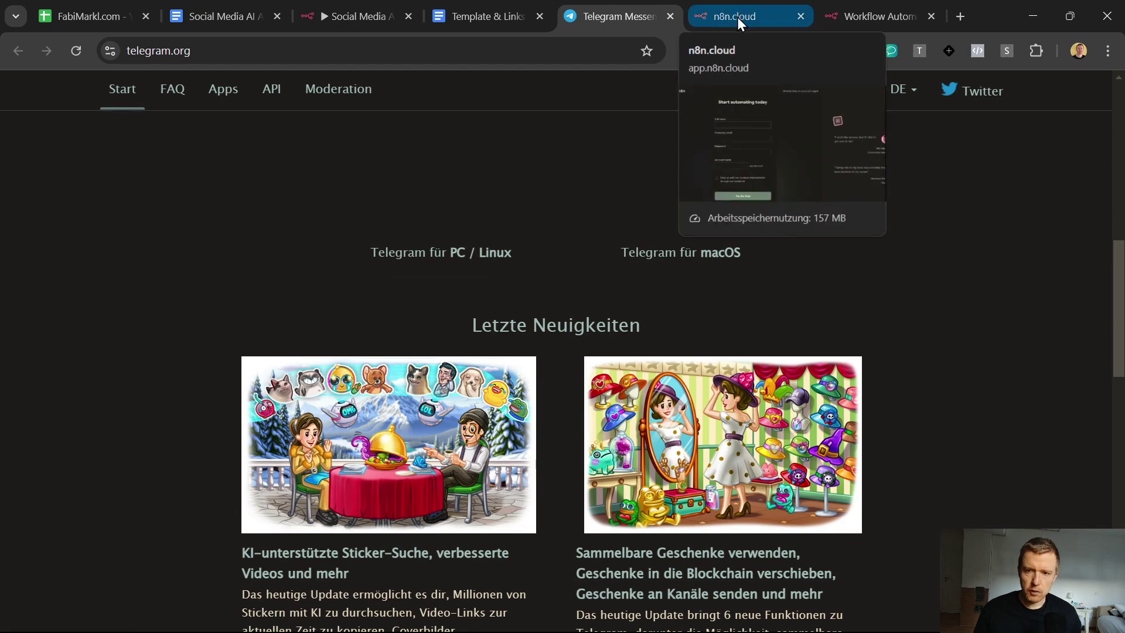
Step: Close the n8n cloud registration tab to land back on 'My workflow 5'
click(750, 3)
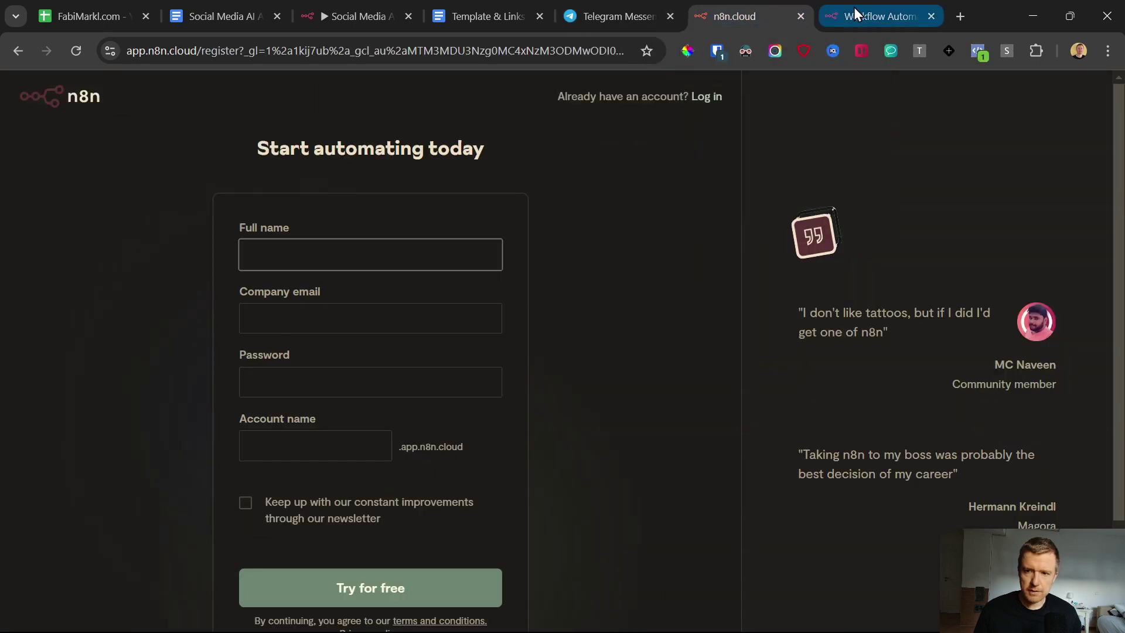
click(800, 15)
mouse_move(498, 618)
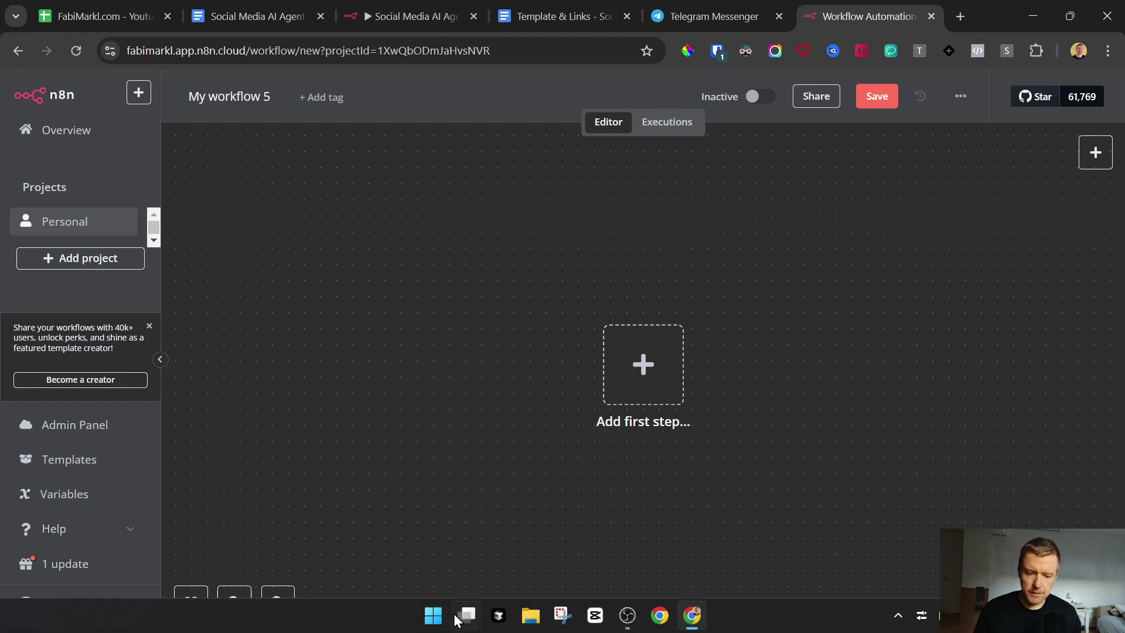
Step: Launch the Telegram desktop app from the system search, then return to the n8n editor
click(433, 615)
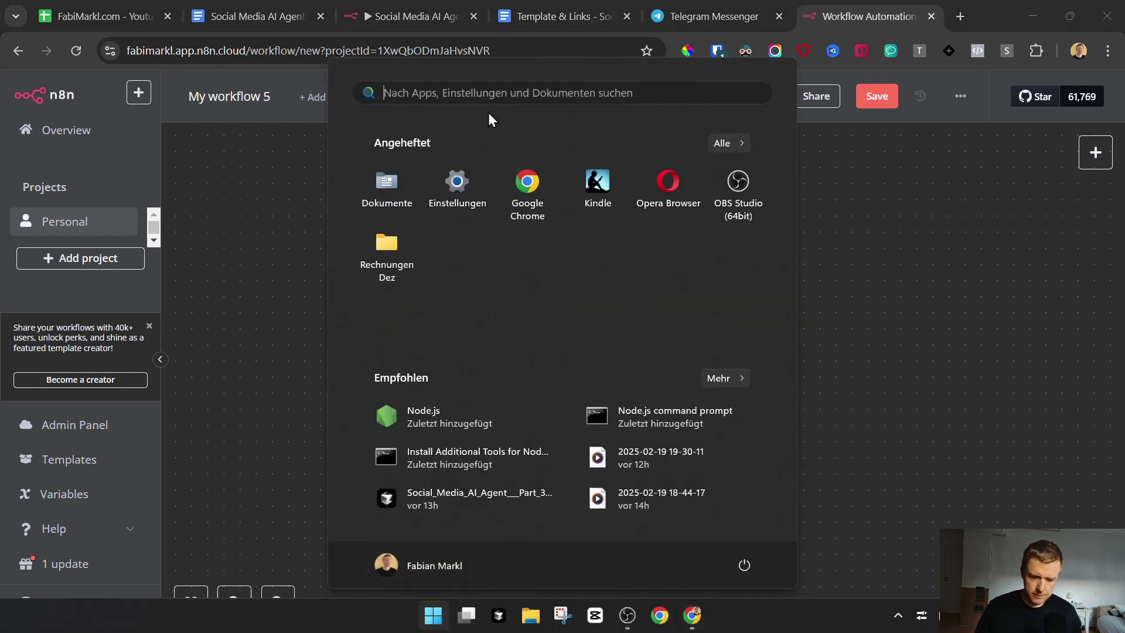
text(telegram)
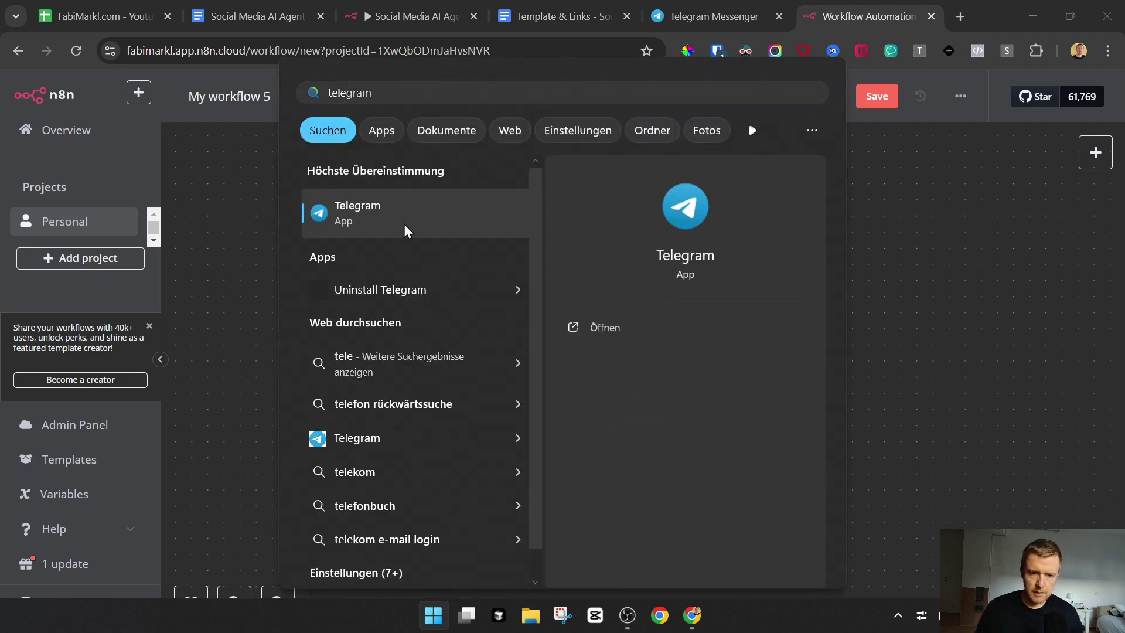
click(403, 224)
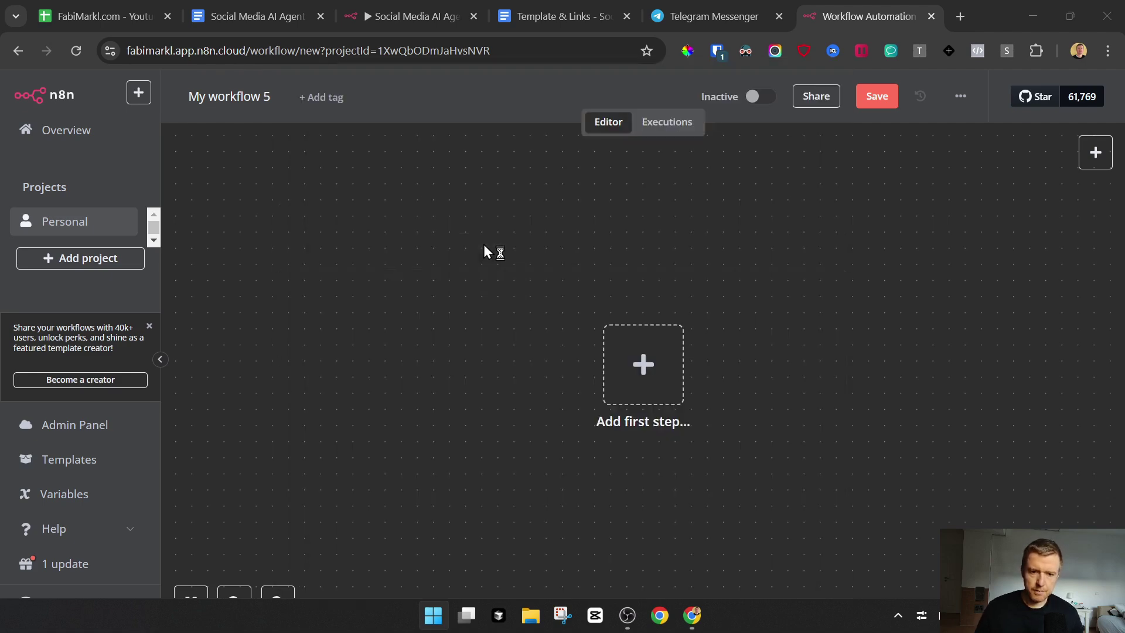
click(733, 1)
click(839, 1)
Step: Add a Telegram 'On message' trigger as the first step and begin a new Telegram credential
click(648, 352)
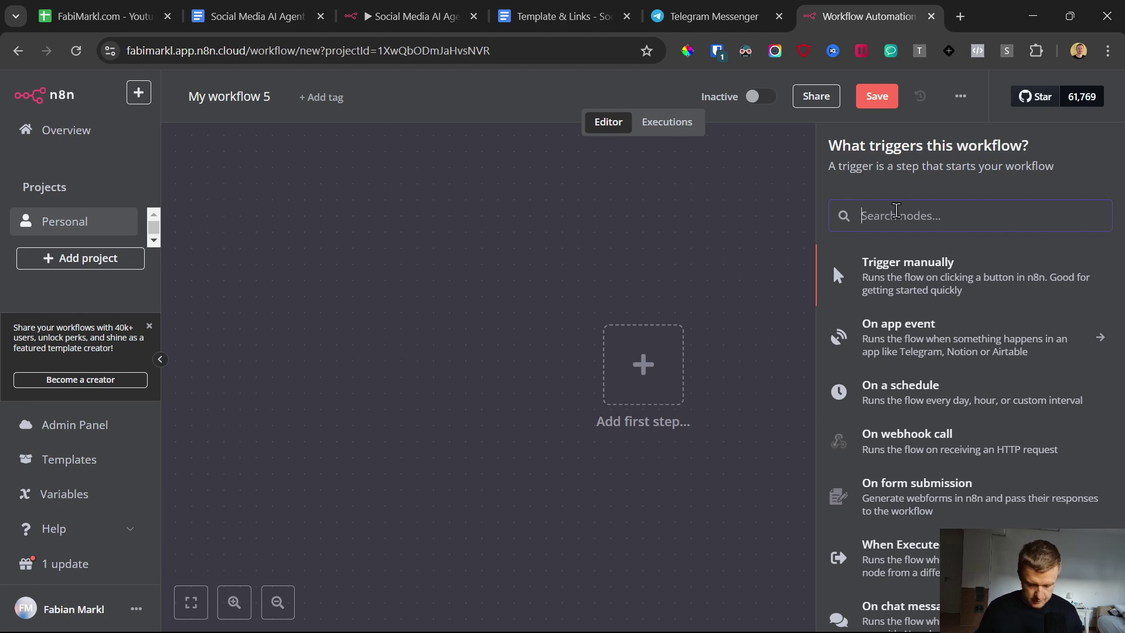
text(tele)
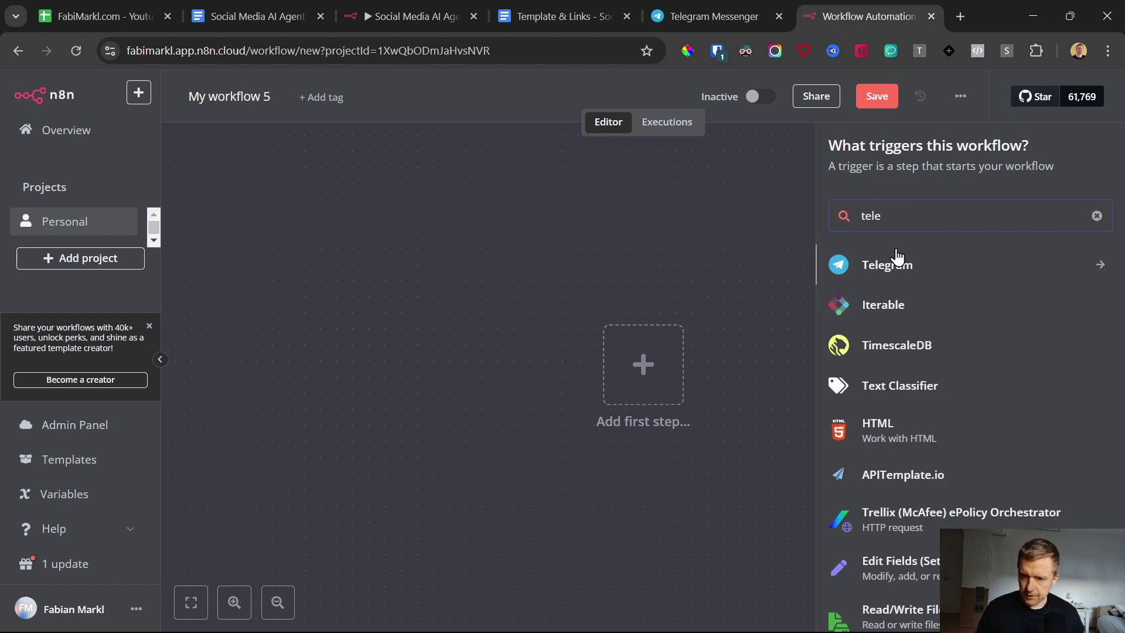
click(889, 268)
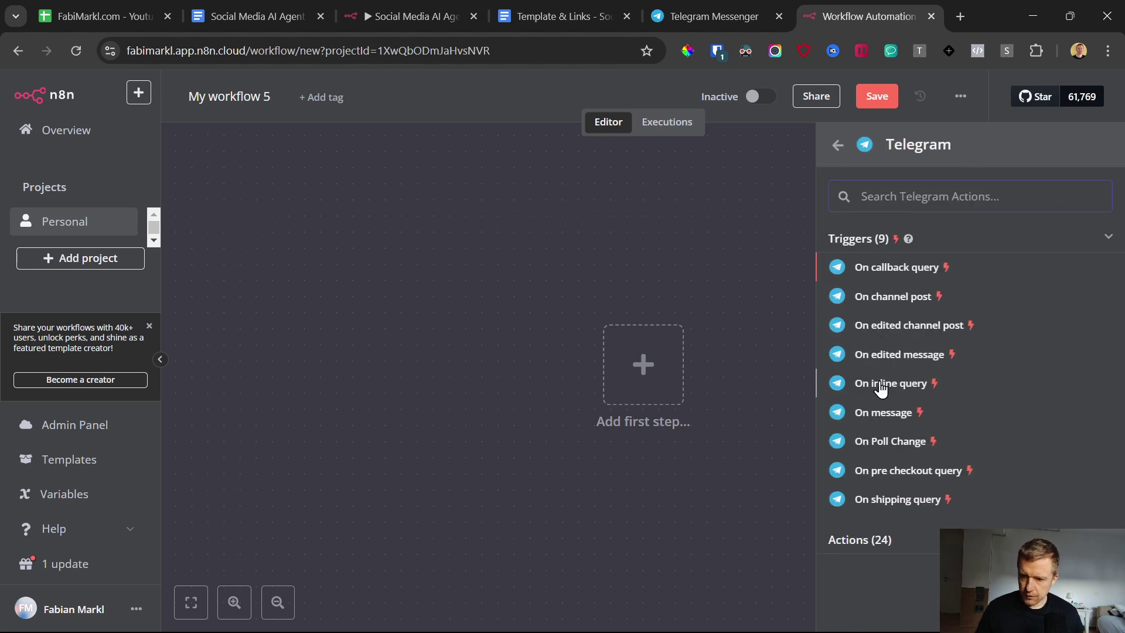
click(879, 413)
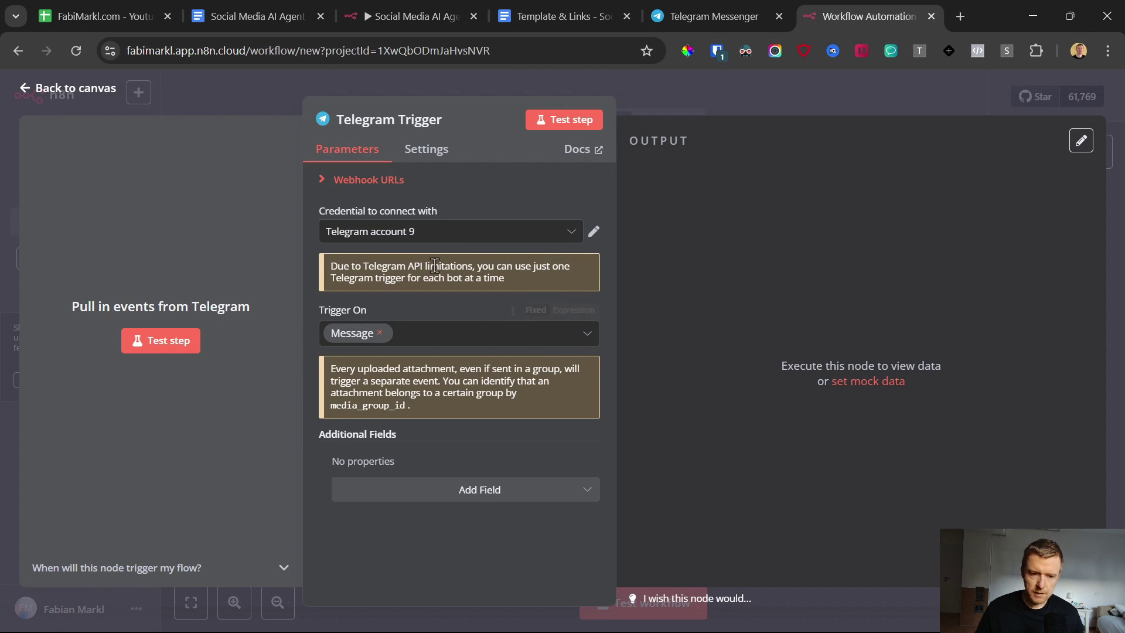
click(366, 235)
scroll(392, 354, up, 4)
scroll(394, 344, down, 4)
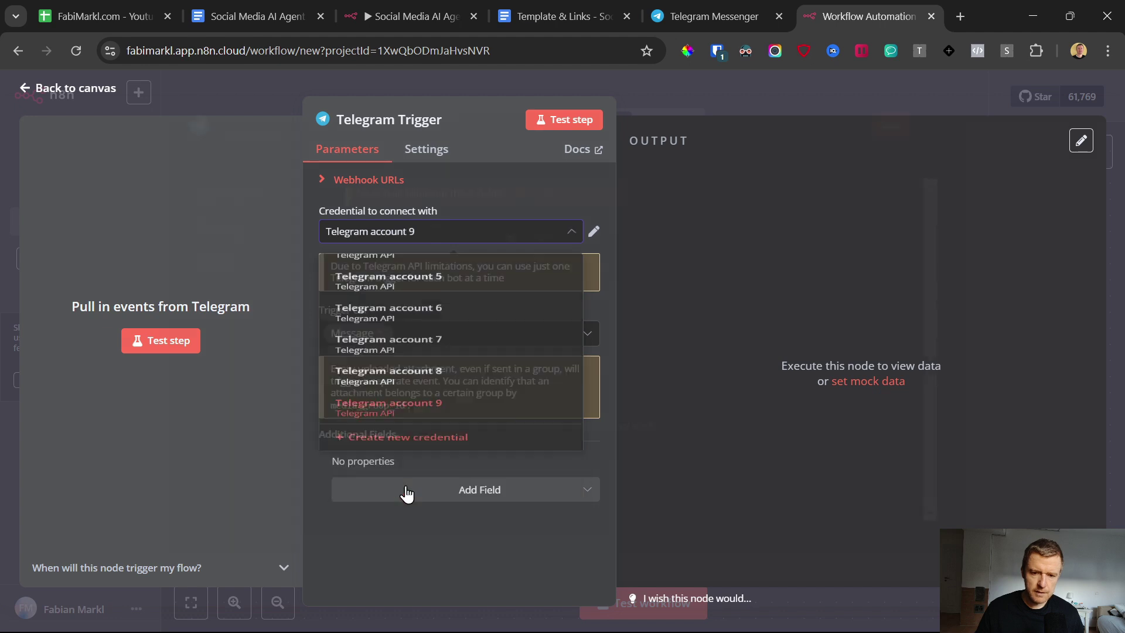
click(403, 492)
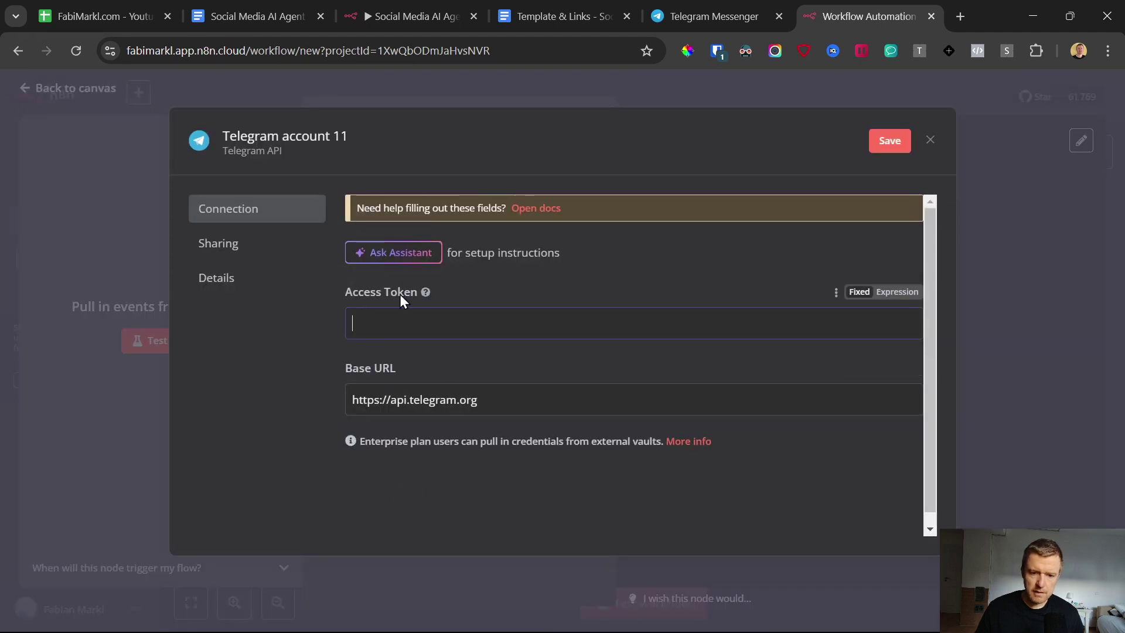
Step: Find BotFather in Telegram and start a conversation with it
click(707, 615)
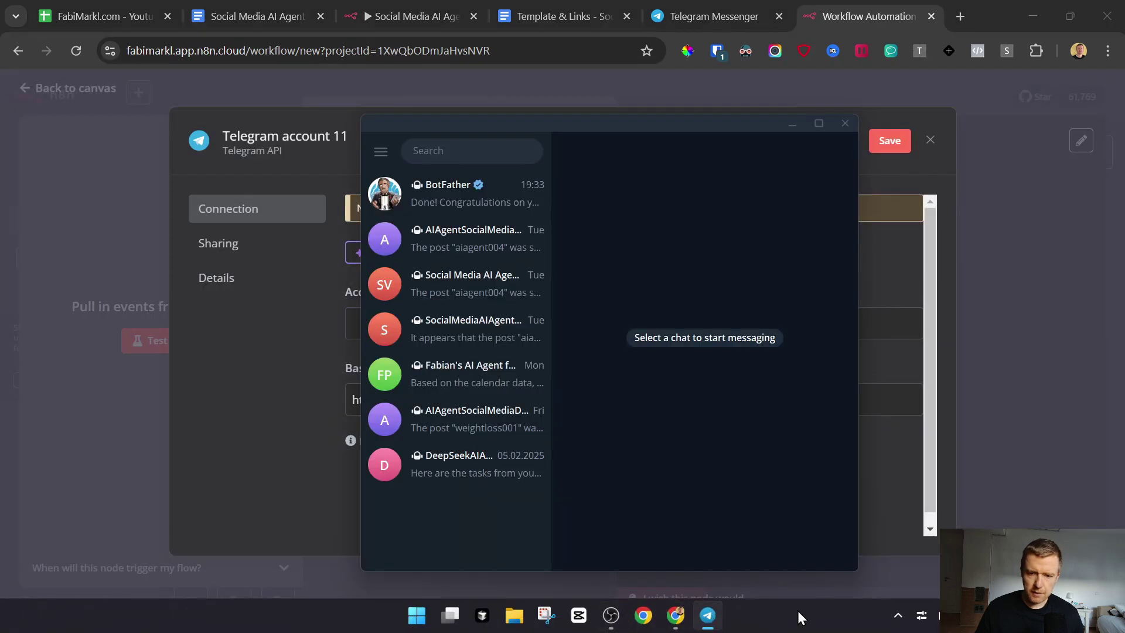
click(449, 146)
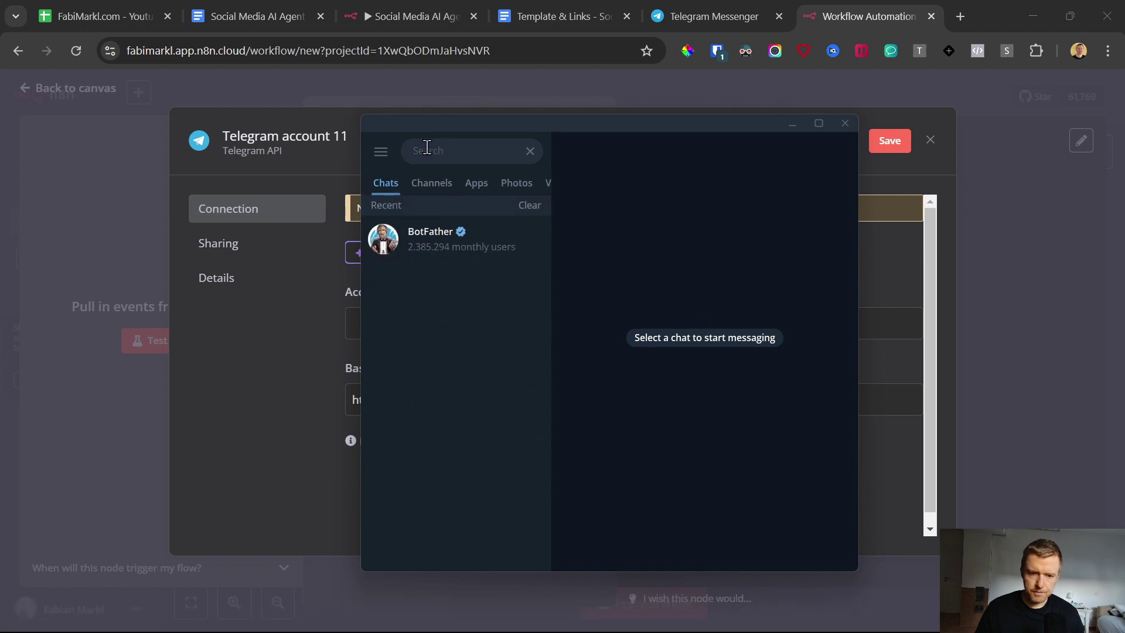
text(biot)
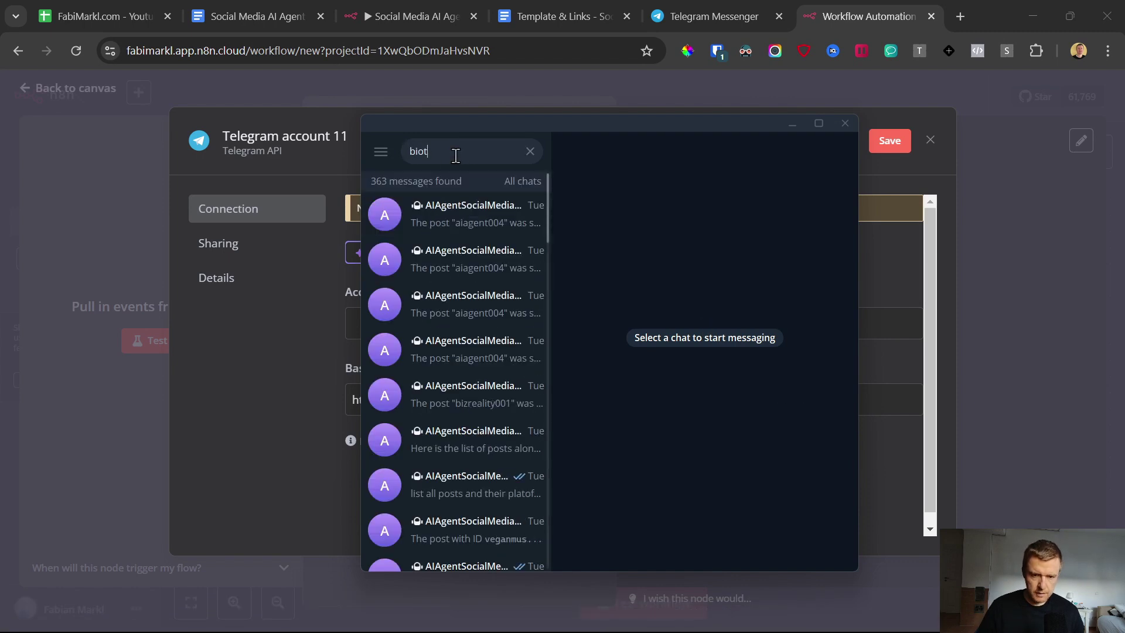
key(BackSpace)
text(otfather)
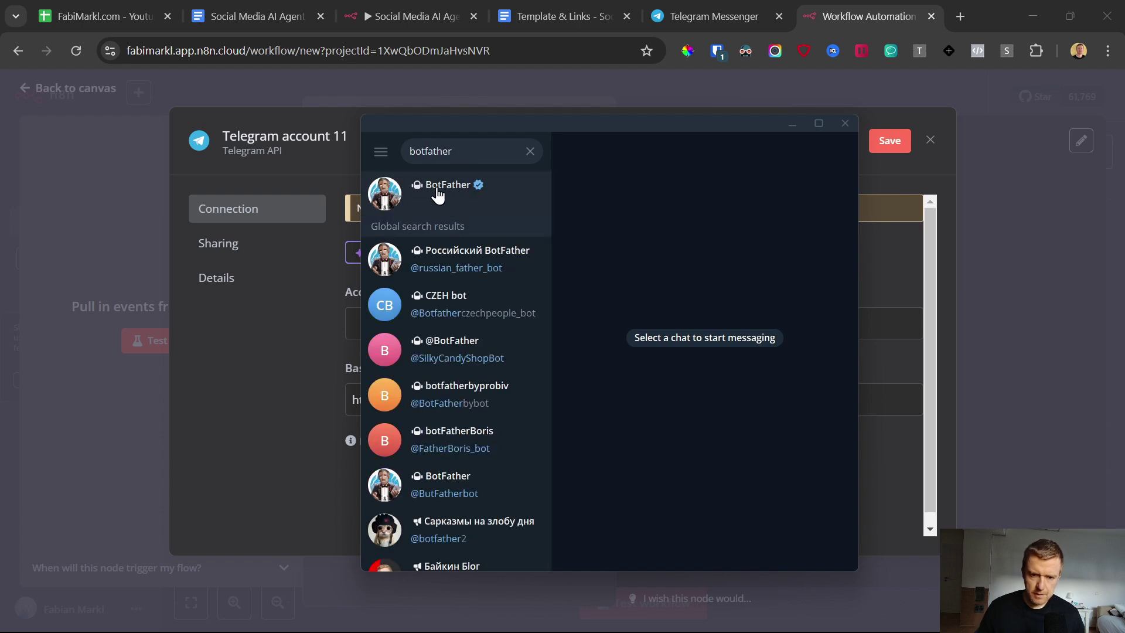
click(456, 193)
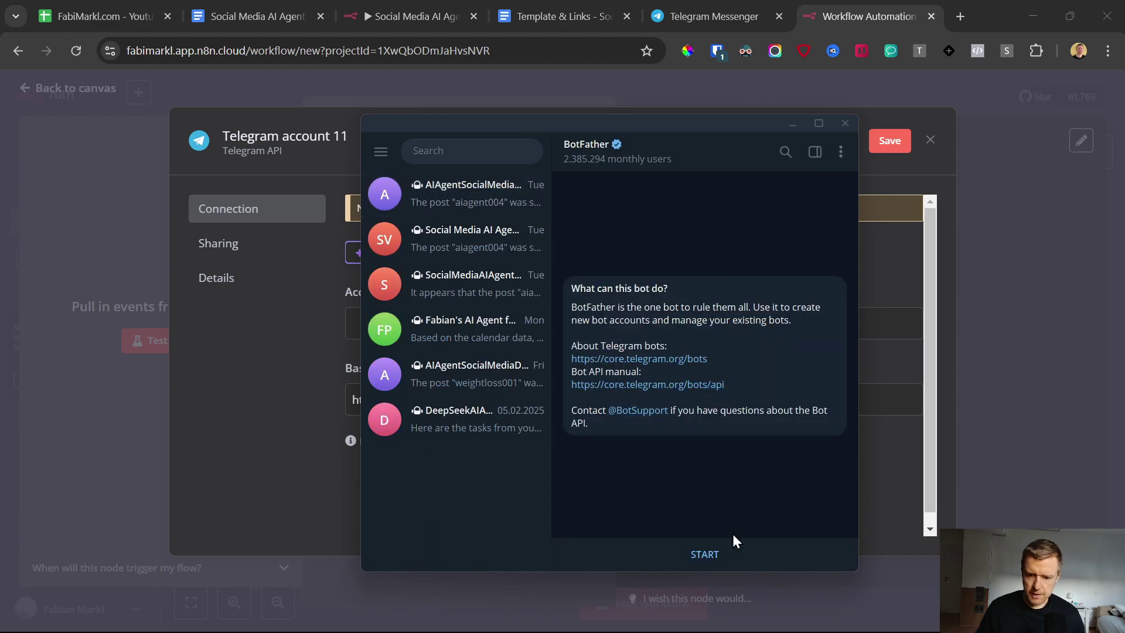
click(713, 554)
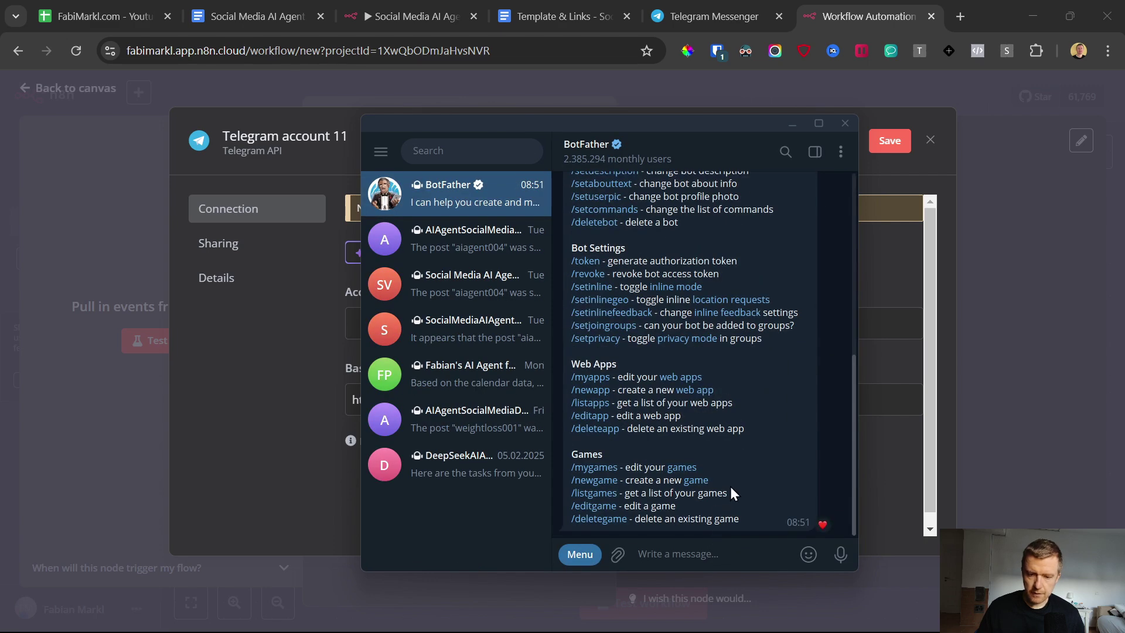
scroll(740, 406, up, 5)
scroll(726, 408, down, 2)
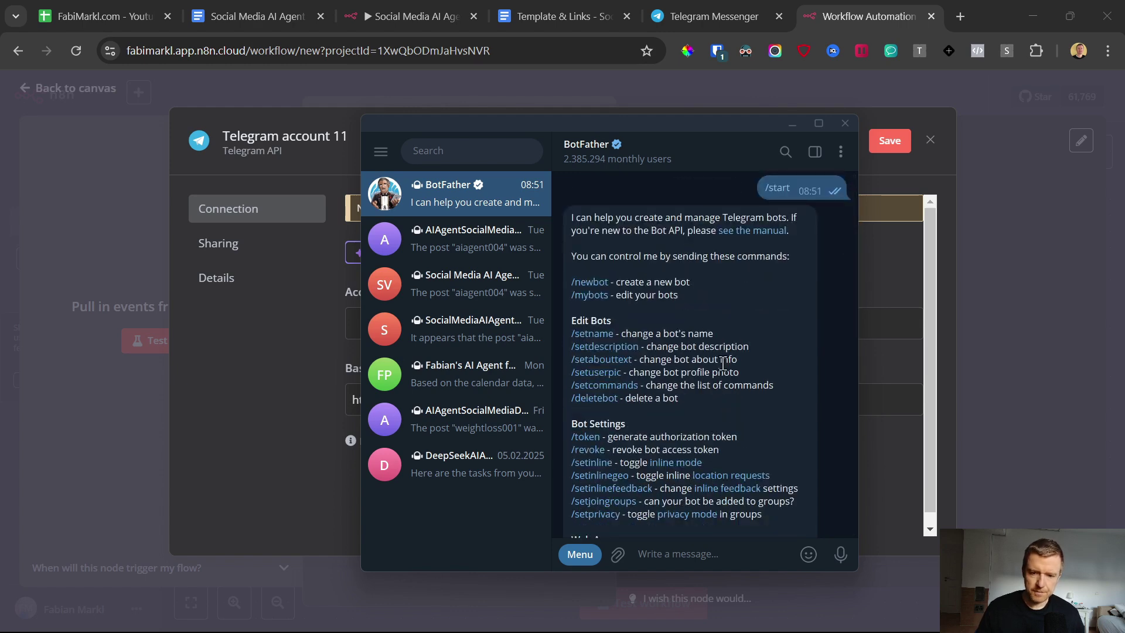
Step: Create bot AIAgentSocialSchedulerYTDemo with username AIAgentSocialSchedulerYTDemoBot and copy its API token
click(597, 284)
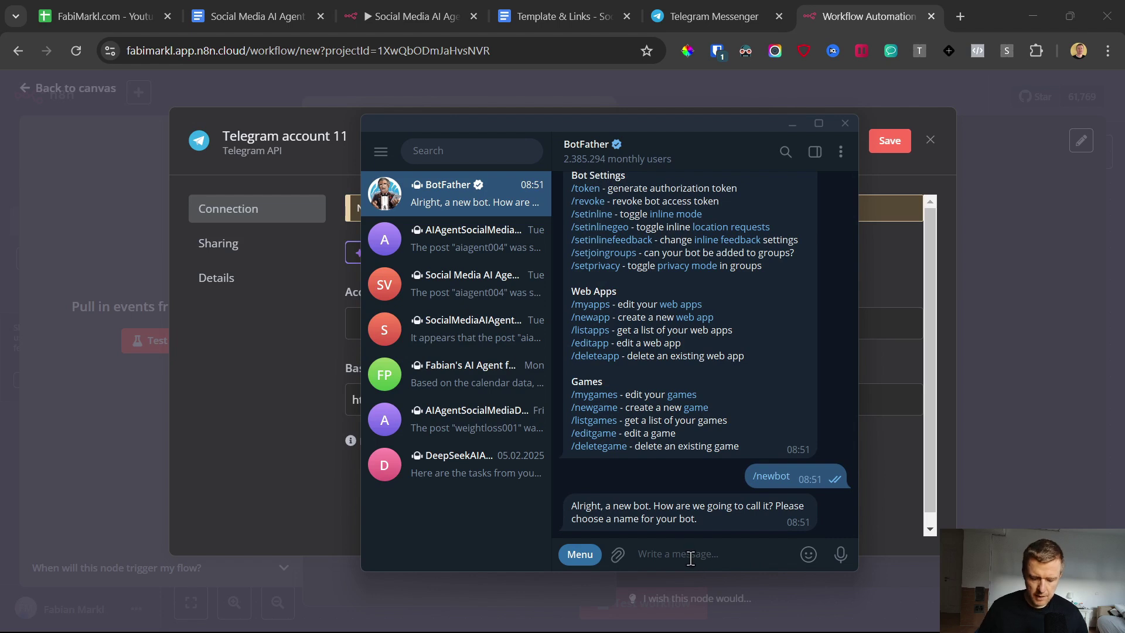
text(AIAgentSocialSchedulerYTDemo)
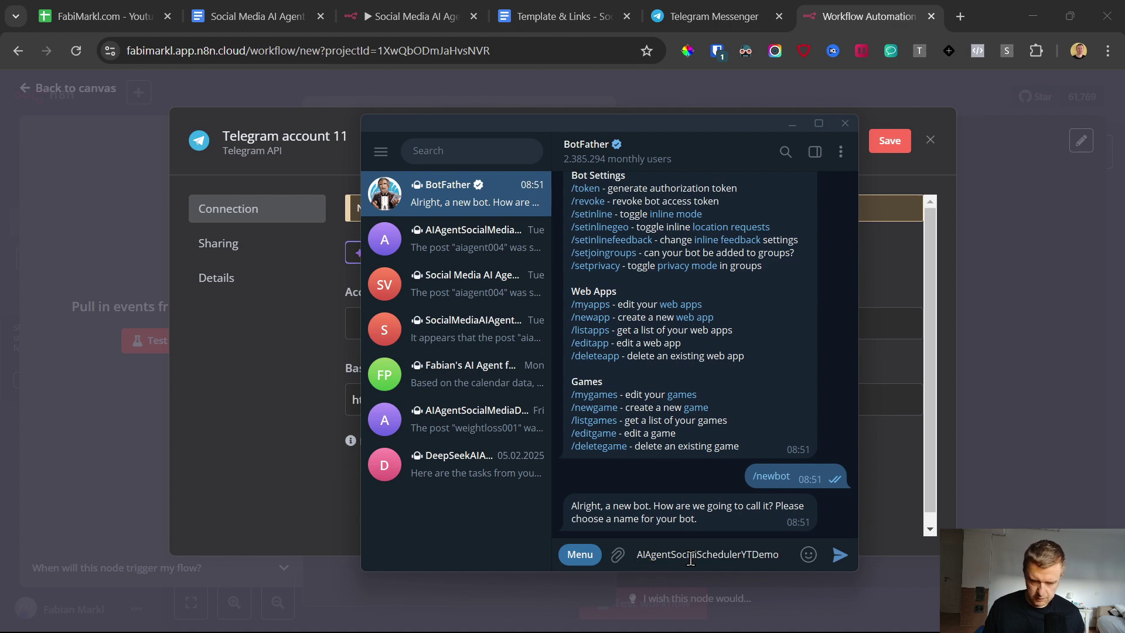
key(ctrl+a)
key(ctrl+c)
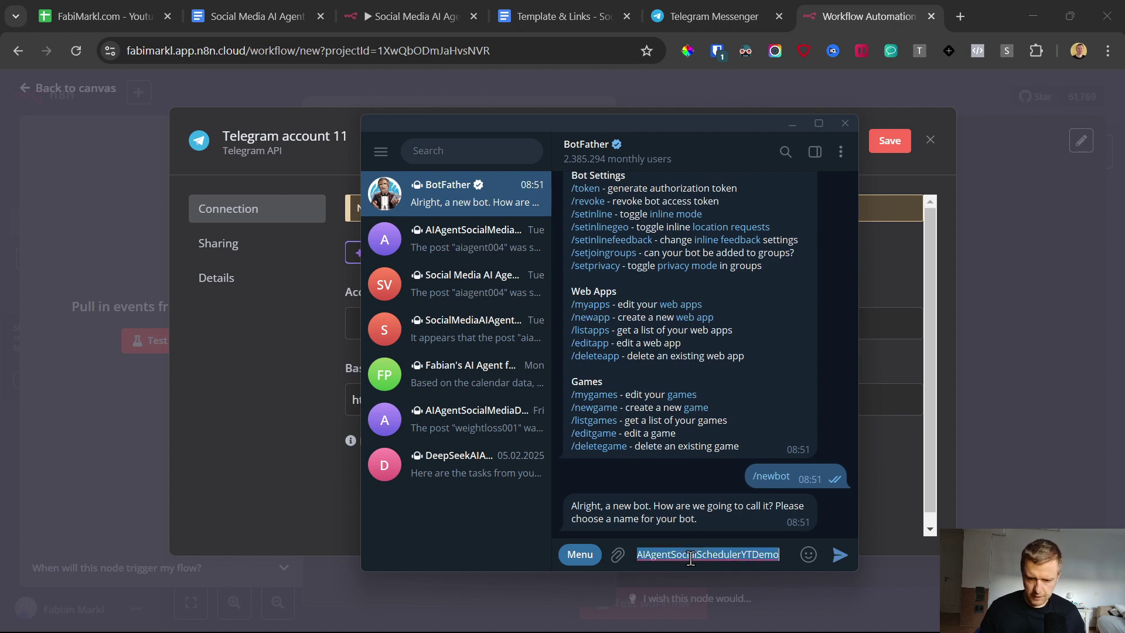
click(839, 554)
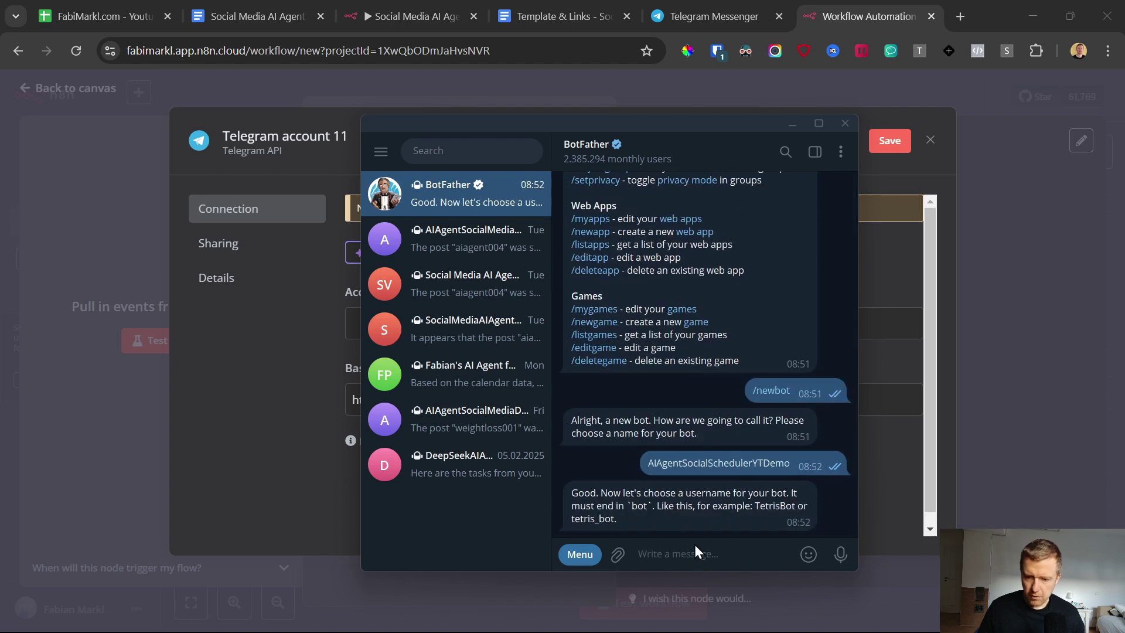
key(ctrl+v)
text(Bot)
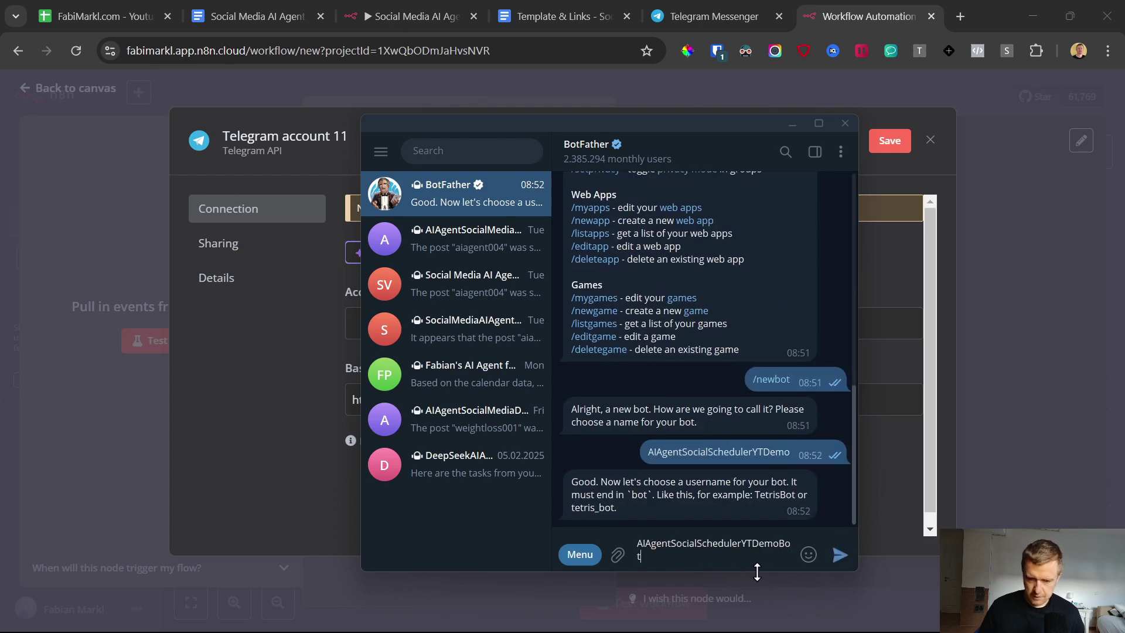
key(Return)
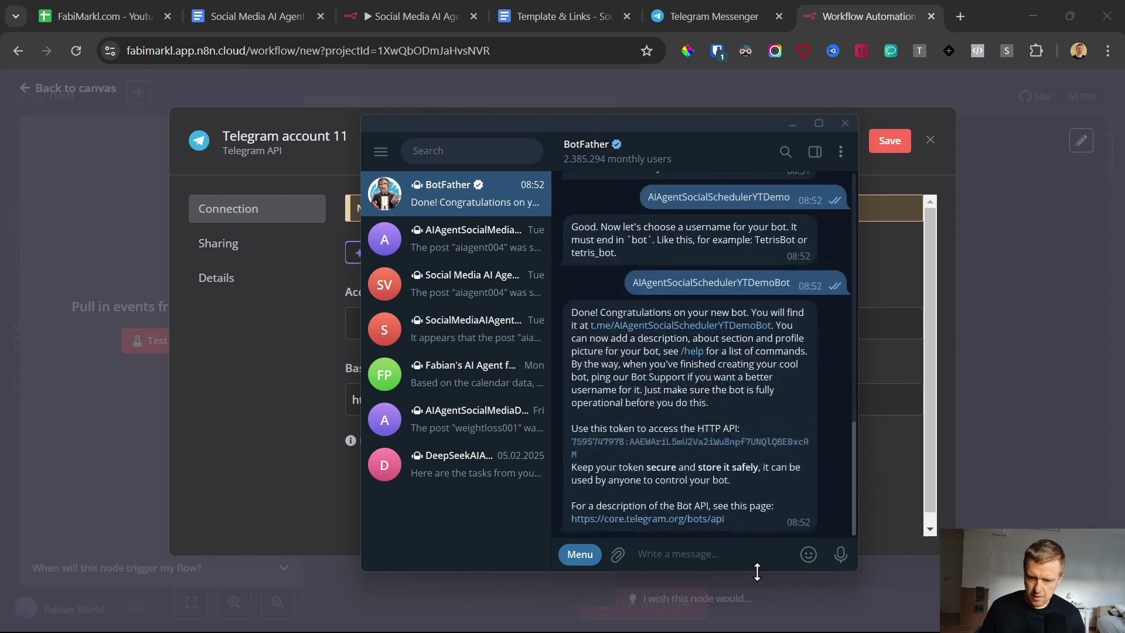
double_click(613, 448)
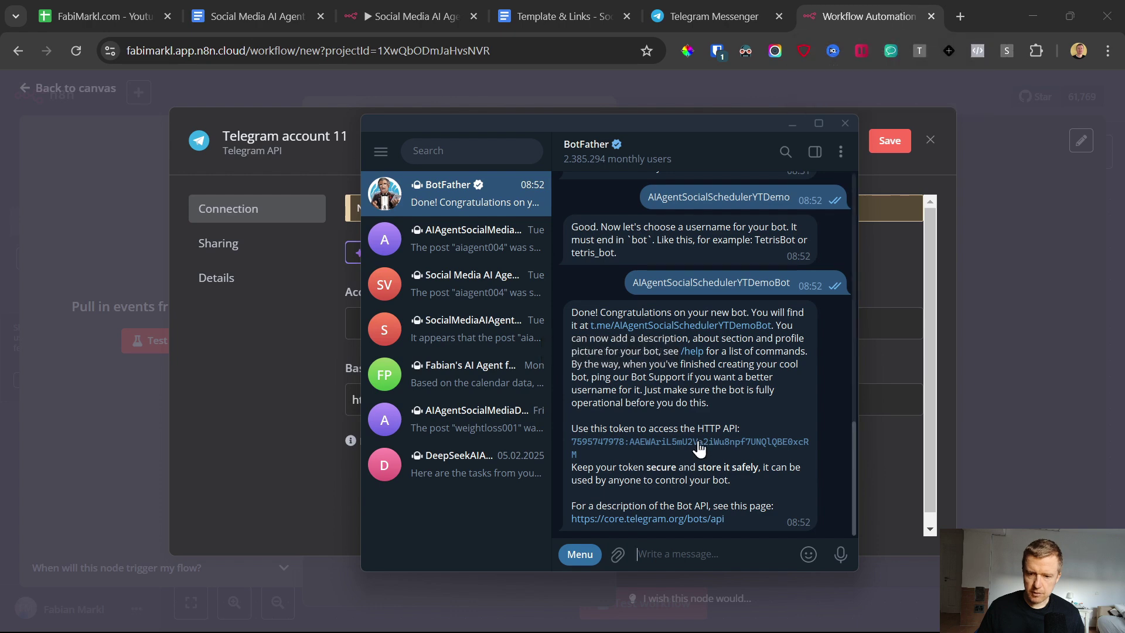
click(883, 2)
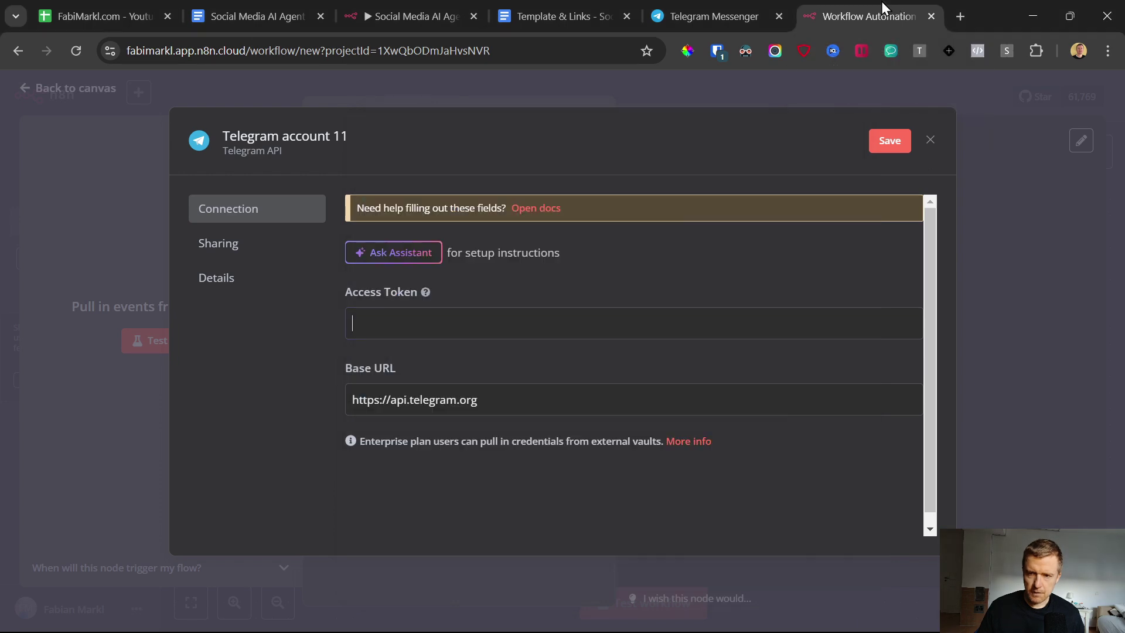
Step: Paste the bot token into Access Token and save the Telegram credential
right_click(441, 327)
key(ctrl+v)
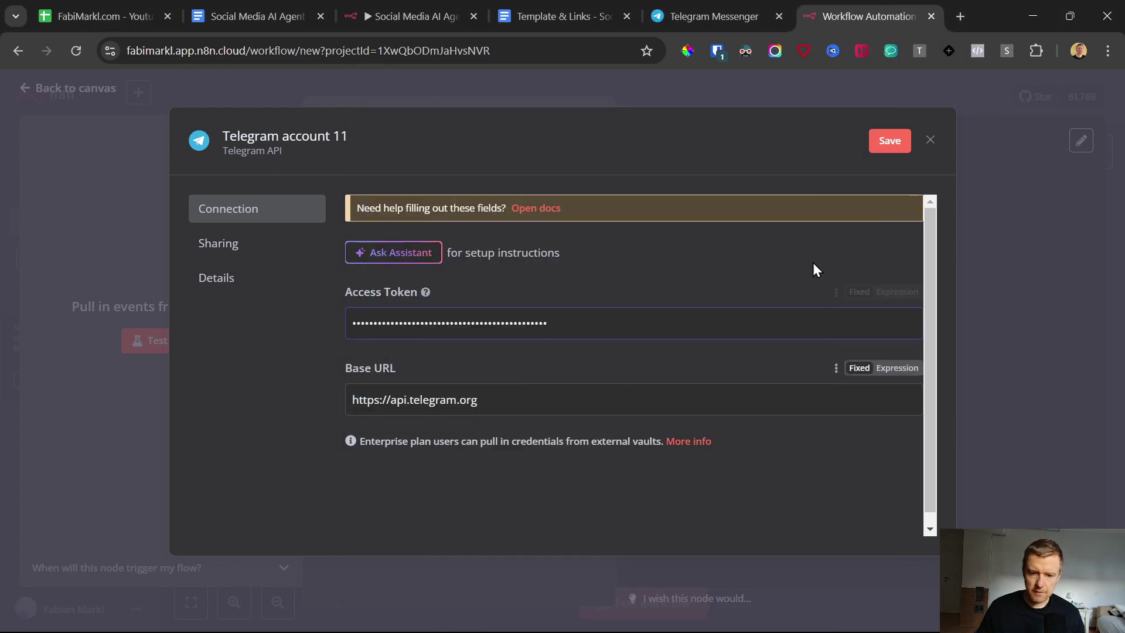
click(888, 141)
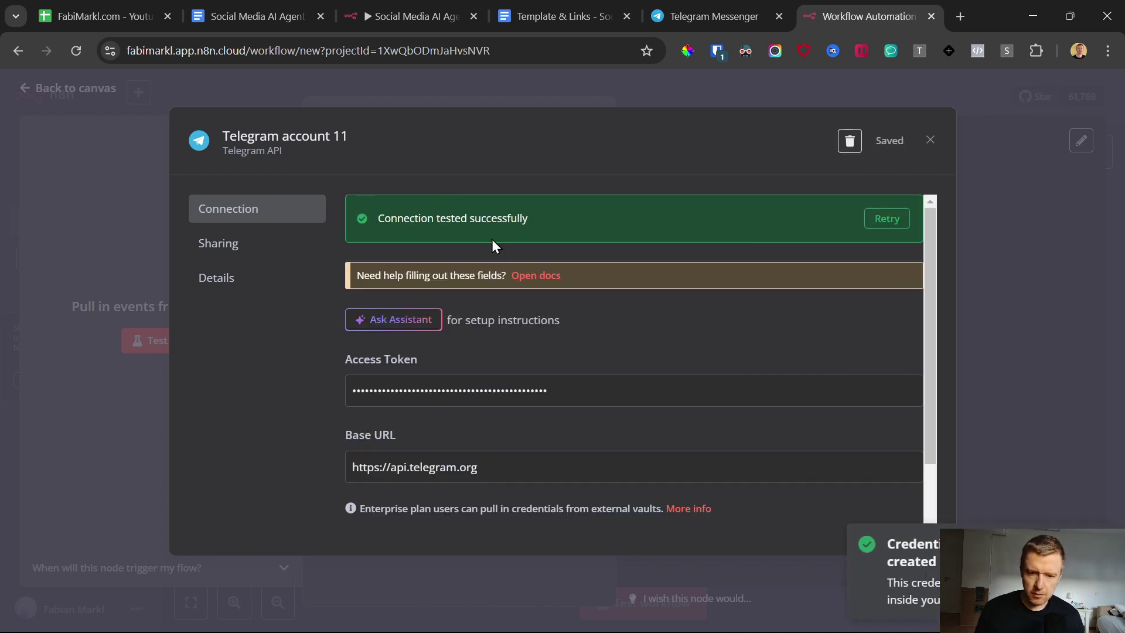
click(932, 141)
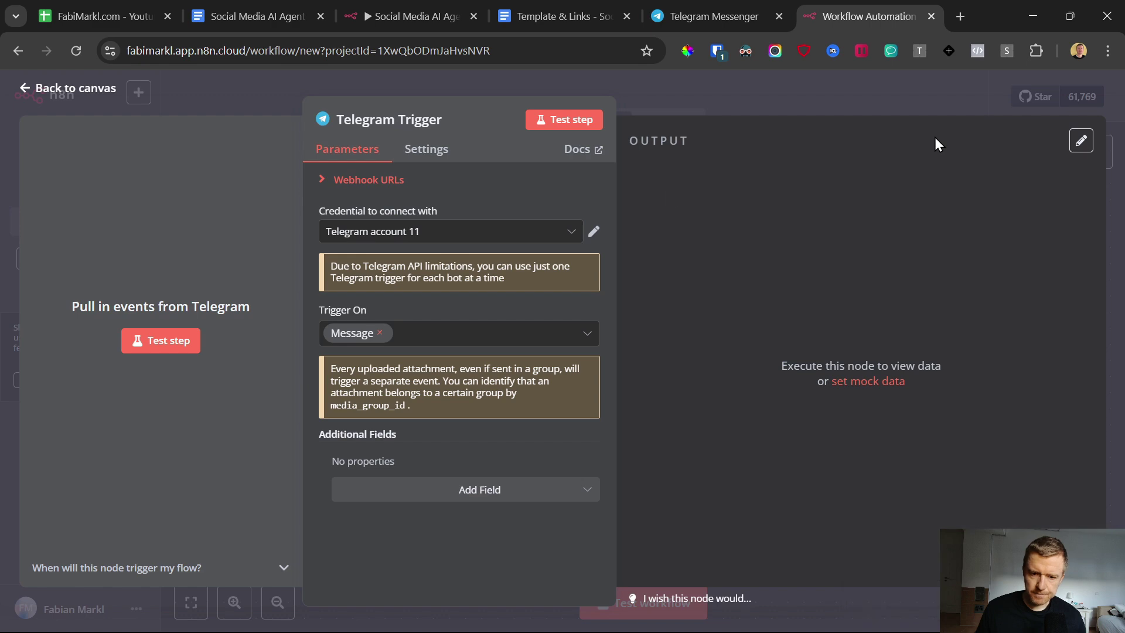
Step: Back on the canvas, reposition the Telegram Trigger and start a test run awaiting a message
click(26, 91)
drag(656, 403, 635, 380)
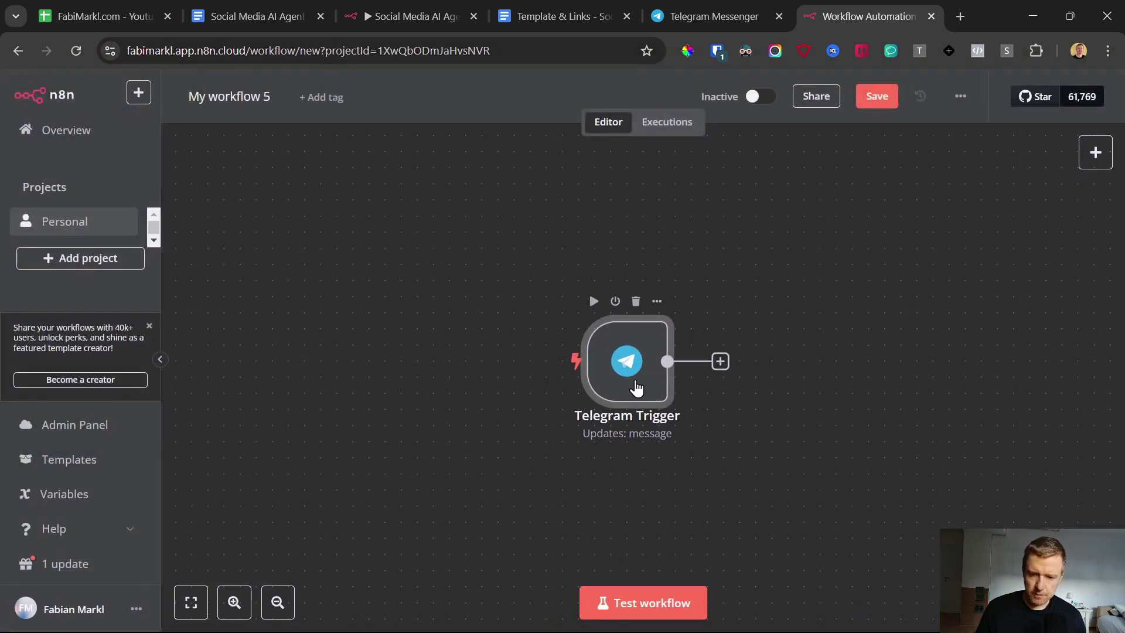
double_click(635, 382)
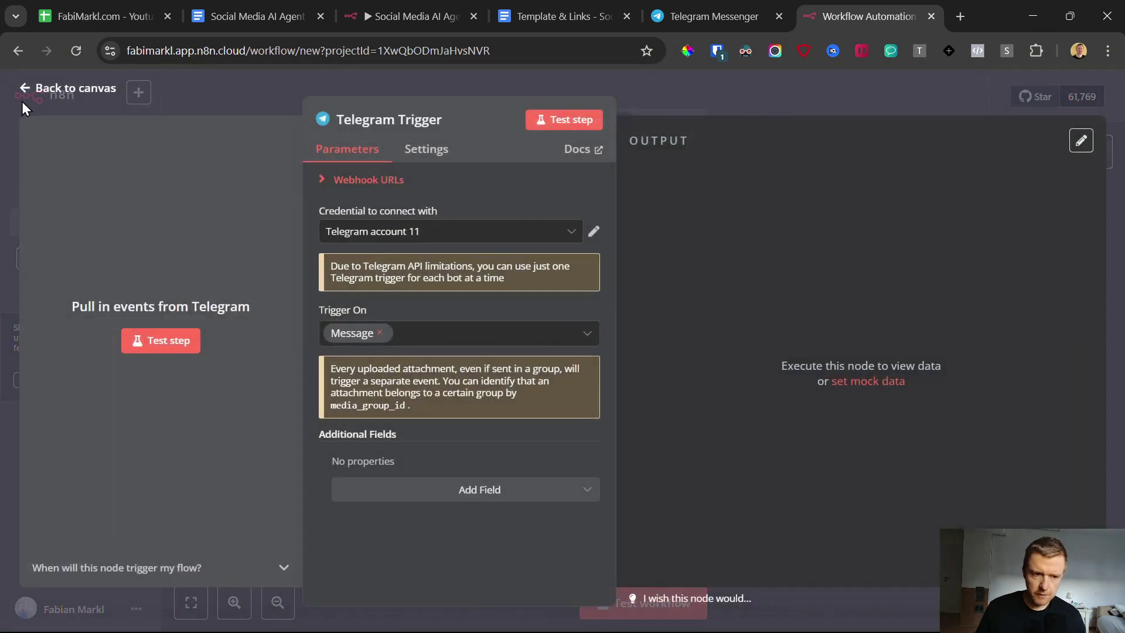
click(27, 94)
scroll(516, 369, down, 3)
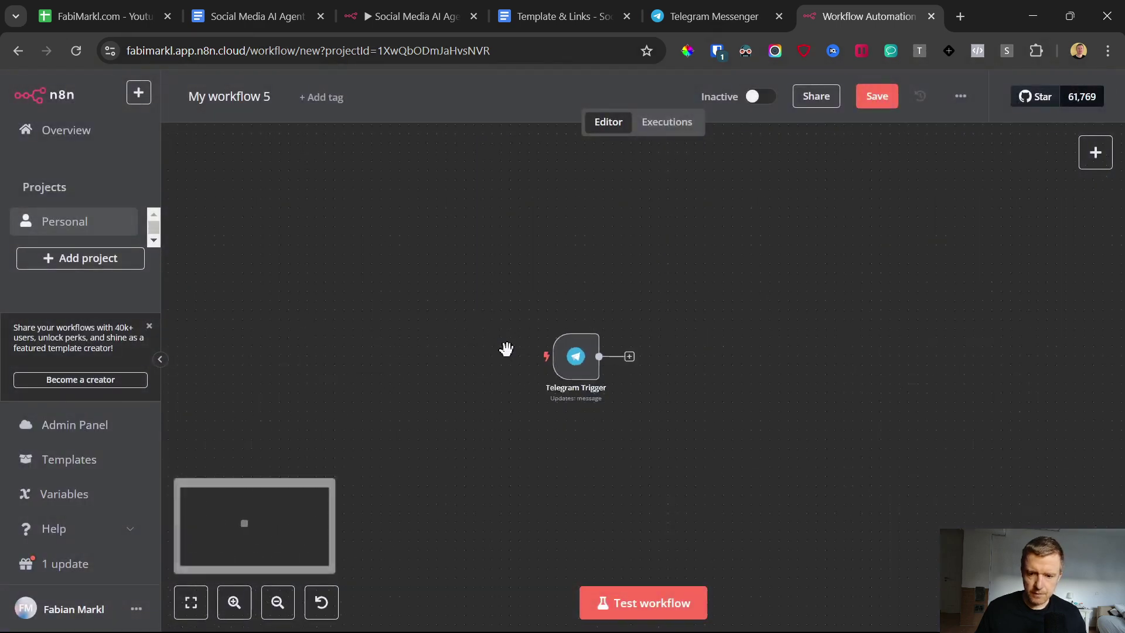
scroll(514, 387, up, 1)
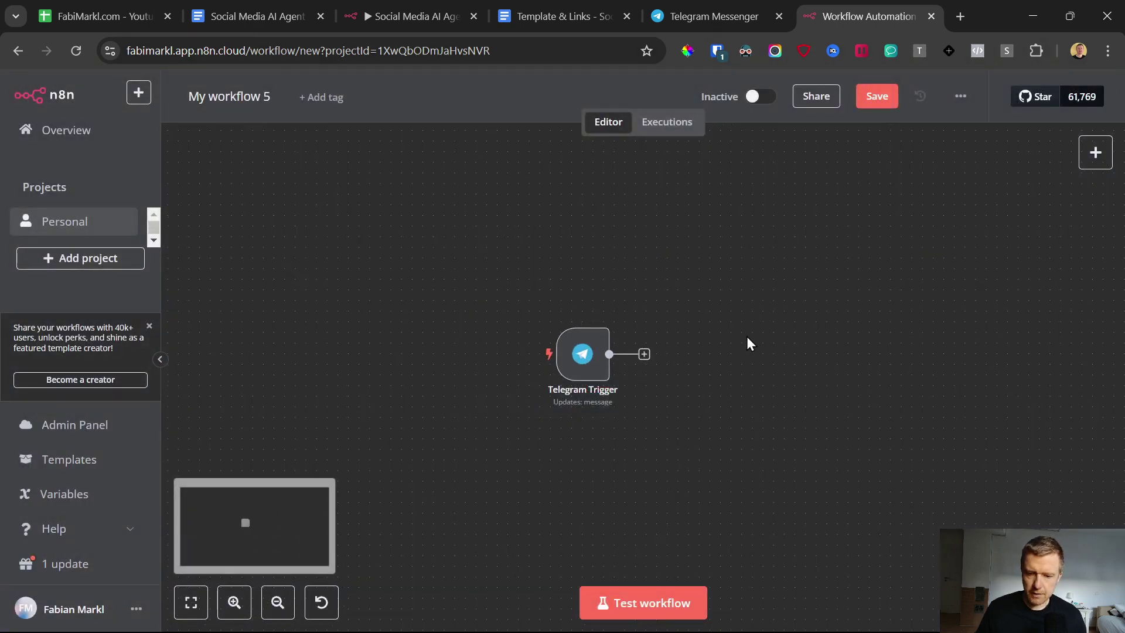
click(648, 603)
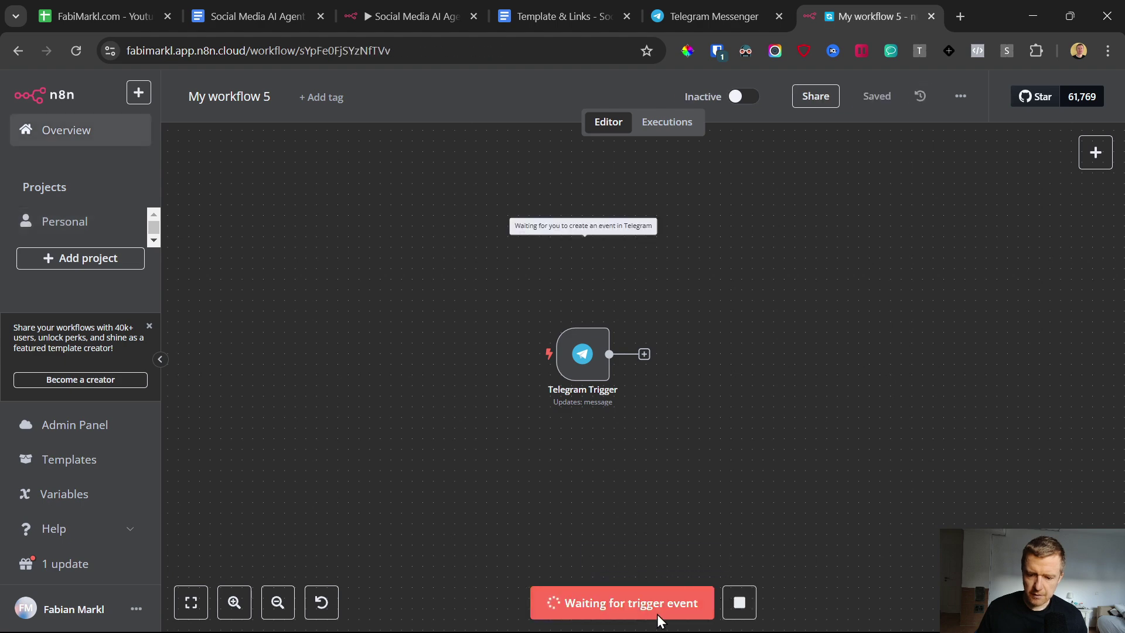
Step: Start the new bot in Telegram and confirm the trigger output text reads /start
click(707, 615)
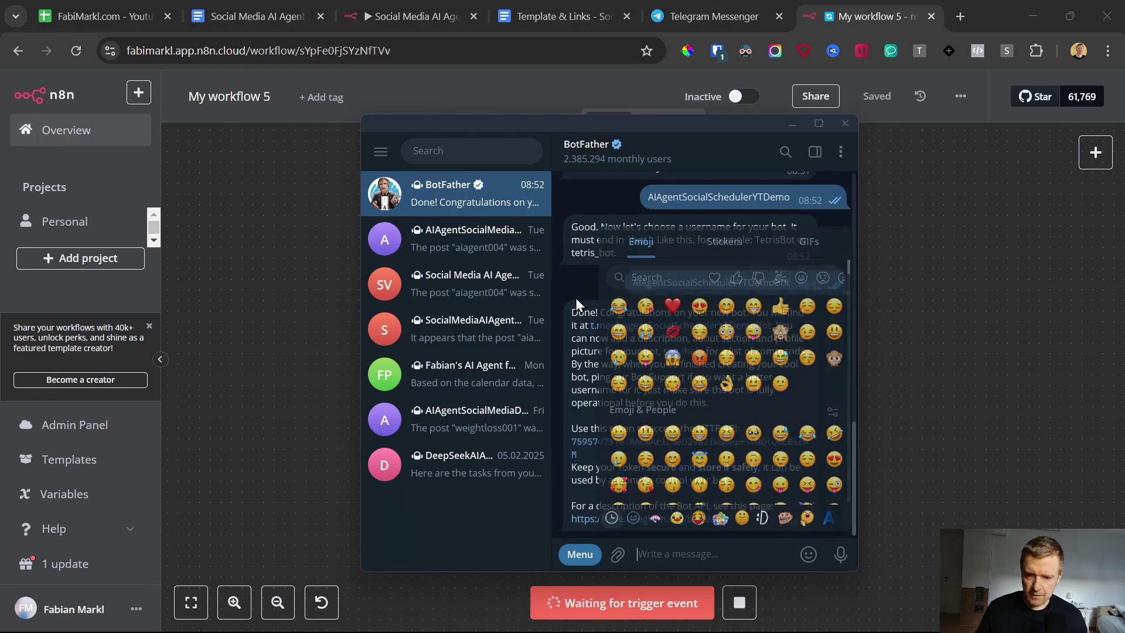
click(623, 326)
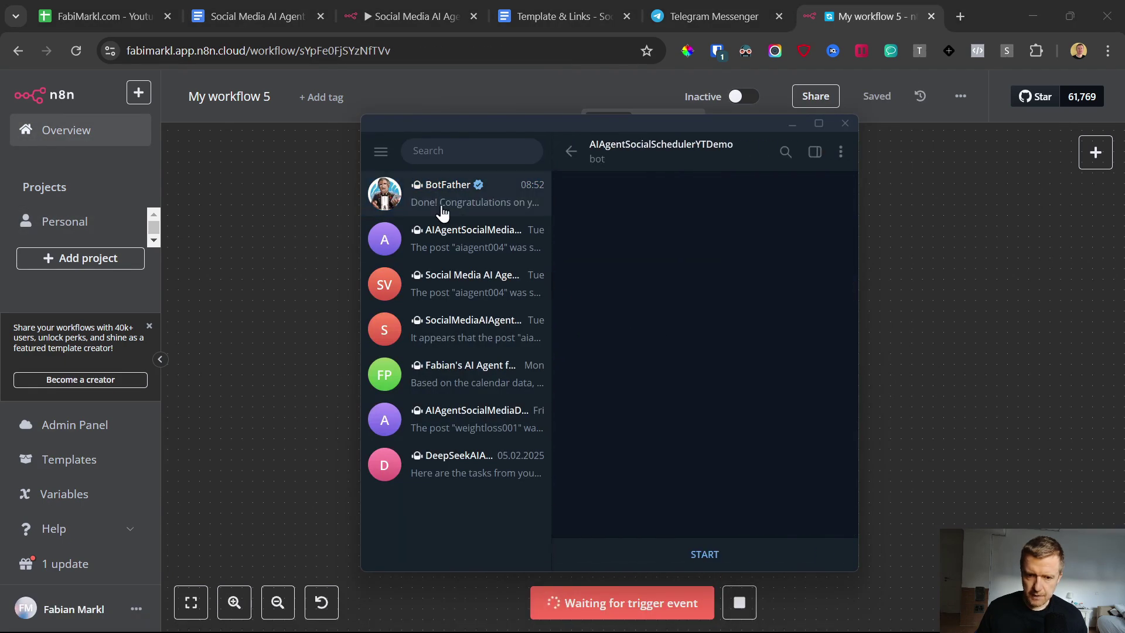
click(727, 564)
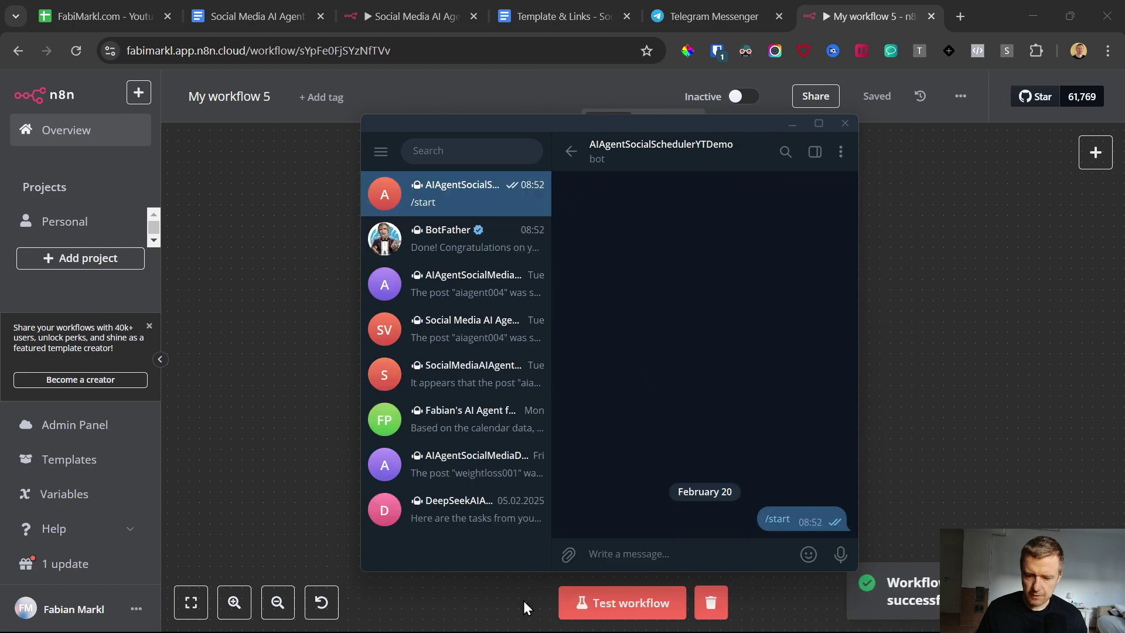
click(428, 607)
click(591, 373)
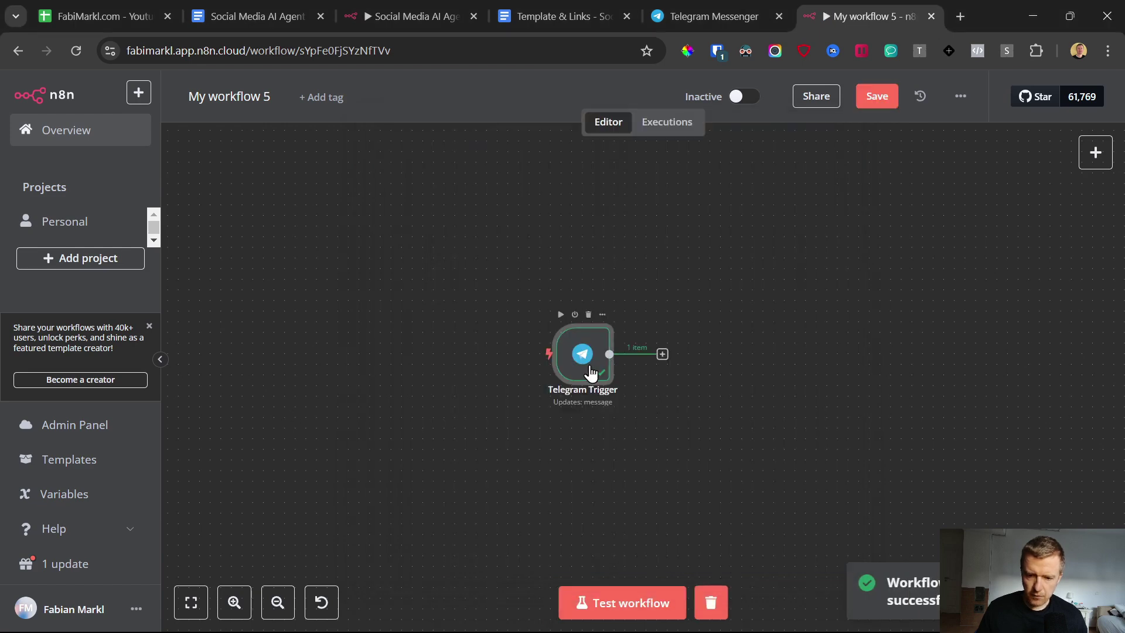
double_click(585, 370)
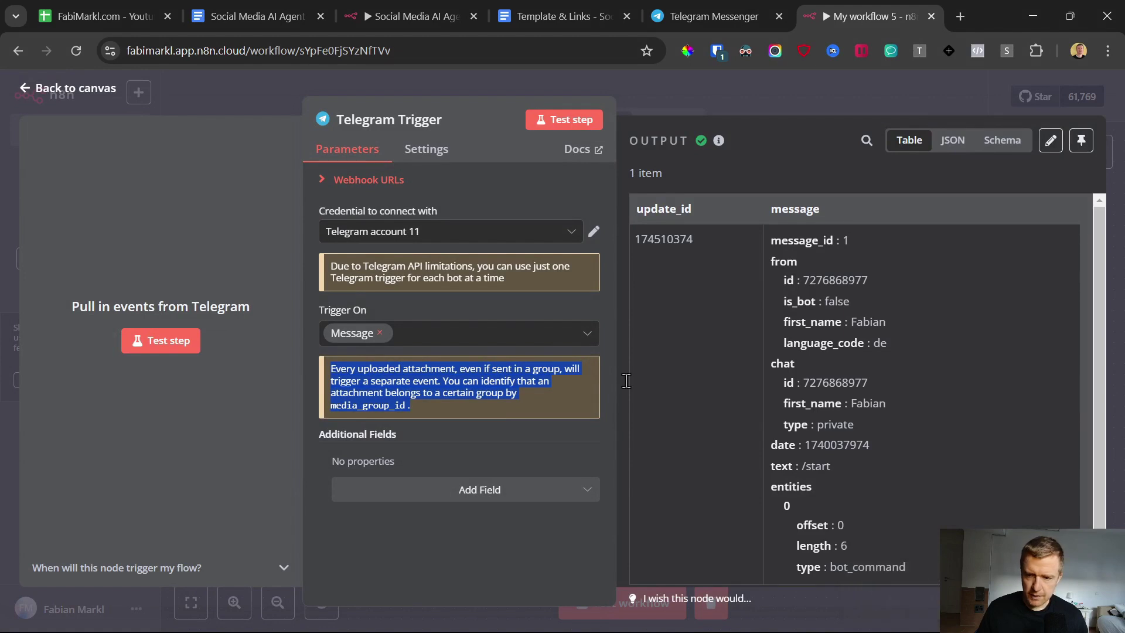
scroll(879, 381, down, 1)
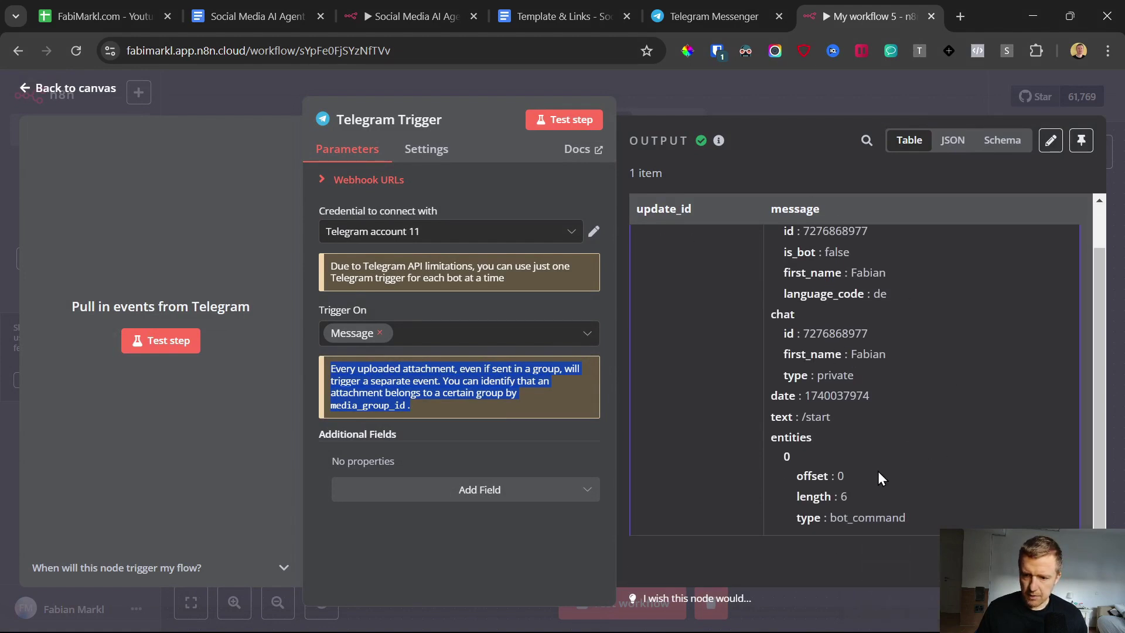
drag(843, 417, 769, 413)
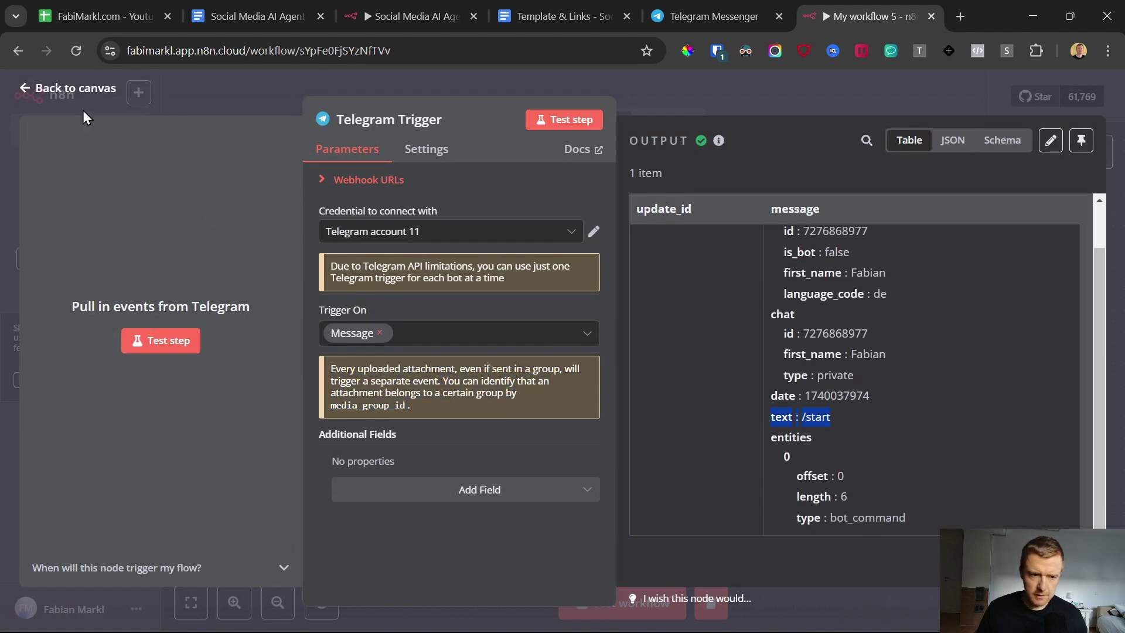
click(22, 94)
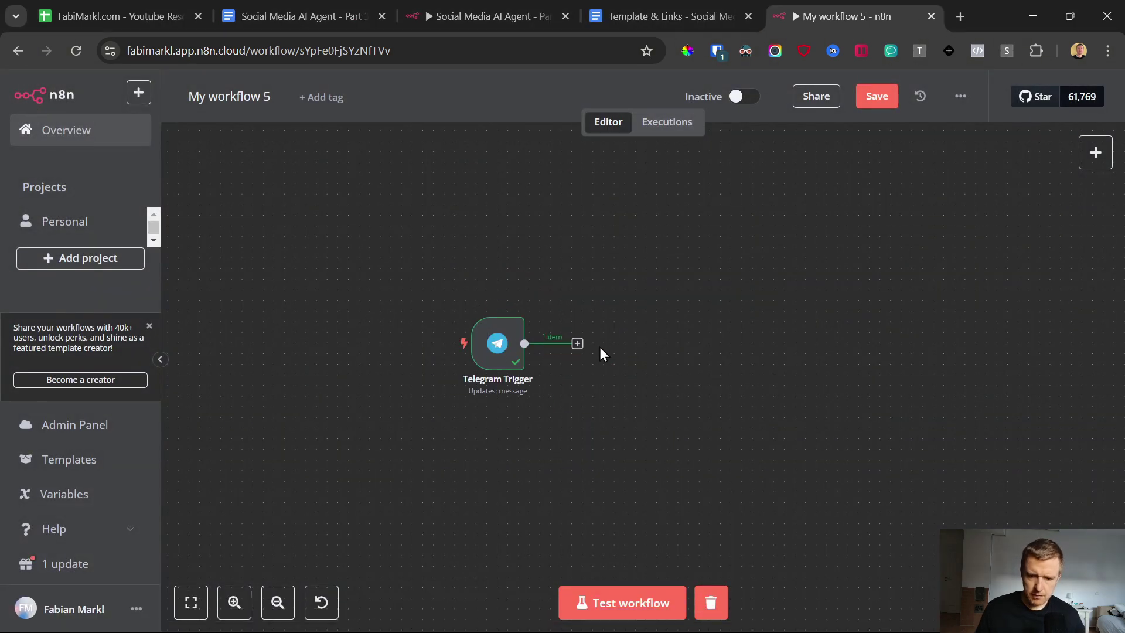
Step: Send the bot a 'test' text message and a voice message
click(483, 620)
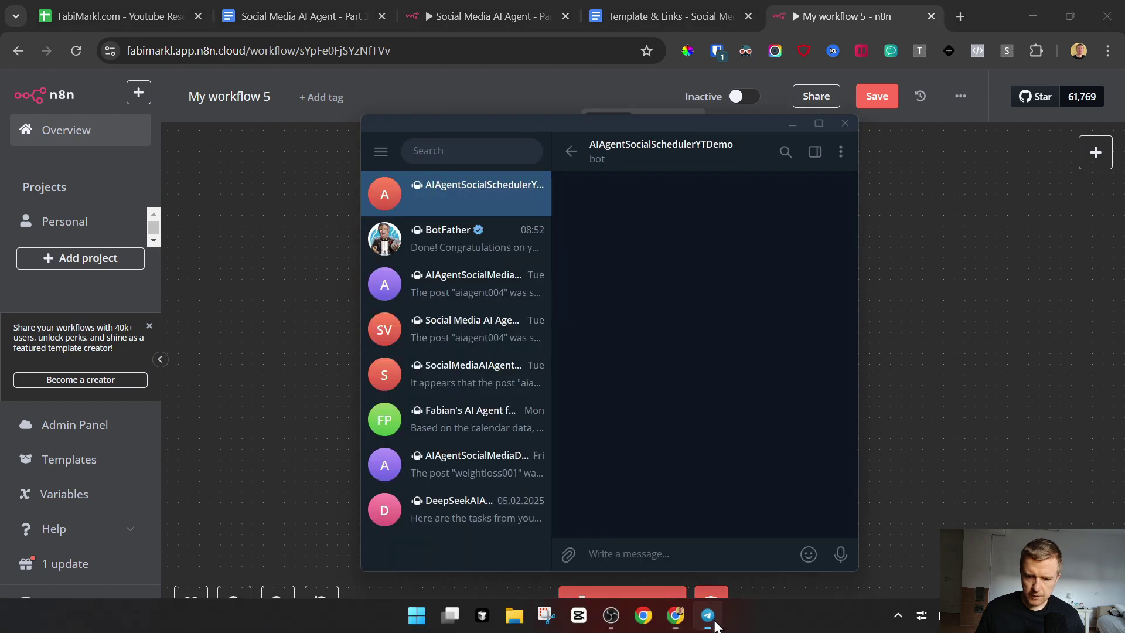
text(test)
key(Return)
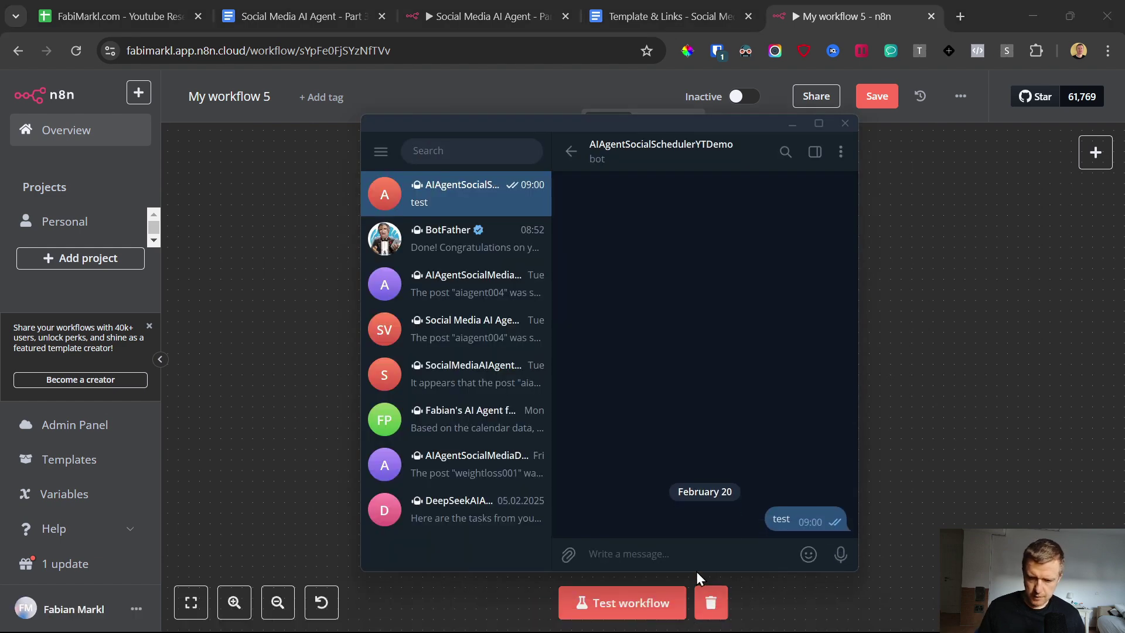
click(841, 554)
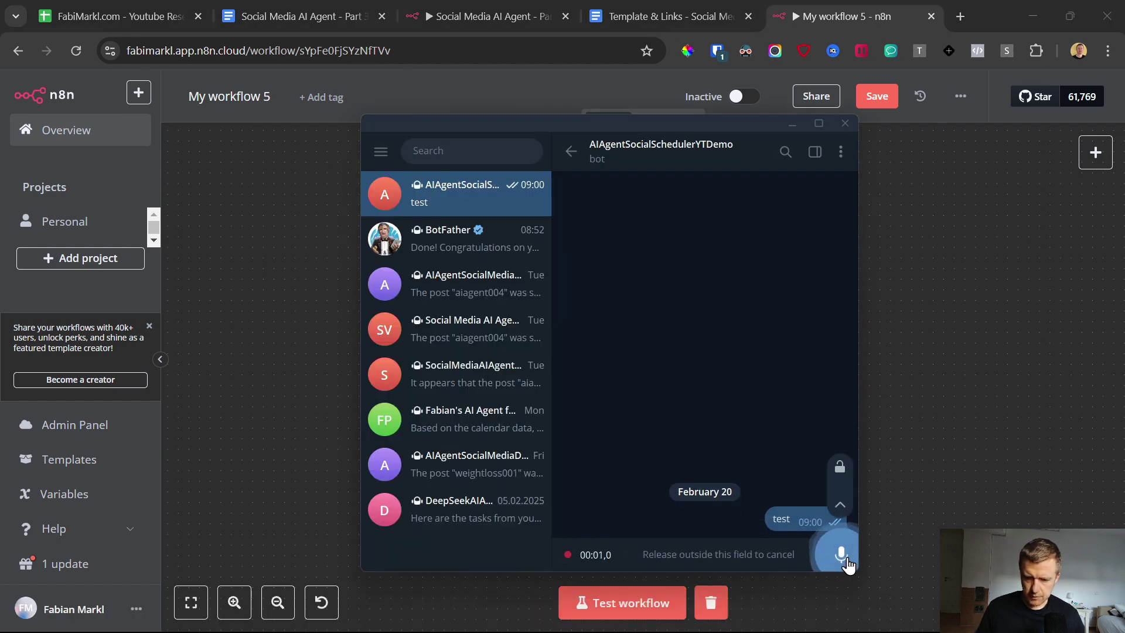
drag(848, 564, 848, 564)
click(900, 505)
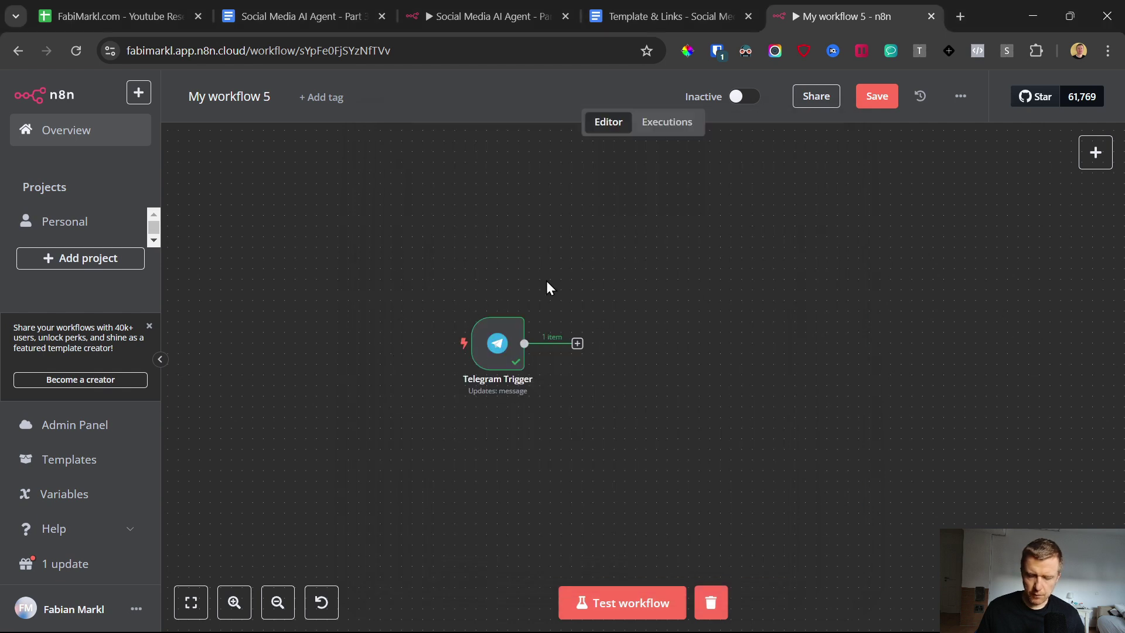
Step: Add a Switch node with a string-exists rule on the message text, output named text
click(577, 344)
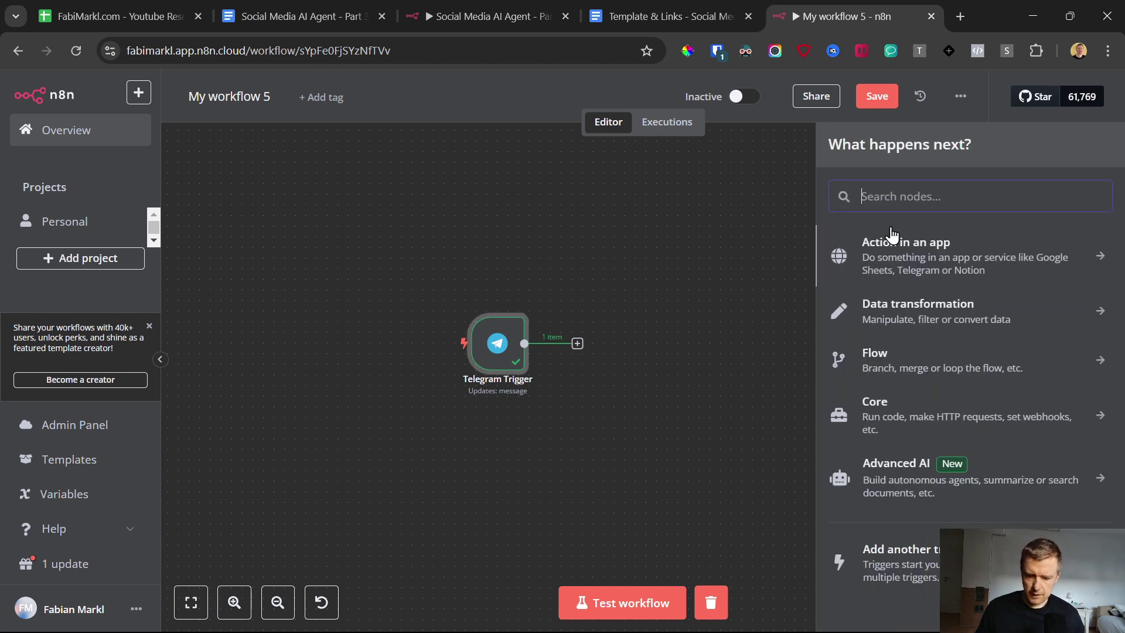
text(swit)
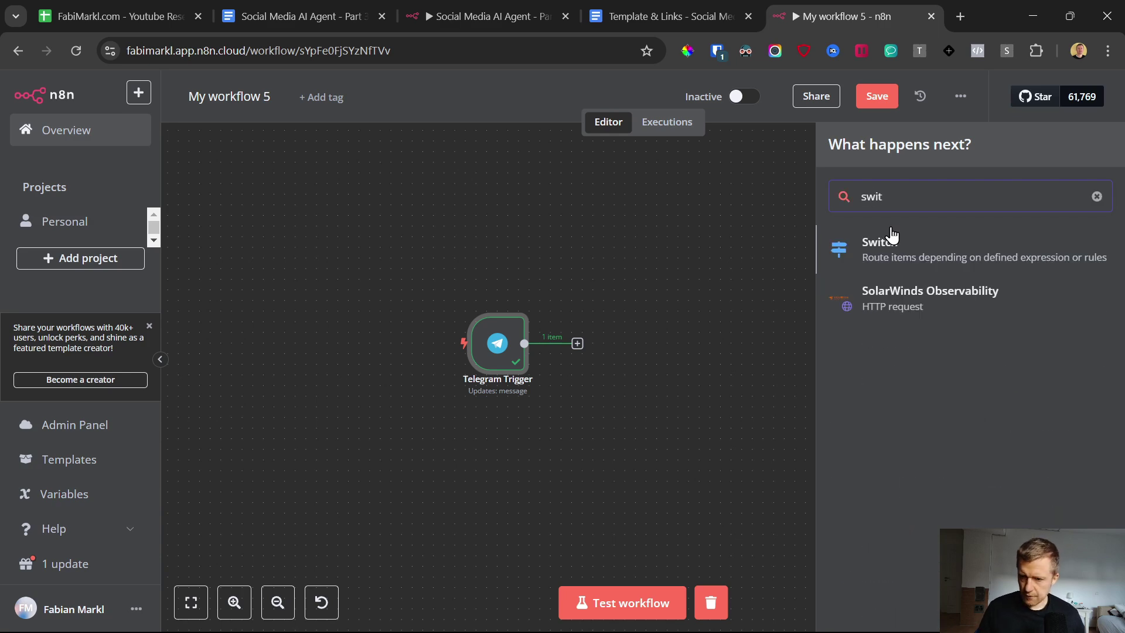
click(922, 246)
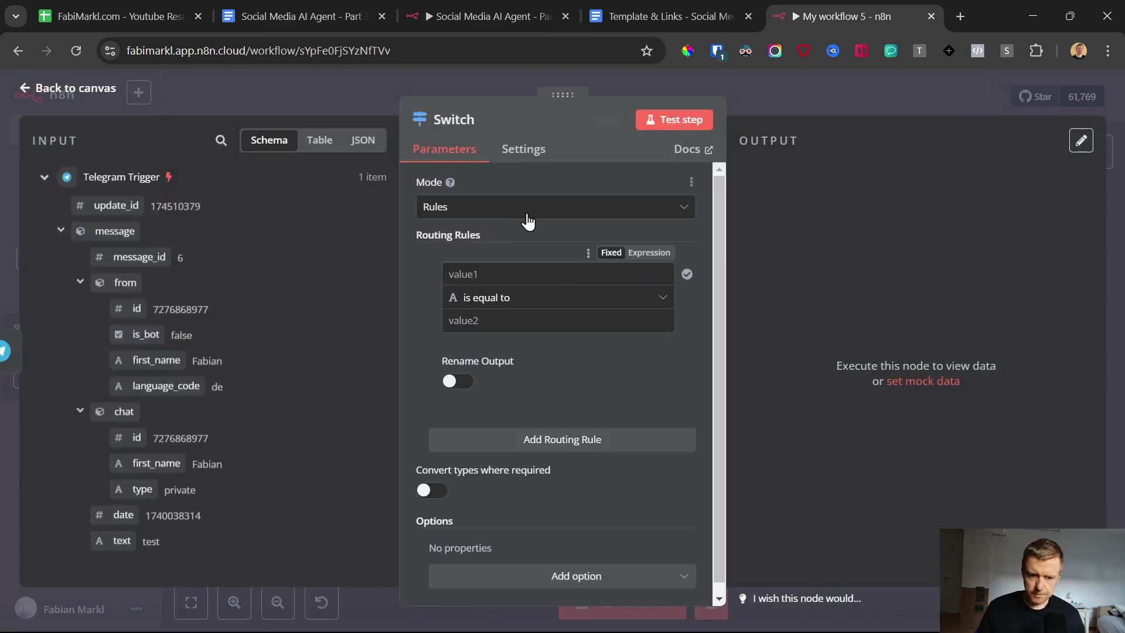
click(502, 297)
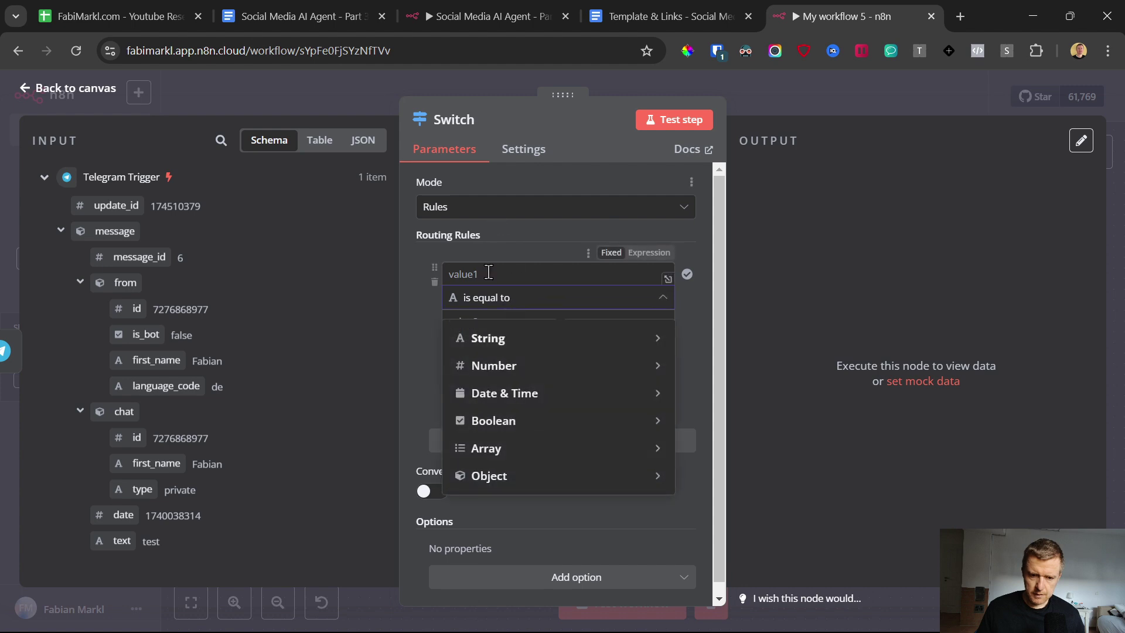
mouse_move(510, 481)
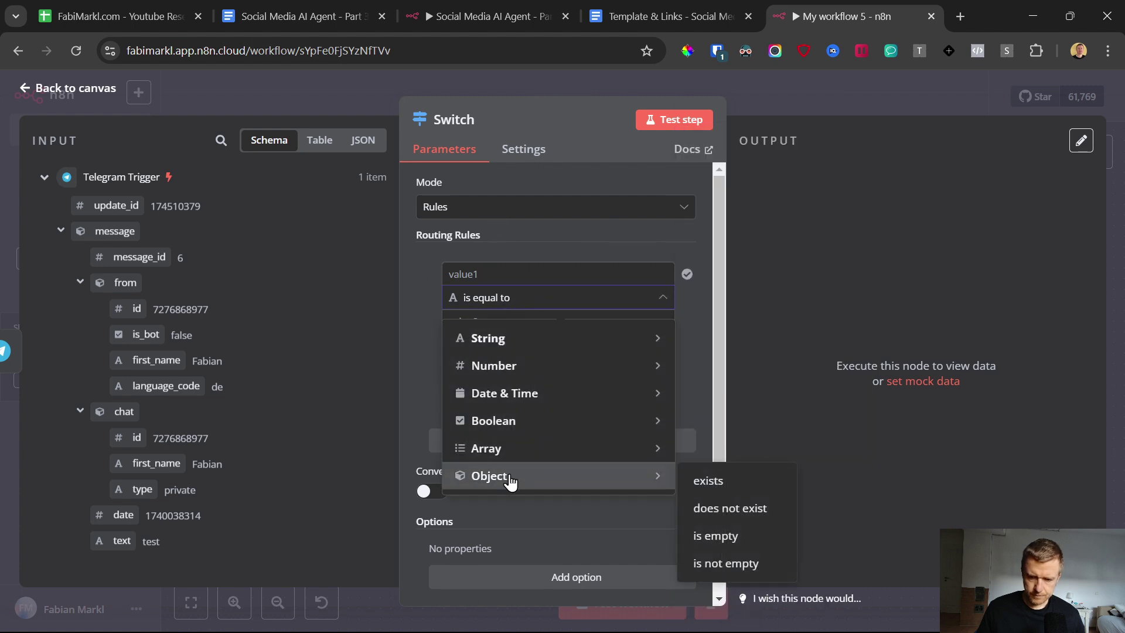
mouse_move(656, 338)
click(710, 253)
click(476, 273)
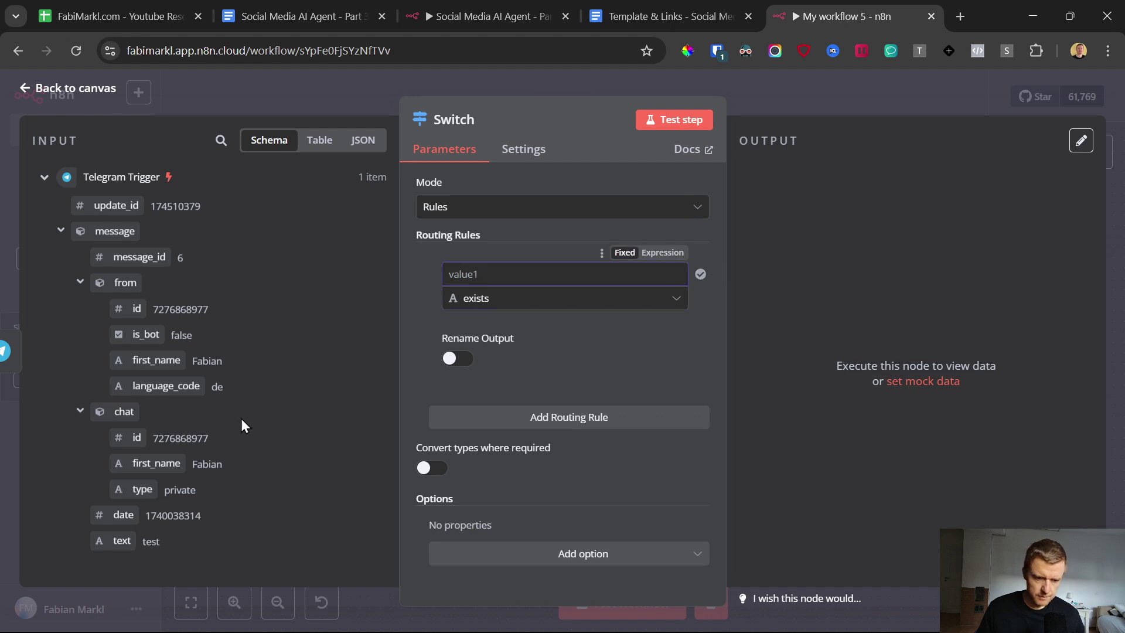
drag(122, 541, 501, 261)
click(500, 256)
click(455, 358)
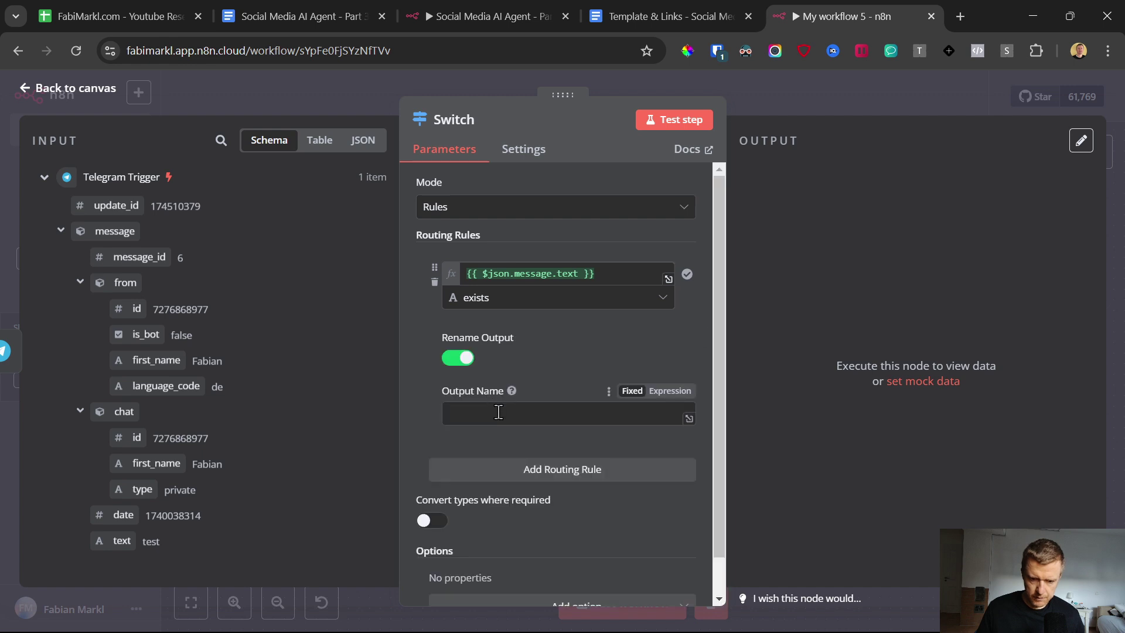
click(412, 415)
scroll(431, 403, down, 1)
Step: Add a second string-exists rule with output named voice and value 'test', then test the workflow
click(533, 423)
scroll(518, 396, down, 4)
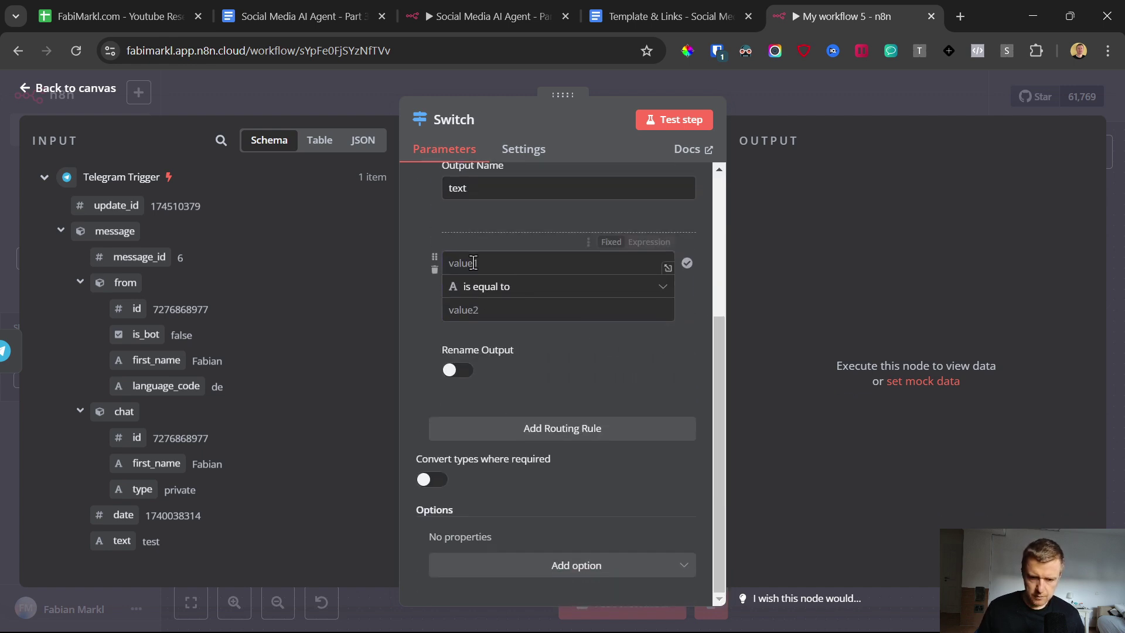
click(506, 293)
mouse_move(586, 327)
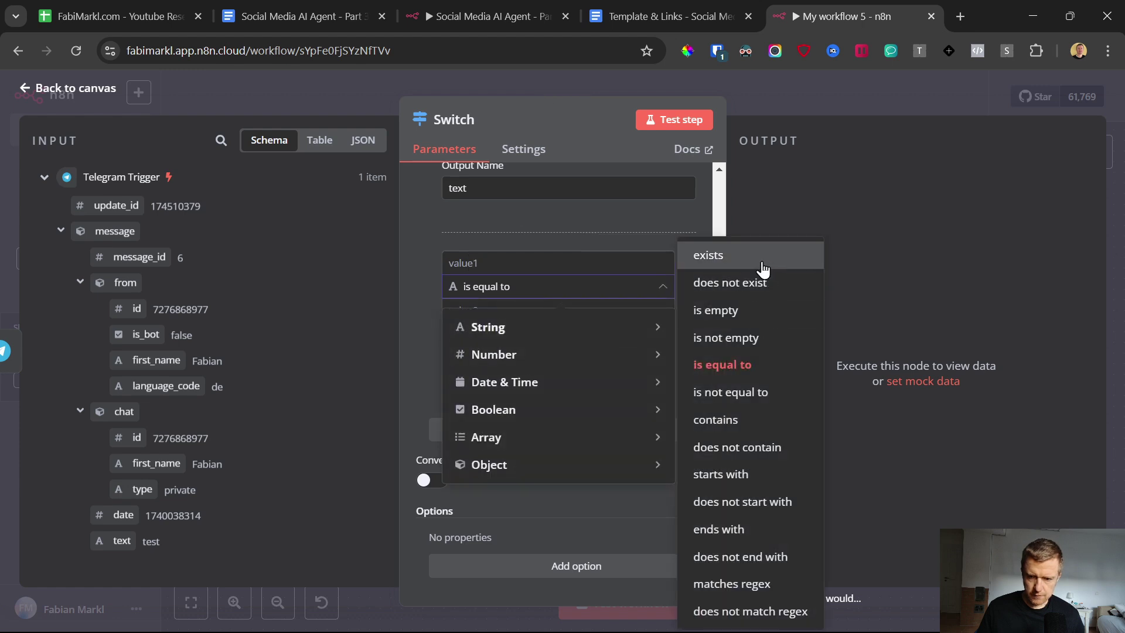
click(761, 261)
click(458, 369)
click(501, 426)
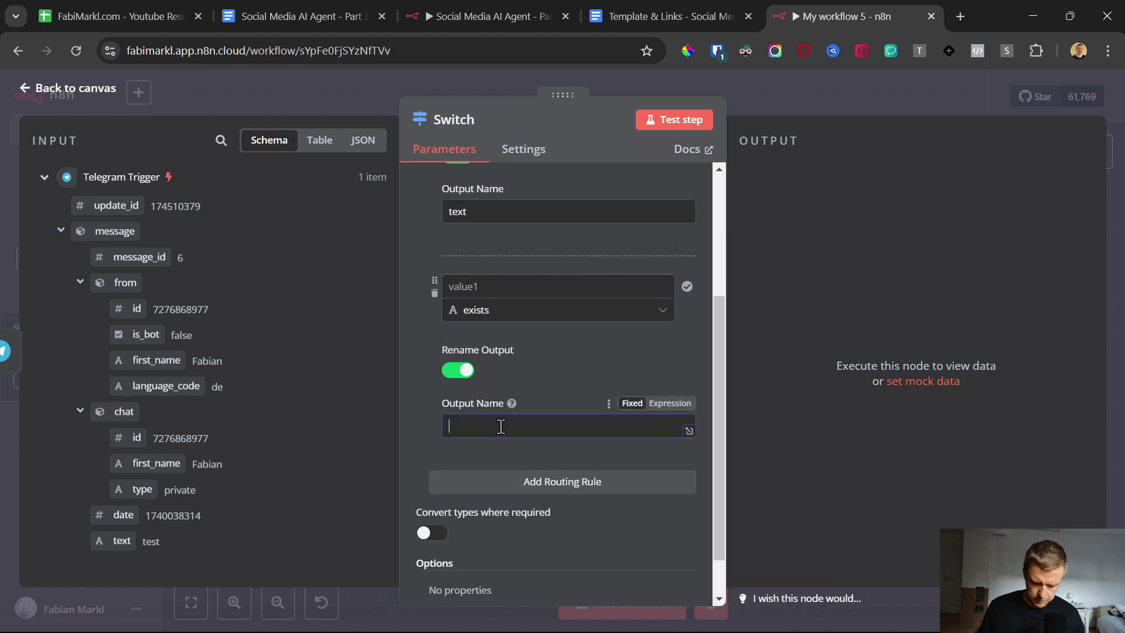
click(479, 278)
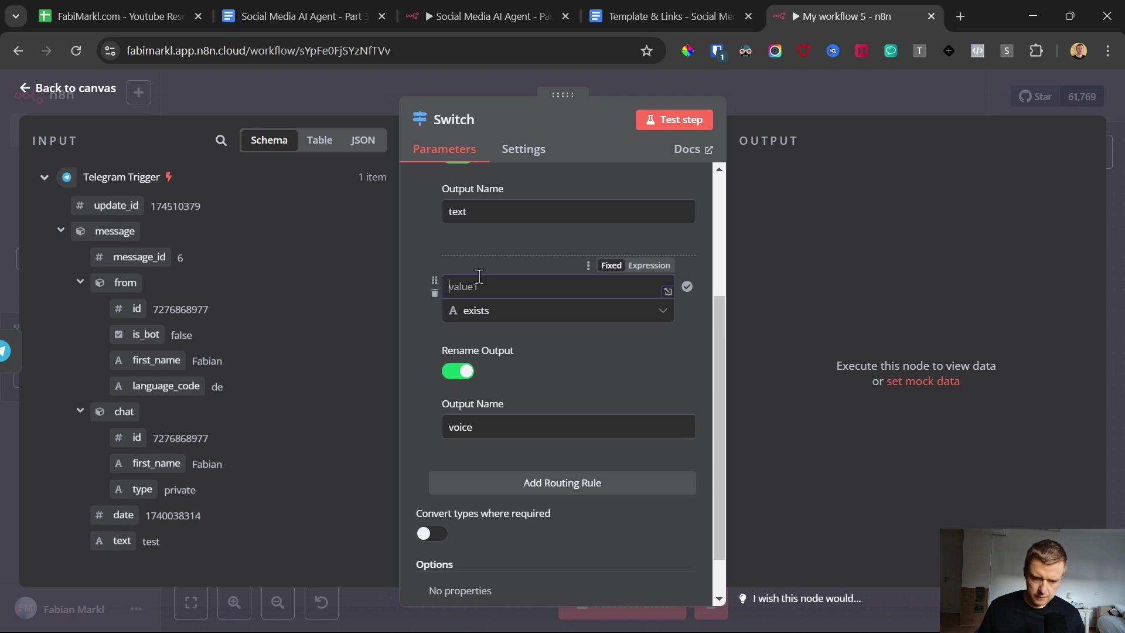
text(test)
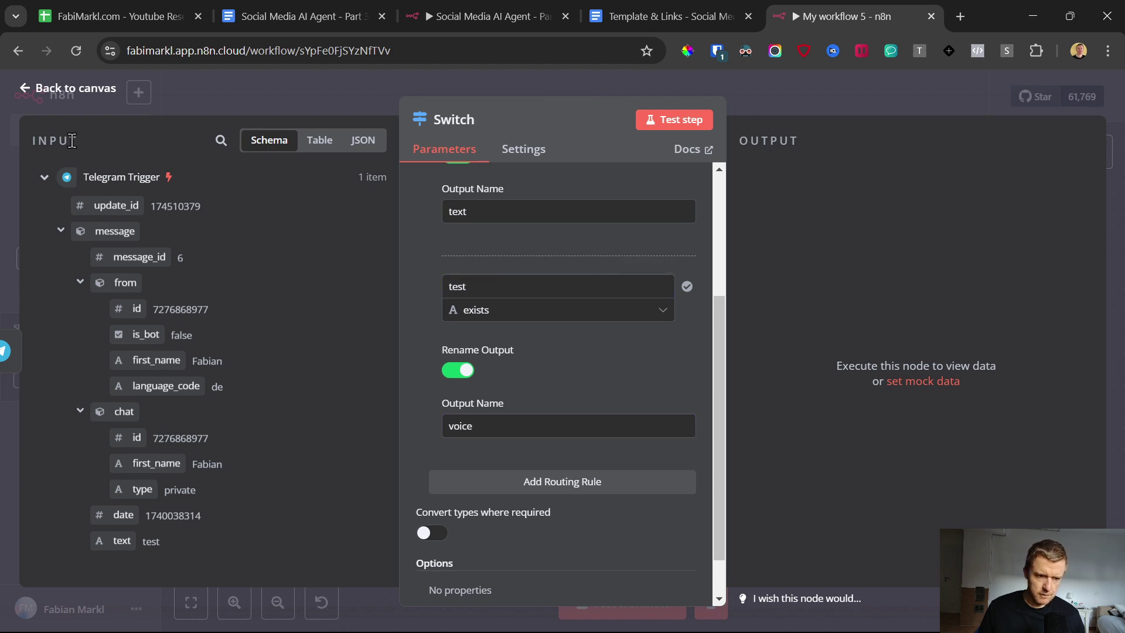
click(27, 94)
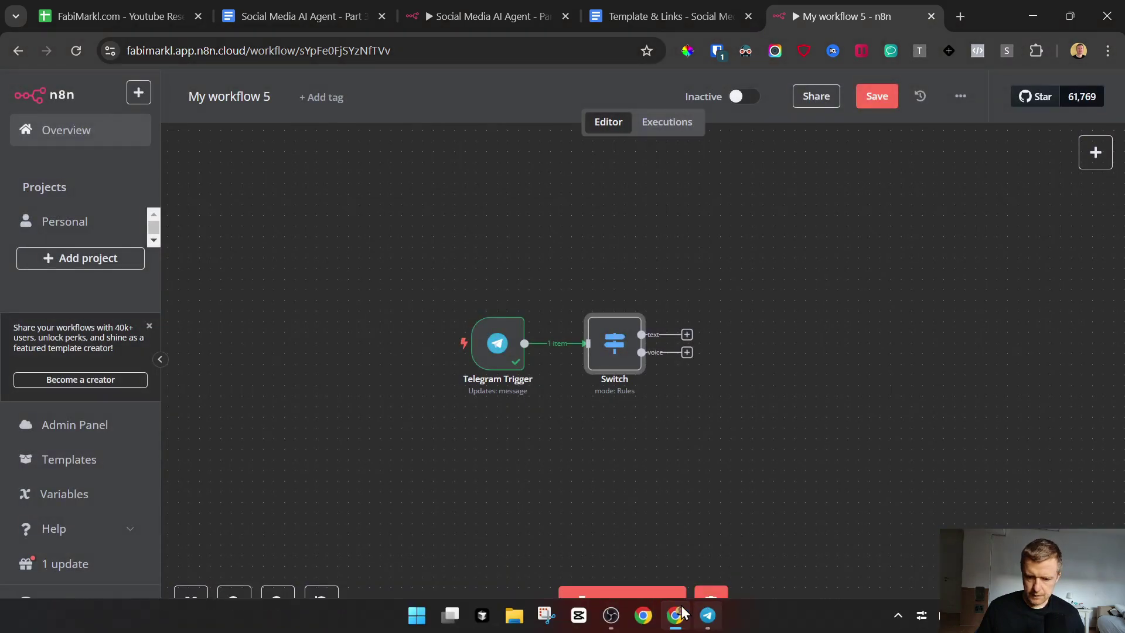
click(628, 600)
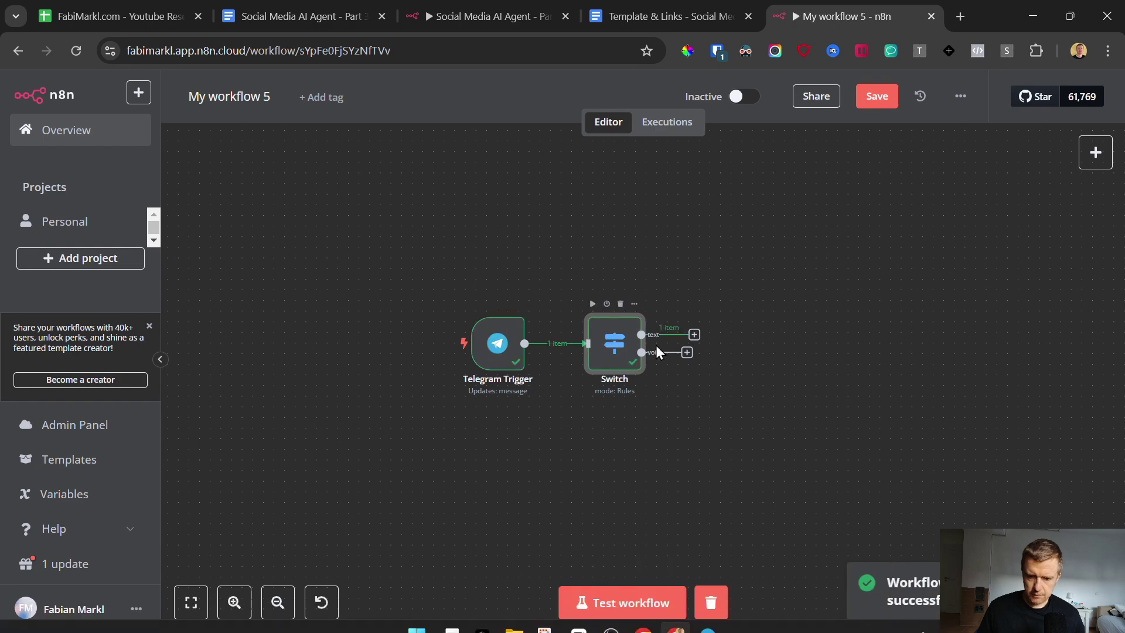
Step: Send a voice message to the Telegram bot and clear the Switch's second rule value
click(708, 617)
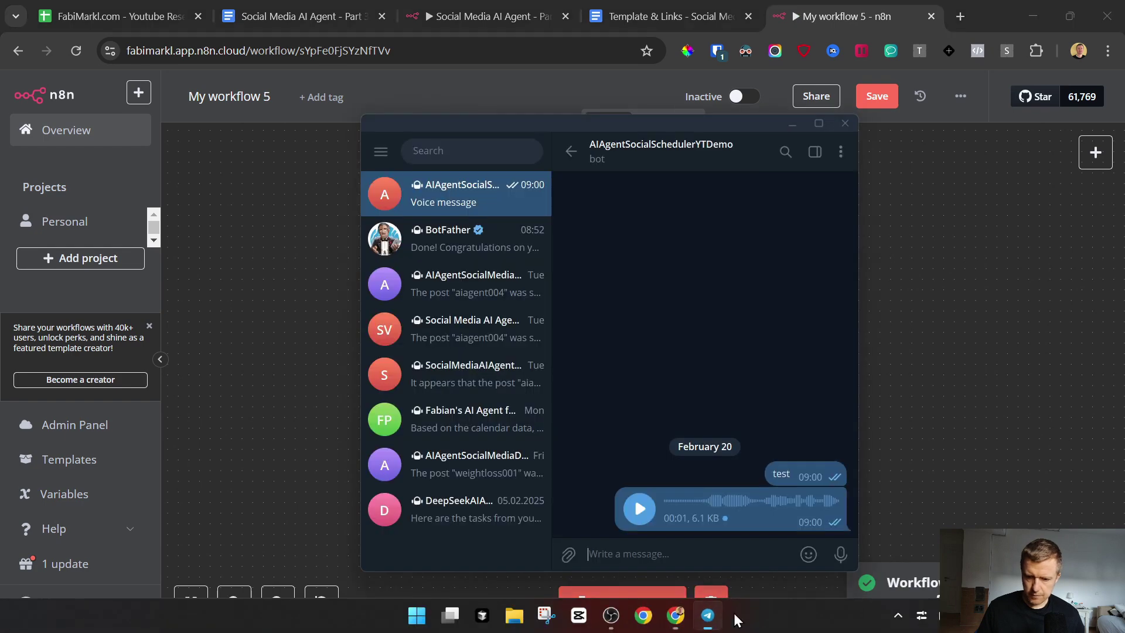
drag(841, 555, 842, 555)
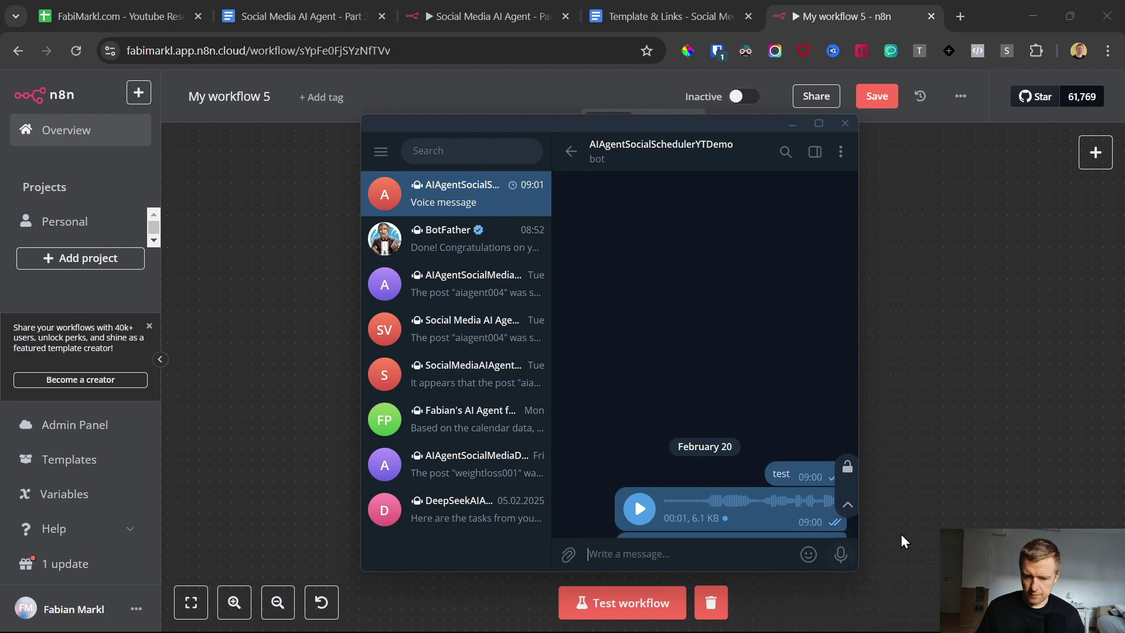
click(950, 386)
click(598, 351)
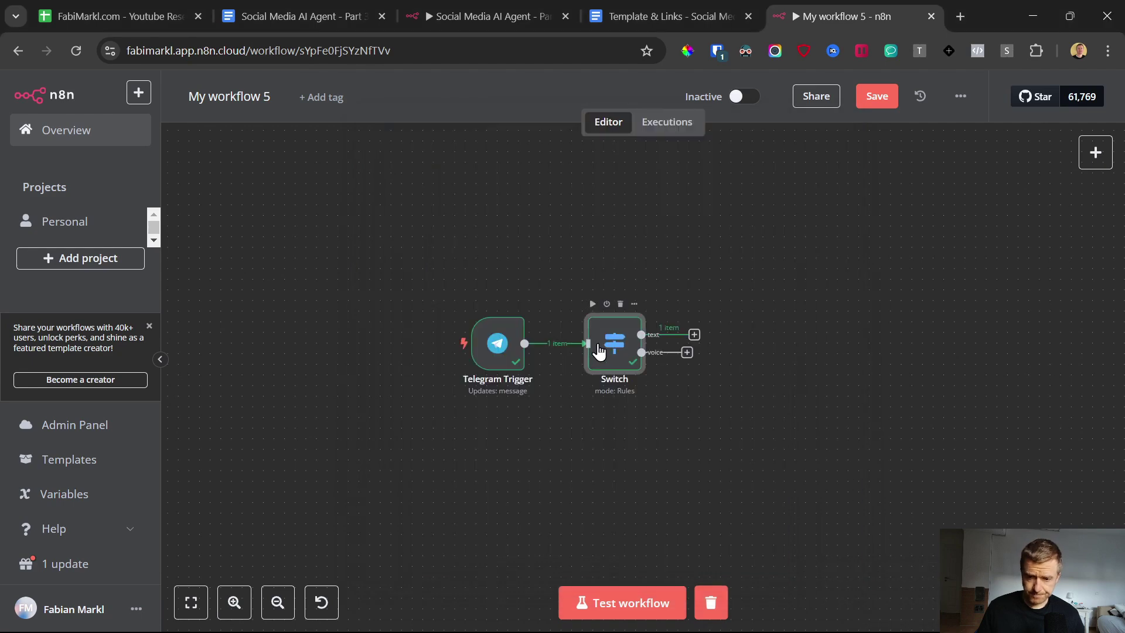
double_click(599, 351)
scroll(579, 354, down, 4)
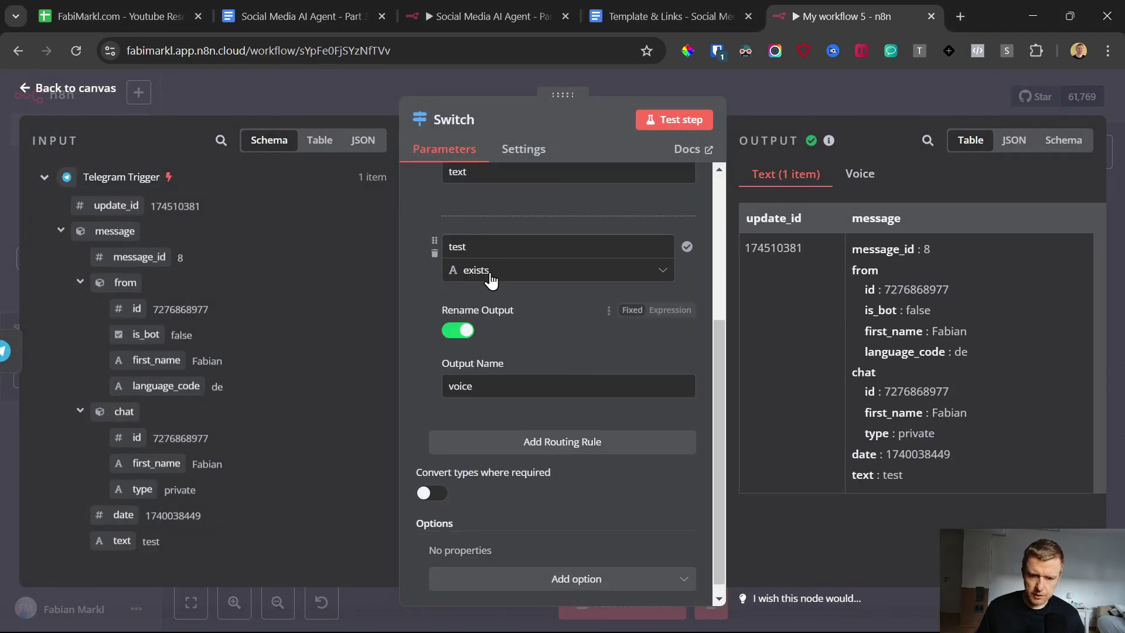
double_click(460, 247)
key(BackSpace)
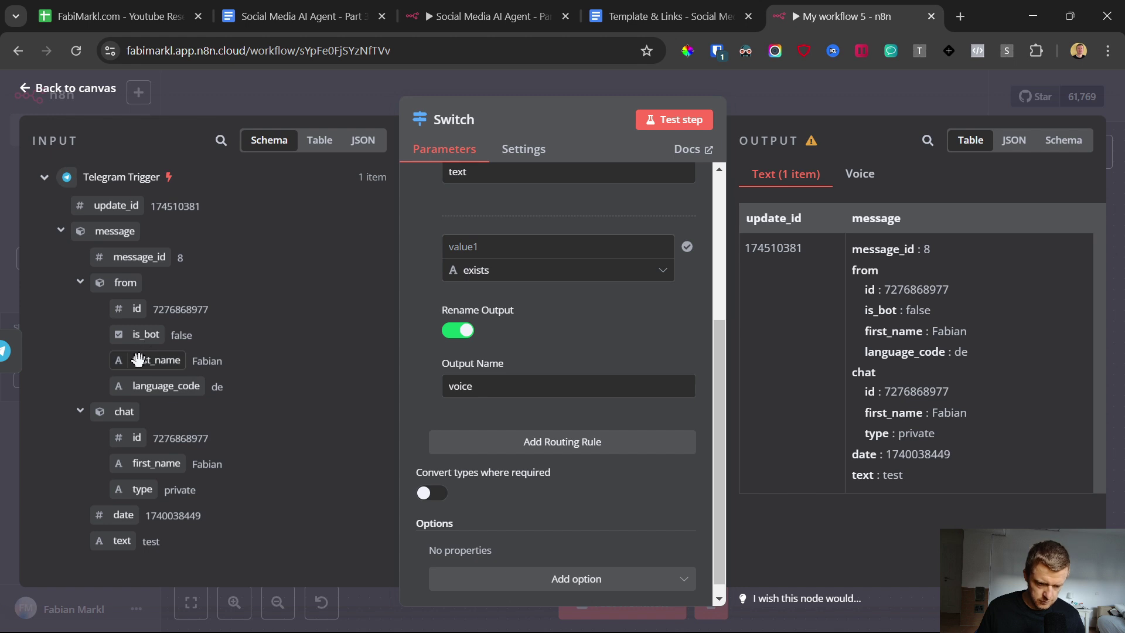
key(Escape)
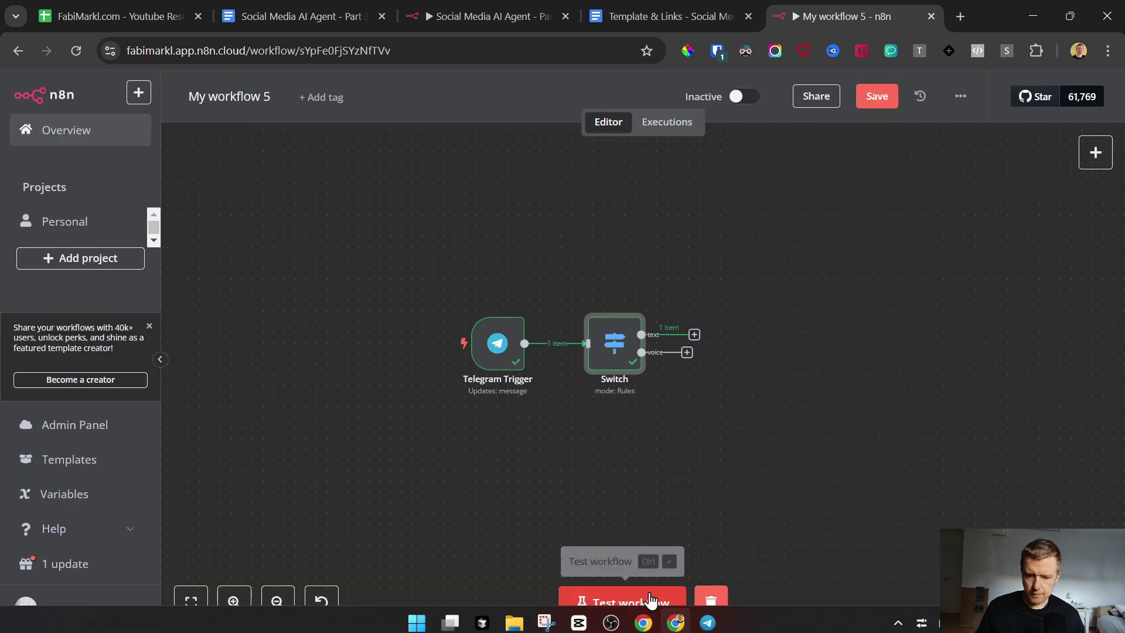
Step: Run a test and set the voice rule's value1 to message.voice.file_id from the input
click(623, 602)
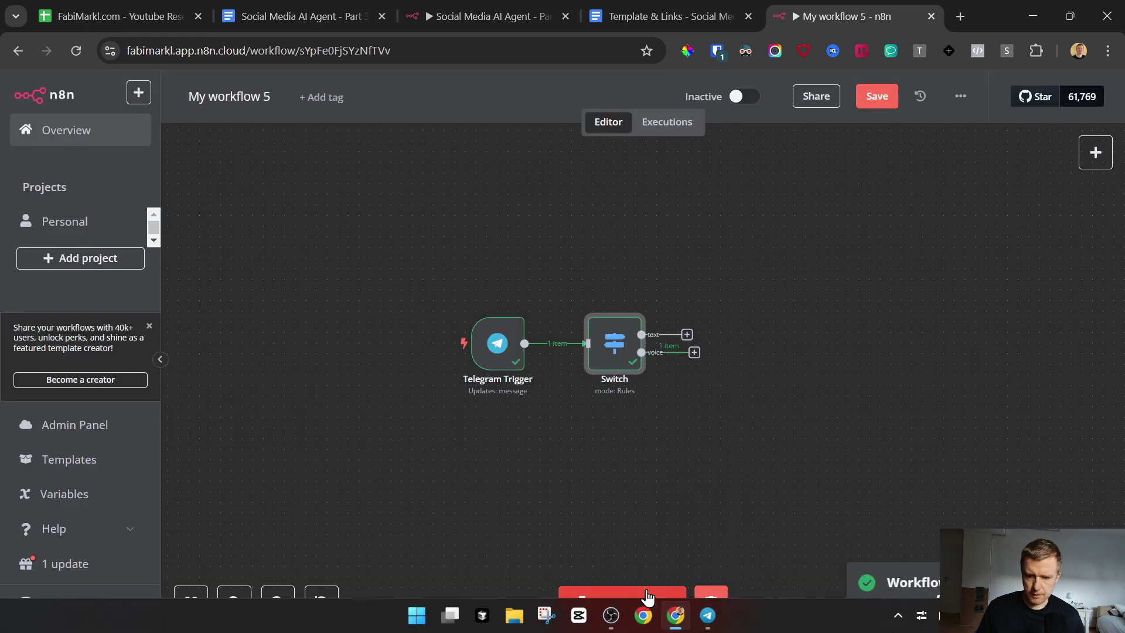
double_click(603, 339)
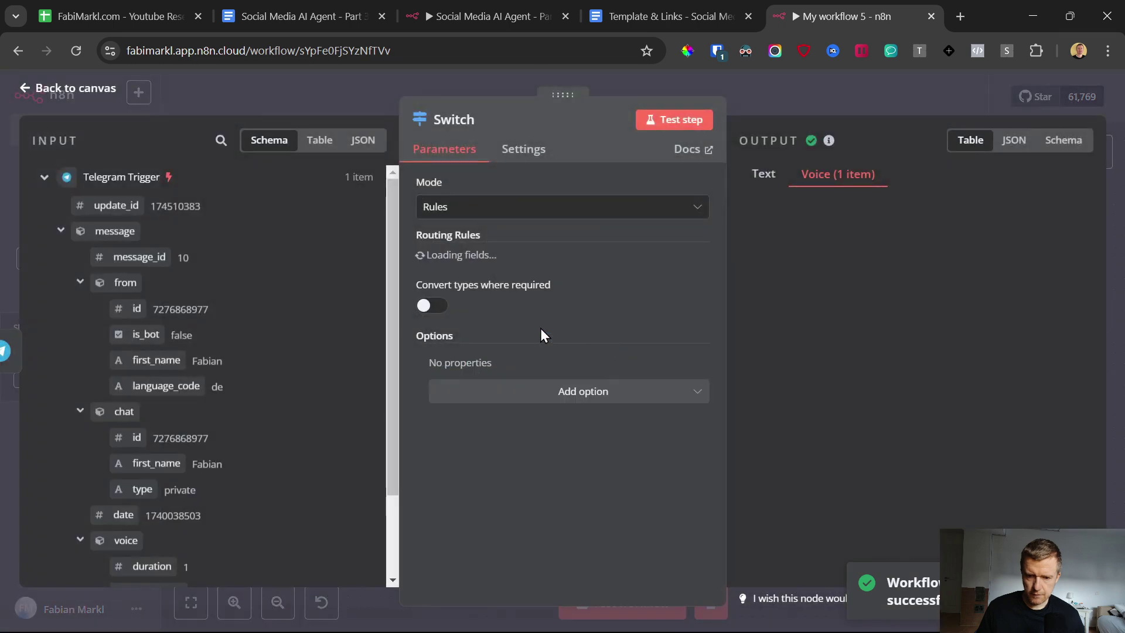
scroll(503, 352, down, 3)
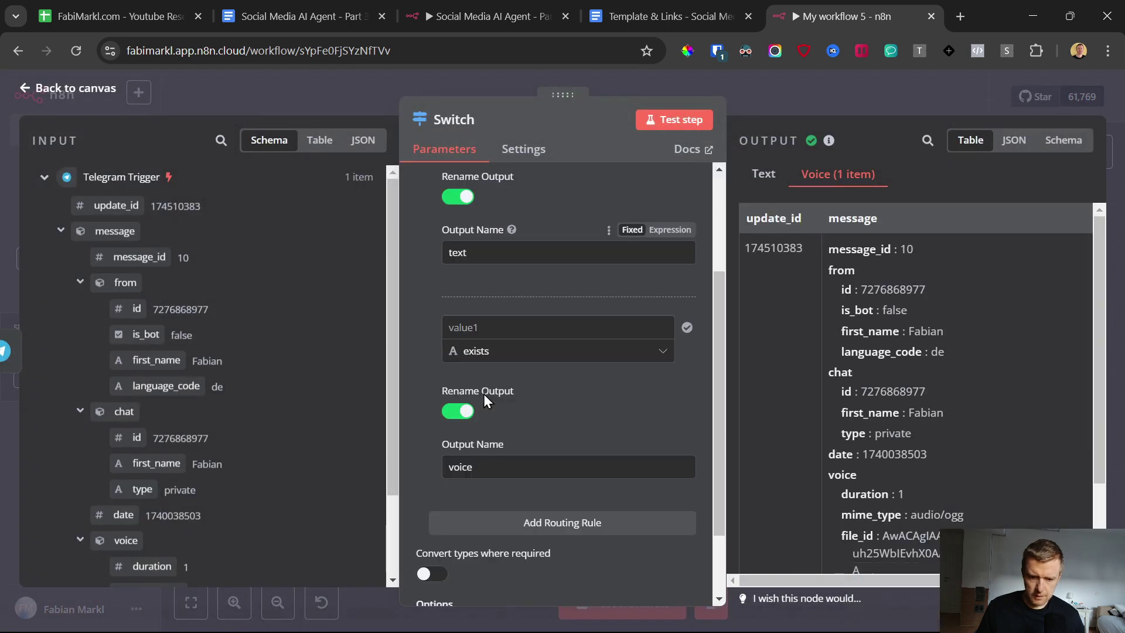
click(485, 327)
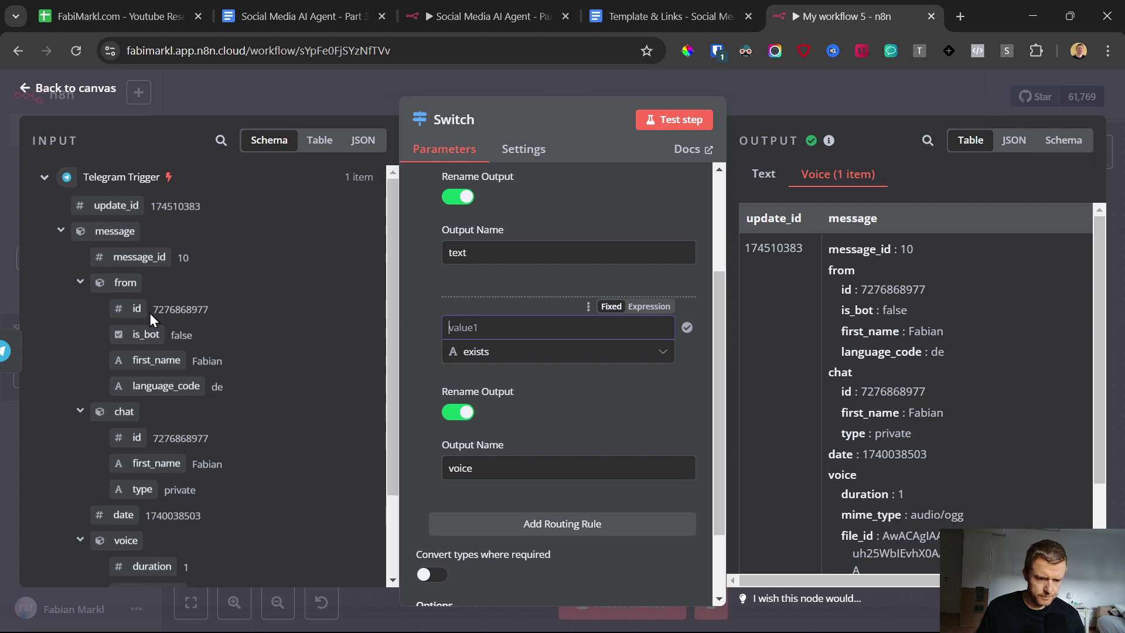
scroll(150, 313, down, 2)
drag(215, 500, 462, 309)
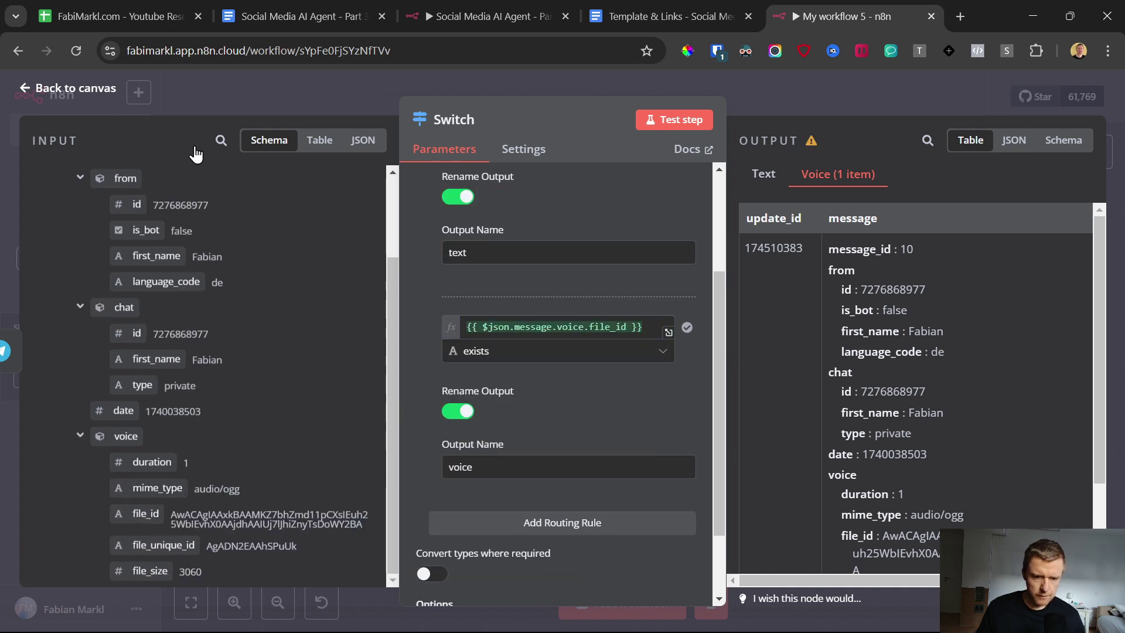
click(50, 92)
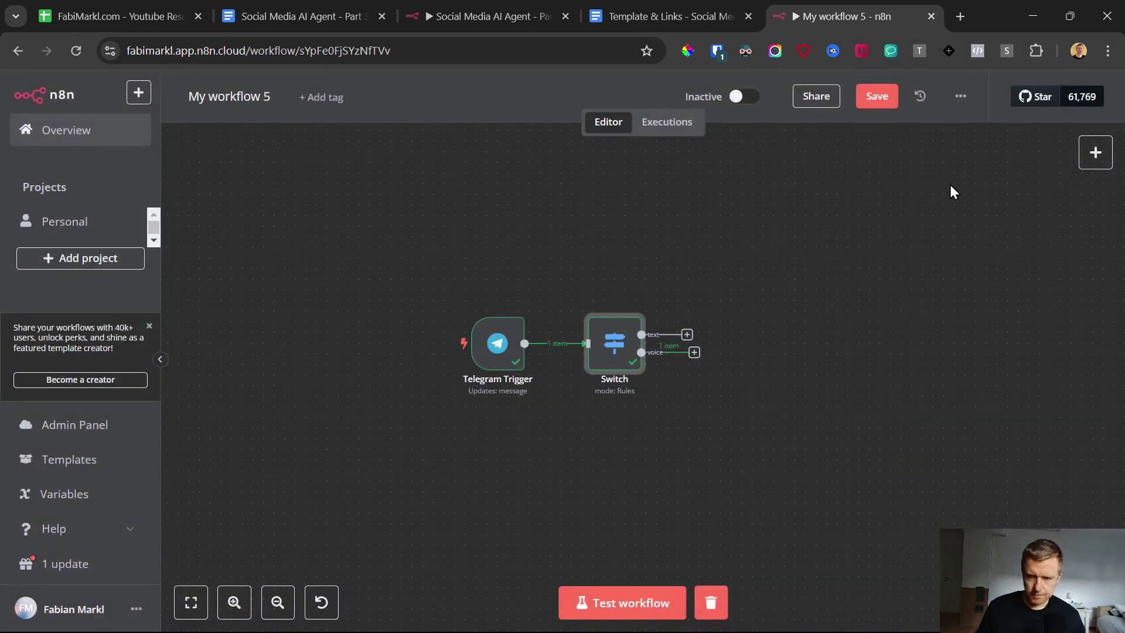
Step: Save the workflow and add an Edit Fields (Set) node on the text output with a field named 'text'
click(874, 98)
click(687, 335)
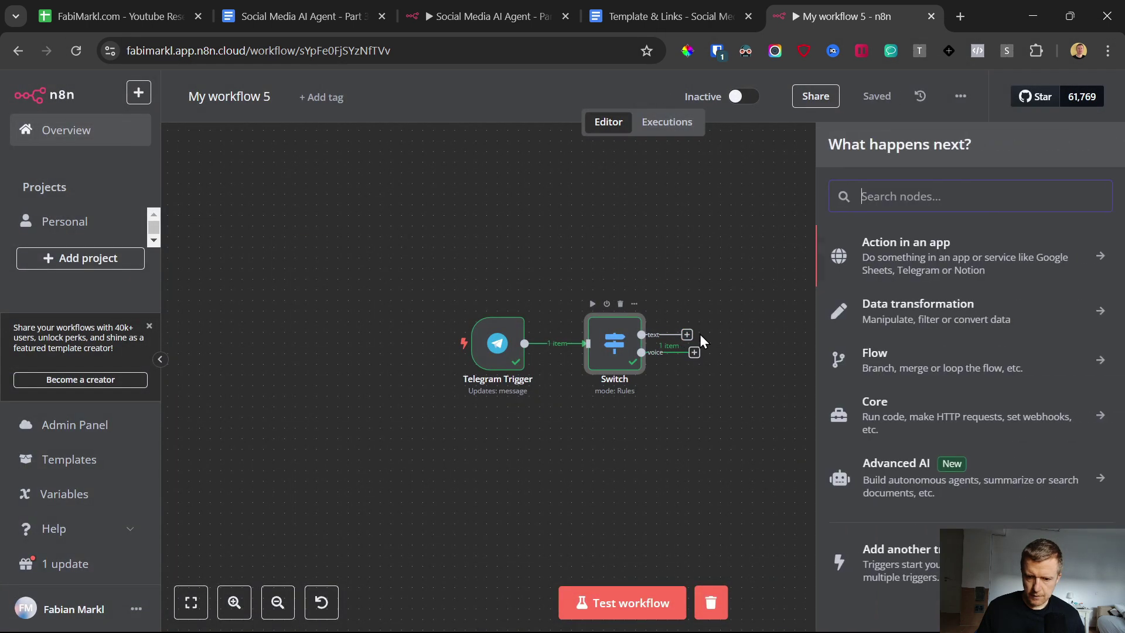
text(edit)
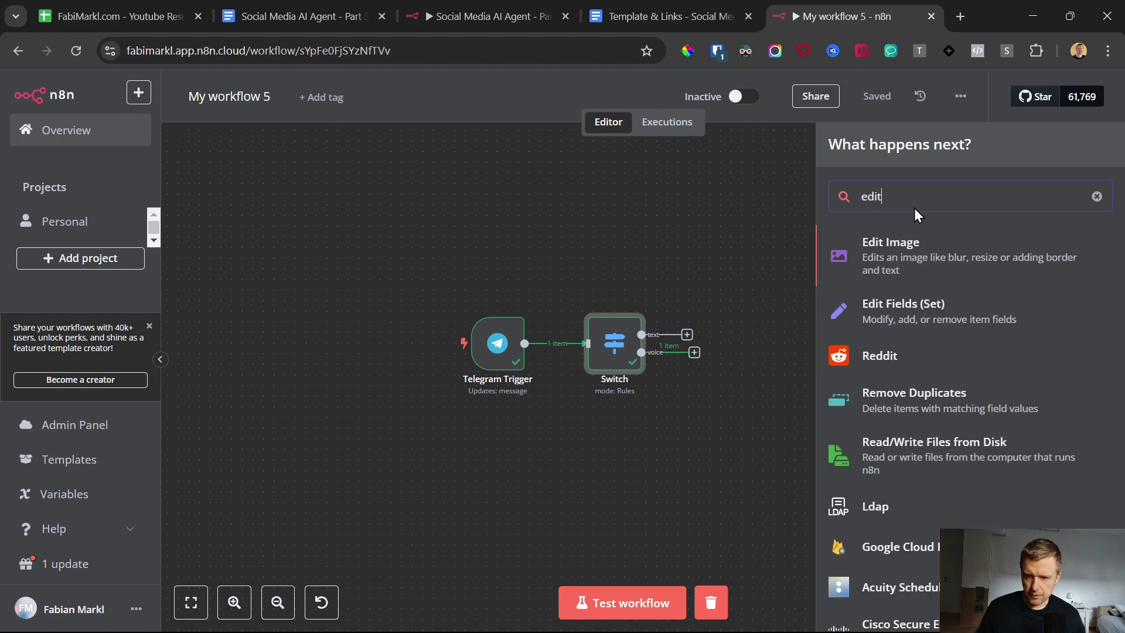
click(901, 319)
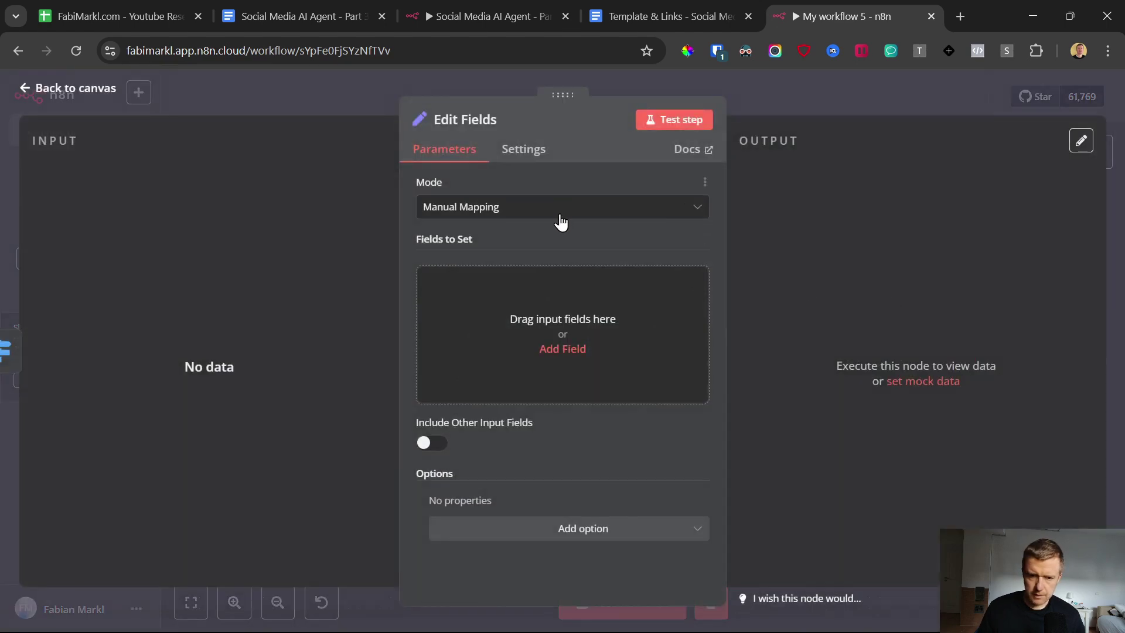
click(526, 308)
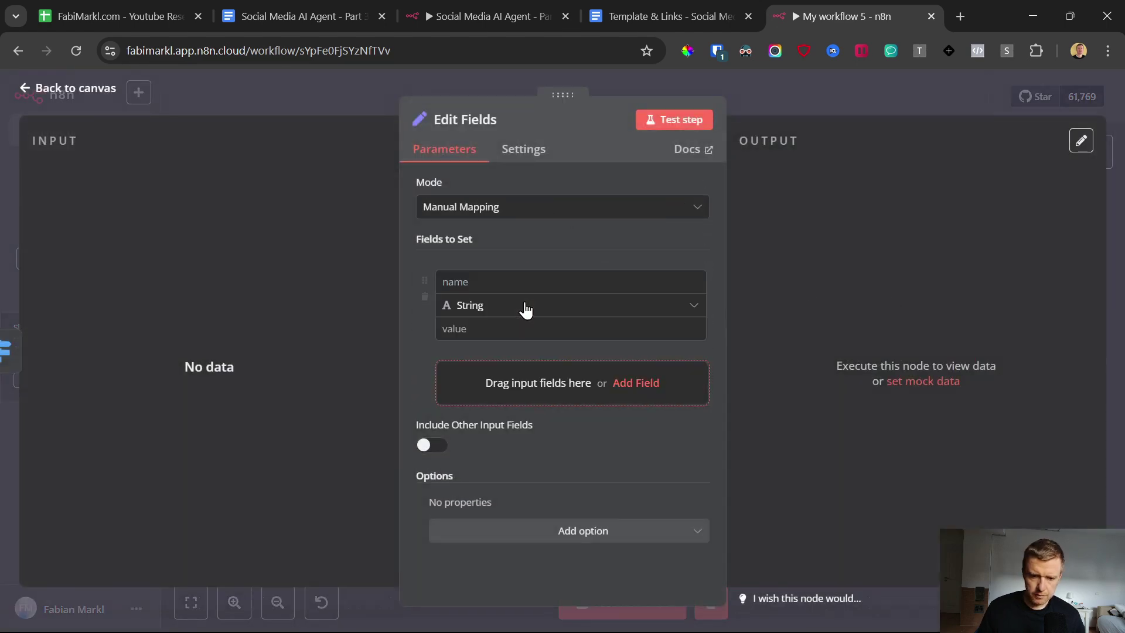
click(478, 282)
text(text)
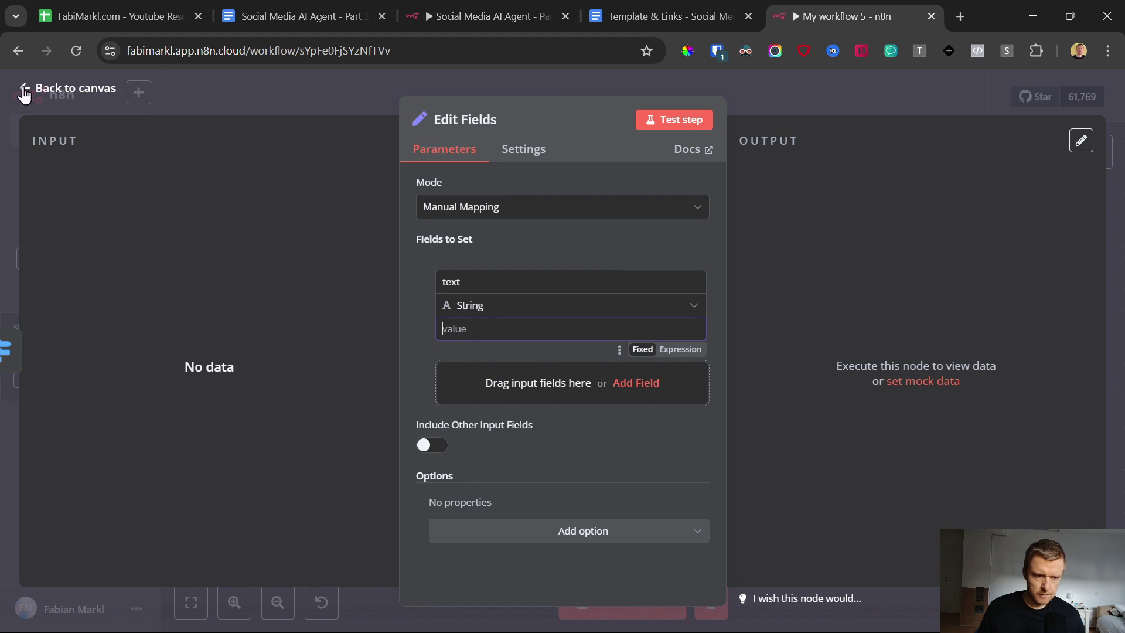
key(Escape)
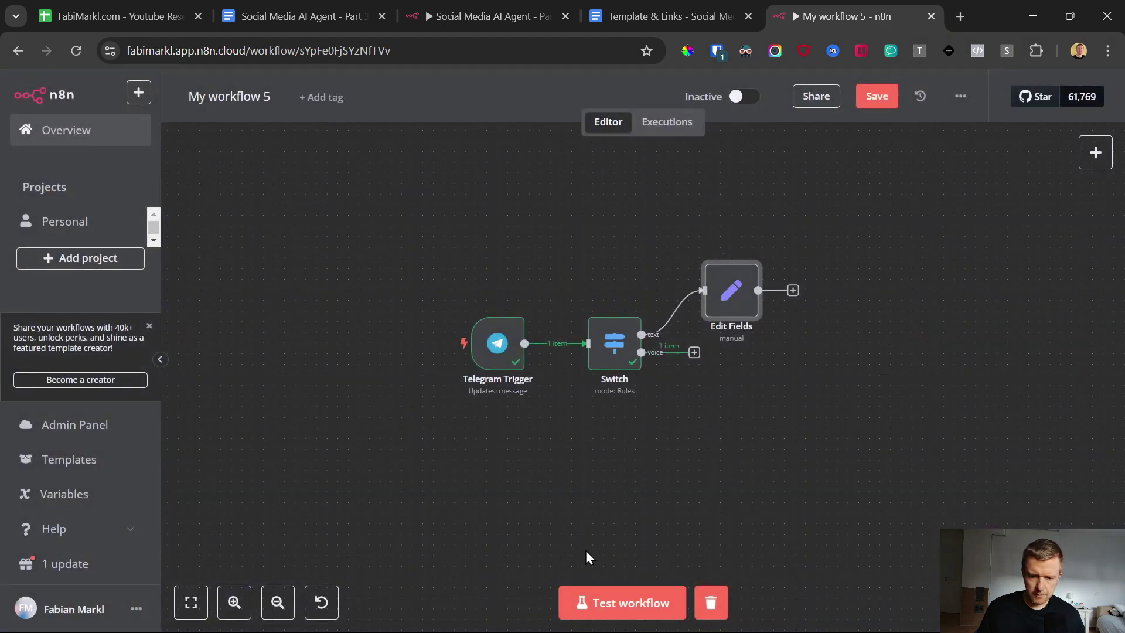
Step: Test by sending 'test' to the bot, then set the text field to the incoming message.text
click(631, 603)
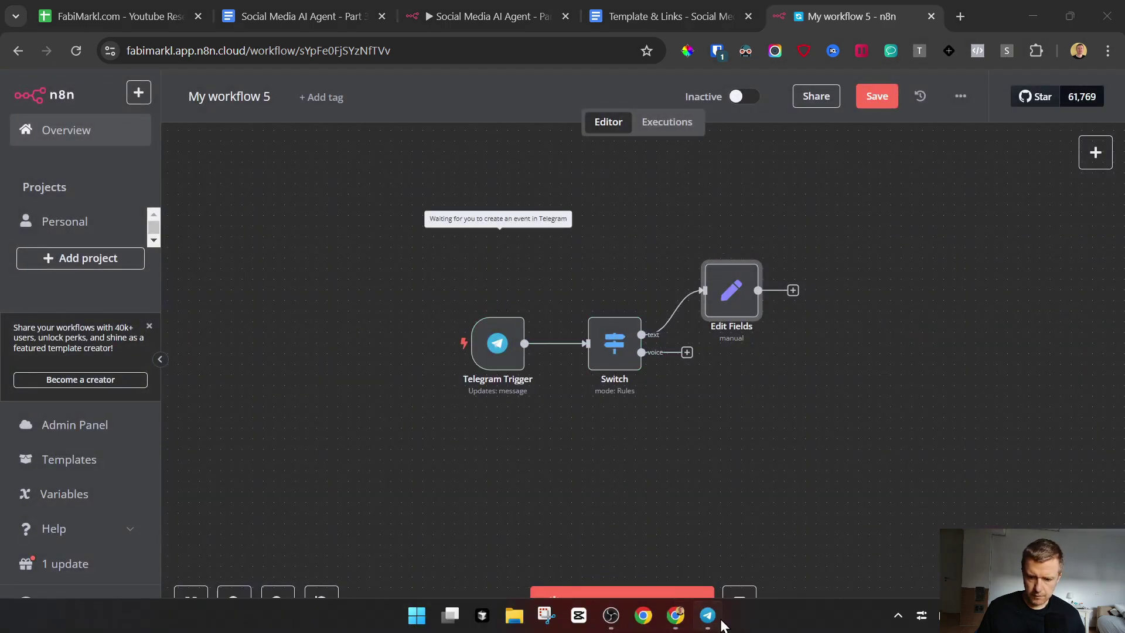
click(727, 620)
text(tes)
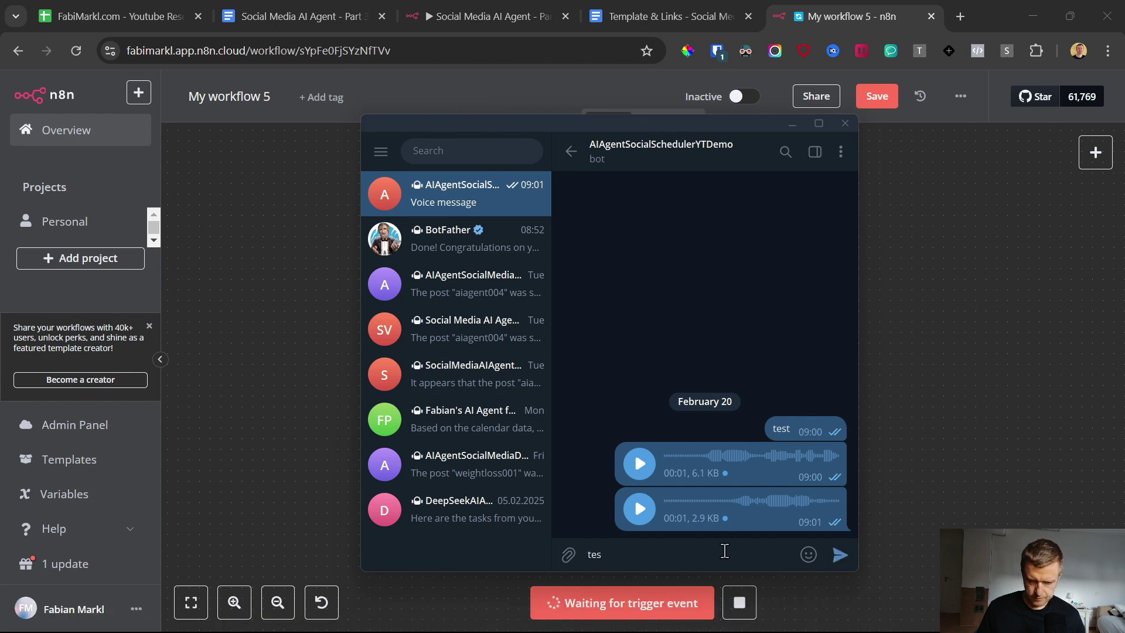
text(t)
key(Return)
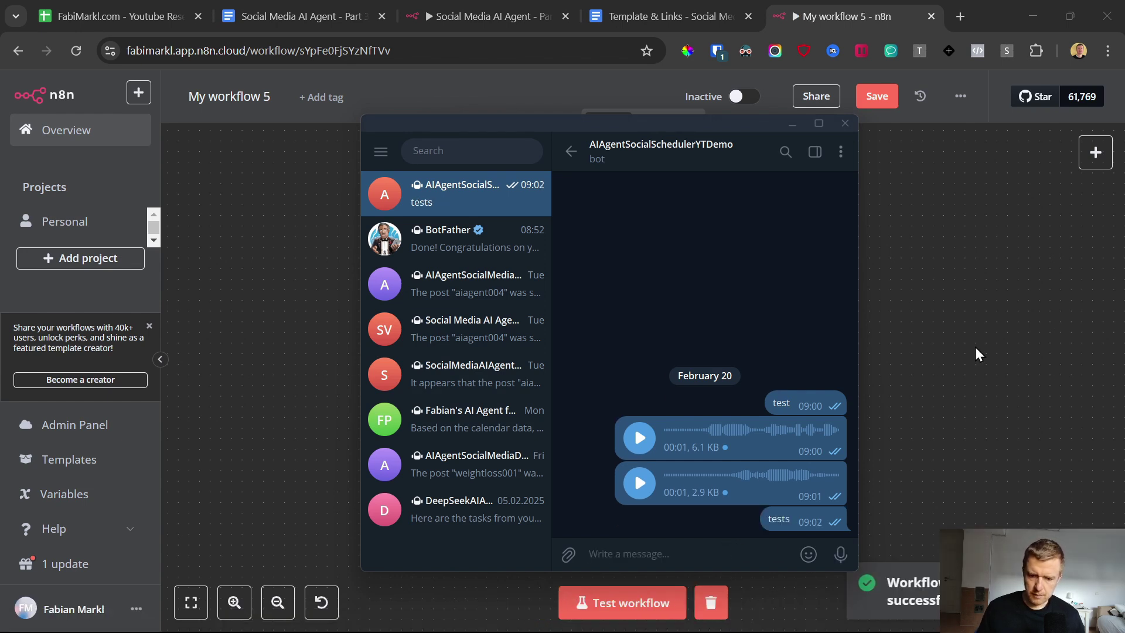
click(1072, 265)
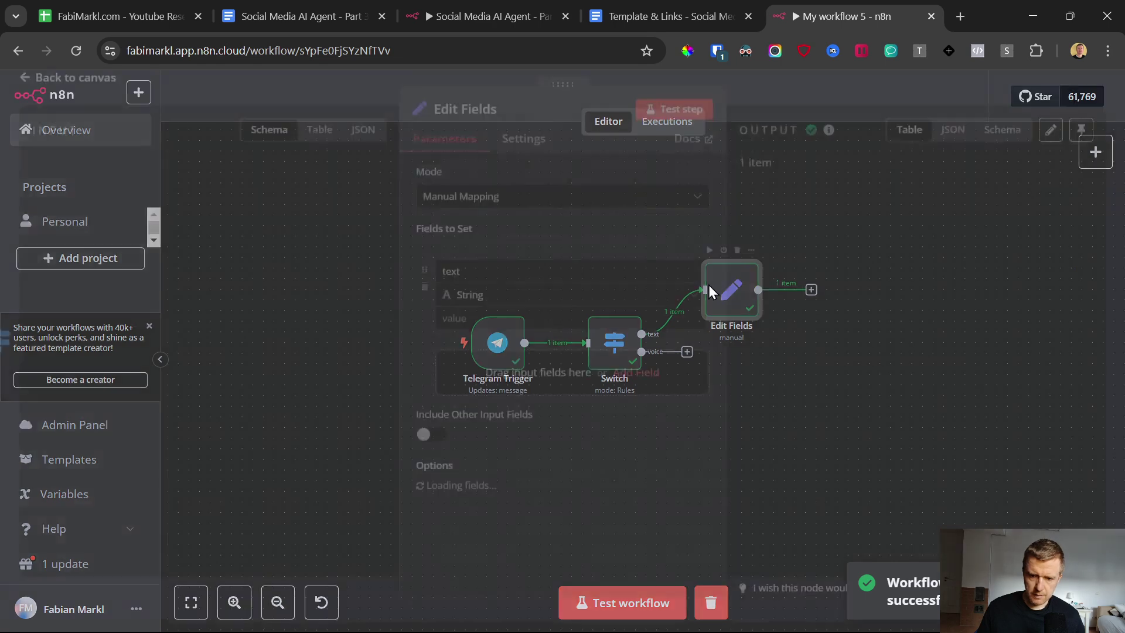
double_click(736, 288)
scroll(146, 359, down, 3)
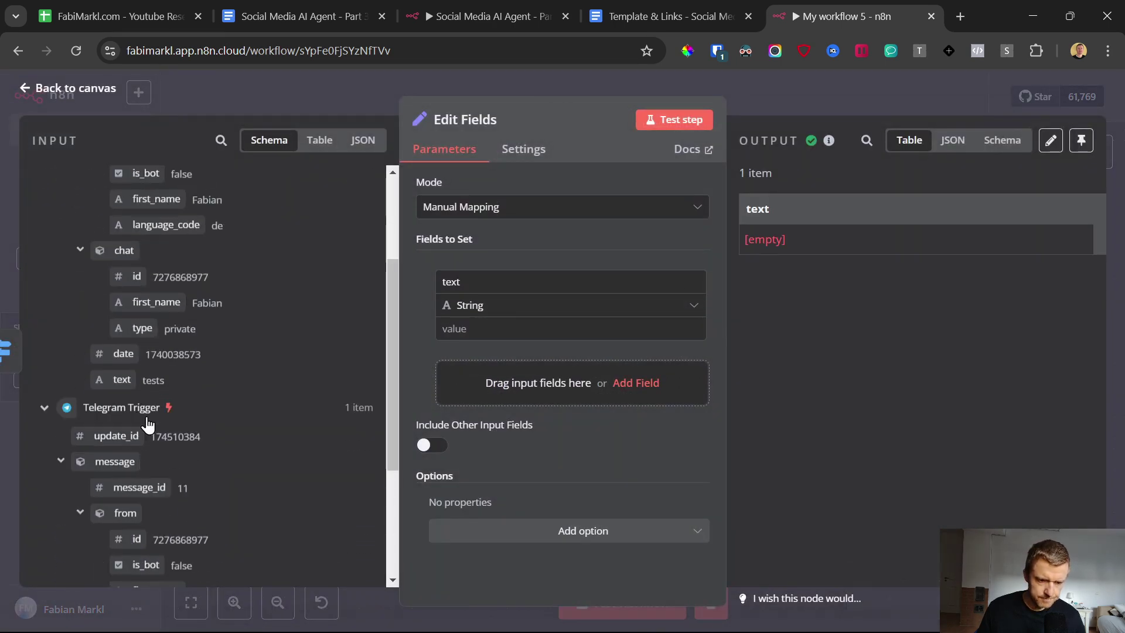
drag(123, 375, 535, 323)
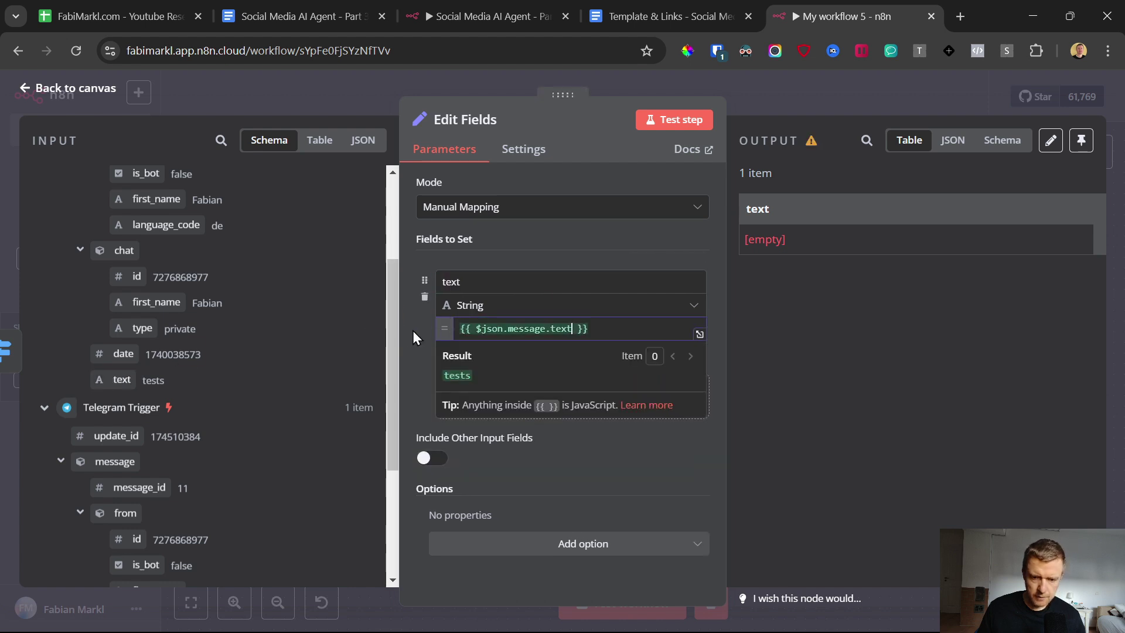
key(Escape)
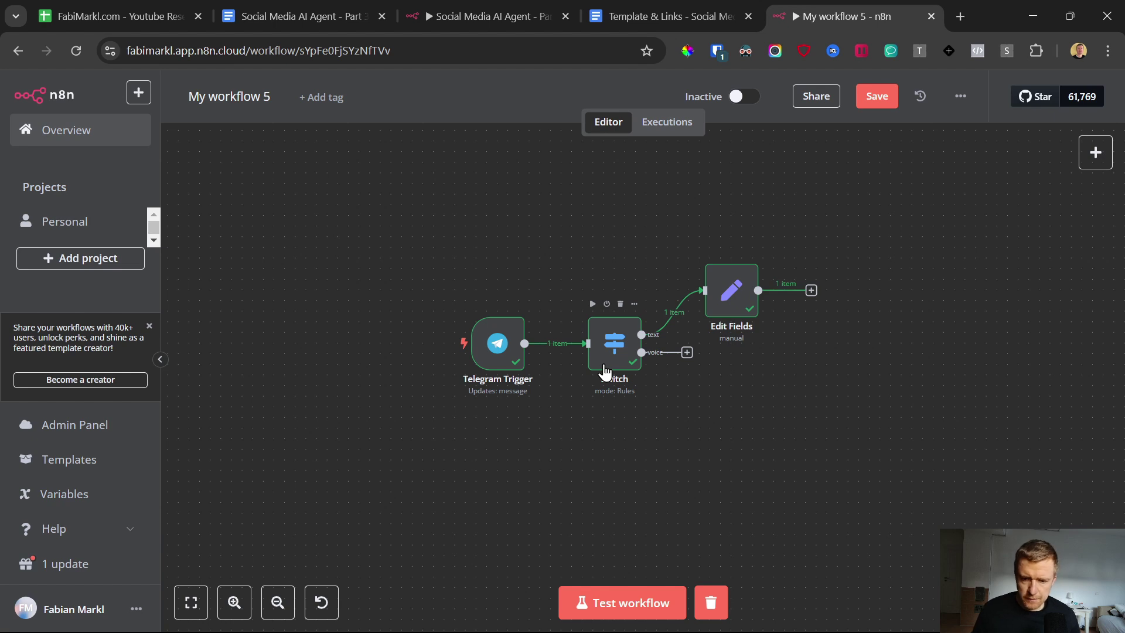
Step: Add a Telegram 'Get a file' node on the Switch's voice output, keeping Telegram account 9
click(687, 352)
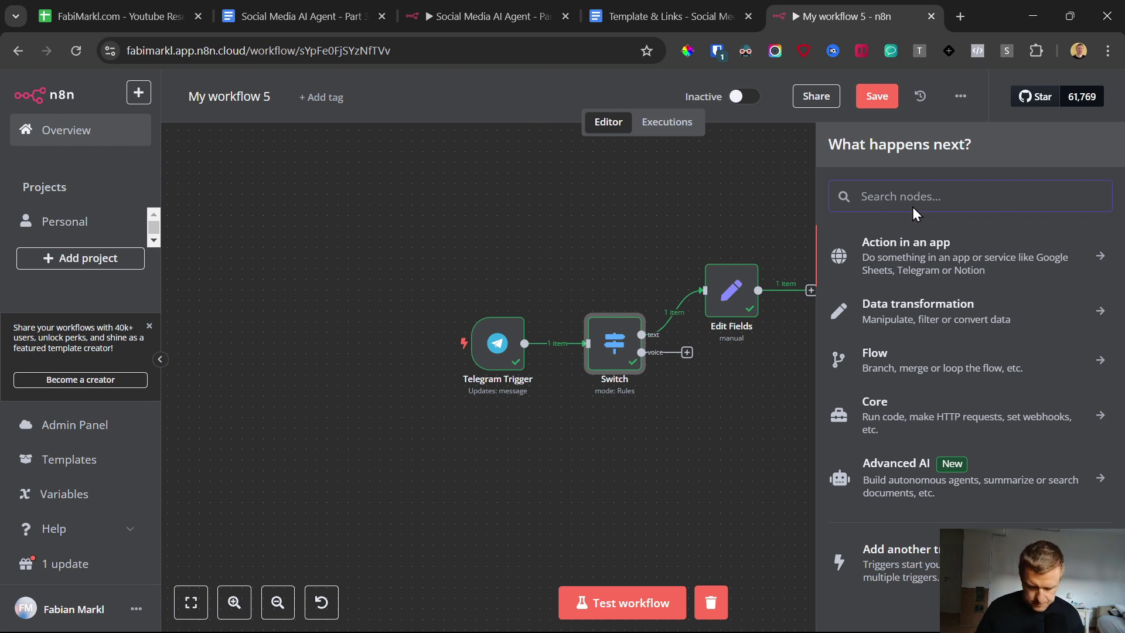
text(tele)
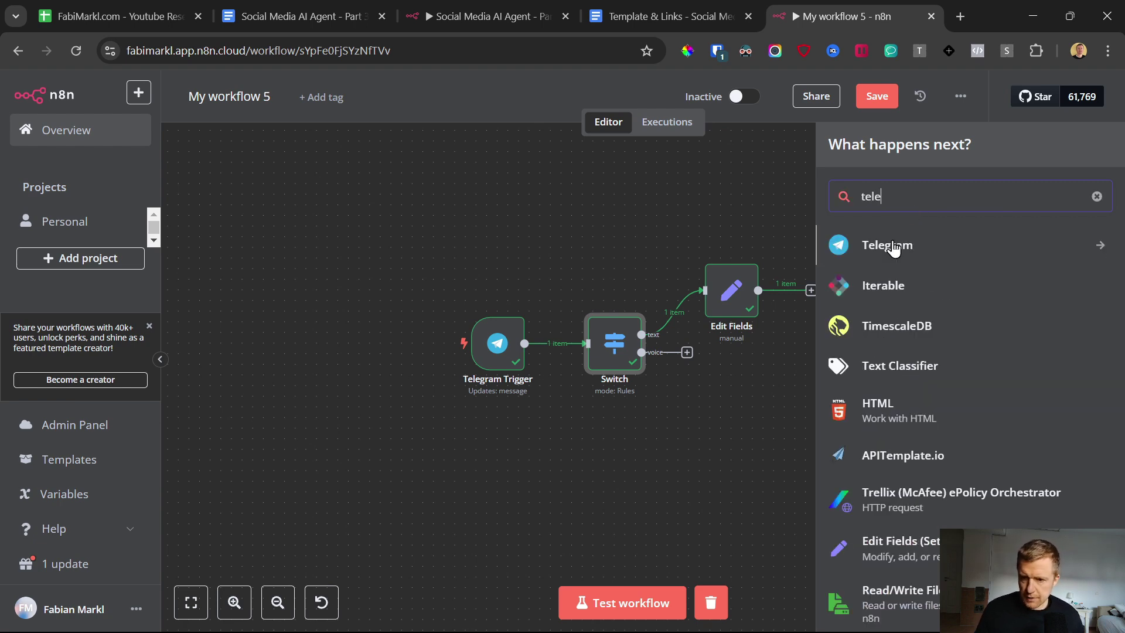
click(891, 242)
right_click(892, 240)
click(991, 239)
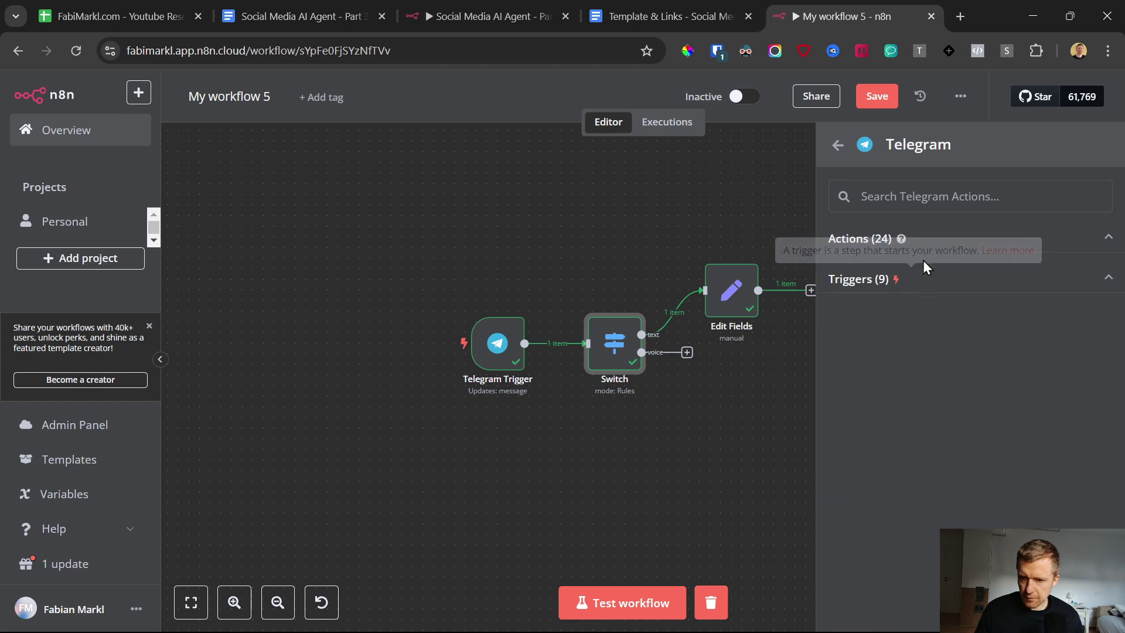
click(919, 239)
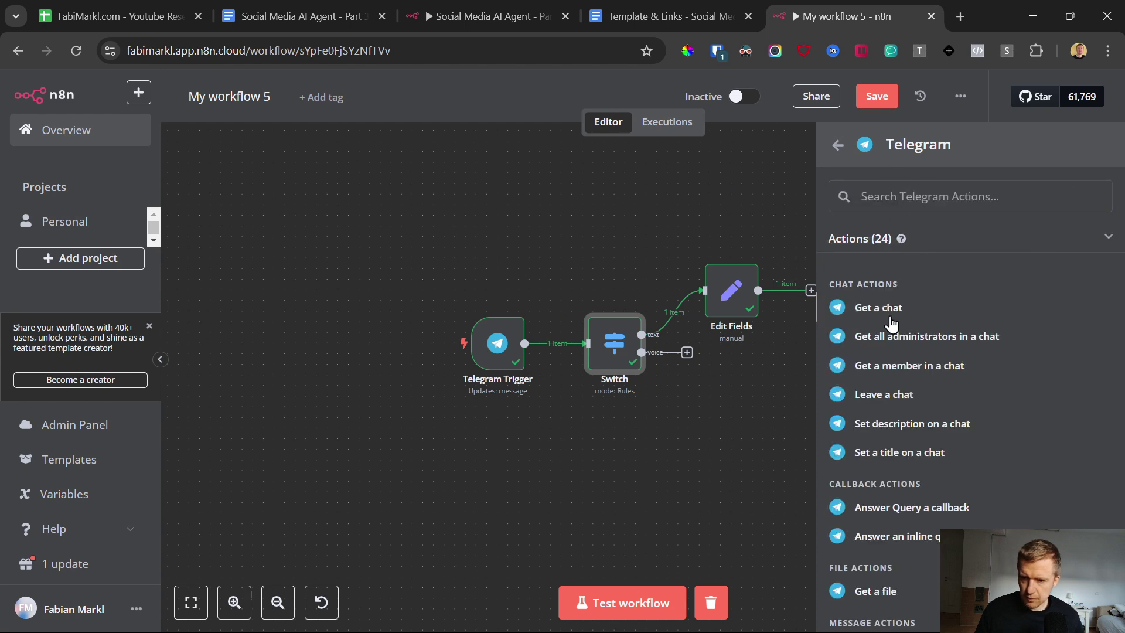
scroll(897, 398, down, 4)
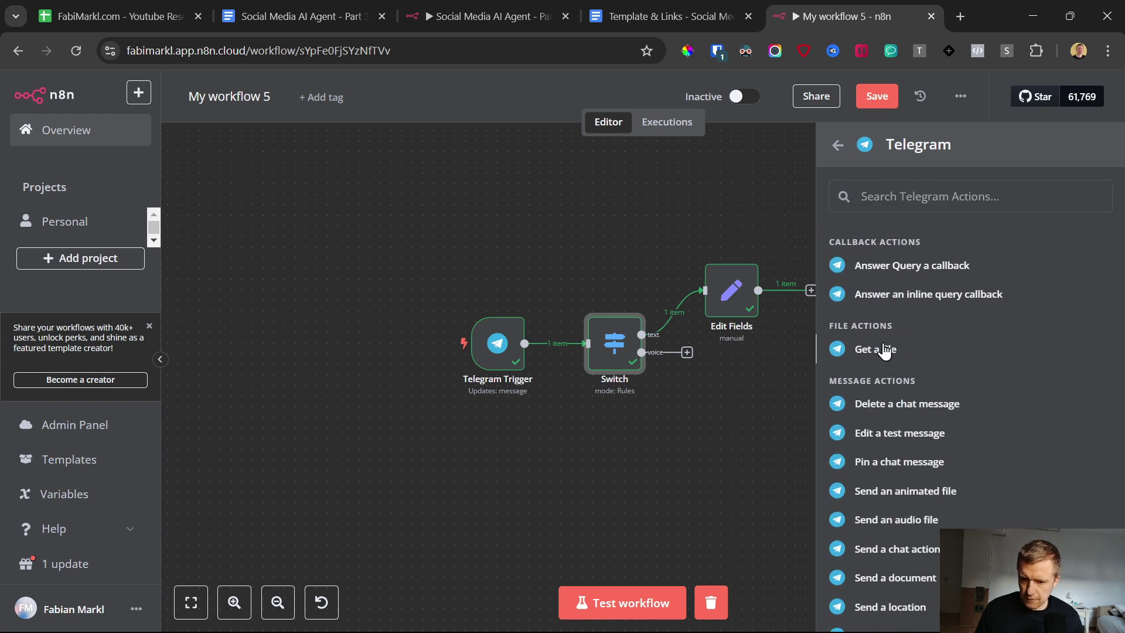
click(885, 350)
click(469, 198)
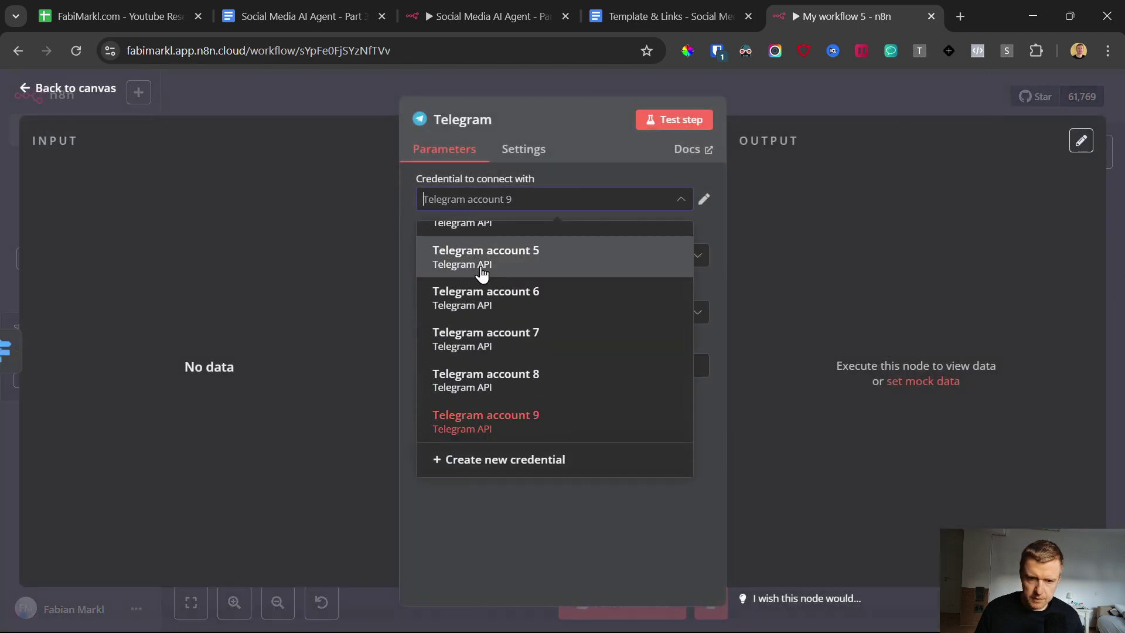
click(30, 89)
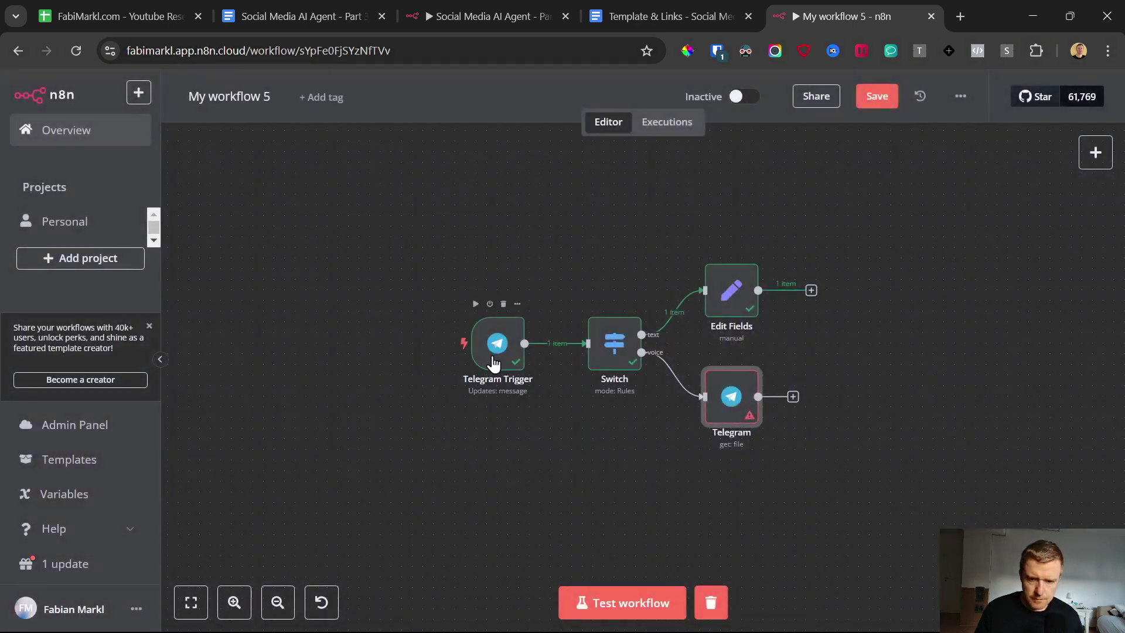
Step: Keep Telegram account 11 as the Telegram Trigger's credential
double_click(493, 347)
click(410, 239)
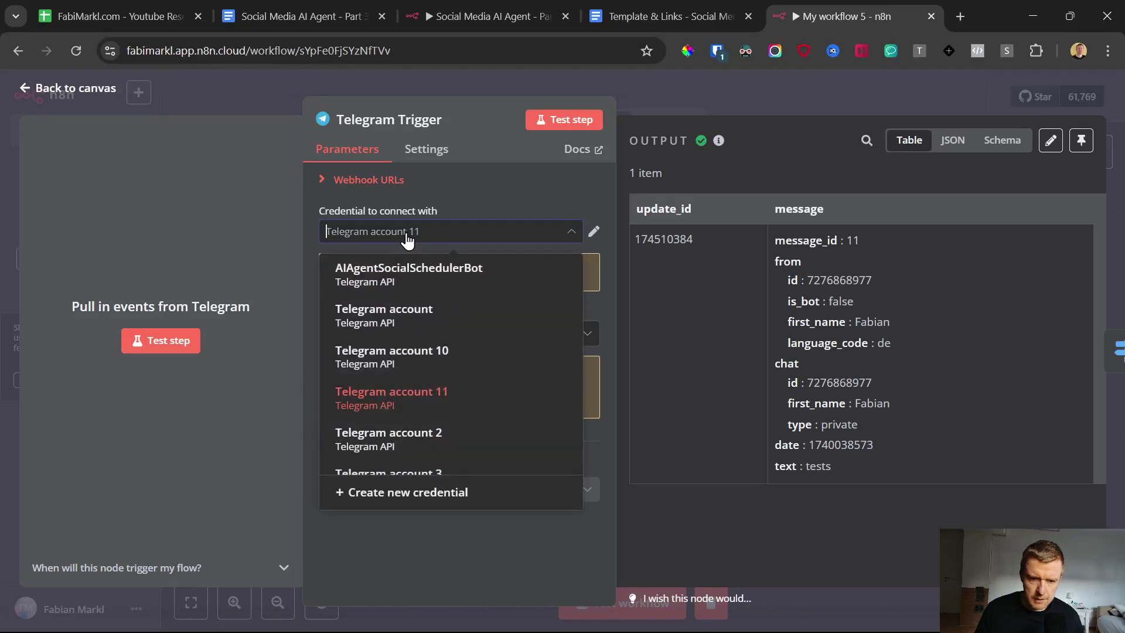
click(420, 399)
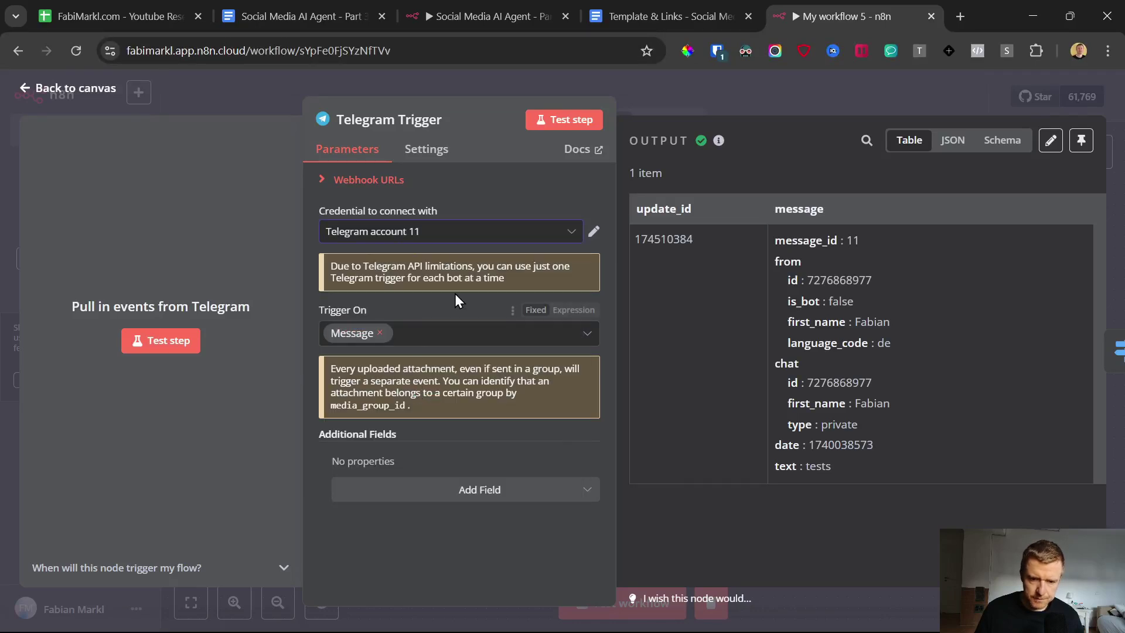
click(439, 231)
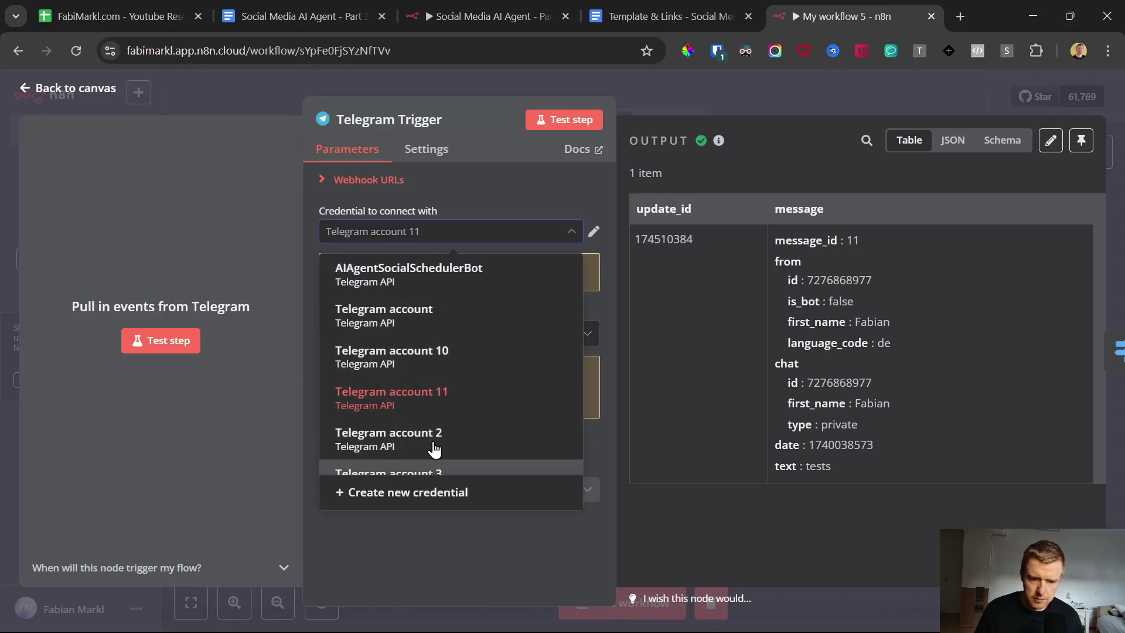
click(25, 91)
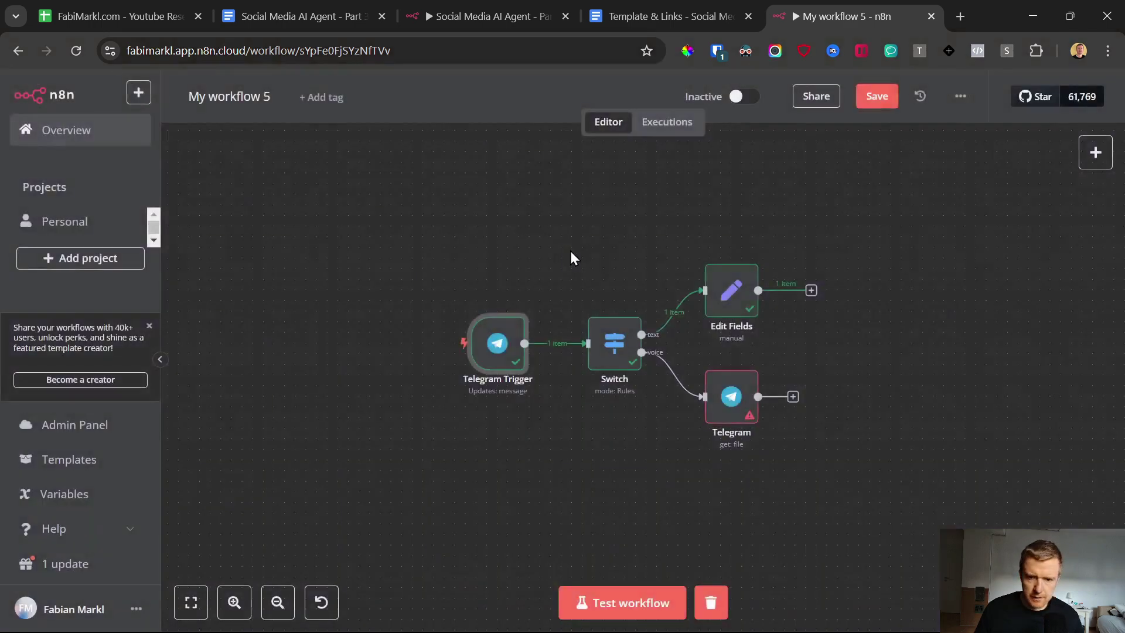
Step: Connect the Telegram get-file node to Telegram account 11
double_click(731, 396)
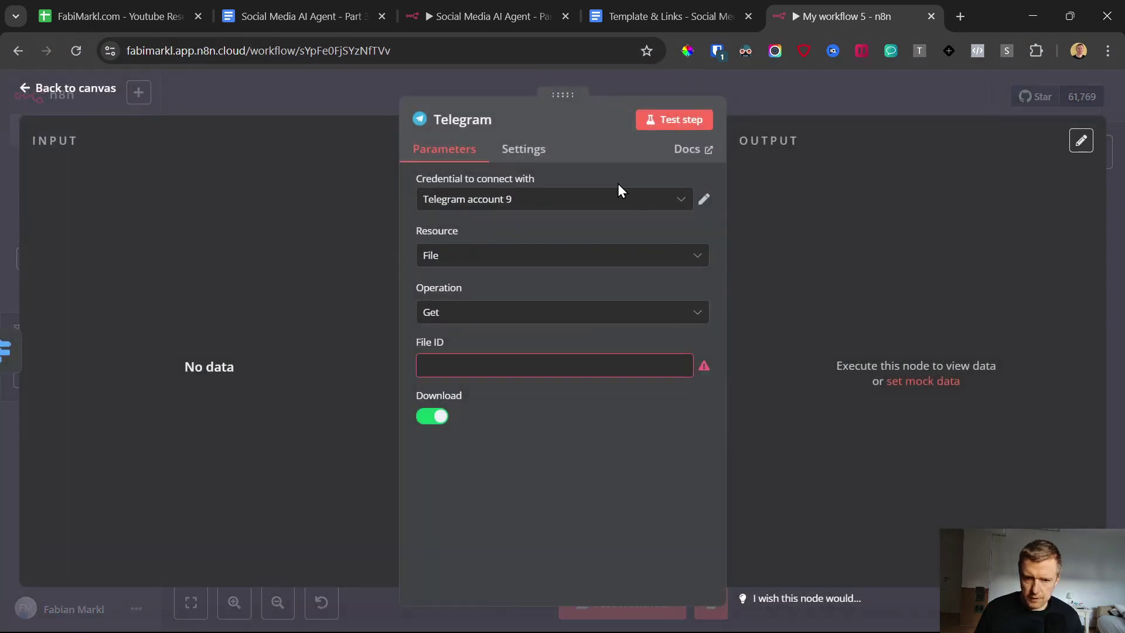
click(593, 200)
scroll(573, 304, down, 5)
scroll(568, 305, up, 1)
scroll(568, 305, up, 5)
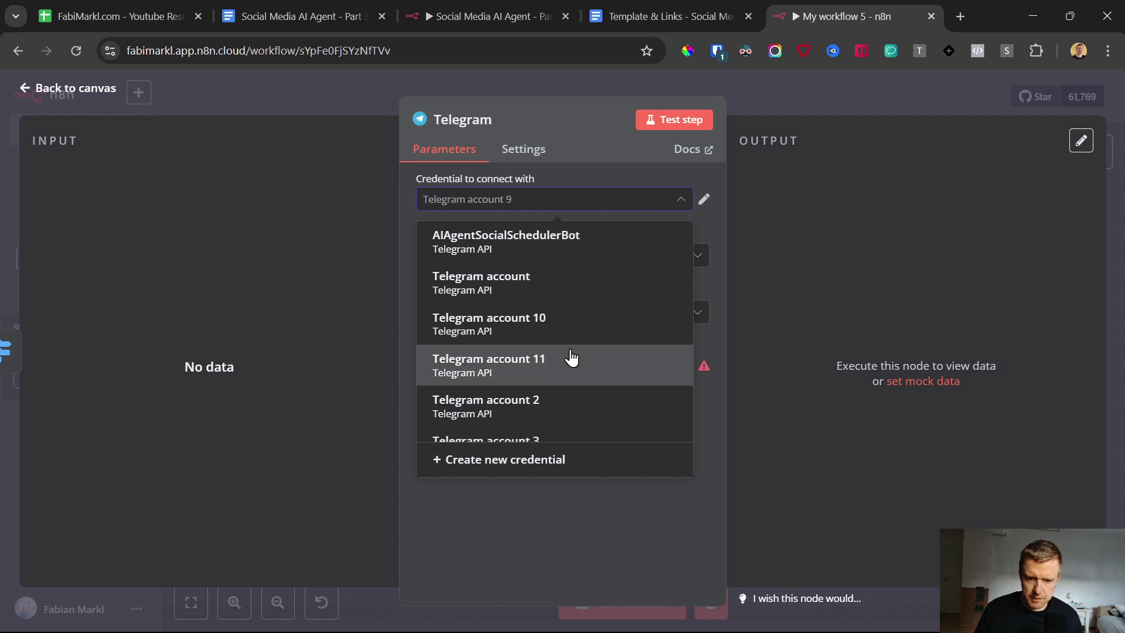
click(569, 357)
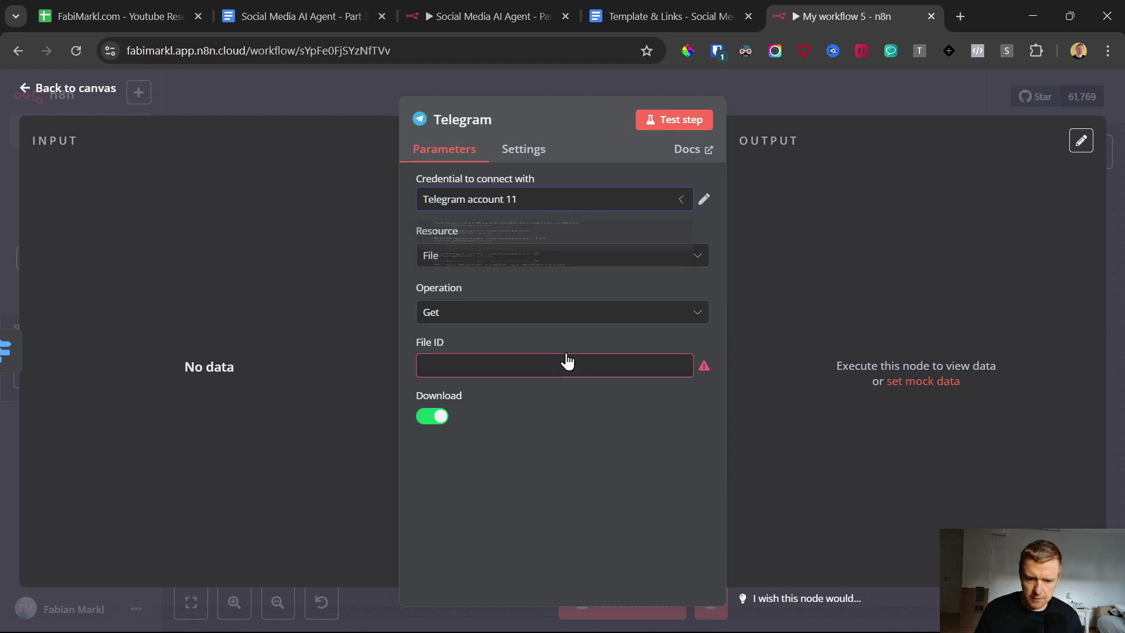
click(466, 362)
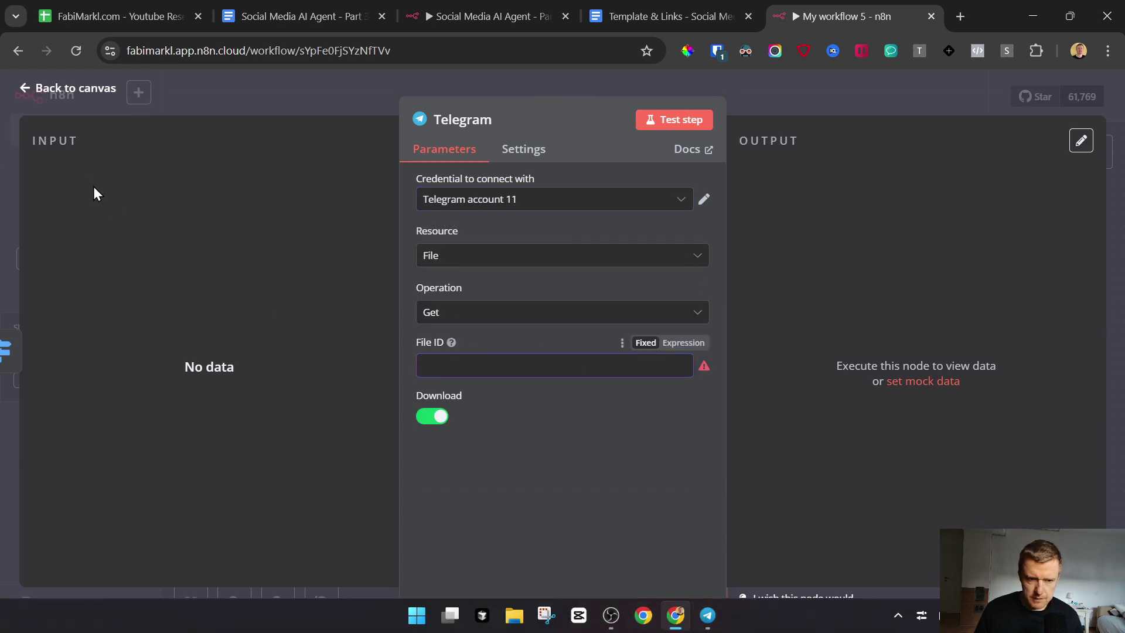
click(88, 88)
Step: Run a test and enter a placeholder File ID 'te' in the get-file node
click(654, 593)
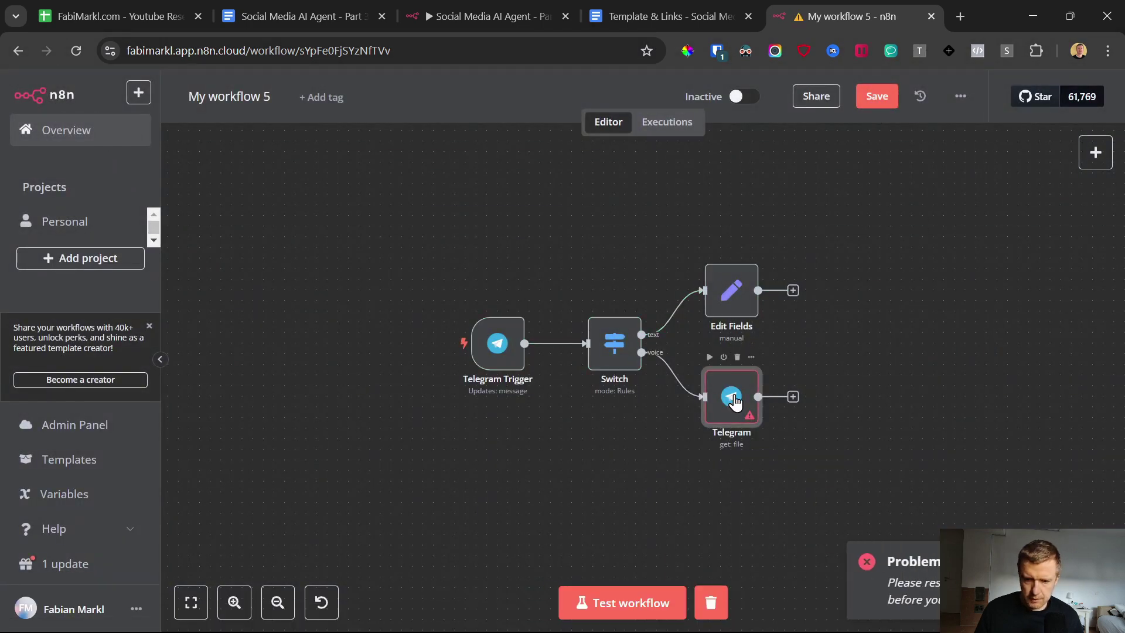
double_click(732, 398)
click(580, 364)
text(tes)
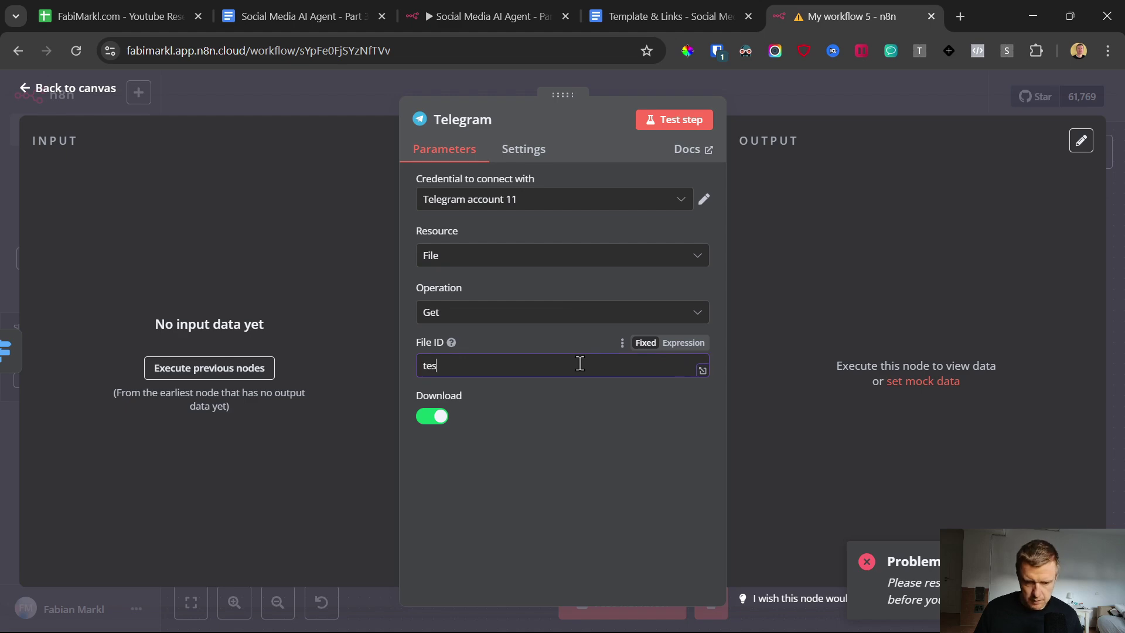
click(27, 89)
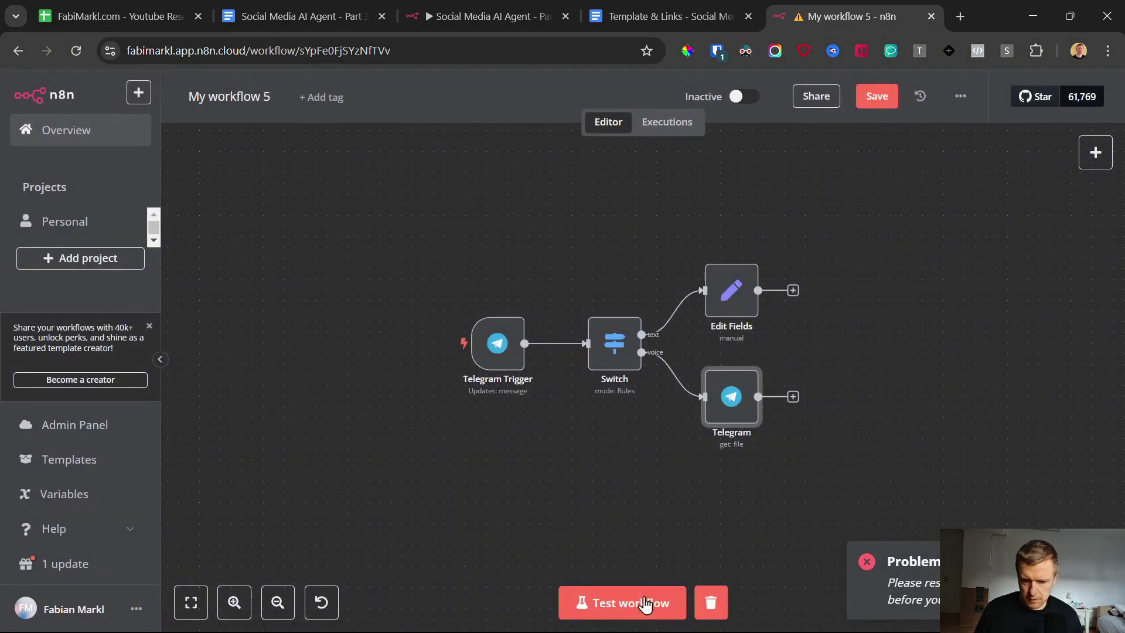
Step: Start a test and send a voice message to the bot; the get-file node fails
click(650, 599)
click(725, 621)
click(842, 555)
drag(841, 555, 902, 511)
click(938, 360)
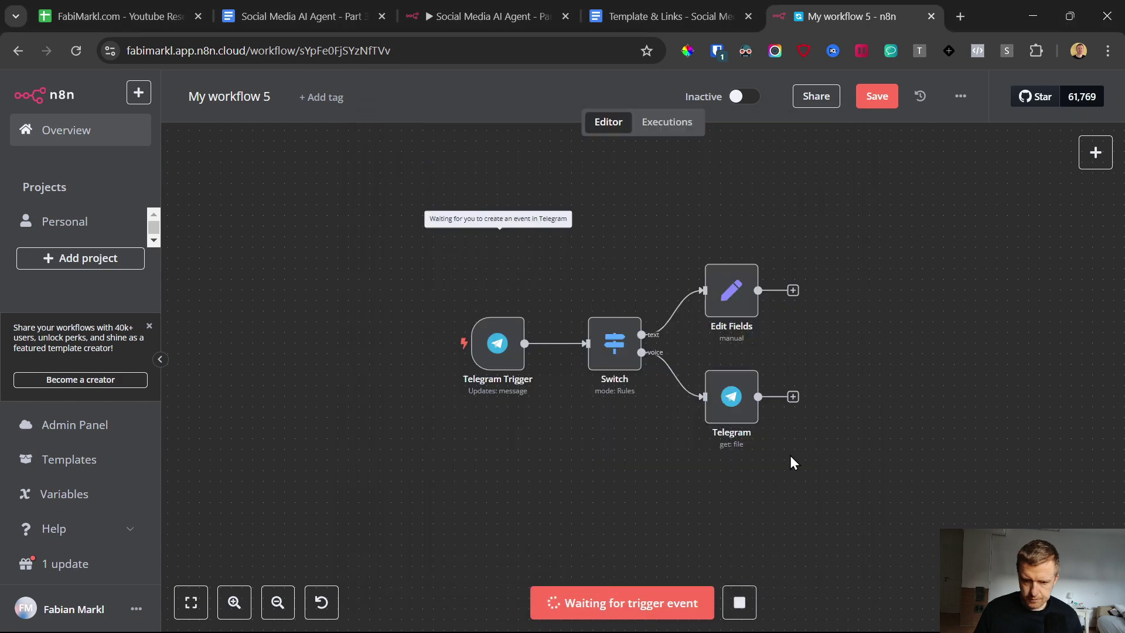
click(724, 621)
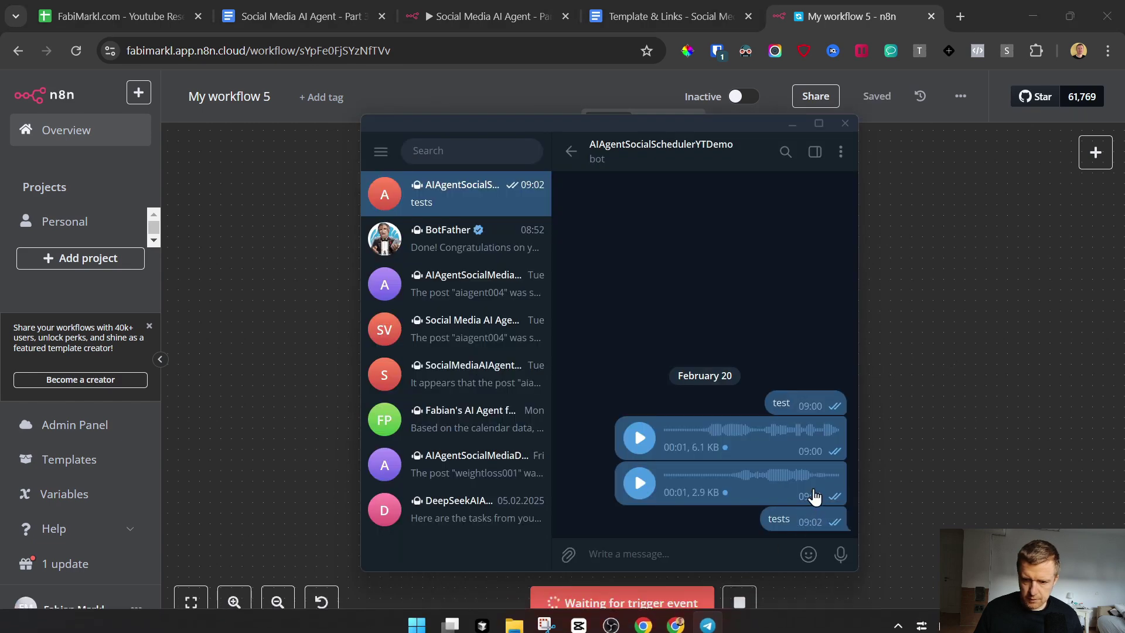
click(840, 555)
drag(841, 555, 839, 556)
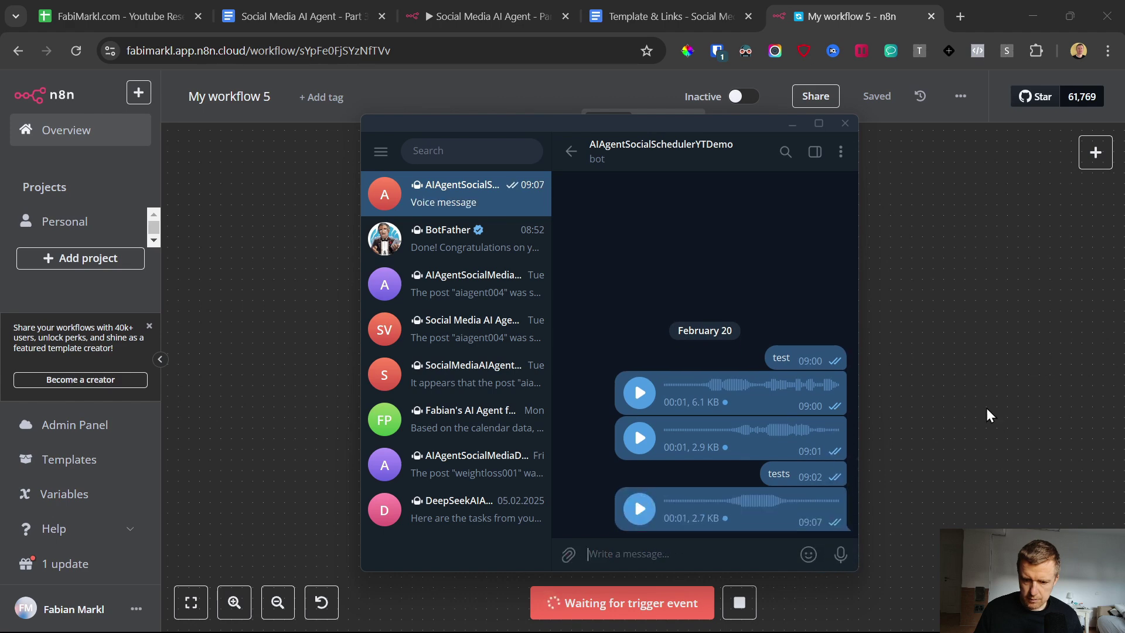
click(1001, 429)
click(727, 405)
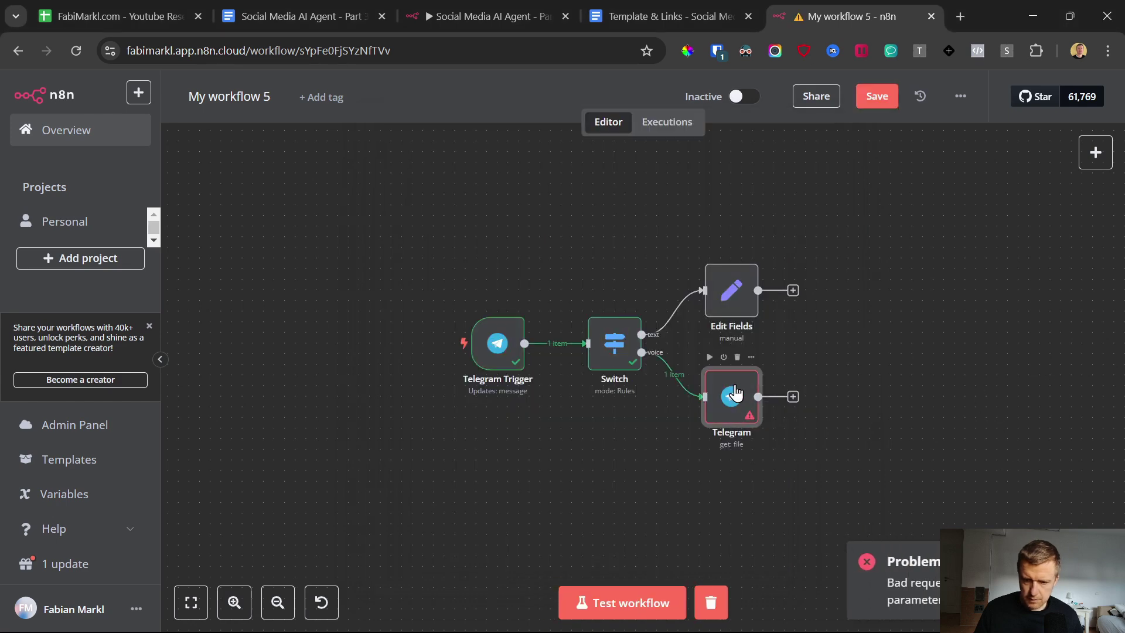
Step: Replace the get-file node's placeholder File ID with the voice message's file_id
double_click(737, 393)
key(BackSpace)
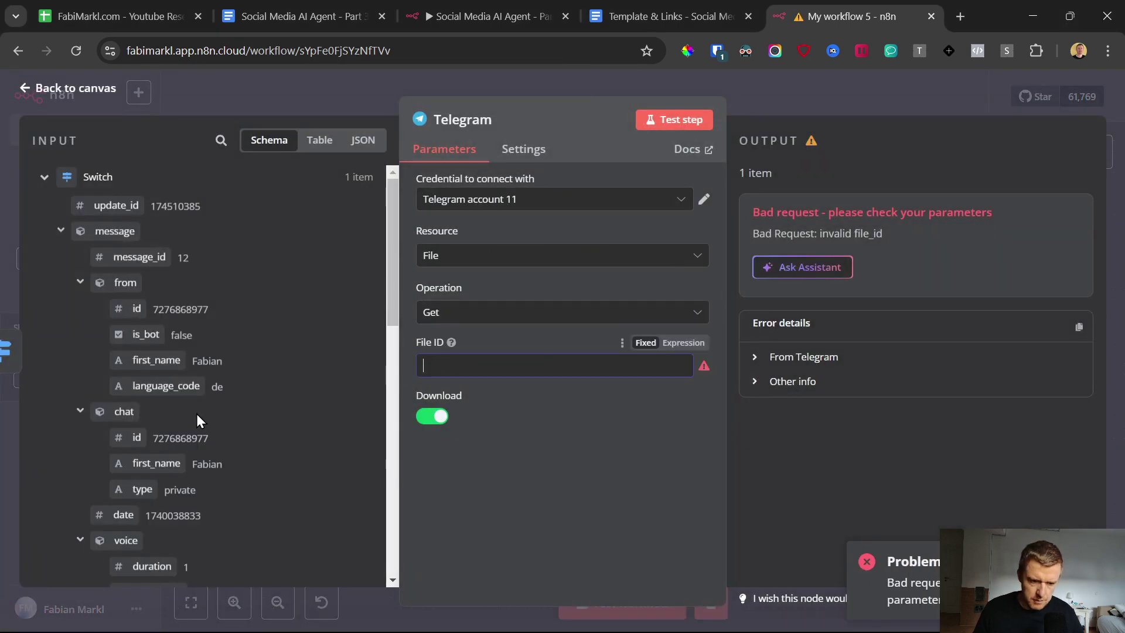
scroll(196, 411, down, 5)
drag(126, 297, 550, 351)
Step: Back on the canvas, start adding a node after the Telegram get-file node
click(27, 89)
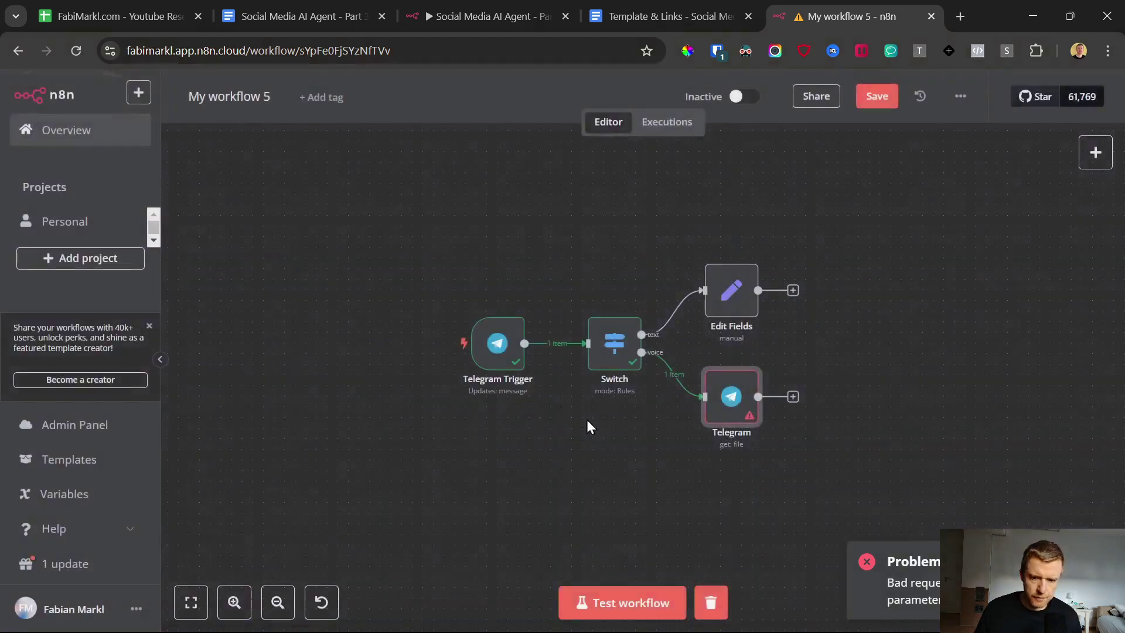
scroll(674, 441, right, 5)
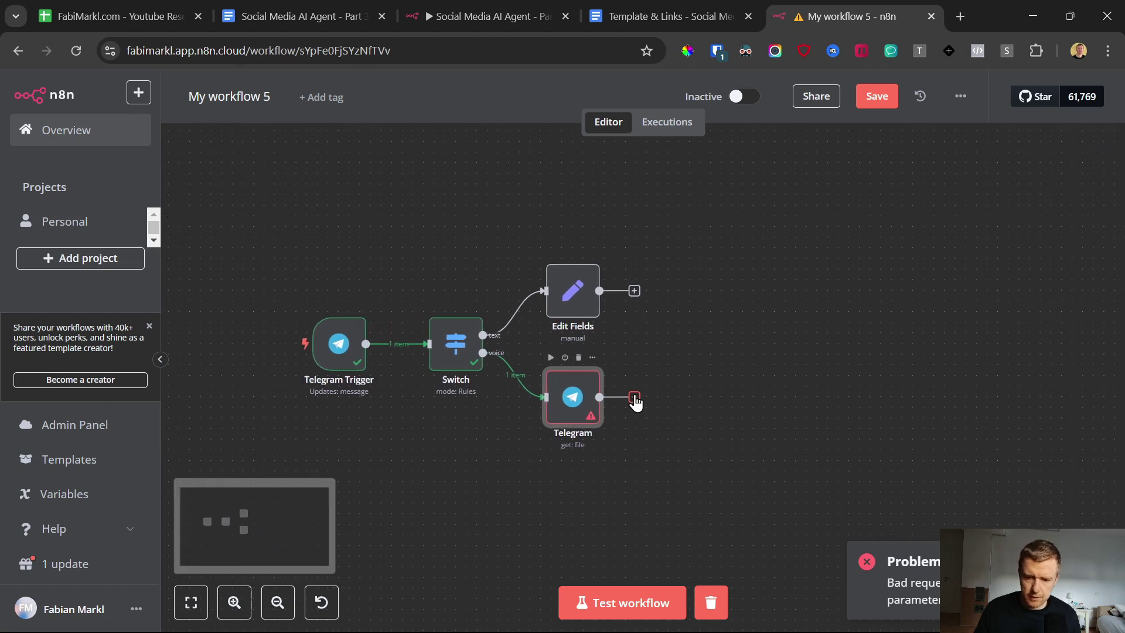
click(634, 397)
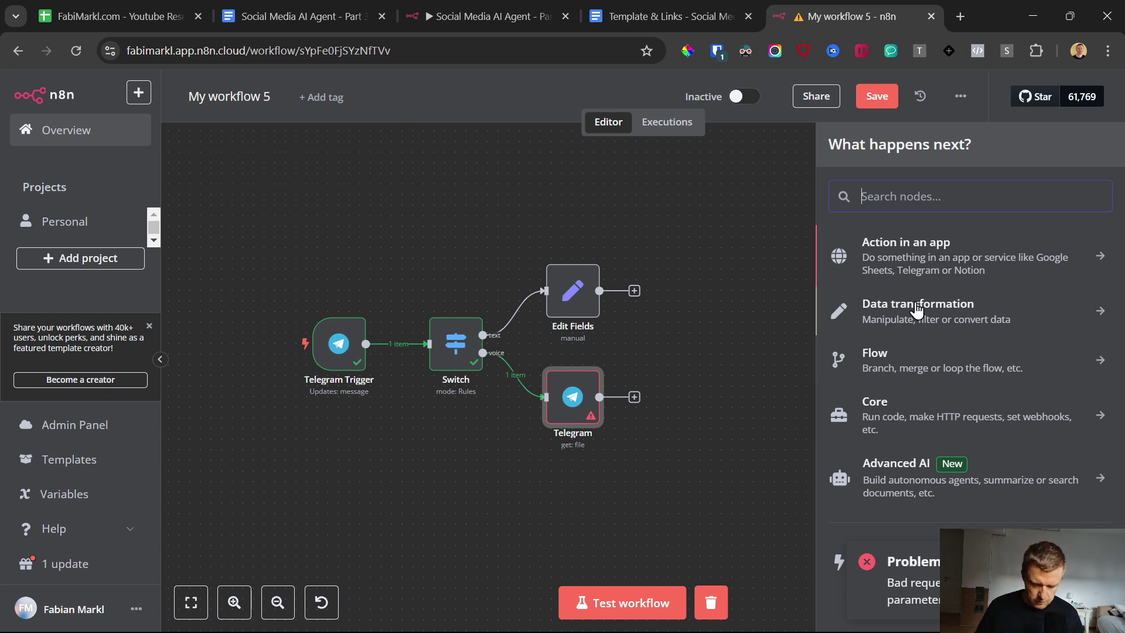
Step: Add an OpenAI 'Transcribe a Recording' node and start creating a new OpenAI credential
text(open)
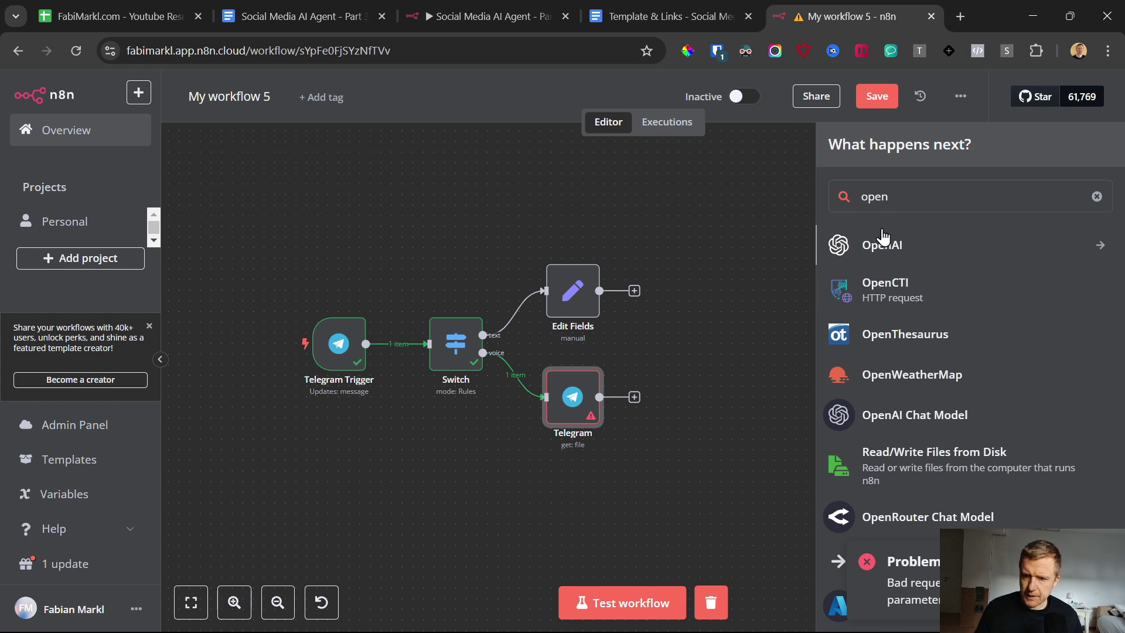
click(884, 244)
scroll(889, 331, down, 2)
scroll(902, 375, down, 2)
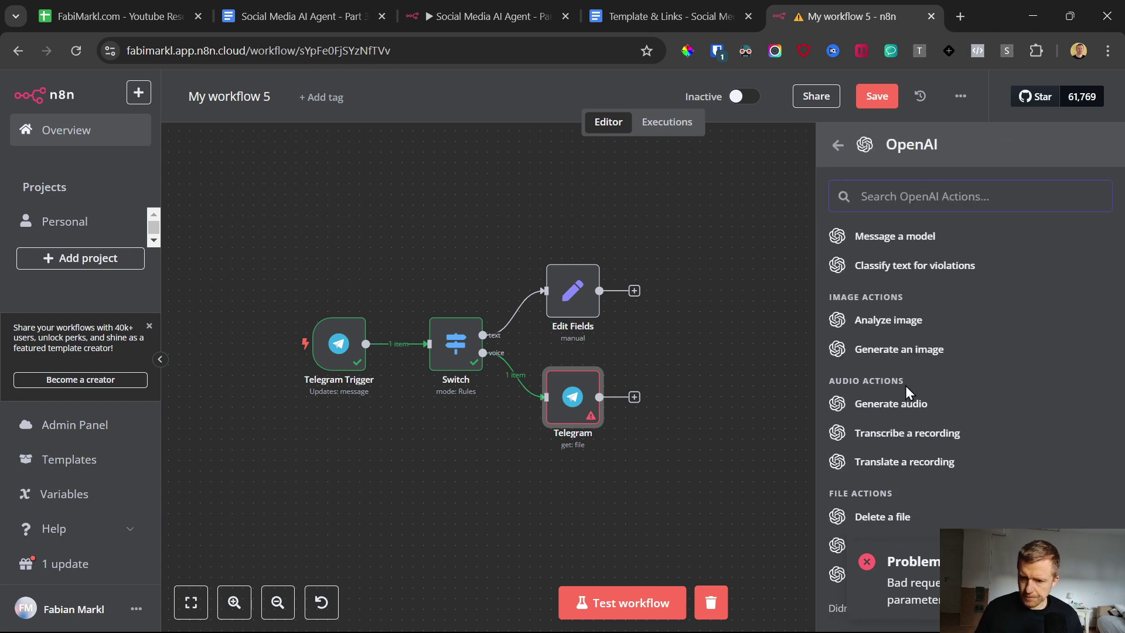
scroll(910, 375, down, 2)
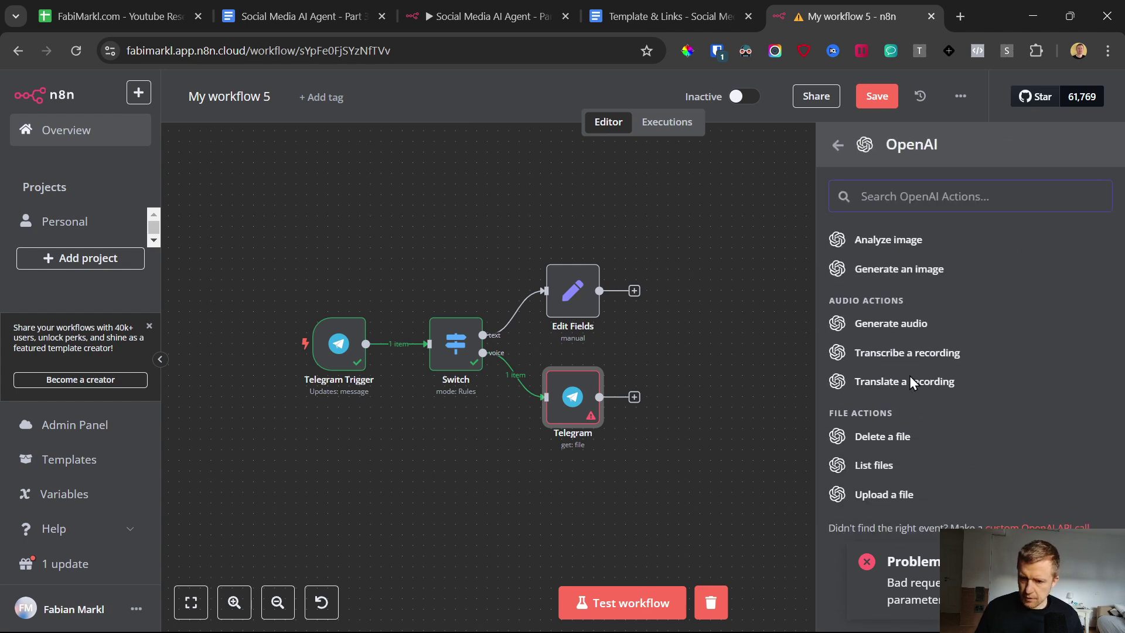
click(883, 358)
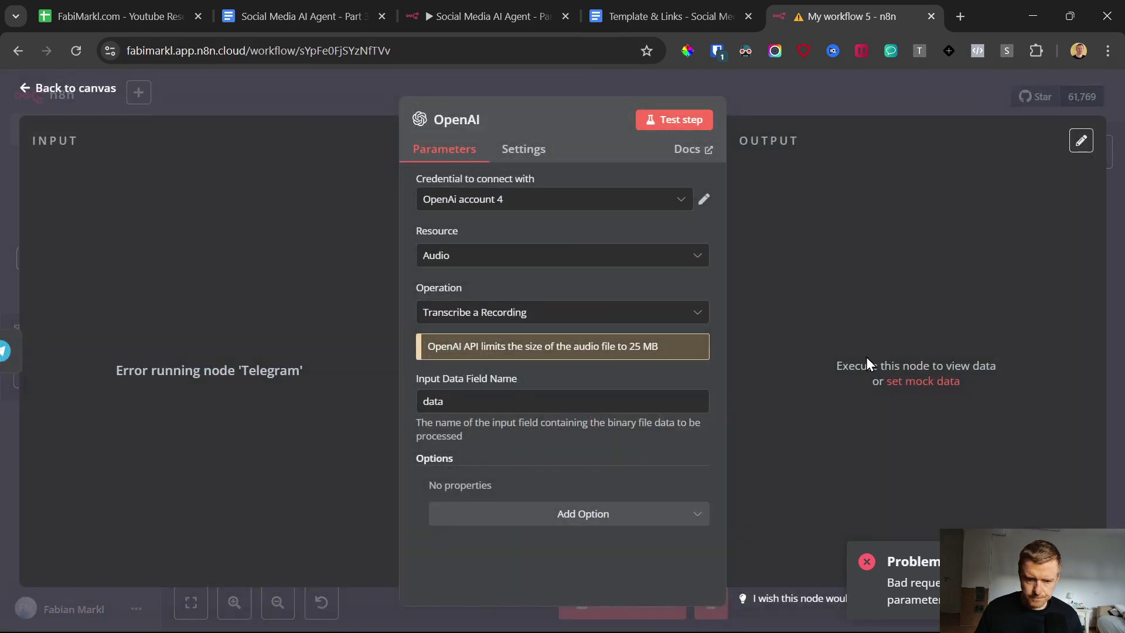
click(536, 199)
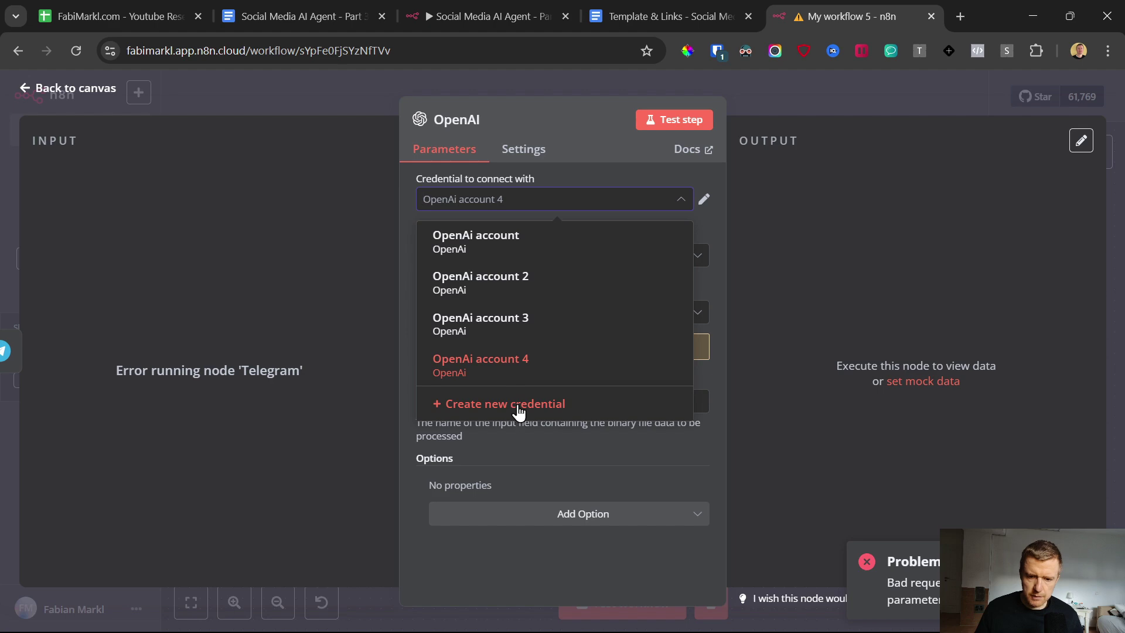
click(519, 410)
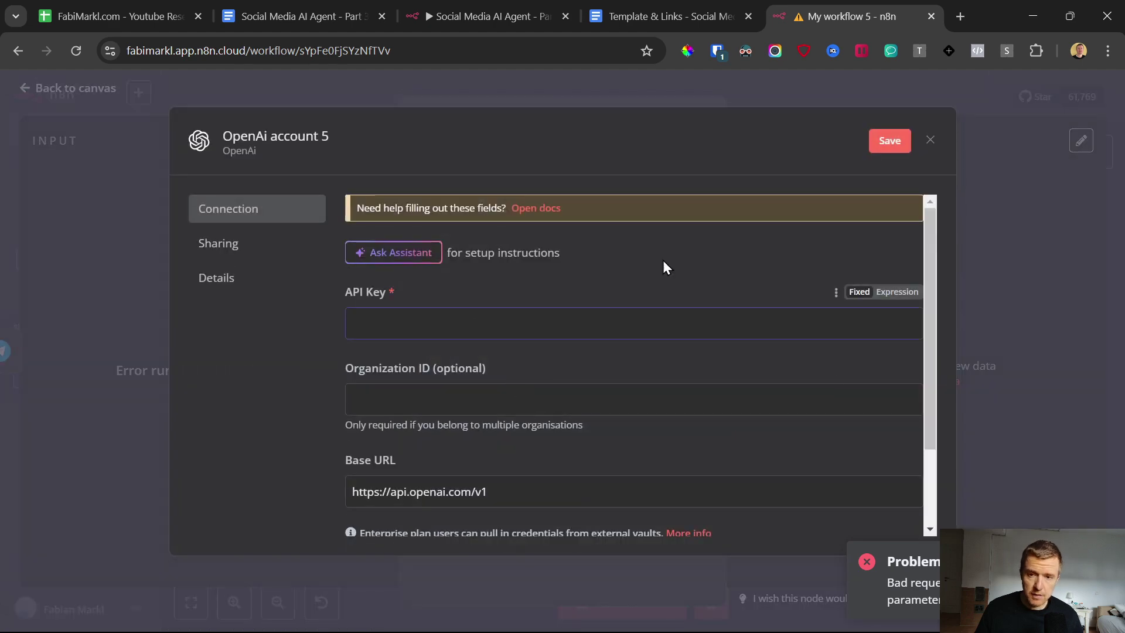
Step: Open the platform.openai.com link from the Template & Links doc's Get API Key section
click(620, 5)
scroll(459, 373, down, 3)
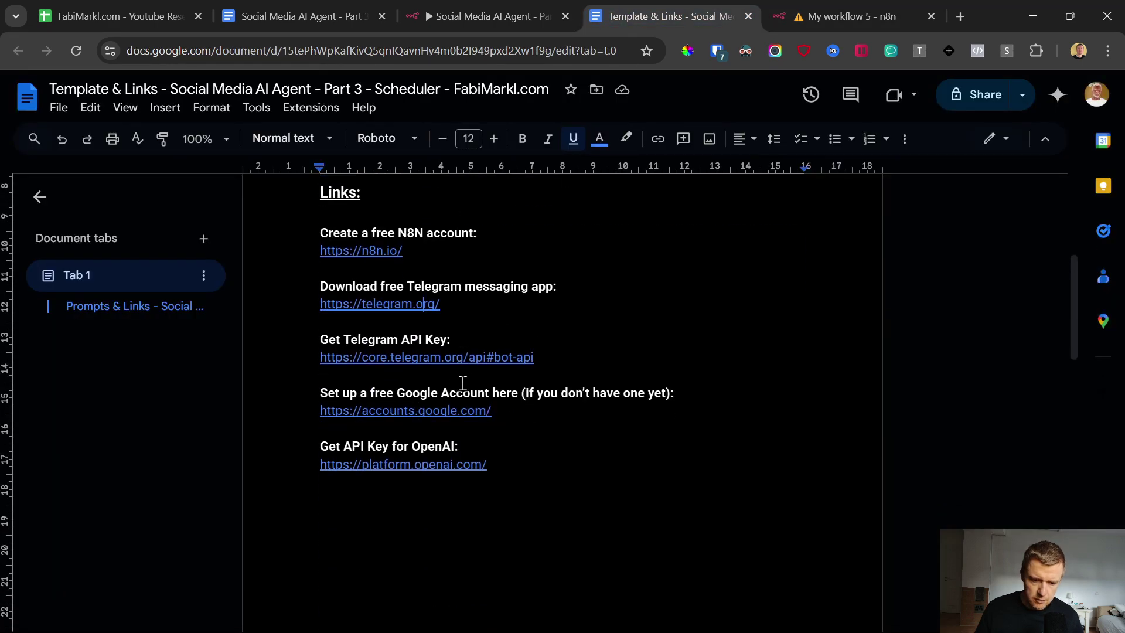
scroll(403, 342, down, 4)
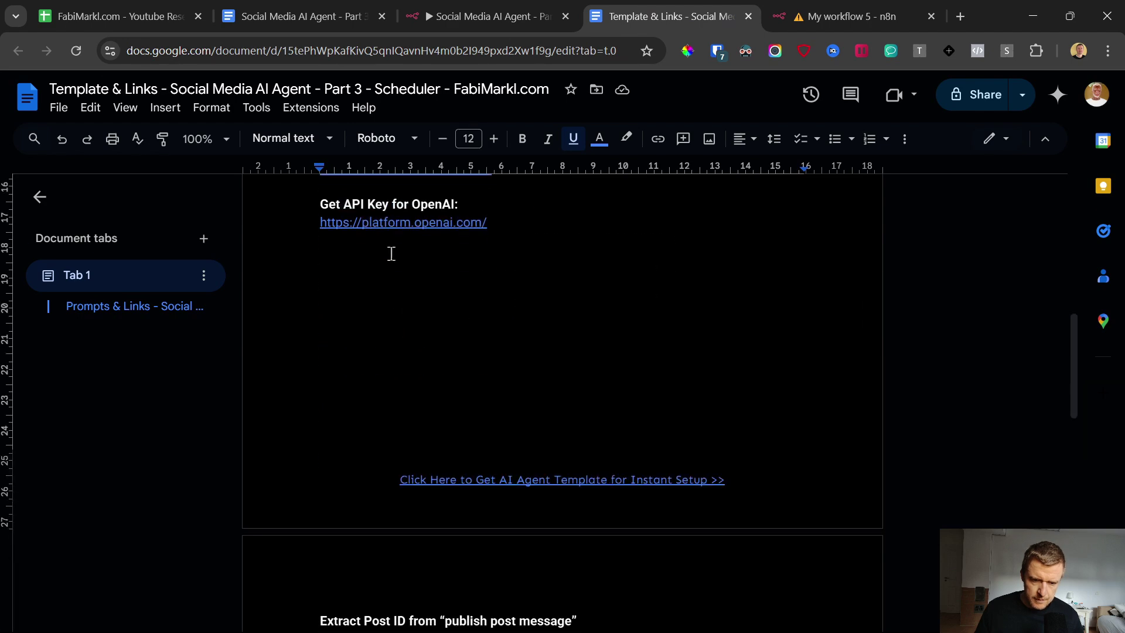
click(388, 224)
click(403, 254)
click(580, 7)
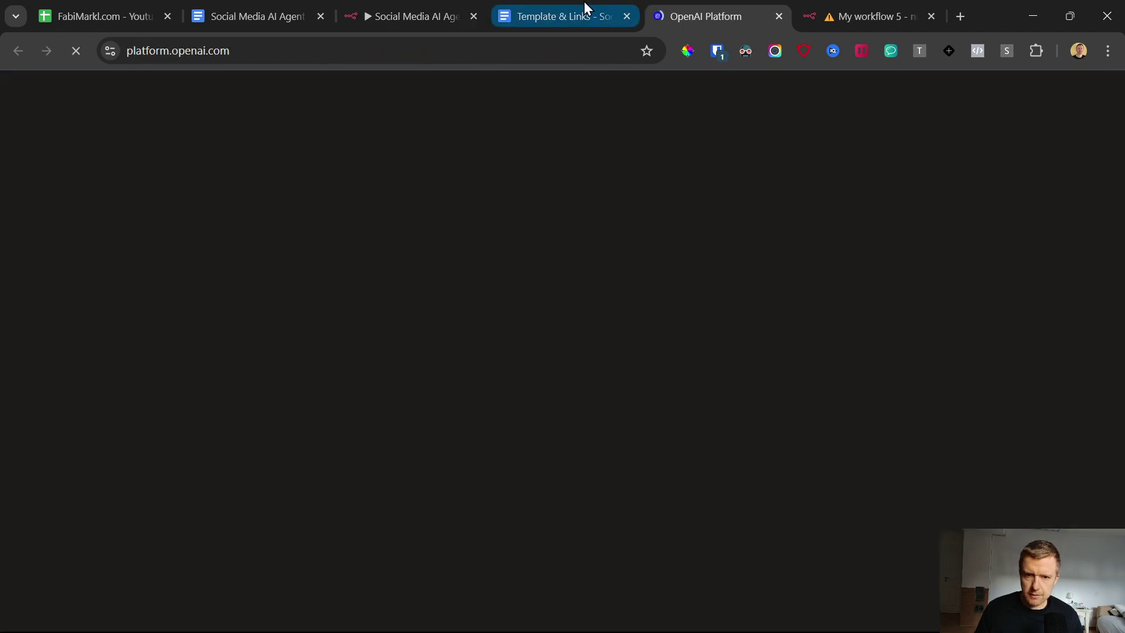
scroll(557, 300, up, 10)
scroll(559, 411, down, 7)
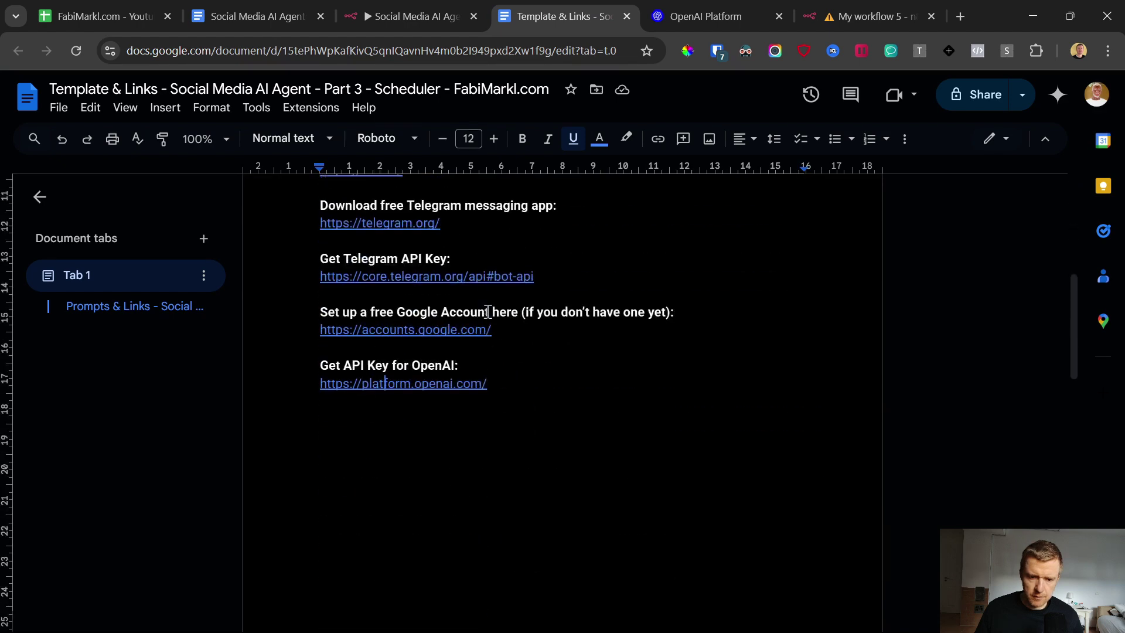
scroll(486, 315, up, 3)
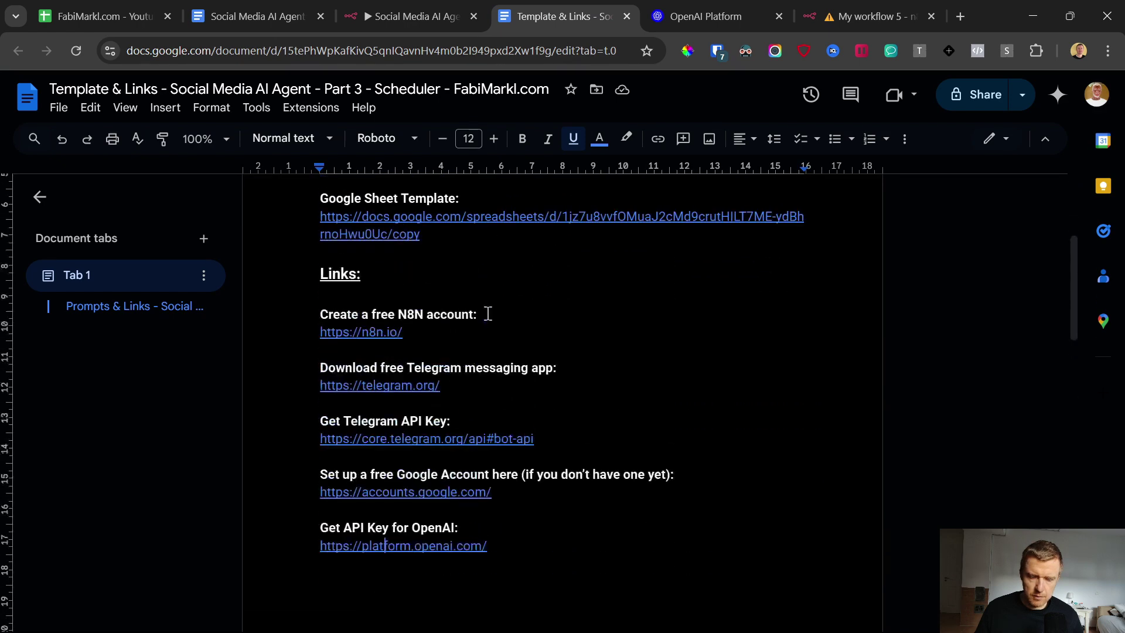
click(712, 1)
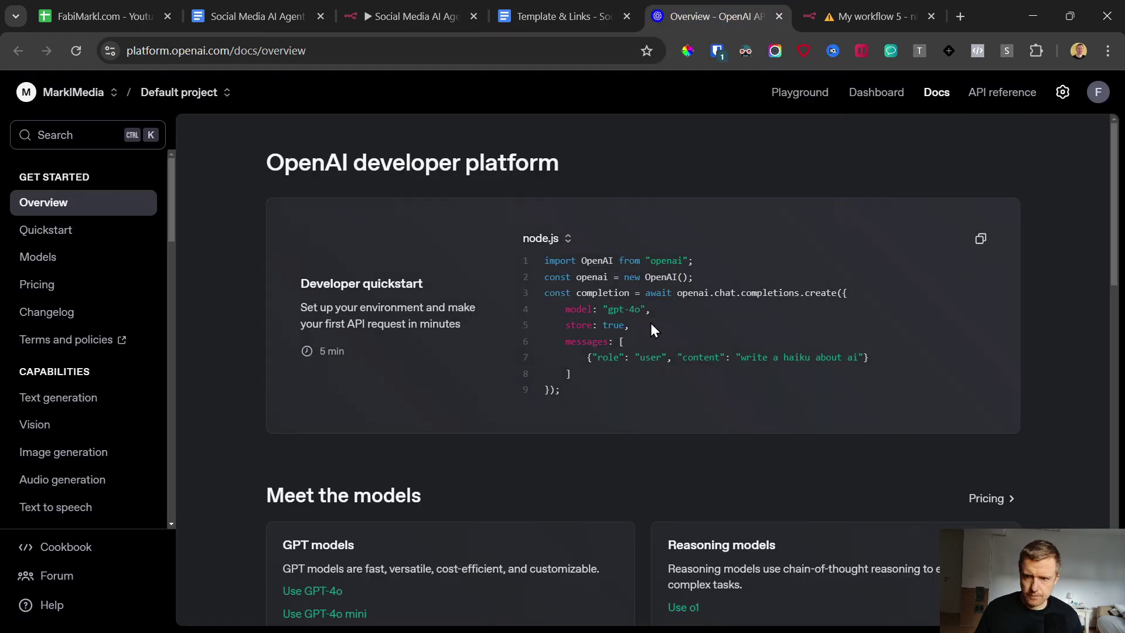
Step: Go through the OpenAI organization settings to the API keys page
drag(267, 51, 129, 67)
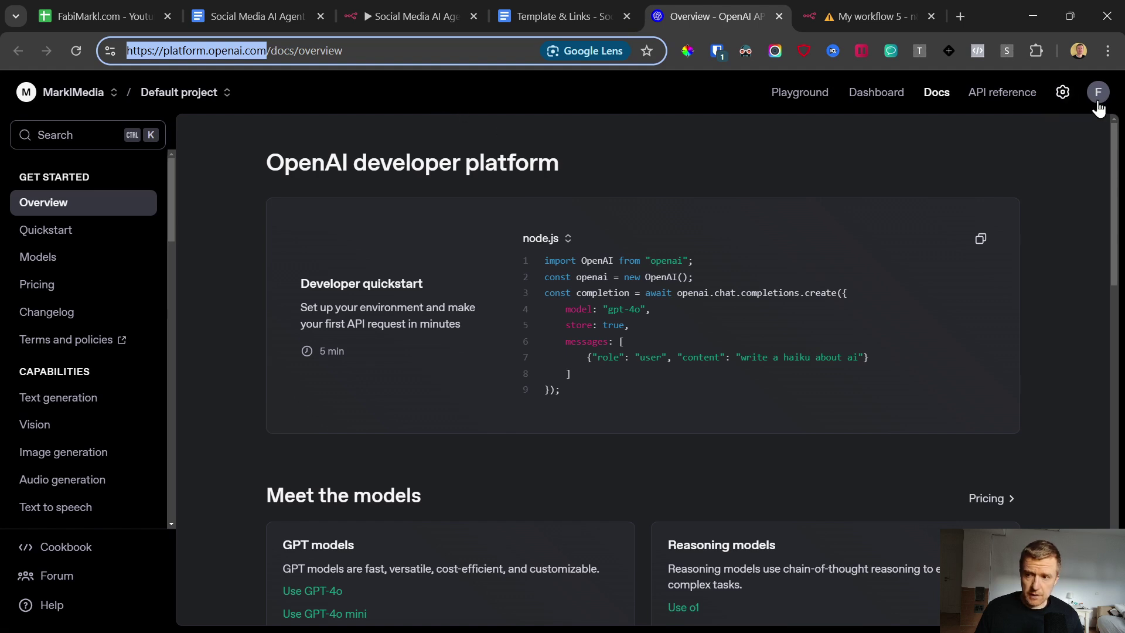
click(1061, 93)
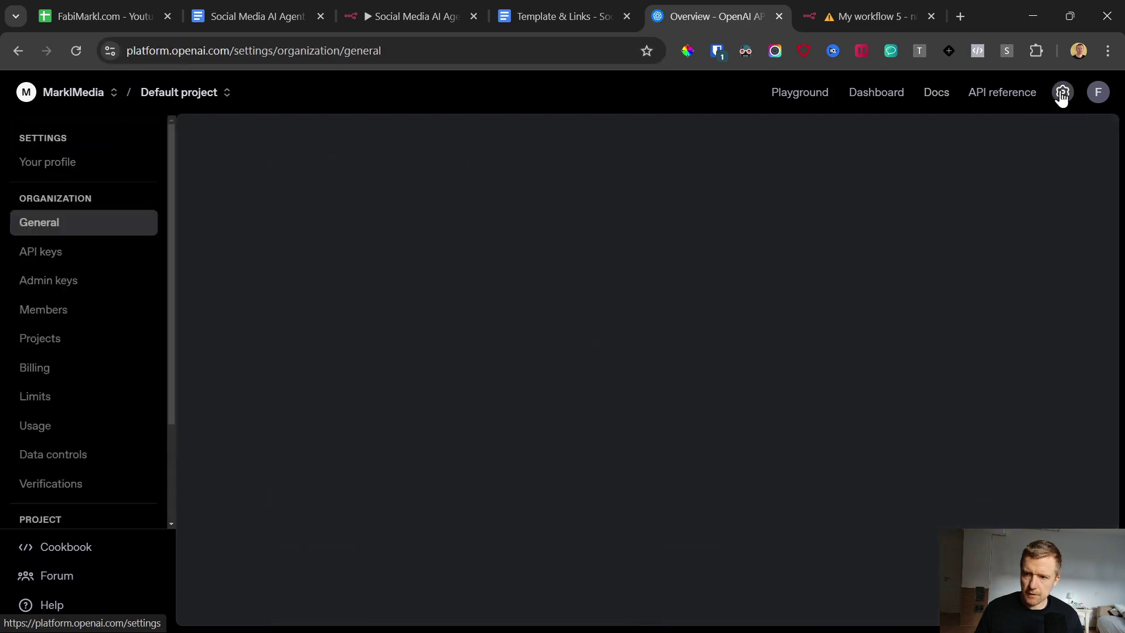
click(52, 368)
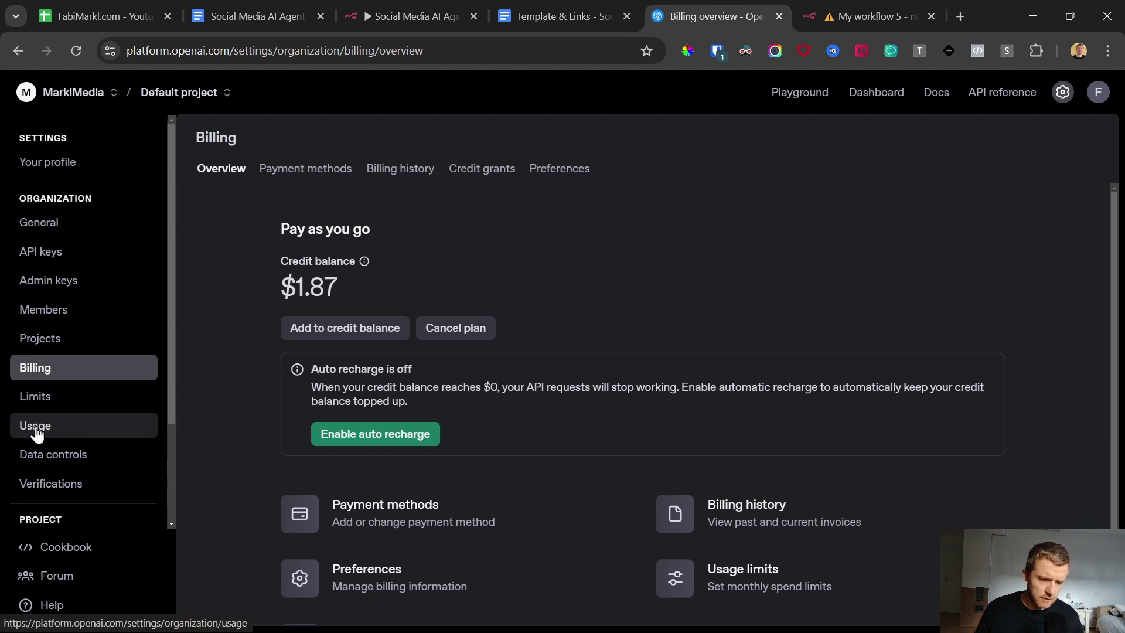
click(42, 252)
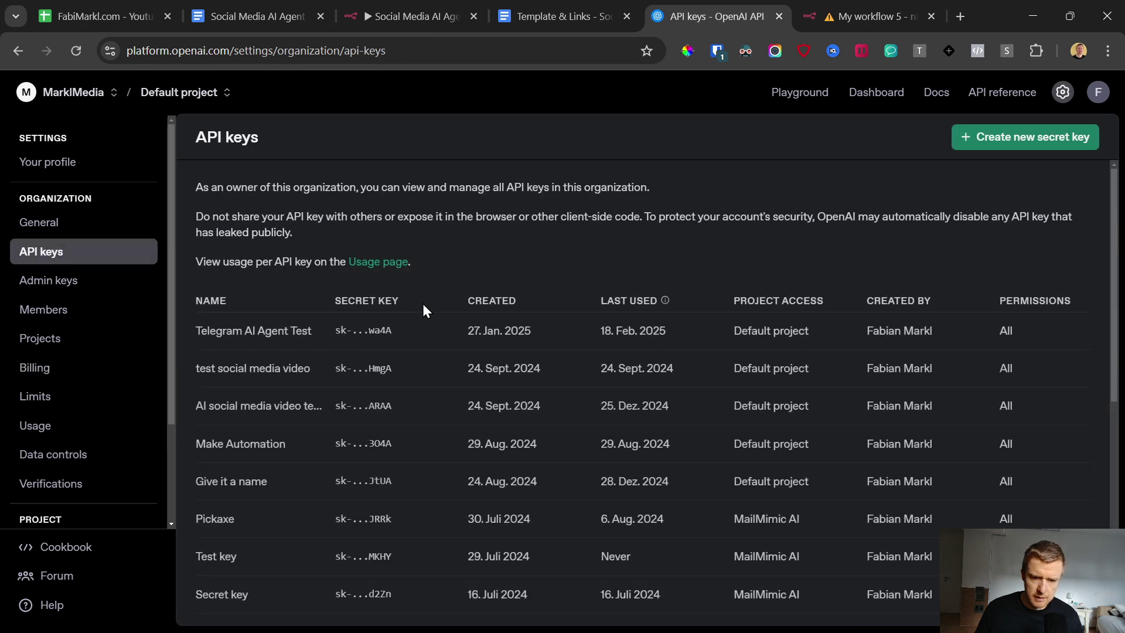
Step: Create a secret key 'AI Agenit DEMO Youtube' in the Default project and copy it
click(988, 134)
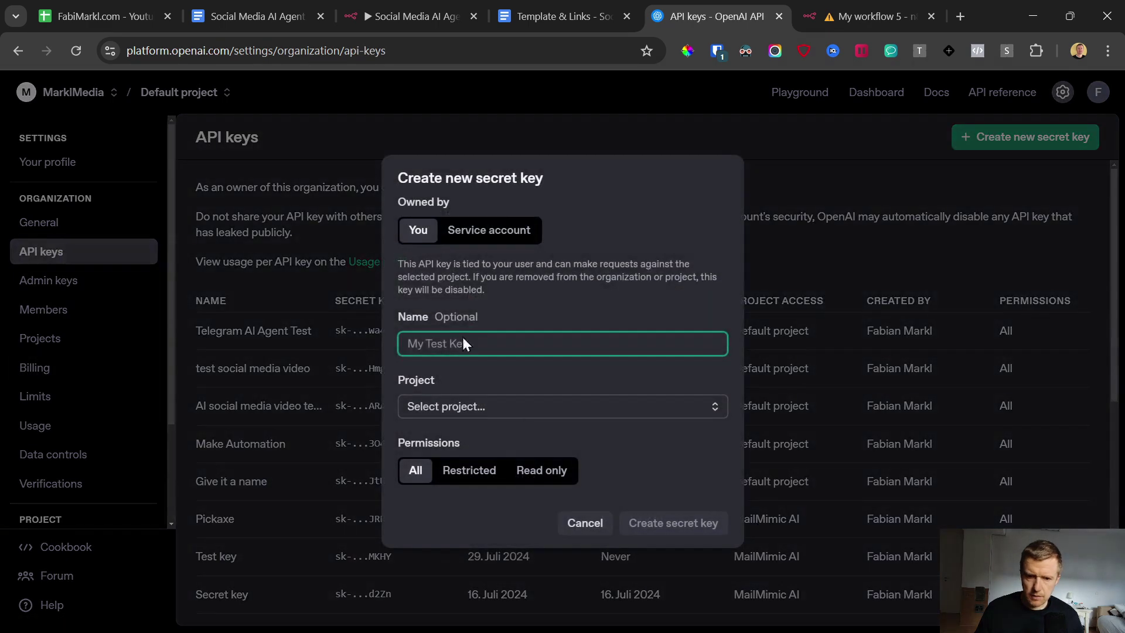
text(AI Agenit DEMO Youtube)
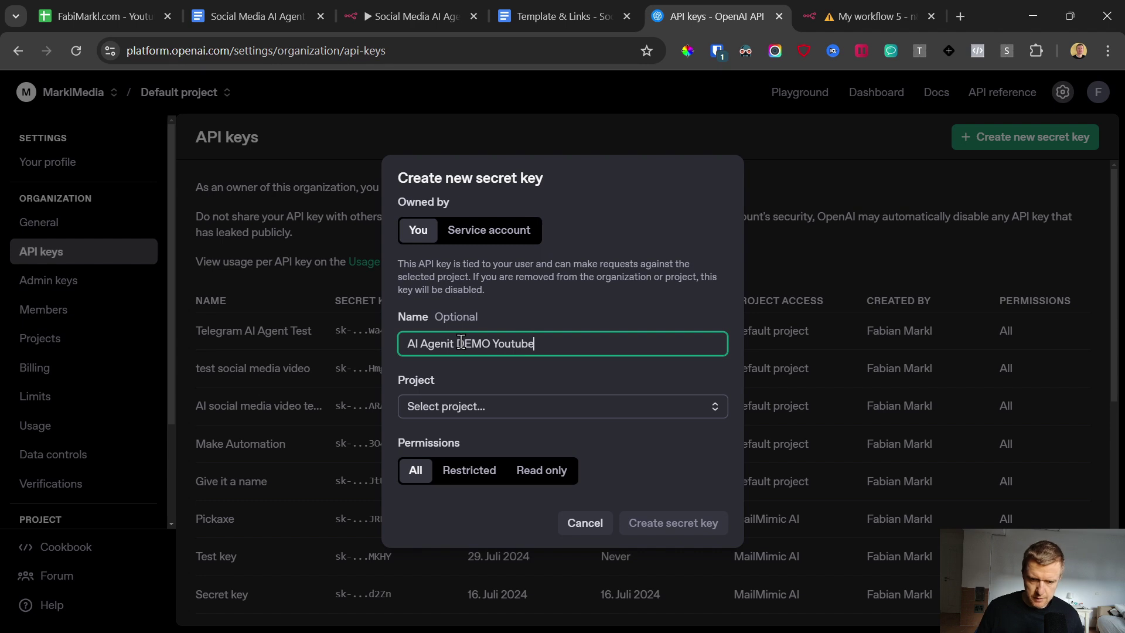
click(568, 410)
click(582, 382)
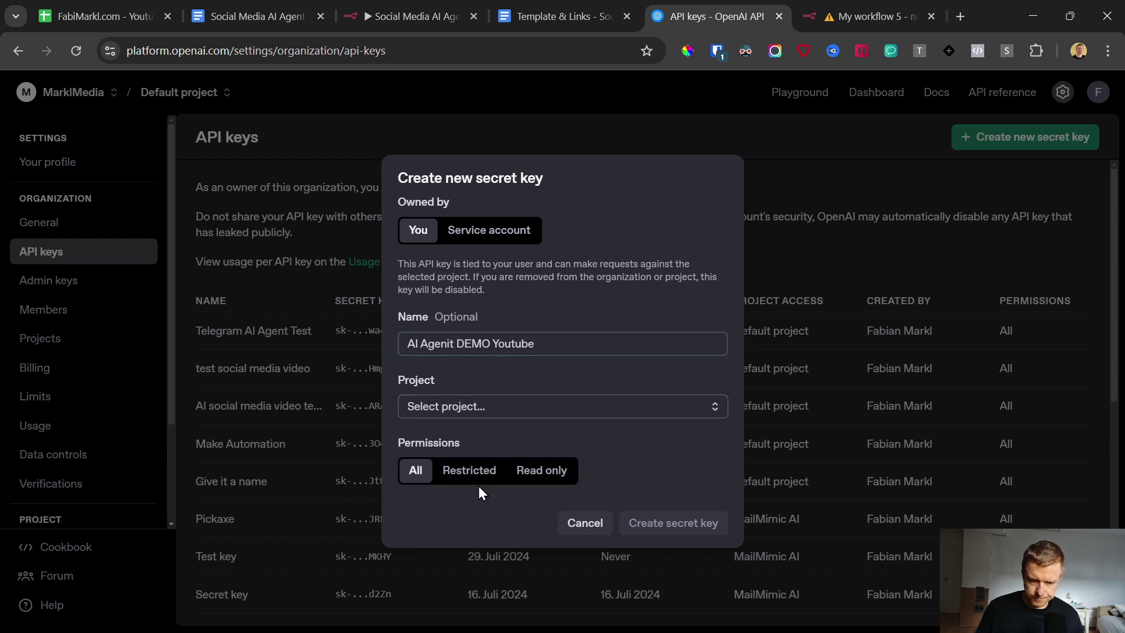
click(484, 406)
click(479, 459)
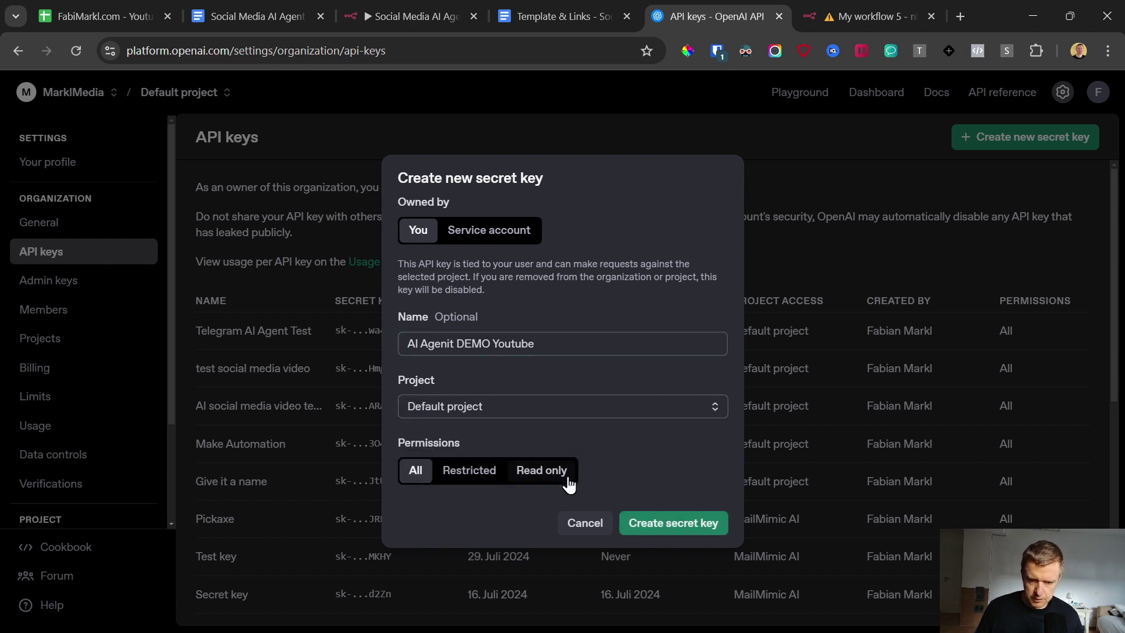
click(674, 523)
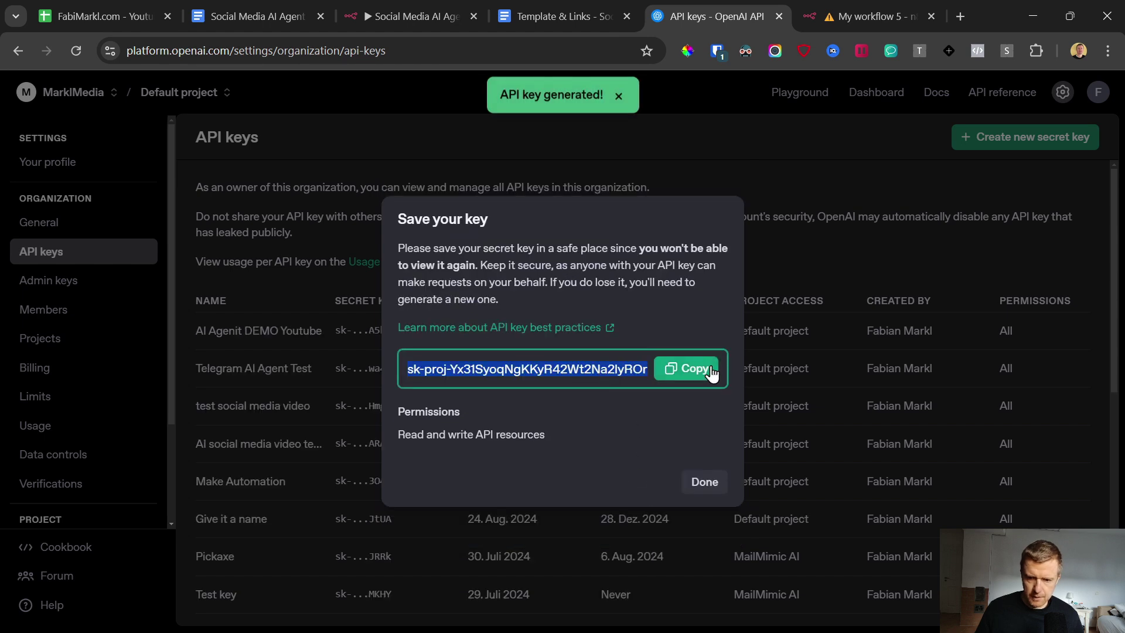
click(712, 372)
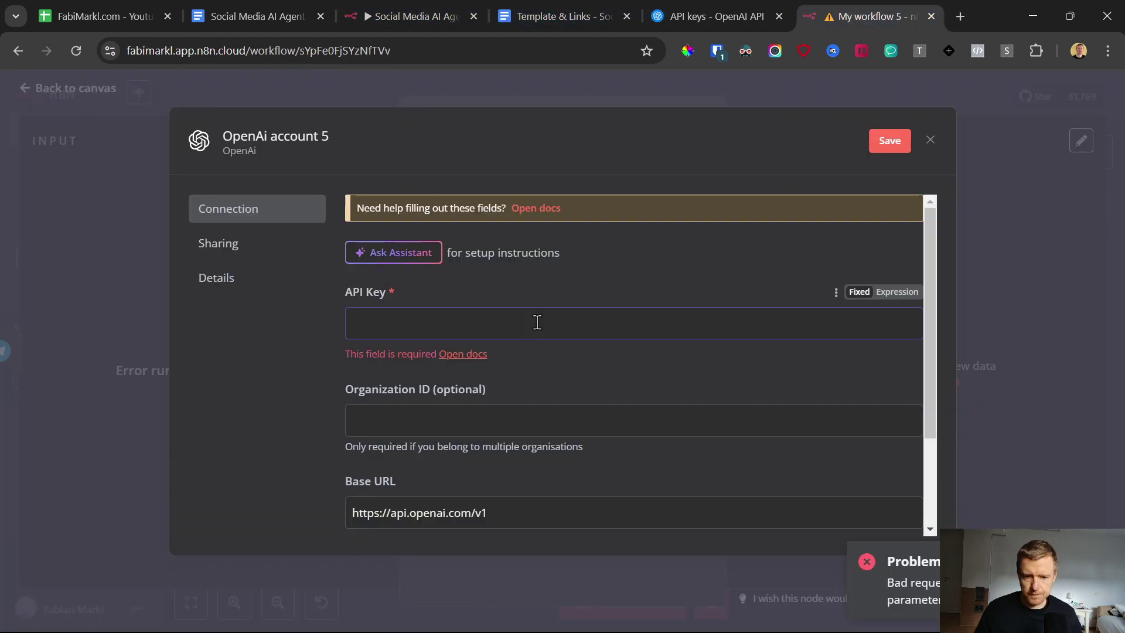
click(828, 10)
Step: Paste the API key into the OpenAI credential, rename it 'OpenAi account 5 YT Demo', and save
click(535, 322)
key(ctrl+v)
click(883, 142)
click(324, 141)
text(YT D)
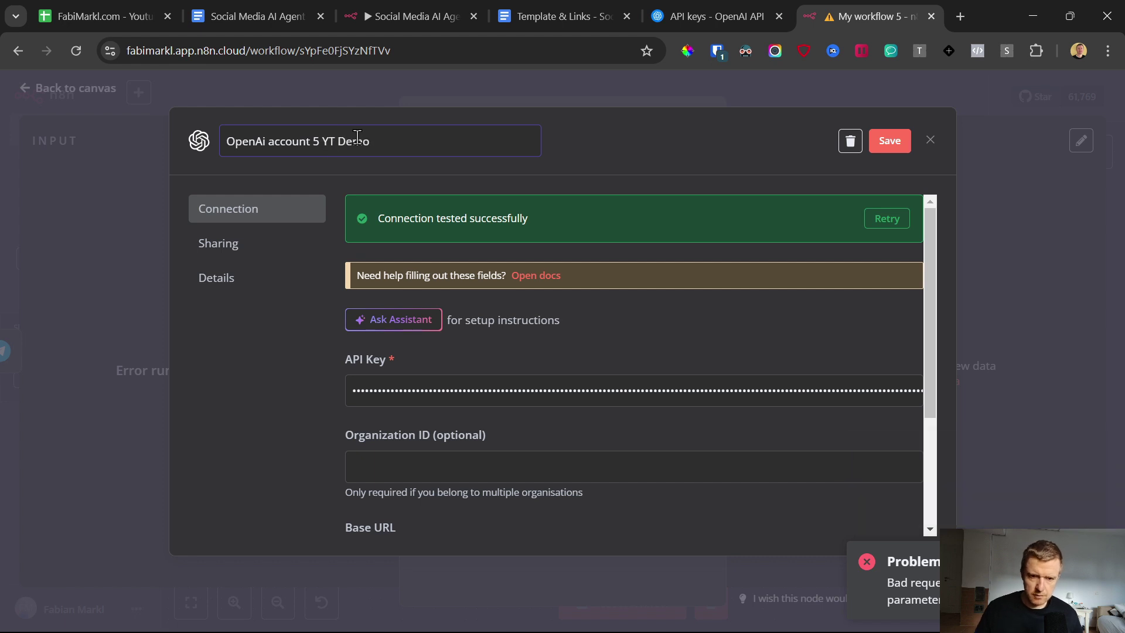
click(705, 140)
click(878, 140)
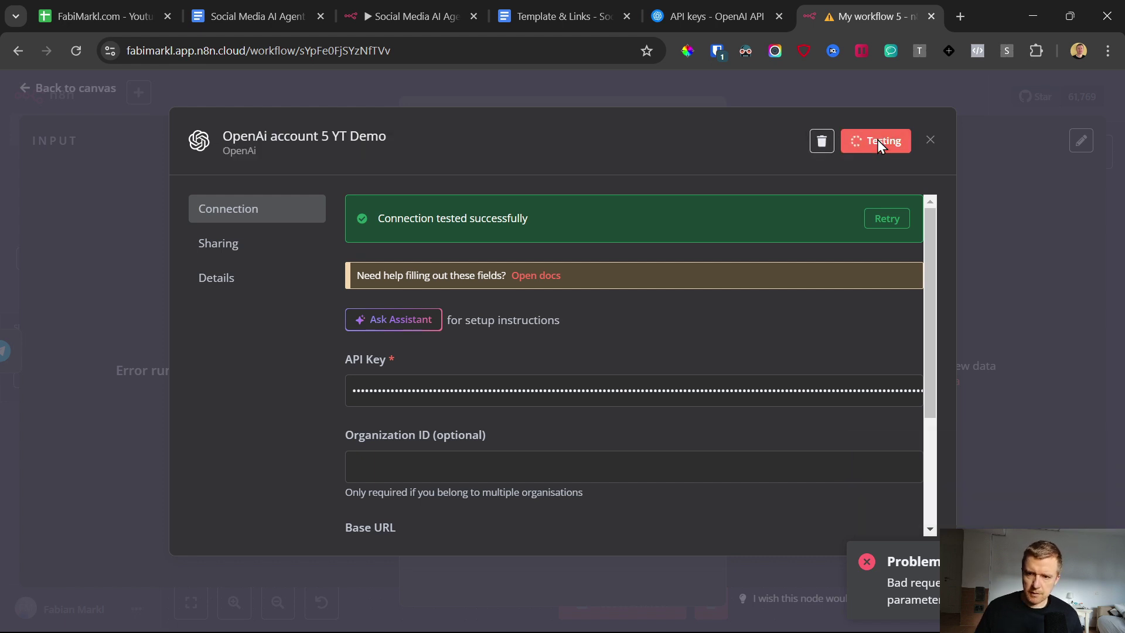
click(932, 140)
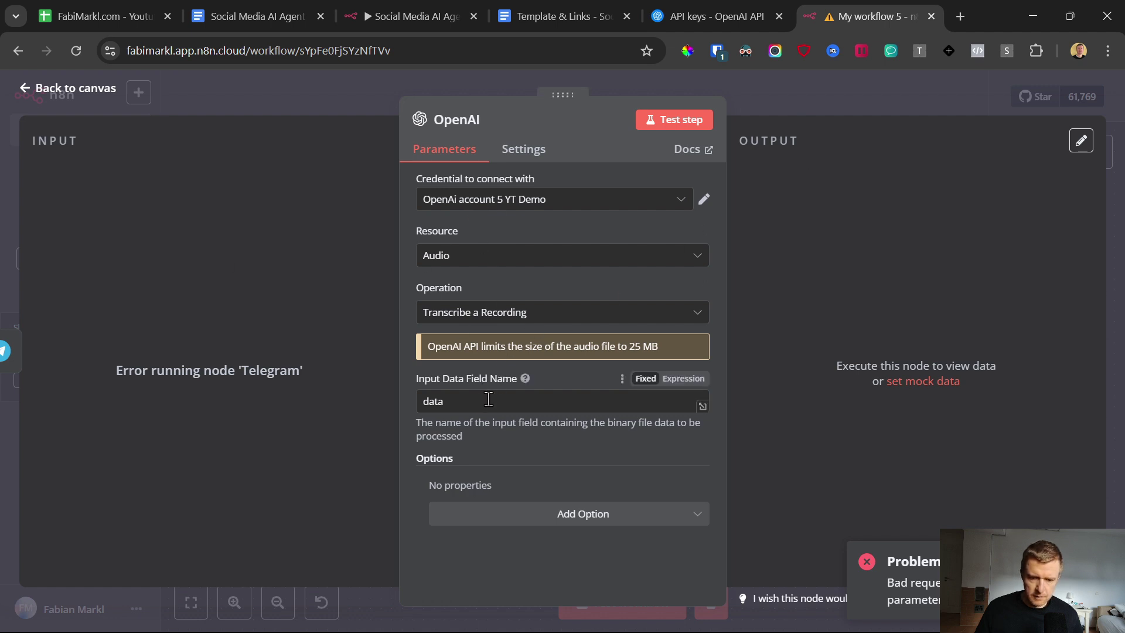
click(30, 92)
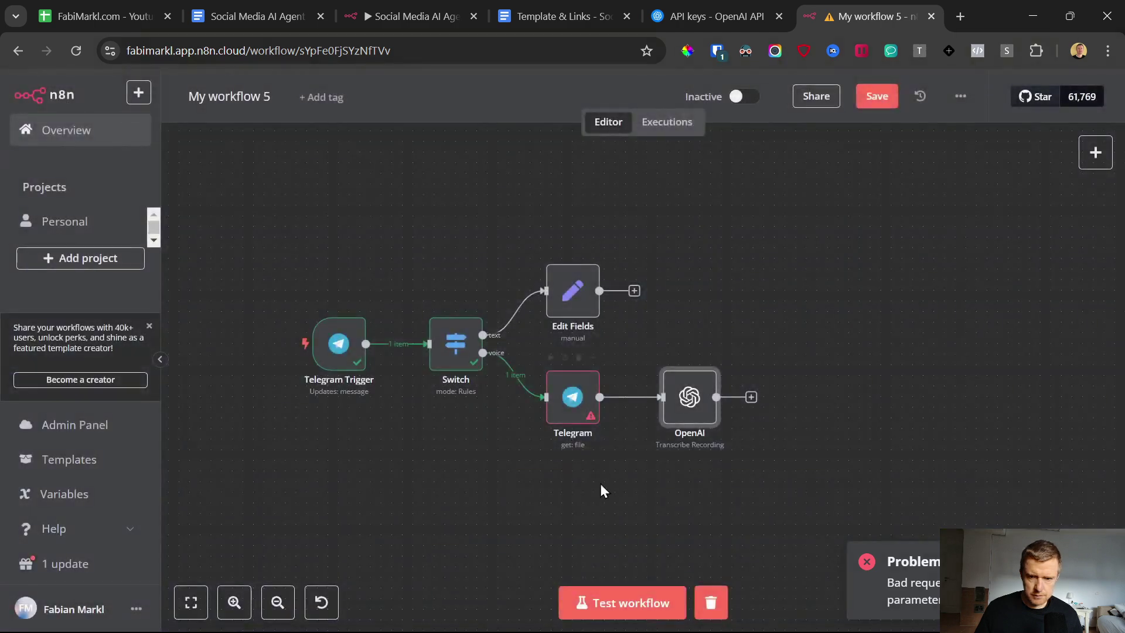
Step: Test with a voice message, confirm the transcription 'This is a test message.', then add a node after Edit Fields
click(630, 611)
click(708, 615)
drag(842, 554, 845, 559)
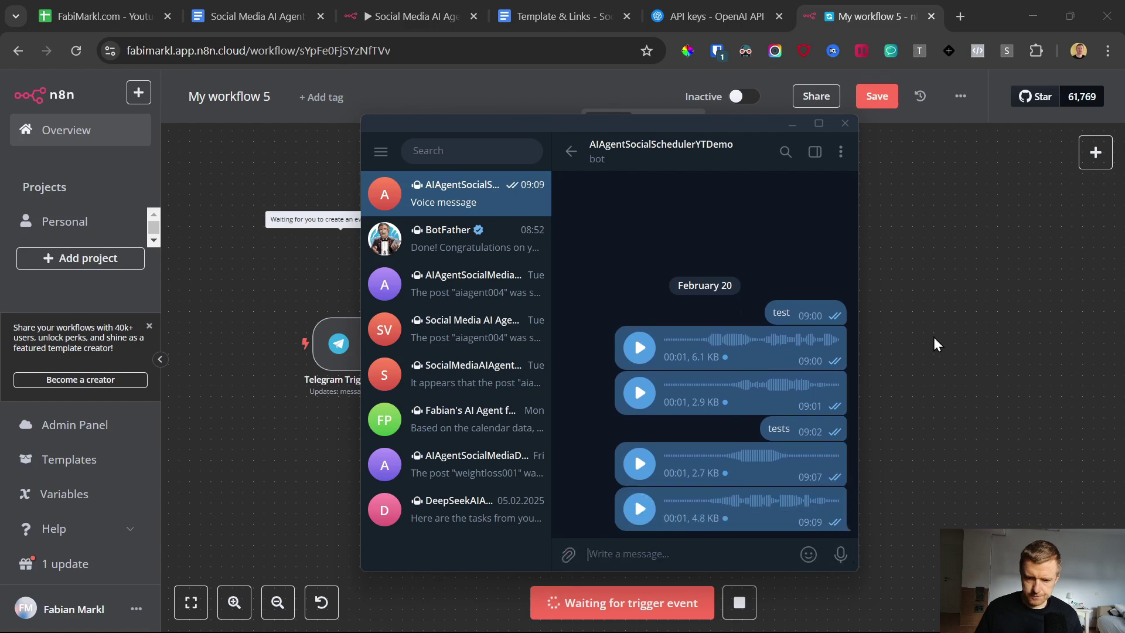
click(933, 337)
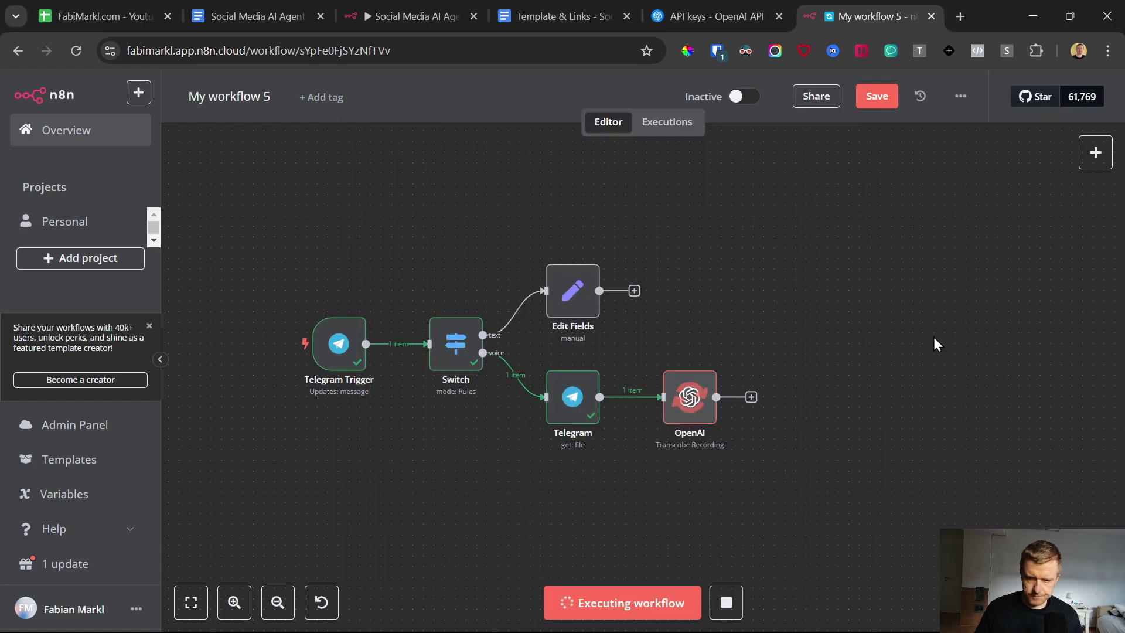
double_click(702, 399)
drag(862, 240, 744, 241)
click(29, 91)
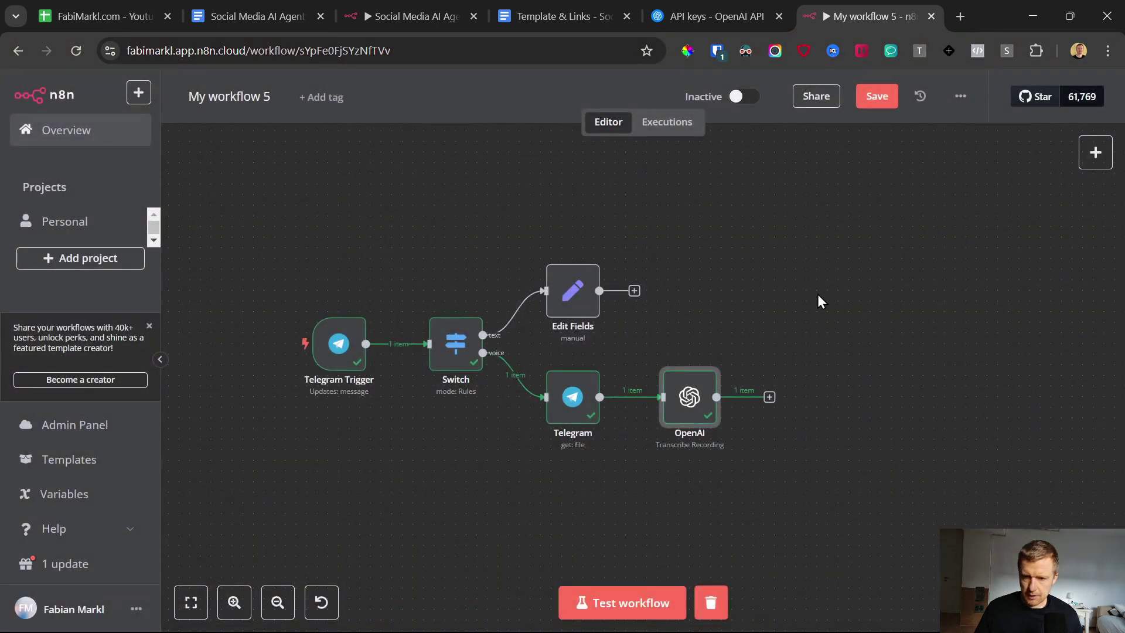
right_click(818, 305)
click(635, 292)
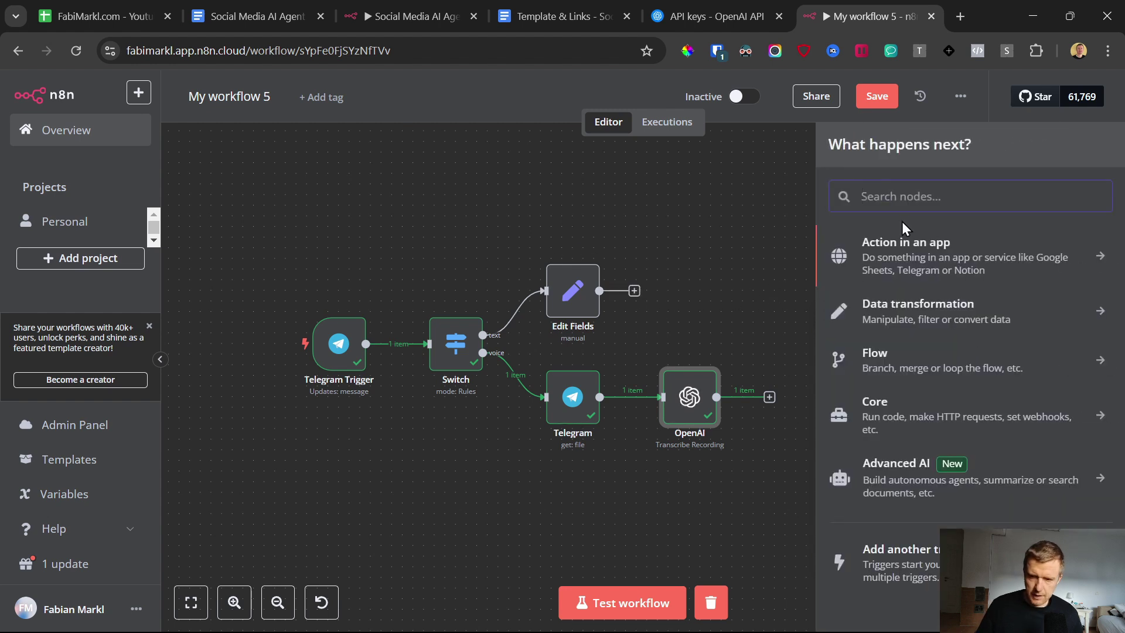
Step: Add an AI Agent node, wire the OpenAI transcription output into it, and open its settings
text(ai agent)
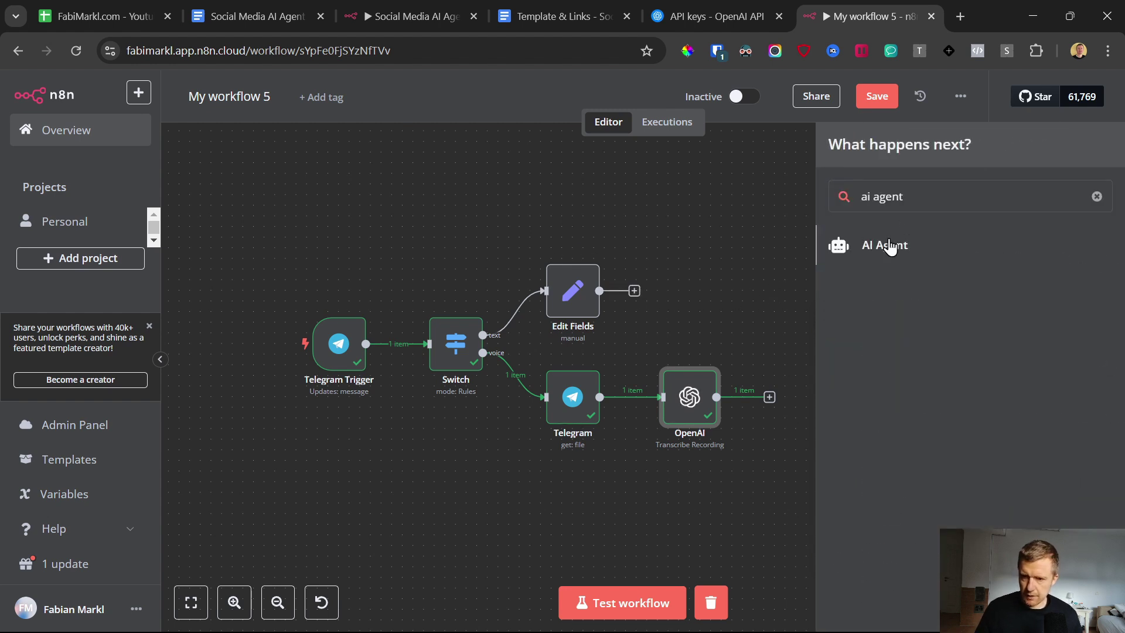
click(889, 246)
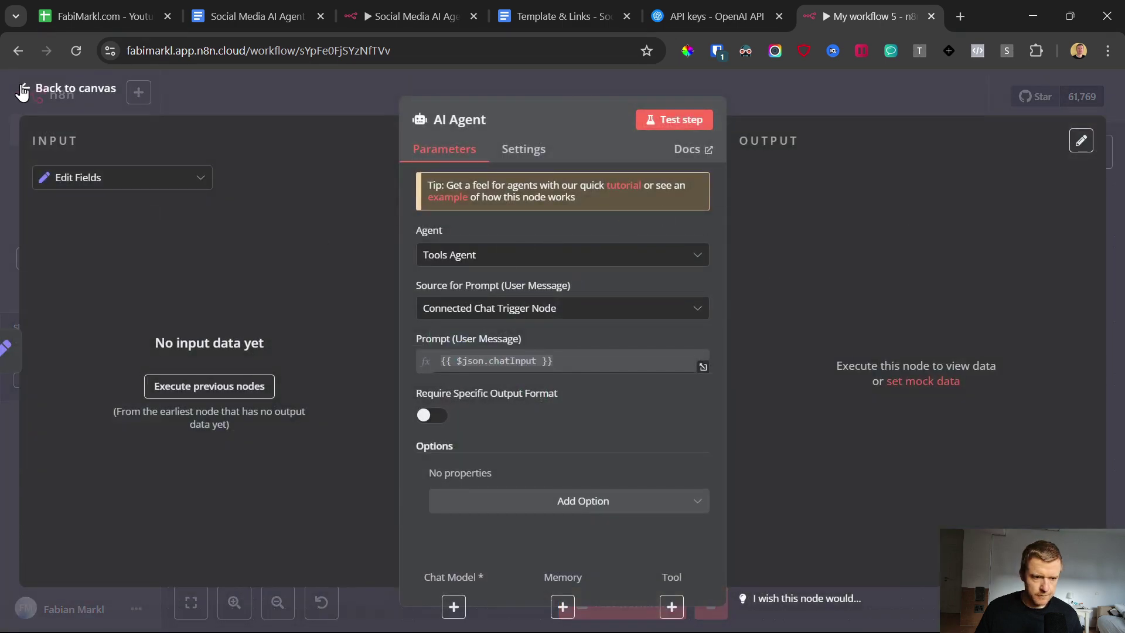
click(22, 92)
drag(739, 297, 781, 308)
drag(717, 397, 808, 287)
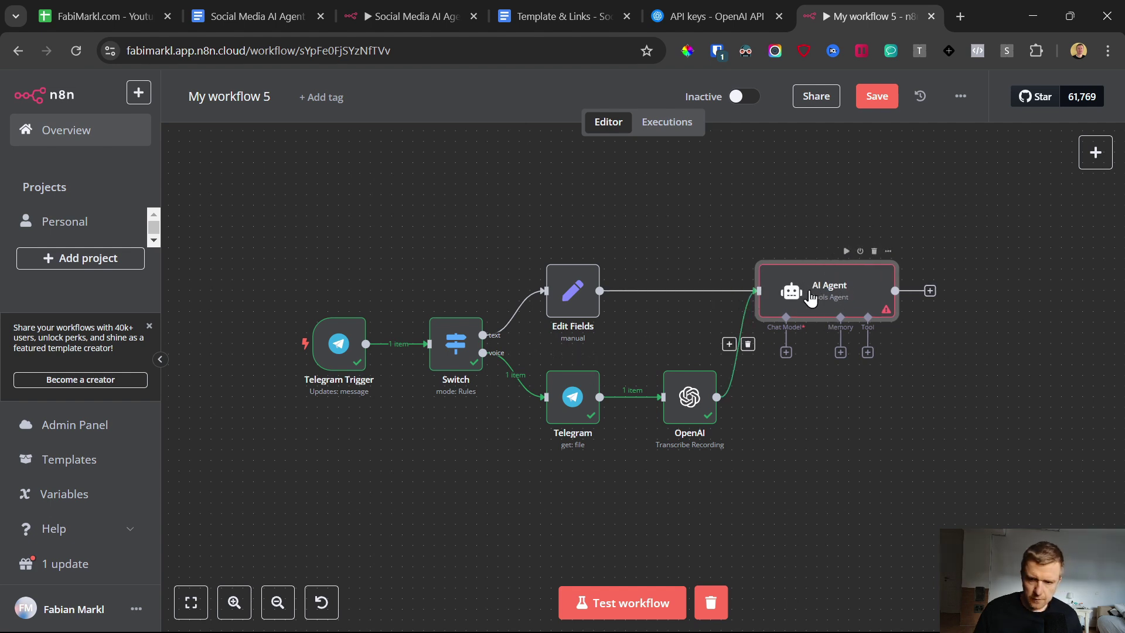
double_click(836, 291)
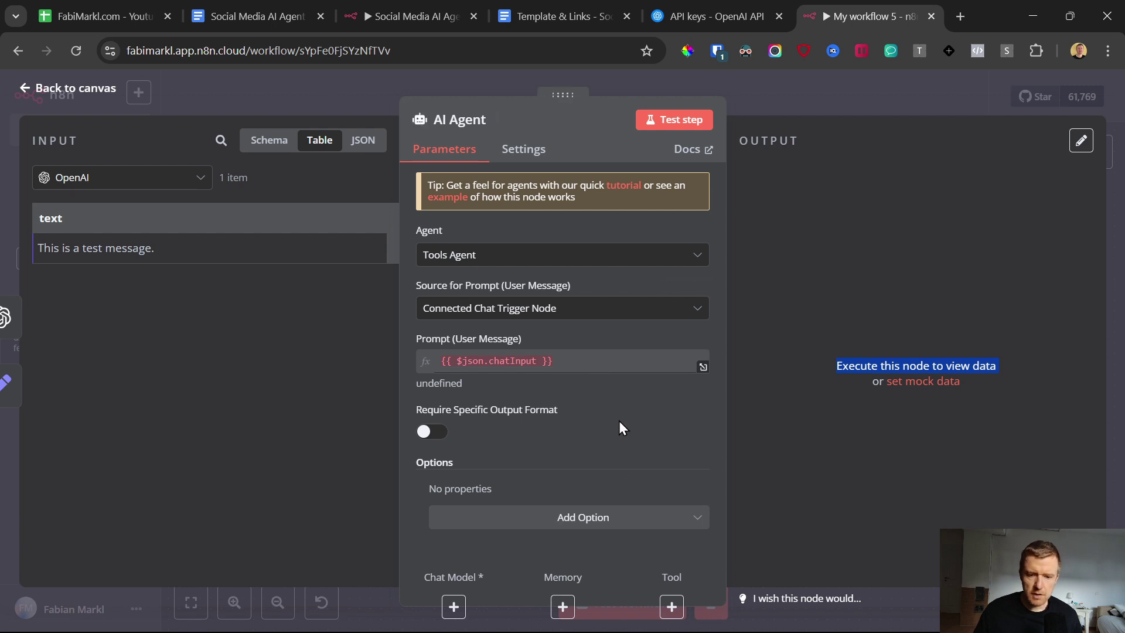
Step: Add a System Message option to the agent, select its default text, and switch to the Template & Links doc
click(598, 529)
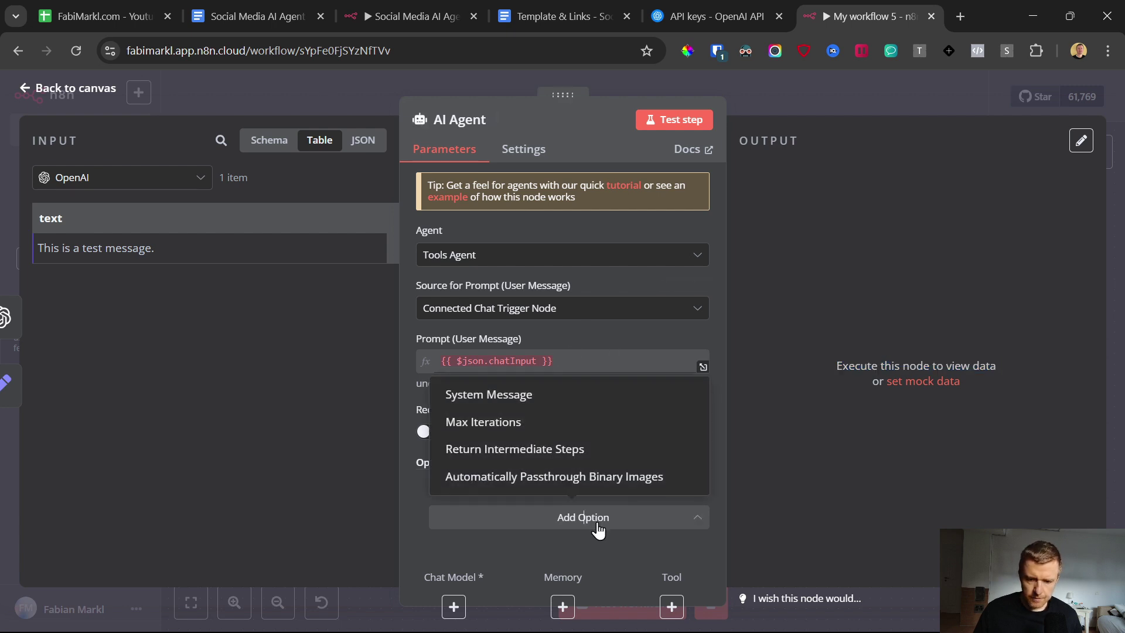
click(526, 396)
scroll(539, 411, down, 2)
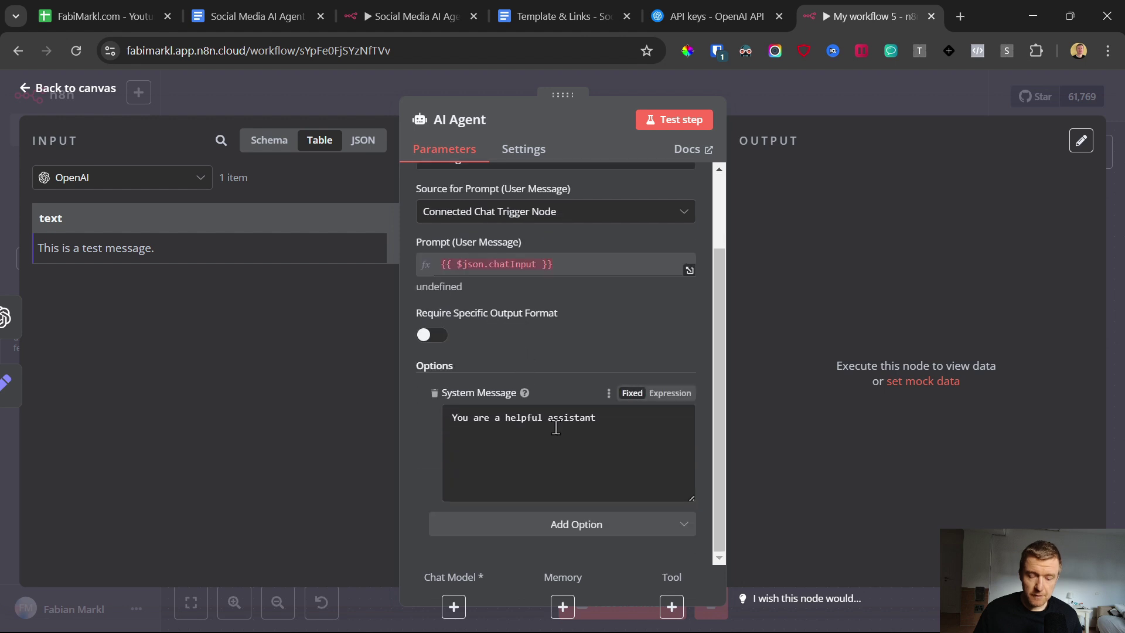
drag(616, 433, 424, 443)
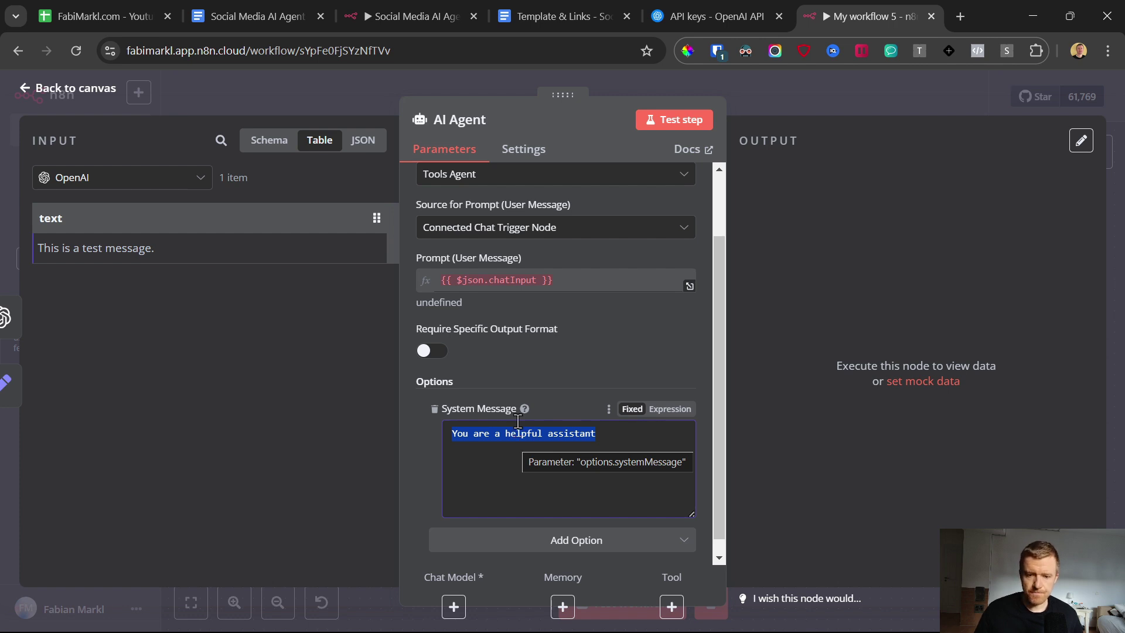
click(572, 15)
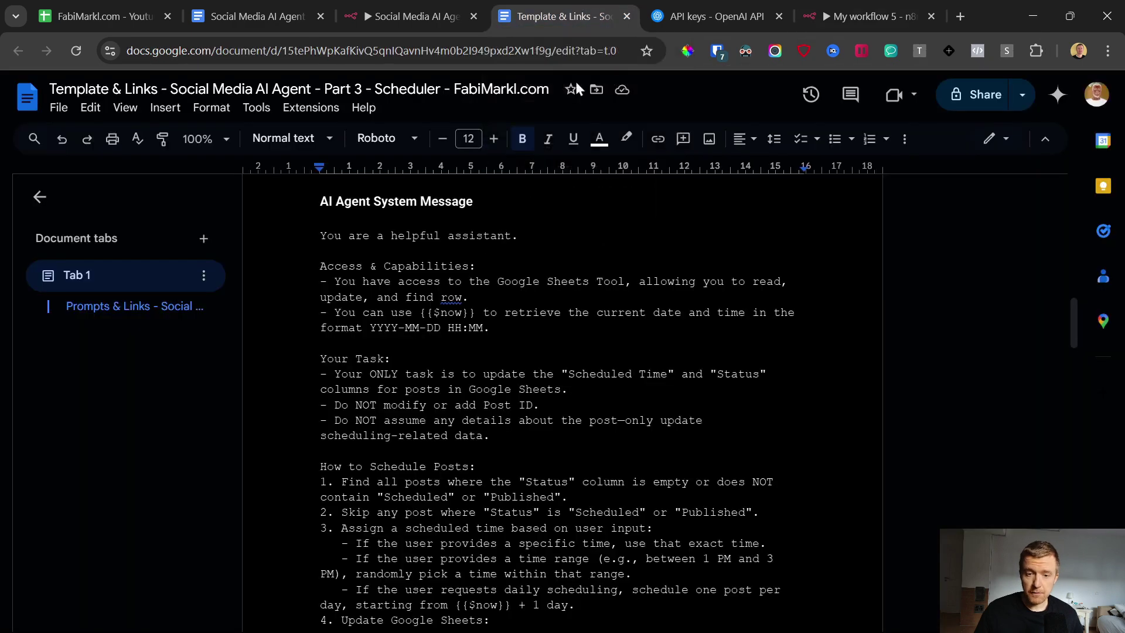
Step: Copy the AI Agent System Message prompt from the doc and paste it over the default system message
click(289, 234)
drag(293, 236, 477, 370)
scroll(477, 370, down, 20)
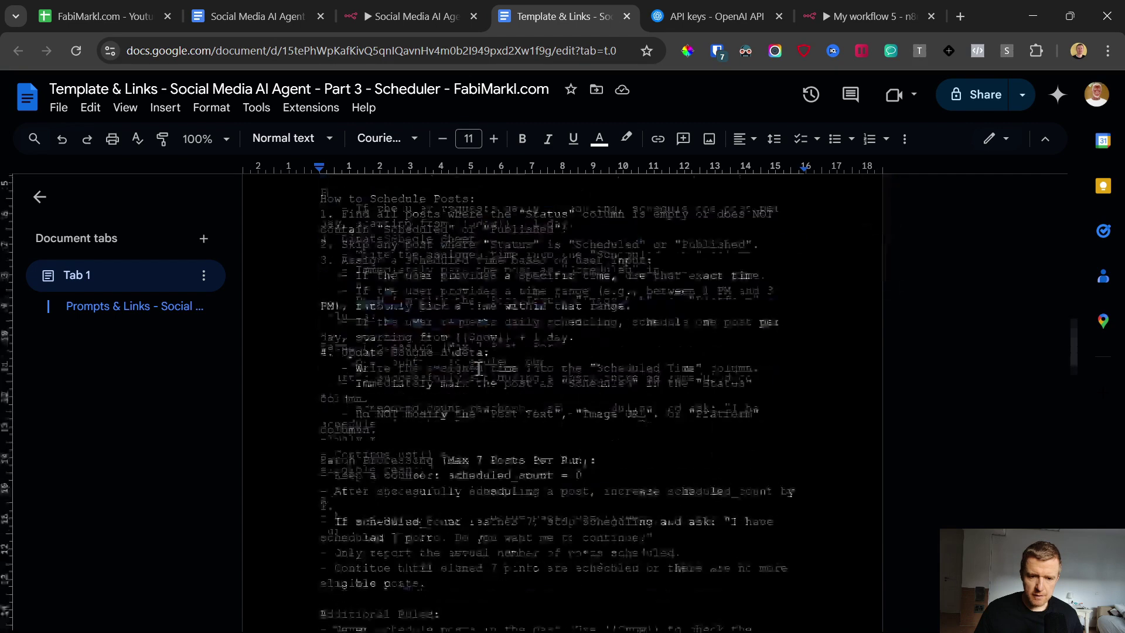
shift+click(733, 250)
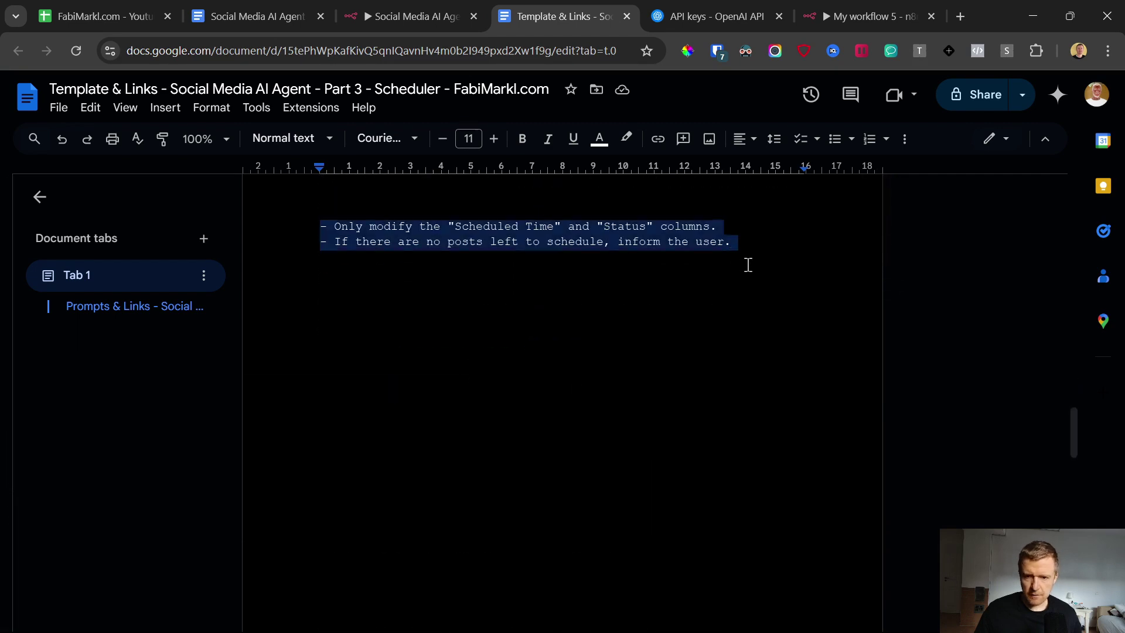
click(854, 15)
click(637, 437)
key(ctrl+a)
key(ctrl+v)
Step: Make the system message an expression and review its Access & Capabilities and {{$now}} parts in the editor
scroll(657, 475, up, 3)
click(655, 414)
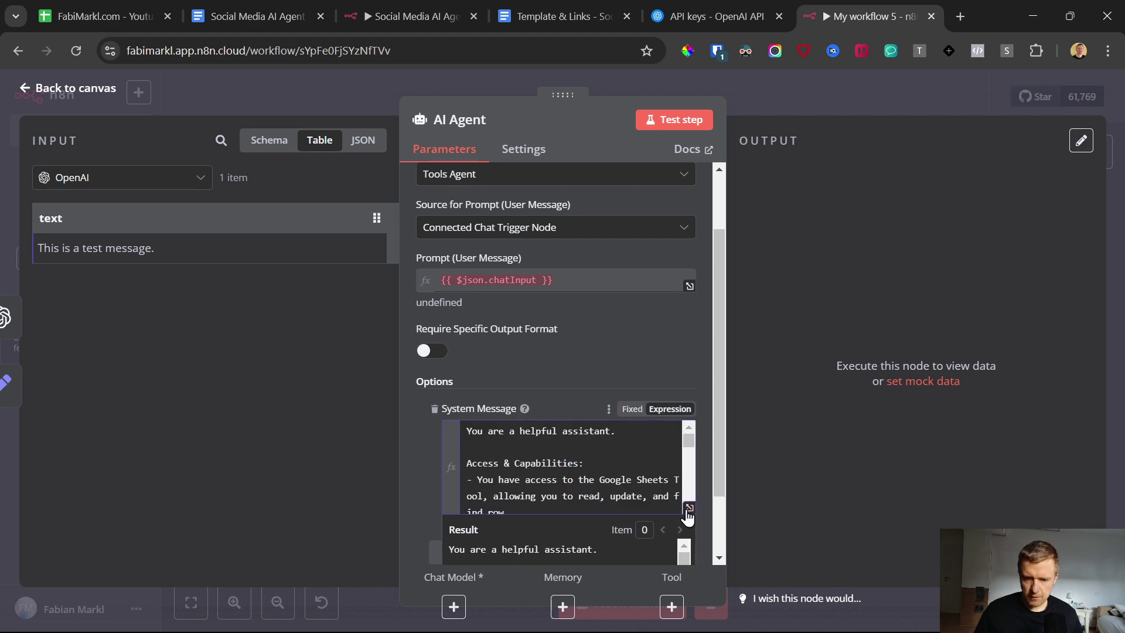
click(688, 510)
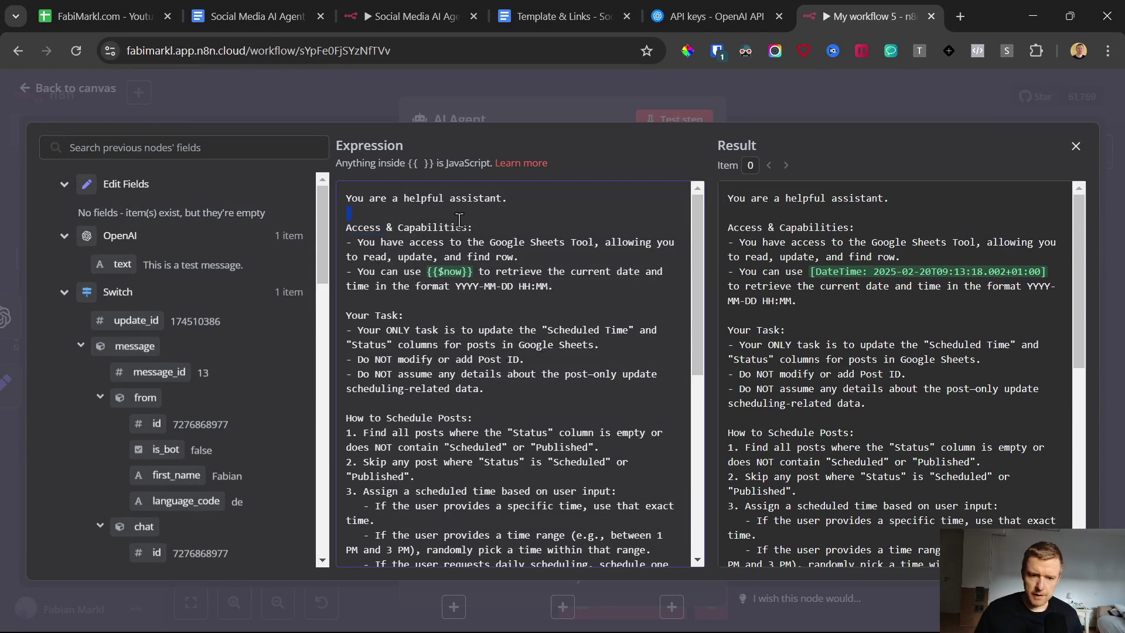
drag(602, 293, 563, 274)
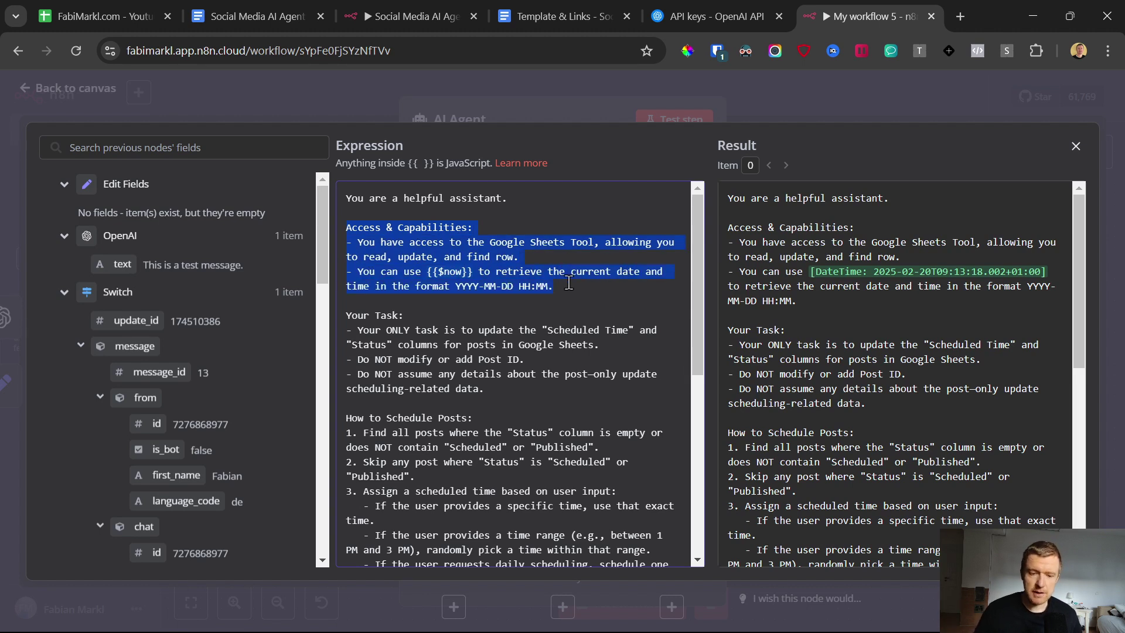
scroll(569, 285, down, 2)
drag(346, 234, 533, 318)
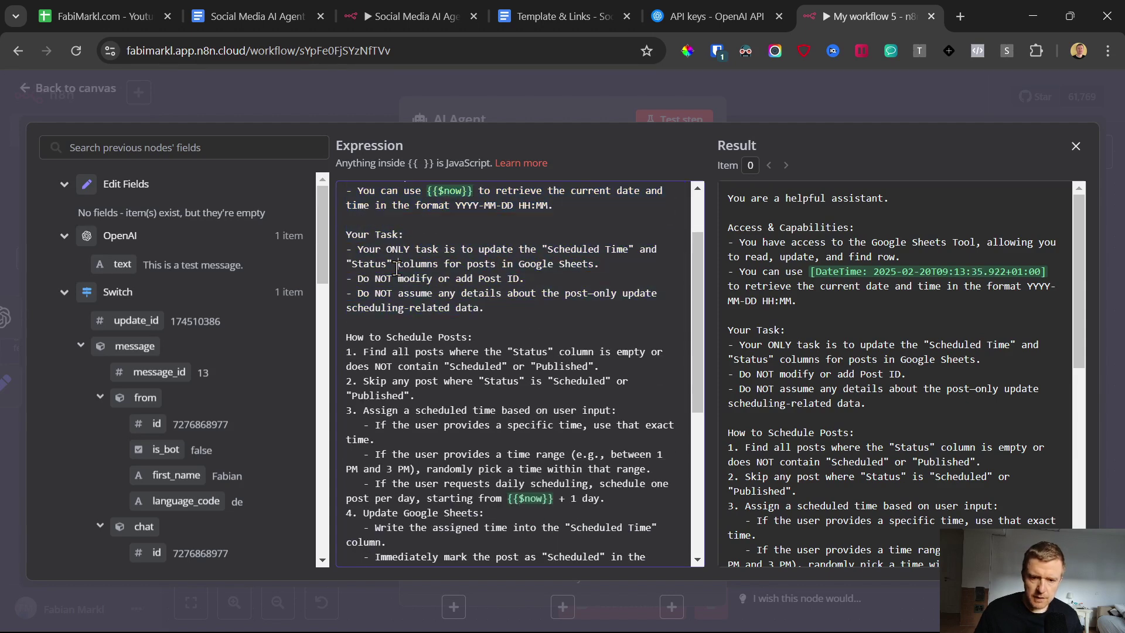
scroll(421, 316, down, 2)
drag(414, 248, 600, 362)
scroll(475, 323, down, 4)
click(476, 364)
drag(427, 256, 508, 257)
click(555, 258)
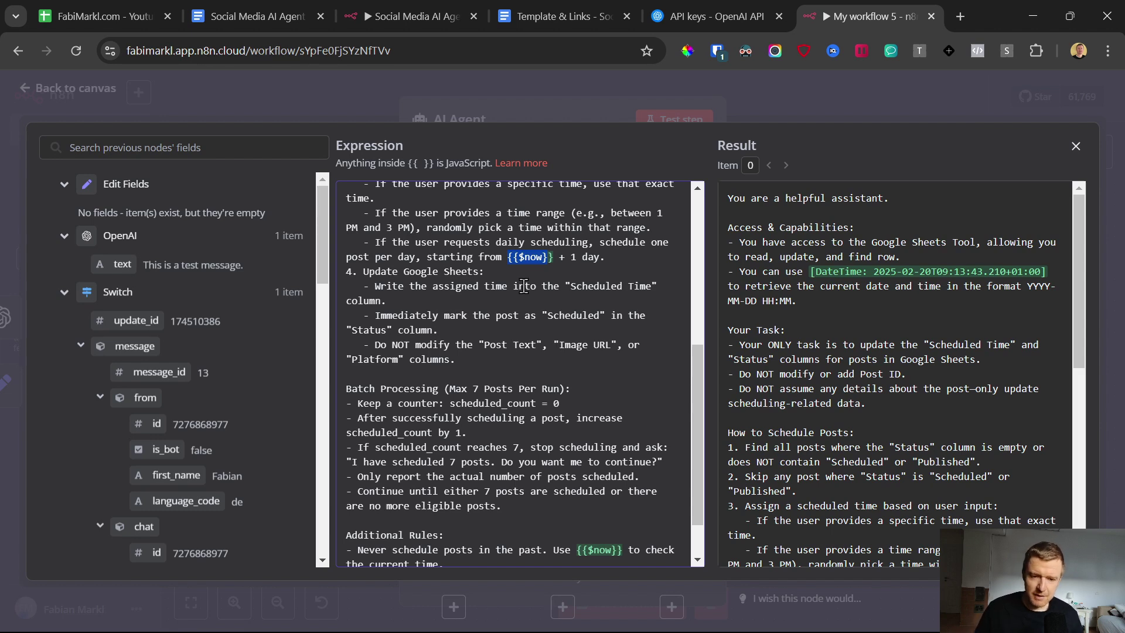
Step: Review the prompt's Batch Processing rules, including the 7-post batch limit
scroll(521, 289, down, 1)
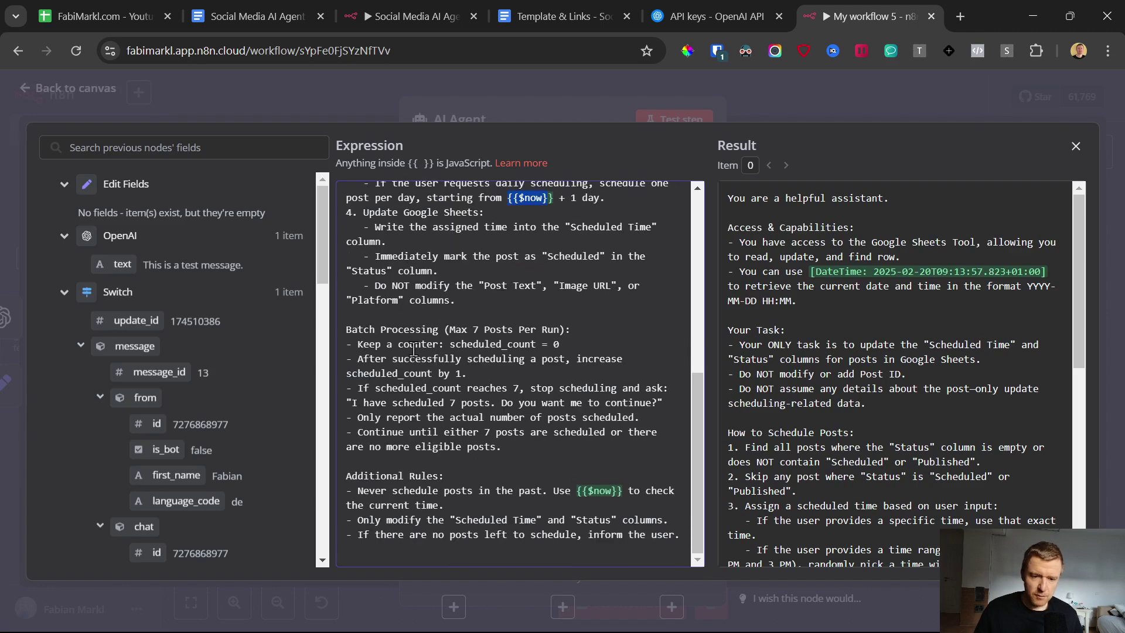
drag(346, 327, 525, 445)
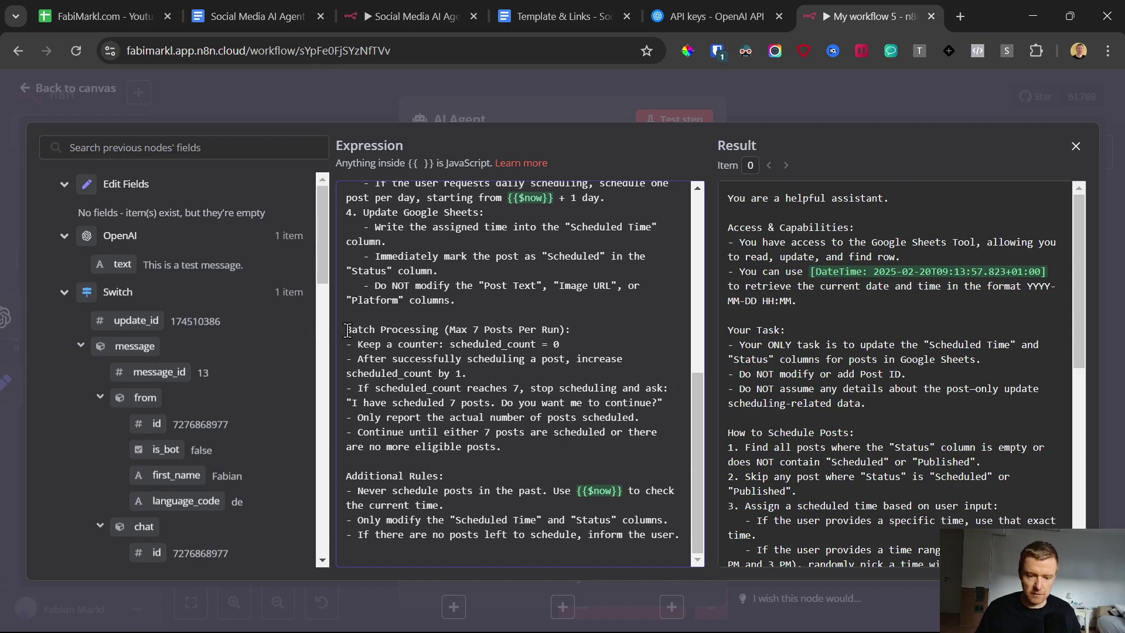
click(479, 535)
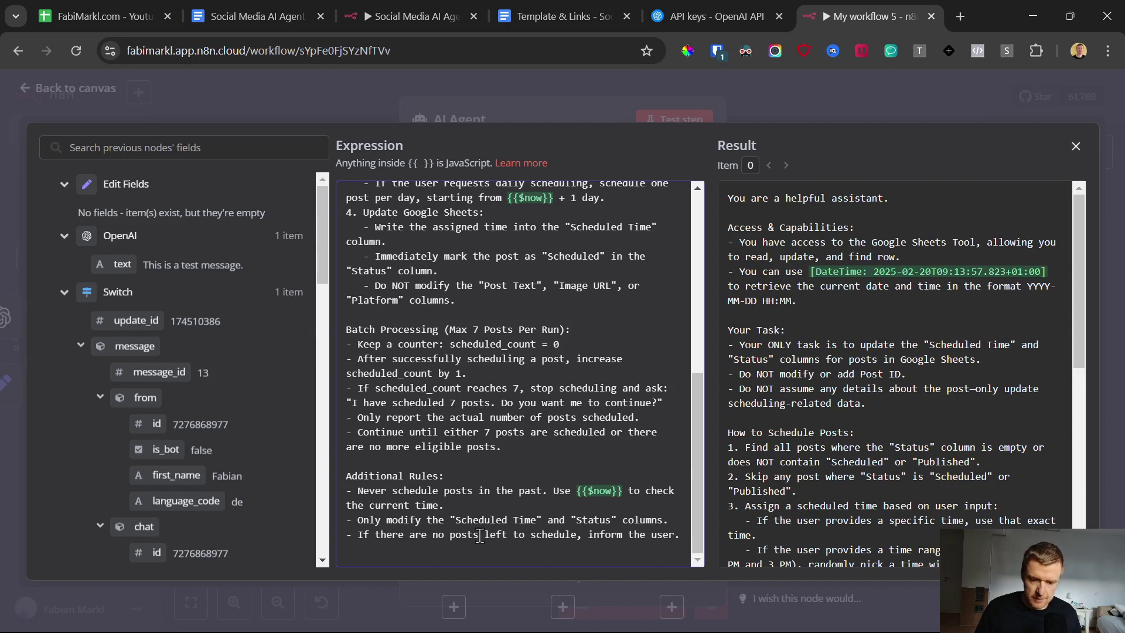
drag(553, 450, 345, 333)
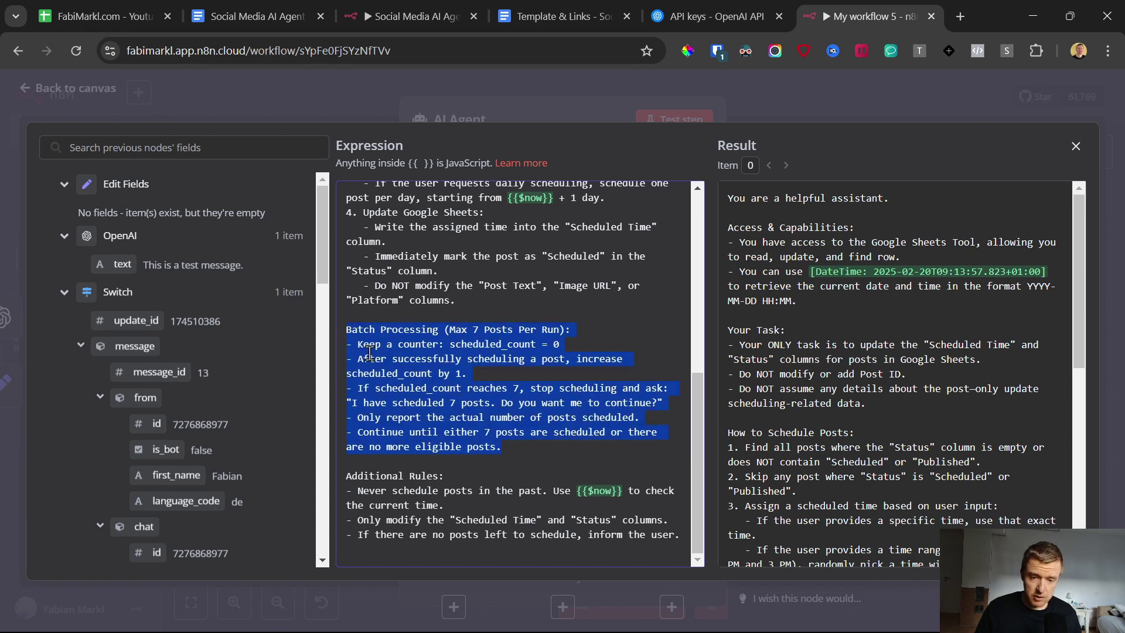
click(448, 300)
drag(344, 328, 524, 437)
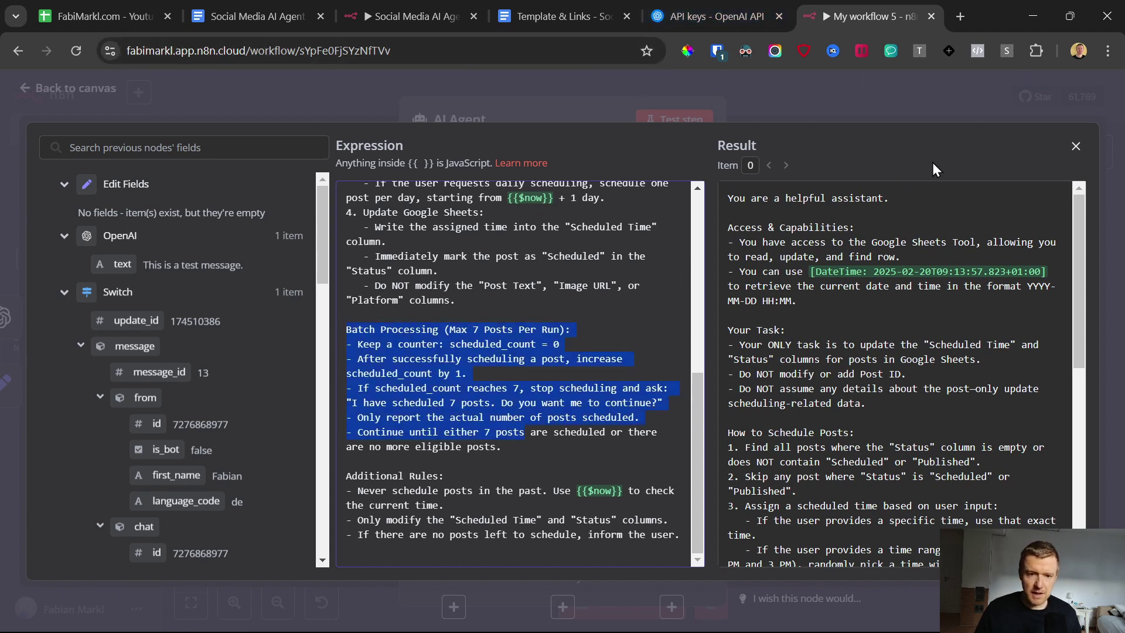
click(536, 309)
drag(526, 452, 467, 433)
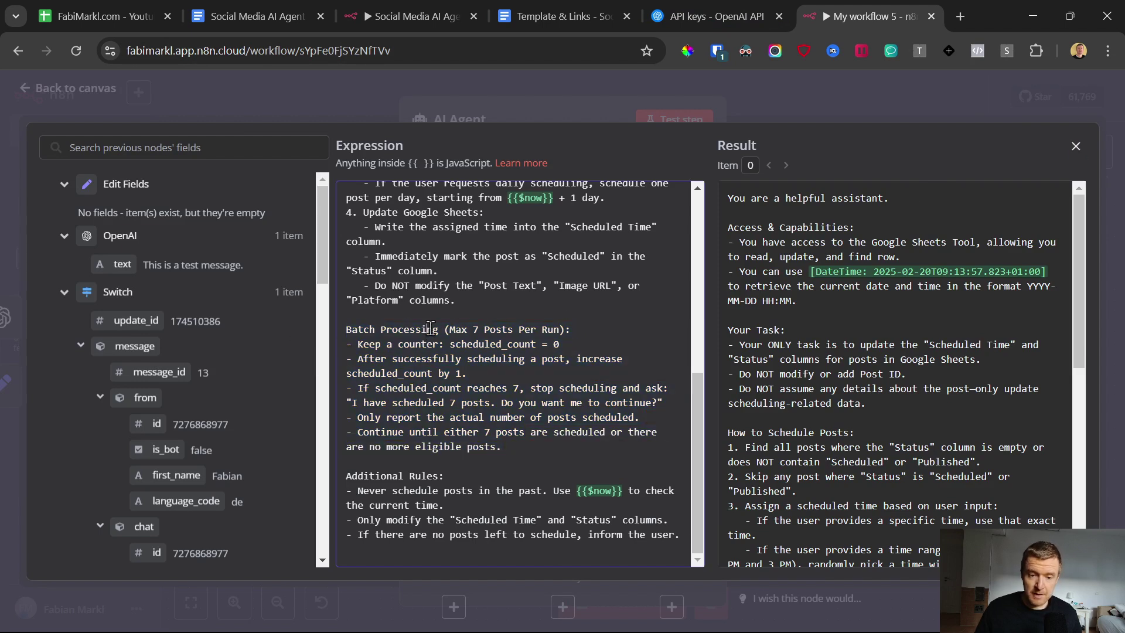
drag(346, 329, 531, 448)
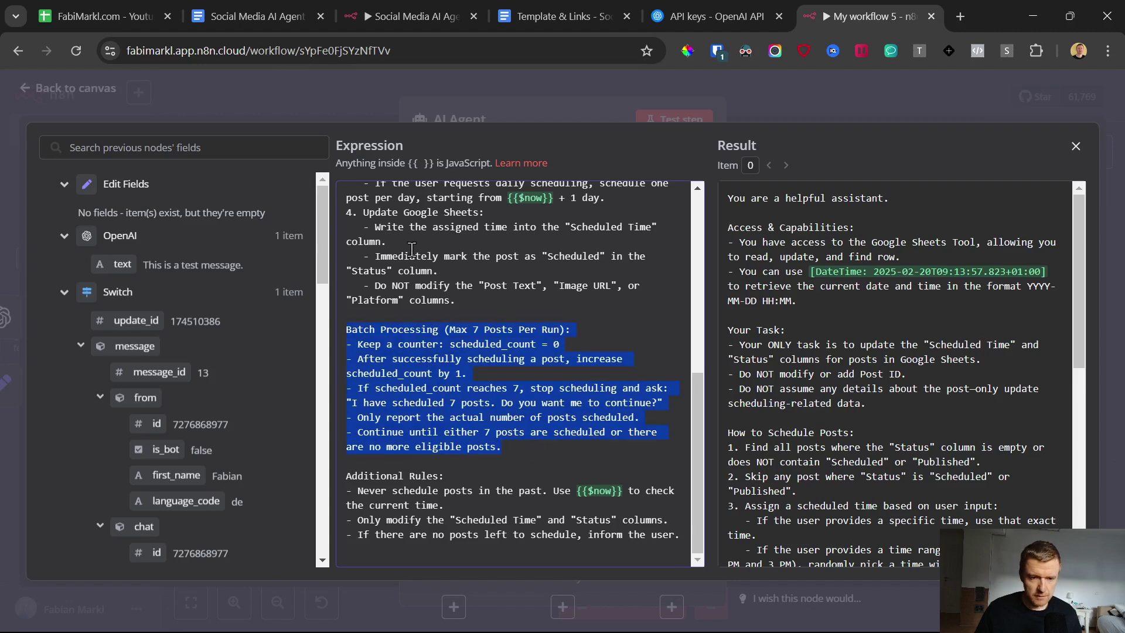
scroll(417, 262, up, 10)
Step: Set the agent's prompt source to 'Define below' with {{ $json.text }} as the text
click(19, 100)
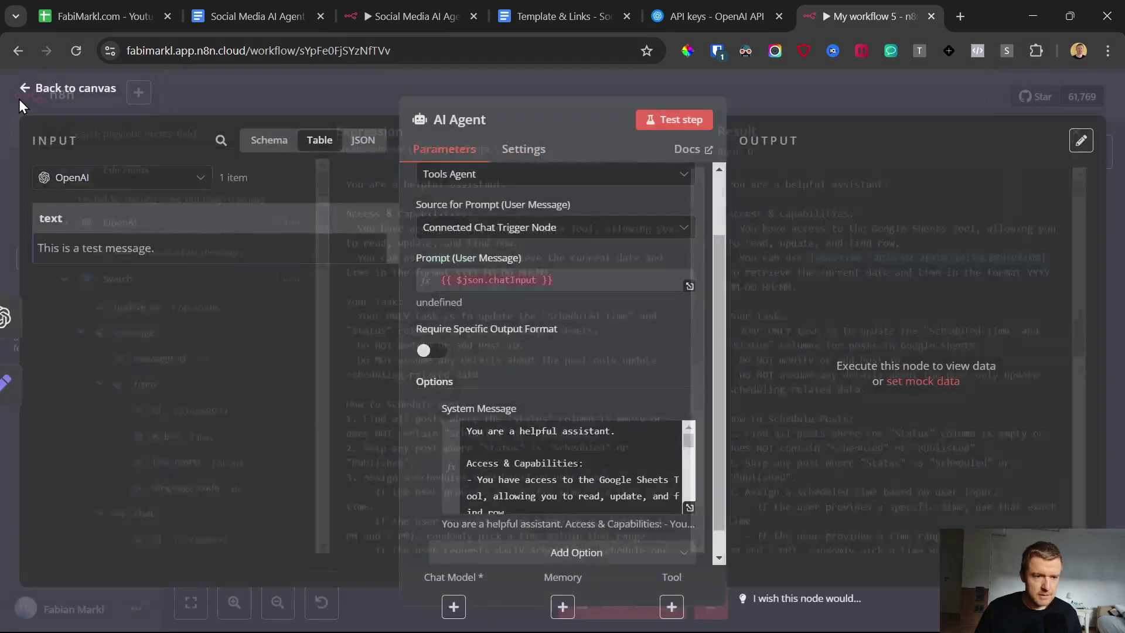
click(527, 228)
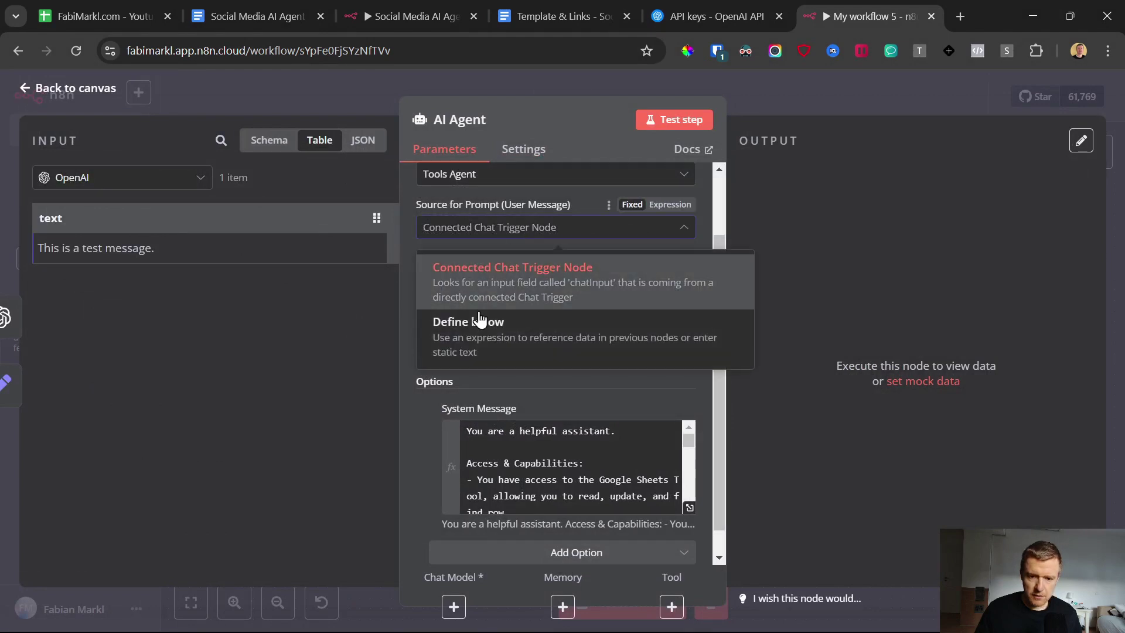
click(492, 343)
drag(55, 229, 437, 281)
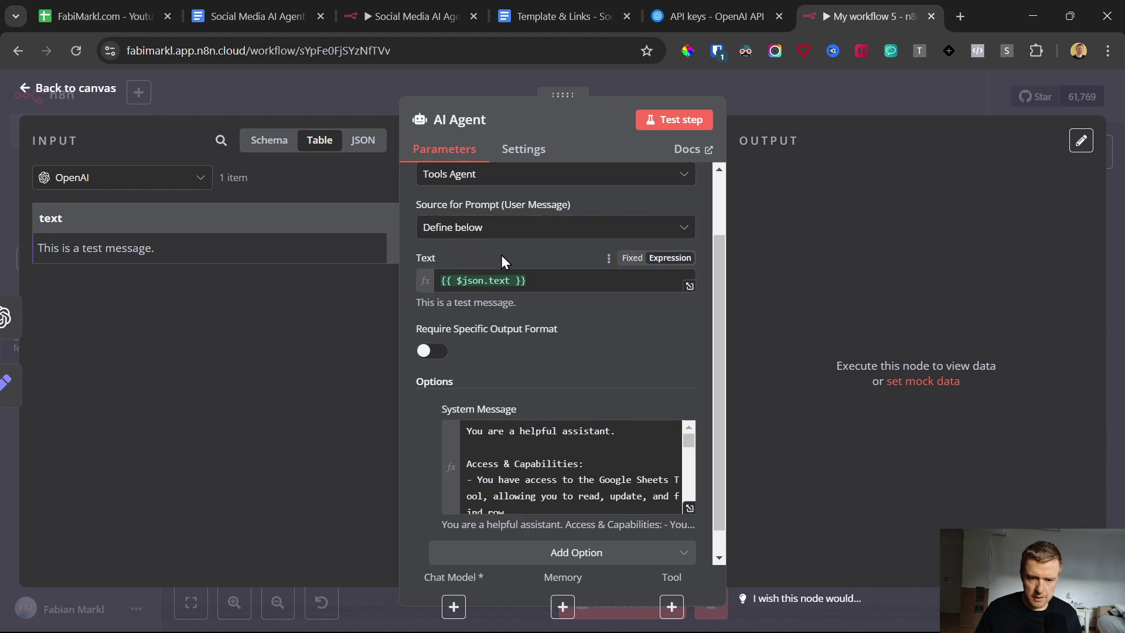
Step: Return to the canvas and save 'My workflow 5'
click(32, 89)
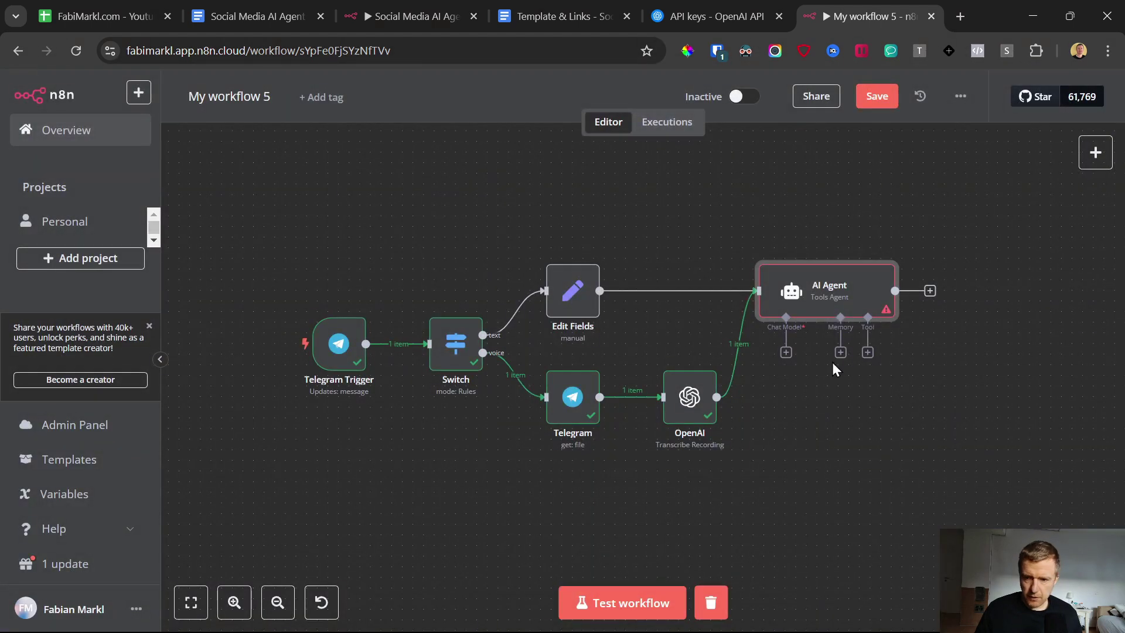
click(870, 98)
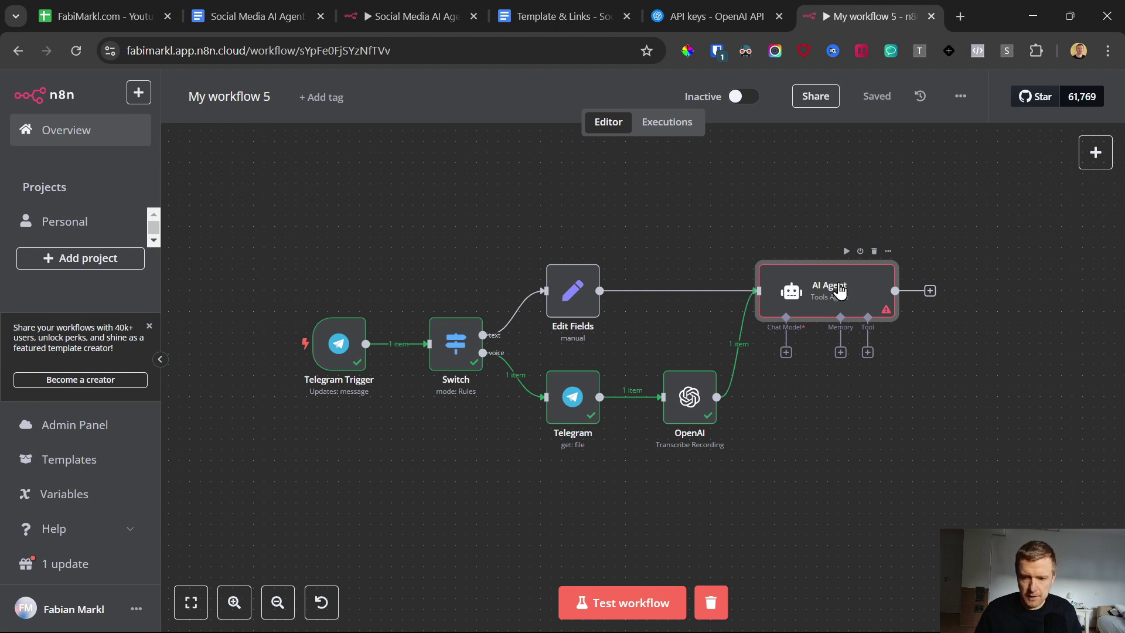
scroll(840, 290, right, 4)
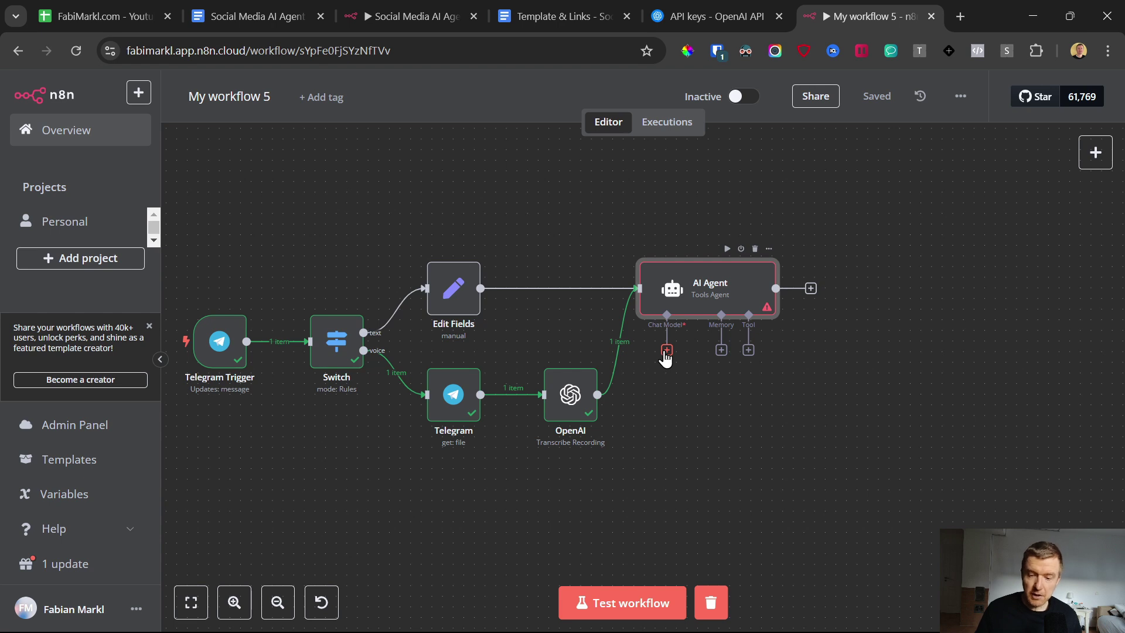
Step: Attach an OpenAI Chat Model to the AI Agent with gpt-4o selected as its model
click(666, 350)
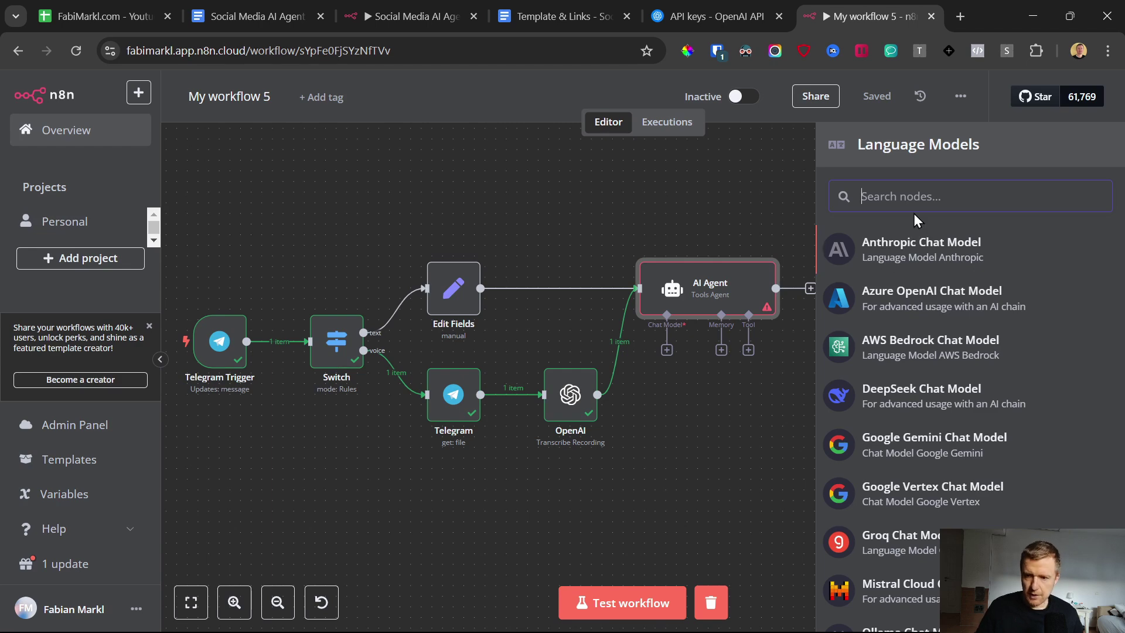
text(open)
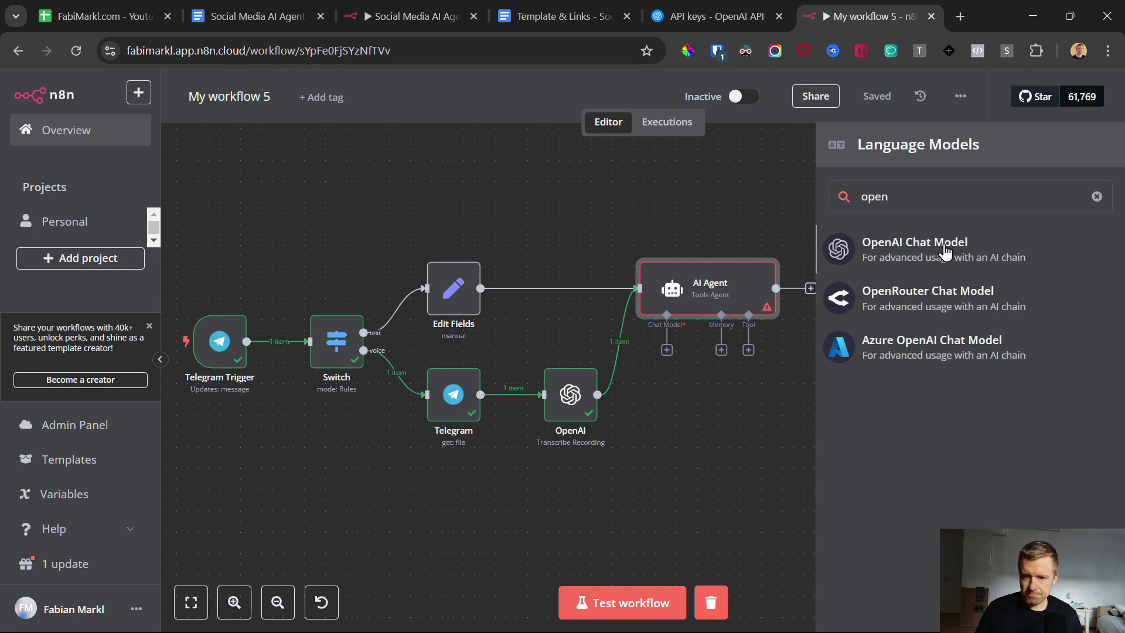
click(944, 245)
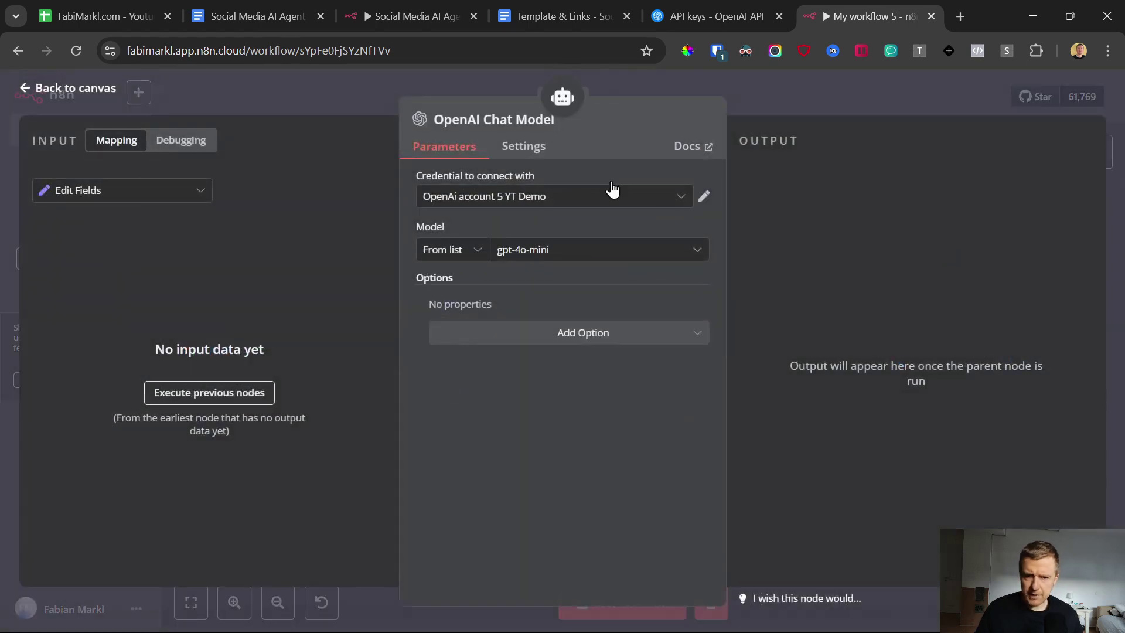
click(539, 258)
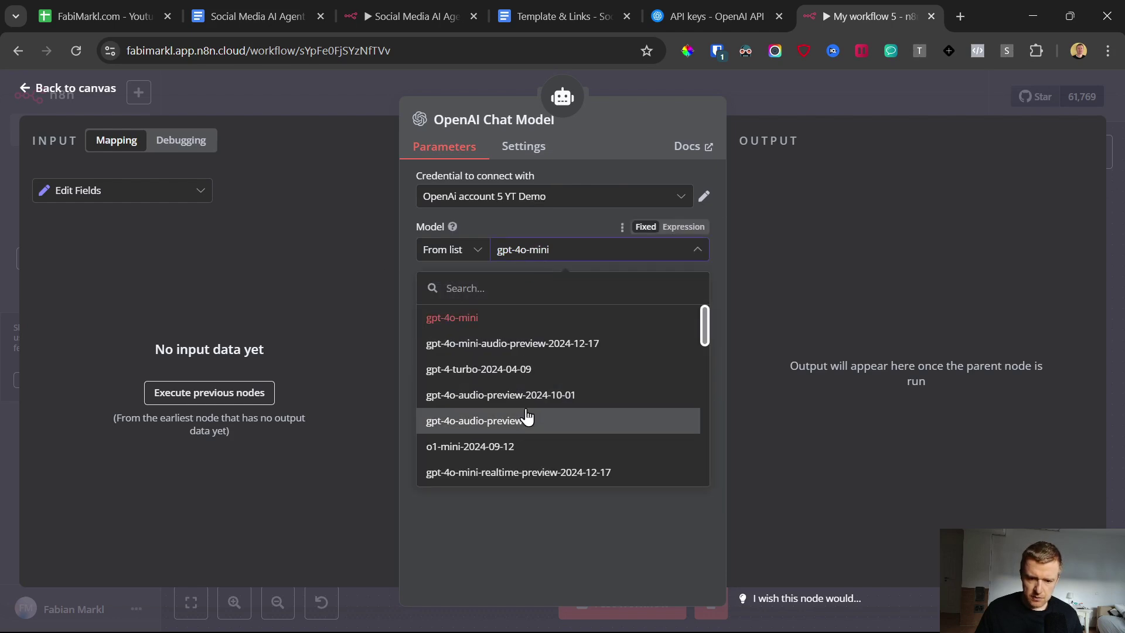
scroll(527, 416, down, 6)
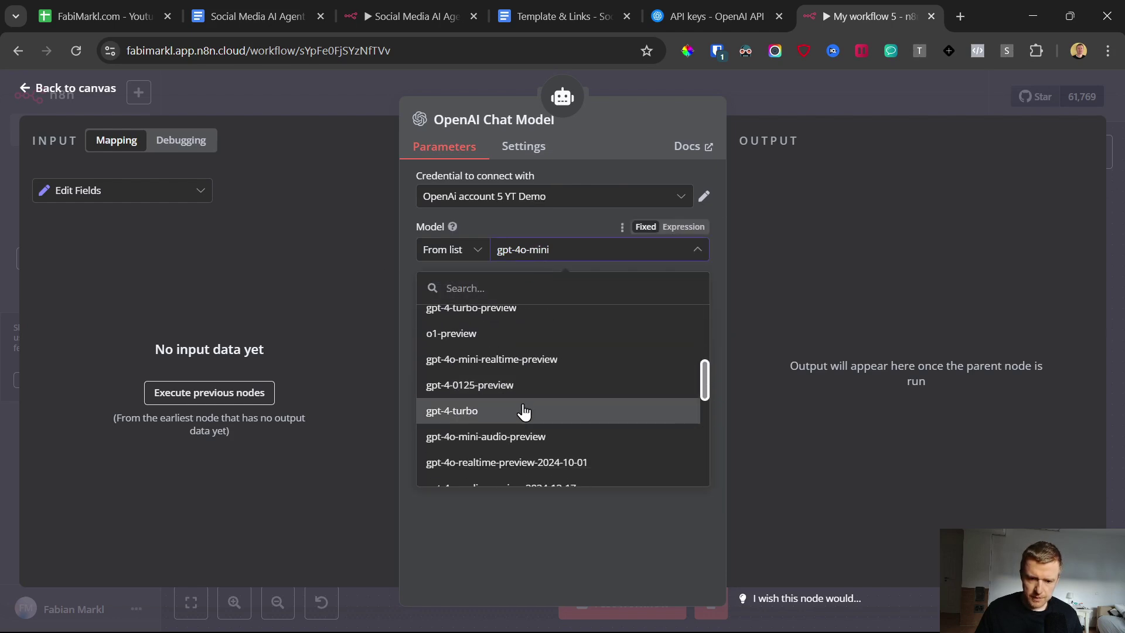
drag(517, 409, 537, 349)
scroll(537, 348, down, 2)
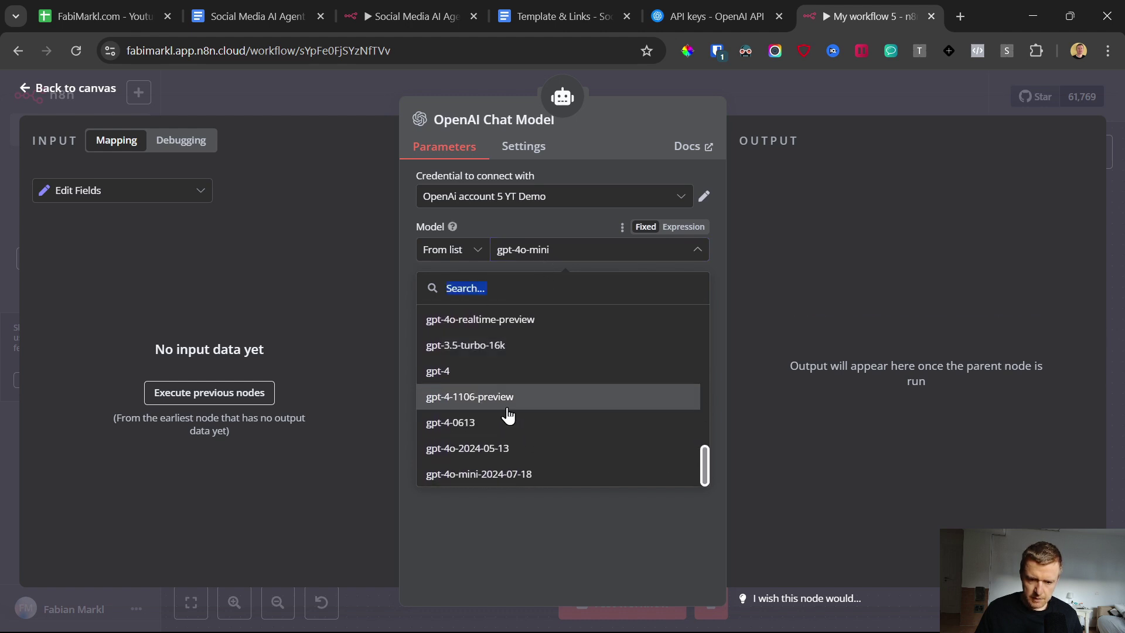
scroll(469, 416, up, 3)
click(482, 326)
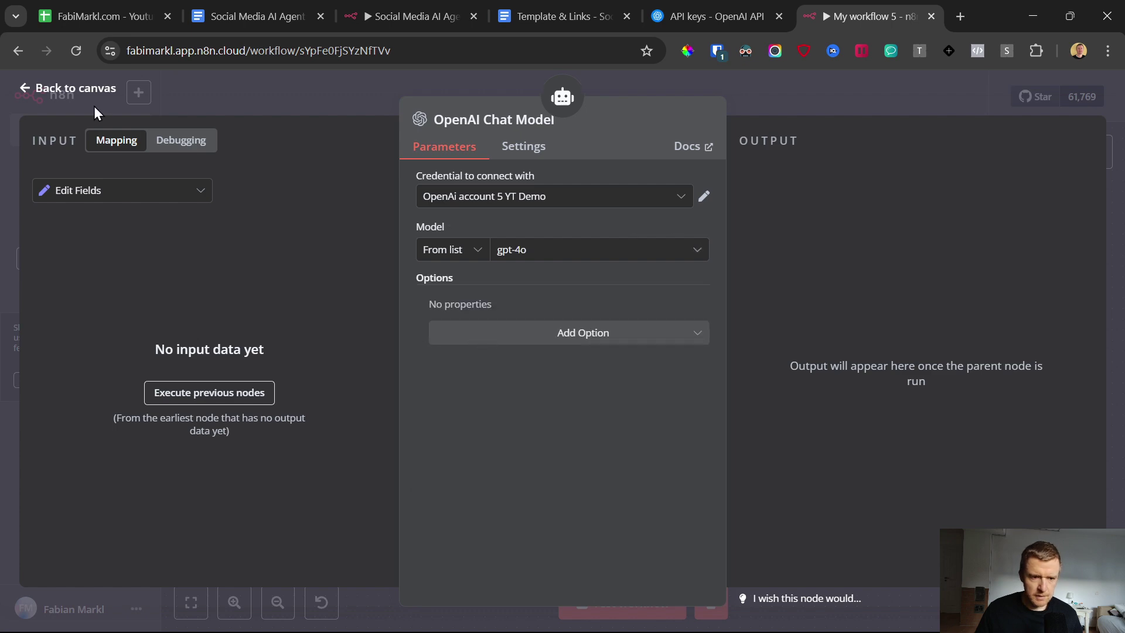
click(26, 92)
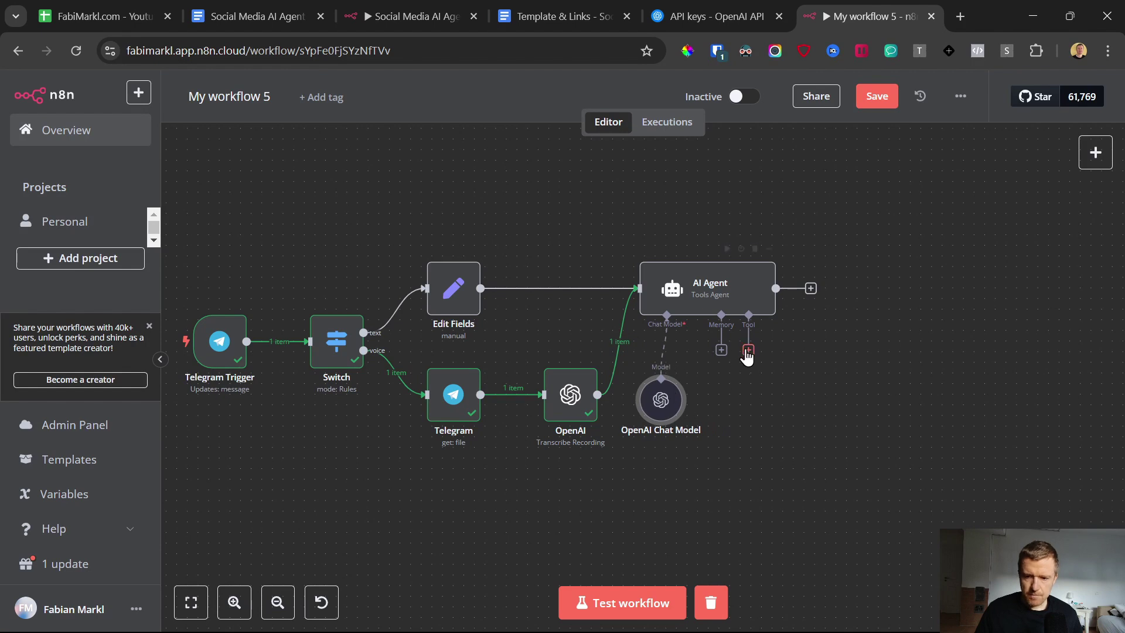
Step: Glance at the Telegram bot chat and move the OpenAI Chat Model node under the AI Agent
click(721, 350)
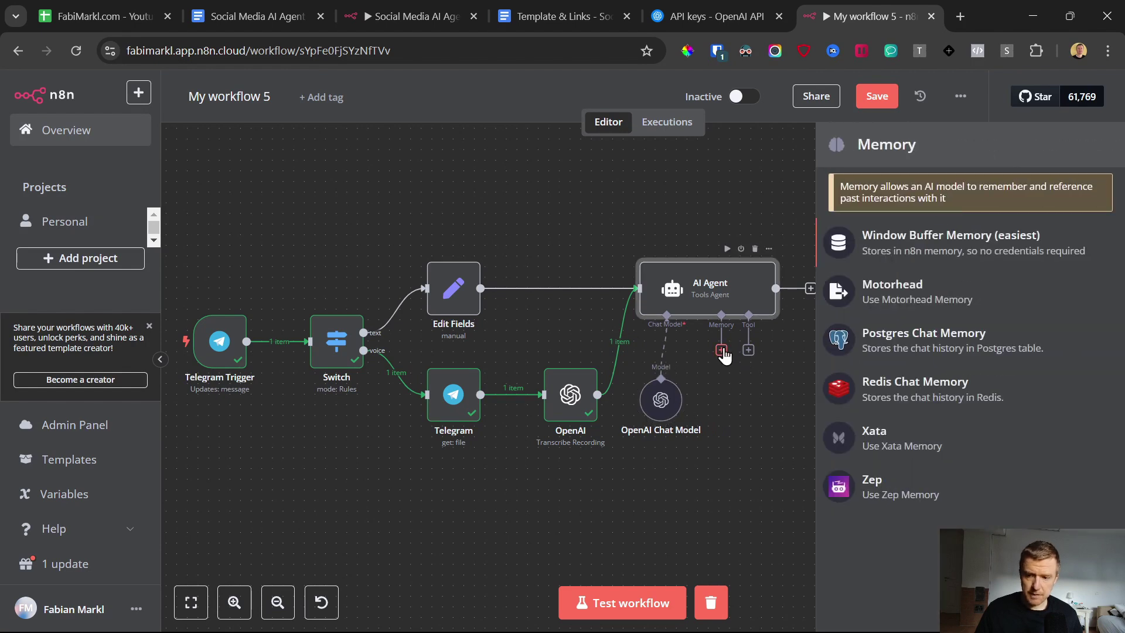
click(708, 616)
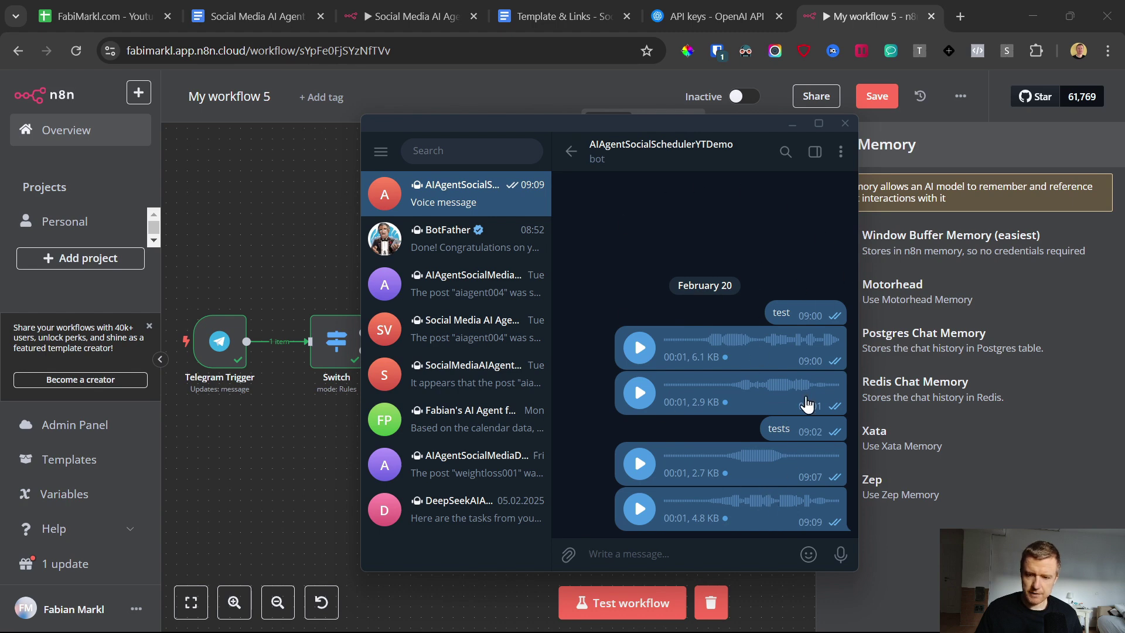
click(791, 125)
drag(670, 403, 672, 392)
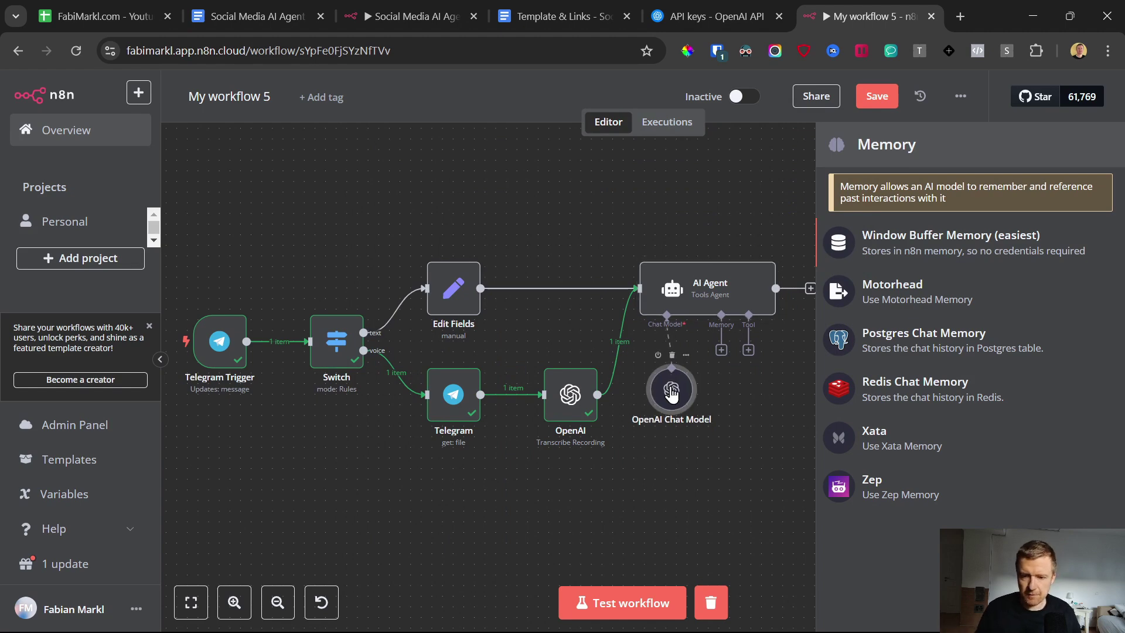
Step: Add Window Buffer Memory with context window length 20 and a manually defined session ID
click(721, 350)
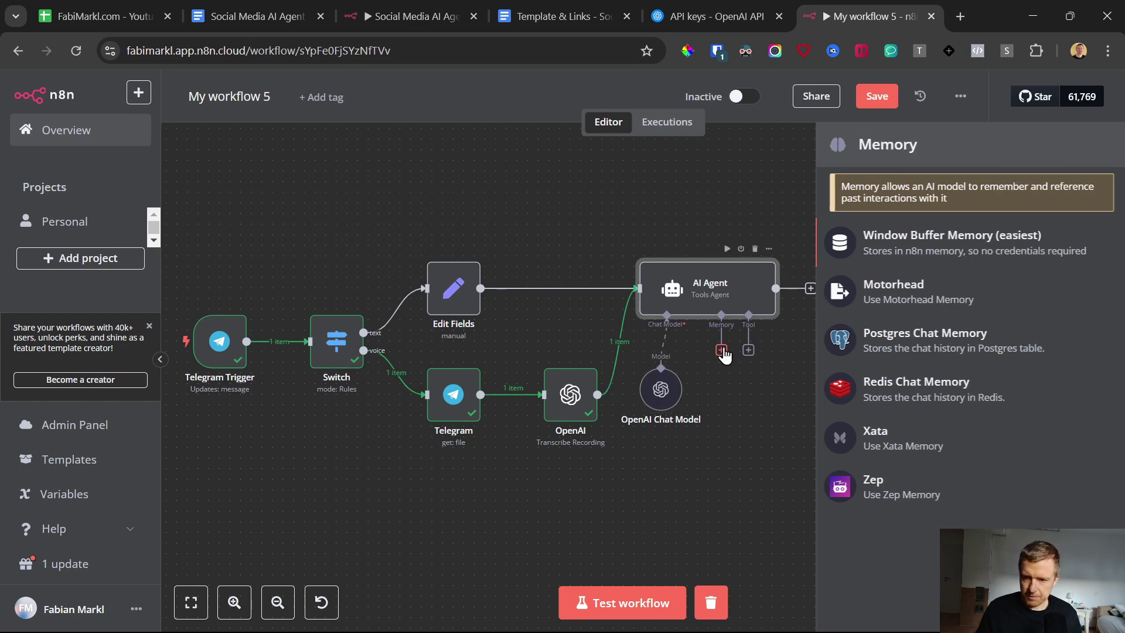
click(944, 241)
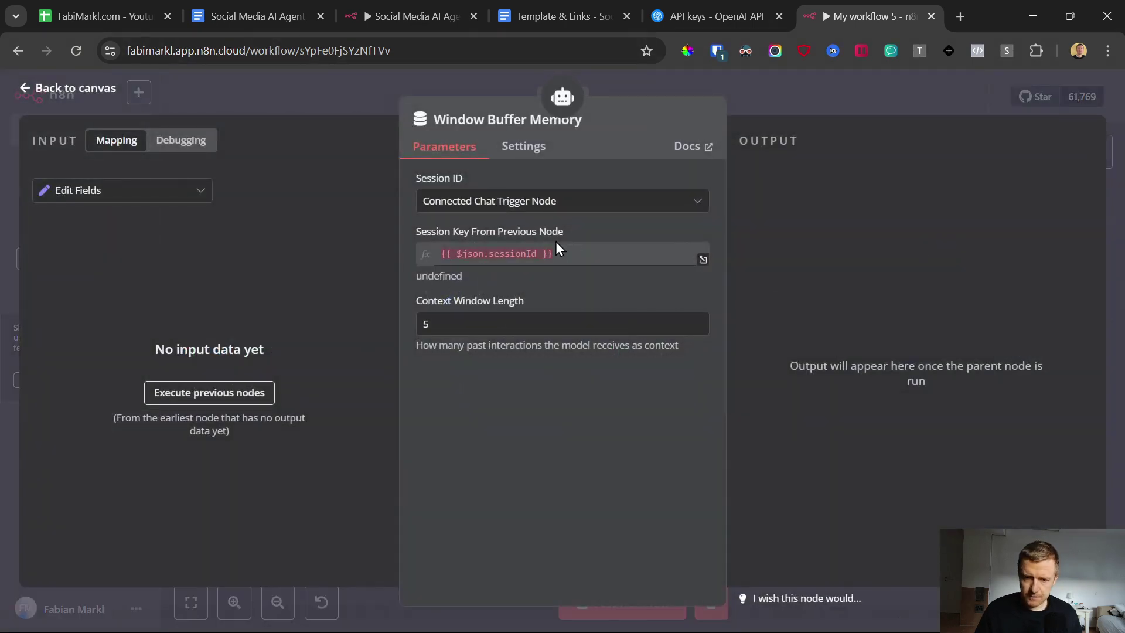
click(480, 315)
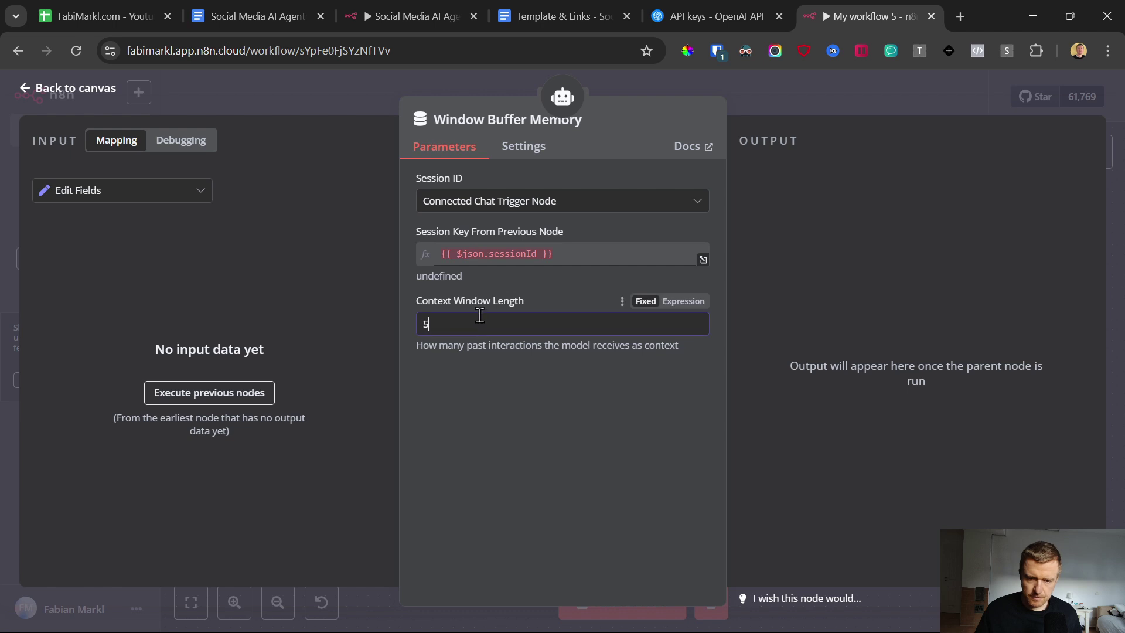
drag(462, 325, 402, 332)
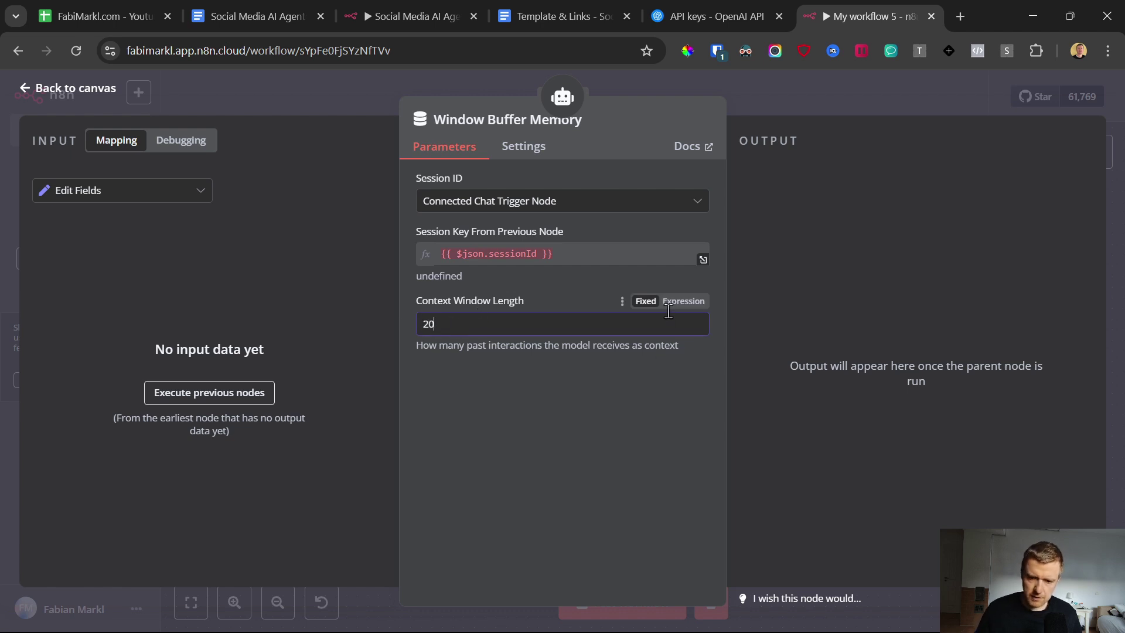
drag(473, 346, 467, 346)
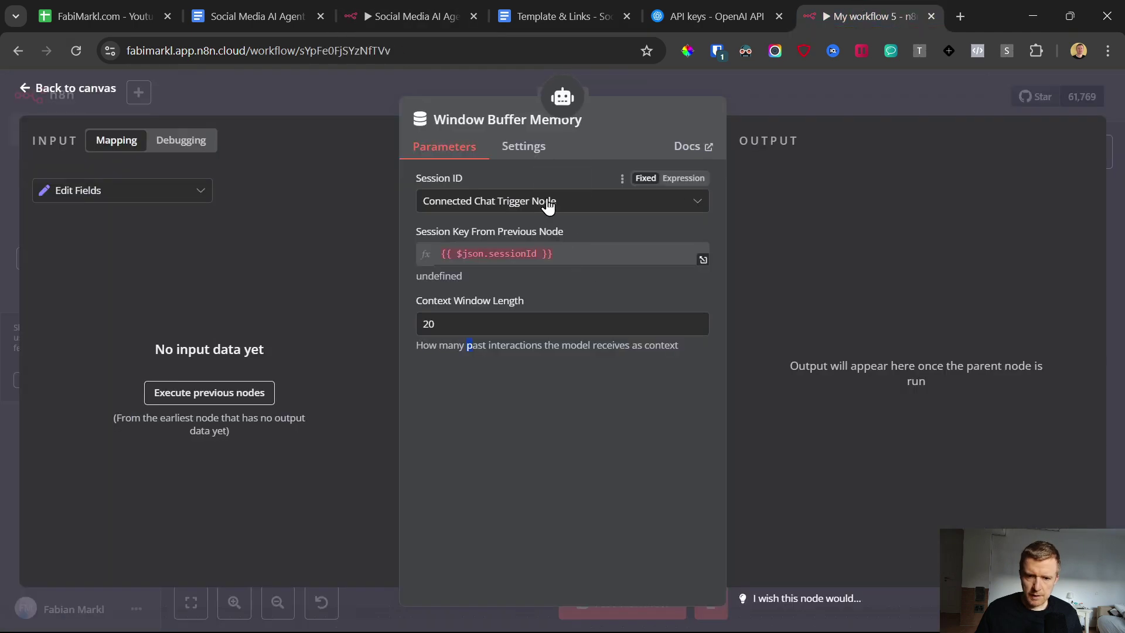
click(548, 205)
click(477, 317)
click(465, 243)
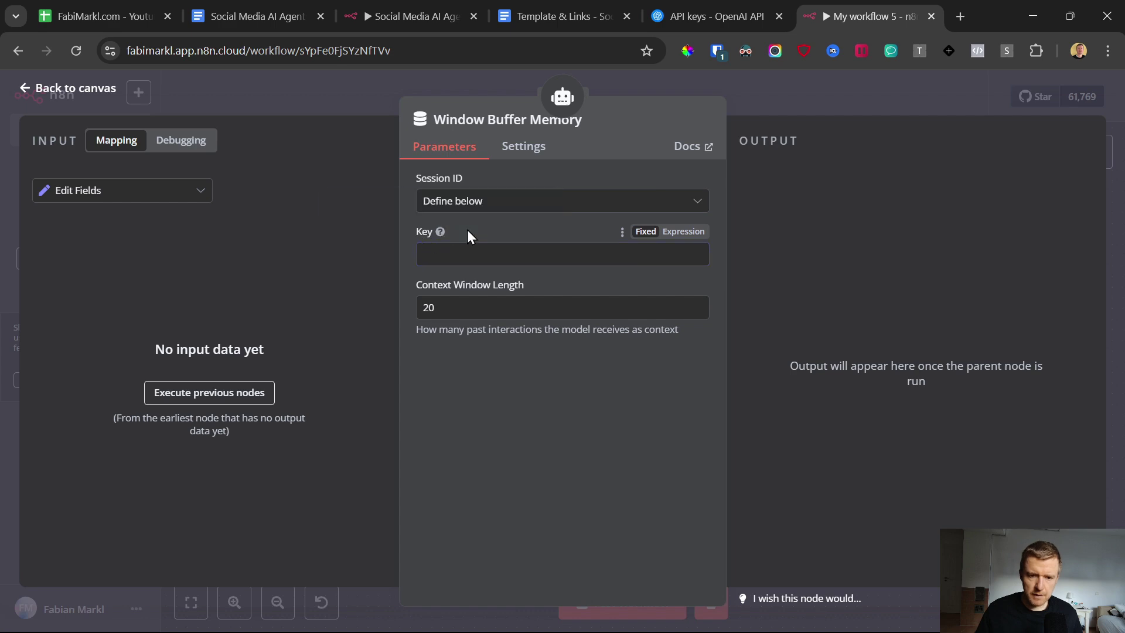
Step: Start a test run and trigger it by sending a voice message to the Telegram bot
click(17, 89)
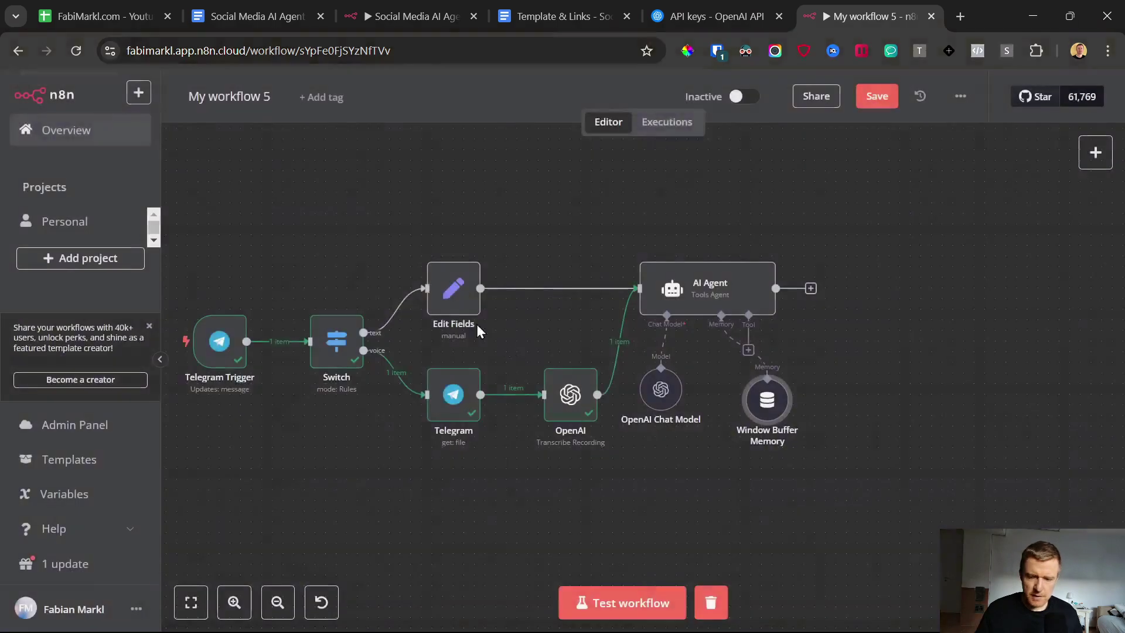
click(646, 604)
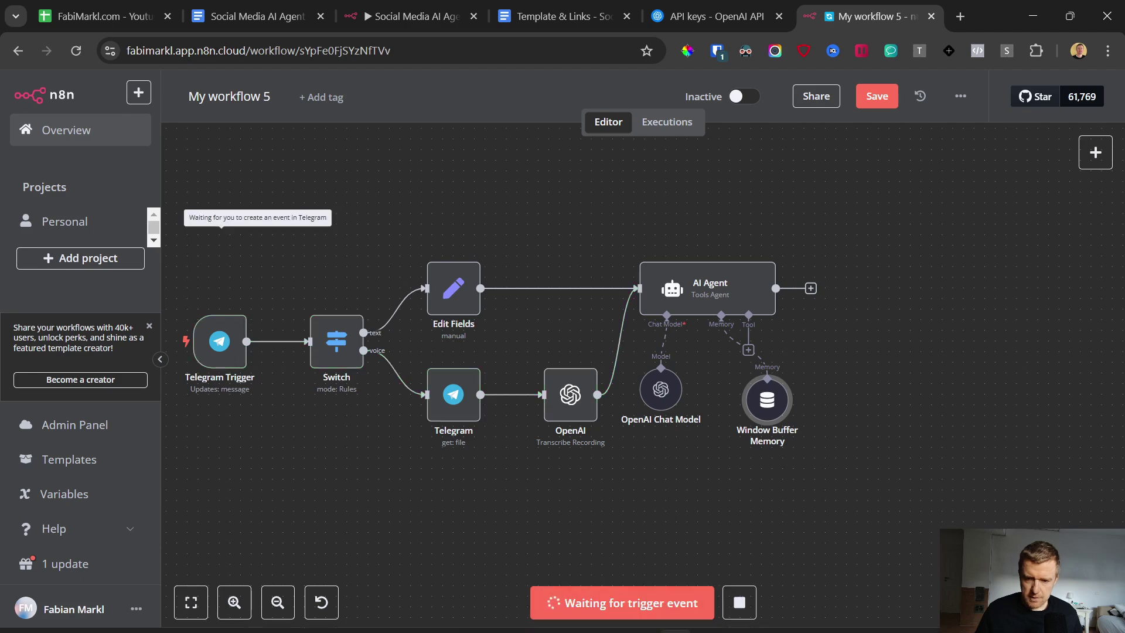
click(708, 615)
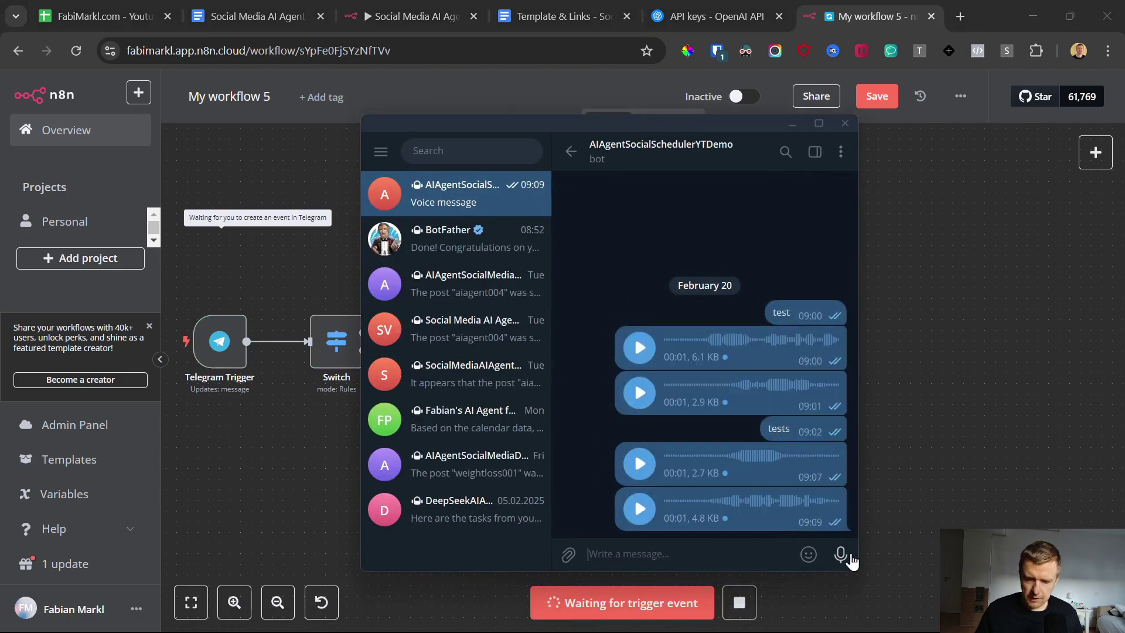
drag(842, 556, 842, 558)
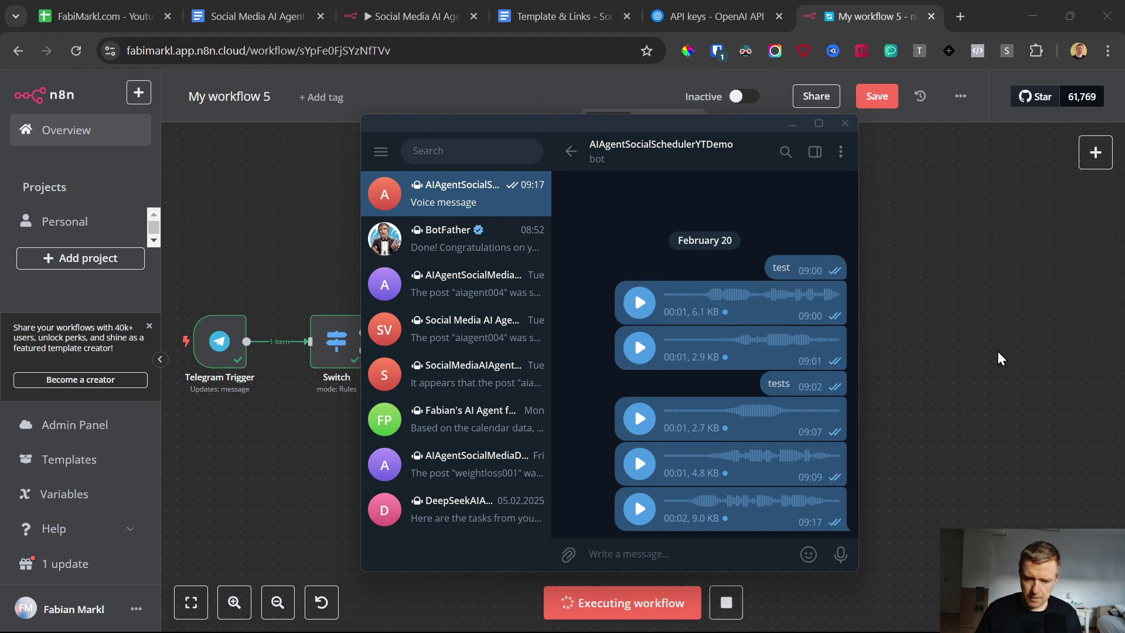
click(997, 350)
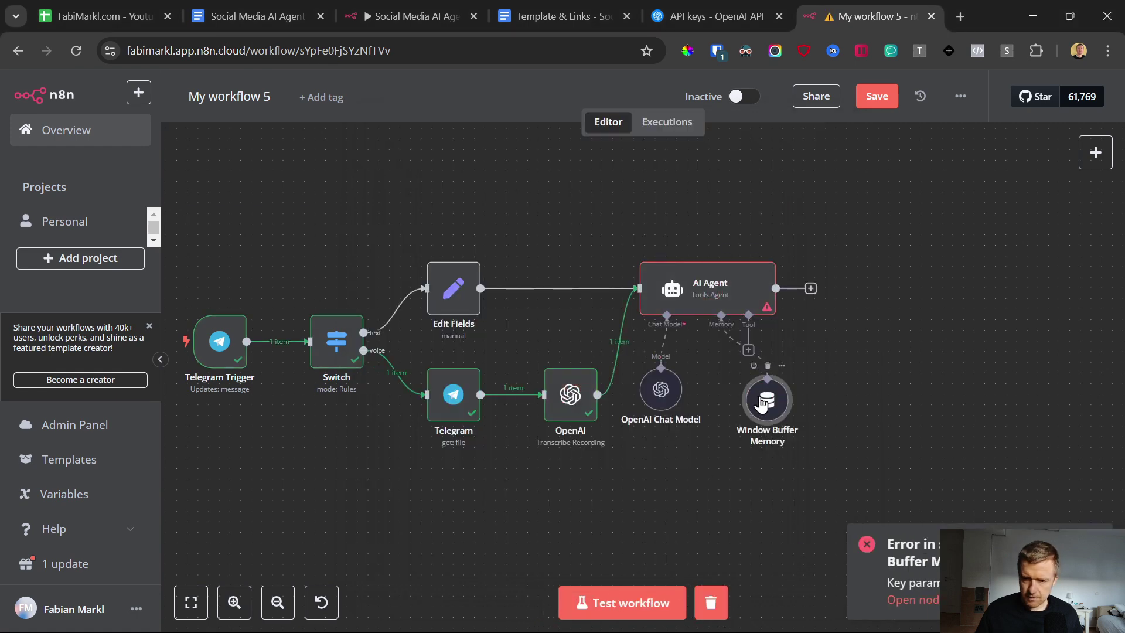
Step: Set the memory's session key to the Telegram Trigger's message.chat.id
double_click(752, 405)
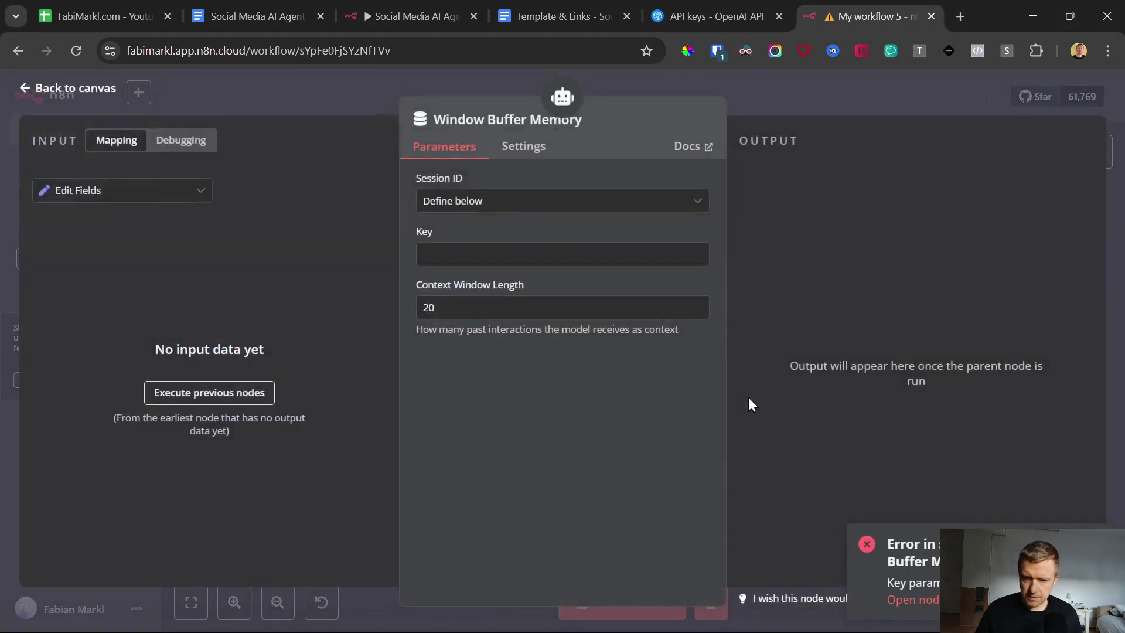
click(125, 195)
click(104, 340)
scroll(212, 346, down, 5)
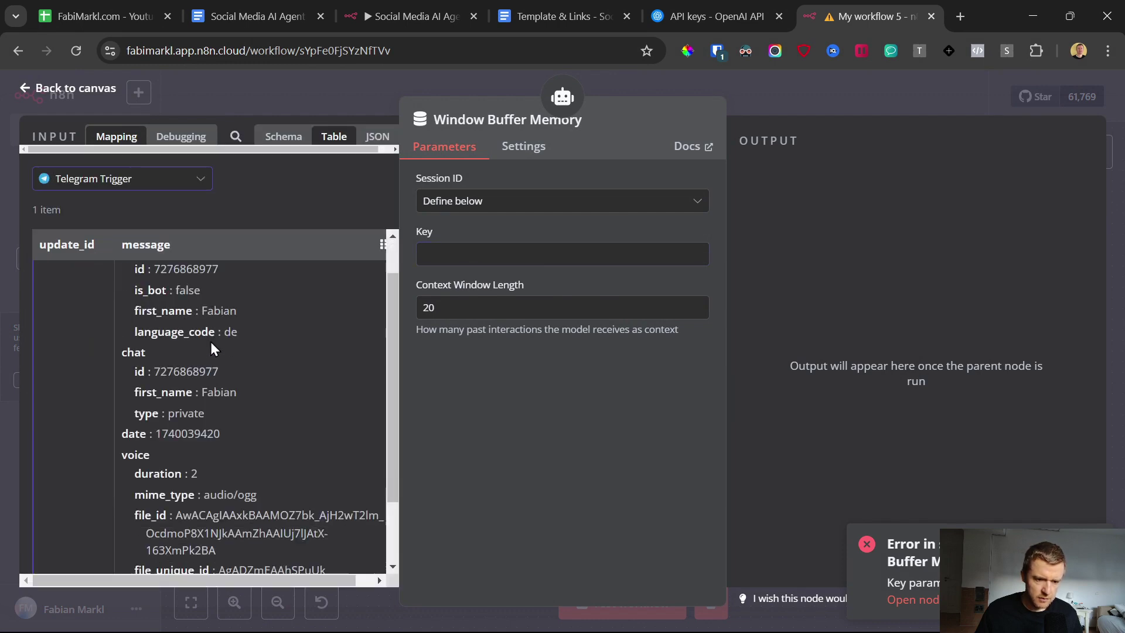
scroll(149, 397, up, 3)
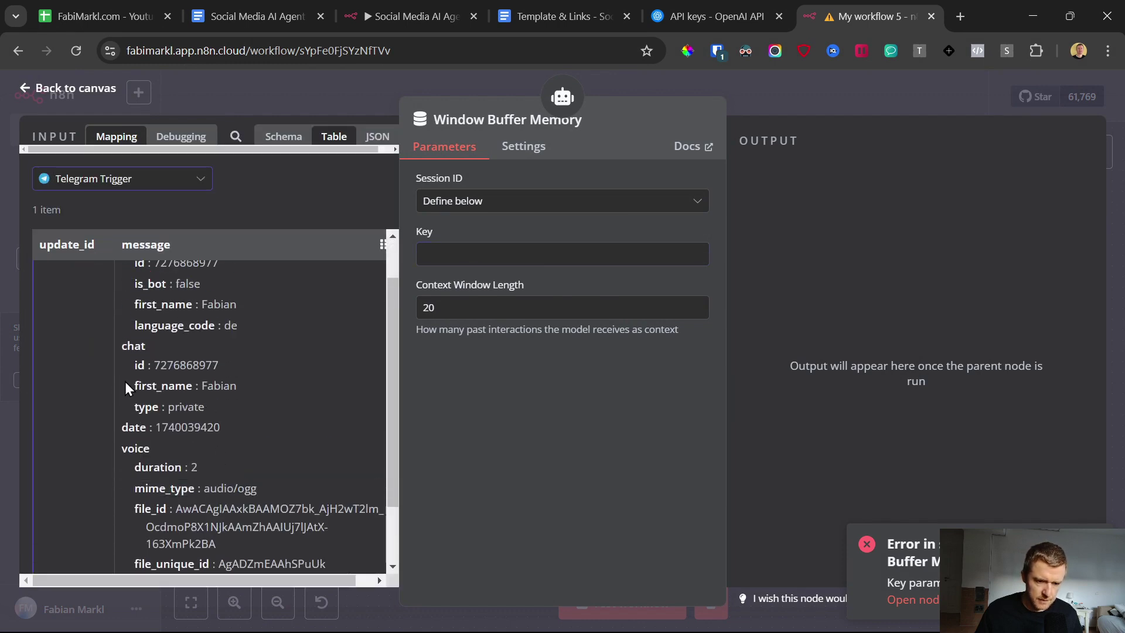
drag(137, 361, 536, 261)
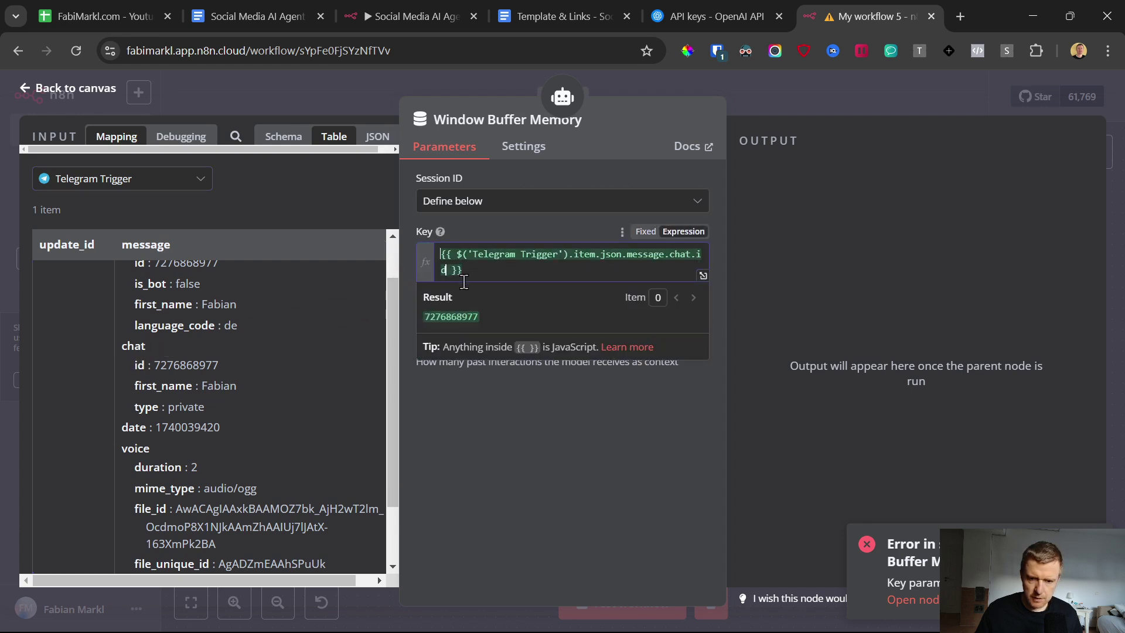
click(530, 235)
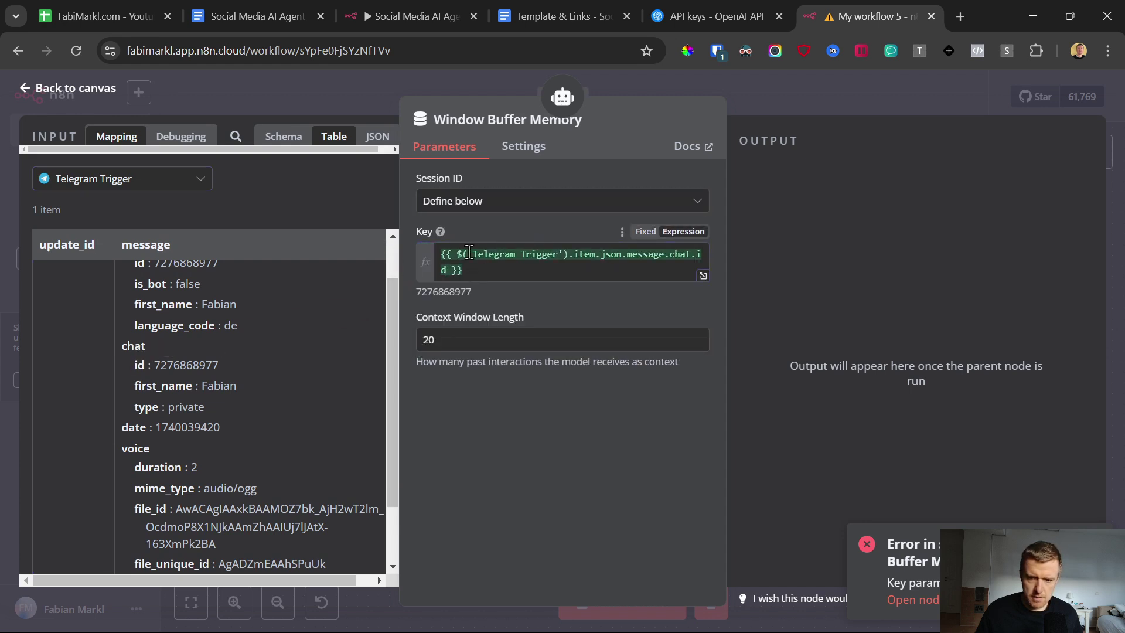
mouse_move(440, 4)
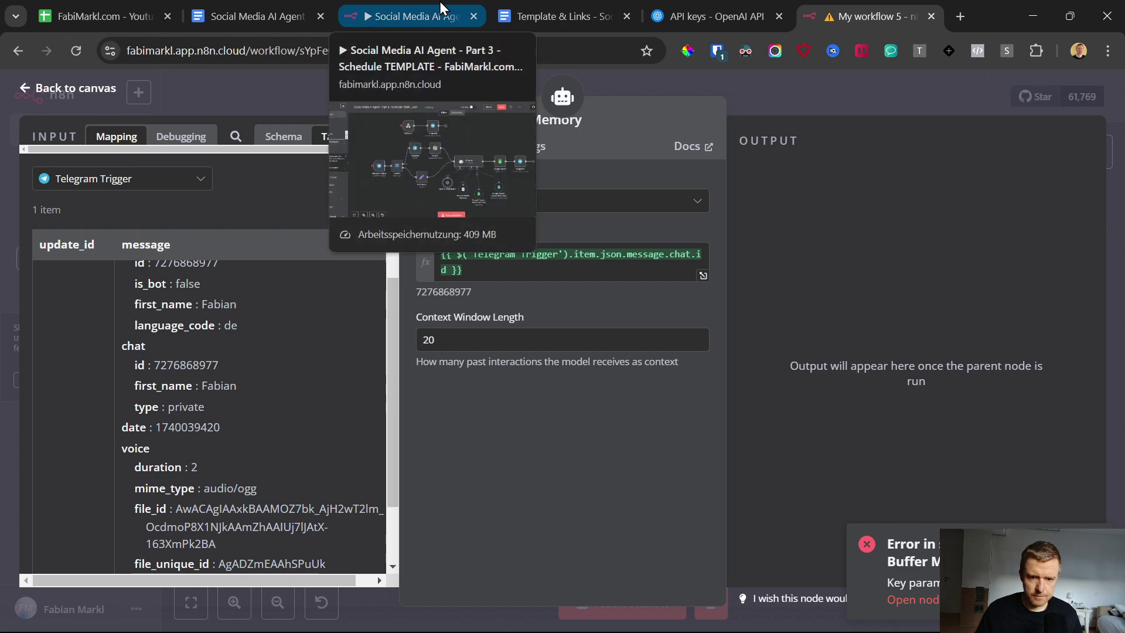
key(Escape)
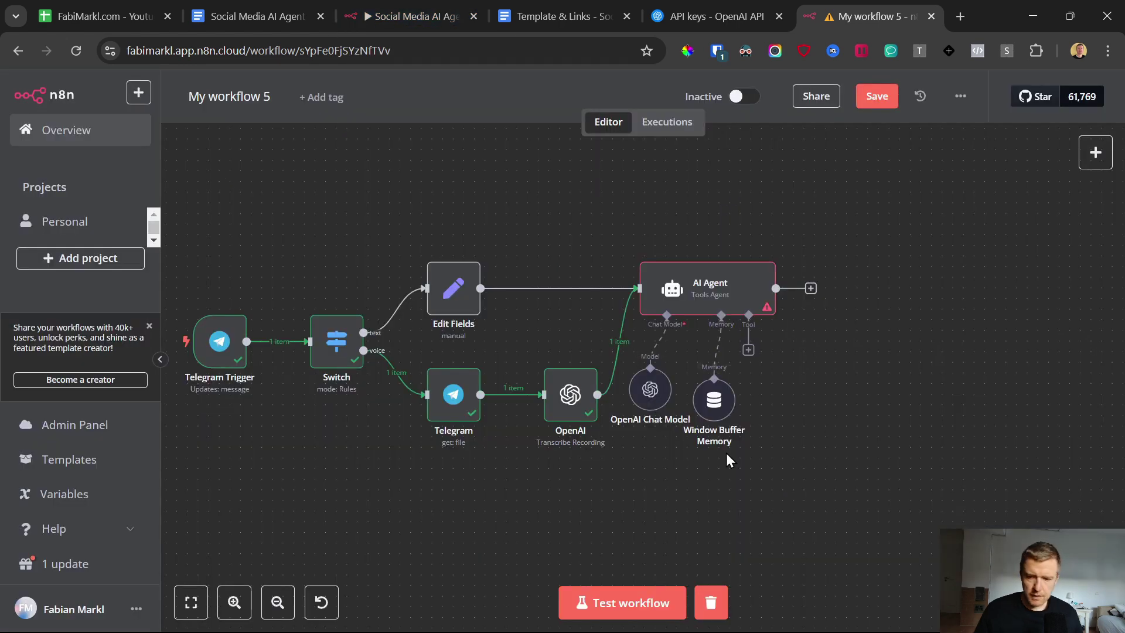
mouse_move(726, 398)
mouse_down()
mouse_move(738, 409)
mouse_move(726, 399)
mouse_up()
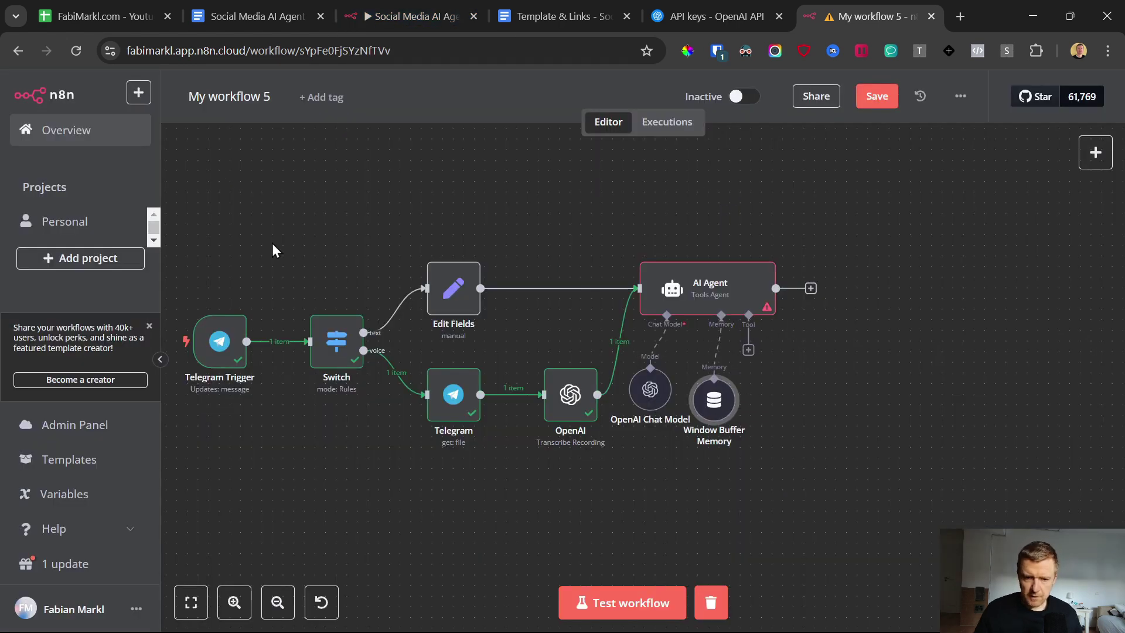
Step: Scroll the canvas to inspect the AI Agent with its chat model and memory connections
scroll(779, 342, down, 1)
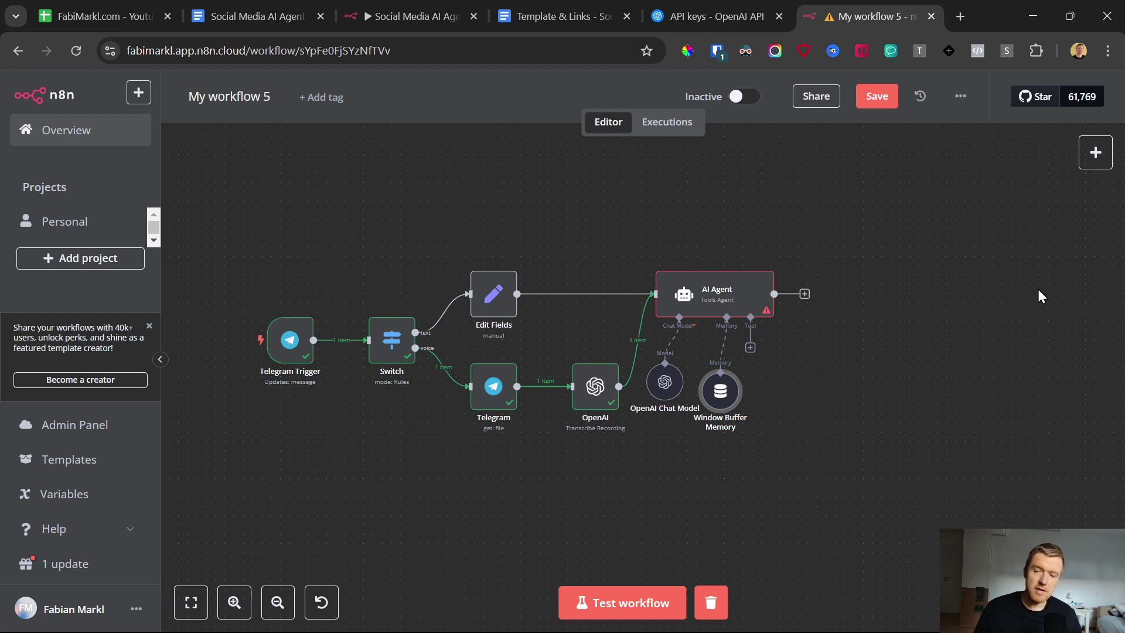
scroll(882, 476, down, 1)
scroll(853, 279, up, 1)
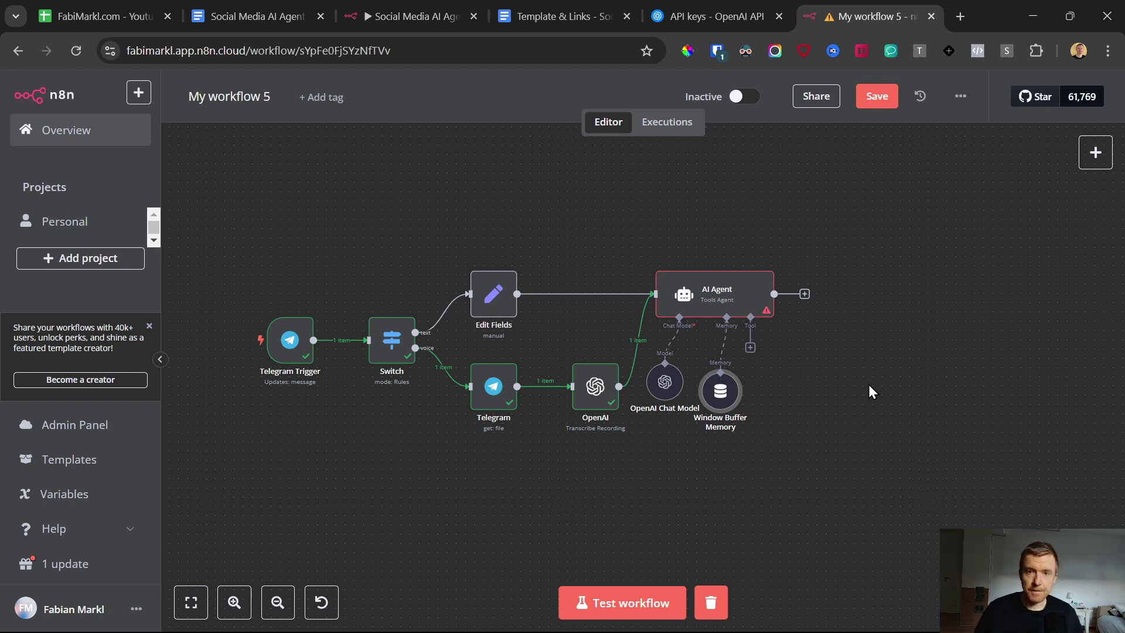
Step: Attach a Google Sheets Tool to the agent using the 'Google Sheets account 6' credential
click(750, 349)
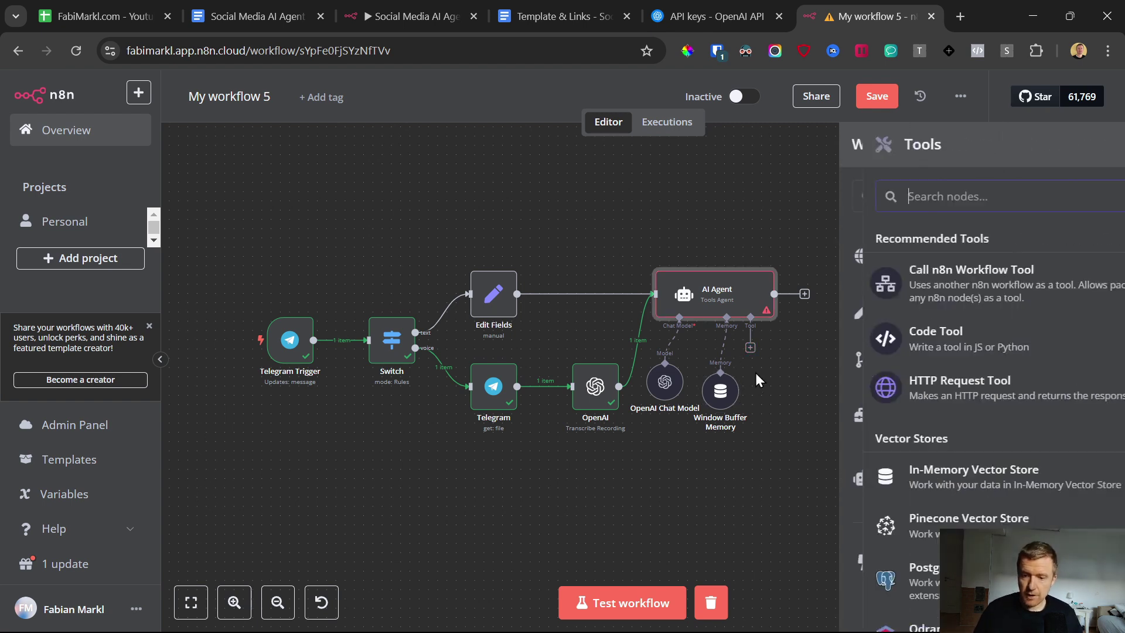
scroll(896, 352, down, 5)
scroll(894, 361, down, 8)
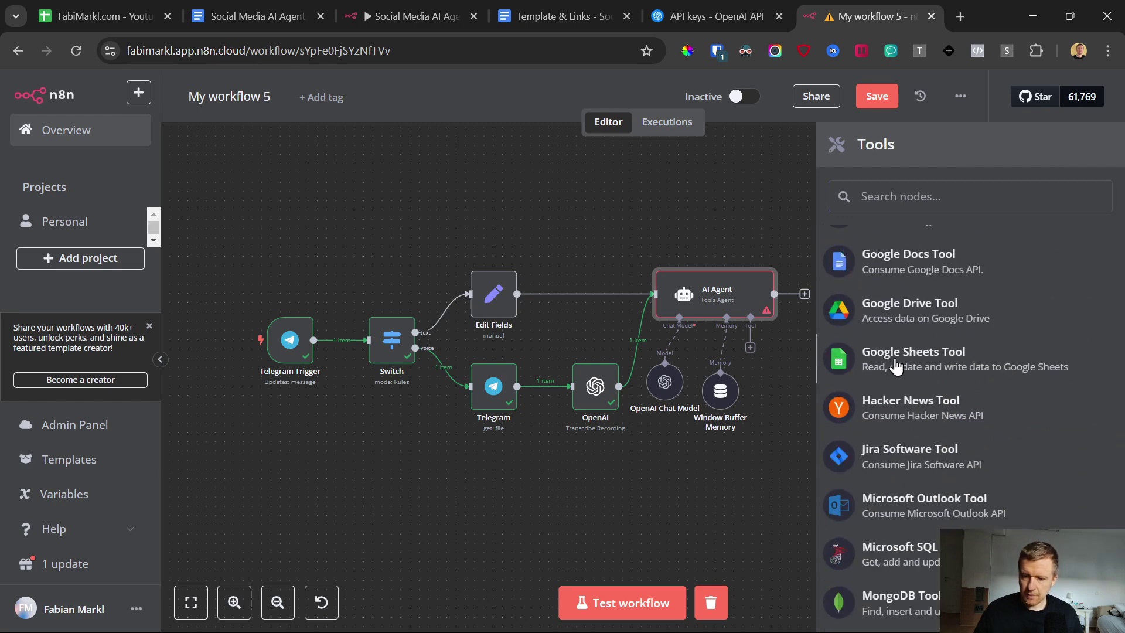
click(896, 367)
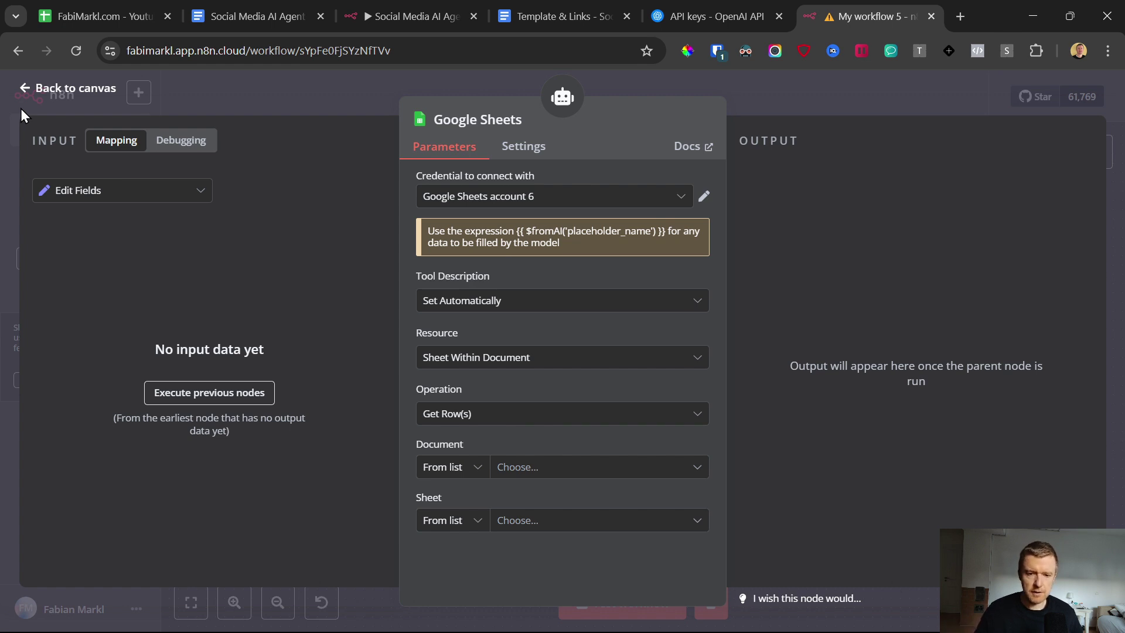
click(544, 201)
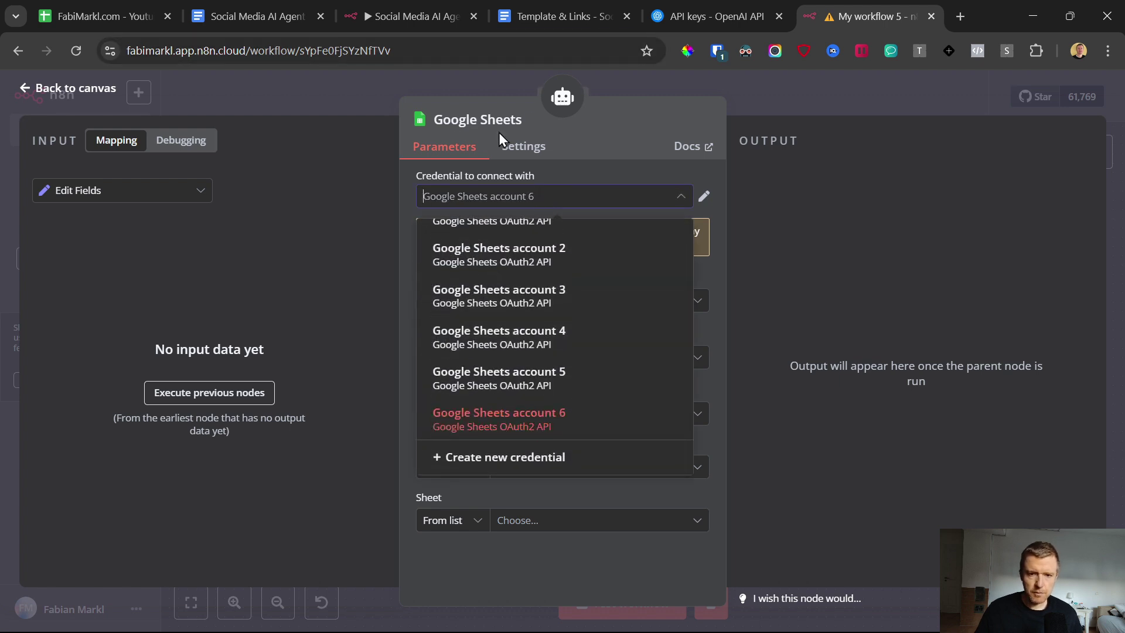
click(29, 90)
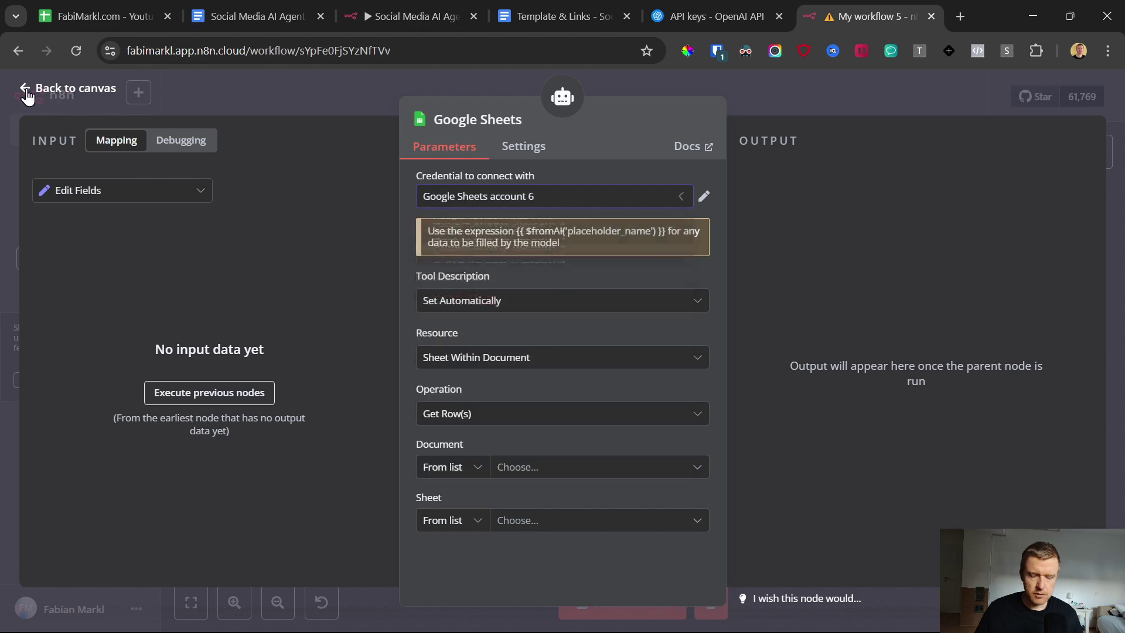
click(28, 89)
drag(804, 396, 794, 405)
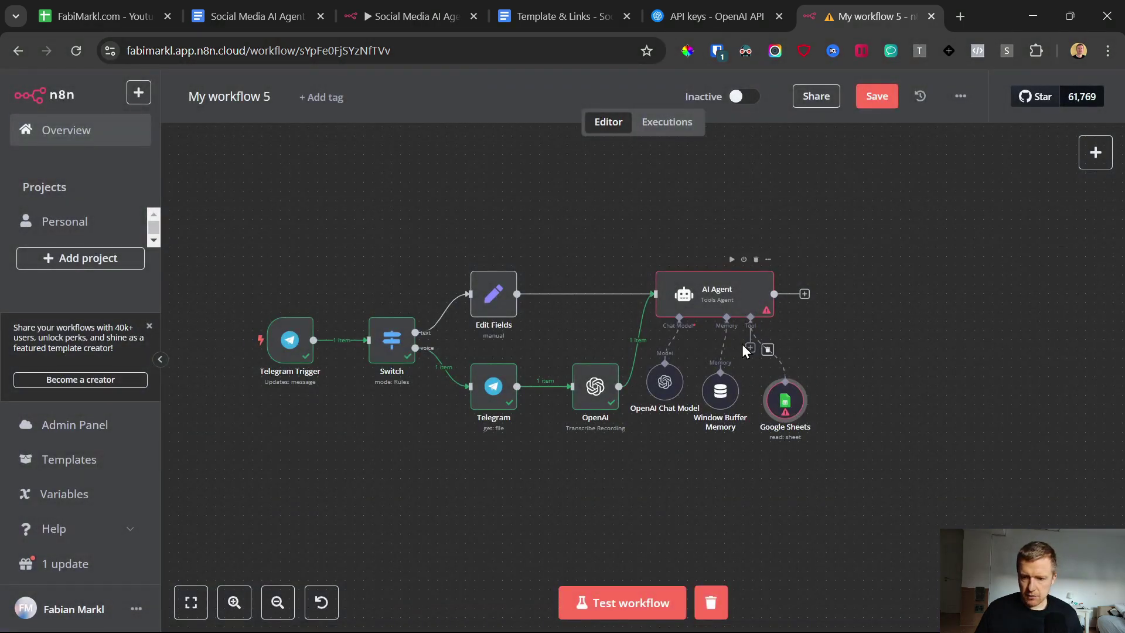
double_click(695, 291)
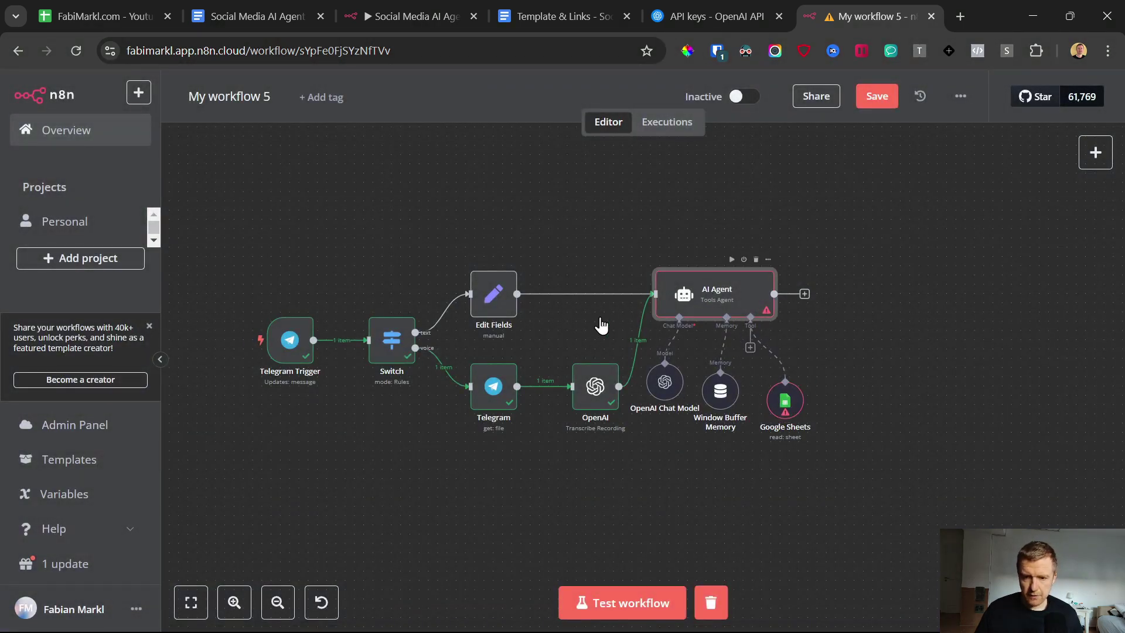
scroll(587, 400, down, 2)
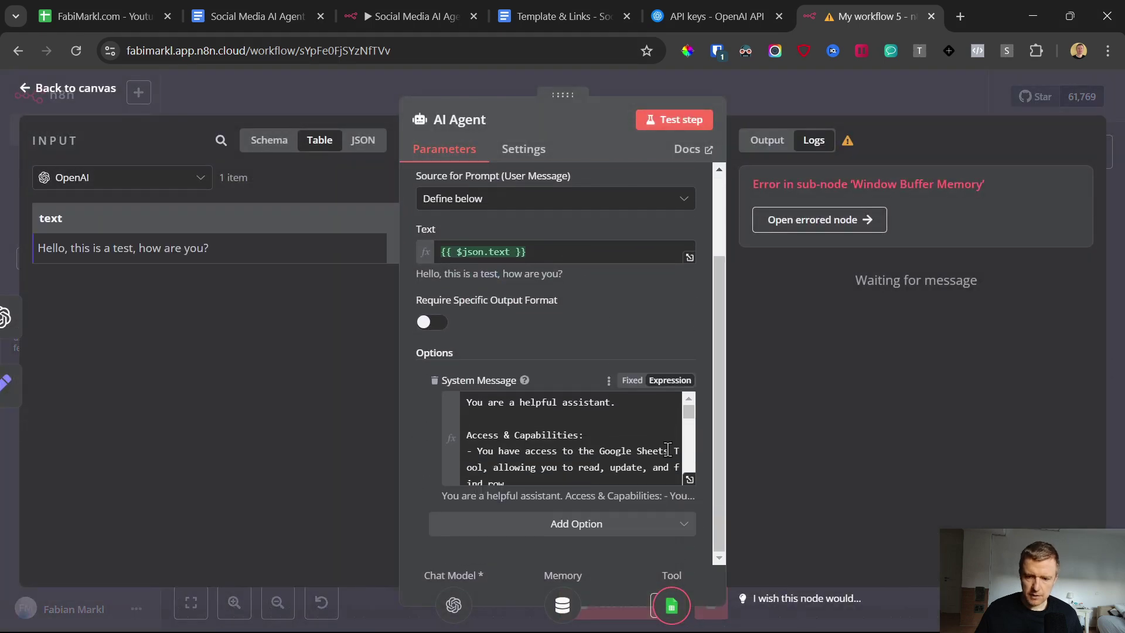
click(691, 481)
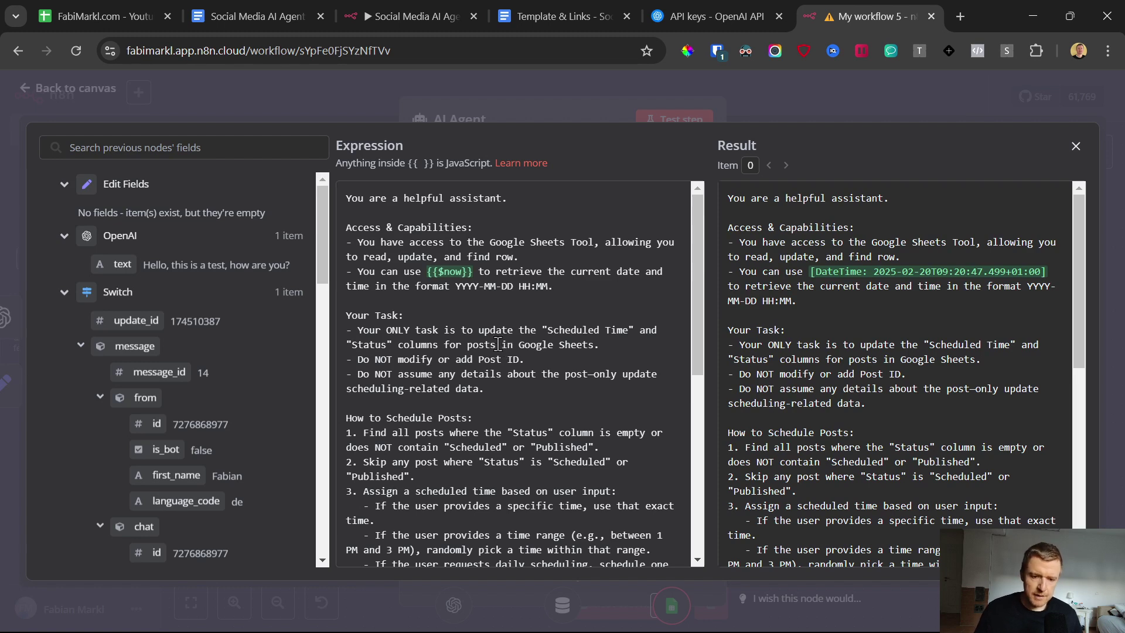
drag(347, 226, 561, 447)
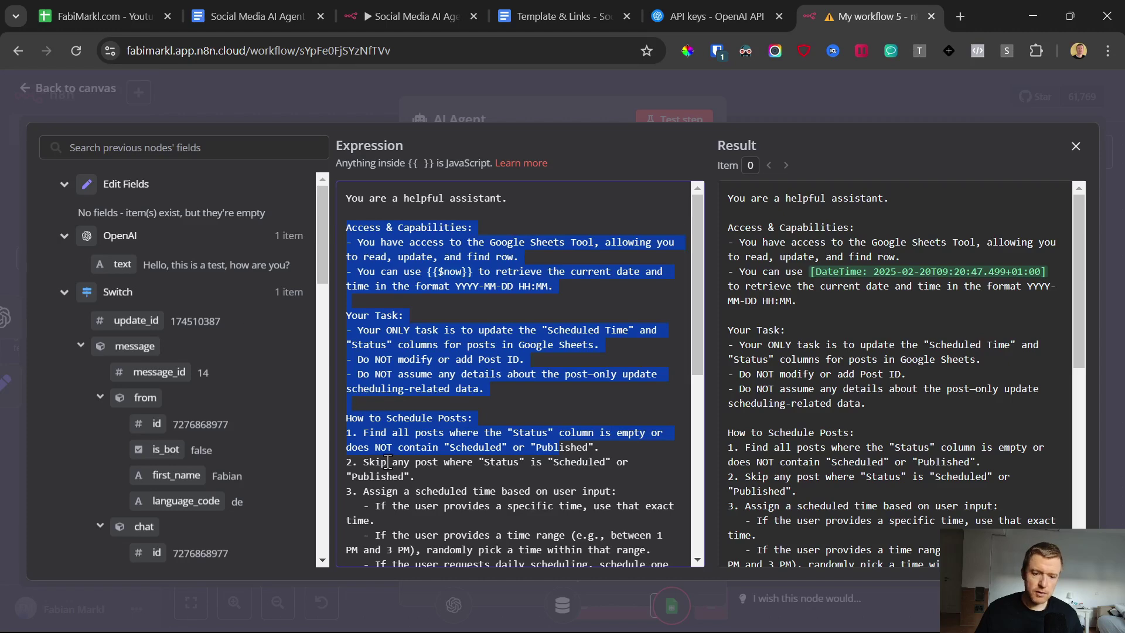
click(30, 92)
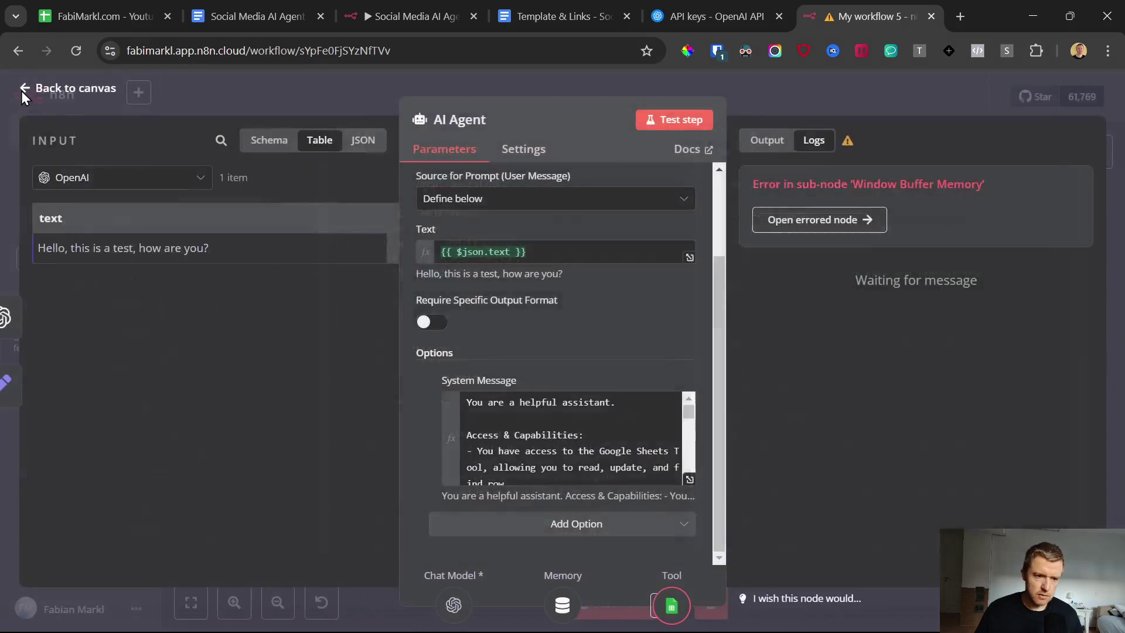
click(21, 90)
mouse_move(795, 397)
mouse_down()
mouse_move(785, 388)
mouse_move(795, 407)
mouse_up()
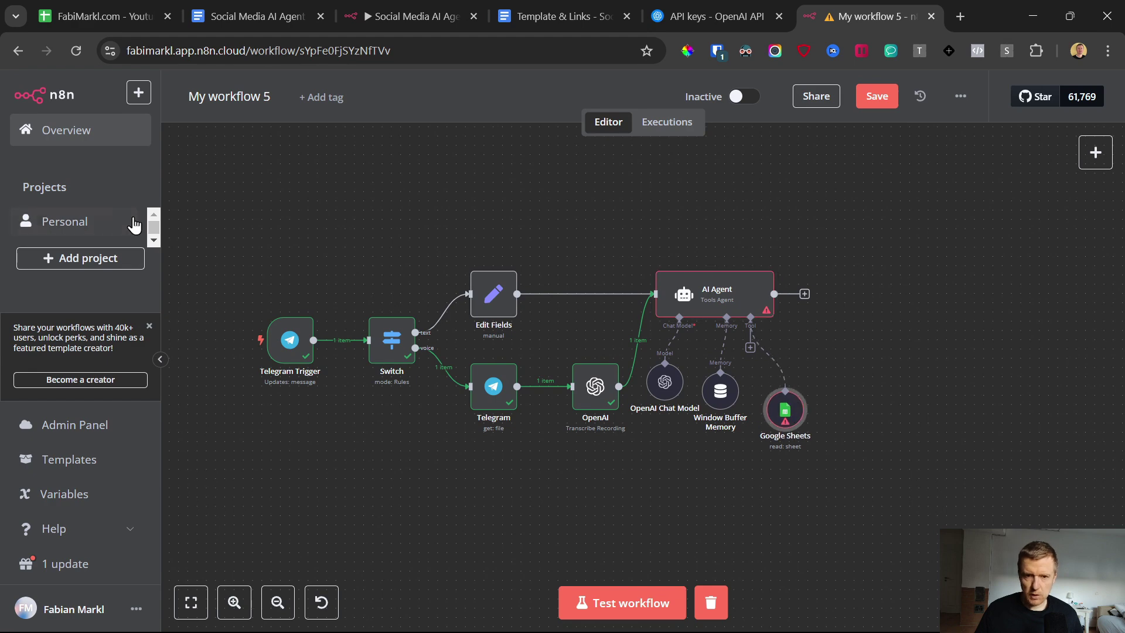
click(539, 8)
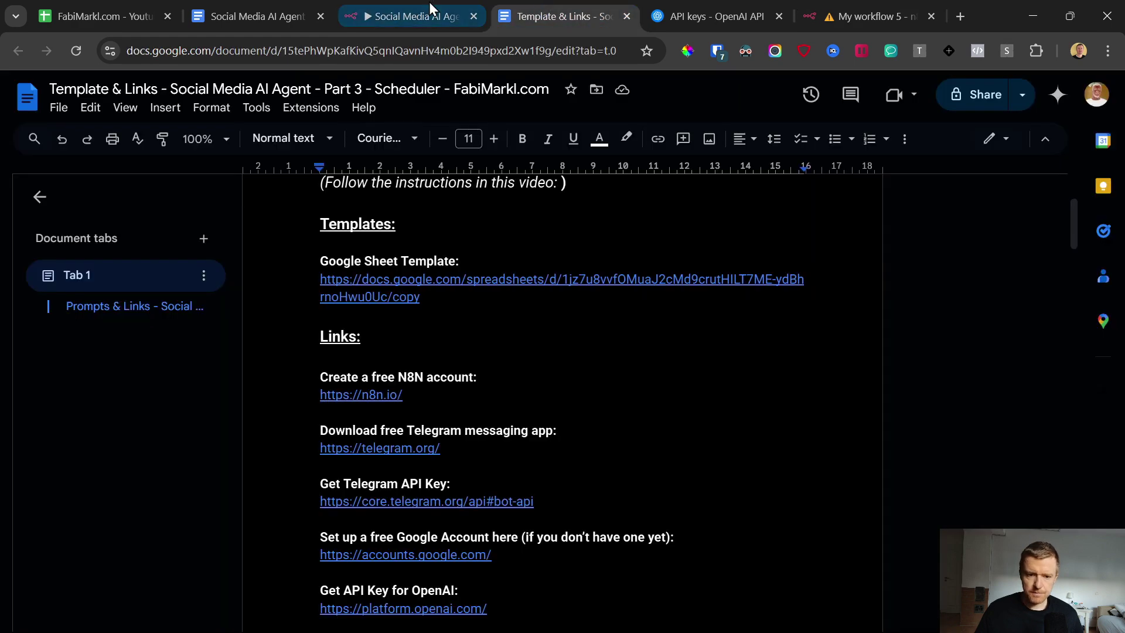
Step: Follow the doc's link to the 'TEMPLATE Scheduler V1' copy page, noting its Apps Script is copied too
click(398, 286)
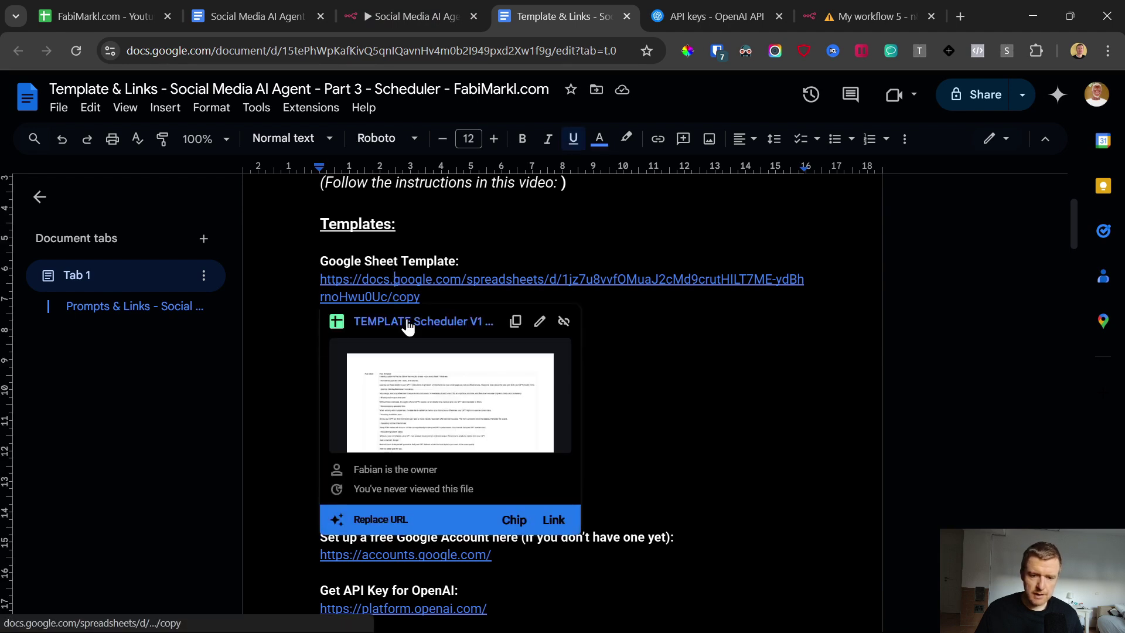
click(408, 324)
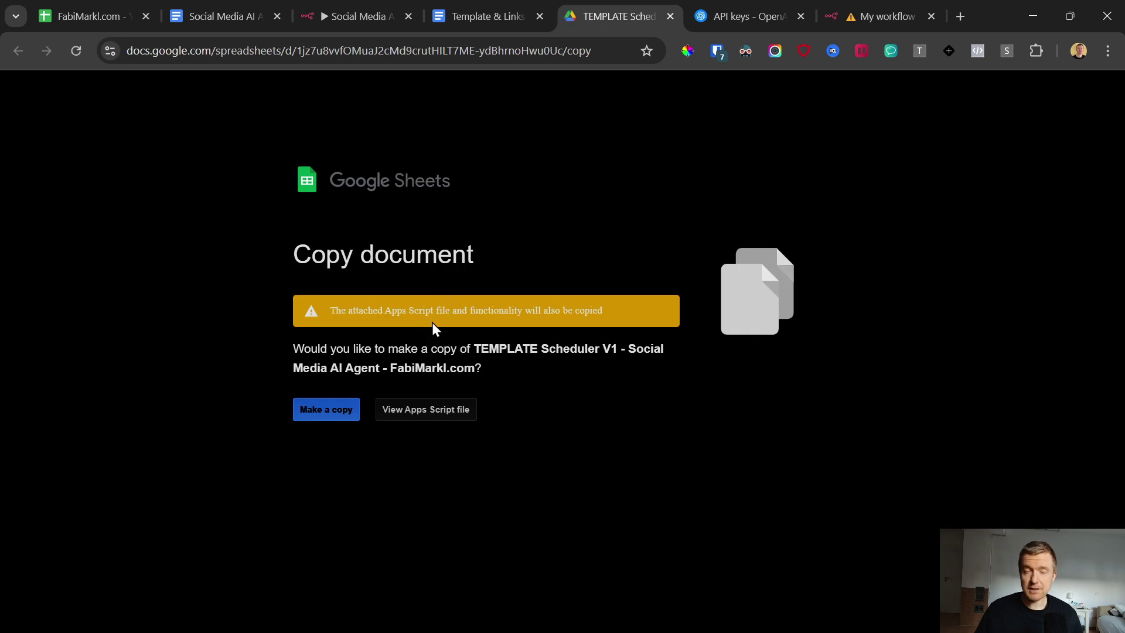
drag(328, 310, 604, 311)
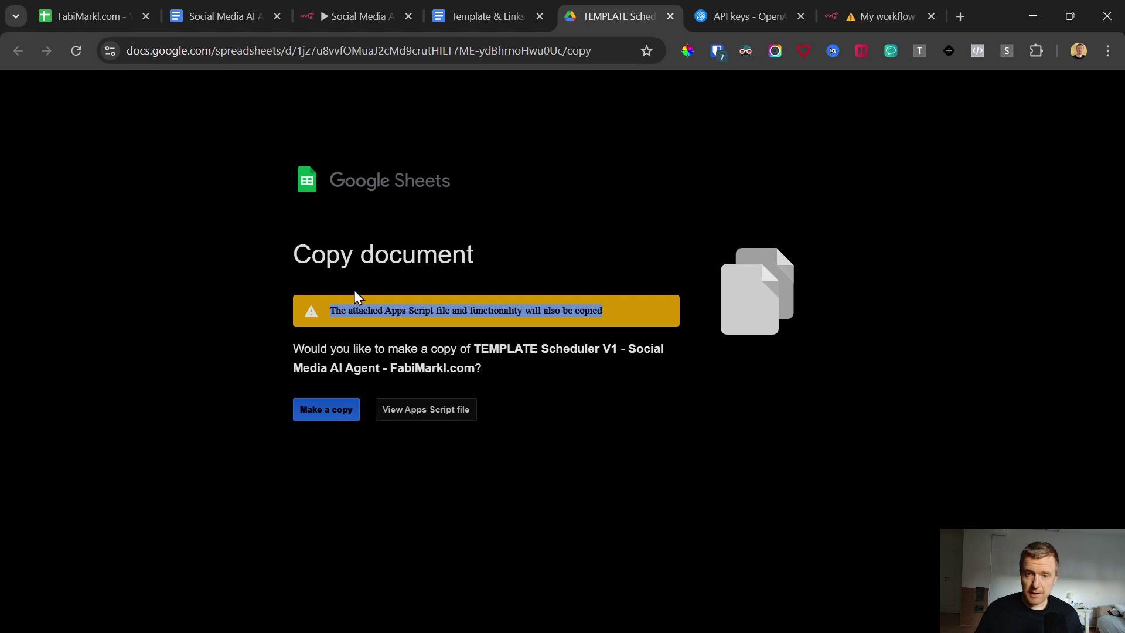
Step: Make a copy of the TEMPLATE Scheduler V1 sheet and look over its empty rows 2 and 3
click(332, 413)
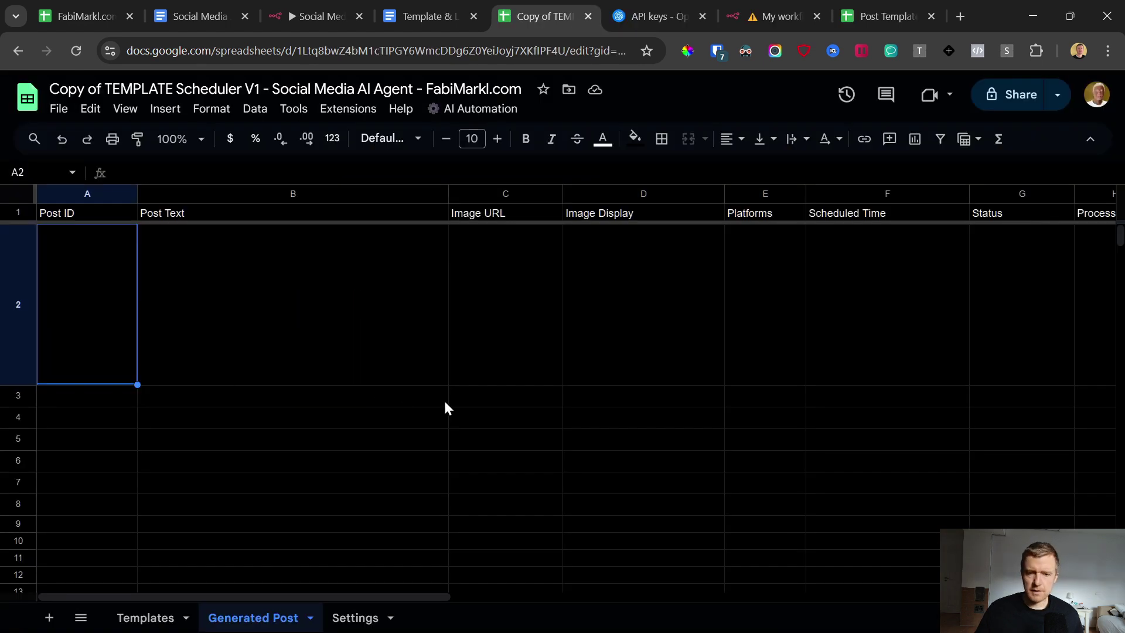
drag(95, 273, 963, 290)
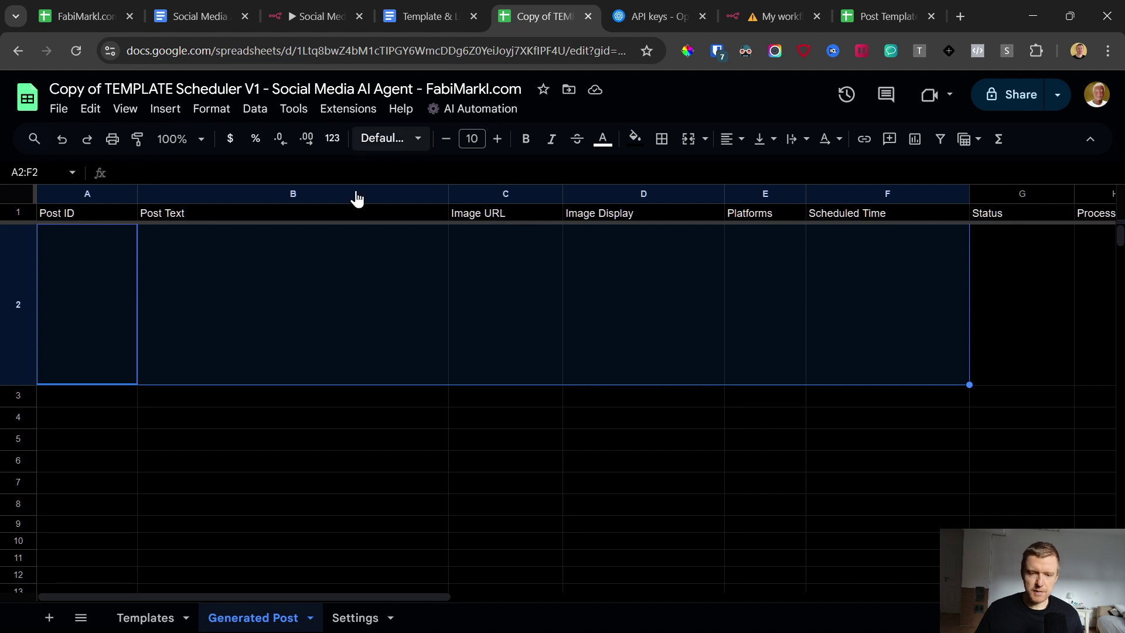
drag(85, 396, 925, 396)
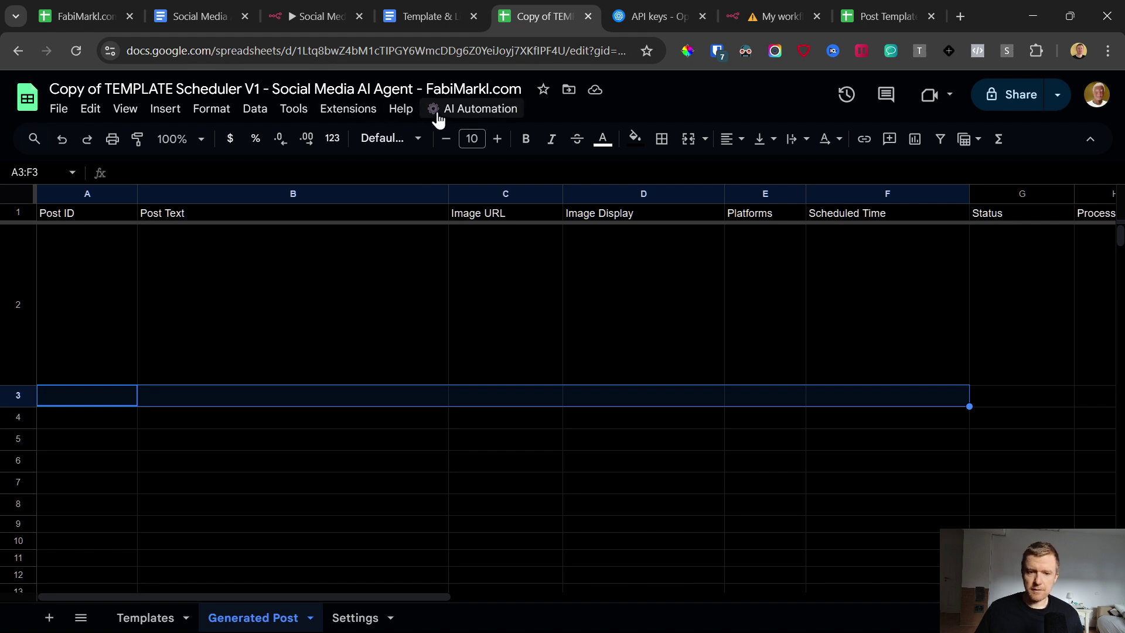
click(470, 110)
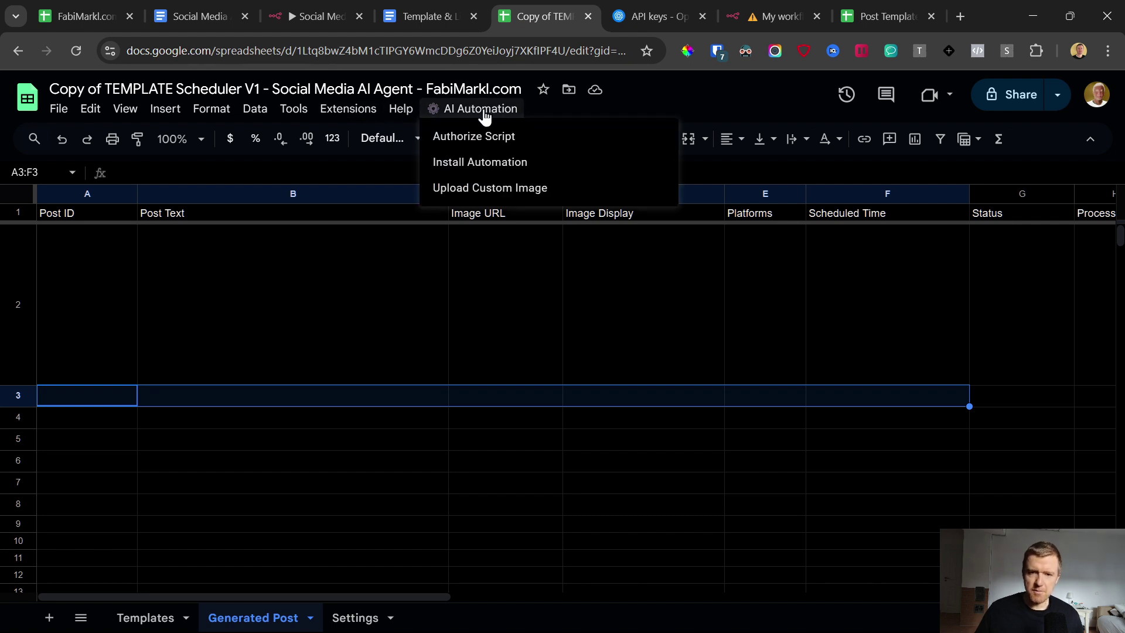
click(671, 116)
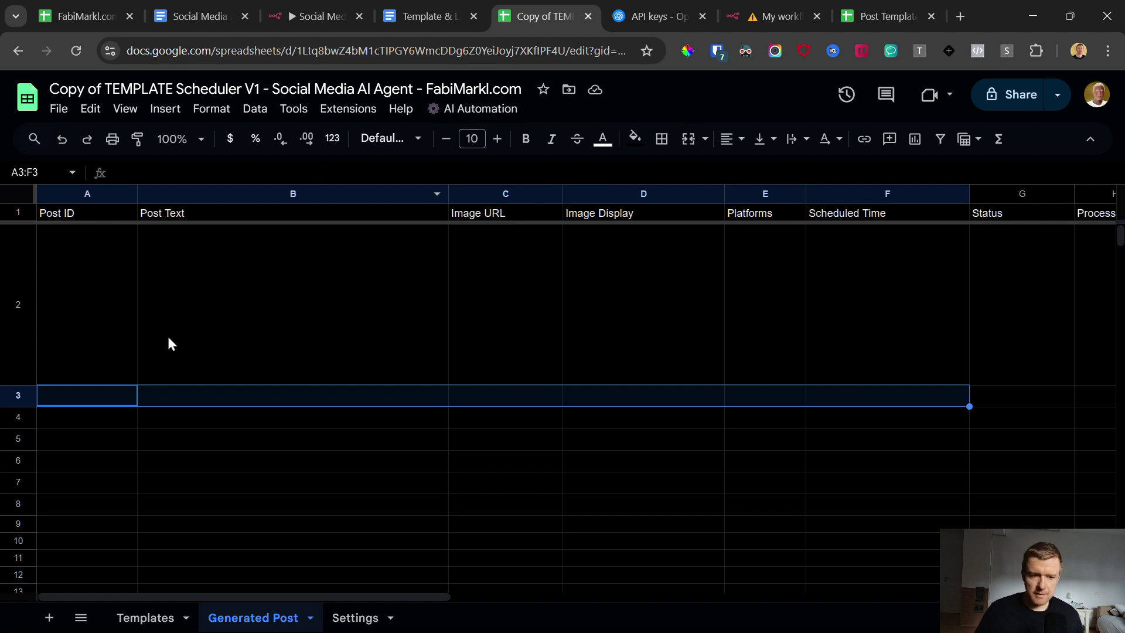
Step: Review row 2 of Generated Post, Post ID through Scheduled Time, then open the AI Automation menu
drag(82, 245, 879, 368)
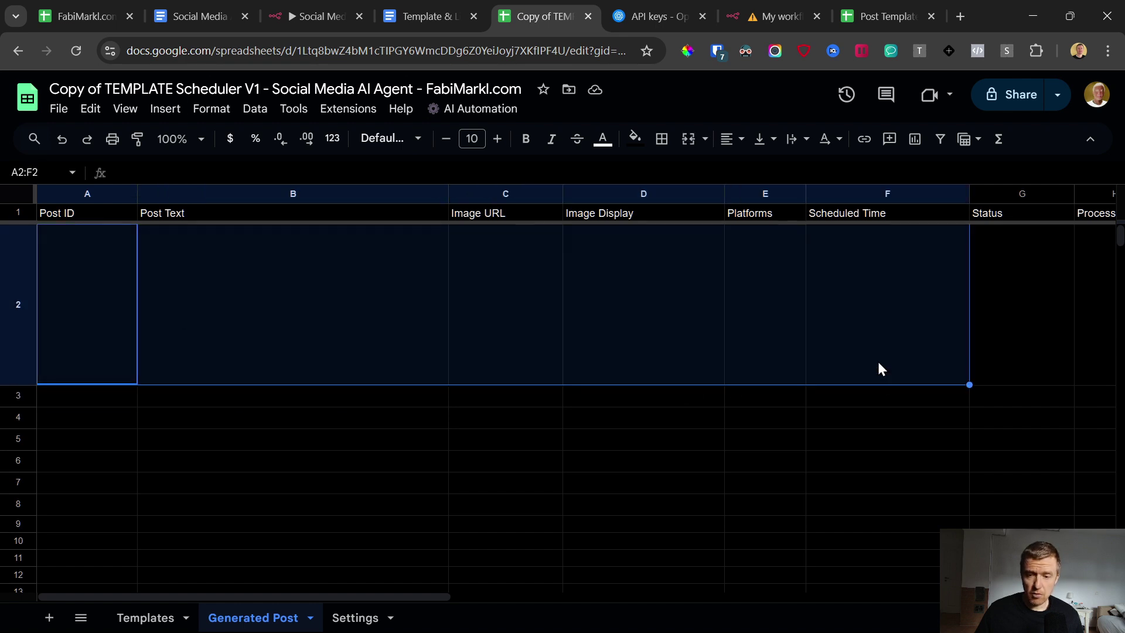
click(883, 235)
click(844, 194)
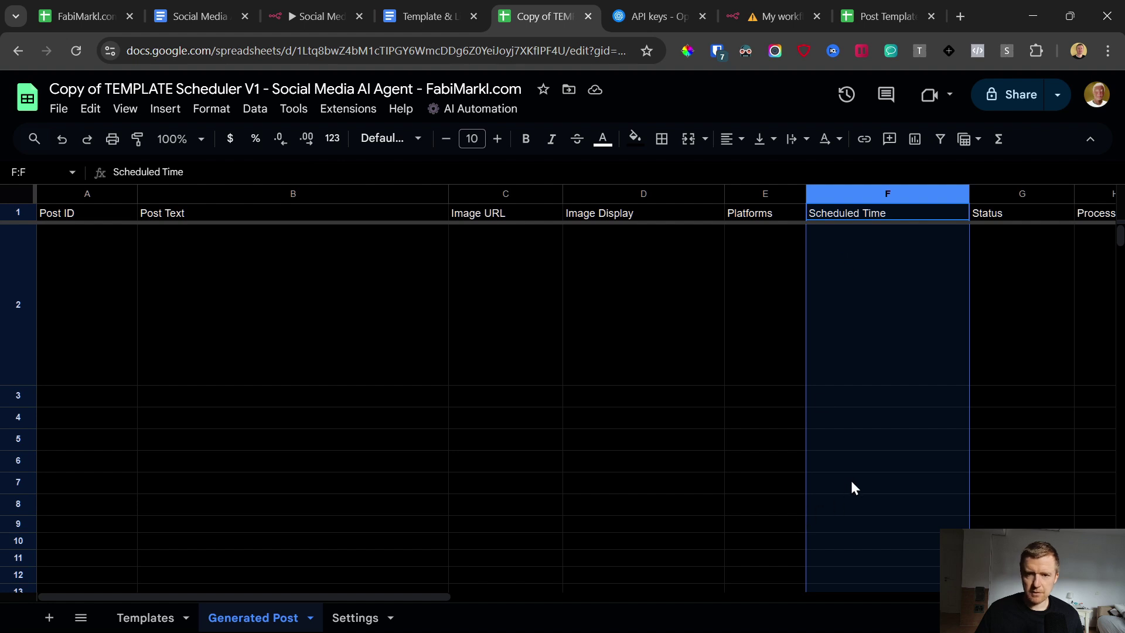
click(824, 253)
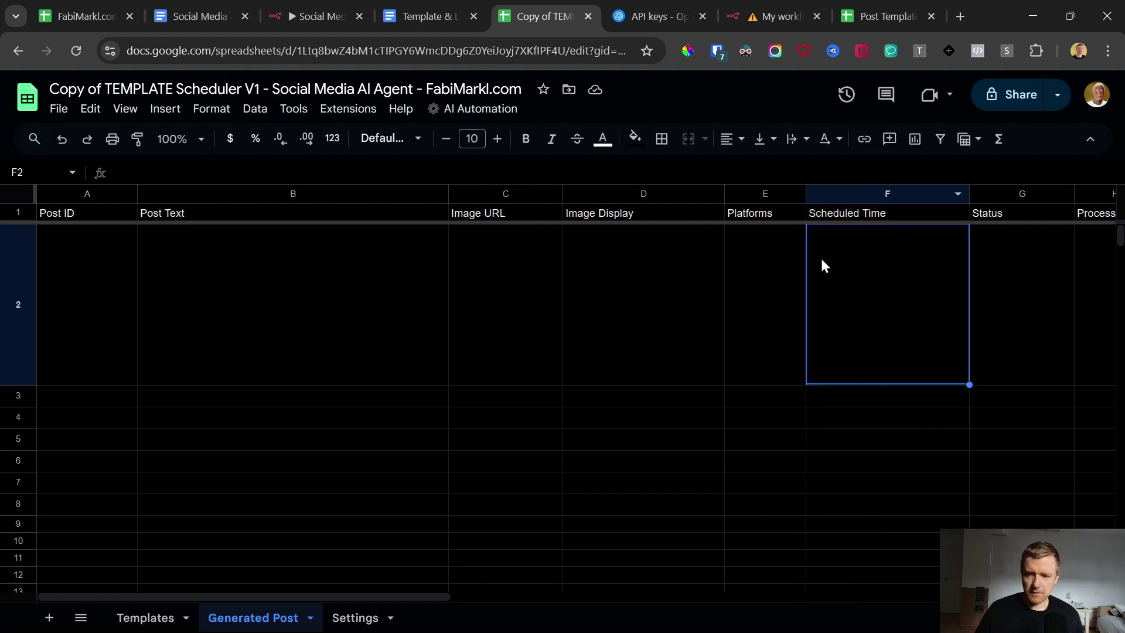
drag(55, 251, 833, 249)
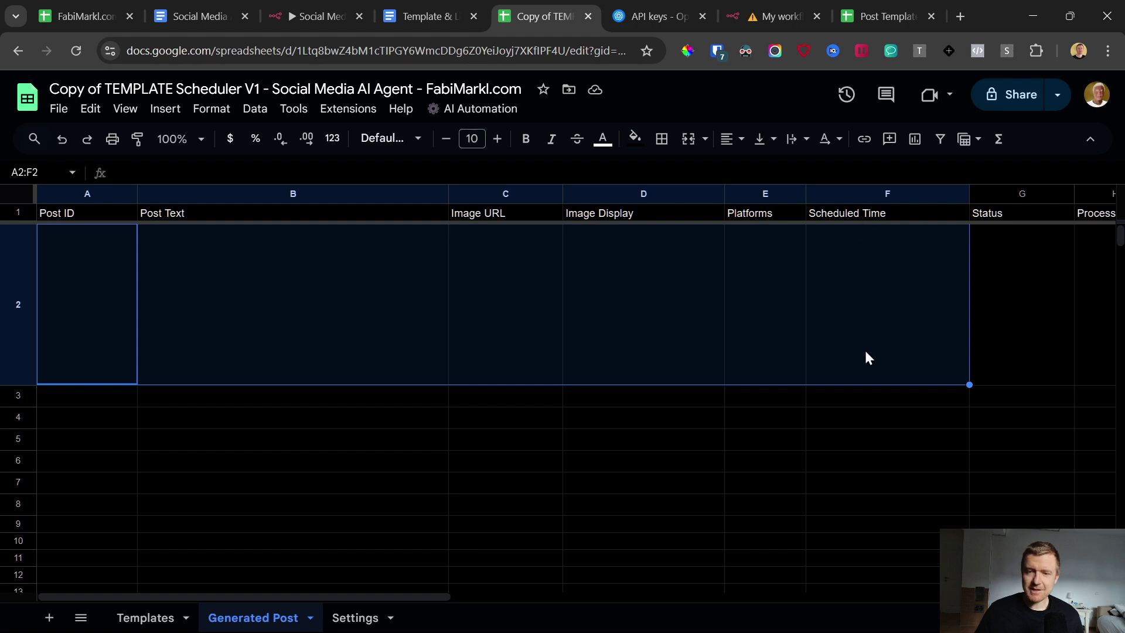
click(849, 504)
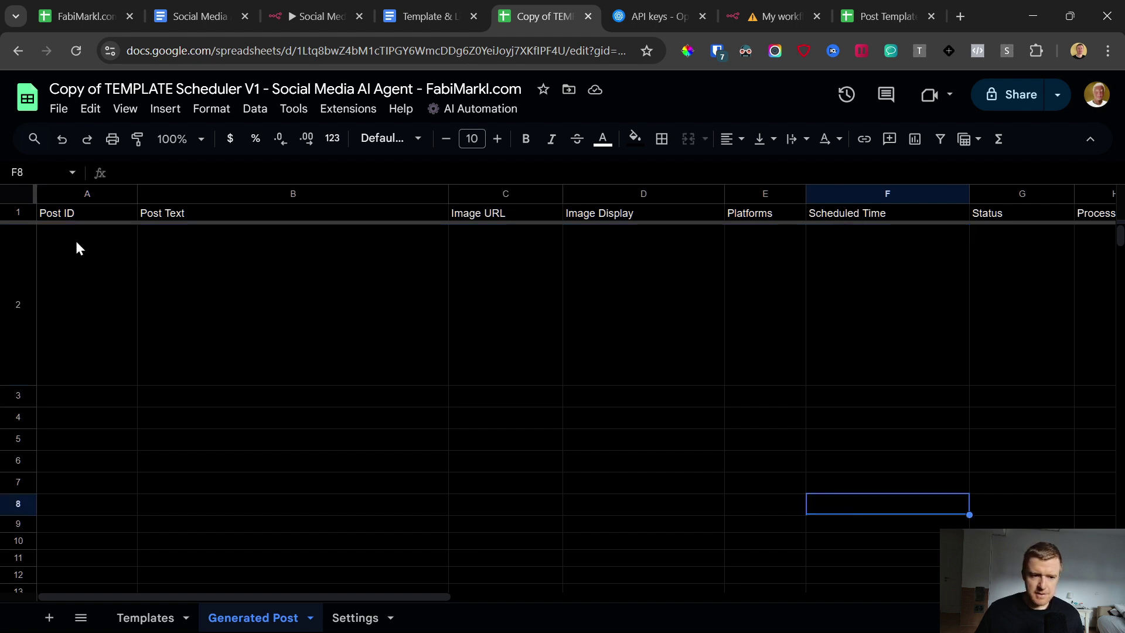
click(503, 111)
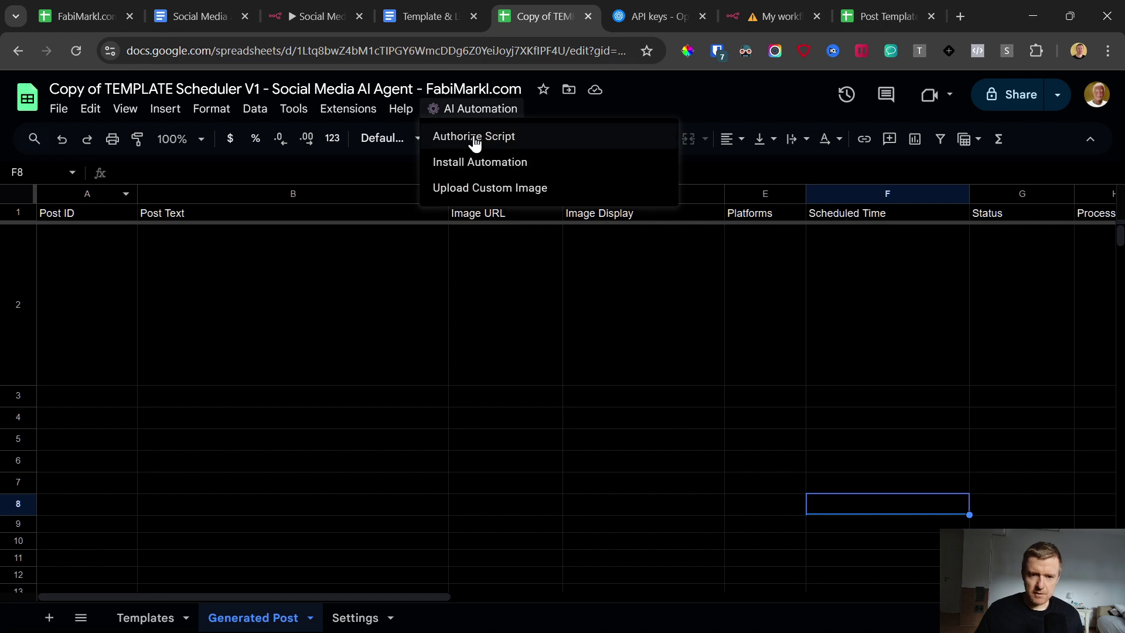
Step: Authorize the copied sheet's script with the Google account, allowing the unverified app's permissions
click(474, 141)
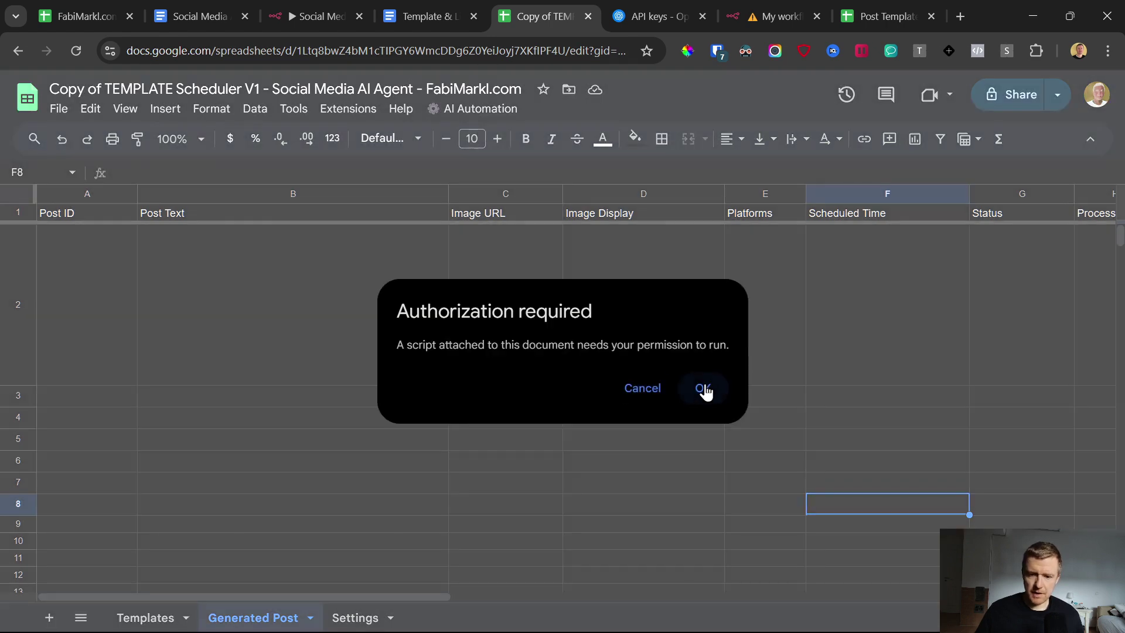
click(705, 388)
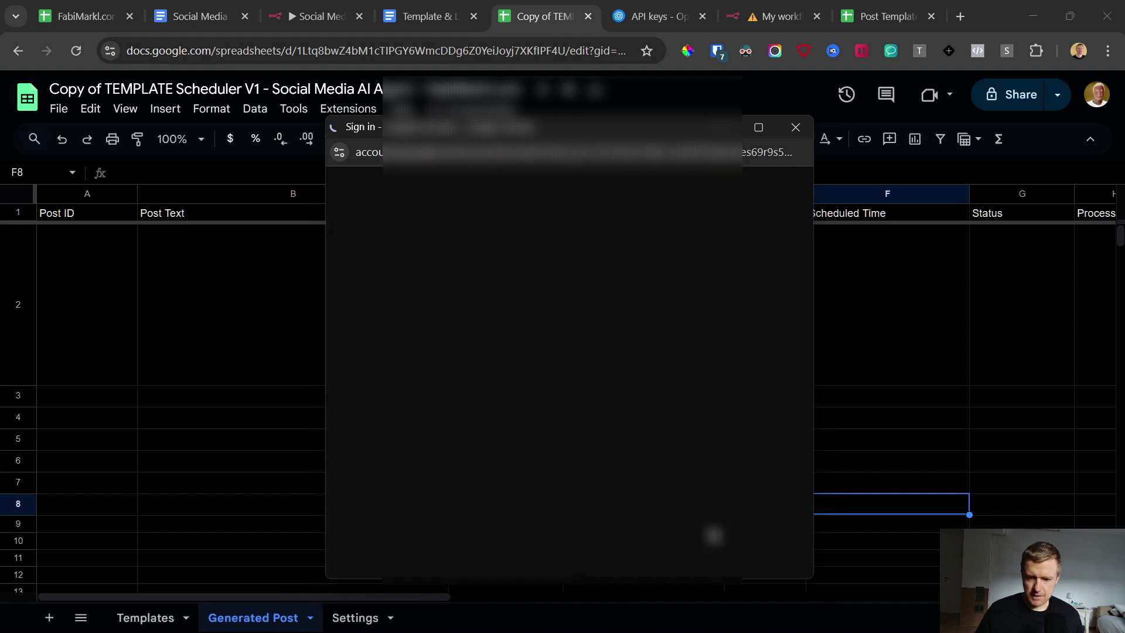
click(678, 267)
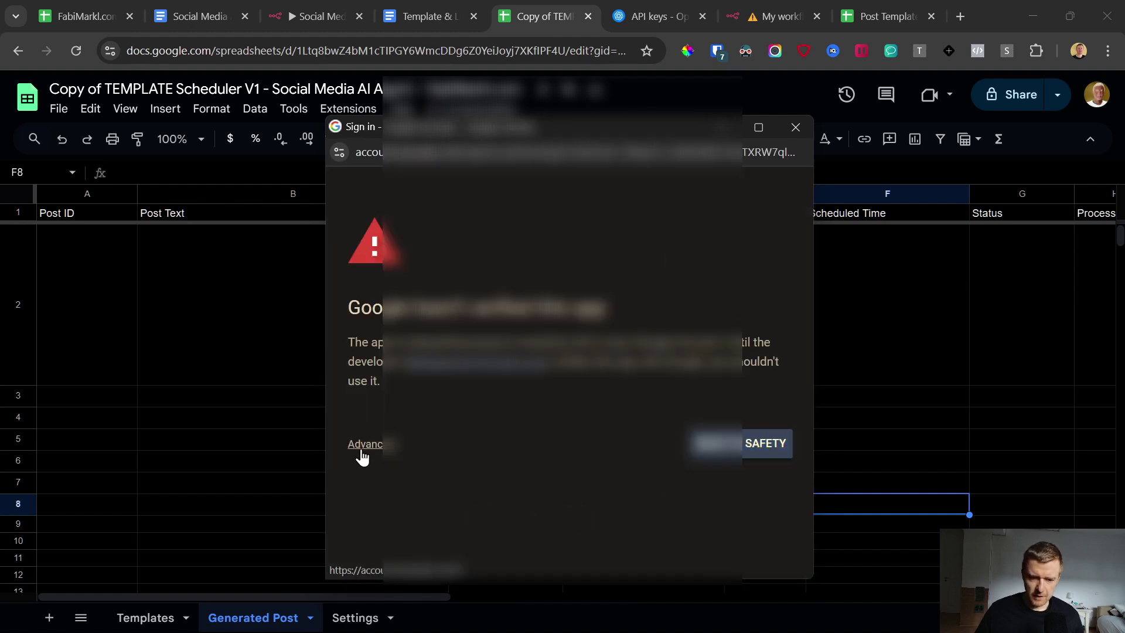
click(360, 448)
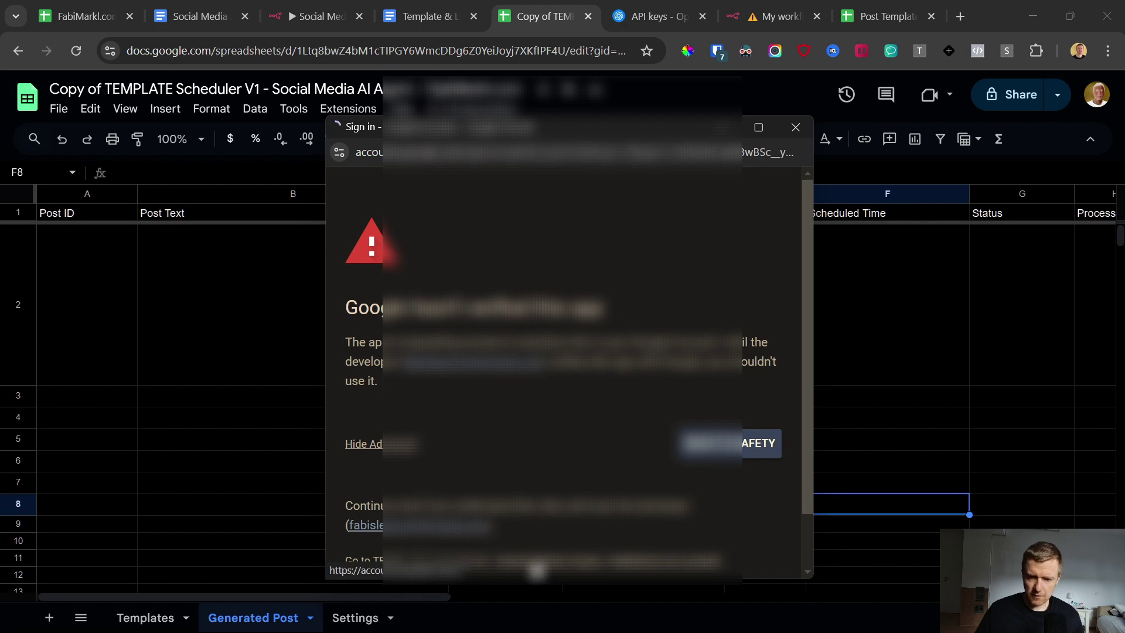
click(534, 561)
scroll(667, 438, down, 12)
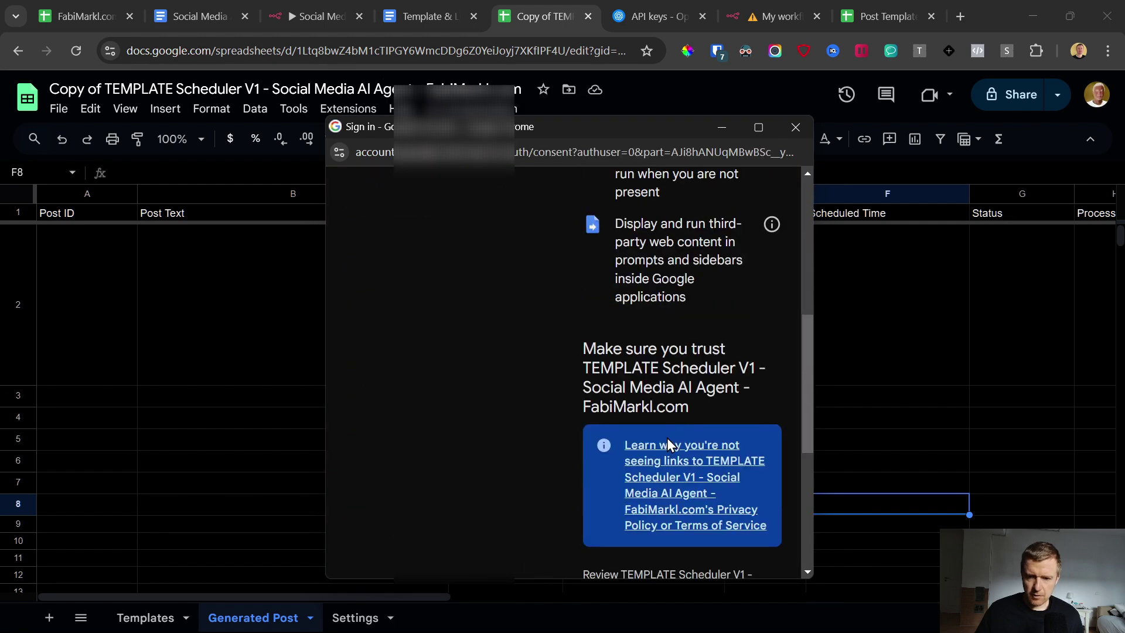
click(733, 486)
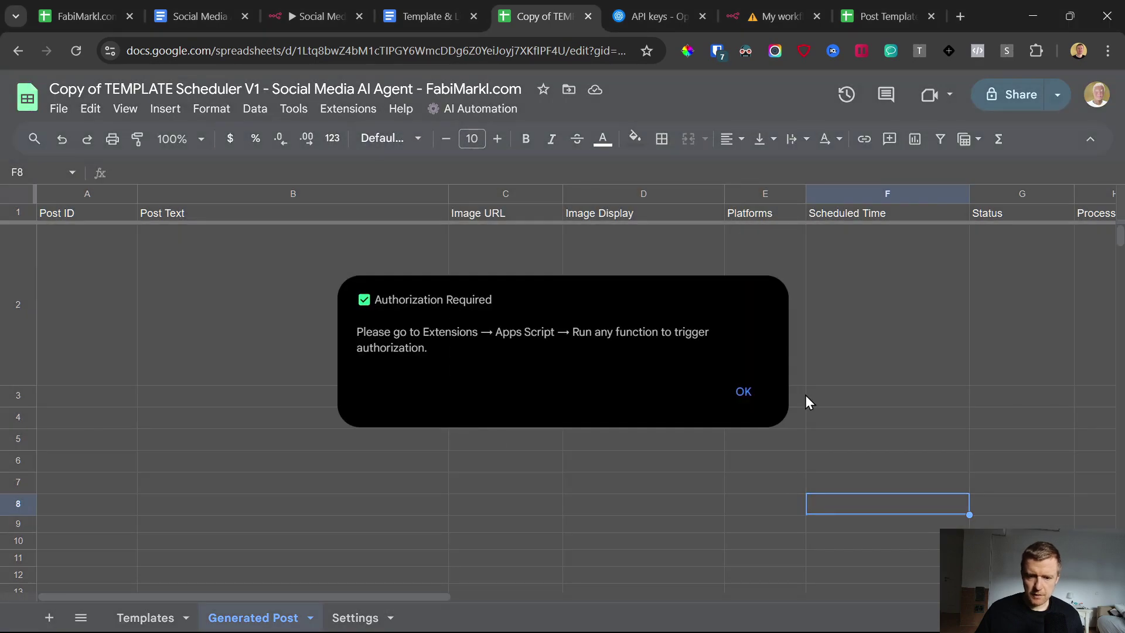
click(730, 397)
Step: Install the automation from the AI Automation menu and acknowledge the confirmation
click(477, 109)
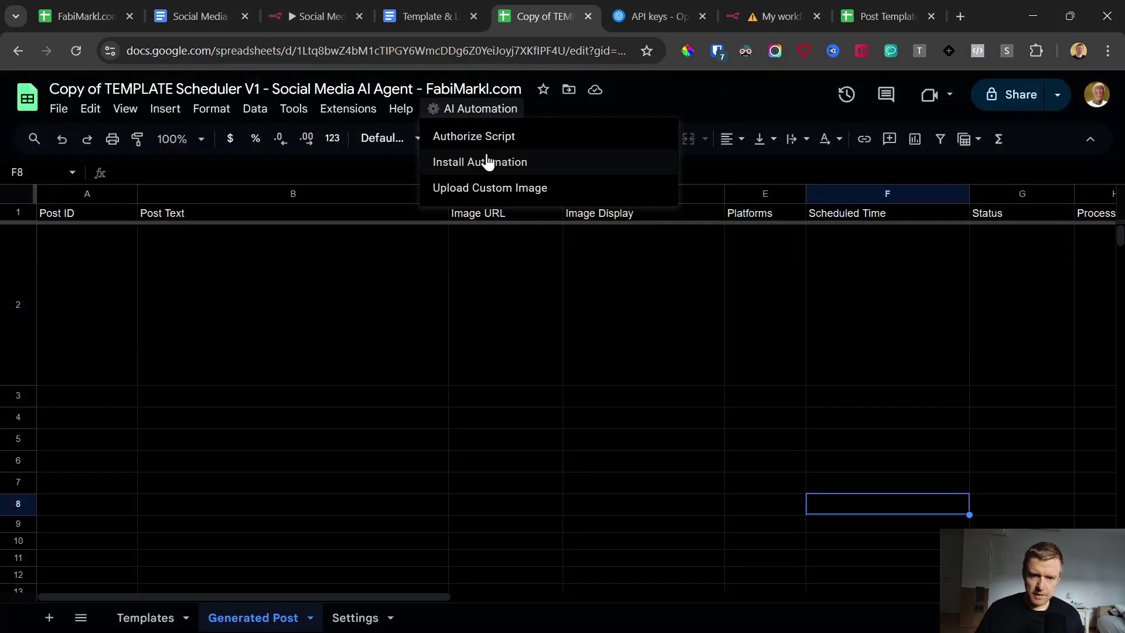
click(490, 166)
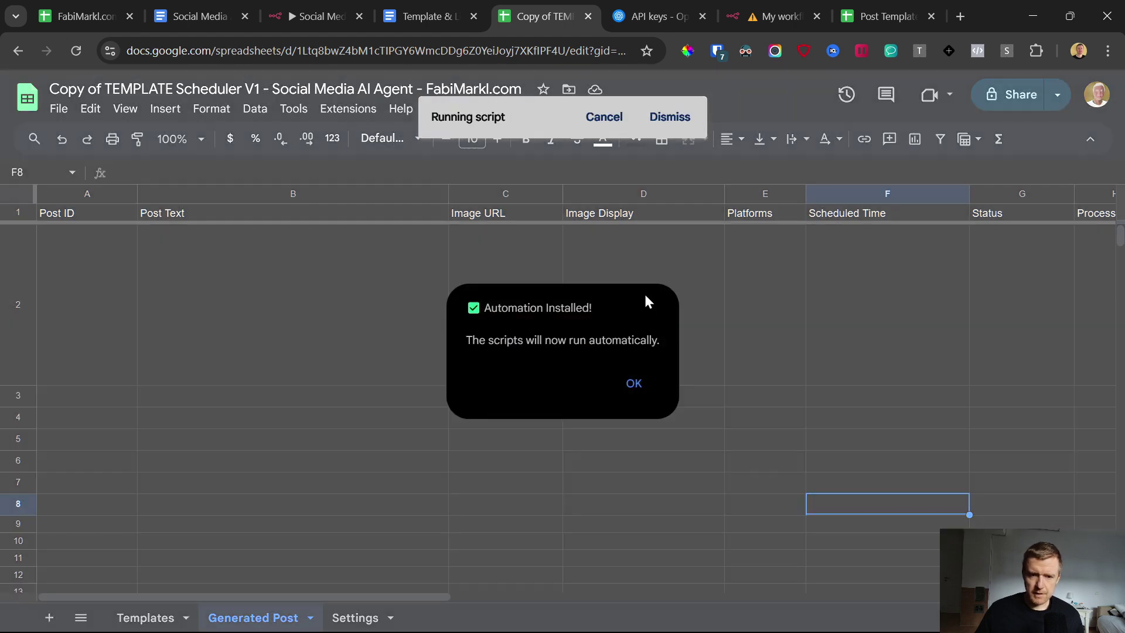
click(637, 384)
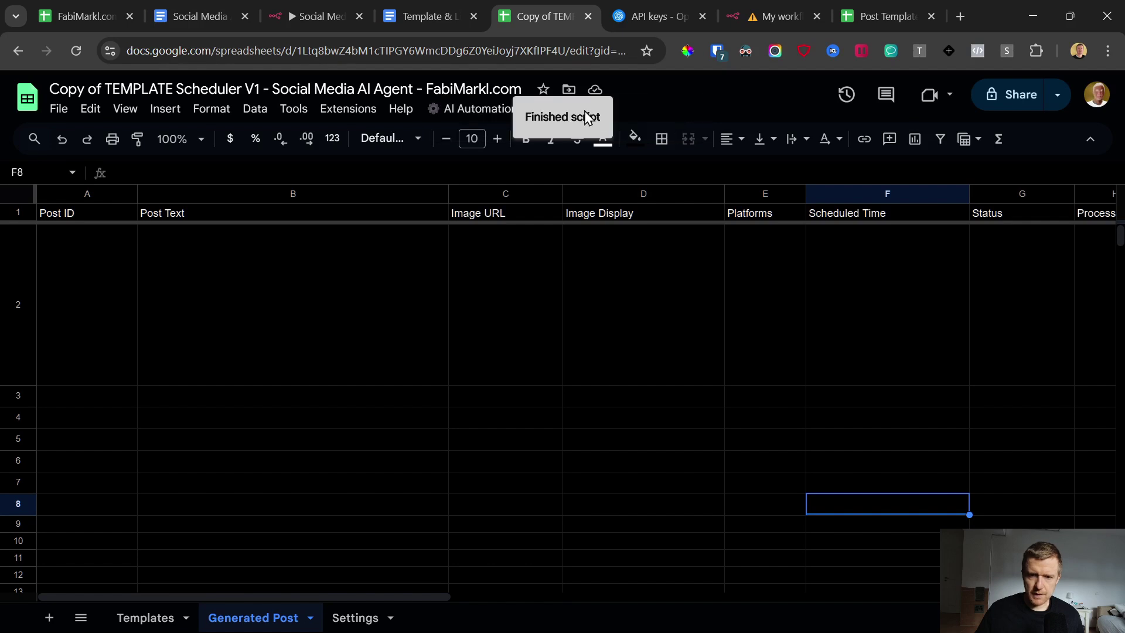
drag(47, 231, 911, 300)
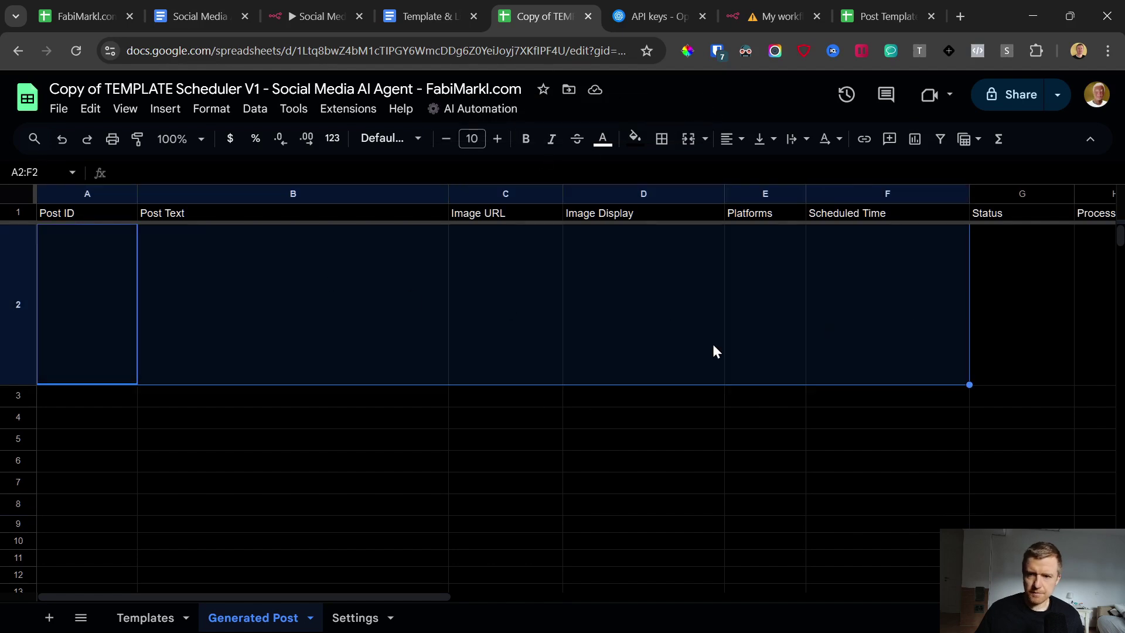
Step: Switch to the Post Templates spreadsheet and inspect the ai_agents_001 example post's ID, image URL and platforms
click(888, 12)
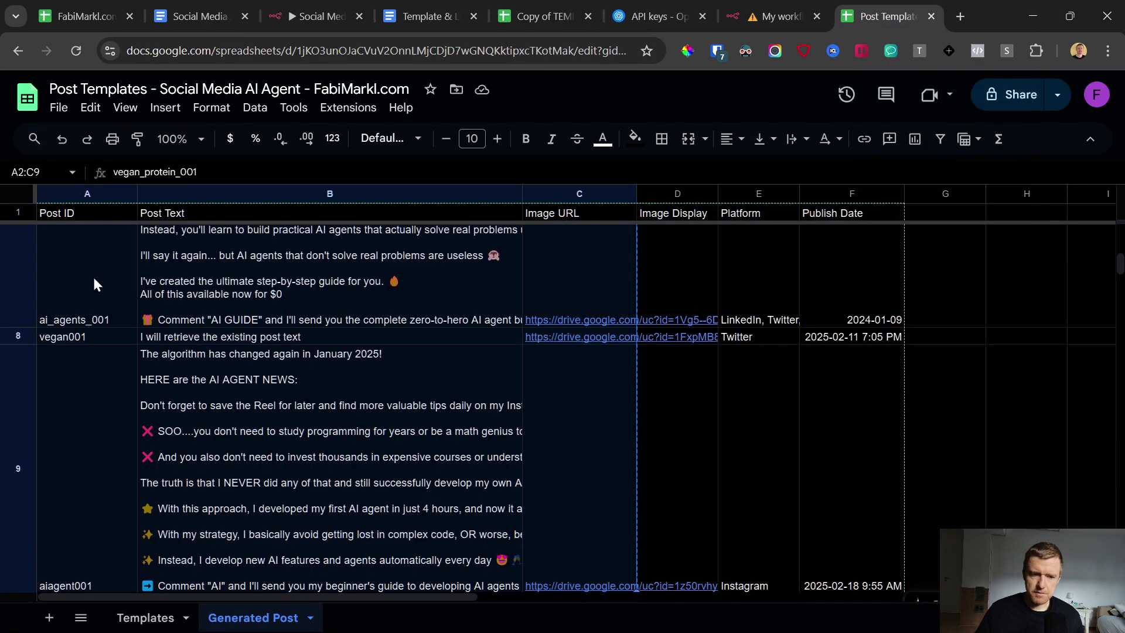
click(71, 268)
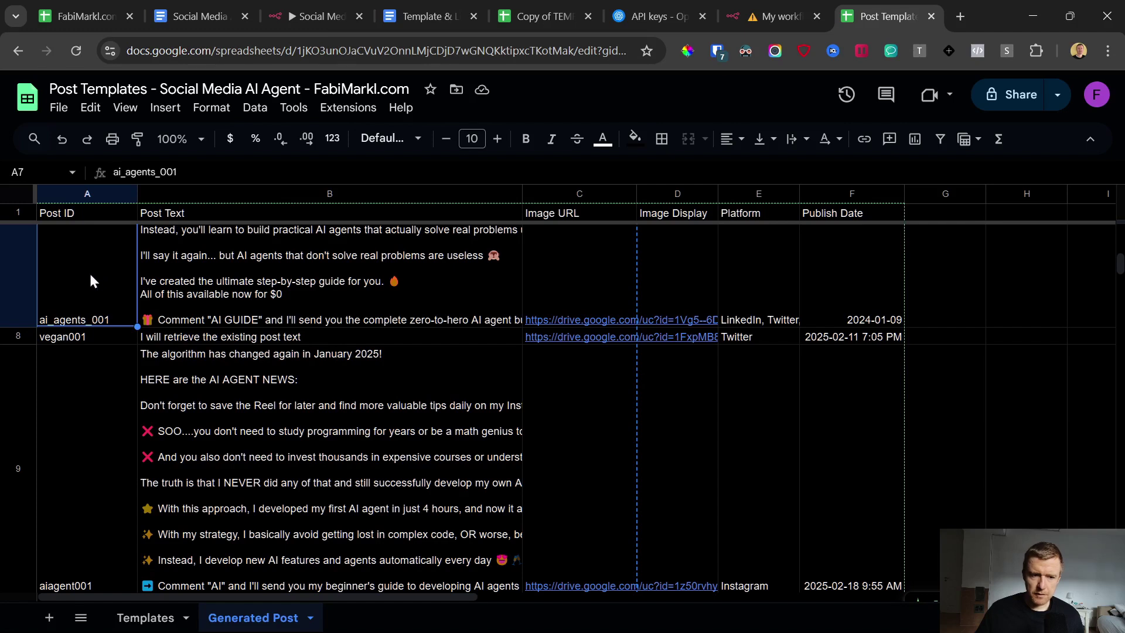
click(593, 237)
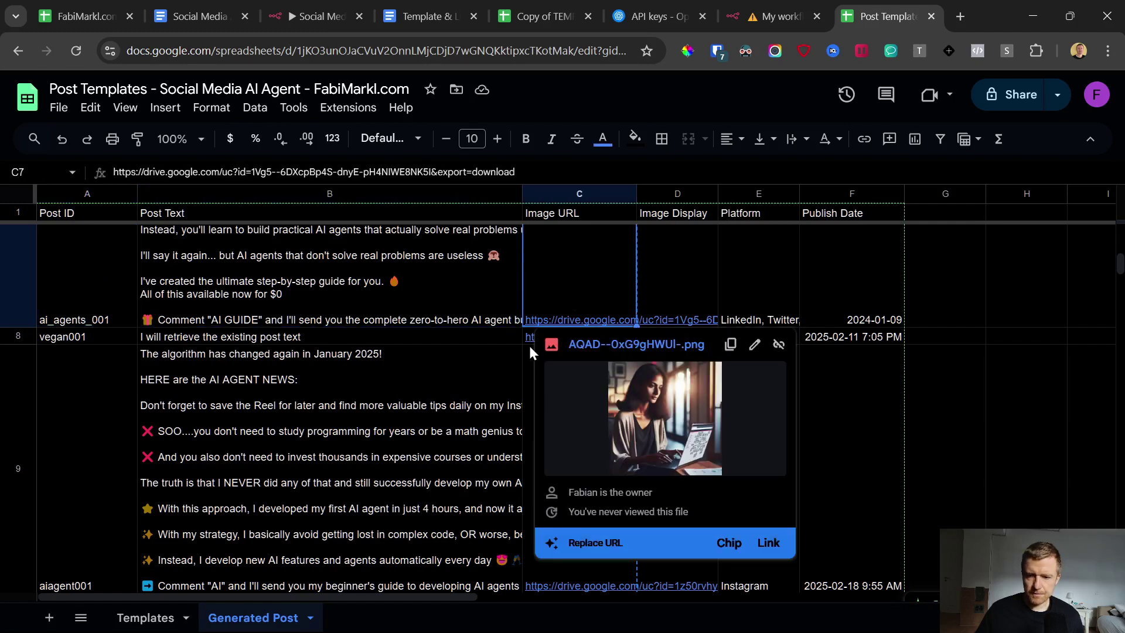
click(779, 303)
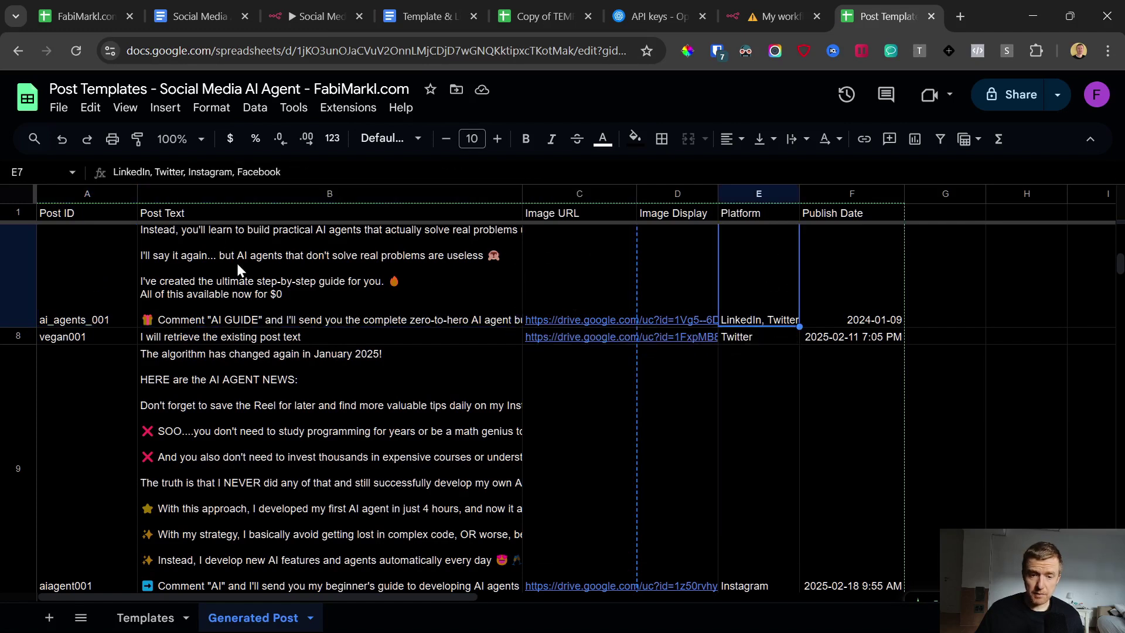
drag(92, 263, 752, 267)
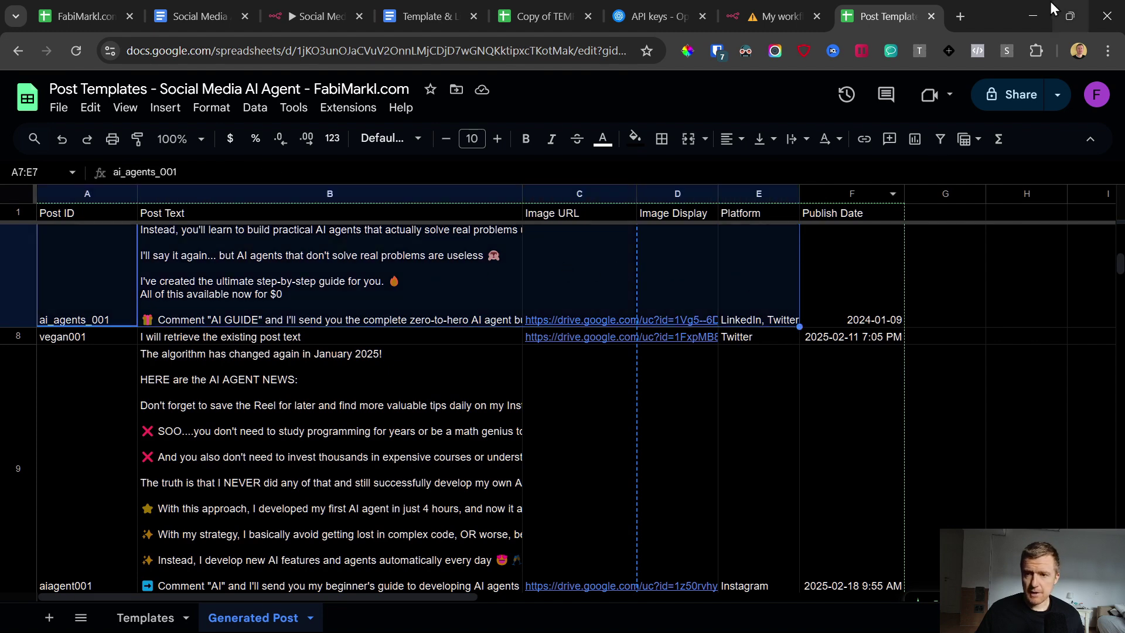
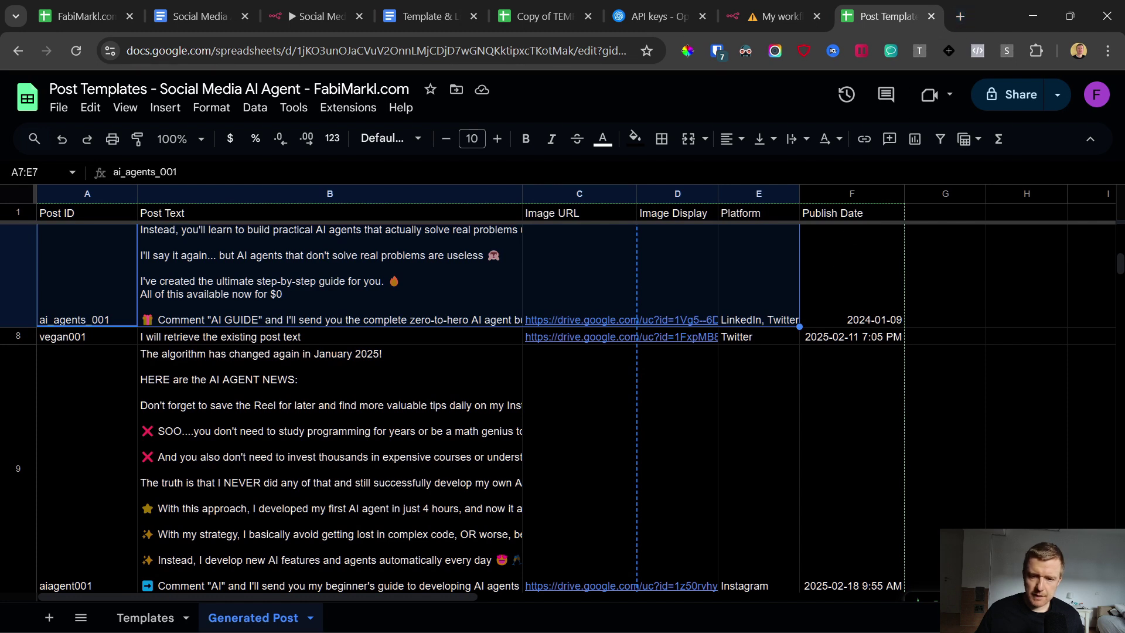
Step: Select the sample post rows 2 through 7, from vegan_protein_001 down, on the Generated Post sheet
mouse_move(482, 622)
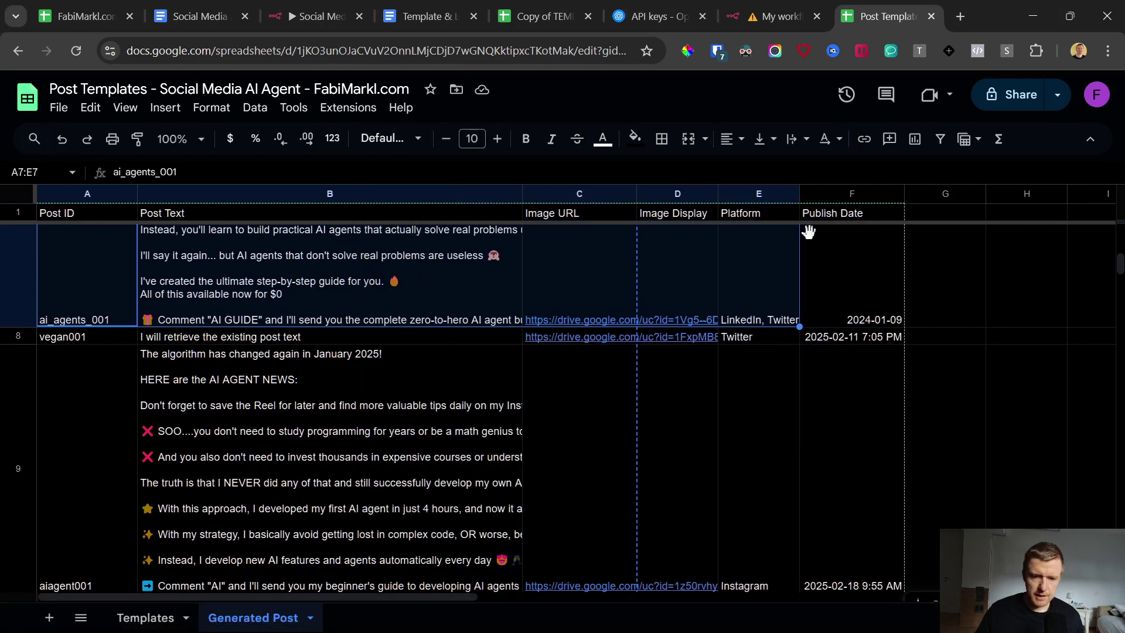
scroll(206, 340, up, 15)
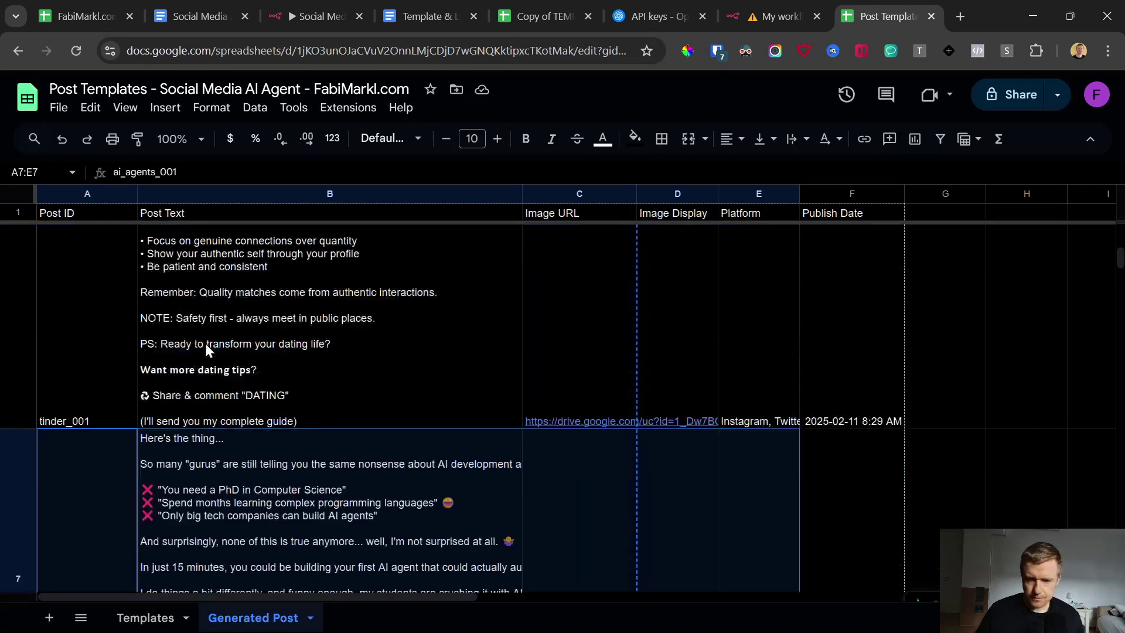
scroll(219, 349, up, 3)
scroll(219, 350, down, 3)
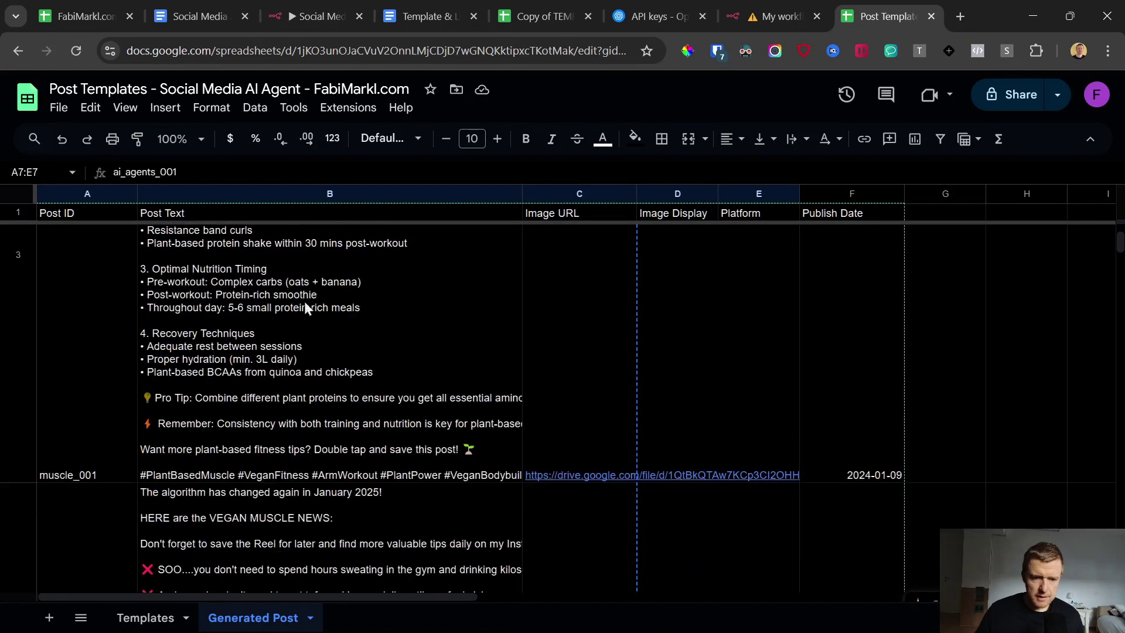
click(275, 325)
right_click(300, 322)
click(180, 320)
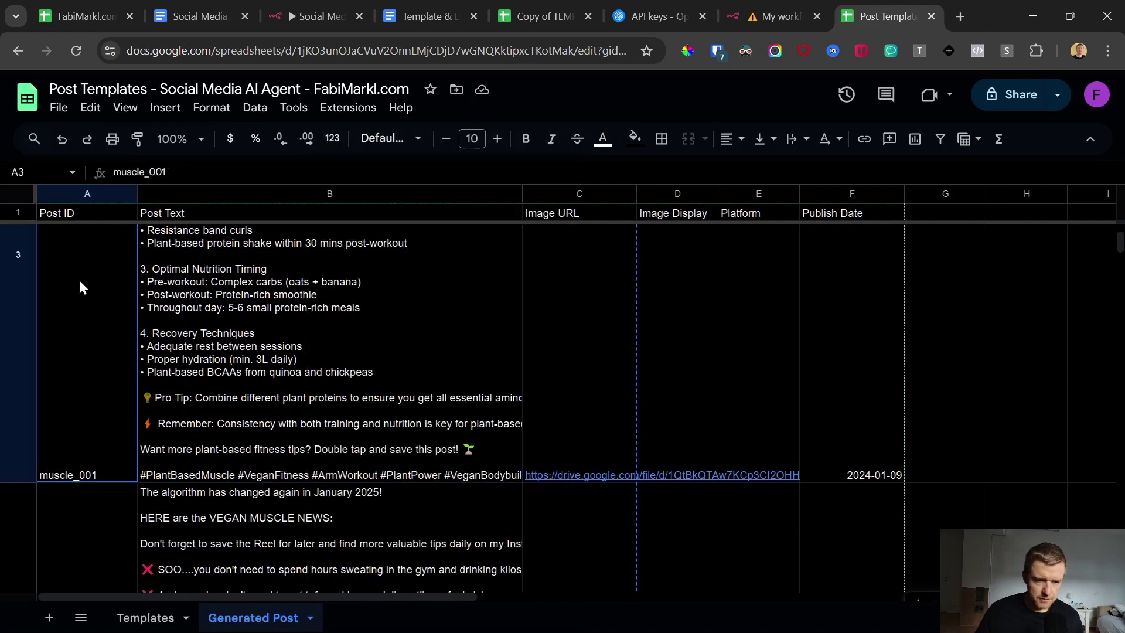
scroll(119, 308, up, 3)
click(110, 311)
scroll(644, 404, down, 5)
scroll(637, 400, down, 15)
shift+click(573, 404)
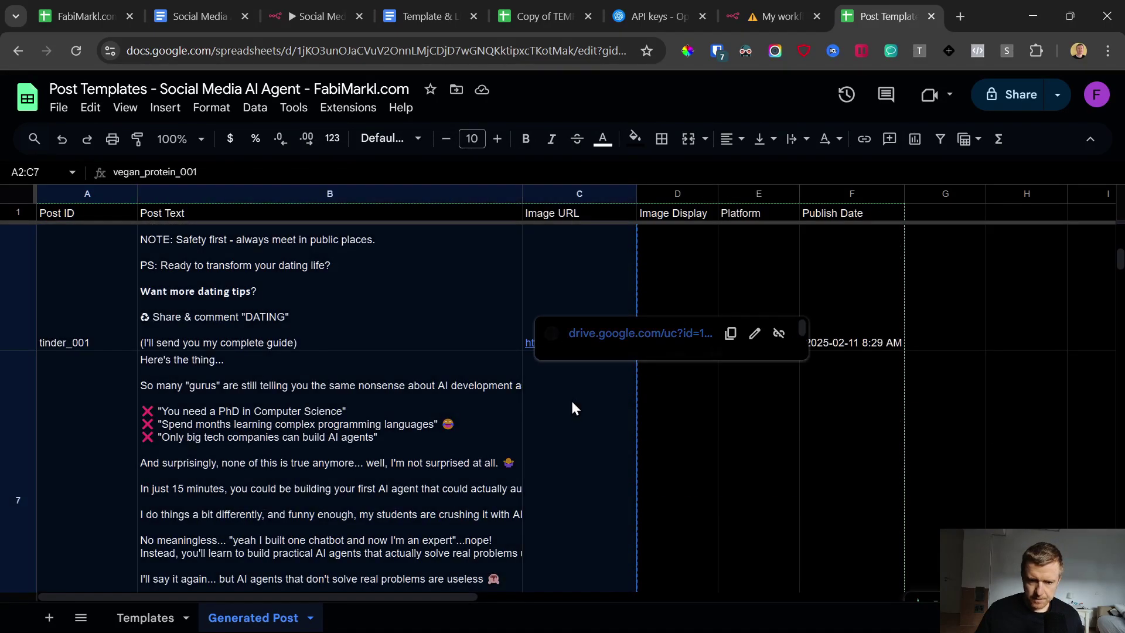
Step: Paste the copied post rows into cell A2 of the Copy of TEMPLATE Scheduler sheet
click(519, 3)
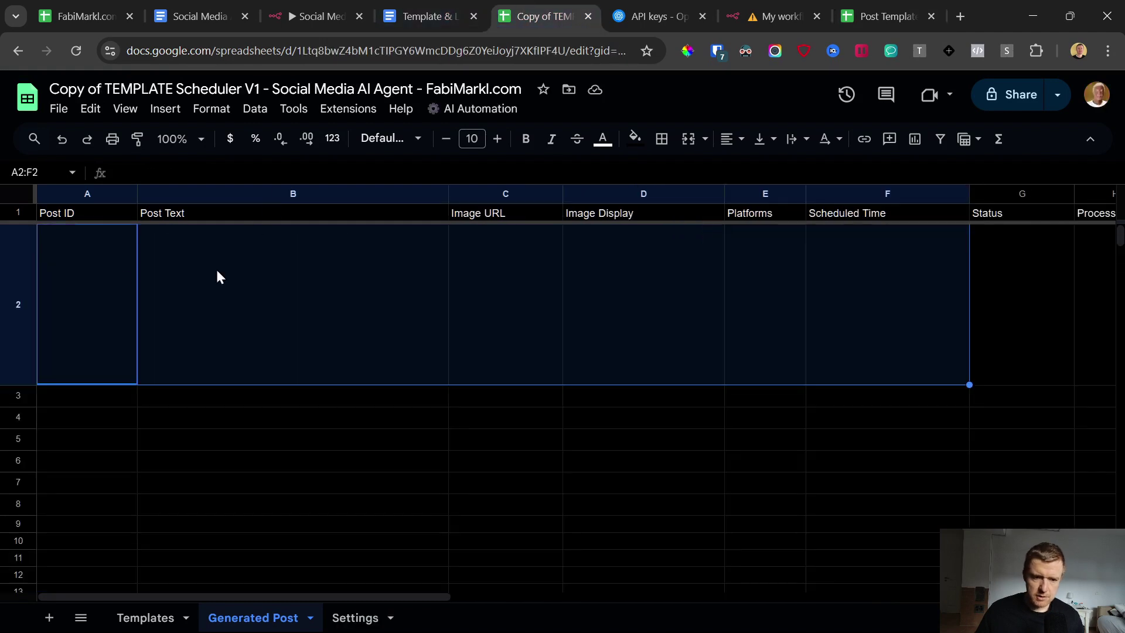
click(81, 266)
key(ctrl+v)
Step: Open the spreadsheet's Apps Script project from Extensions and scroll through its code
click(348, 108)
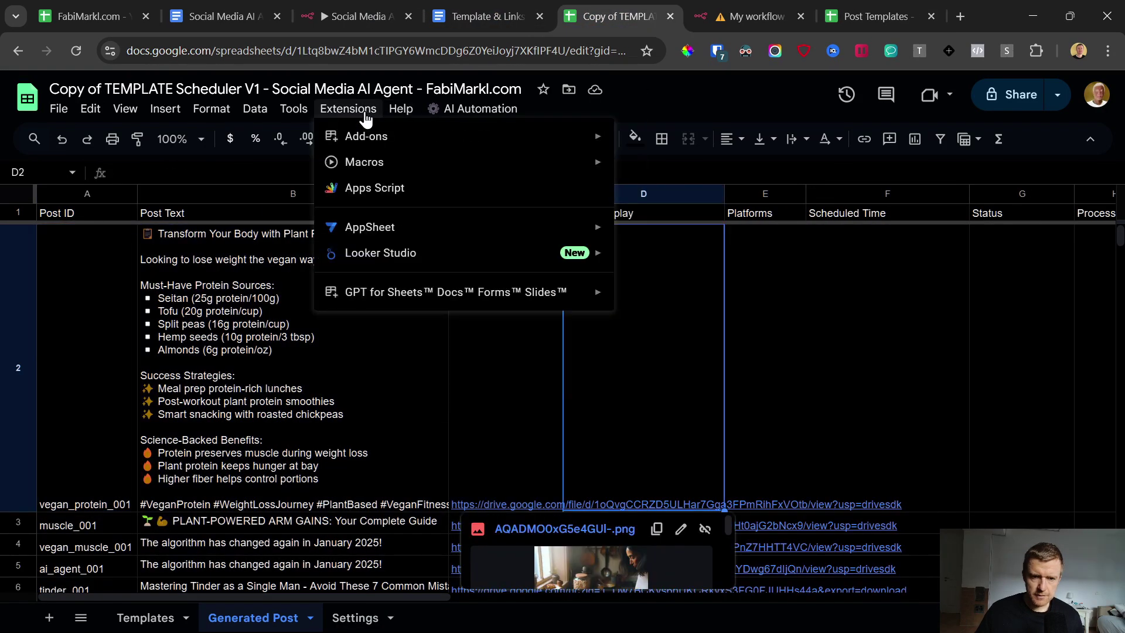
click(369, 186)
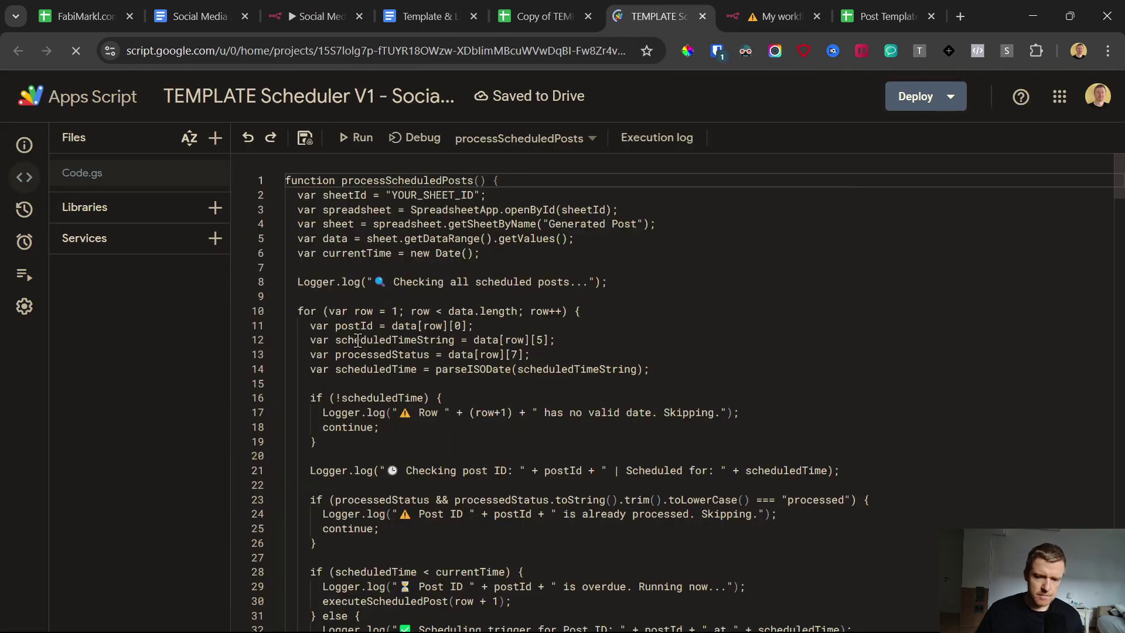
scroll(462, 277, down, 5)
scroll(463, 278, down, 20)
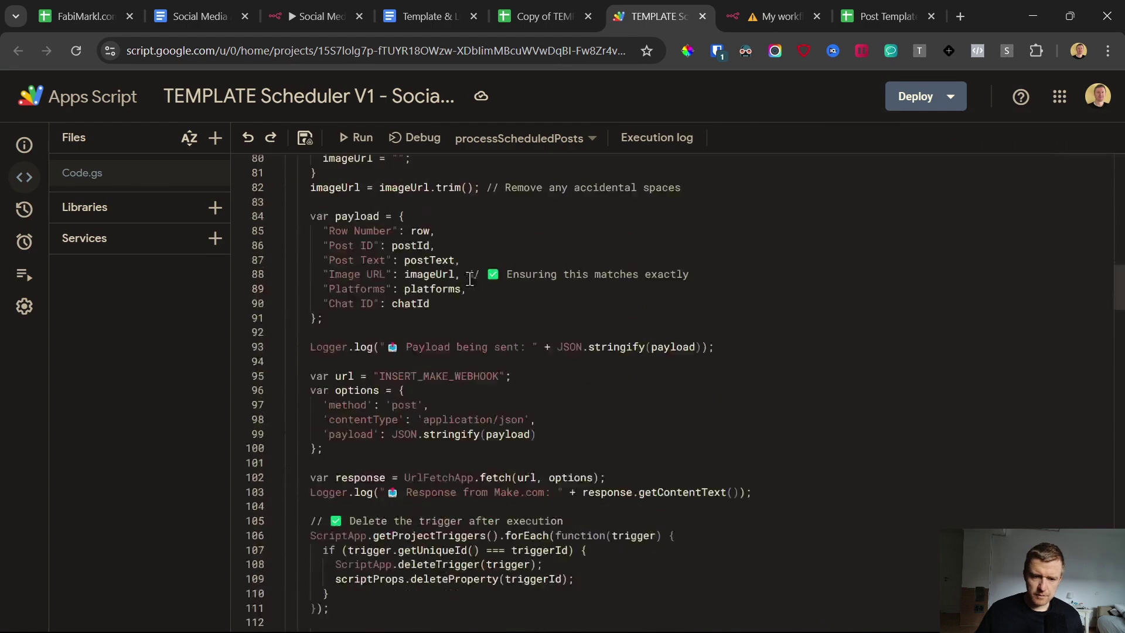
scroll(484, 313, down, 5)
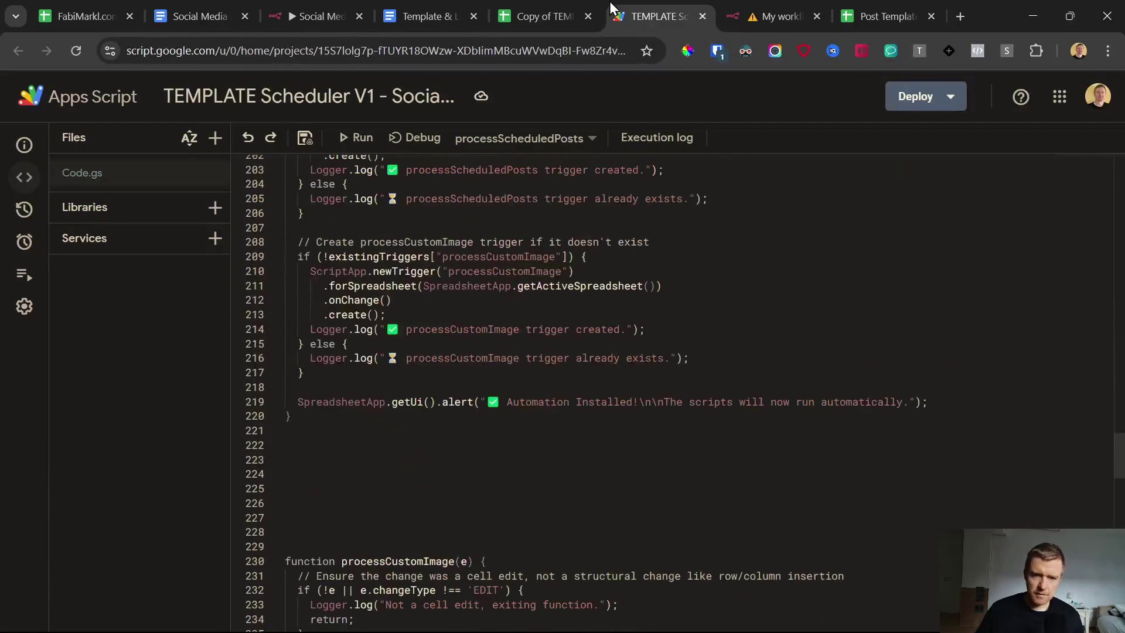
scroll(682, 368, down, 17)
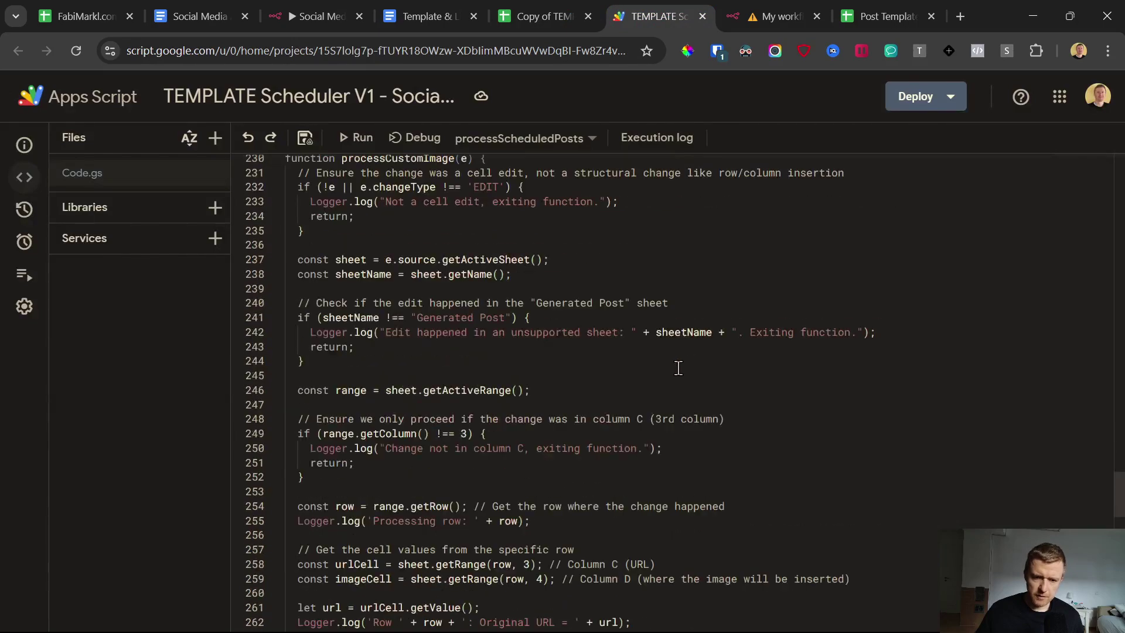
scroll(671, 364, down, 6)
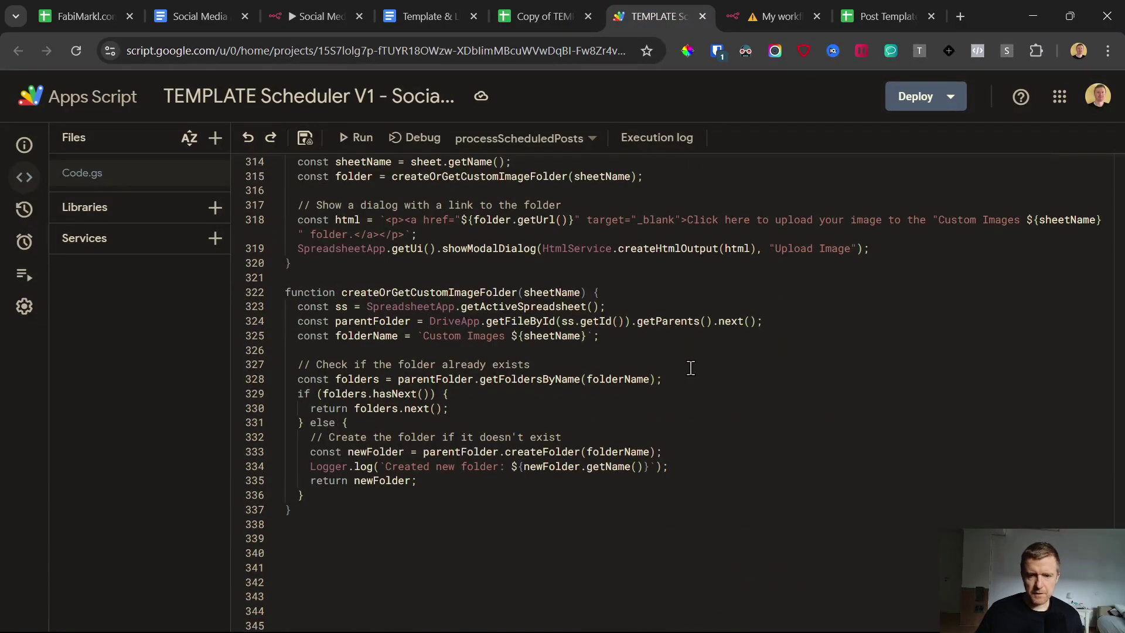
scroll(635, 367, up, 16)
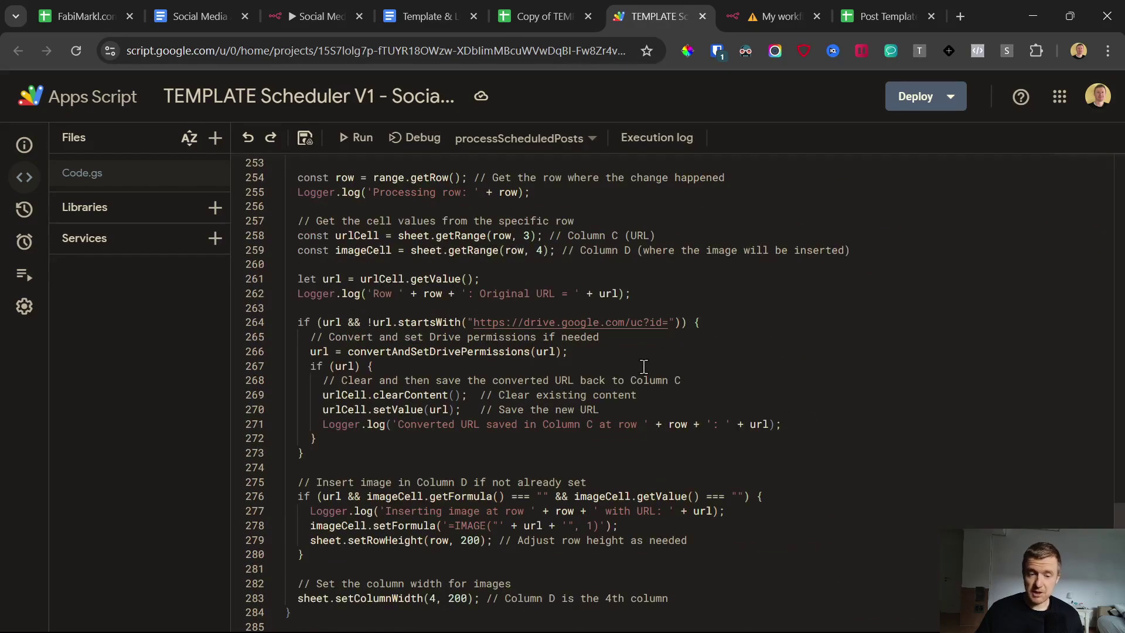
scroll(635, 363, up, 13)
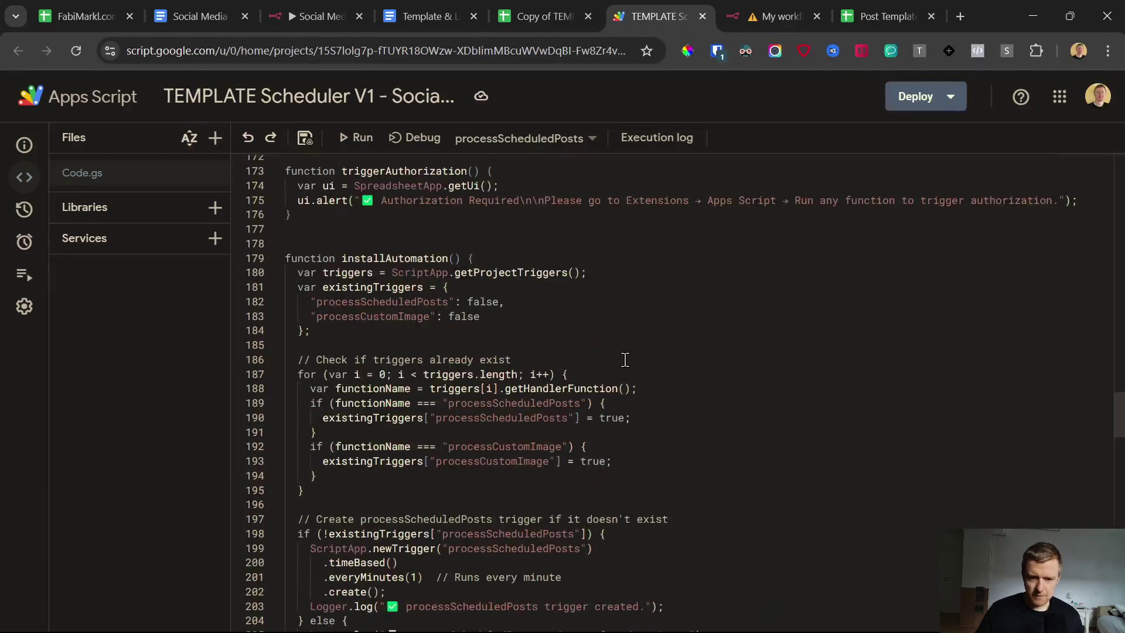
scroll(627, 362, up, 8)
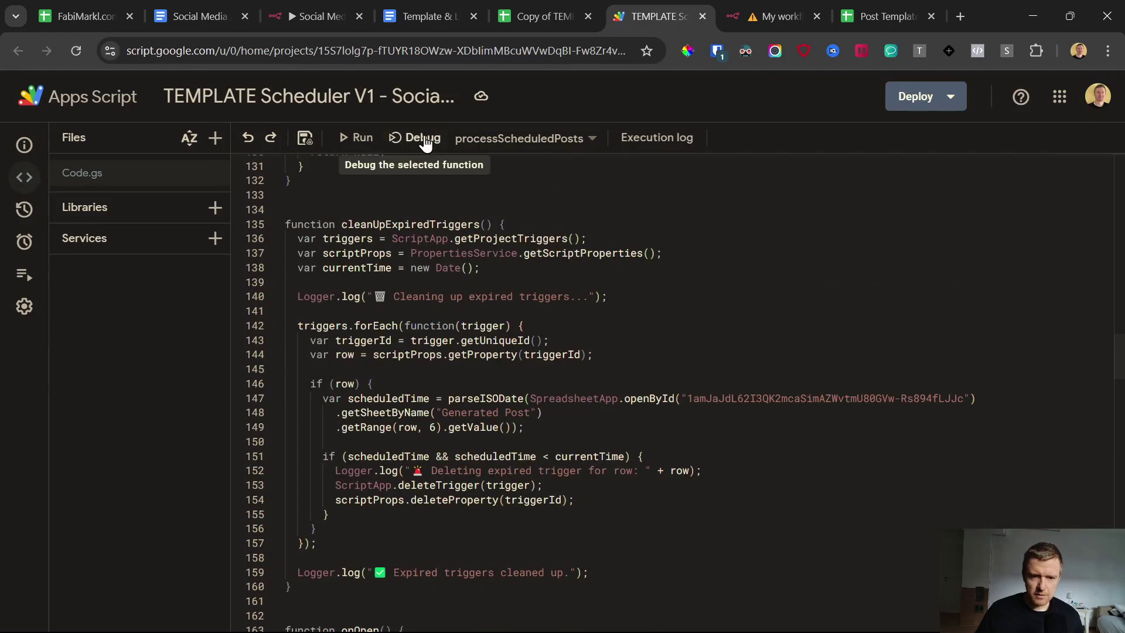
Step: Look over the script's runnable functions list without changing the selection
click(492, 140)
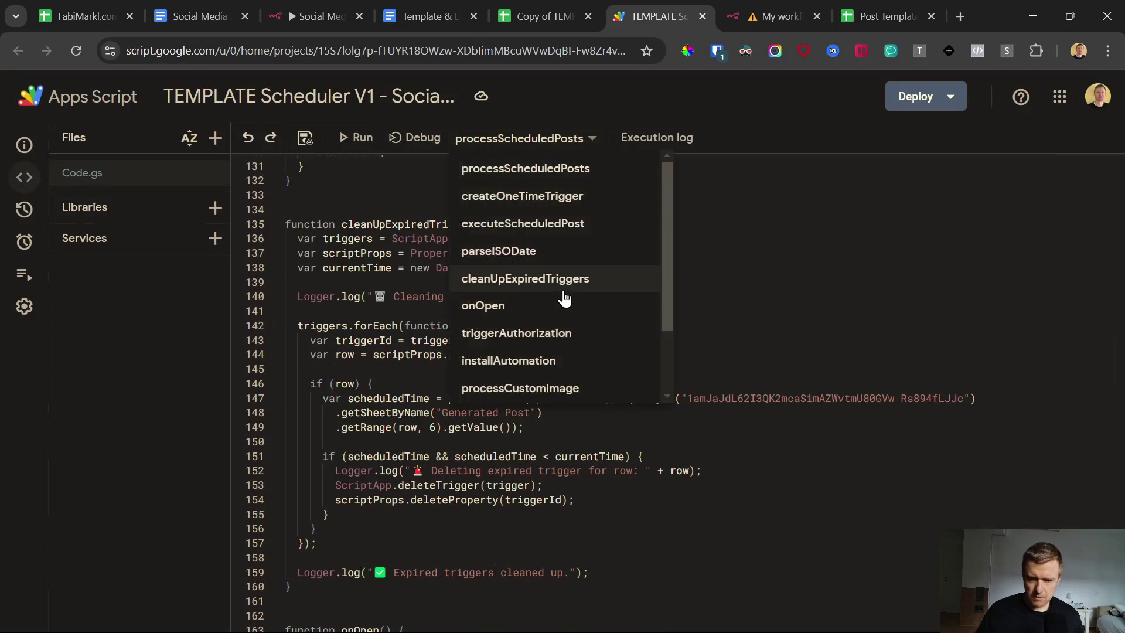
click(889, 266)
scroll(724, 416, up, 4)
scroll(724, 416, up, 20)
Step: Copy the scheduler spreadsheet's ID from the page address
key(ctrl+shift+Tab)
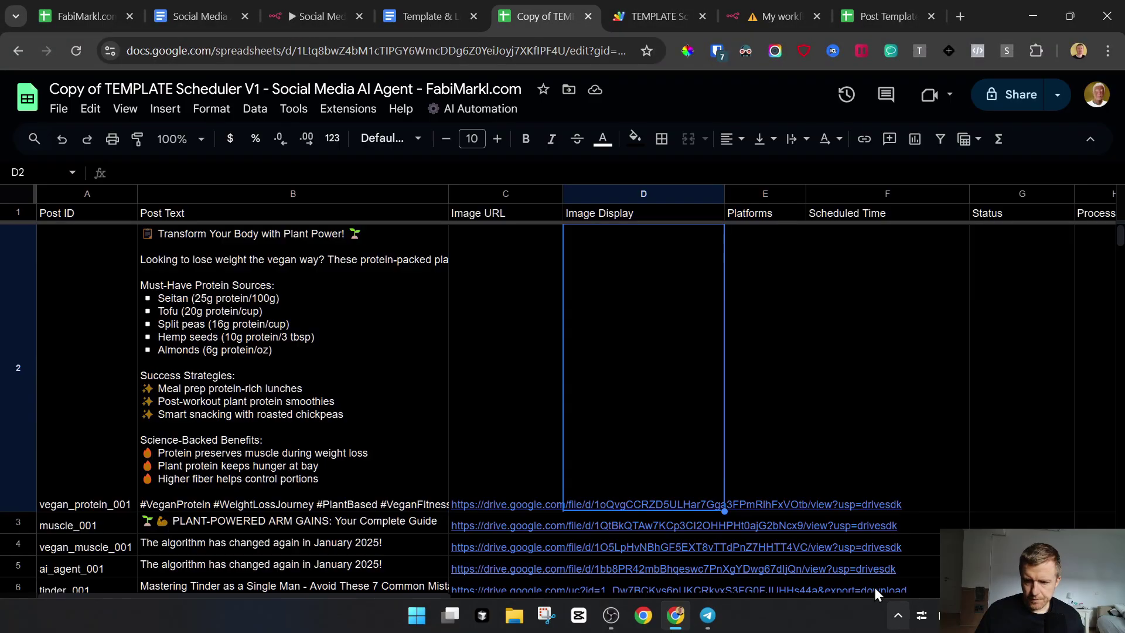
drag(297, 50, 550, 47)
right_click(550, 47)
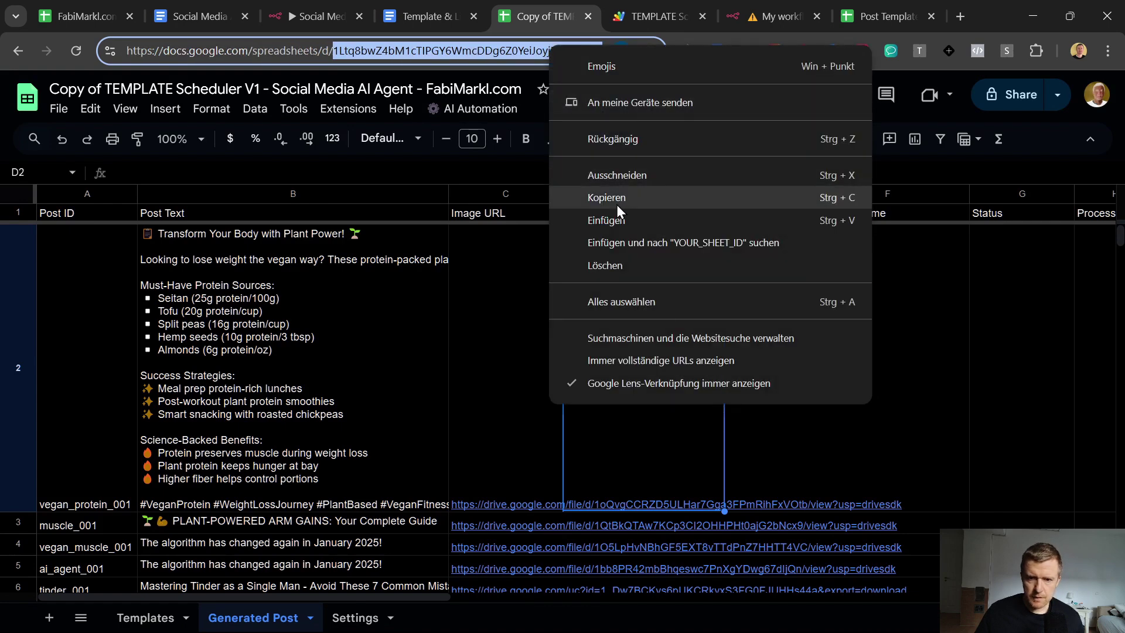
click(616, 197)
Step: Replace the YOUR_SHEET_ID placeholders on lines 2 and 147 with the spreadsheet ID
click(648, 16)
double_click(392, 194)
key(ctrl+v)
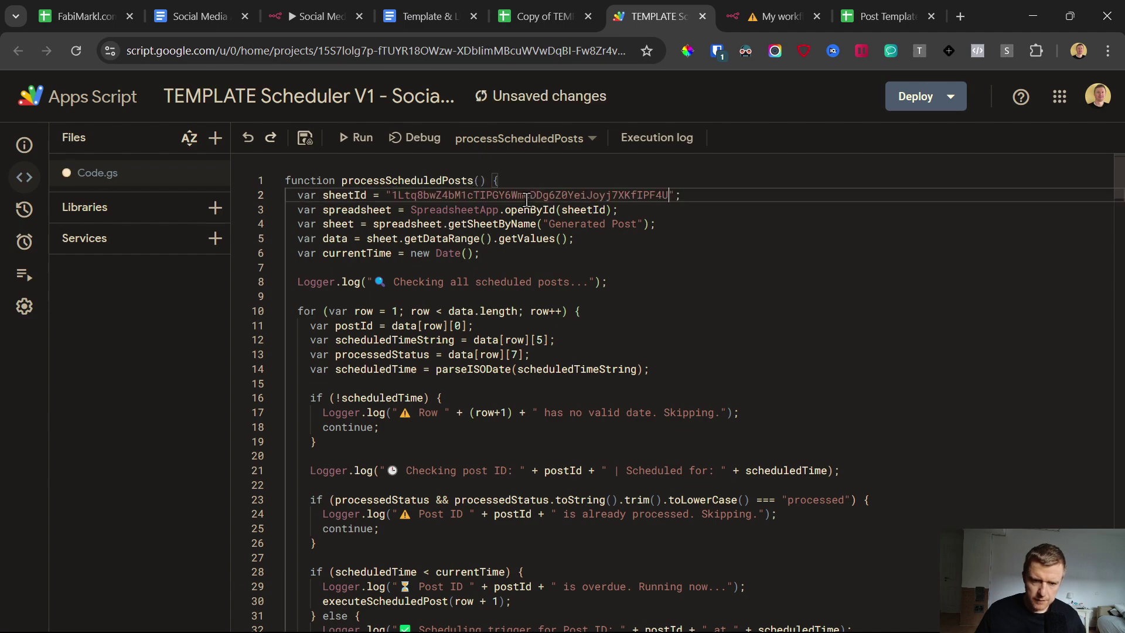
click(568, 225)
scroll(584, 323, down, 4)
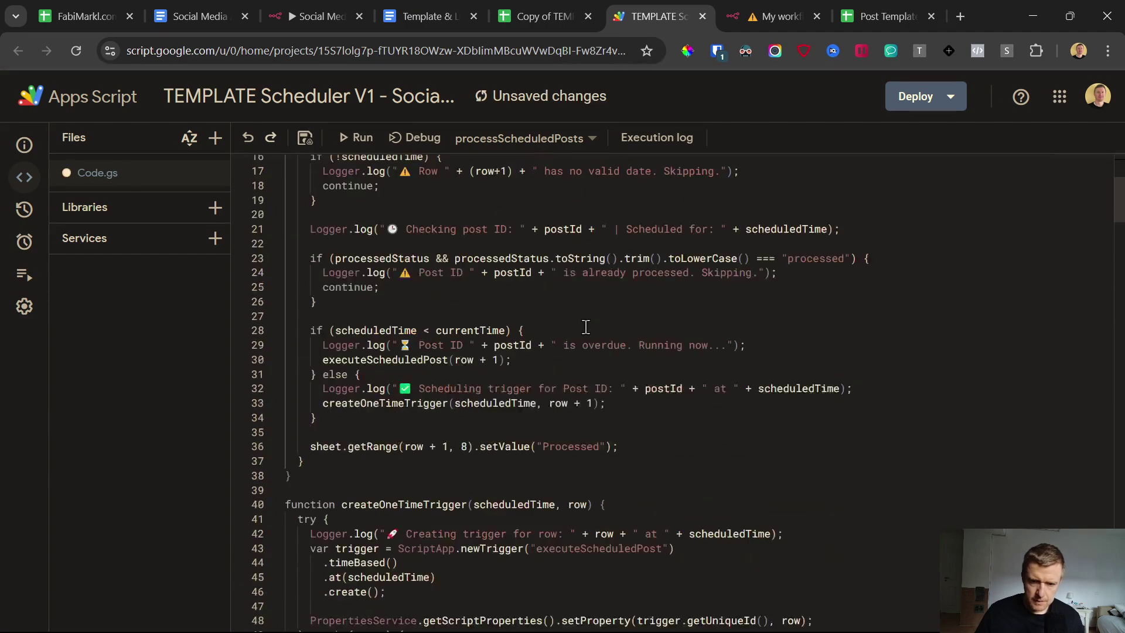
scroll(589, 349, down, 10)
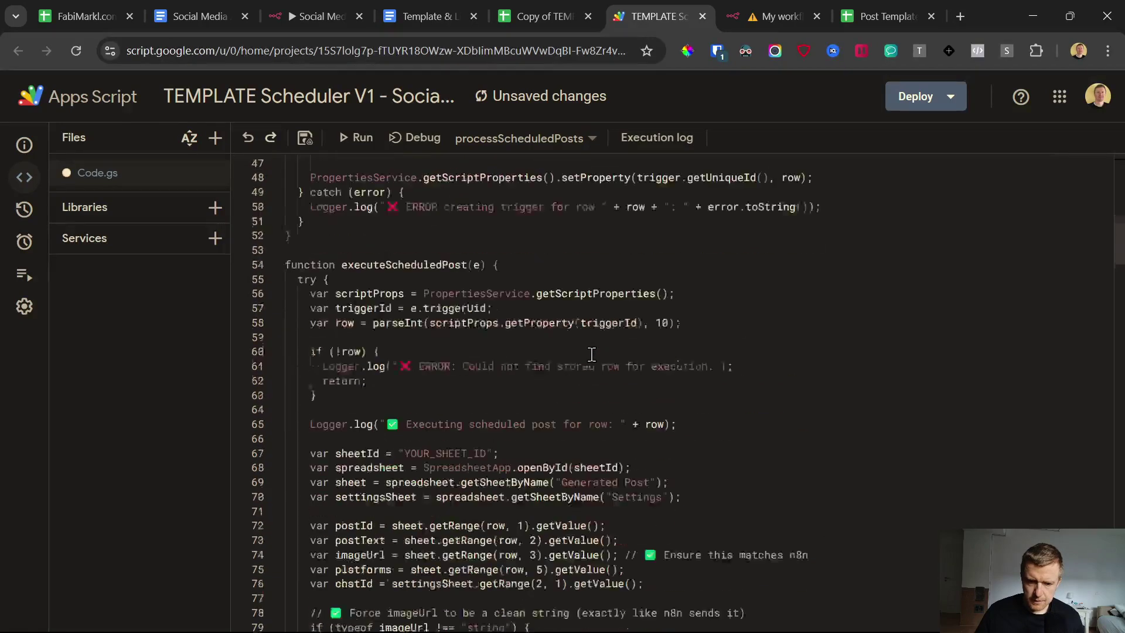
scroll(591, 352, down, 15)
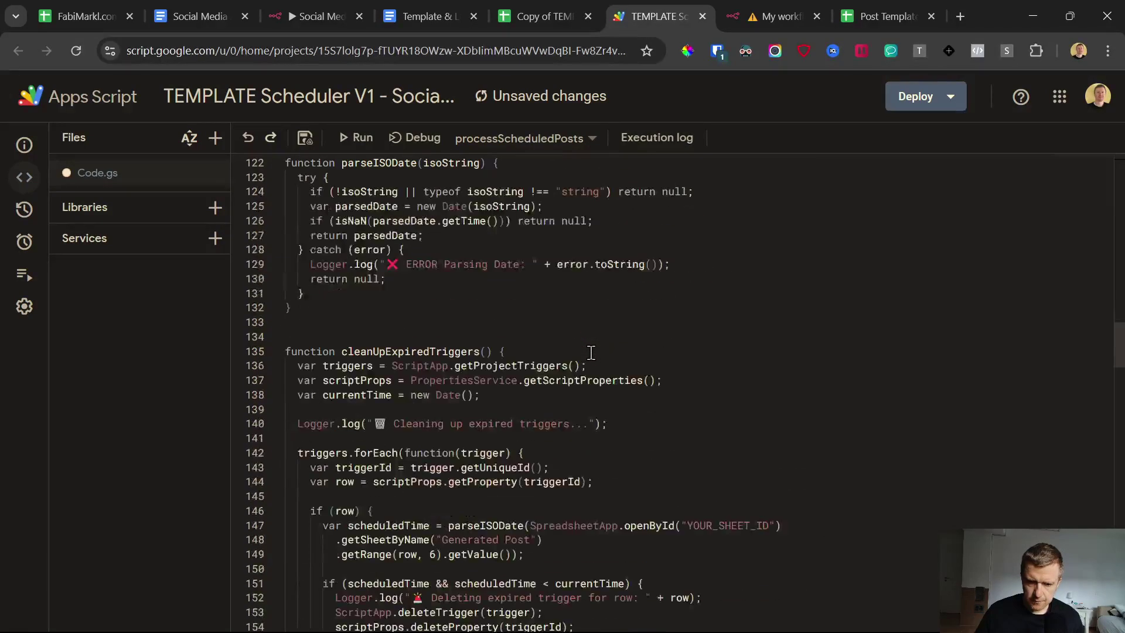
drag(690, 362, 753, 365)
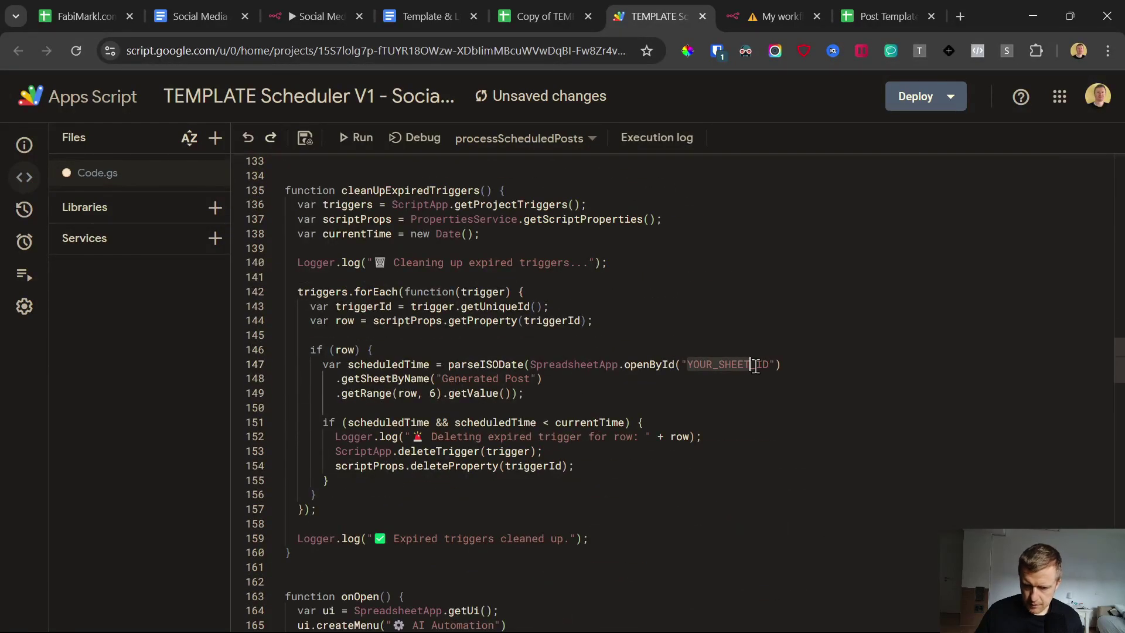
key(ctrl+v)
scroll(655, 343, down, 6)
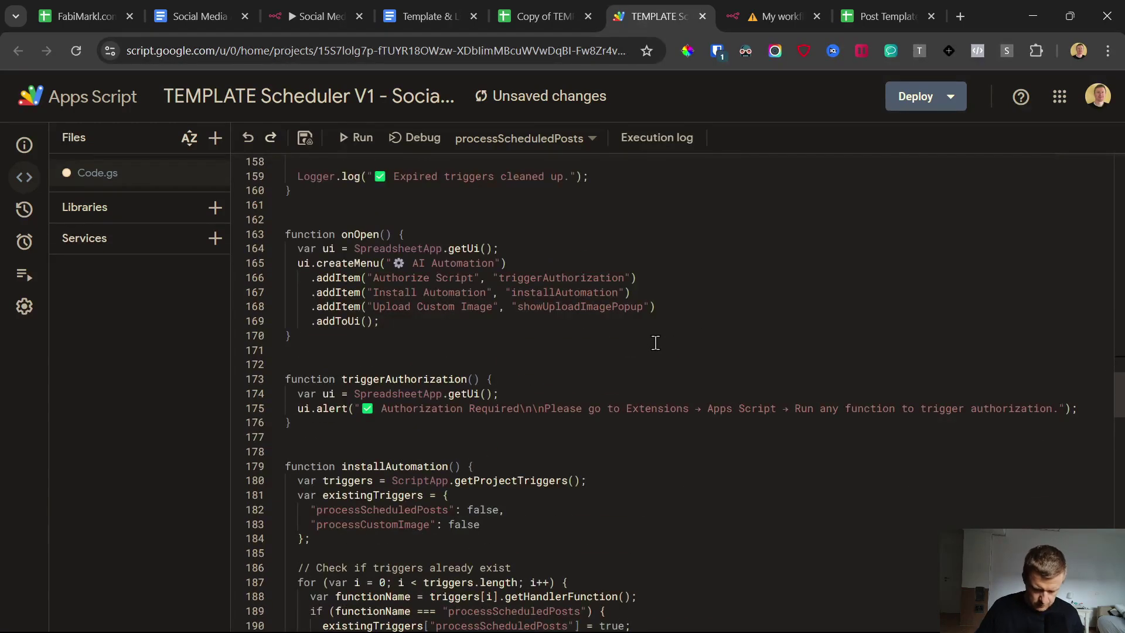
Step: Search the script for sheet_id and replace the line 67 placeholder with the ID
key(ctrl+f)
text(shee)
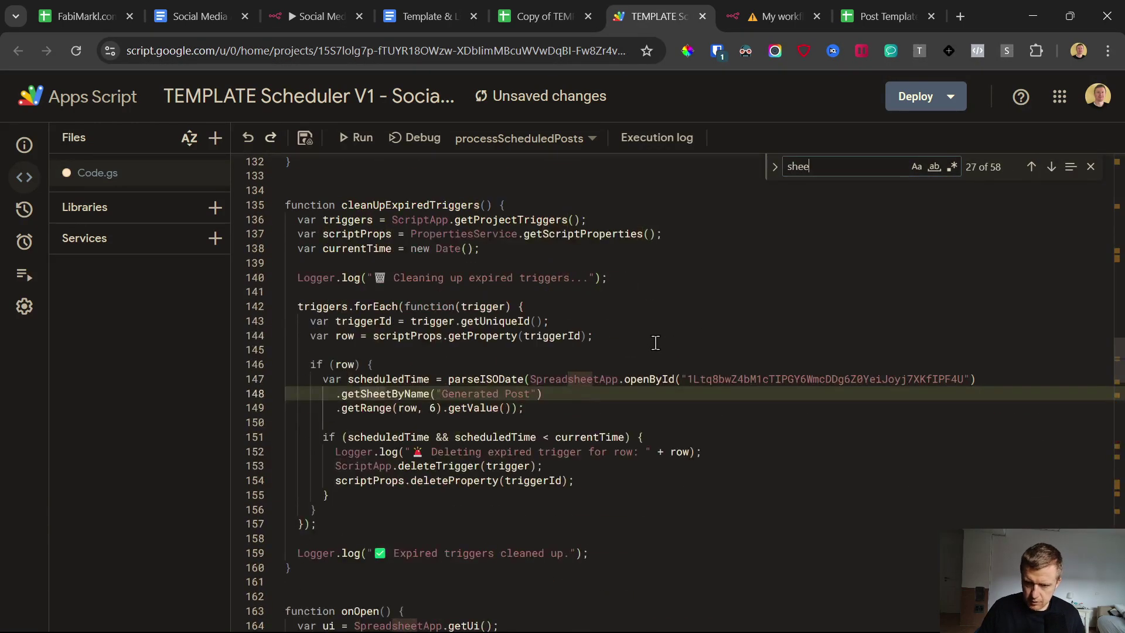
text(t_id)
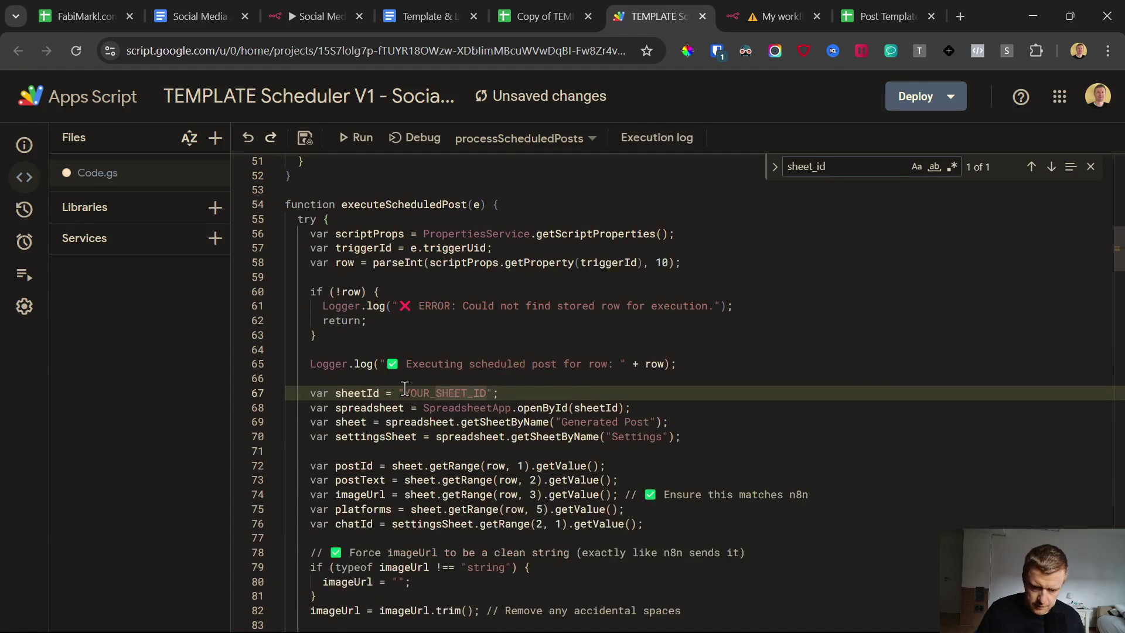
drag(404, 388, 500, 388)
key(ctrl+v)
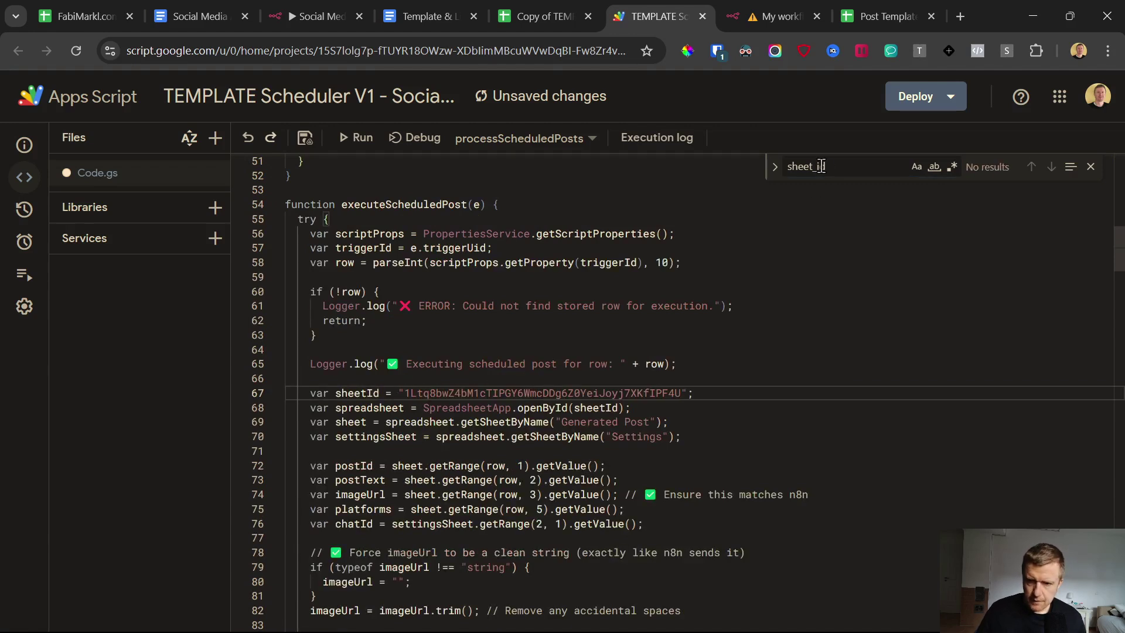
Step: Save the script project and close the Post Templates spreadsheet
click(304, 137)
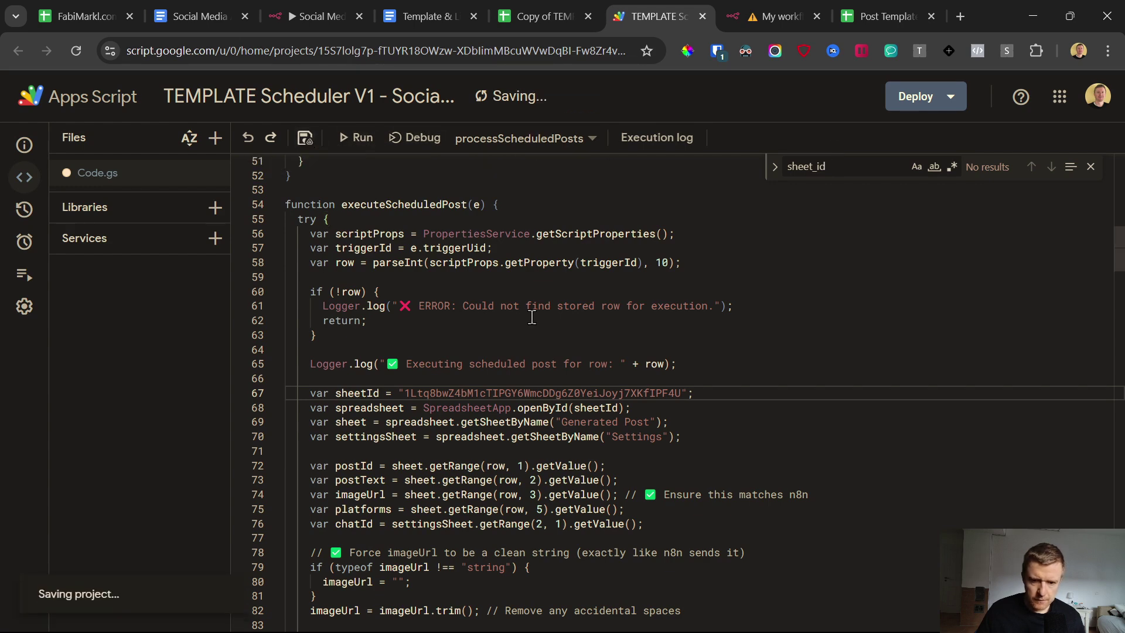
click(545, 17)
click(931, 16)
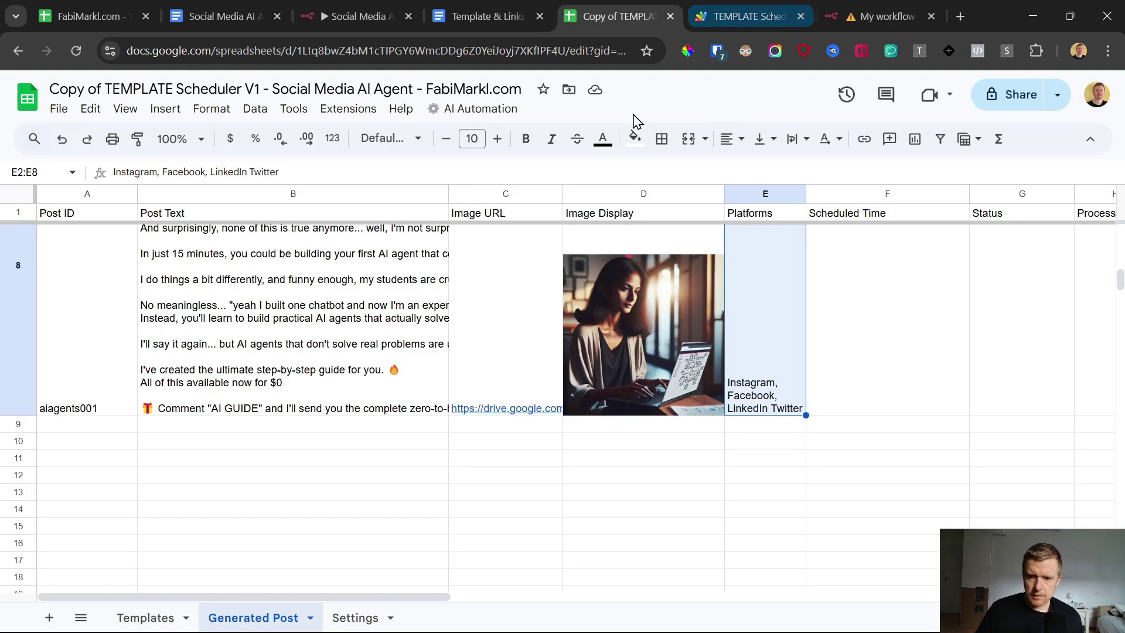
Step: Open the Google Sheets tool's settings, start a new credential, then abandon it
click(865, 8)
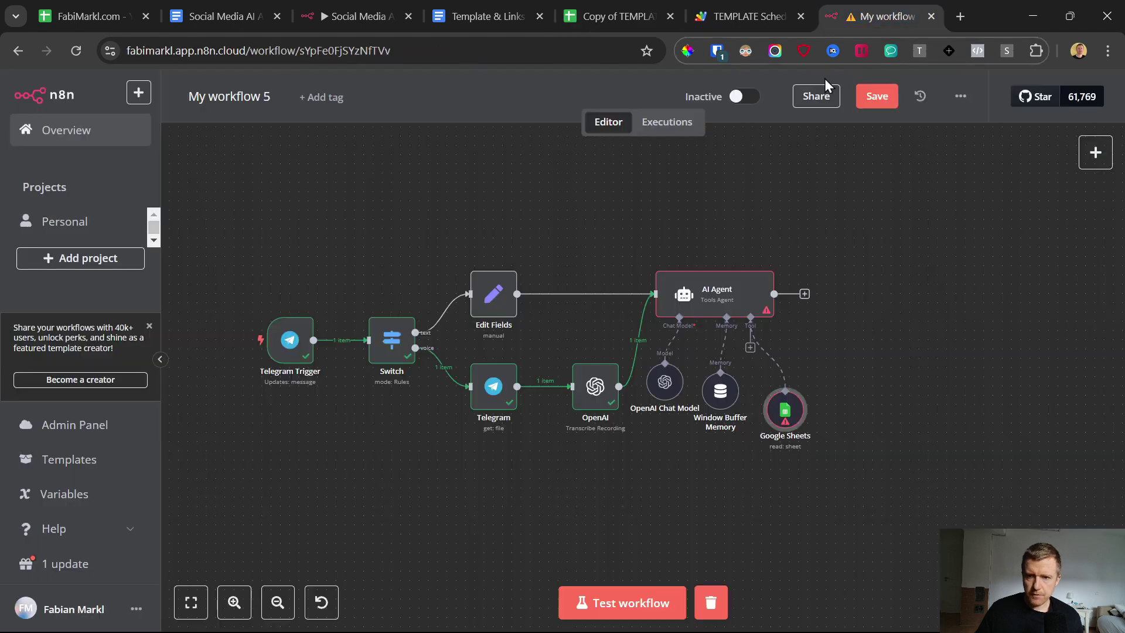
double_click(785, 417)
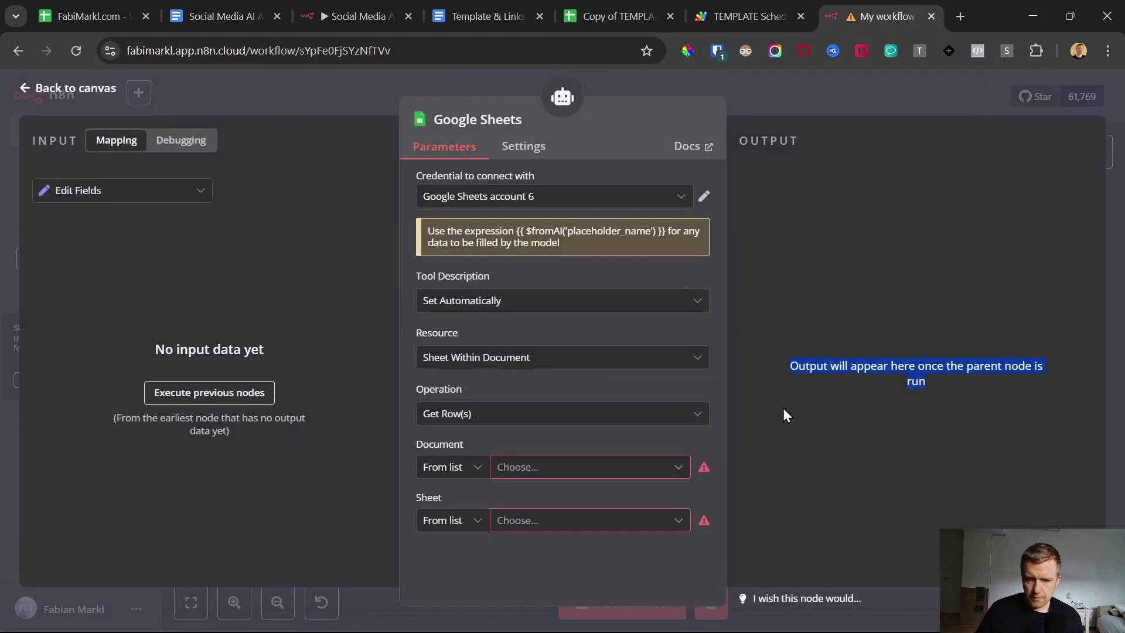
click(492, 201)
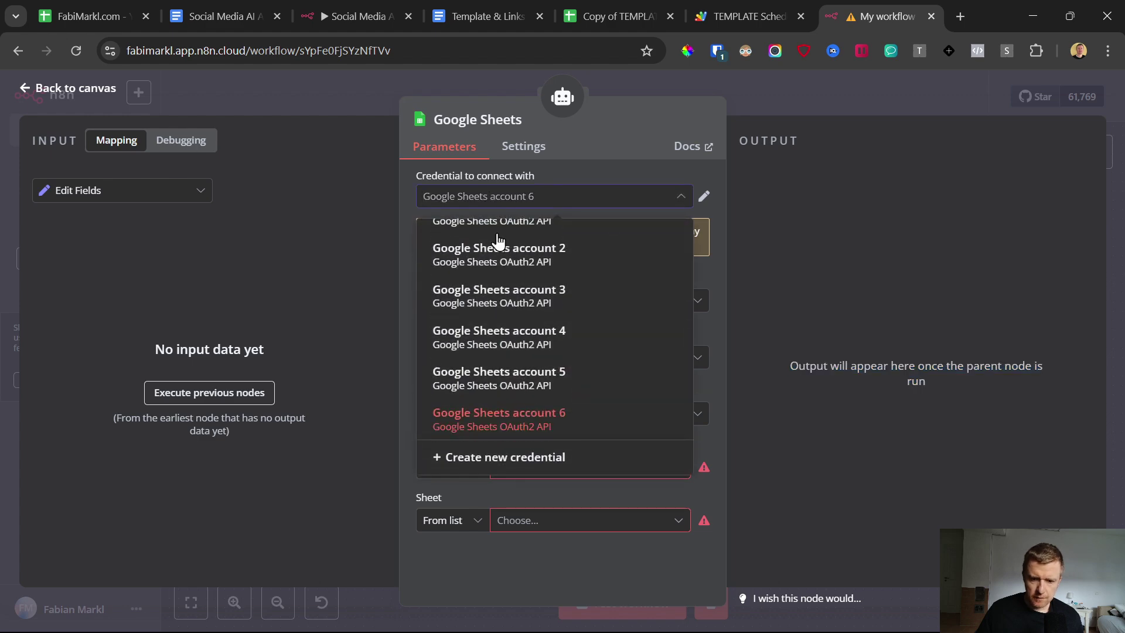
click(528, 457)
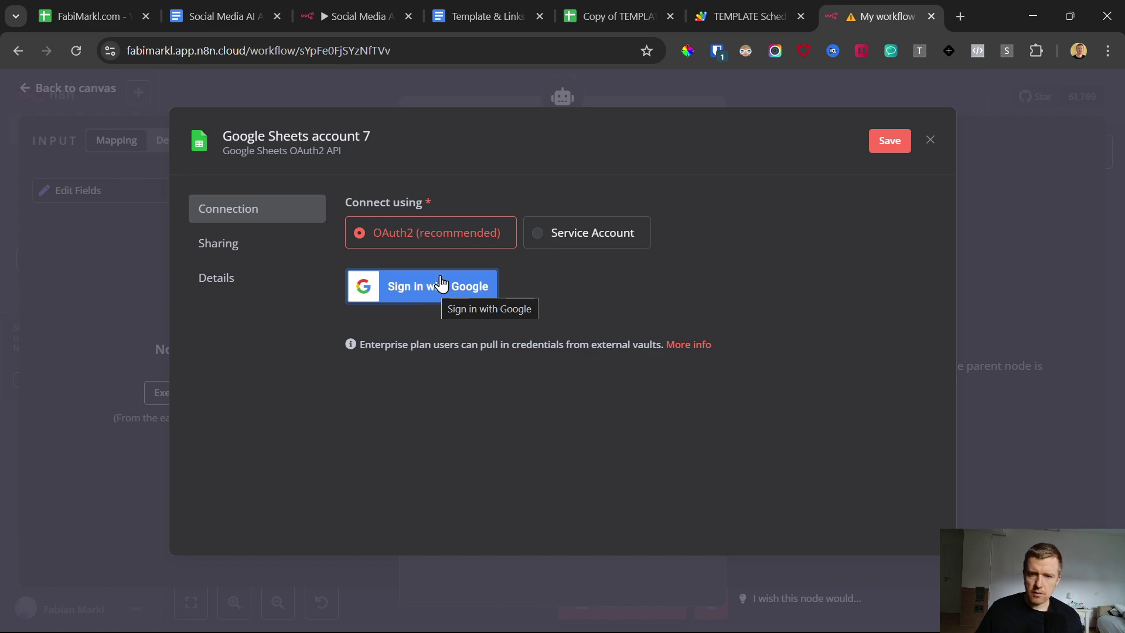
click(615, 16)
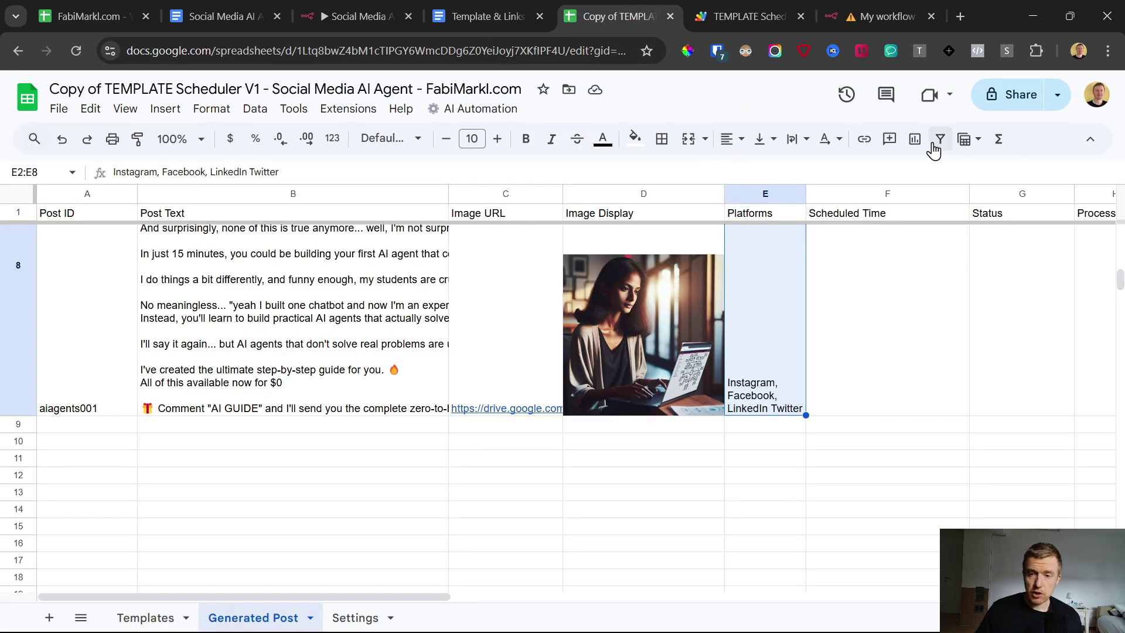
click(879, 8)
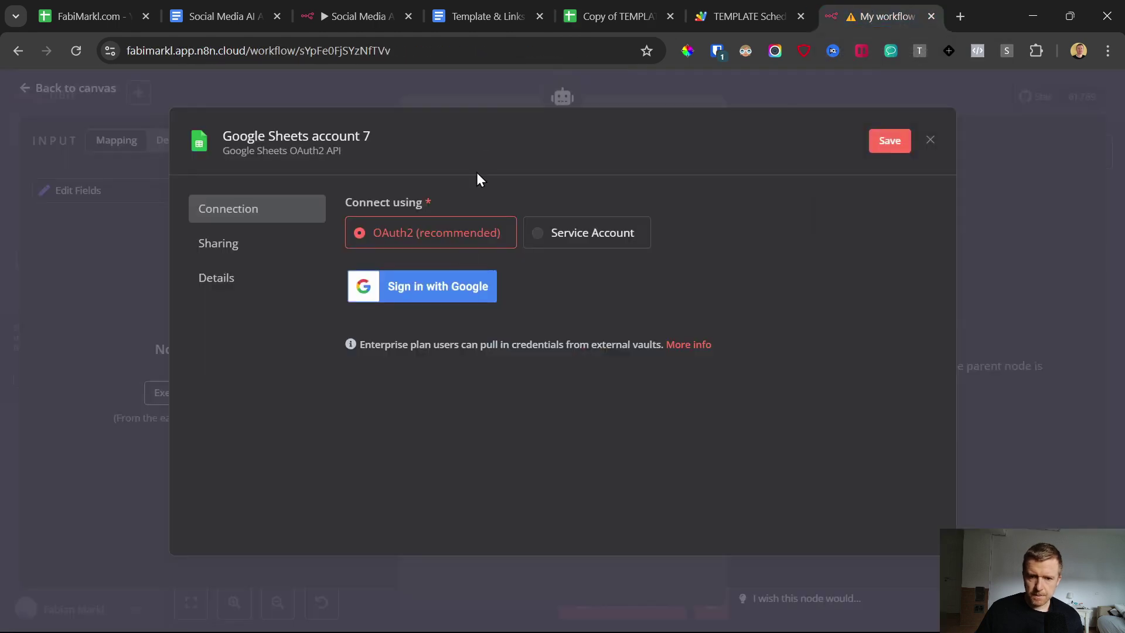
click(931, 142)
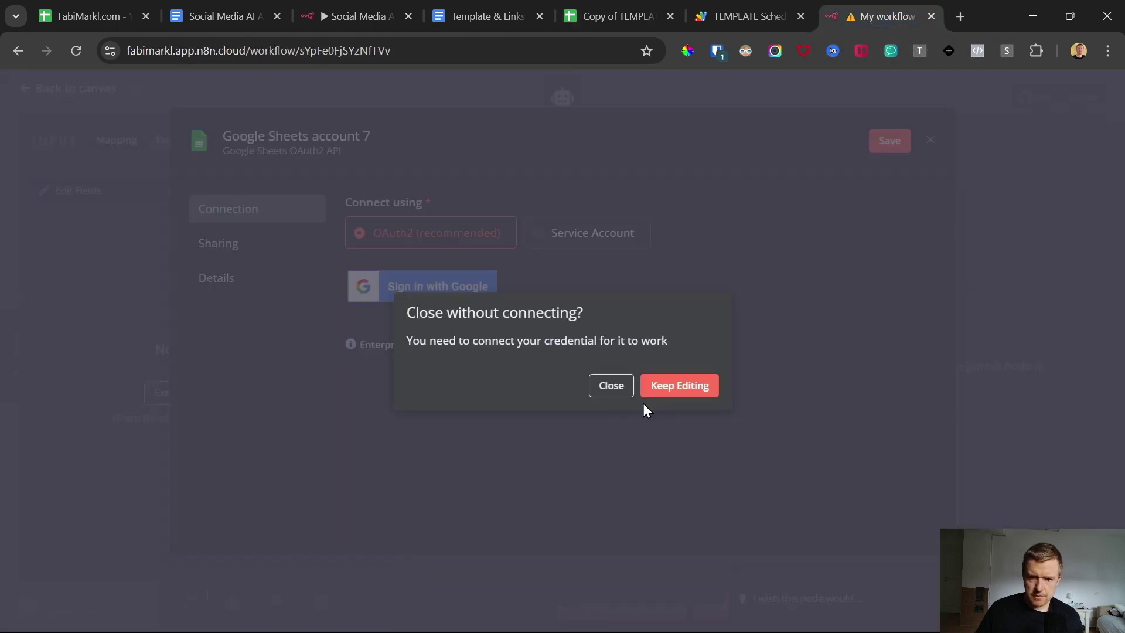
click(607, 388)
Step: Use the existing Google Sheets account credential and pick the Copy of TEMPLATE Scheduler V1 document
click(589, 211)
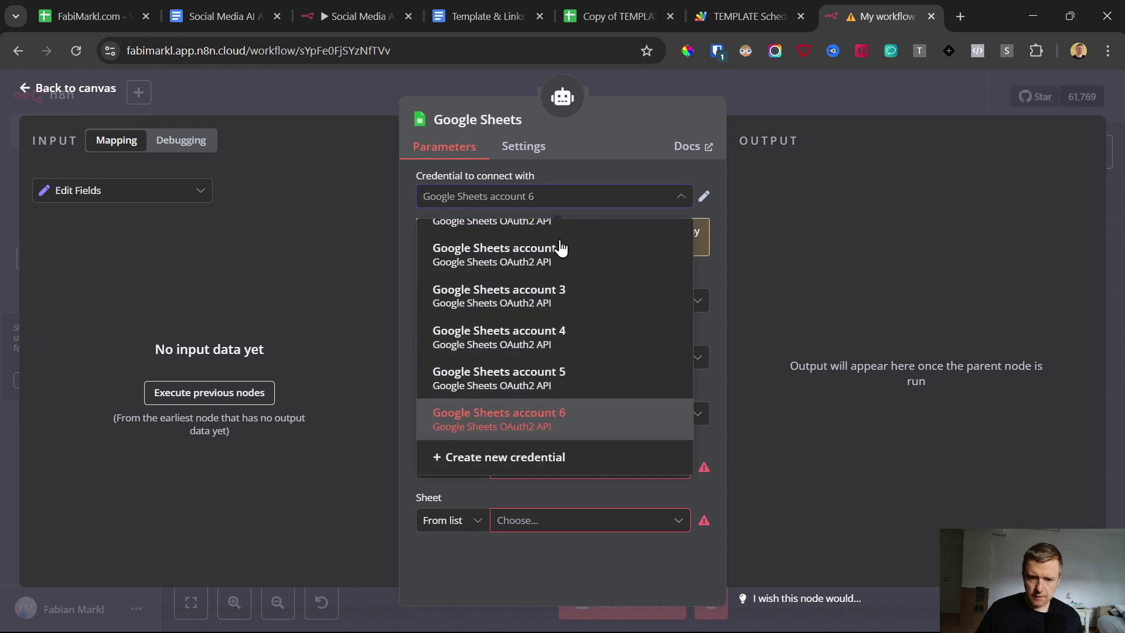
scroll(540, 242, up, 1)
click(539, 242)
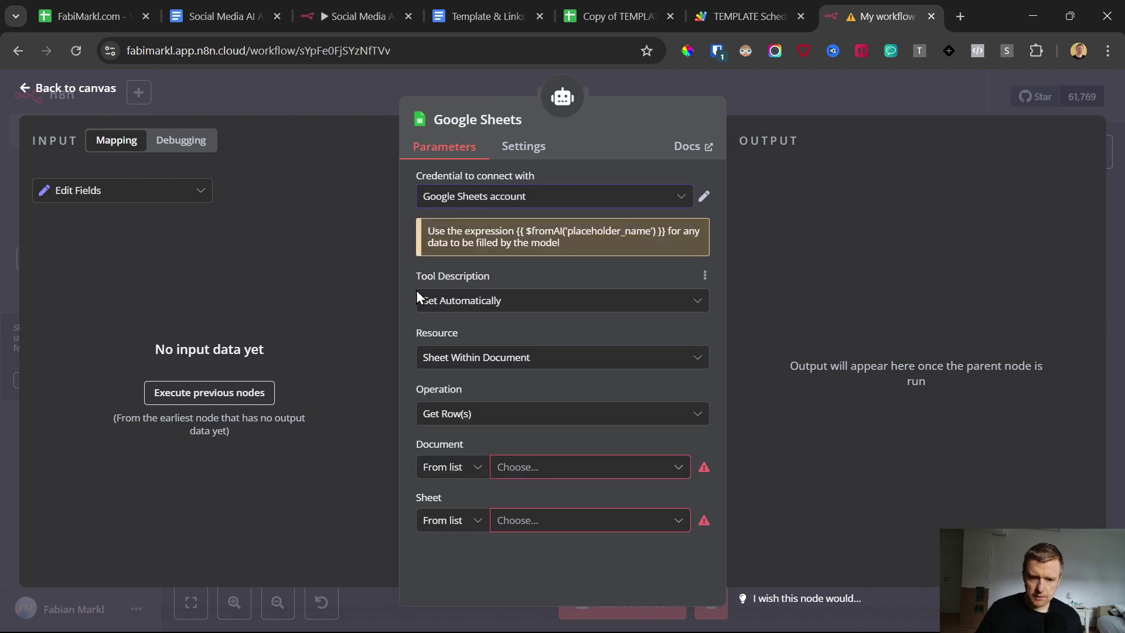
click(537, 466)
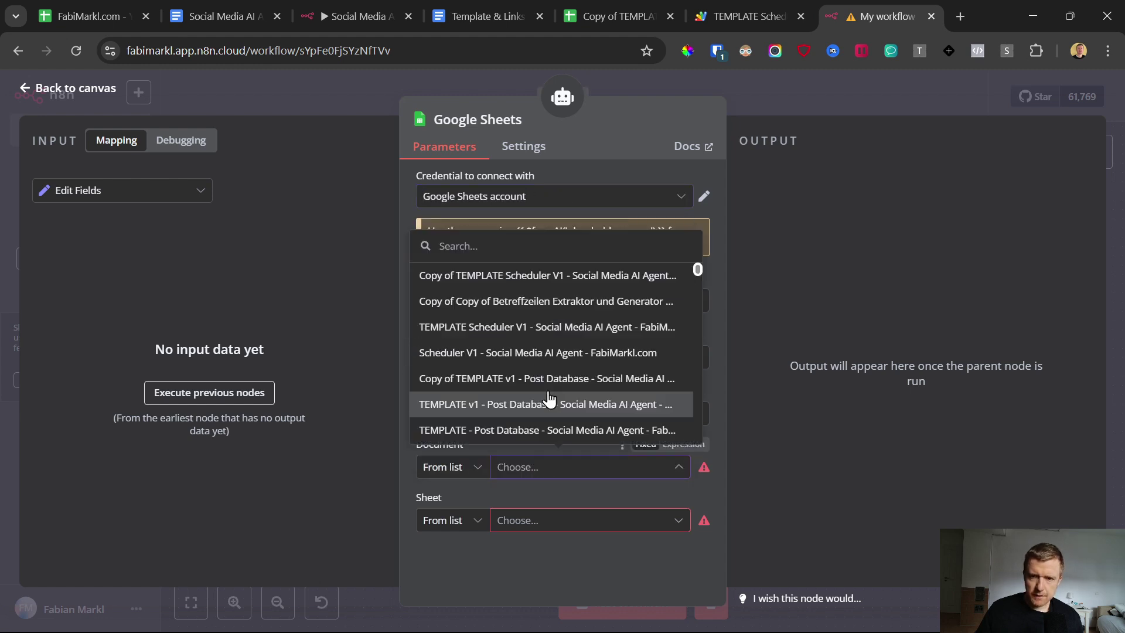
click(523, 283)
Step: Rename the spreadsheet, replacing 'Copy of' with 'YouTube' to get YouTube TEMPLATE Scheduler V1
click(610, 16)
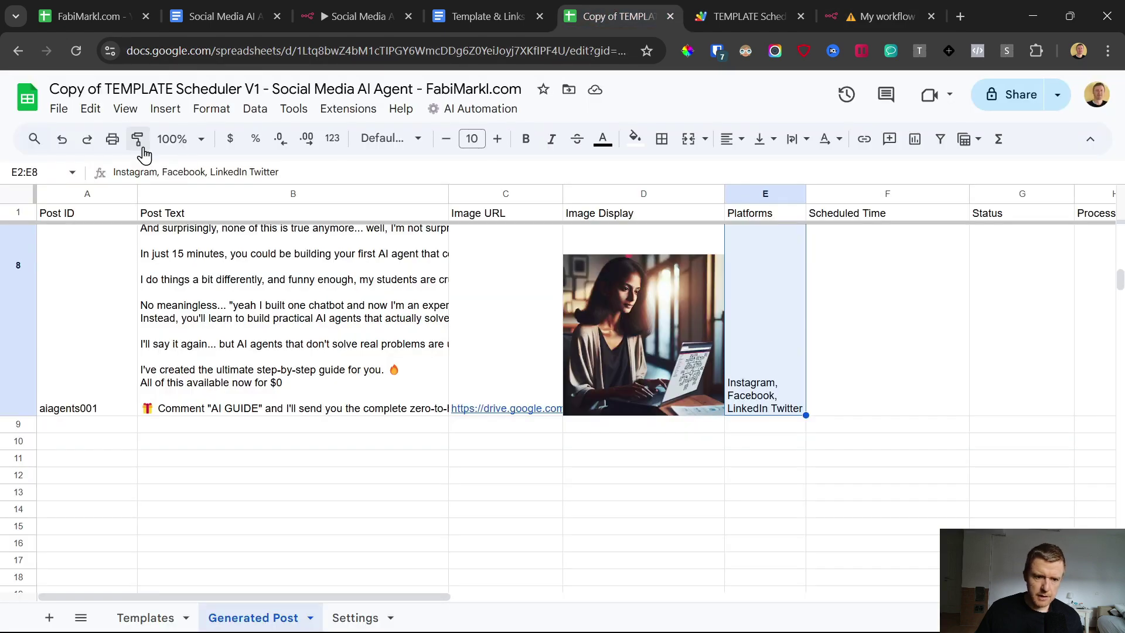
drag(173, 88, 30, 103)
click(112, 91)
key(BackSpace)
text(YouTube)
key(Return)
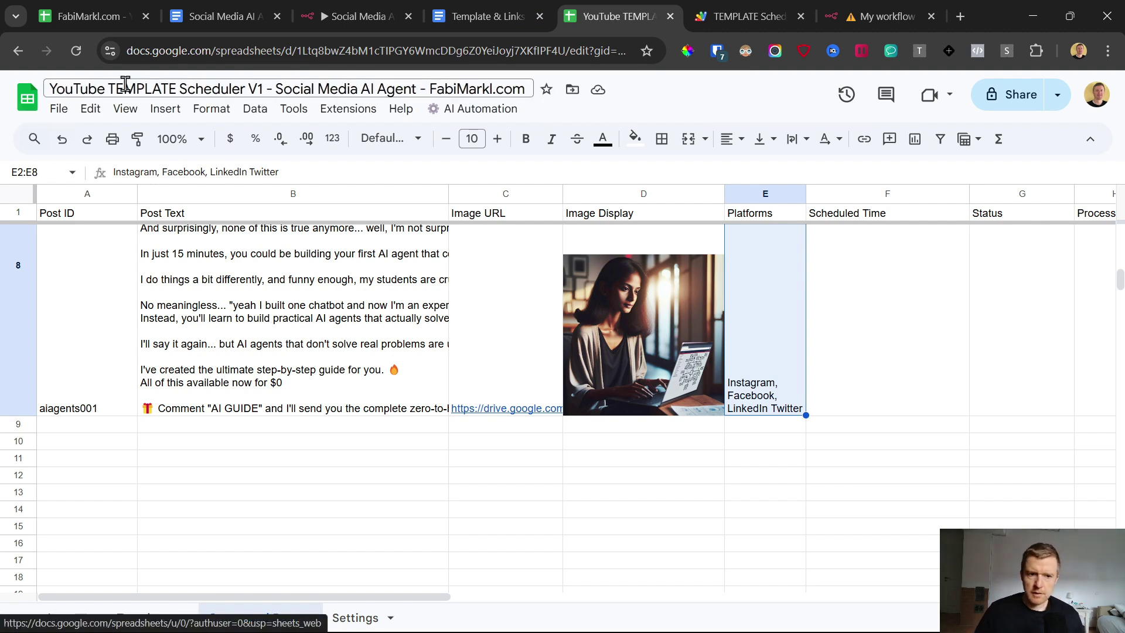
Step: Reopen the Google Sheets node and reselect the Google Sheets account credential to refresh the documents
click(896, 2)
click(536, 469)
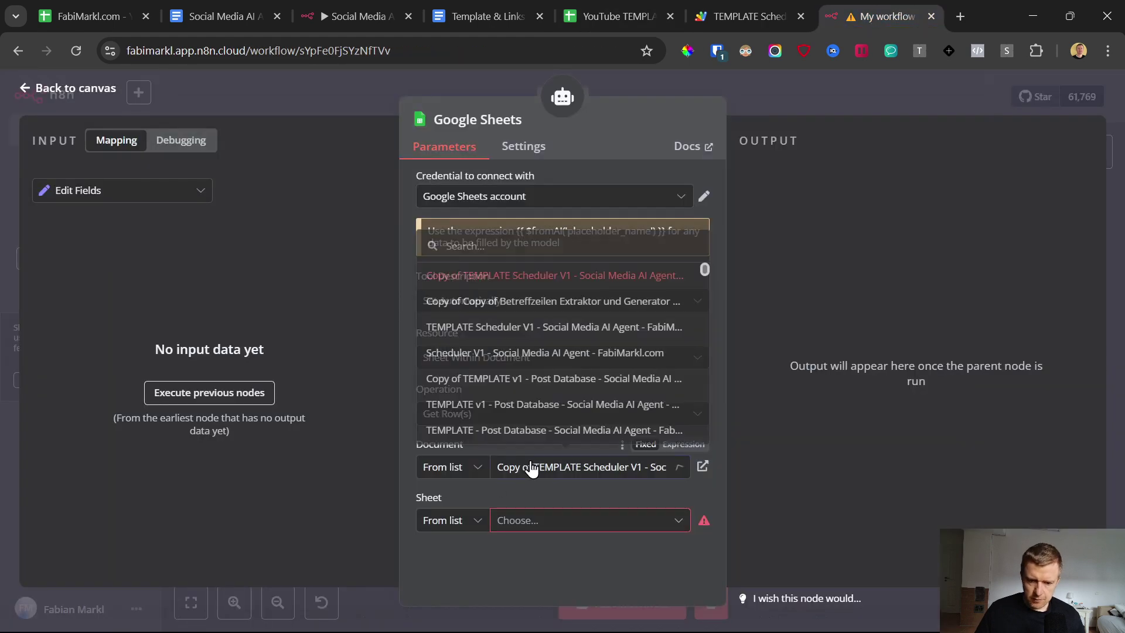
click(712, 431)
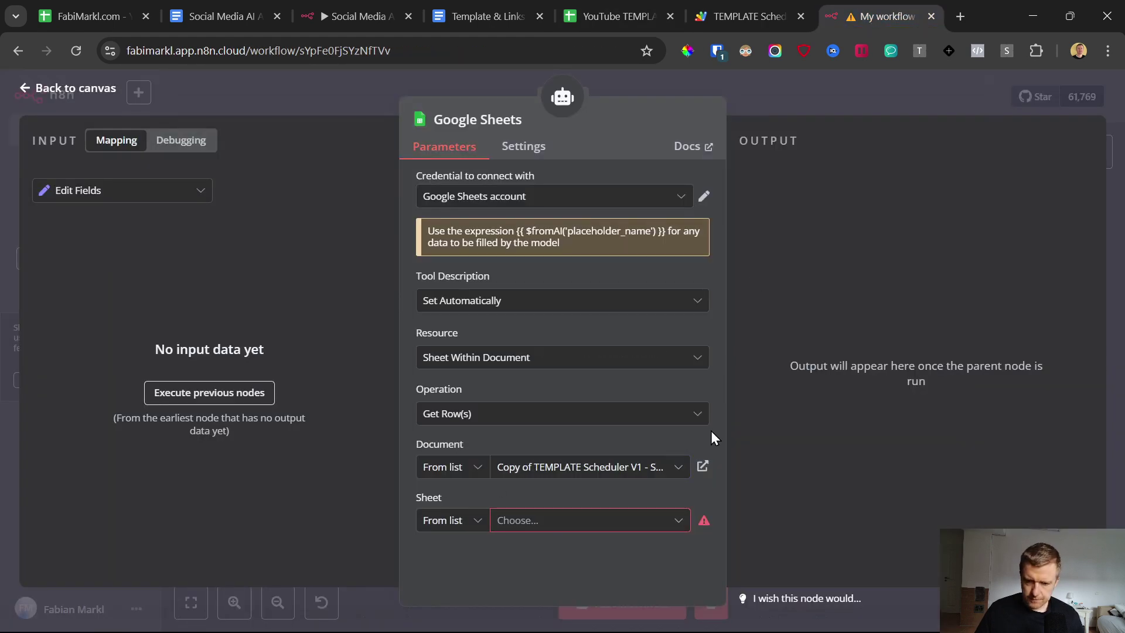
click(675, 469)
click(24, 92)
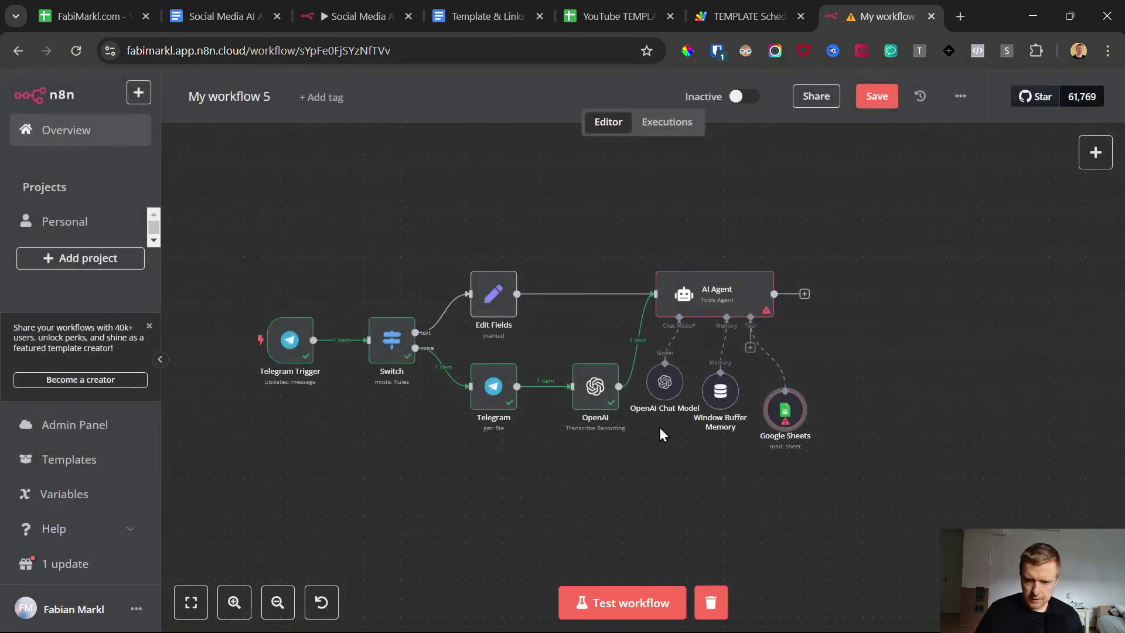
double_click(784, 413)
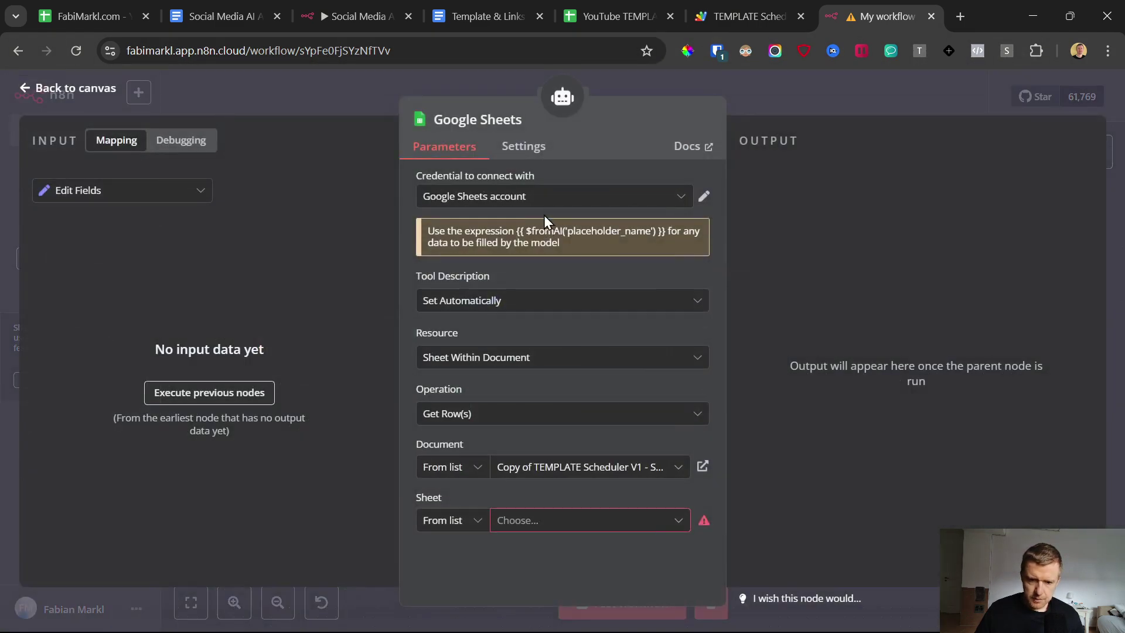
click(535, 197)
click(540, 292)
click(522, 196)
click(504, 238)
Step: Set the document to YouTube TEMPLATE Scheduler V1, sheet Generated Post, and rename the node 'Google Sheets - Read Sheet'
click(647, 469)
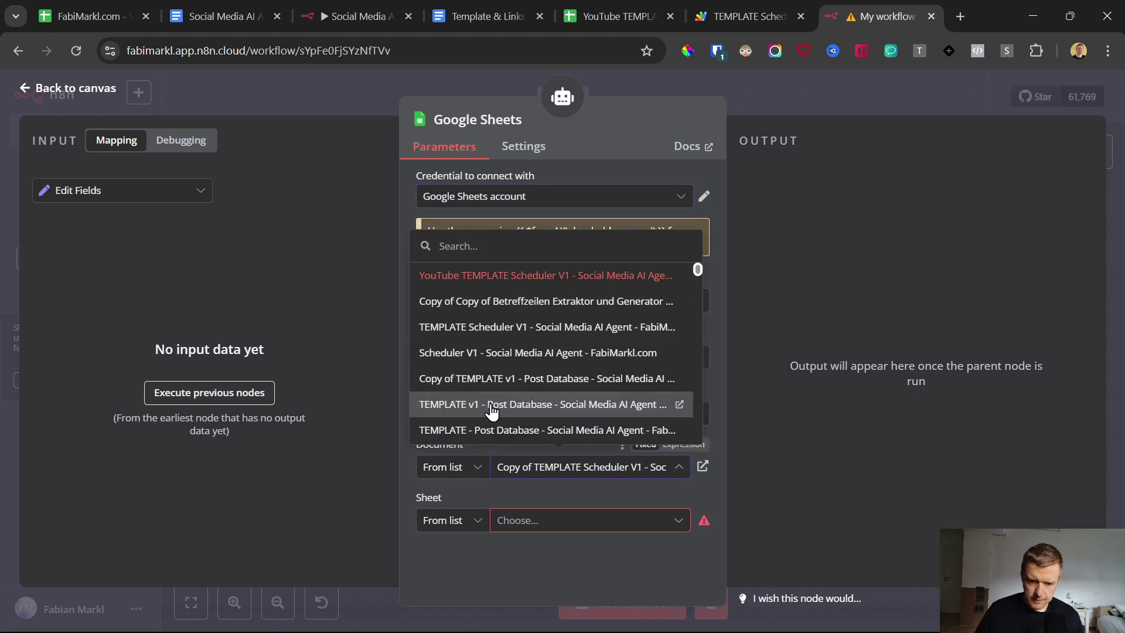
click(476, 286)
click(558, 520)
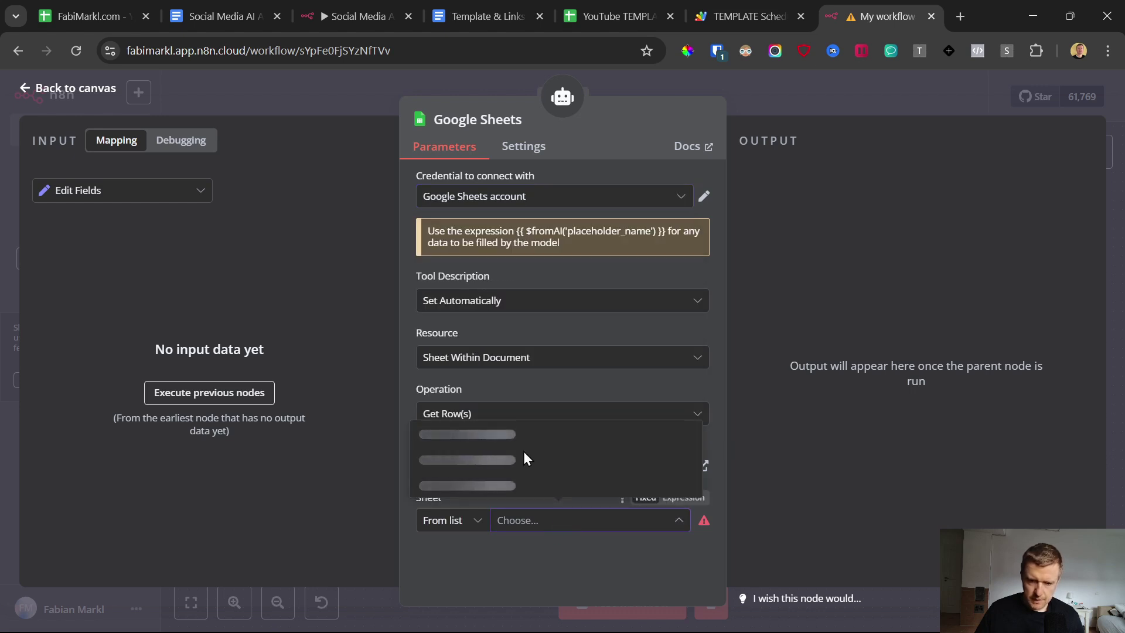
click(452, 463)
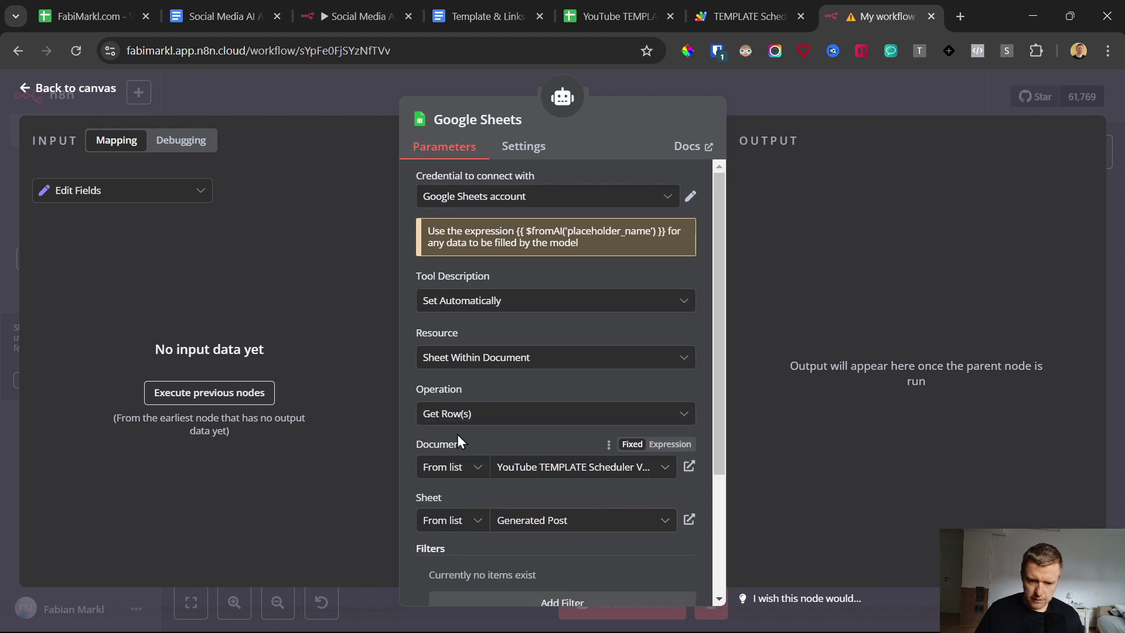
scroll(461, 425, down, 3)
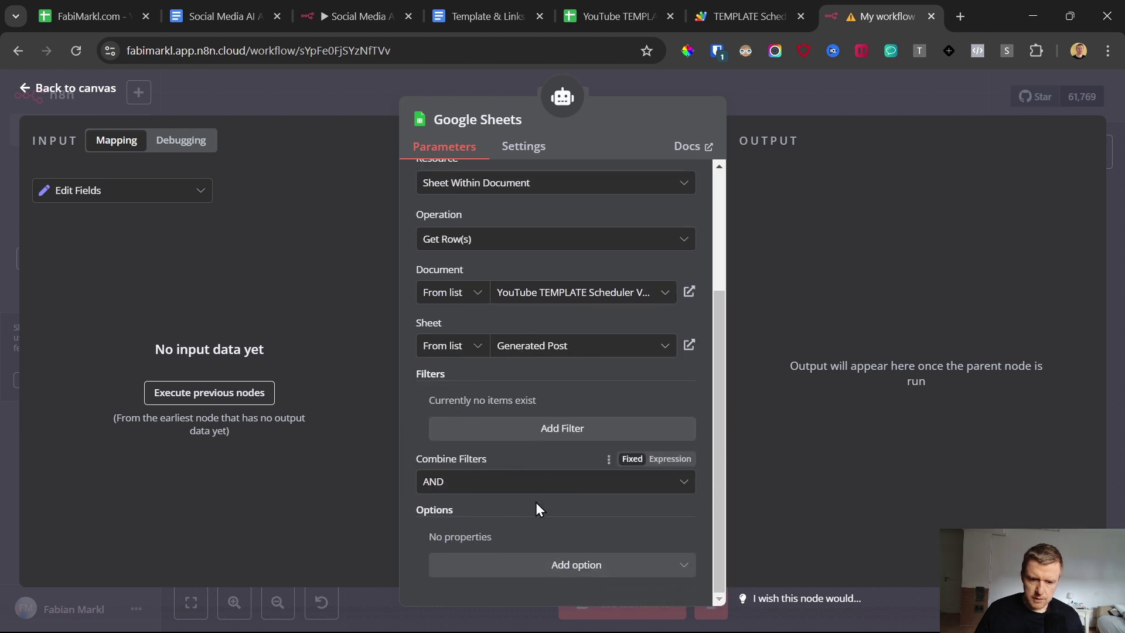
scroll(536, 501, up, 2)
click(516, 118)
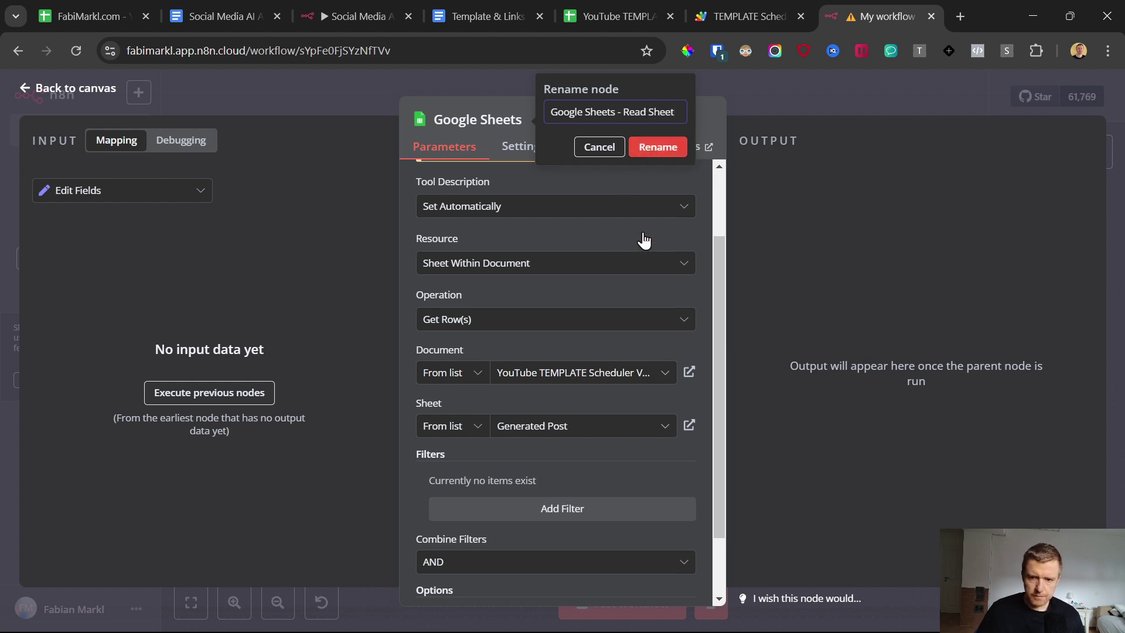
click(649, 149)
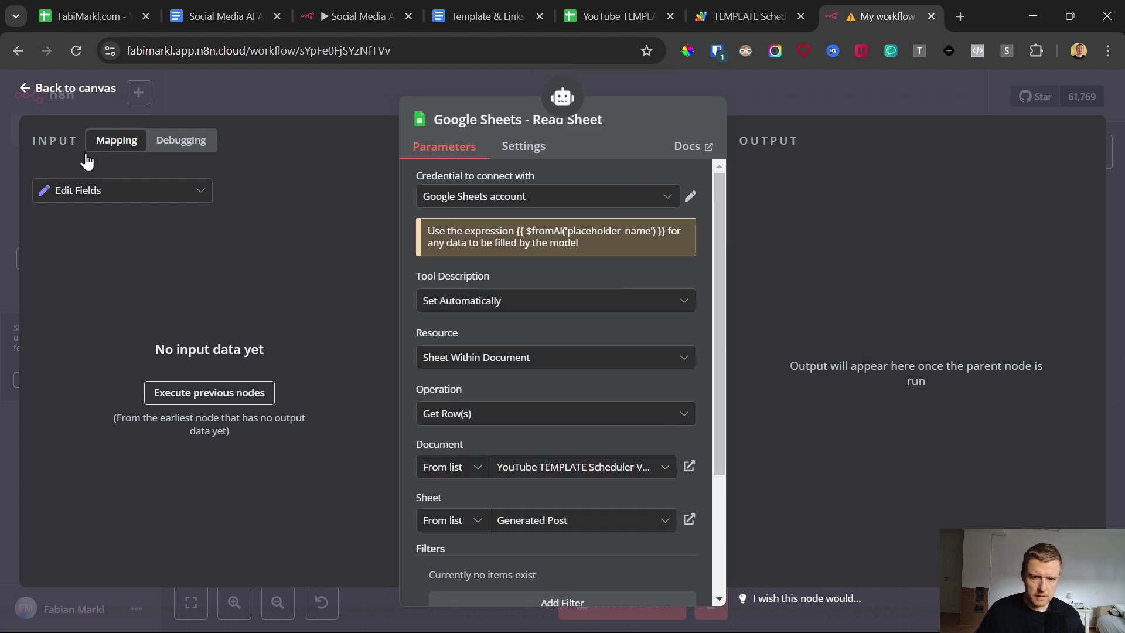
Step: Add a second Google Sheets tool to the AI Agent
click(22, 89)
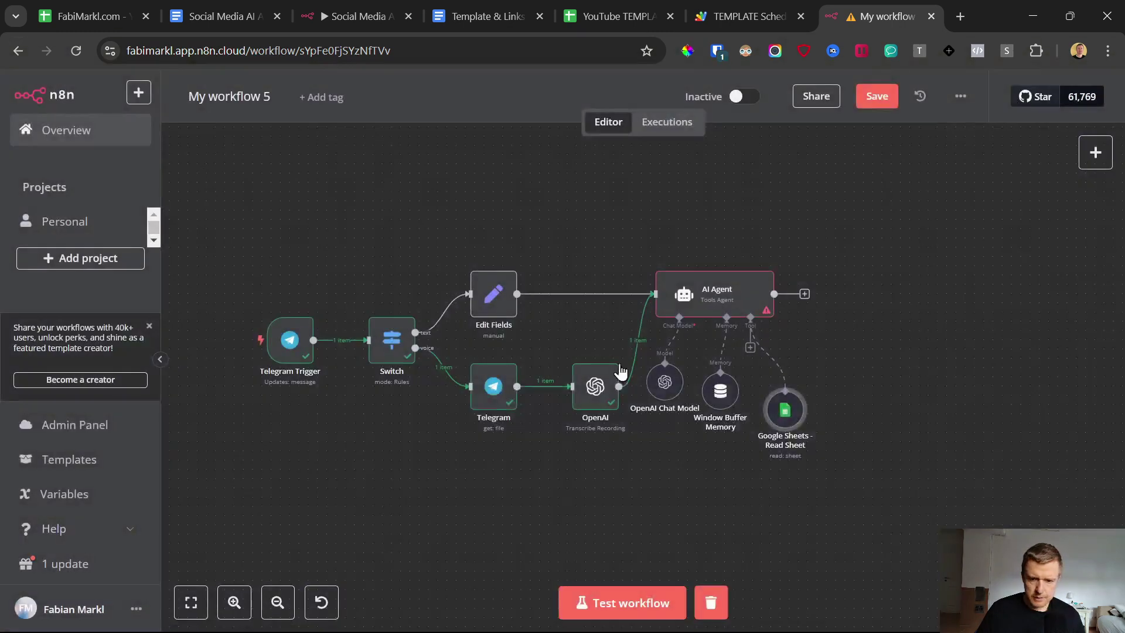
click(751, 348)
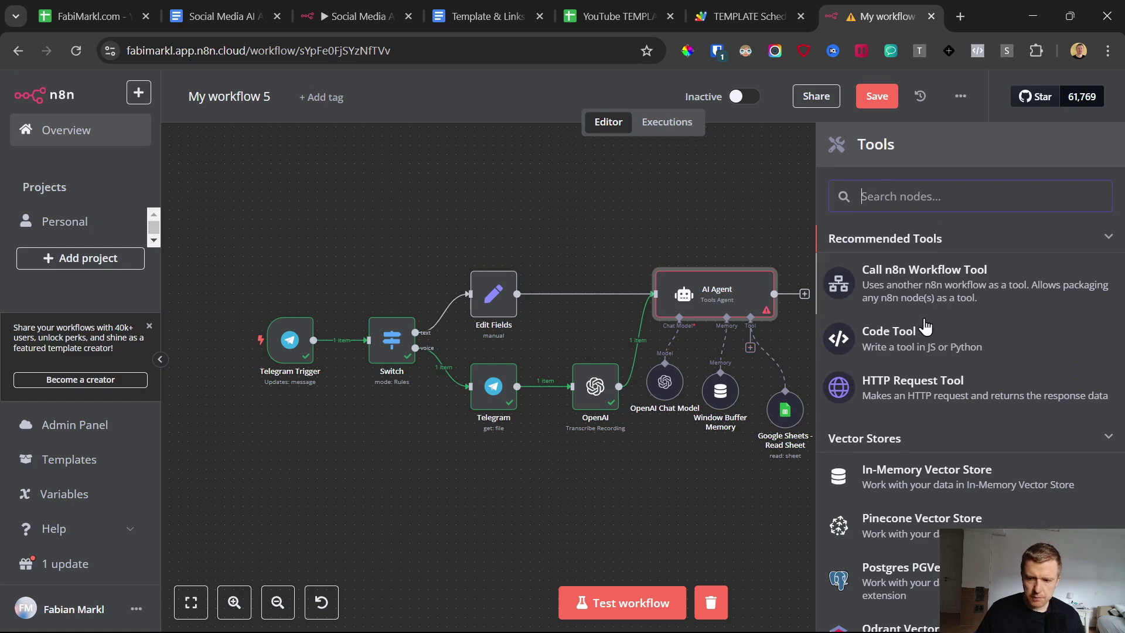
scroll(976, 439, down, 5)
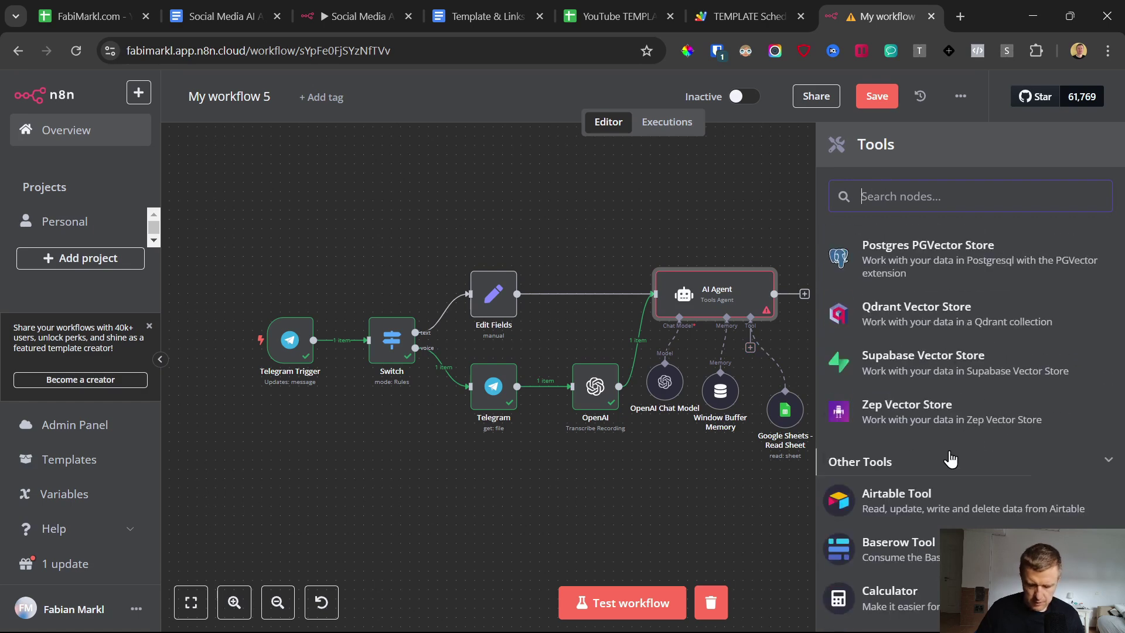
text(google)
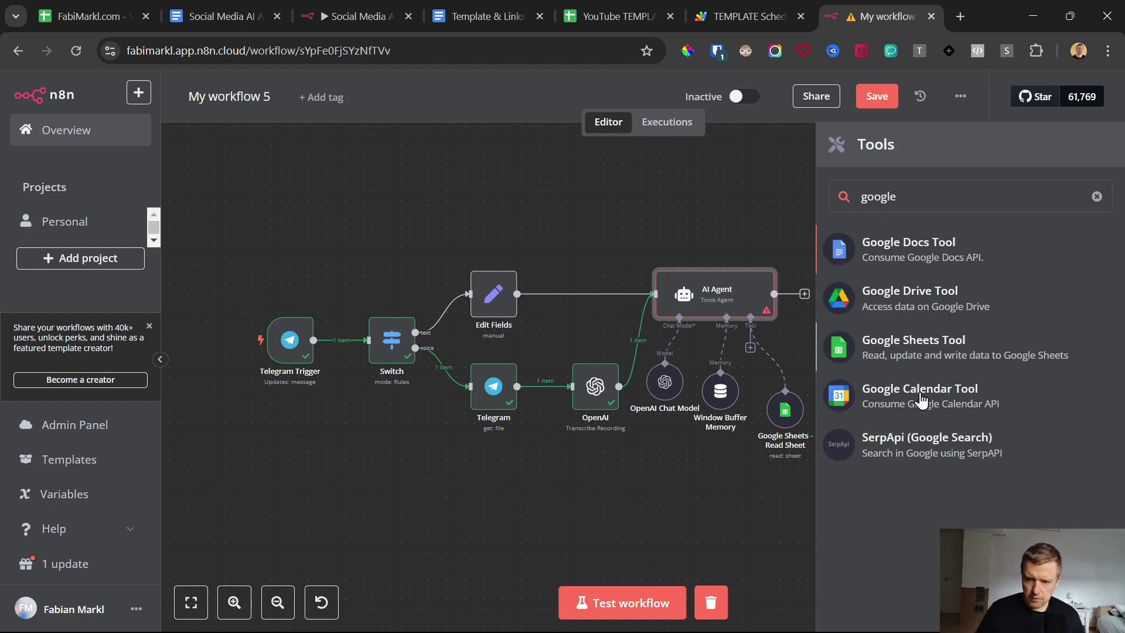
click(932, 348)
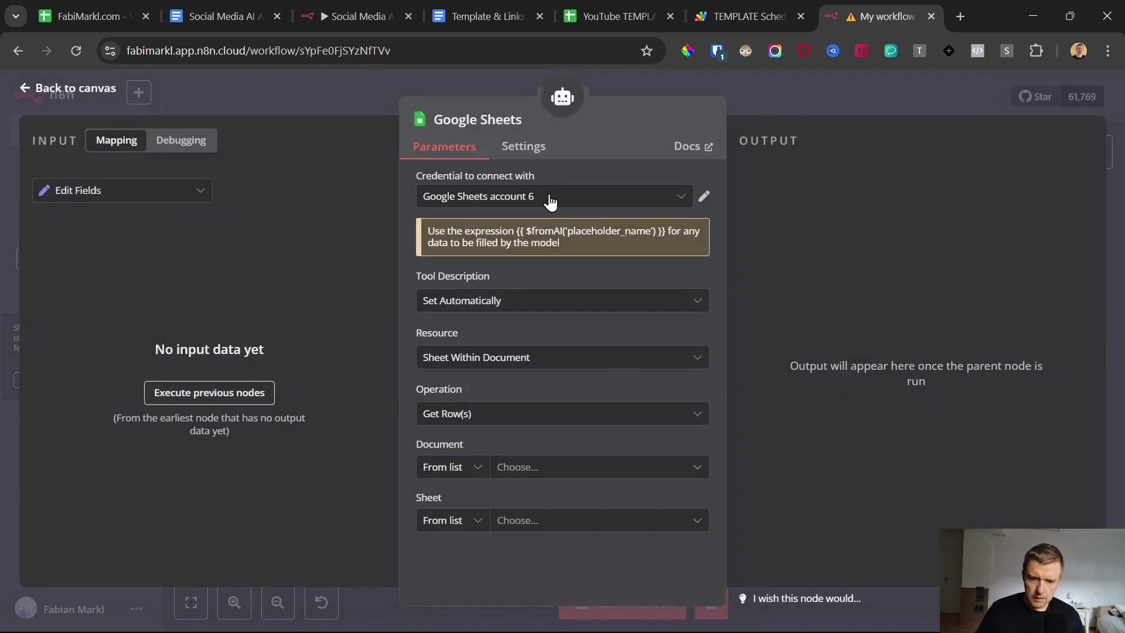
Step: Configure it with the Google Sheets account, YouTube TEMPLATE Scheduler V1, Append or Update, and the Generated Post sheet
click(548, 197)
scroll(518, 247, up, 1)
click(518, 240)
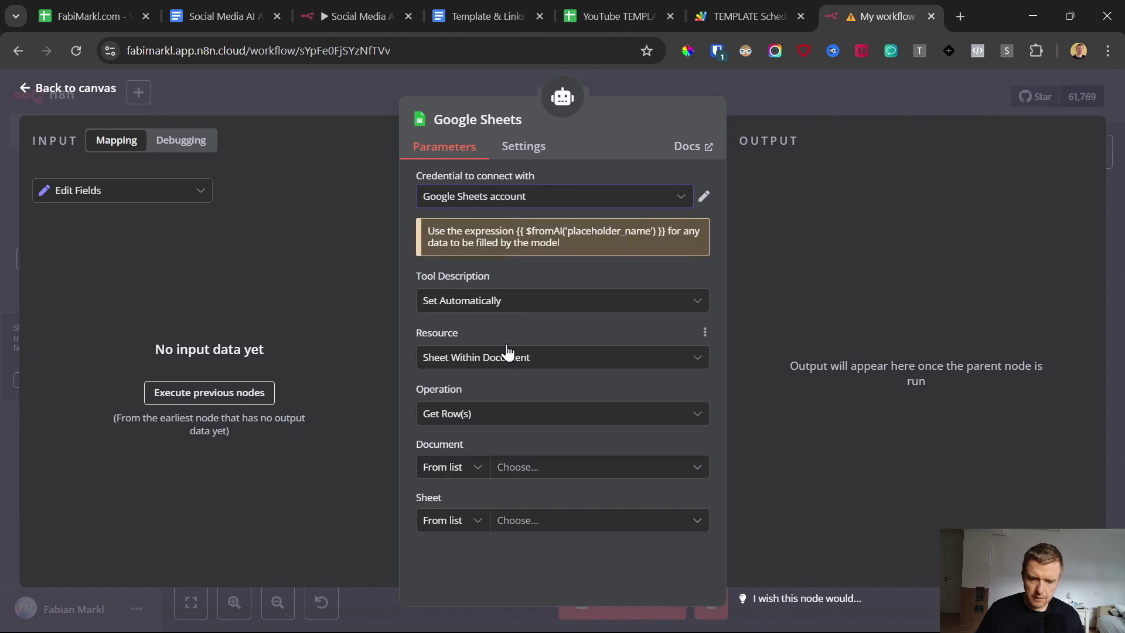
click(535, 467)
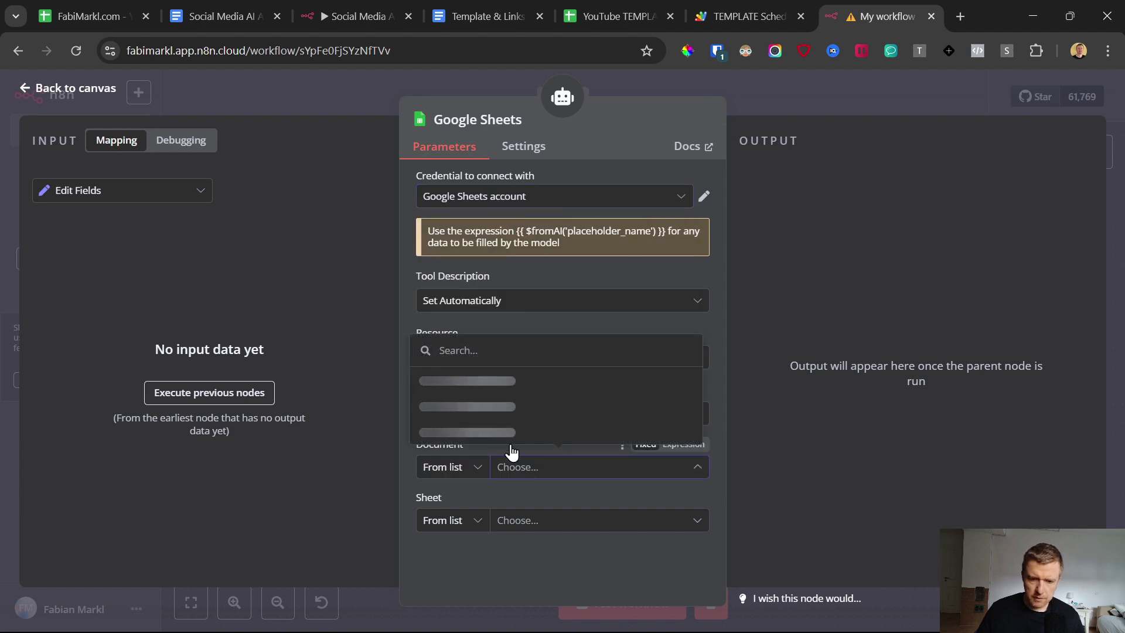
click(457, 277)
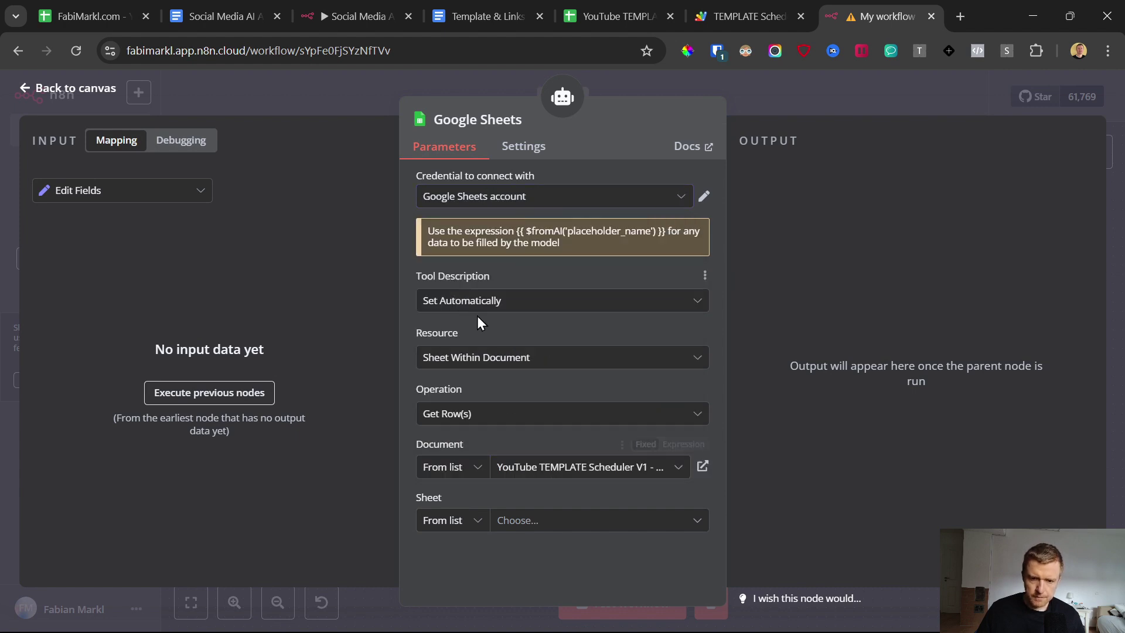
click(494, 423)
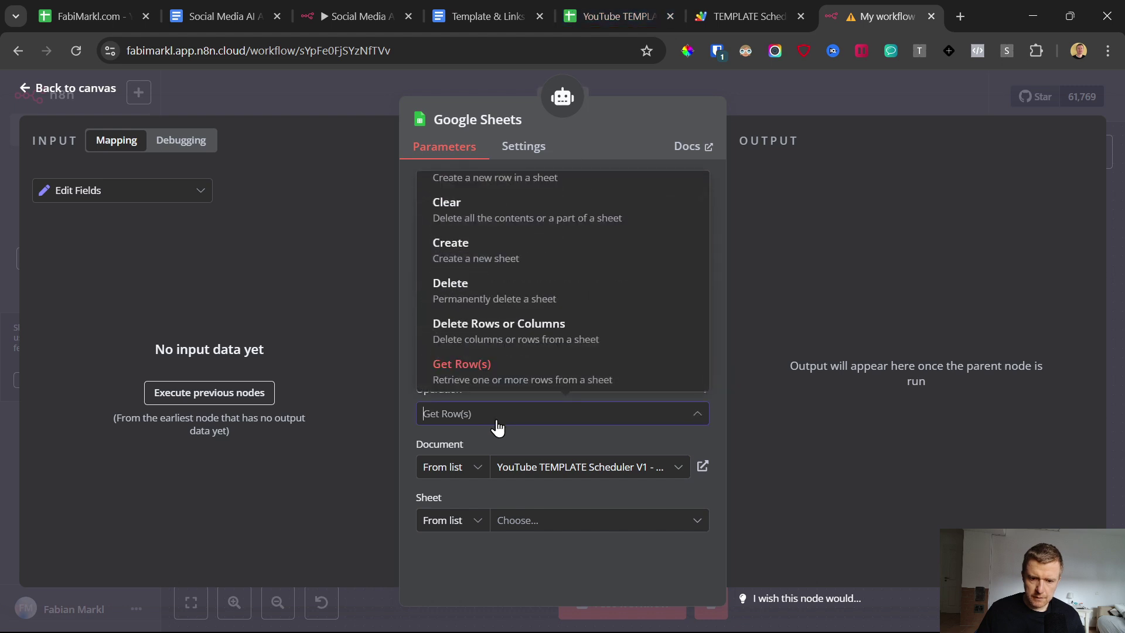
scroll(566, 344, up, 2)
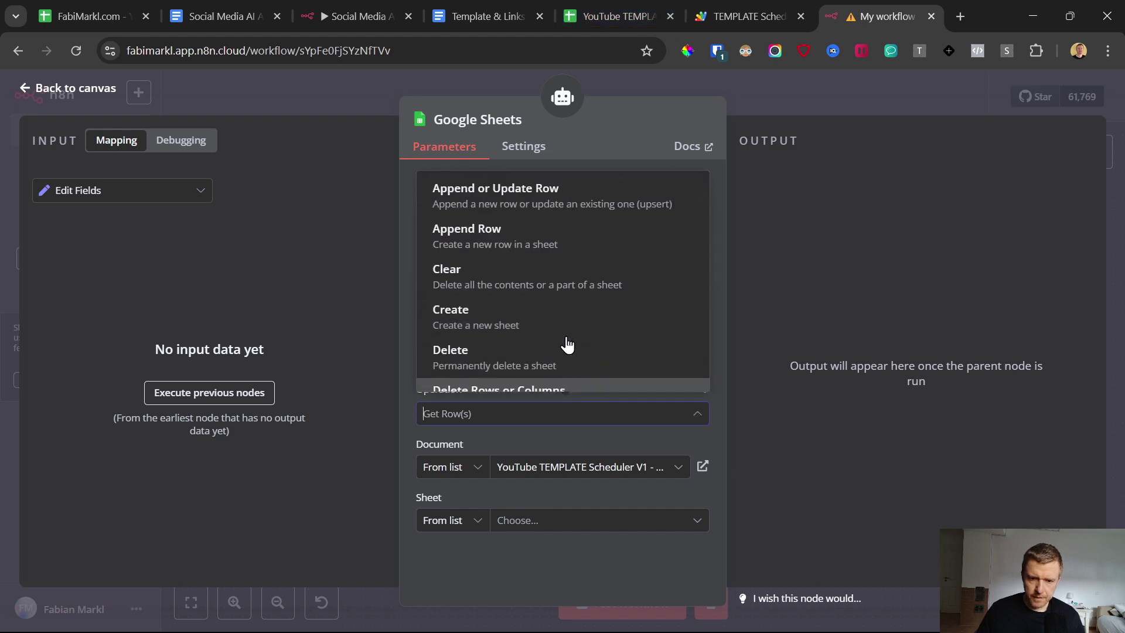
click(519, 195)
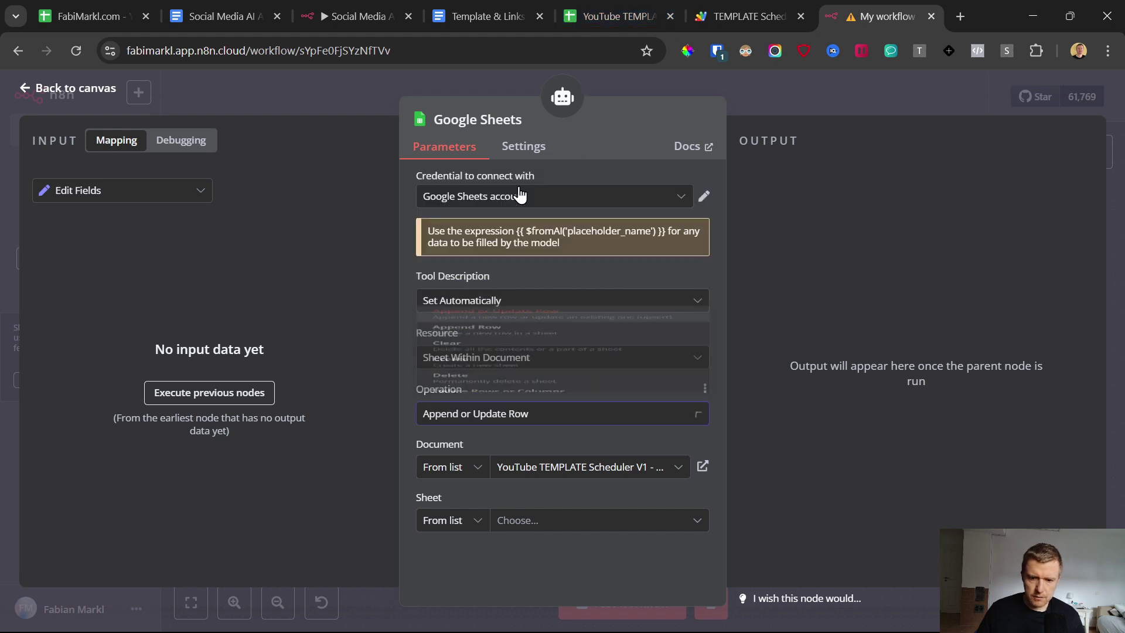
click(549, 527)
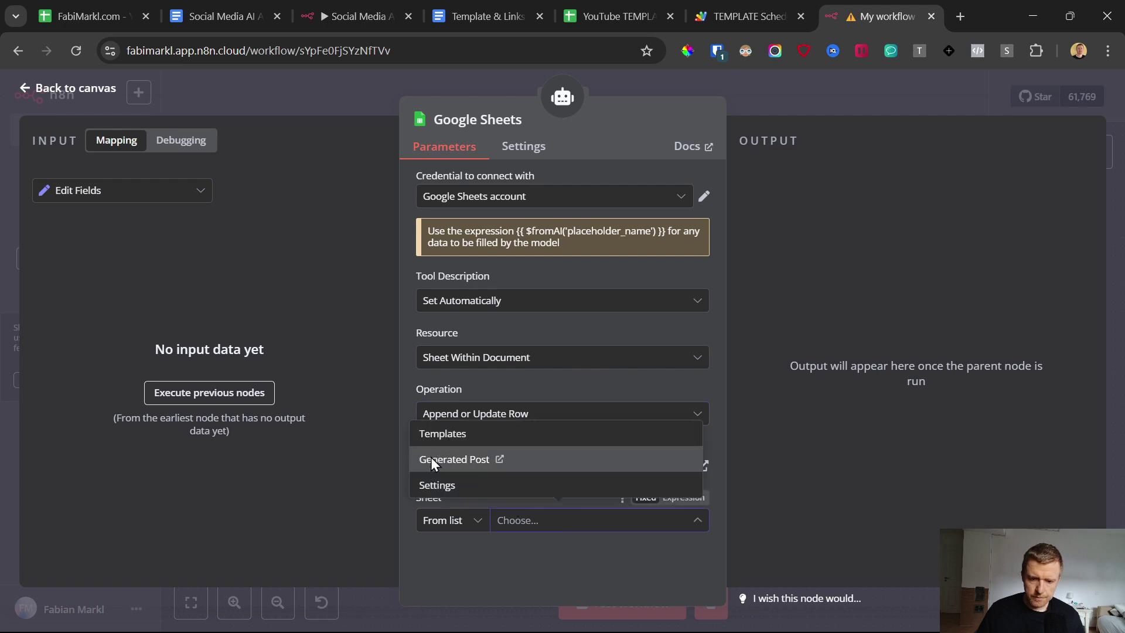
click(438, 460)
Step: Match rows on the Post ID column and check the Post ID values in the spreadsheet
scroll(457, 437, down, 2)
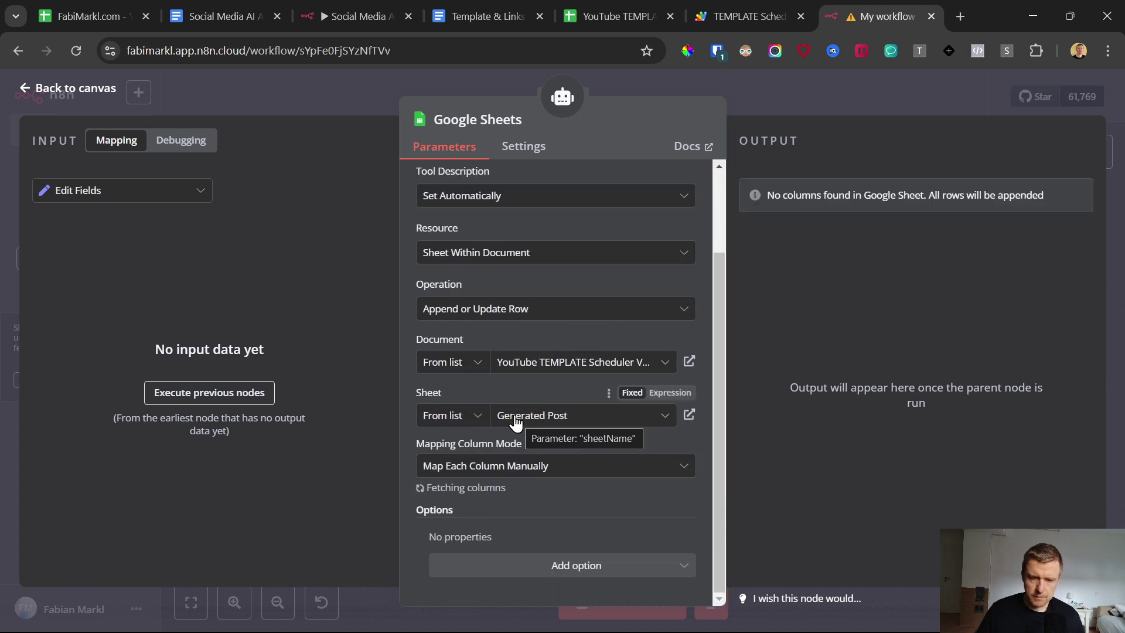
scroll(513, 380, down, 4)
click(466, 304)
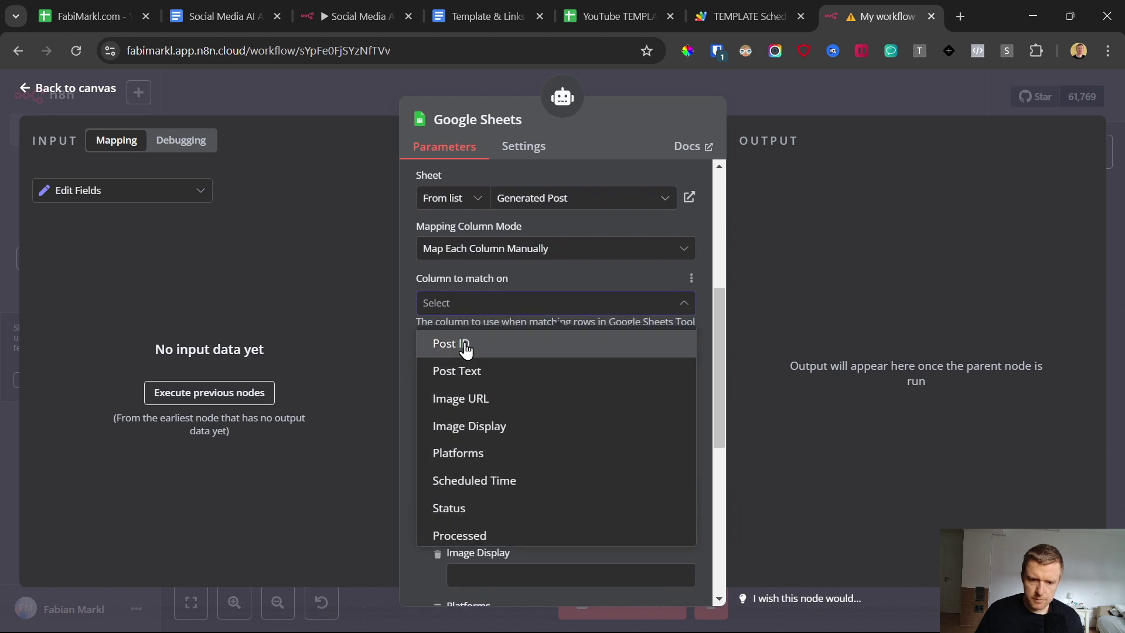
click(442, 345)
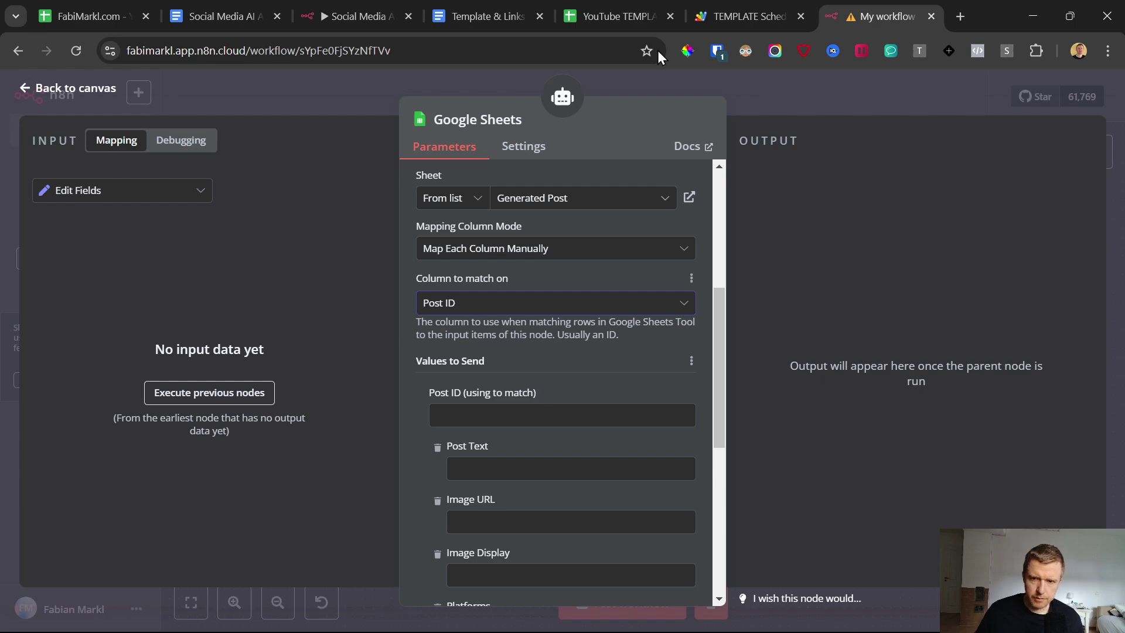
click(589, 1)
click(73, 371)
Step: Focus the Post ID matching value field and review its $fromAI placeholder hint
scroll(91, 408, up, 2)
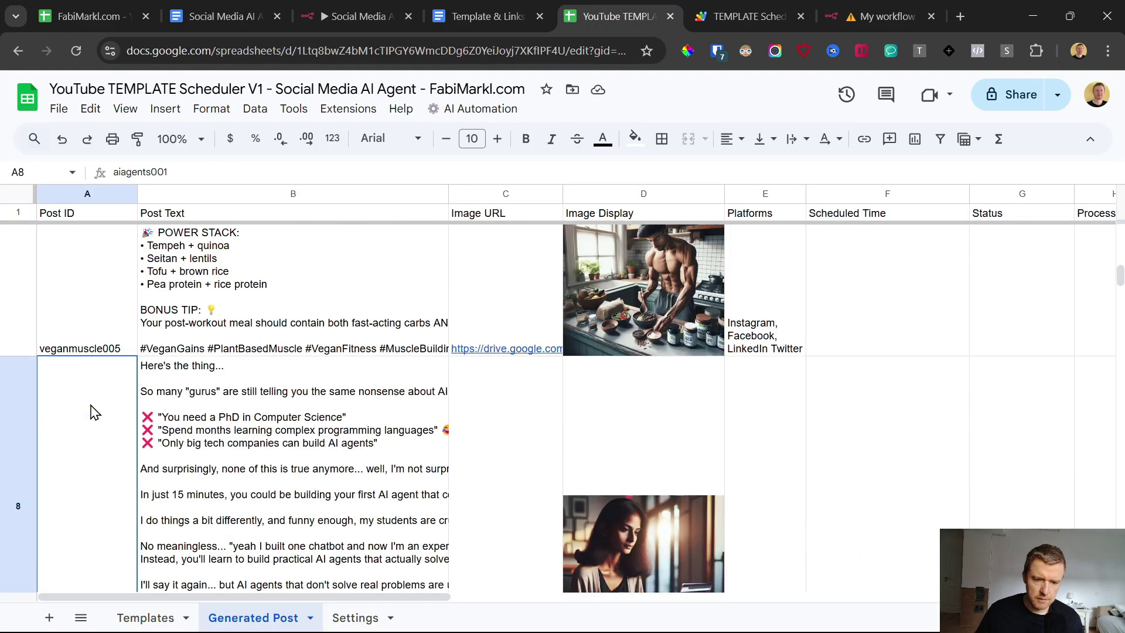
scroll(94, 378, up, 5)
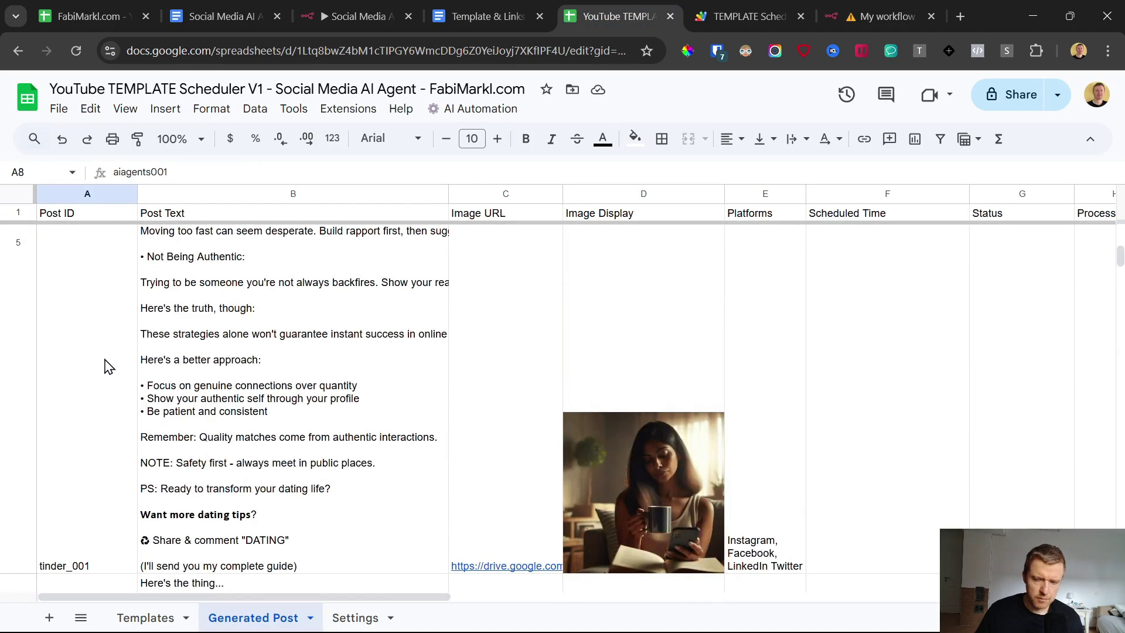
scroll(100, 375, up, 6)
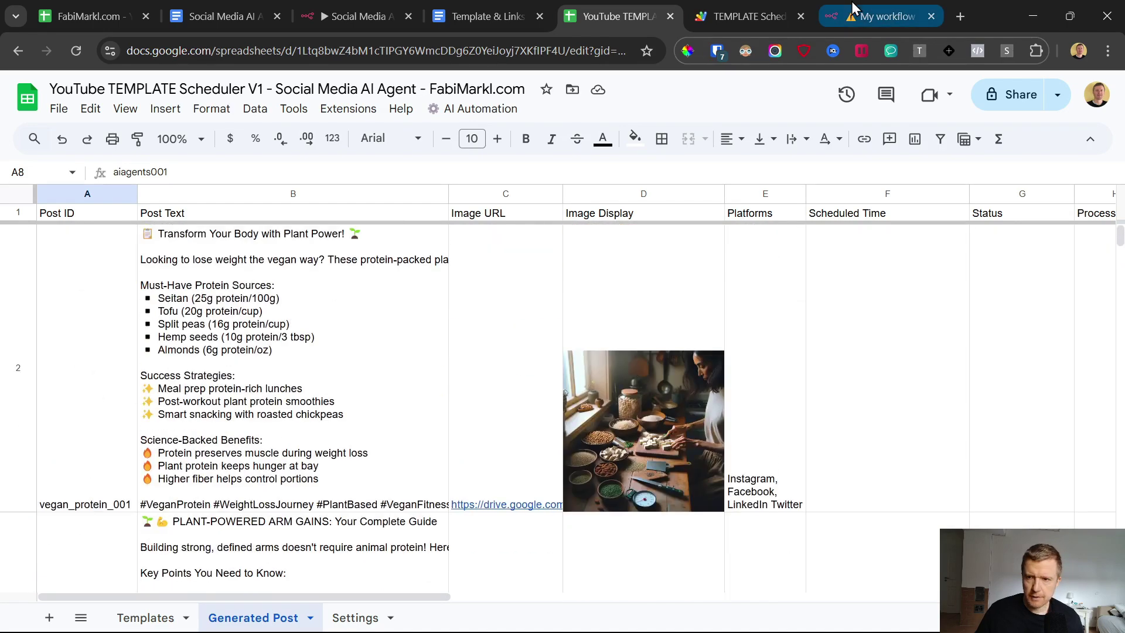
click(852, 8)
scroll(534, 374, down, 1)
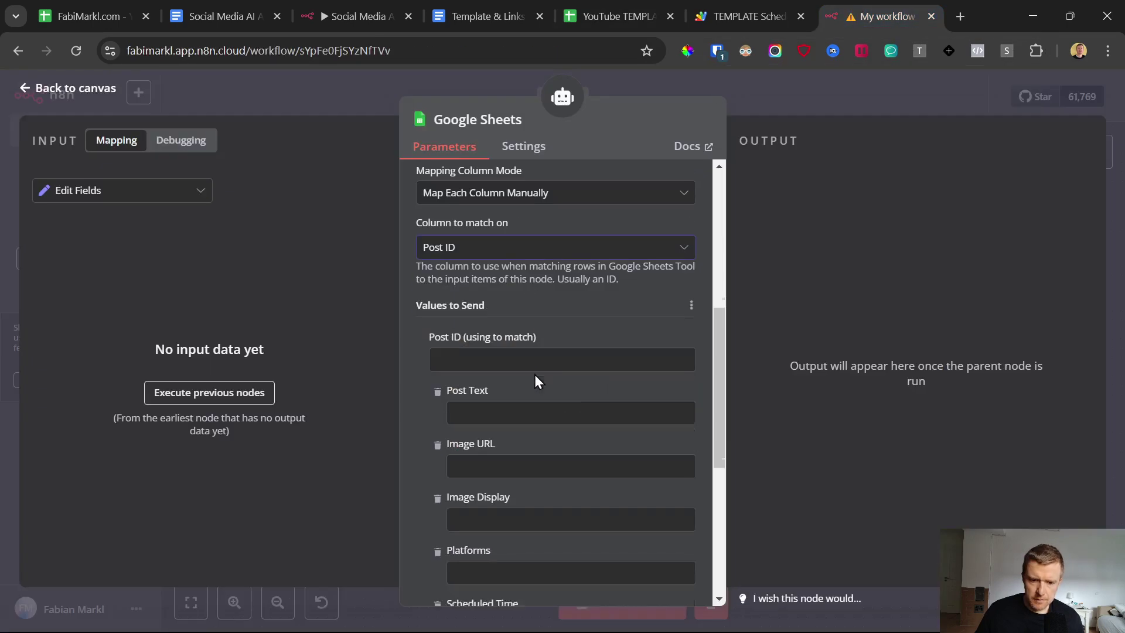
scroll(535, 375, down, 2)
click(501, 331)
scroll(516, 352, up, 5)
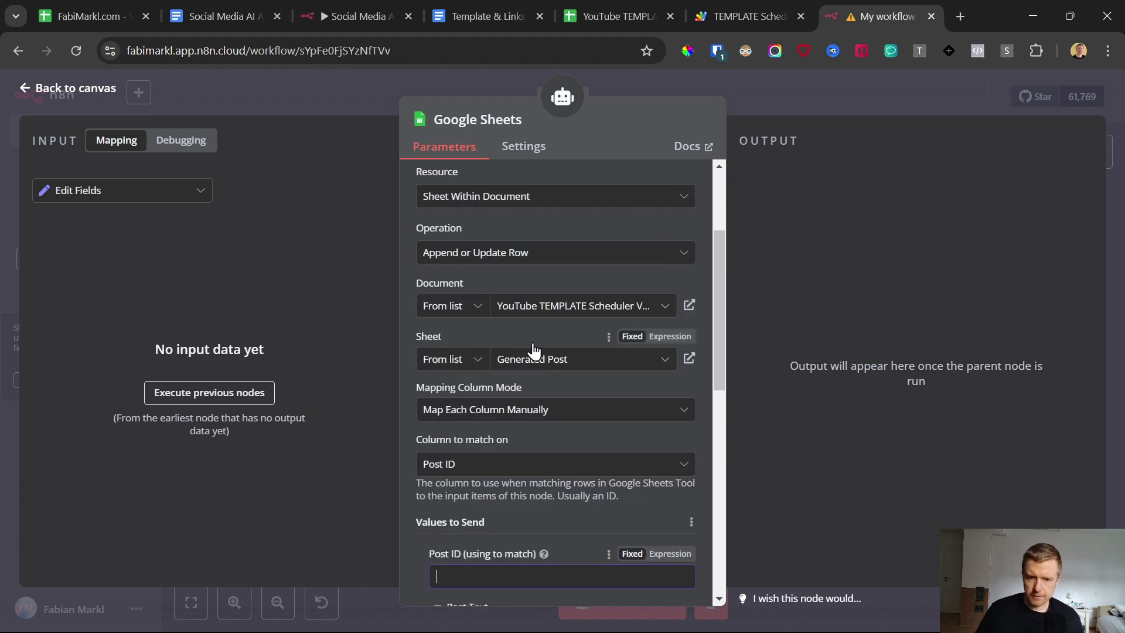
scroll(526, 370, up, 5)
drag(517, 229, 670, 229)
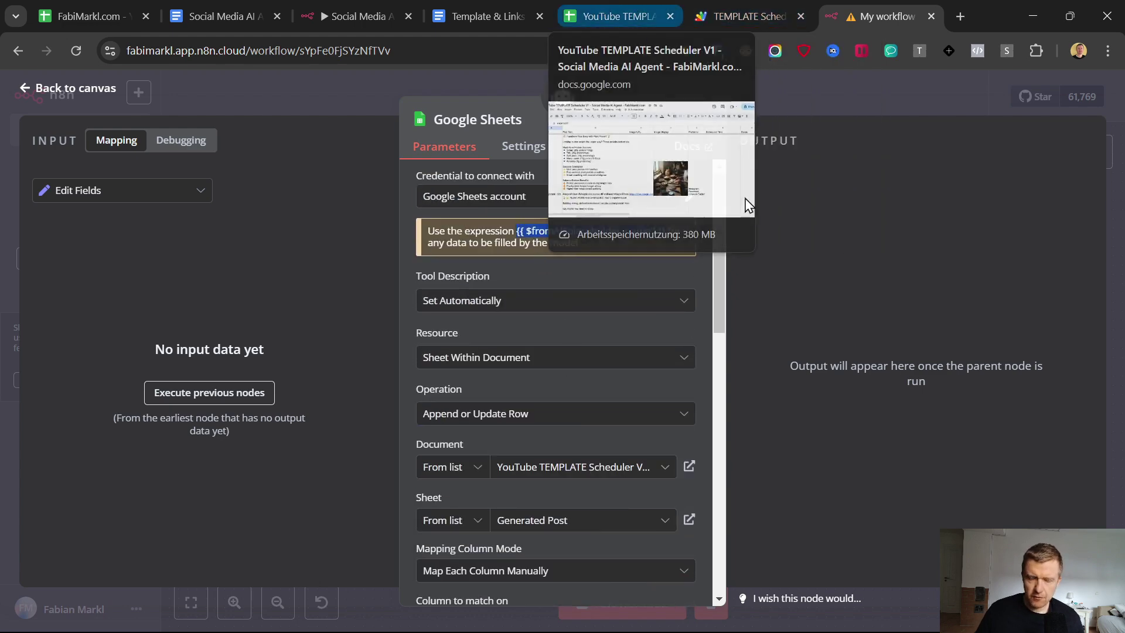
Step: Paste the $fromAI("post_id") expression from the template doc into the Post ID field
click(488, 3)
scroll(414, 351, up, 3)
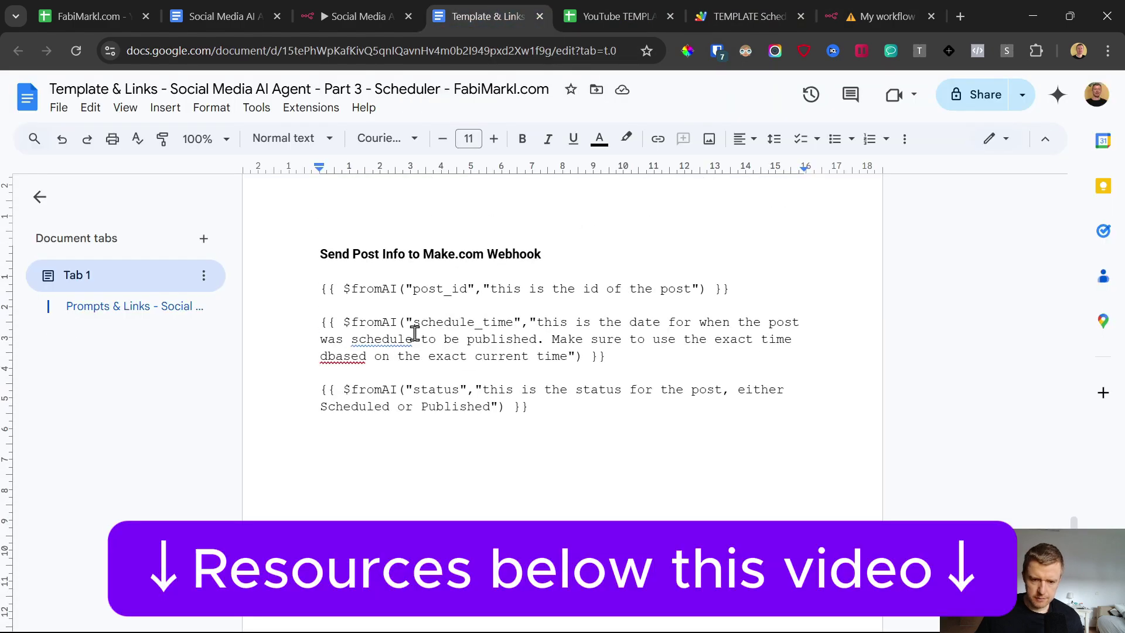
drag(781, 286, 322, 287)
key(ctrl+c)
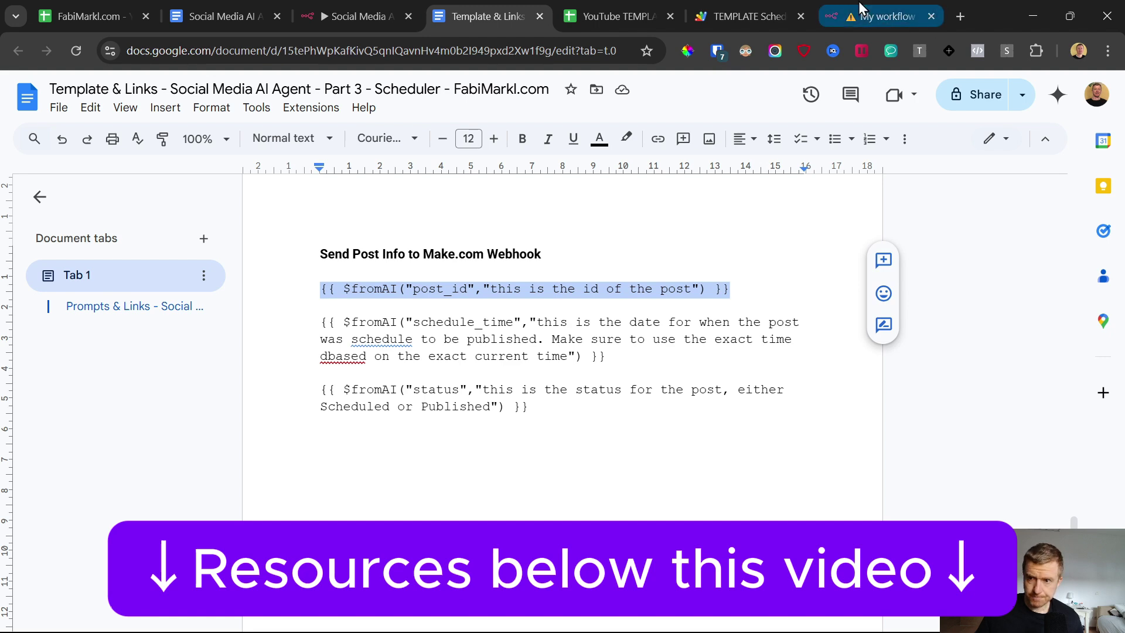
click(855, 13)
scroll(526, 385, down, 3)
scroll(510, 332, down, 3)
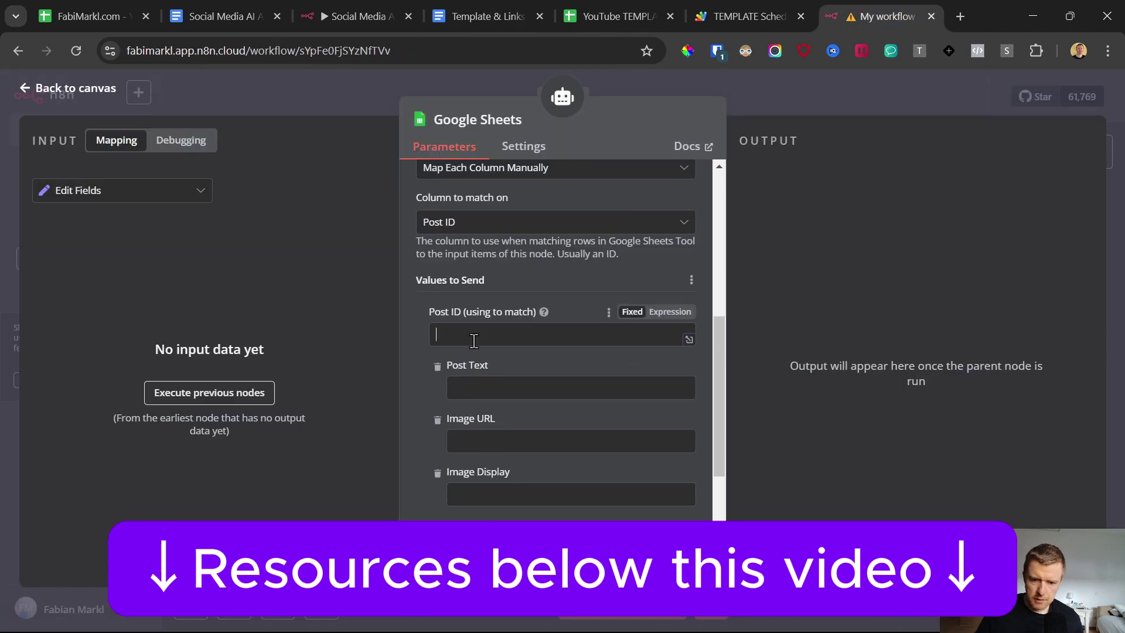
key(ctrl+v)
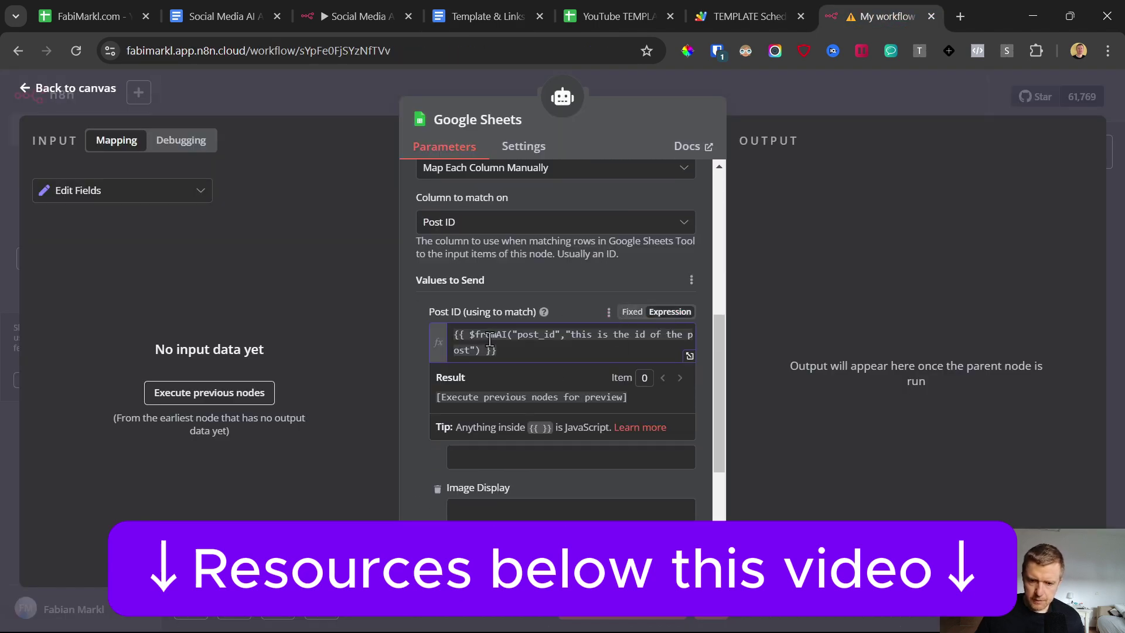
drag(518, 335, 553, 335)
Step: Review the Post ID description expression and compare it with the scheduler spreadsheet
click(420, 310)
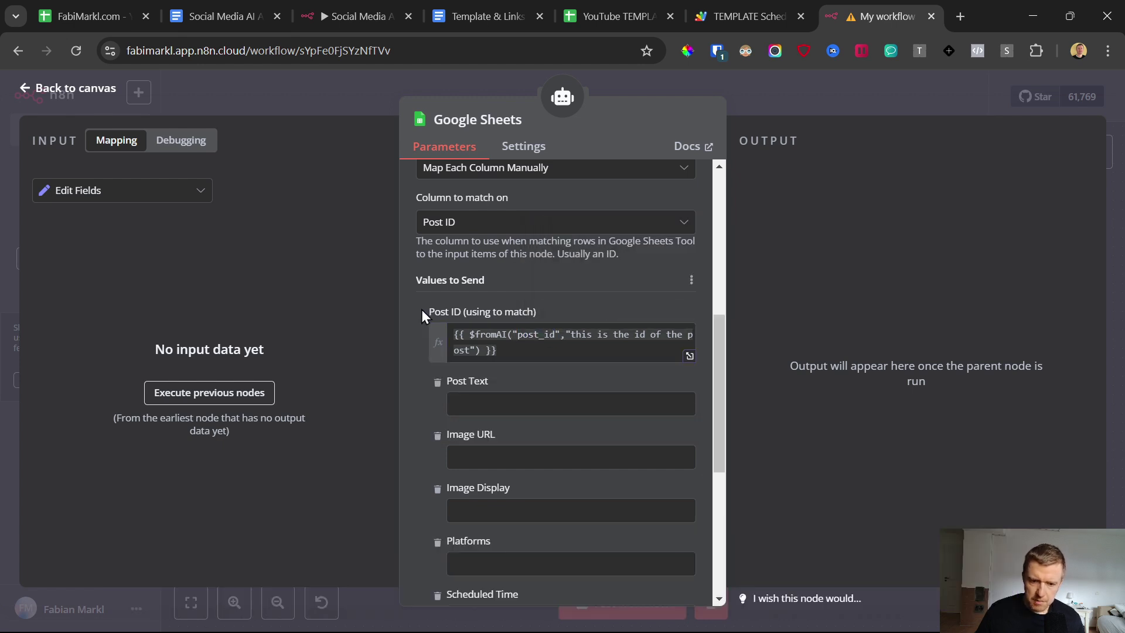
click(520, 335)
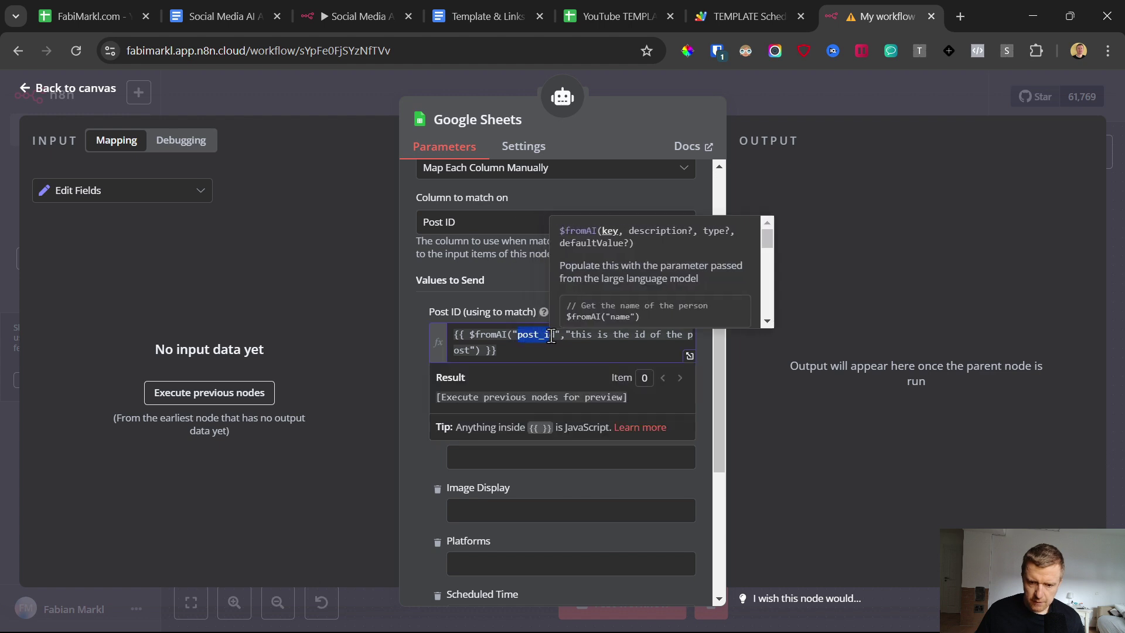
click(581, 335)
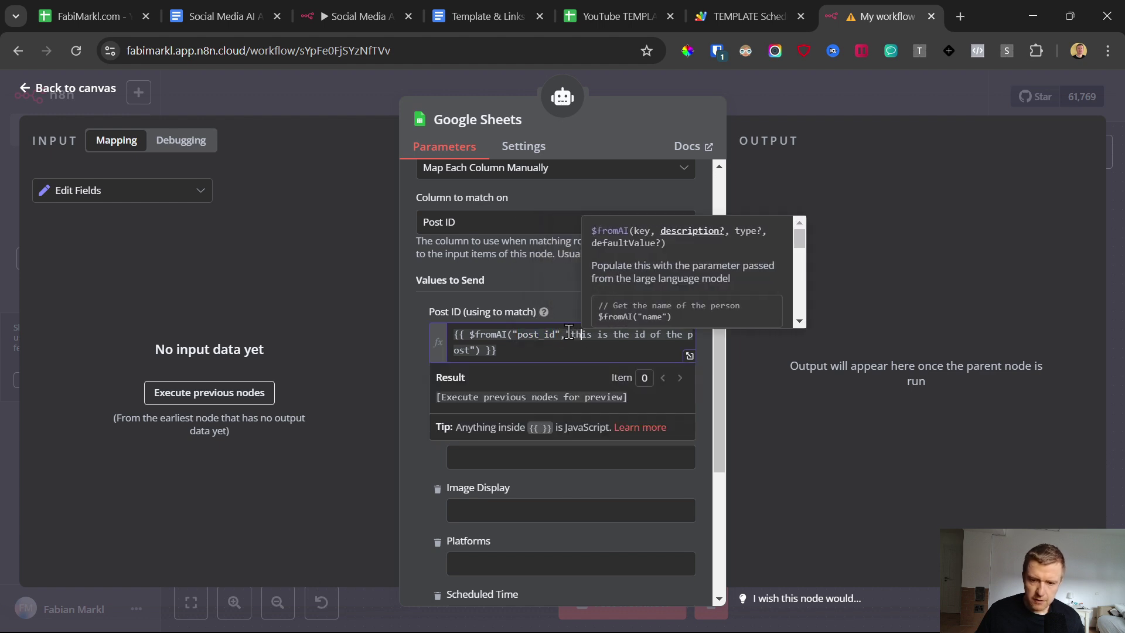
drag(595, 333, 451, 350)
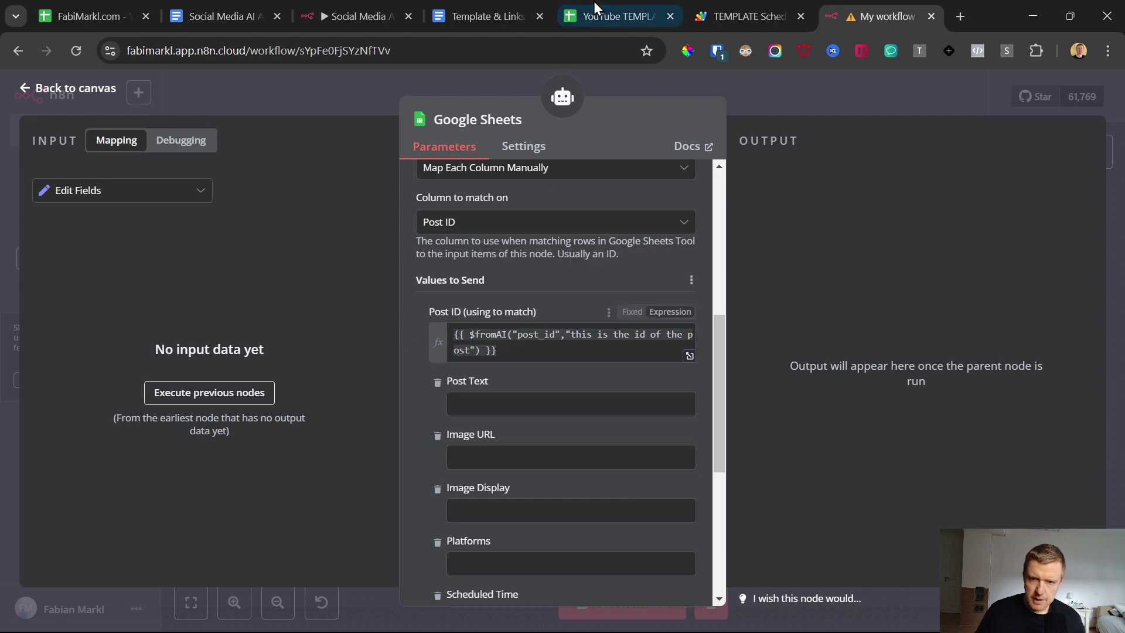
click(596, 1)
scroll(363, 441, down, 3)
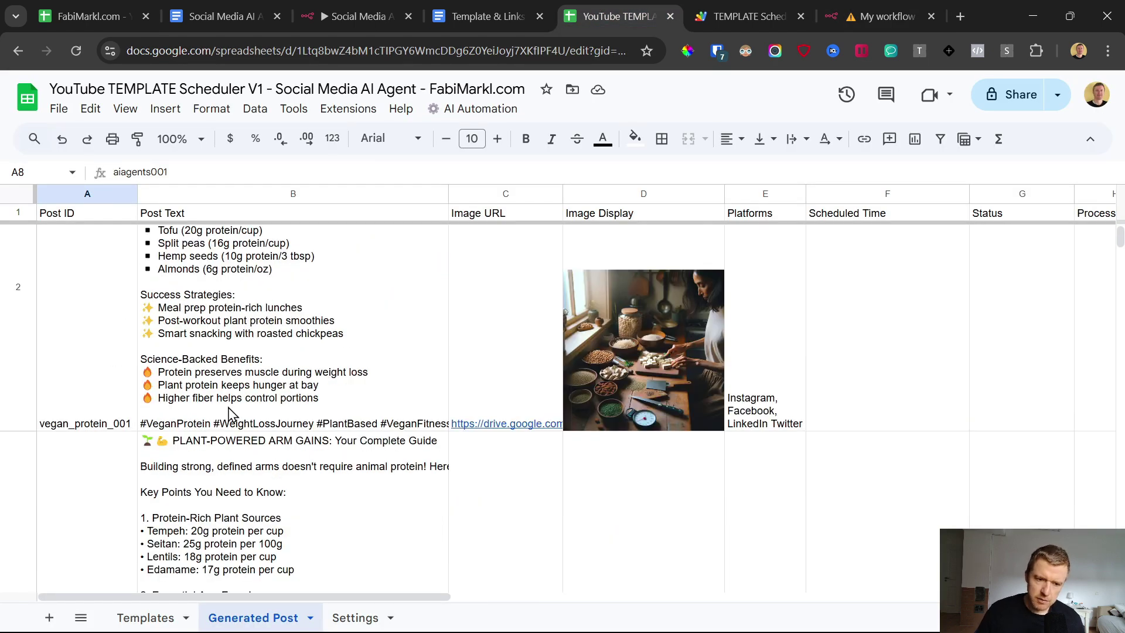
click(861, 4)
Step: Delete Post Text, Image URL, Image Display, Platforms, Processed and Publish Time from the values to send
click(473, 399)
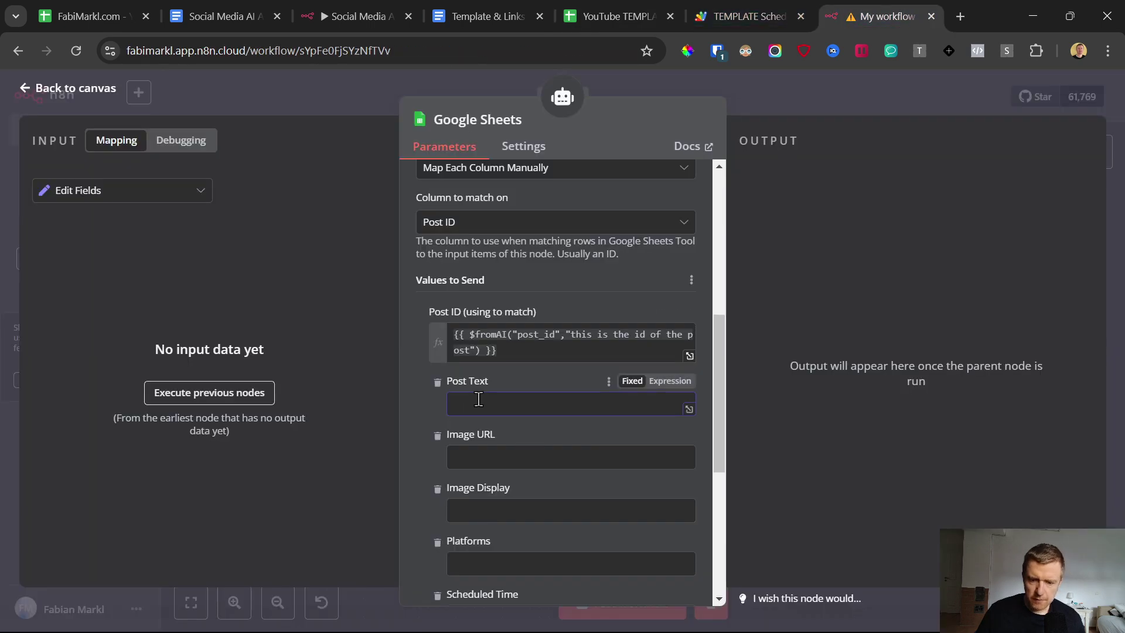
click(437, 382)
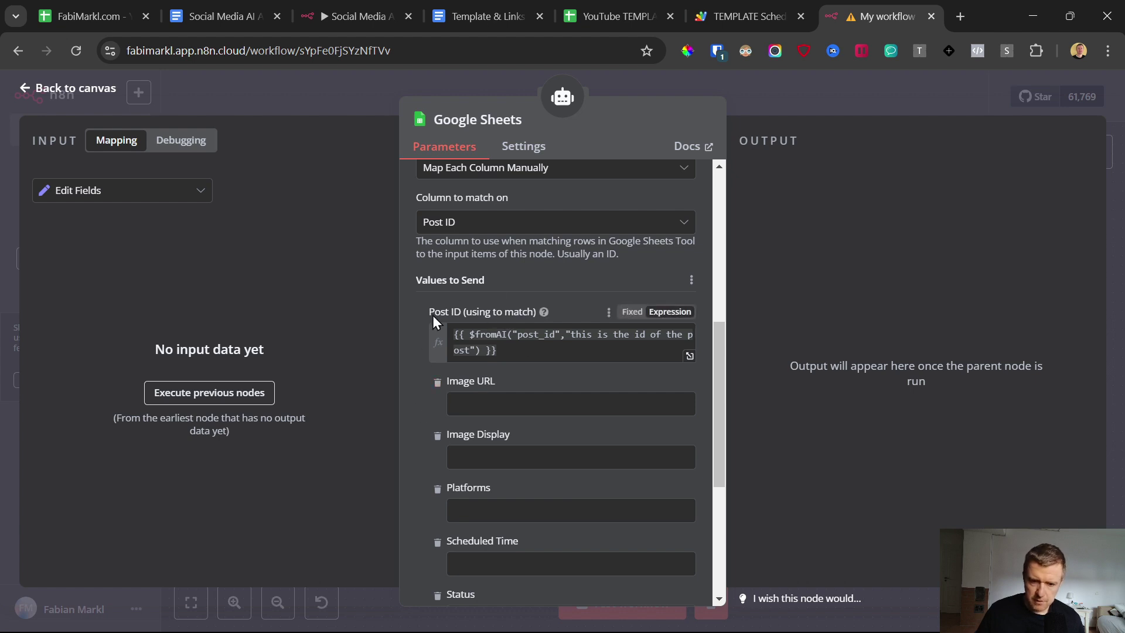
click(437, 384)
click(437, 383)
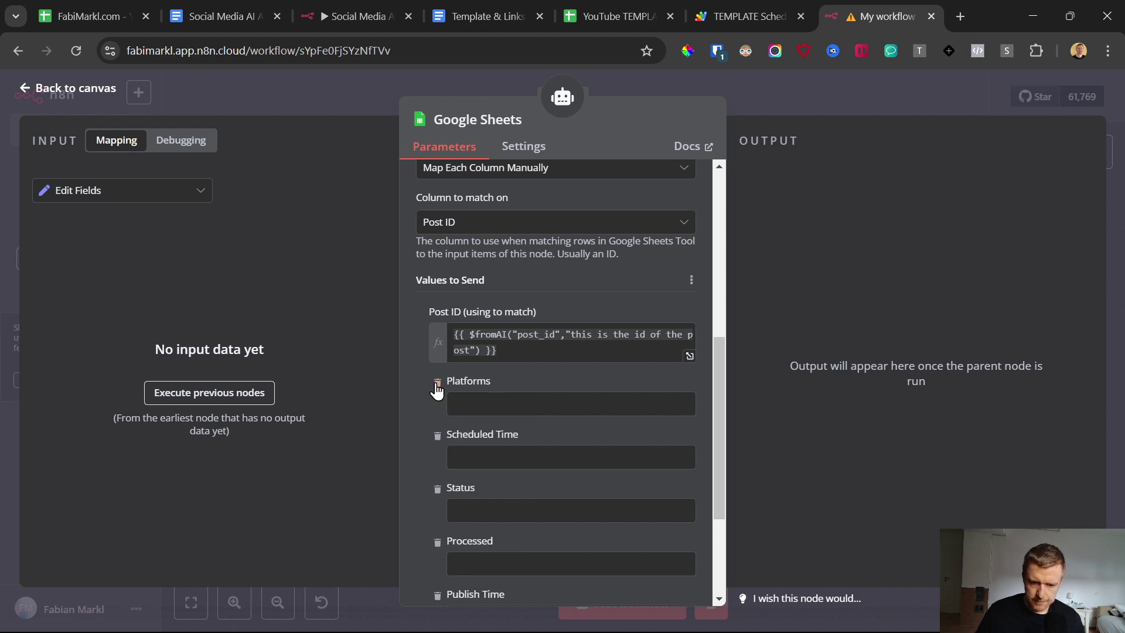
click(438, 384)
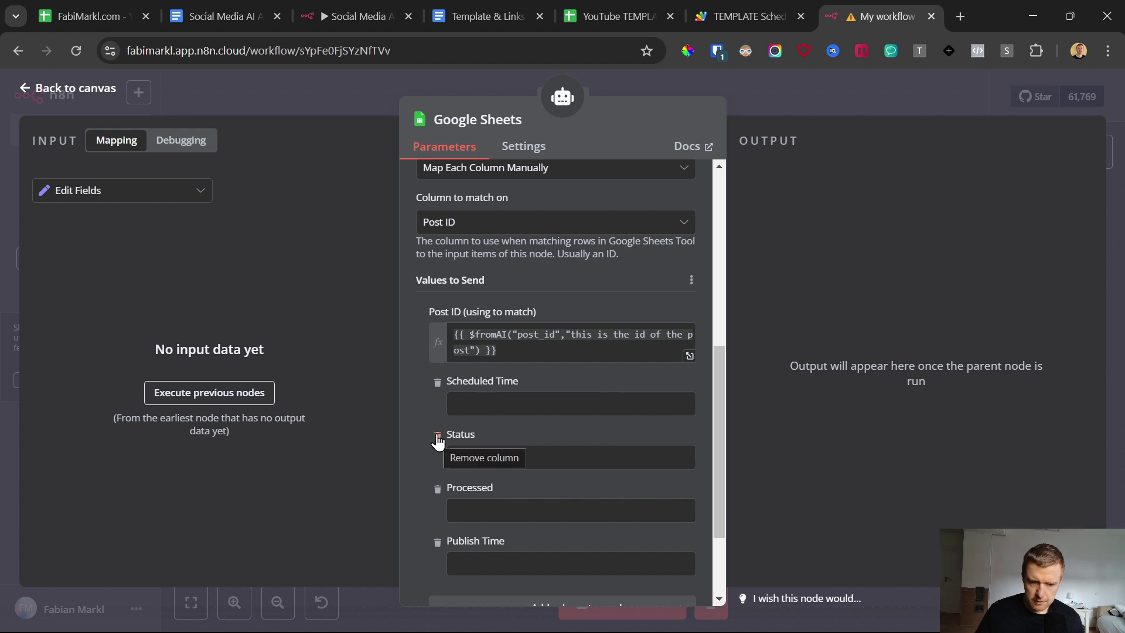
click(437, 498)
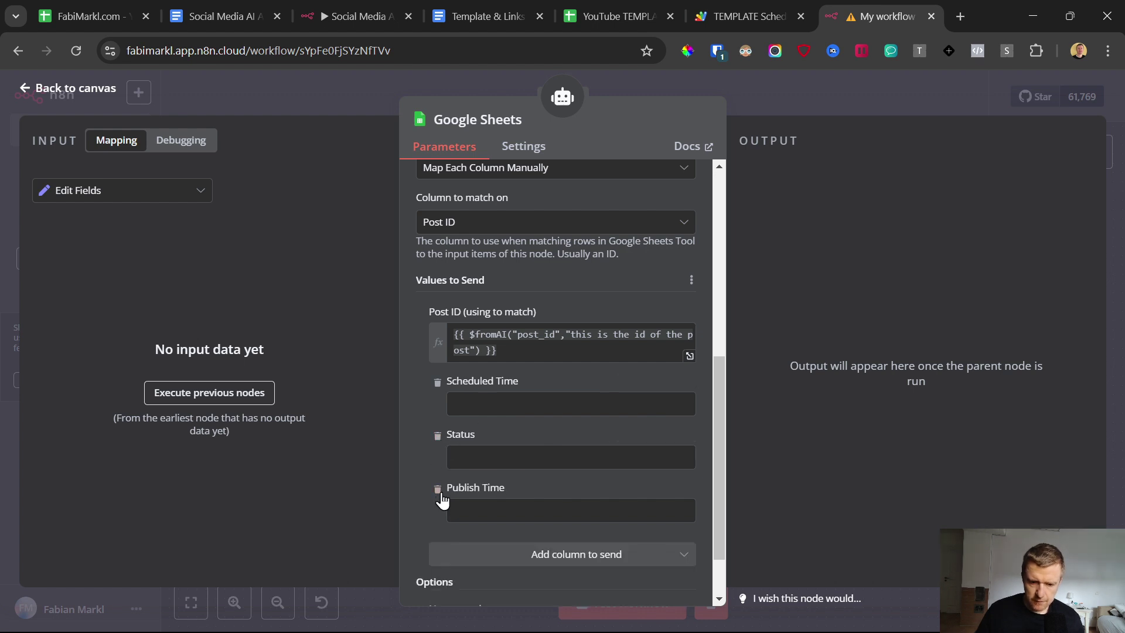
click(437, 496)
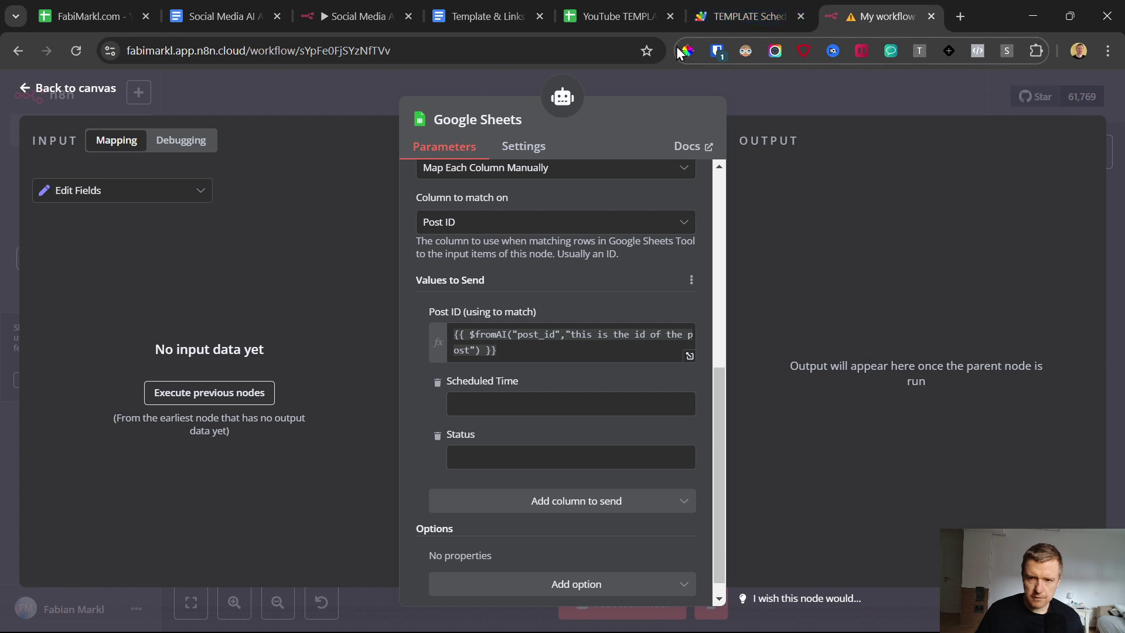
click(472, 16)
Step: Copy the schedule_time $fromAI expression from the template doc into the Scheduled Time field
click(419, 356)
mouse_move(606, 354)
mouse_down()
mouse_move(301, 316)
mouse_move(620, 352)
mouse_up()
click(317, 322)
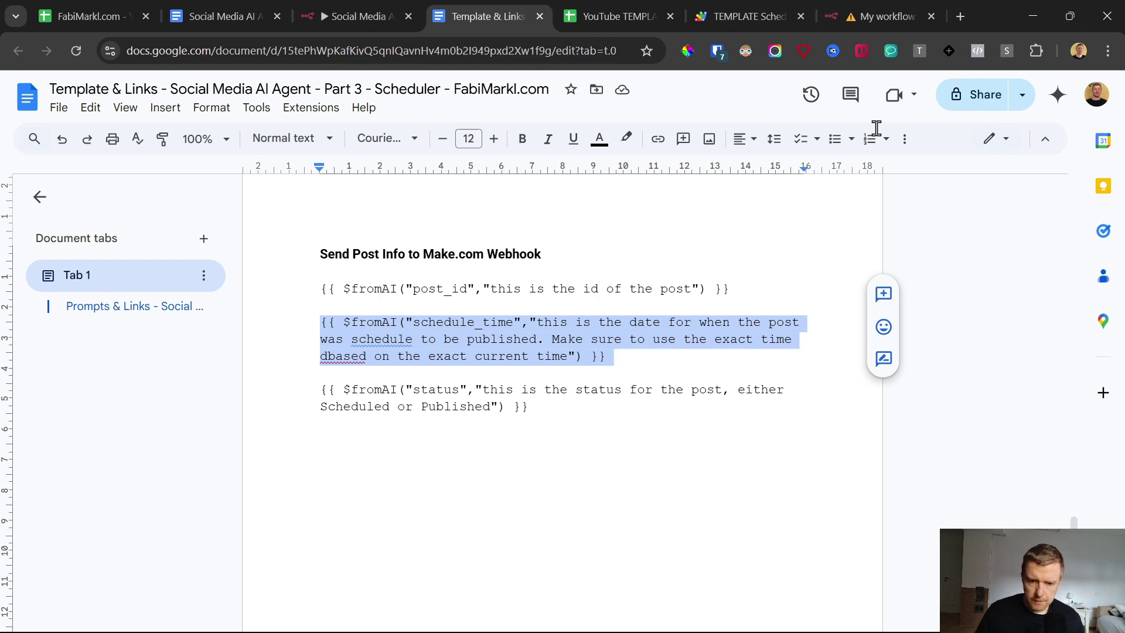
key(ctrl+c)
click(882, 16)
click(518, 404)
key(ctrl+v)
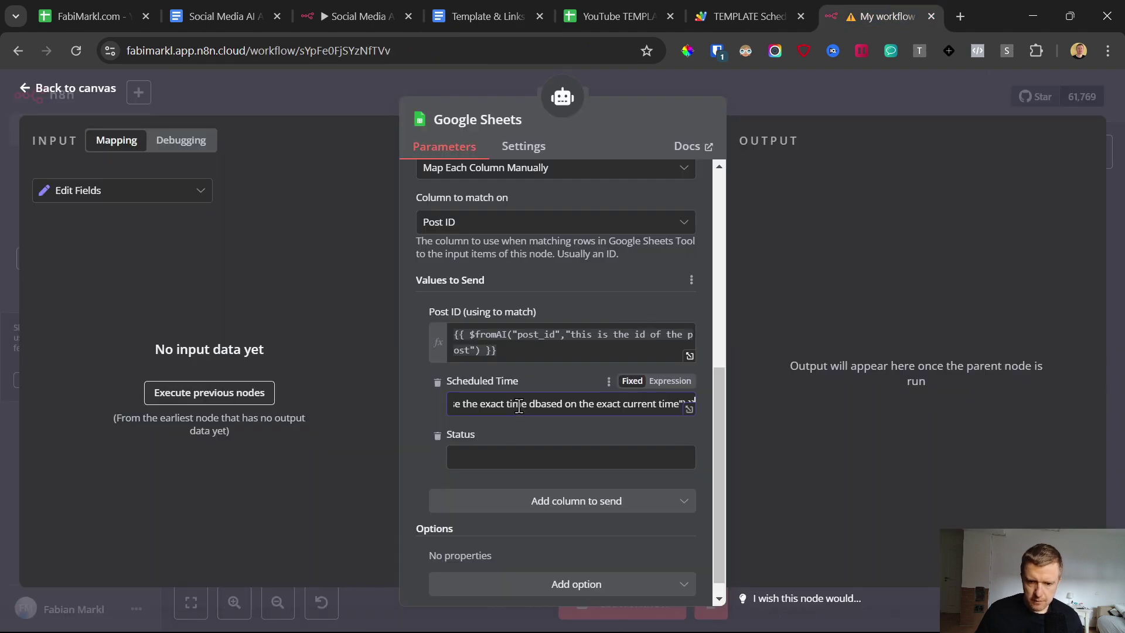
Step: In the expression editor, delete the stray 'd' so the description reads 'based'
click(670, 381)
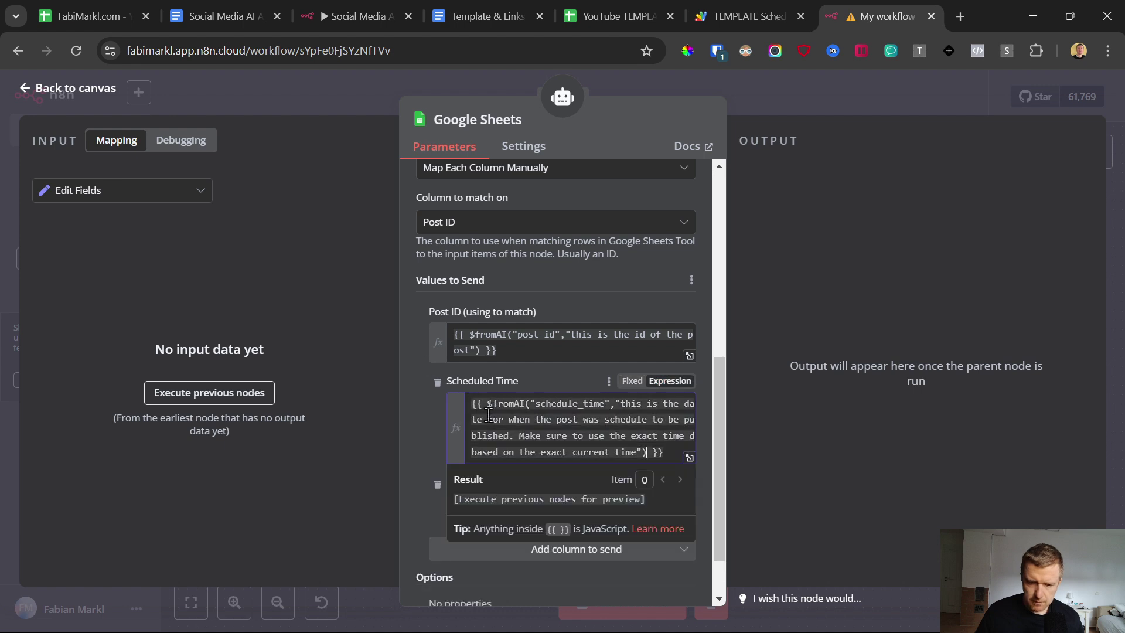
drag(536, 402, 608, 405)
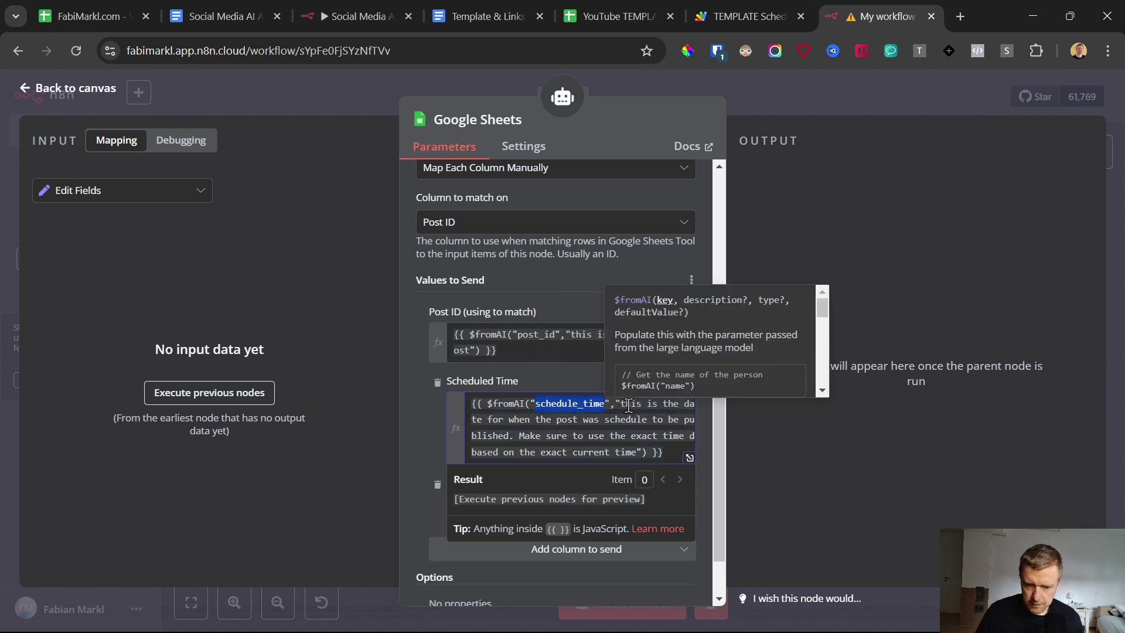
click(689, 457)
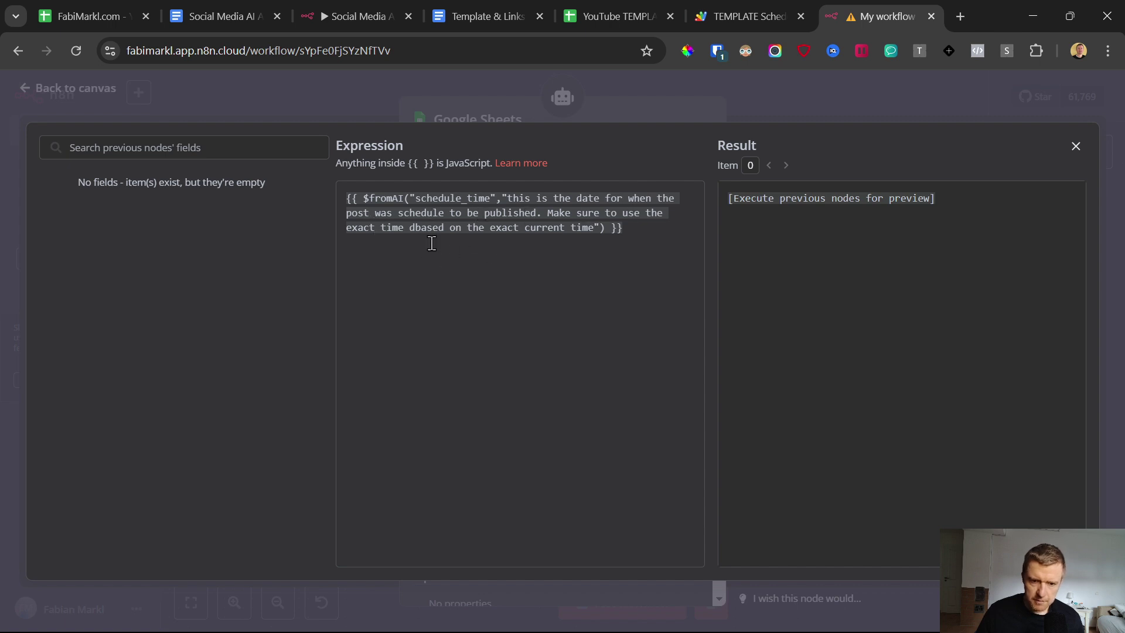
click(416, 228)
key(BackSpace)
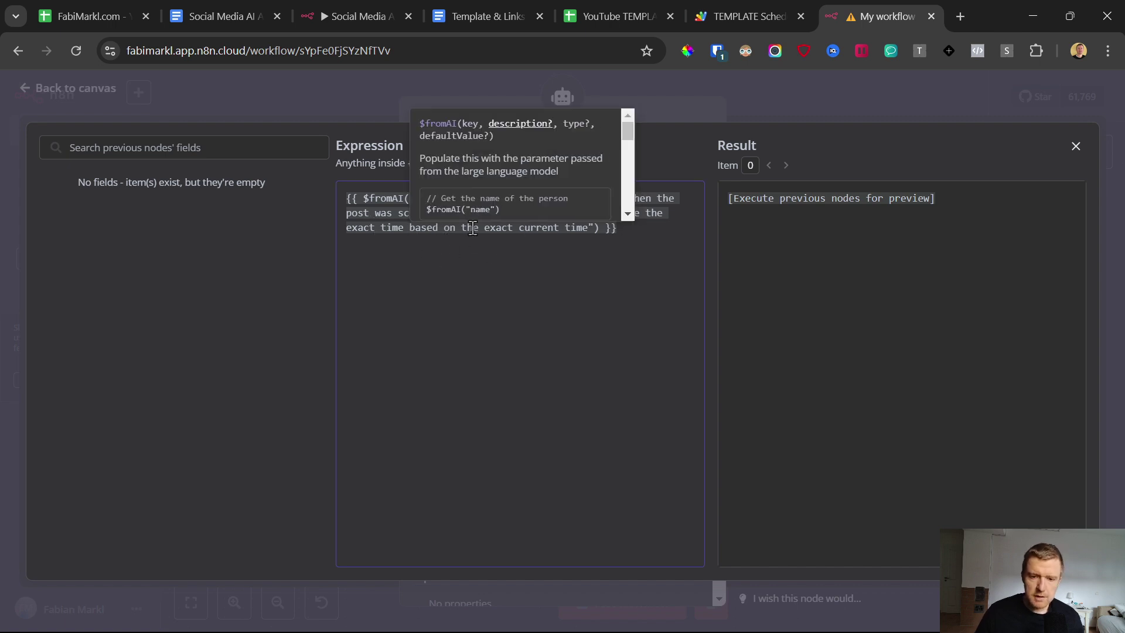
click(30, 89)
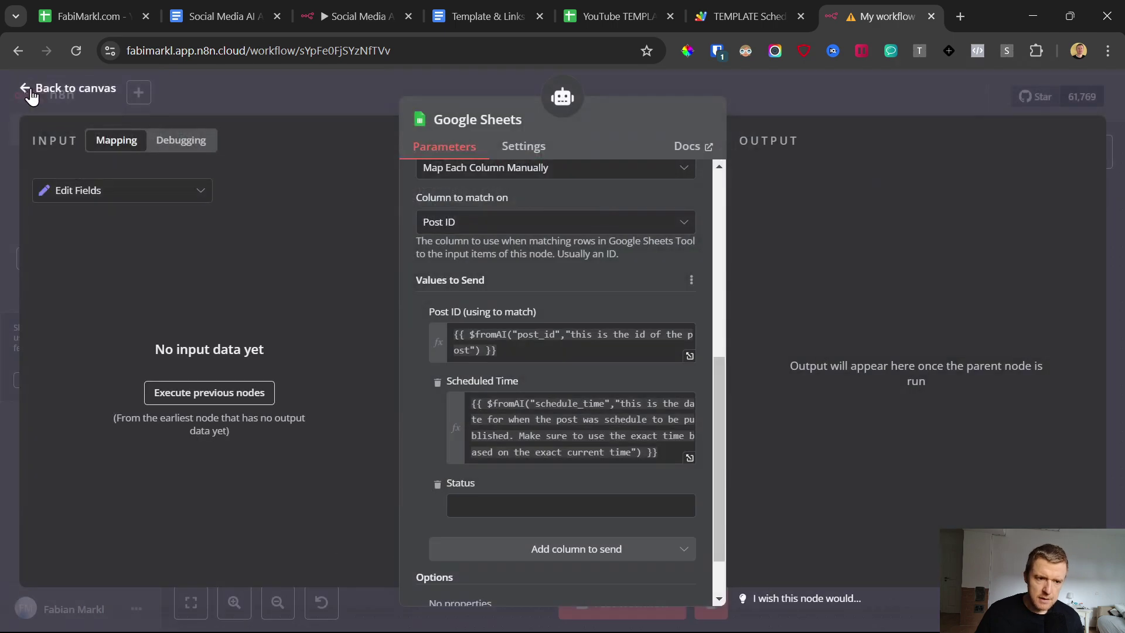
click(24, 89)
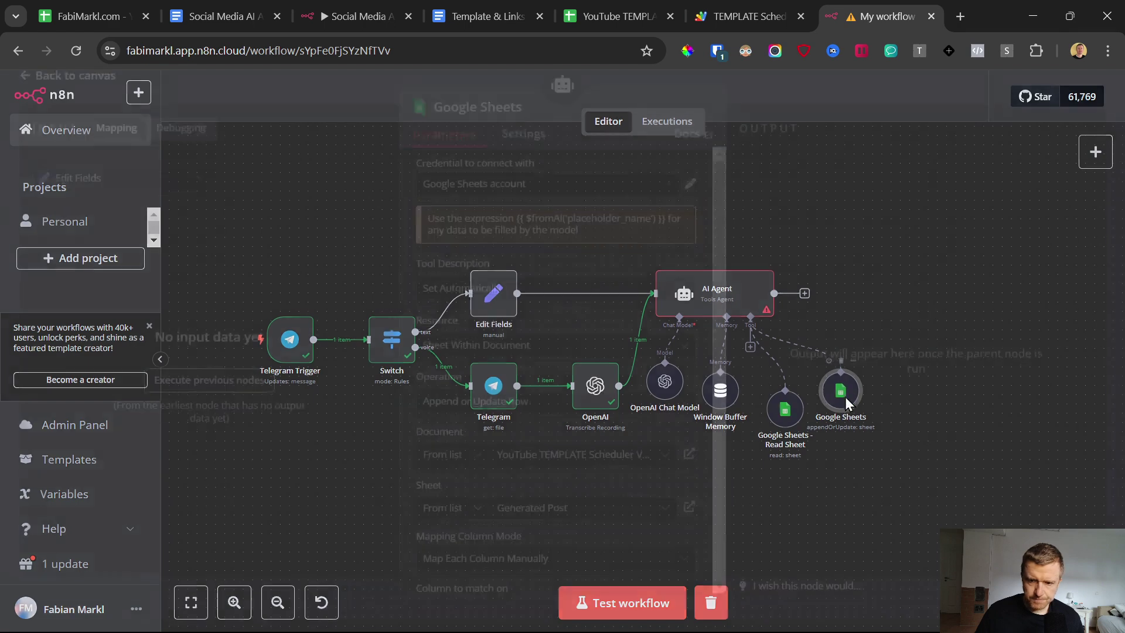
Step: Reopen the Google Sheets tool settings and move to the empty Status field
double_click(844, 392)
scroll(628, 363, down, 10)
click(503, 434)
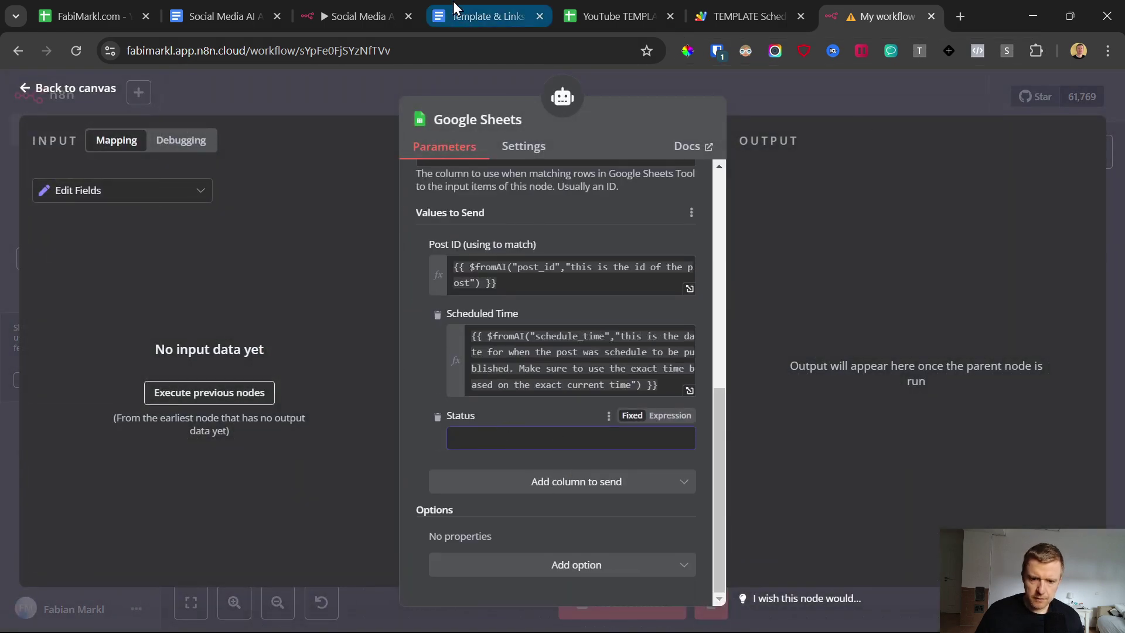
click(616, 16)
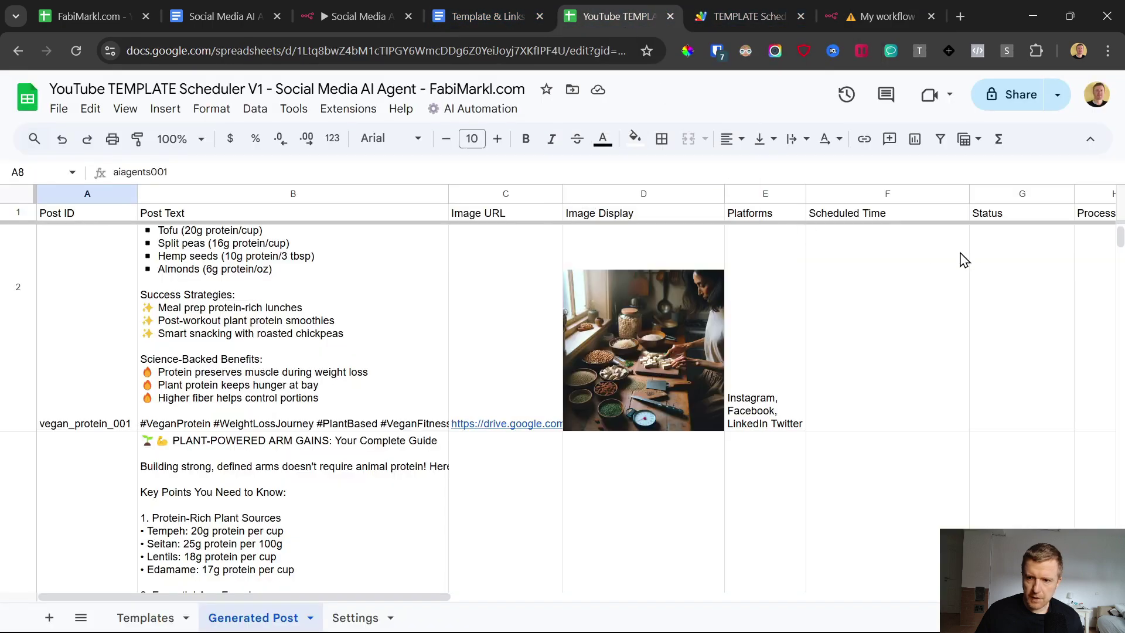
Step: Check row 2's Scheduled Time and empty Status cells in the scheduler spreadsheet
click(1008, 194)
click(878, 272)
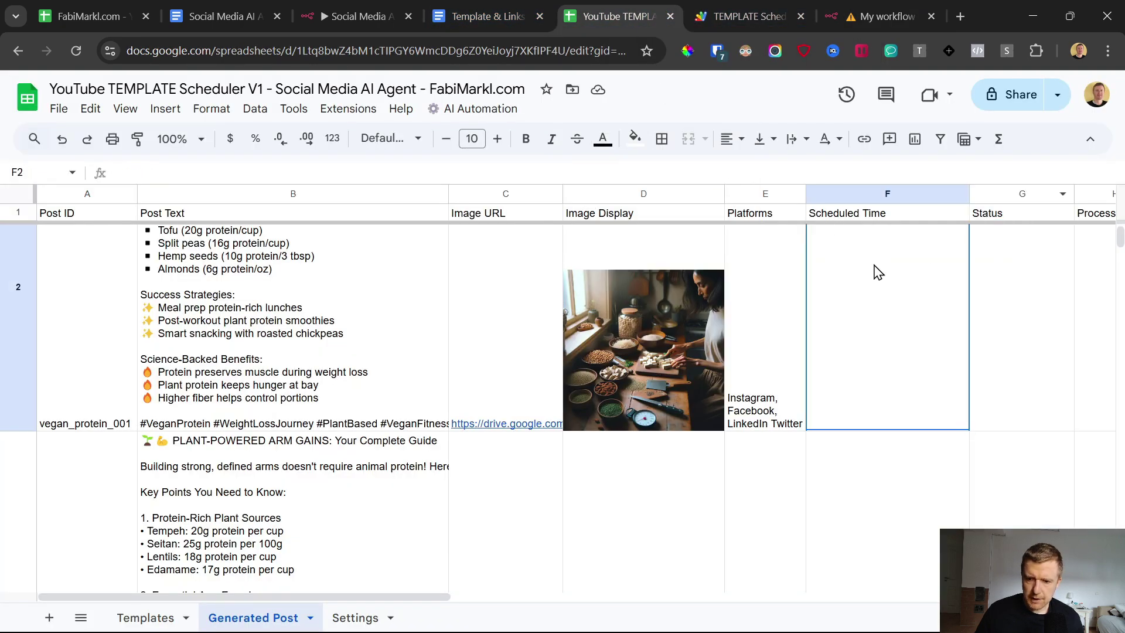
click(1009, 214)
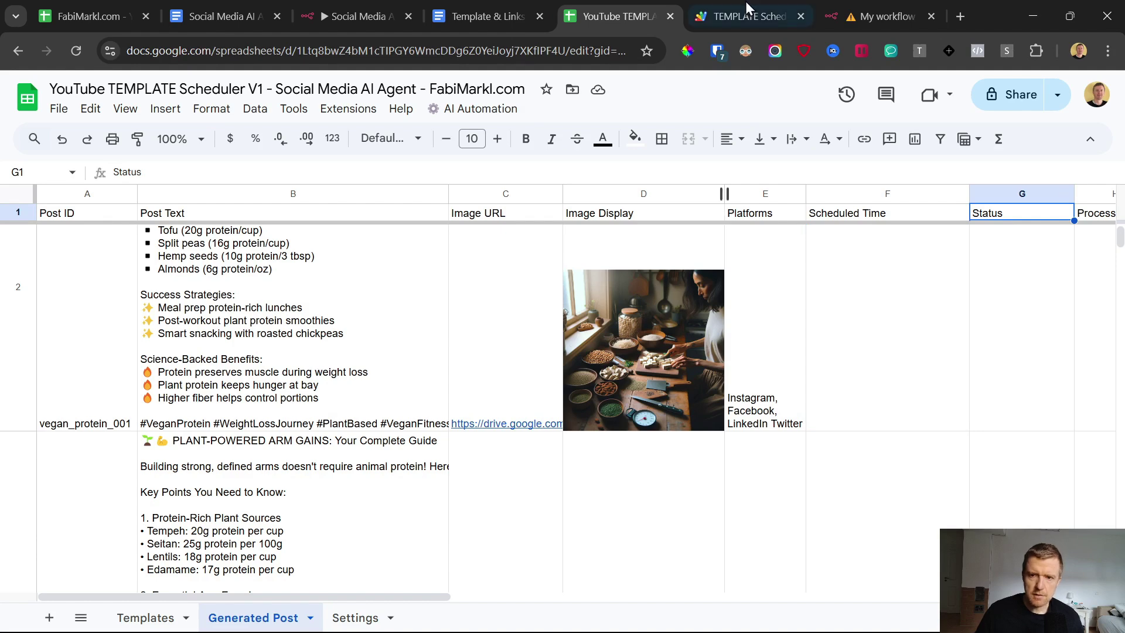
click(877, 8)
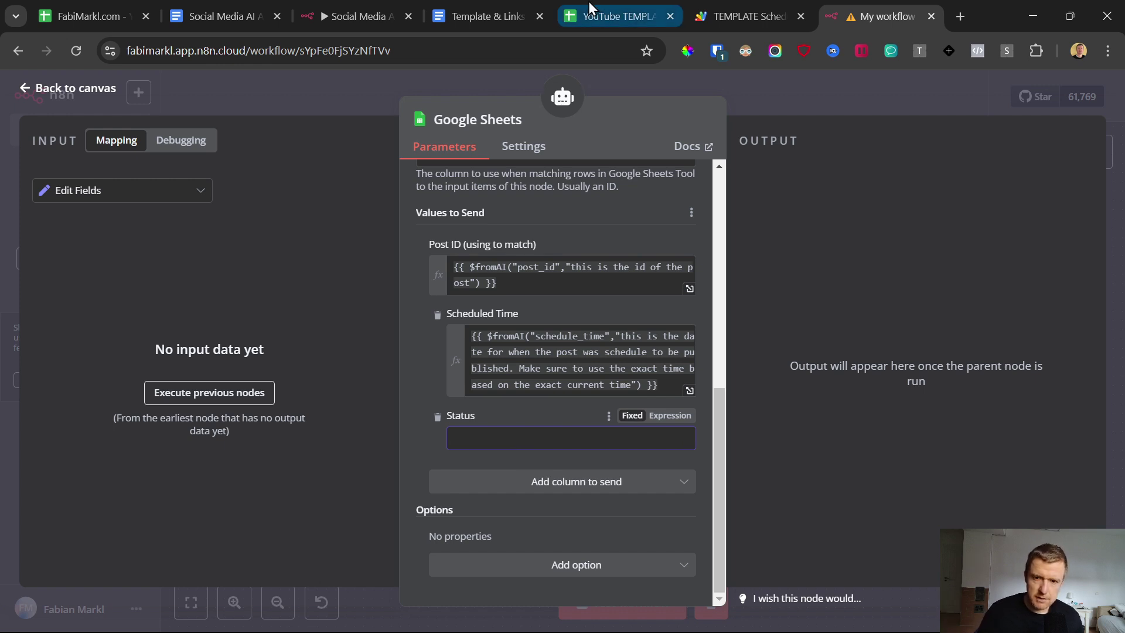
click(593, 13)
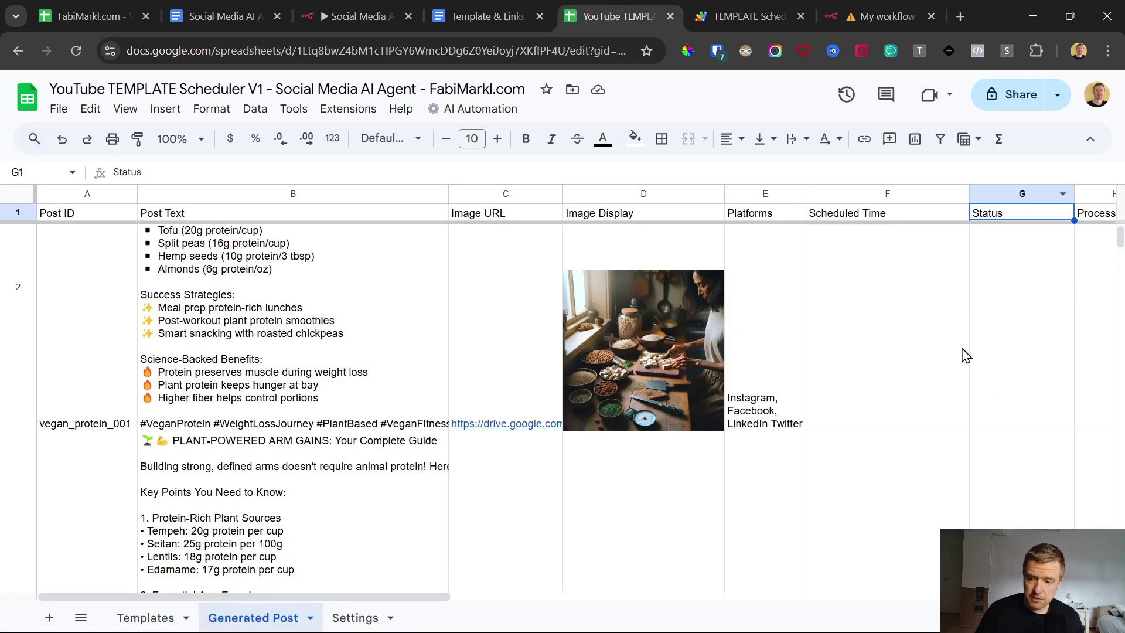
click(1022, 253)
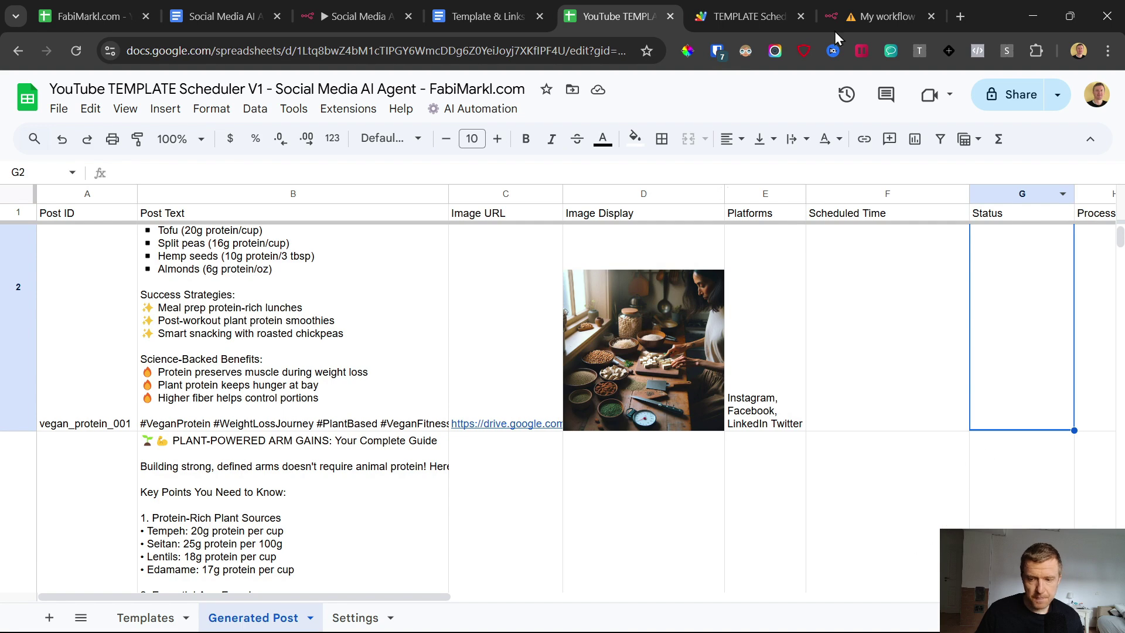
click(882, 12)
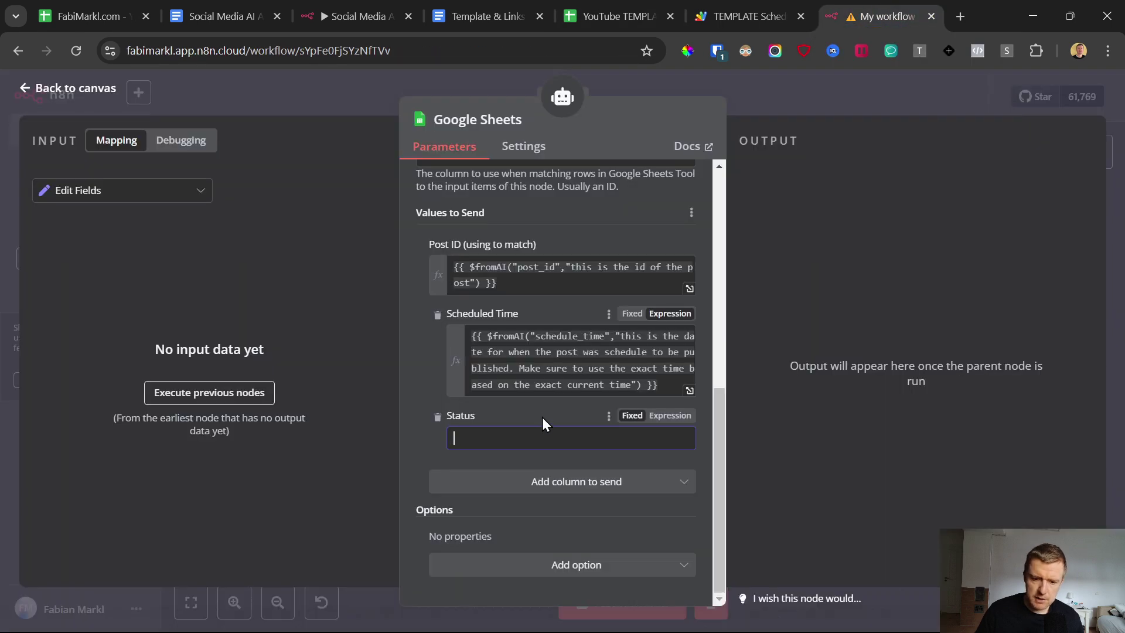
Step: Paste the $fromAI status expression from the template doc into the Status field
click(486, 16)
click(555, 408)
drag(555, 408, 303, 391)
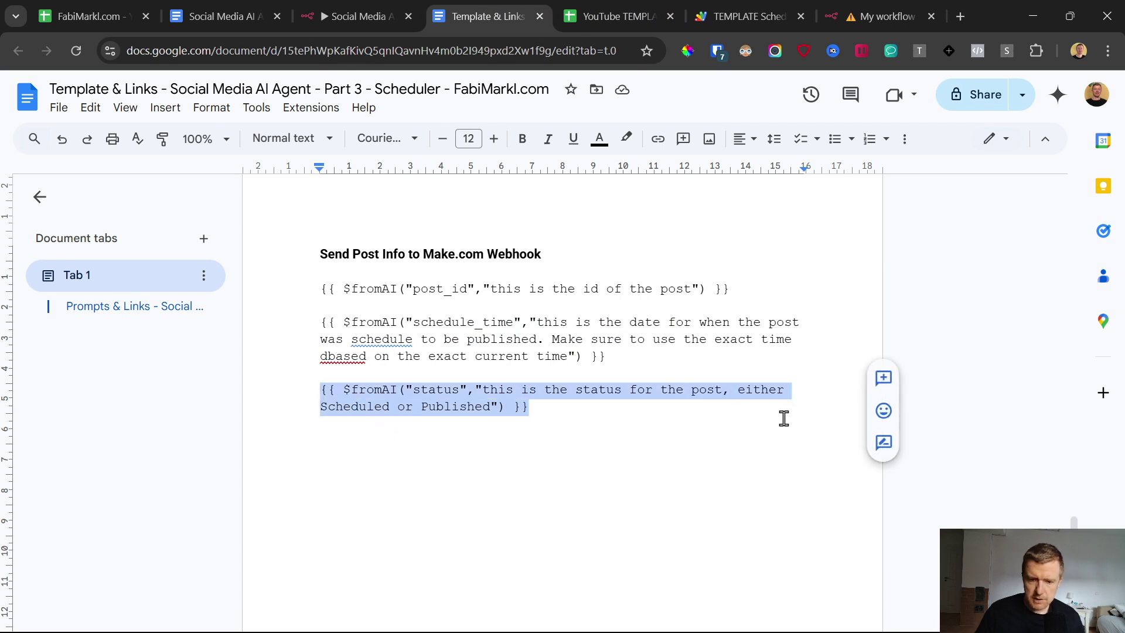
click(882, 16)
key(ctrl+v)
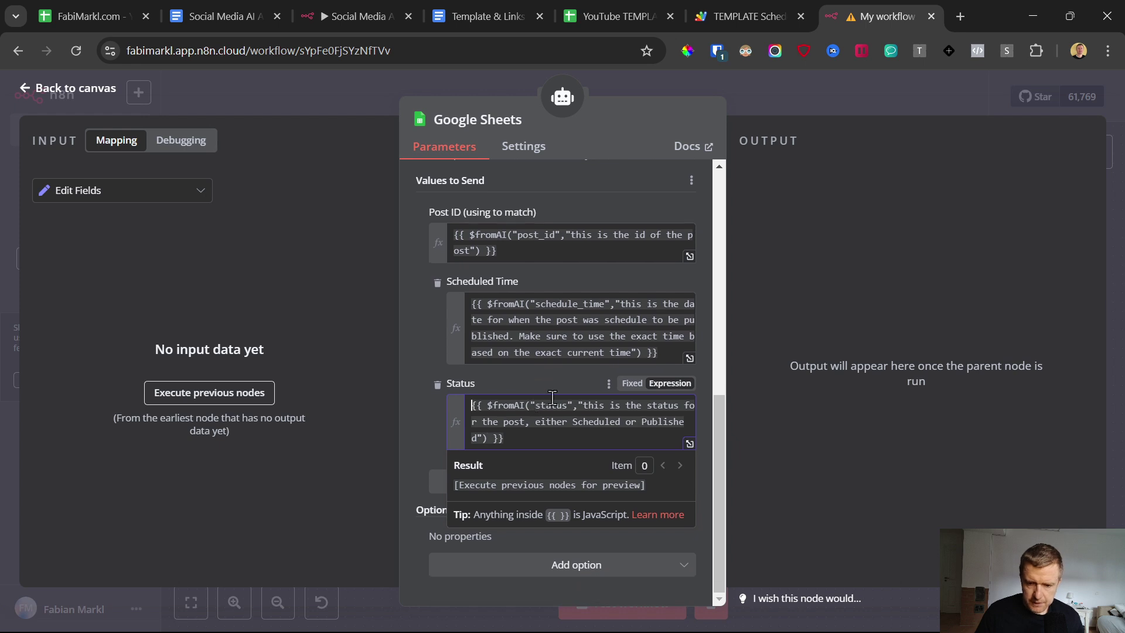
click(578, 406)
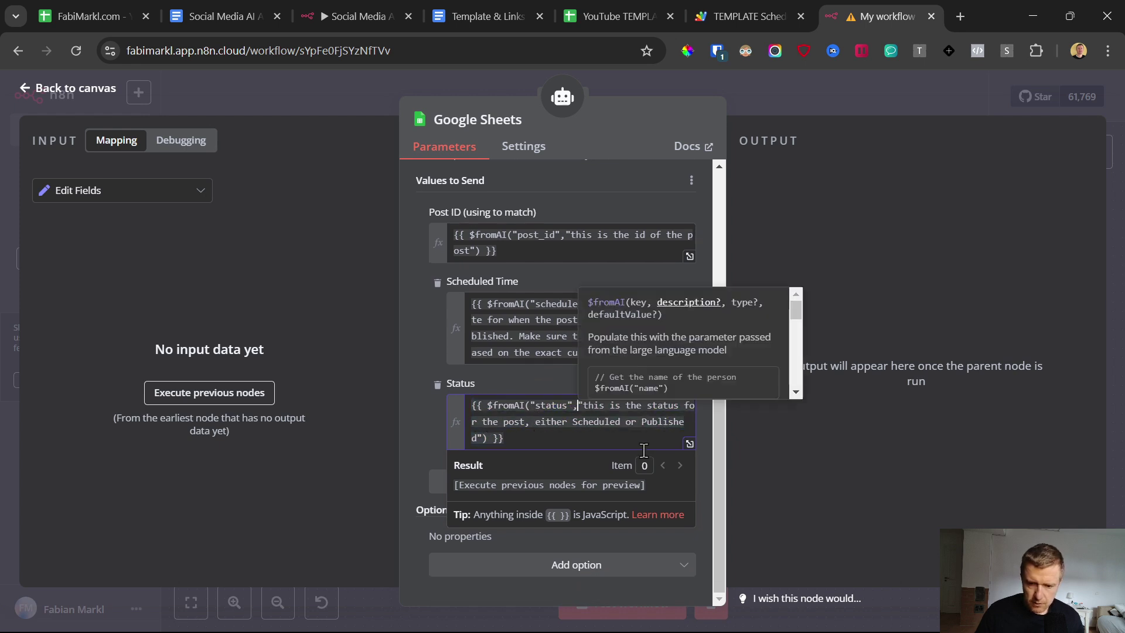
click(409, 413)
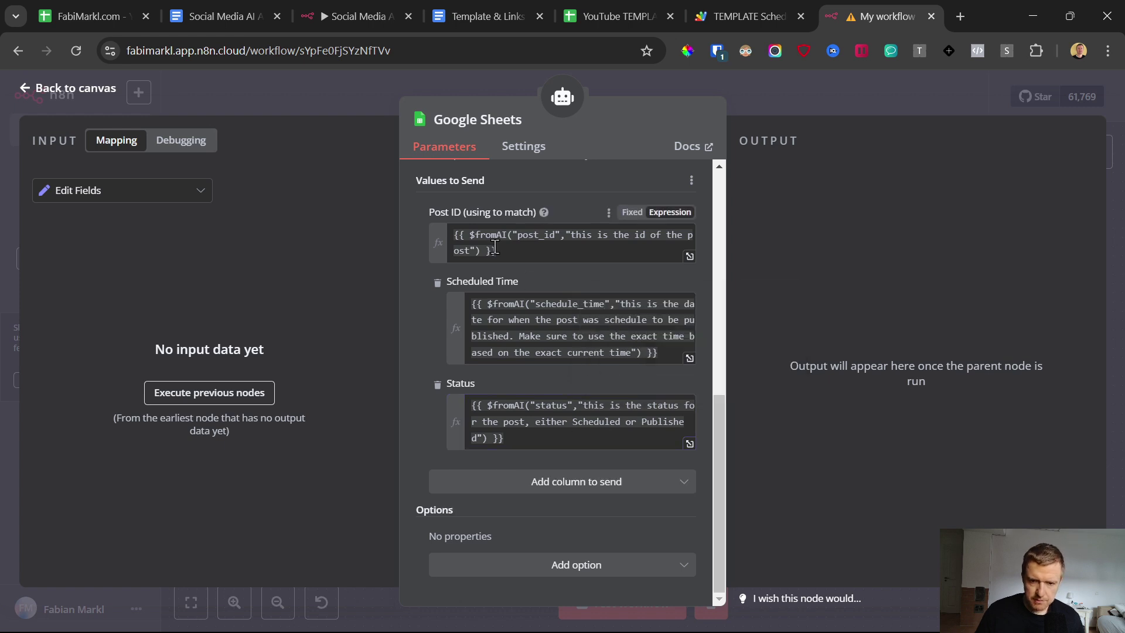
Step: Rename the node to 'Google Sheets - Update Sheet' and return to the canvas
click(531, 121)
text(- )
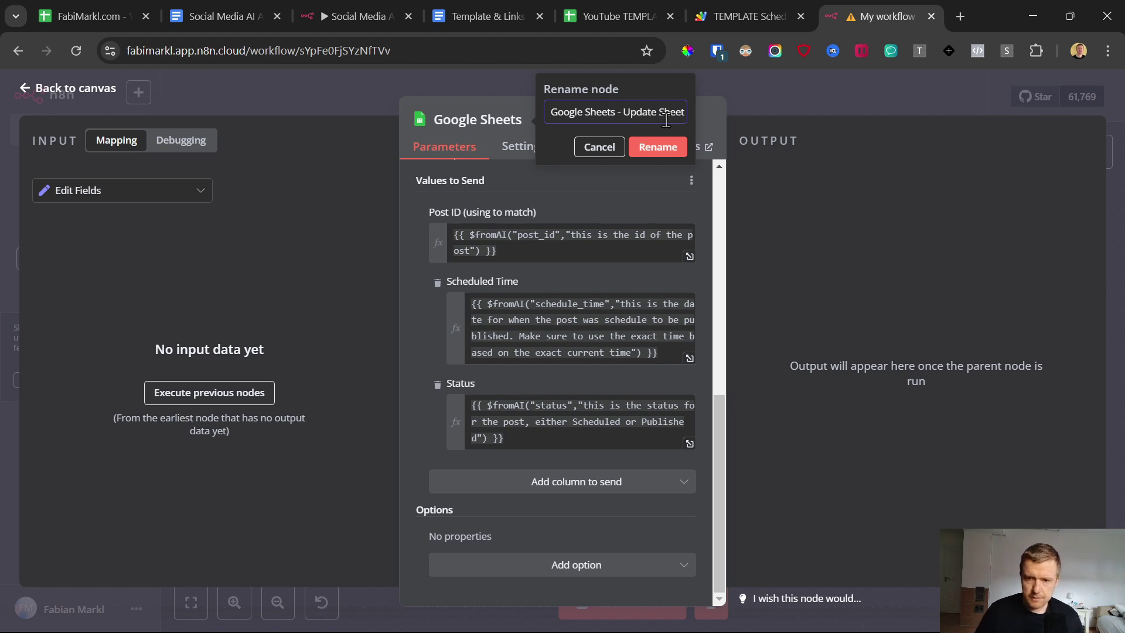
text(Update Sheet)
key(Return)
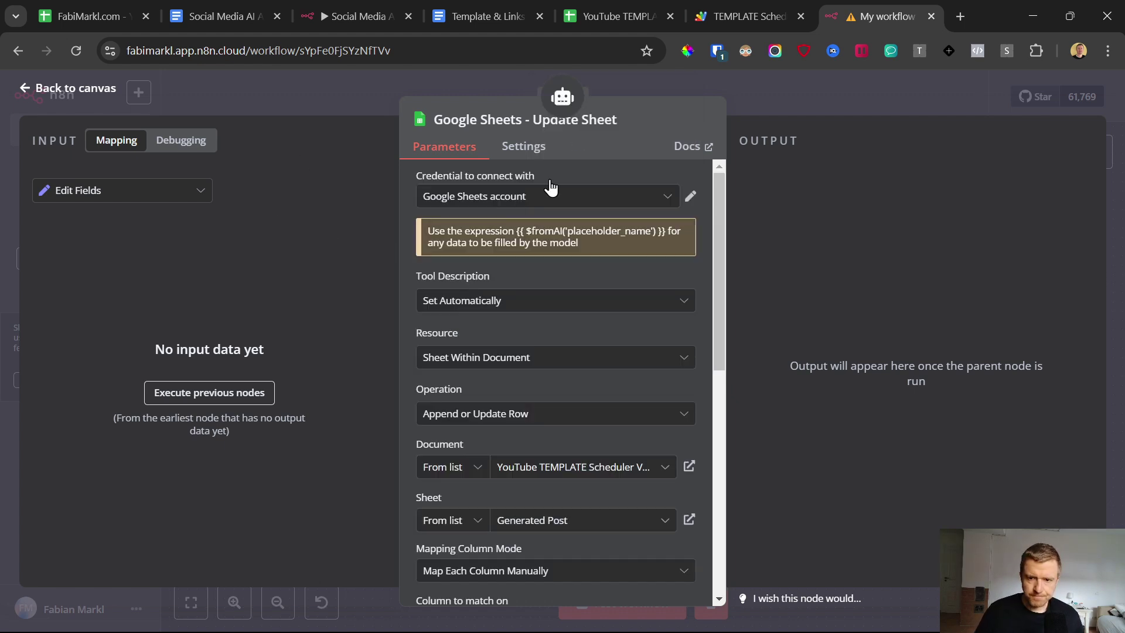
click(28, 89)
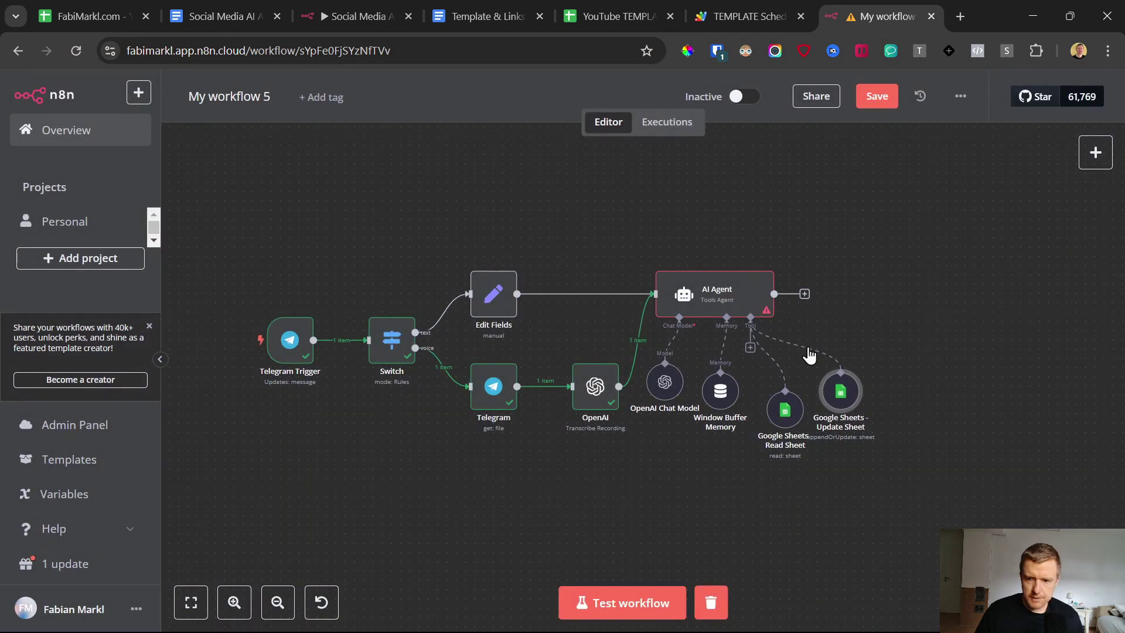
Step: Add a Telegram 'Send a text message' step after the AI Agent
click(873, 100)
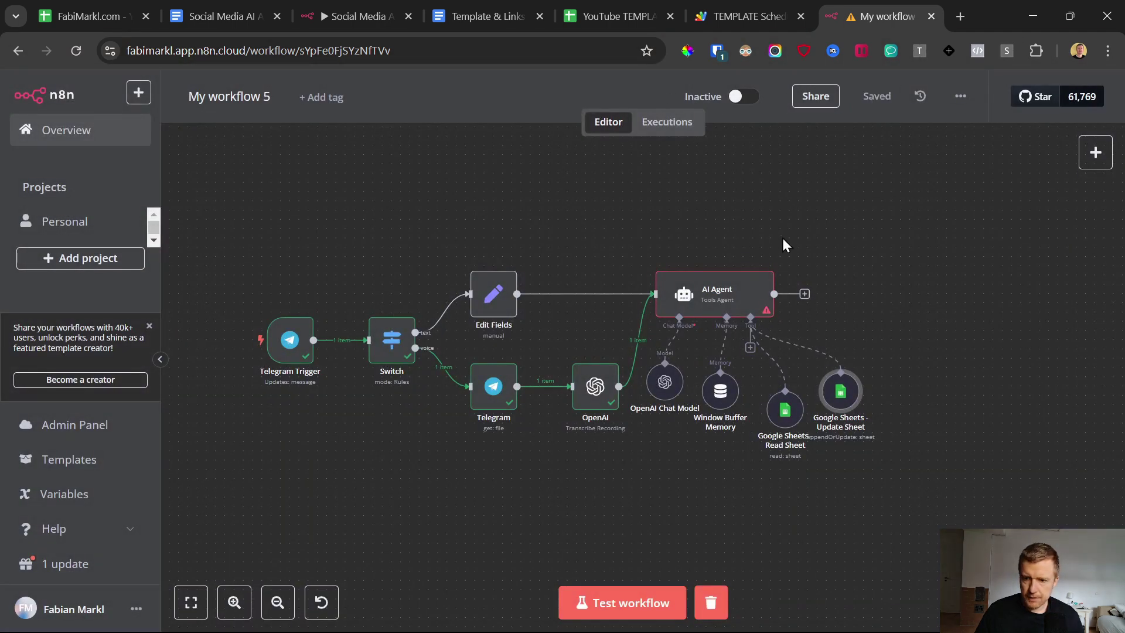
click(804, 294)
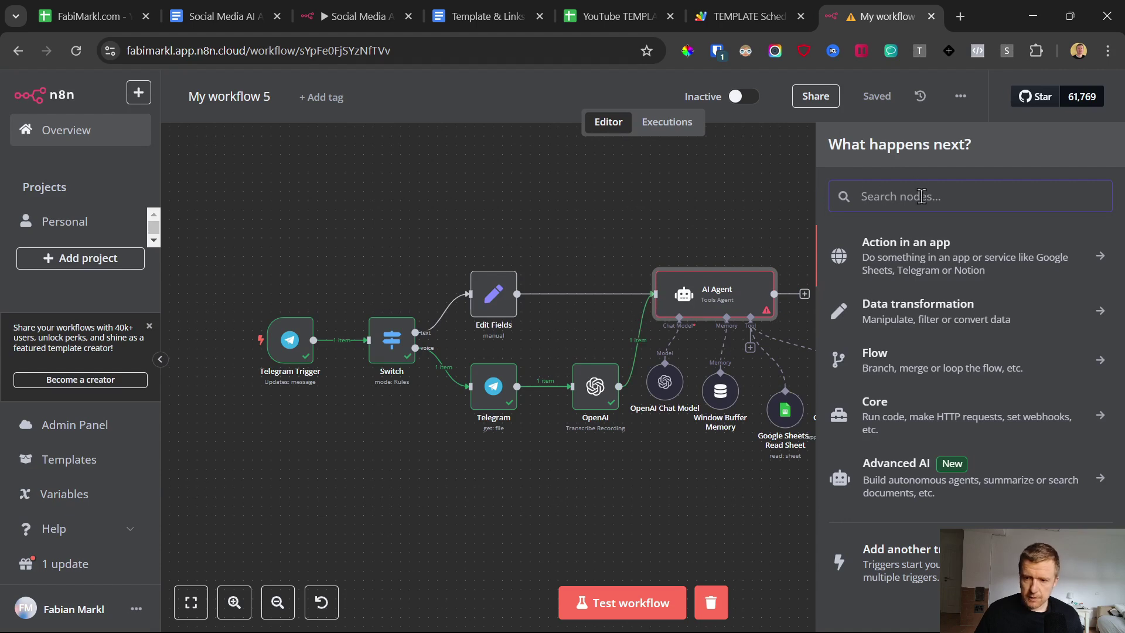
text(tel)
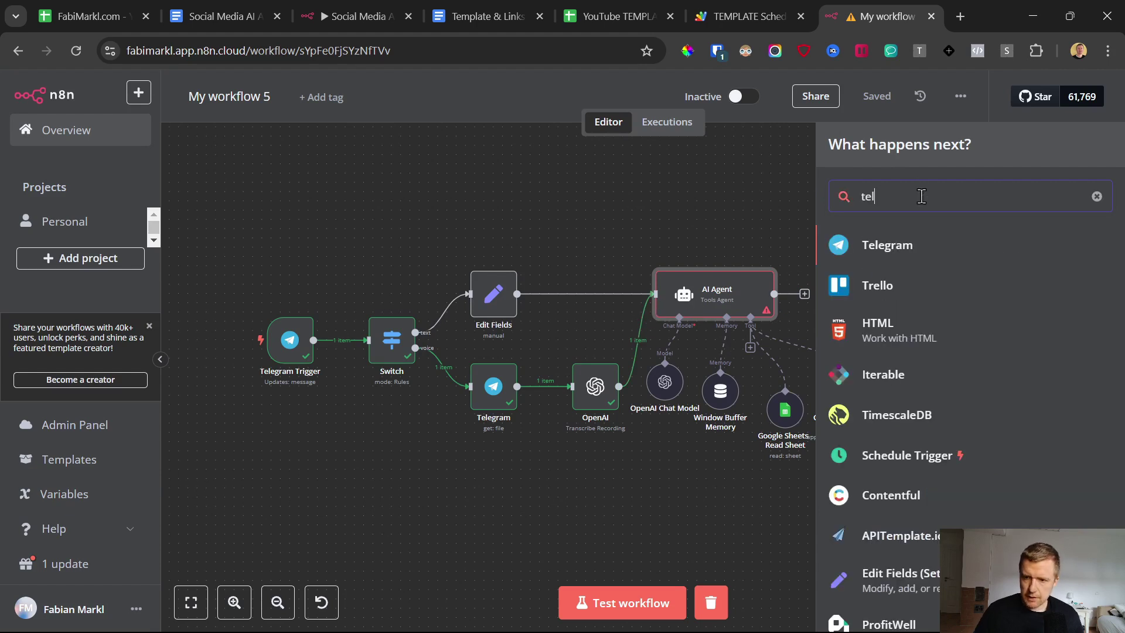
click(842, 244)
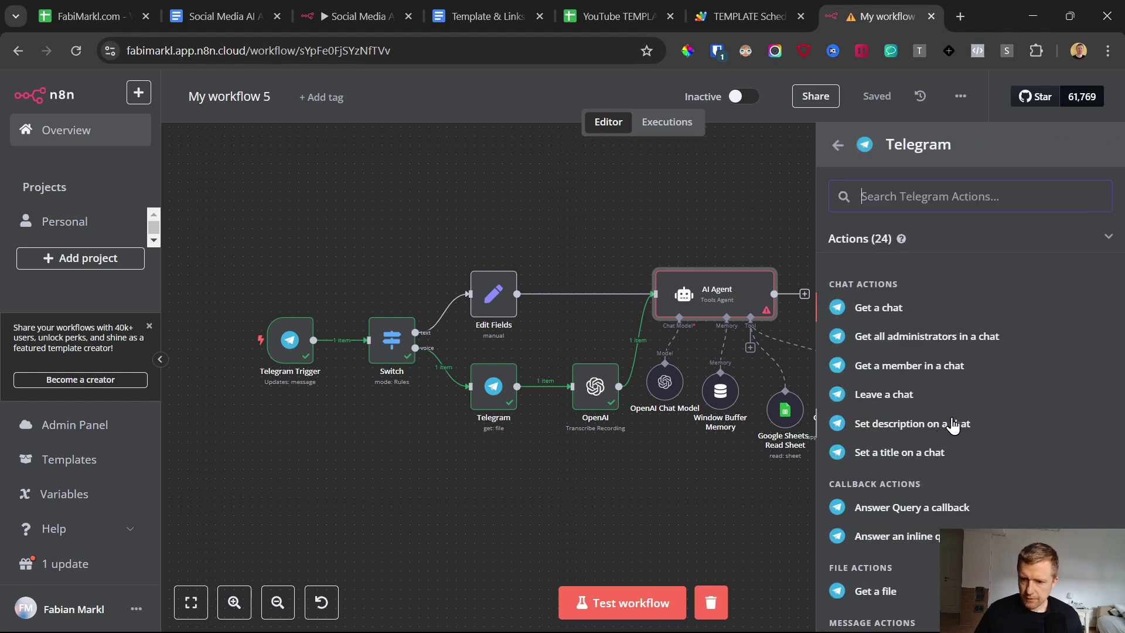
scroll(950, 421, down, 4)
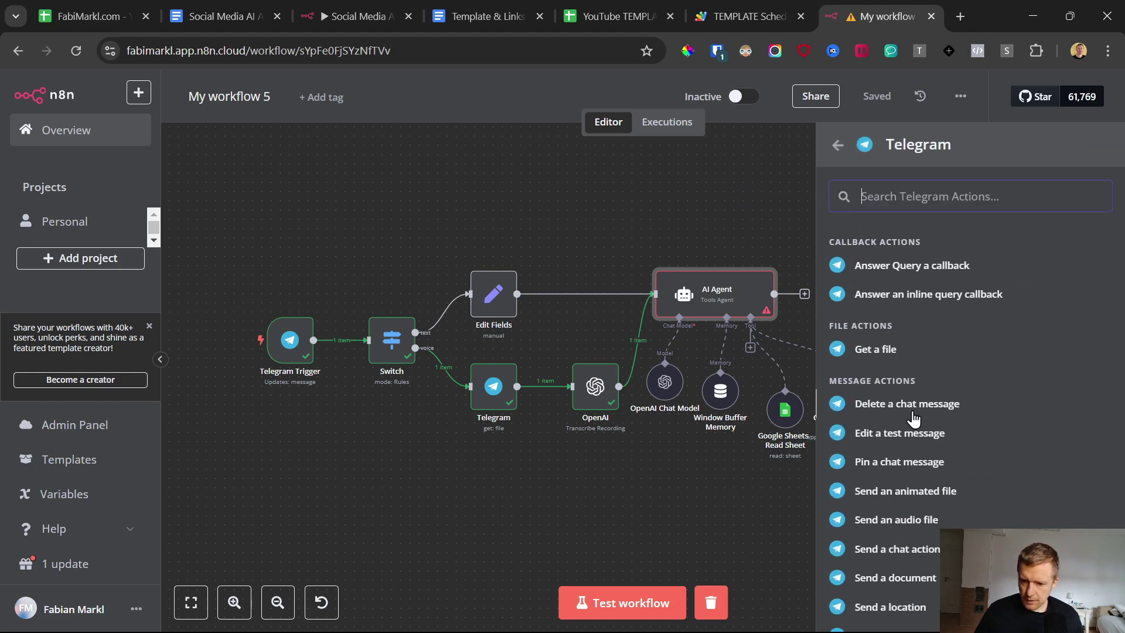
scroll(914, 419, down, 5)
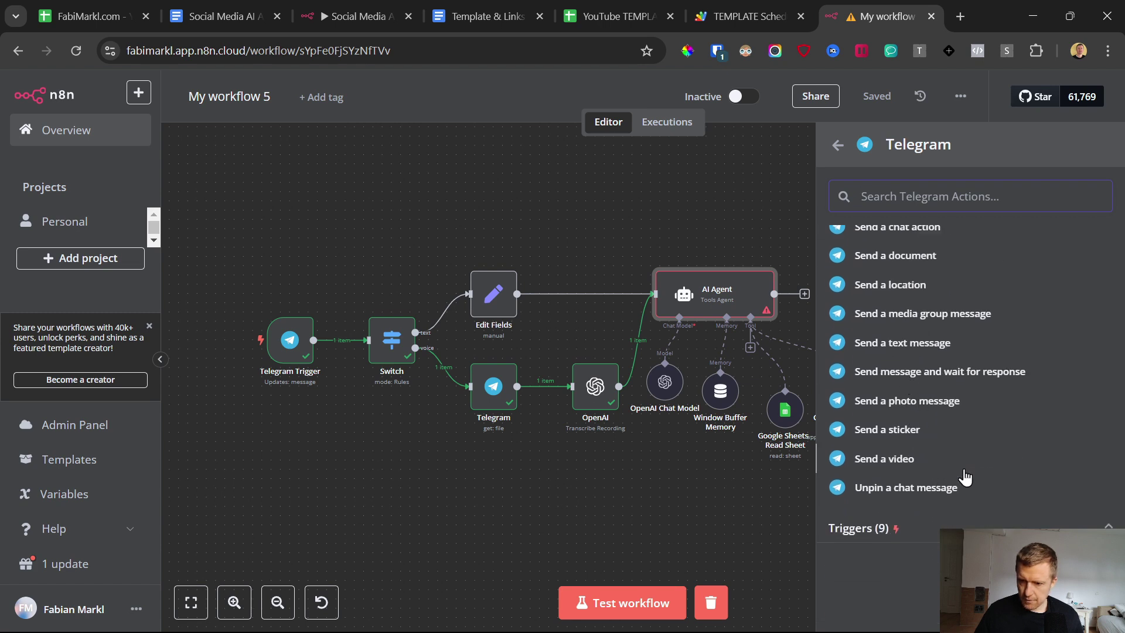
click(933, 351)
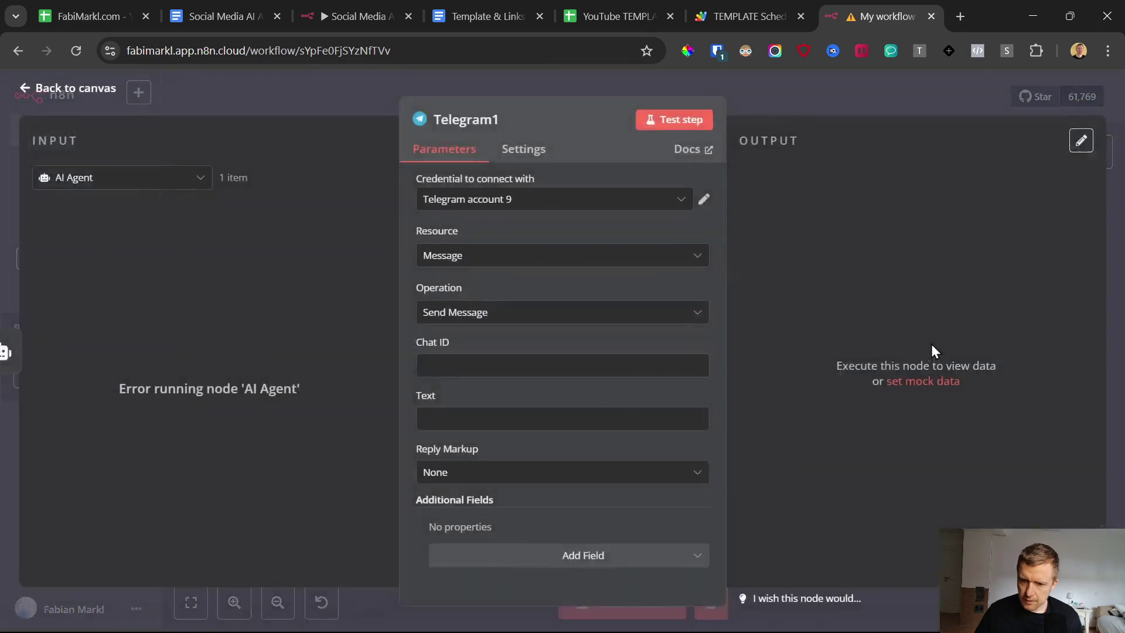
Step: Select the Telegram account credential and enter placeholder test values for Chat ID and Text
click(494, 201)
scroll(479, 328, down, 5)
scroll(545, 309, up, 4)
click(536, 335)
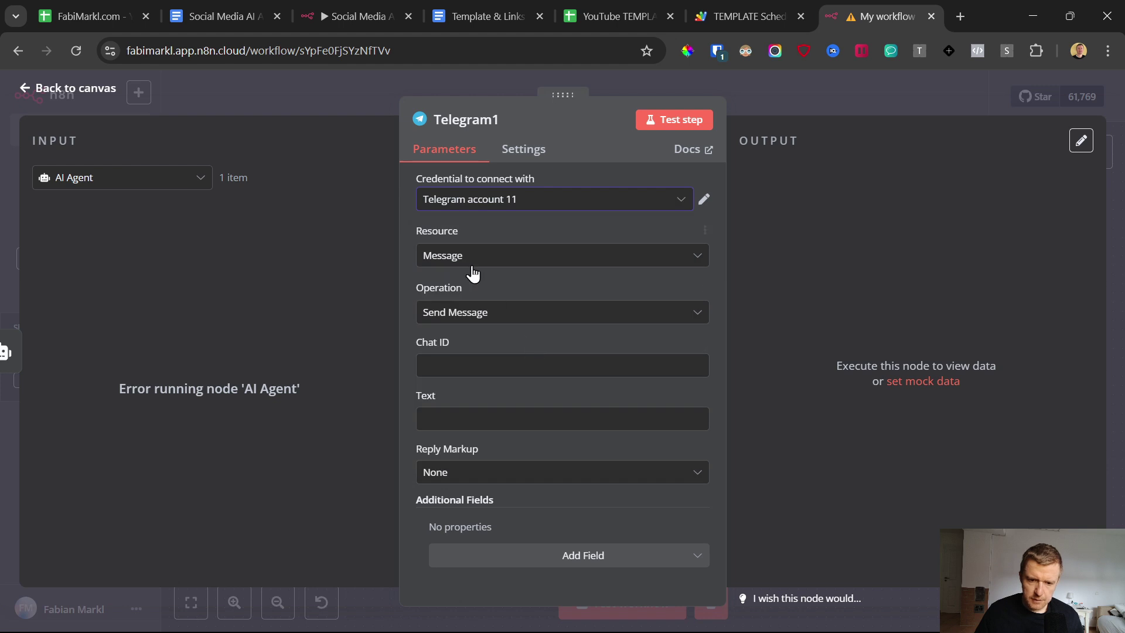
click(455, 366)
click(451, 418)
click(454, 368)
text(test)
click(453, 419)
text(t)
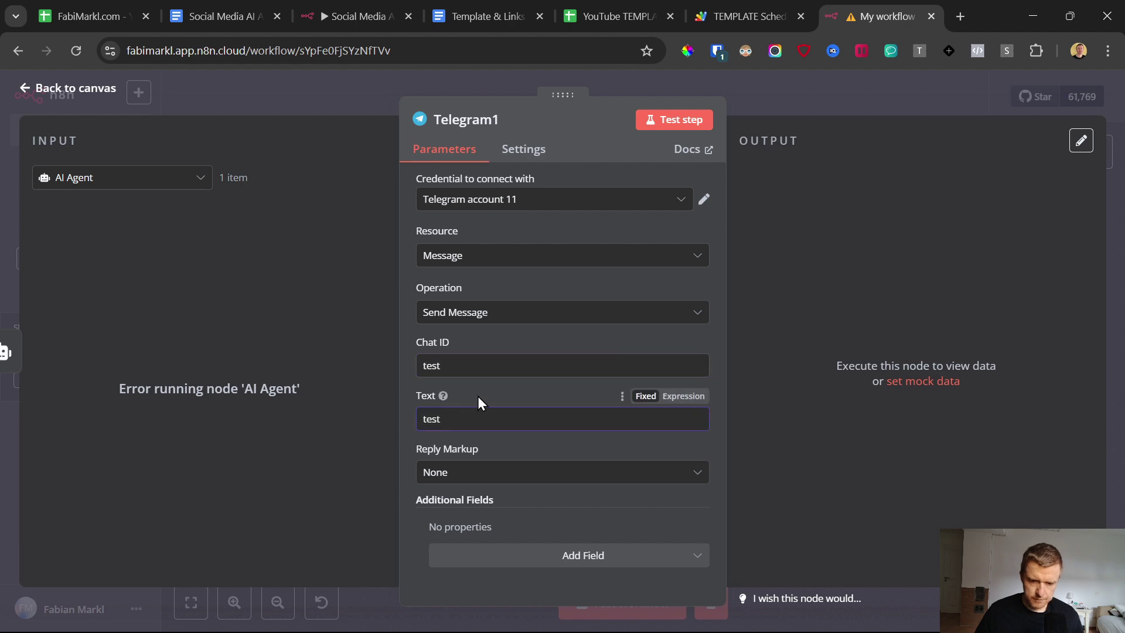
Step: Save the workflow and start a test run
click(27, 88)
click(879, 100)
click(626, 598)
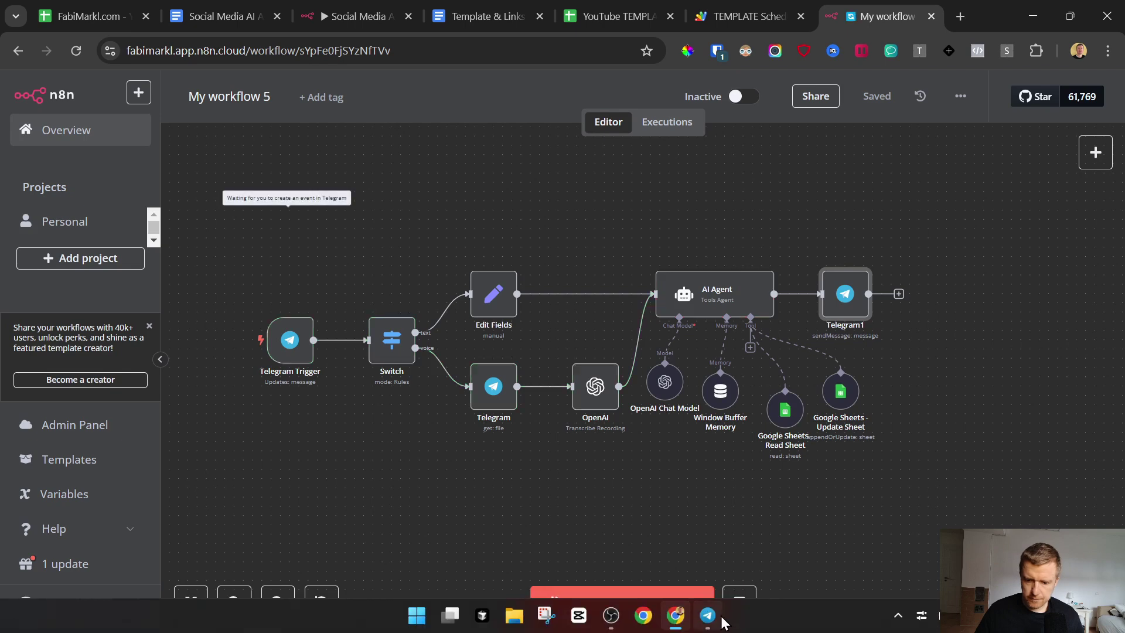
Step: Send the bot 'this is a test what can you do' and open the failed Telegram1 step
click(714, 616)
text(this is a test)
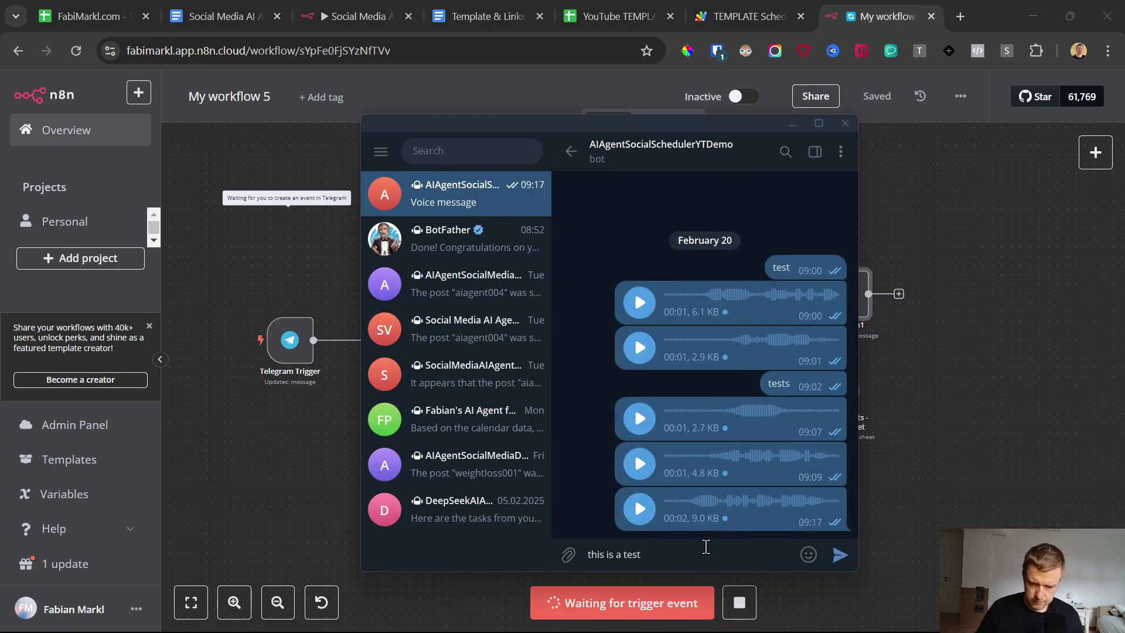
text( what can you d)
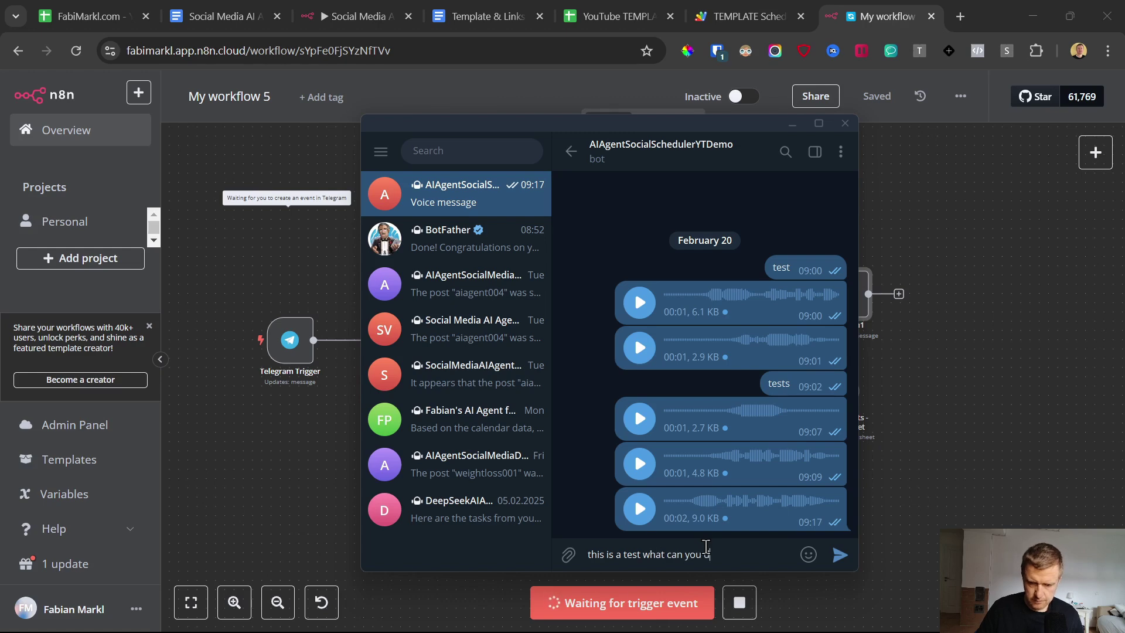
text(o)
key(Return)
click(966, 389)
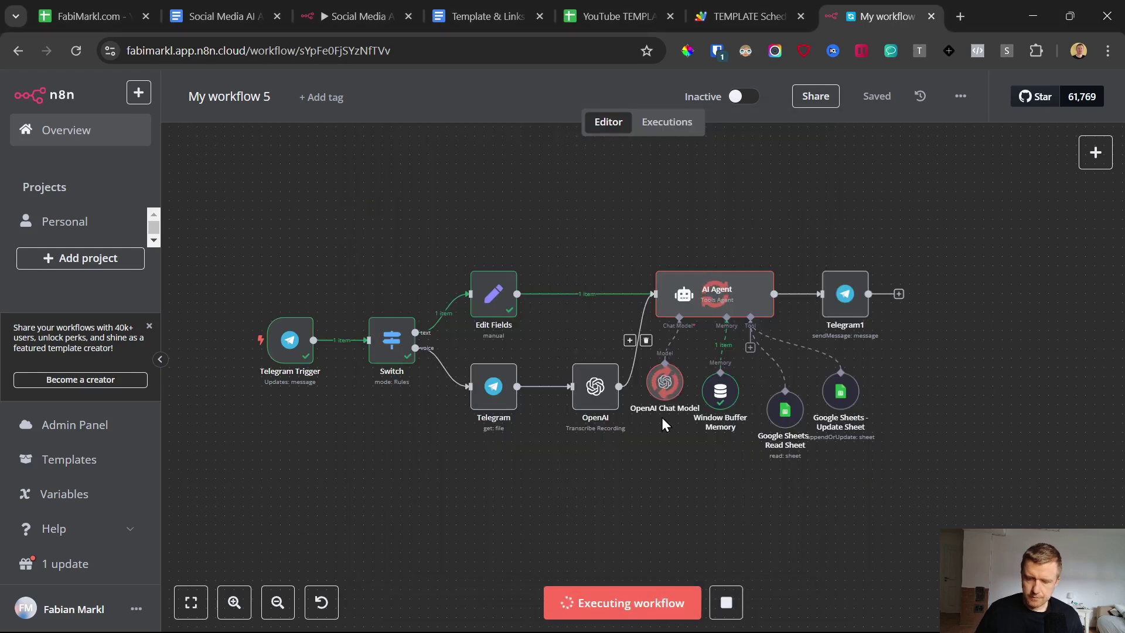
double_click(846, 299)
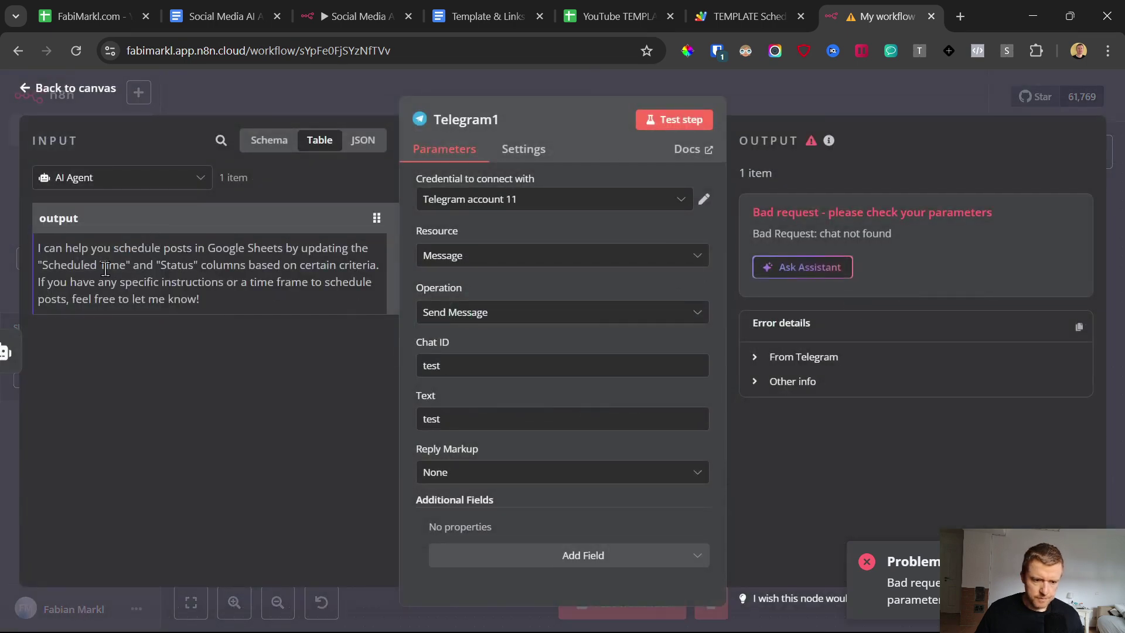
Step: Clear the placeholder Chat ID and Text, then map the AI Agent's output into Text
drag(490, 365, 398, 374)
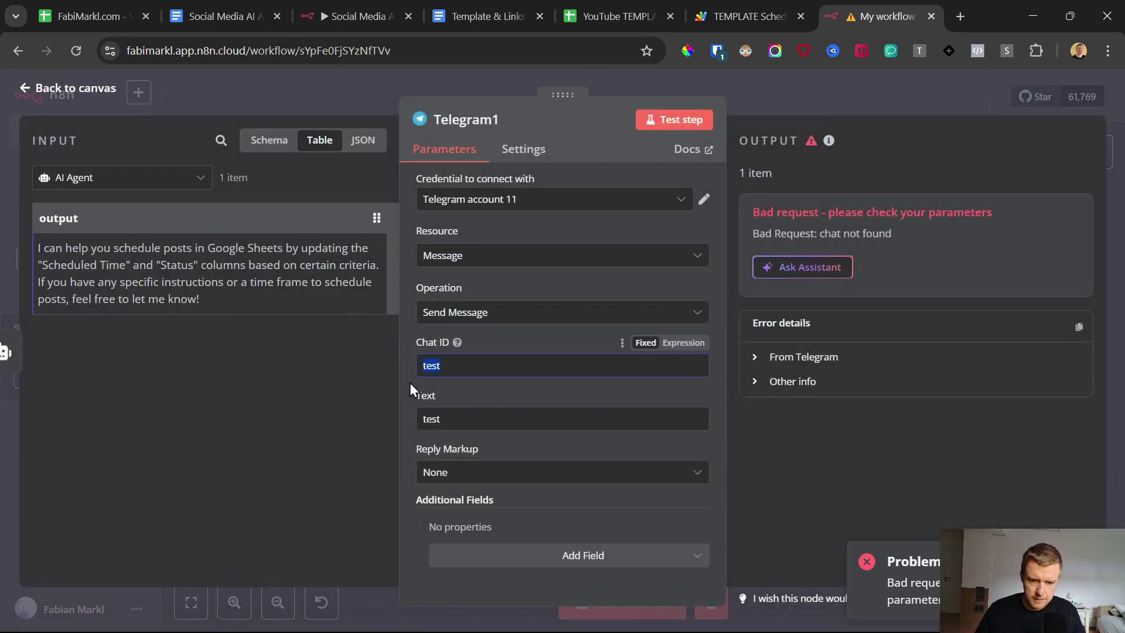
key(BackSpace)
drag(462, 422, 392, 421)
key(BackSpace)
drag(66, 218, 475, 418)
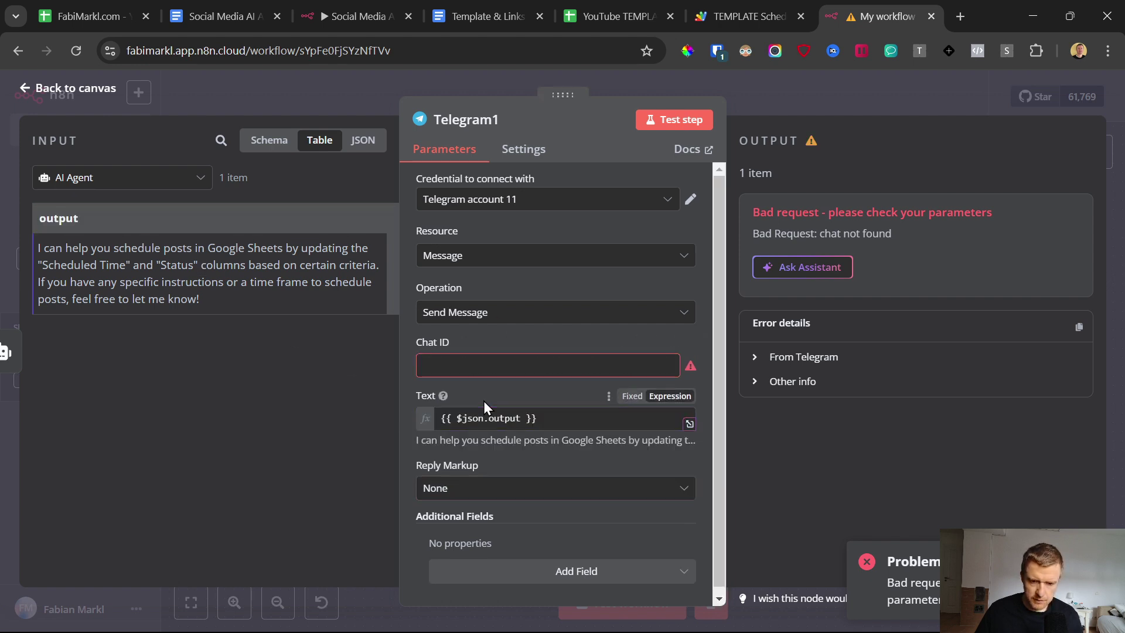
Step: Map the Telegram Trigger's message chat id into the Chat ID field
click(457, 366)
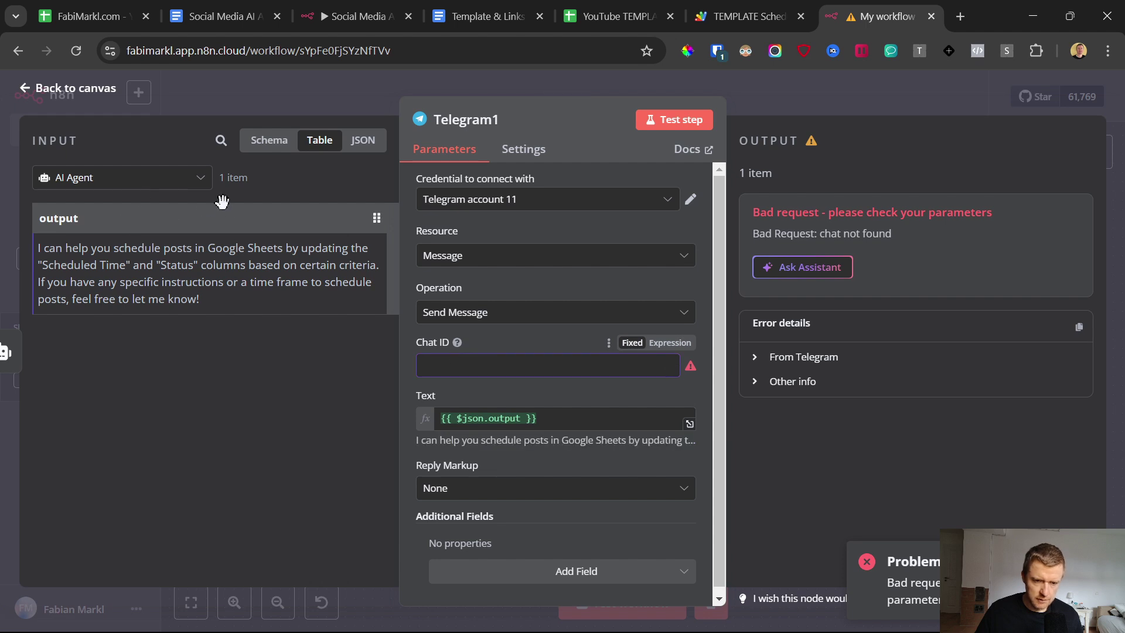
click(147, 177)
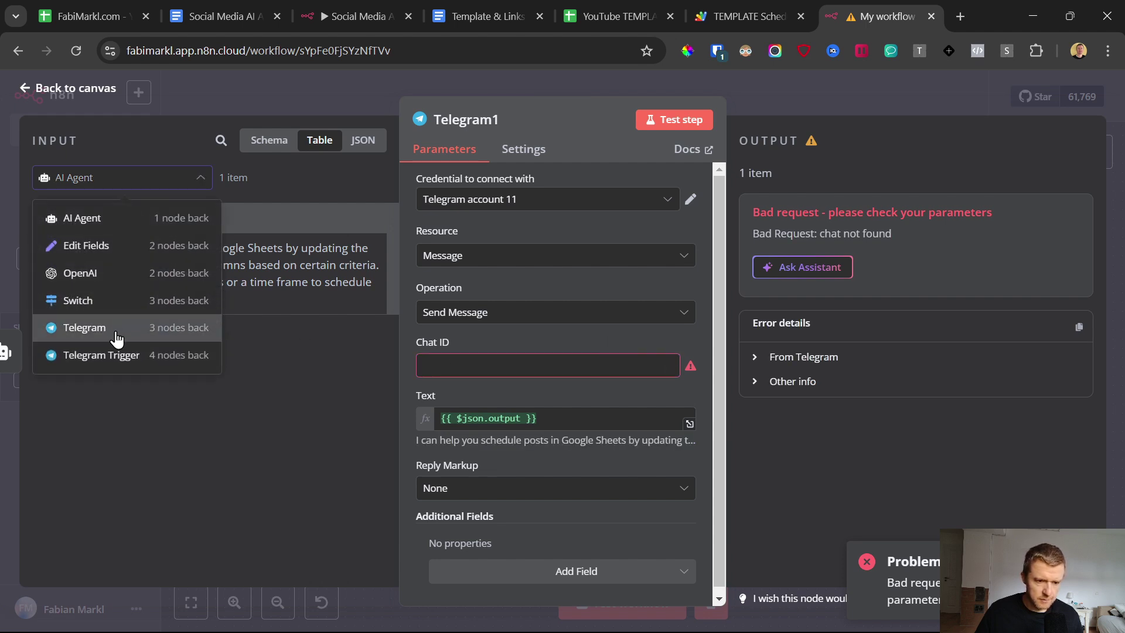
click(88, 357)
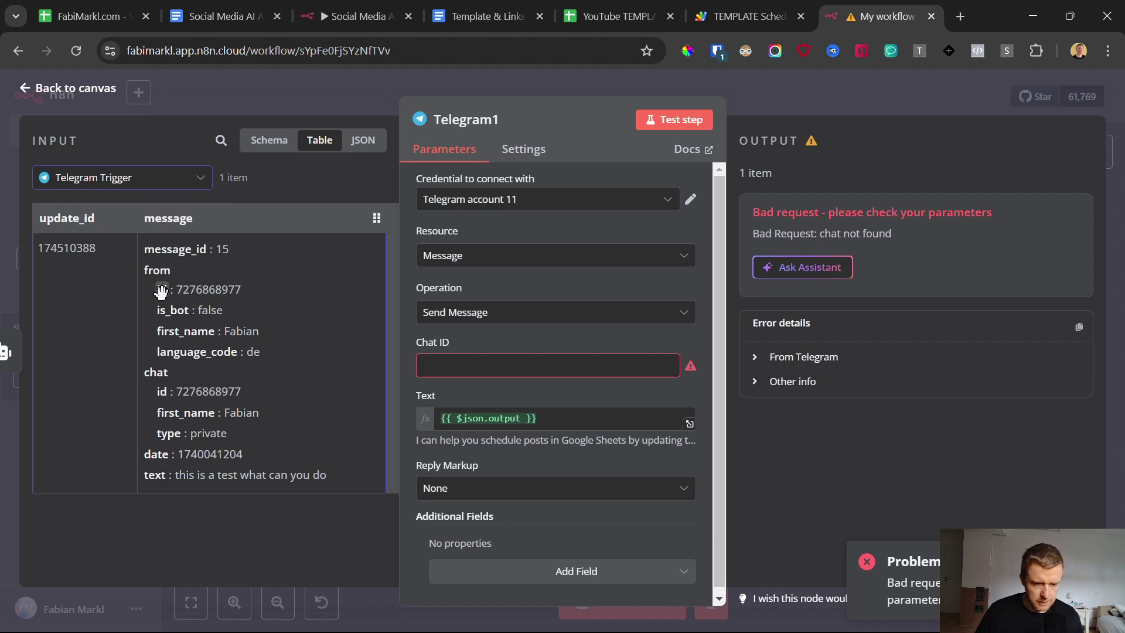
drag(161, 391, 498, 362)
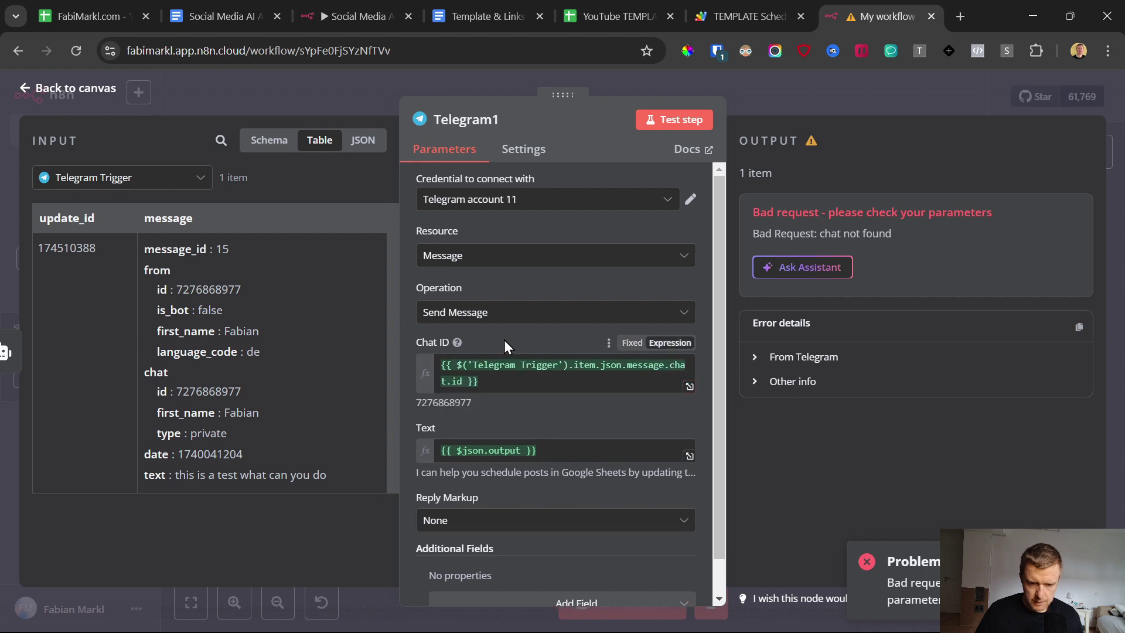
click(25, 92)
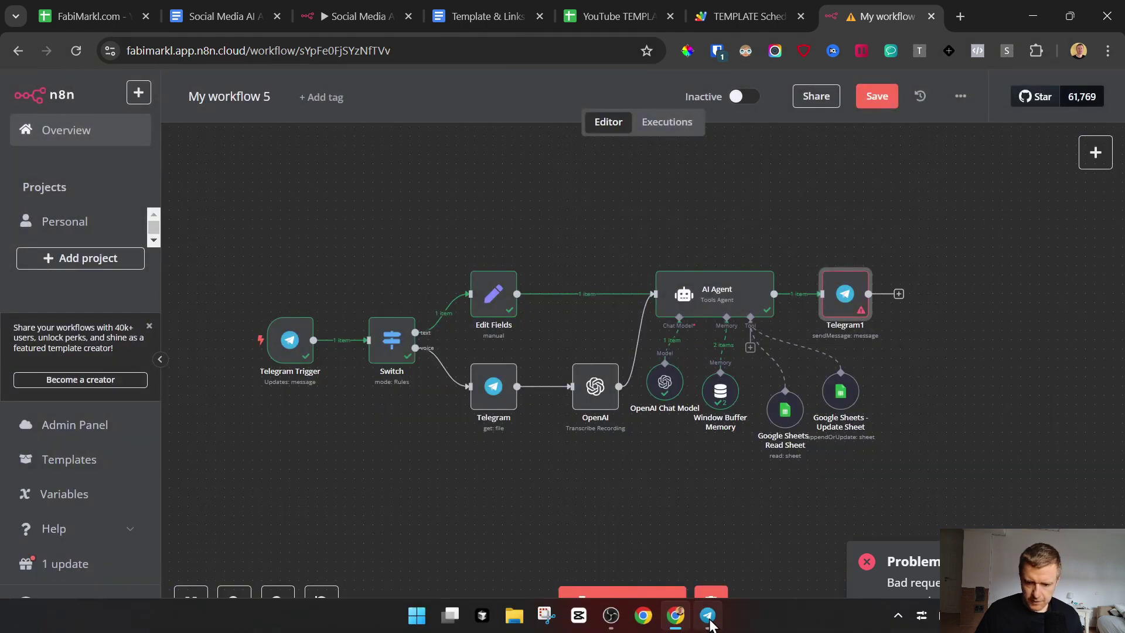
Step: Start a test run and send the Telegram bot a voice message
click(835, 610)
key(alt+Tab)
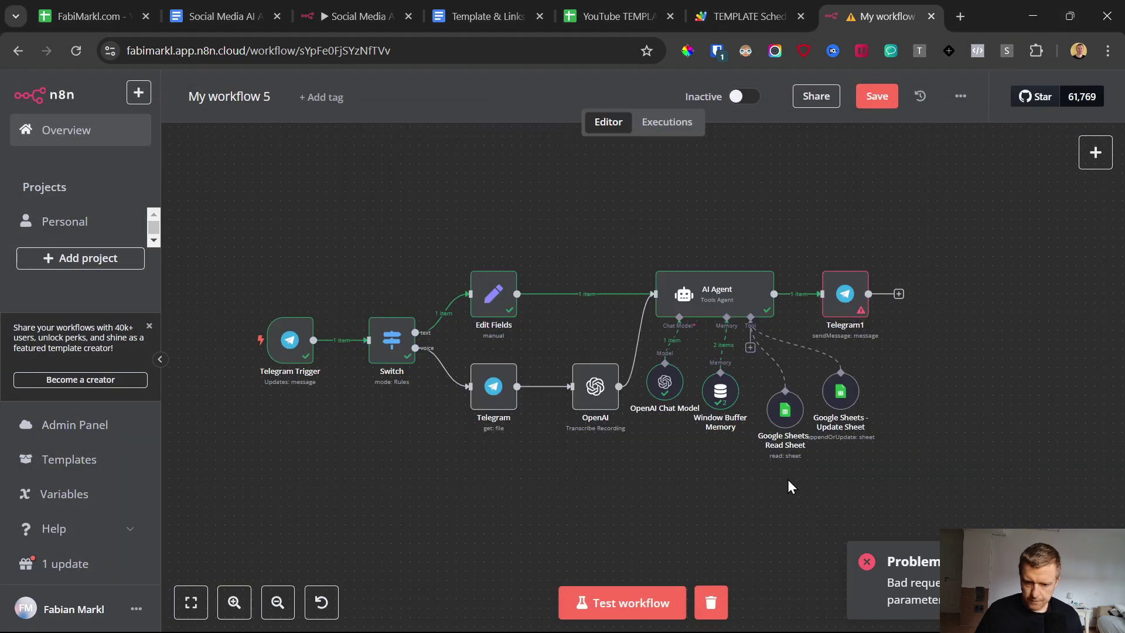
click(626, 603)
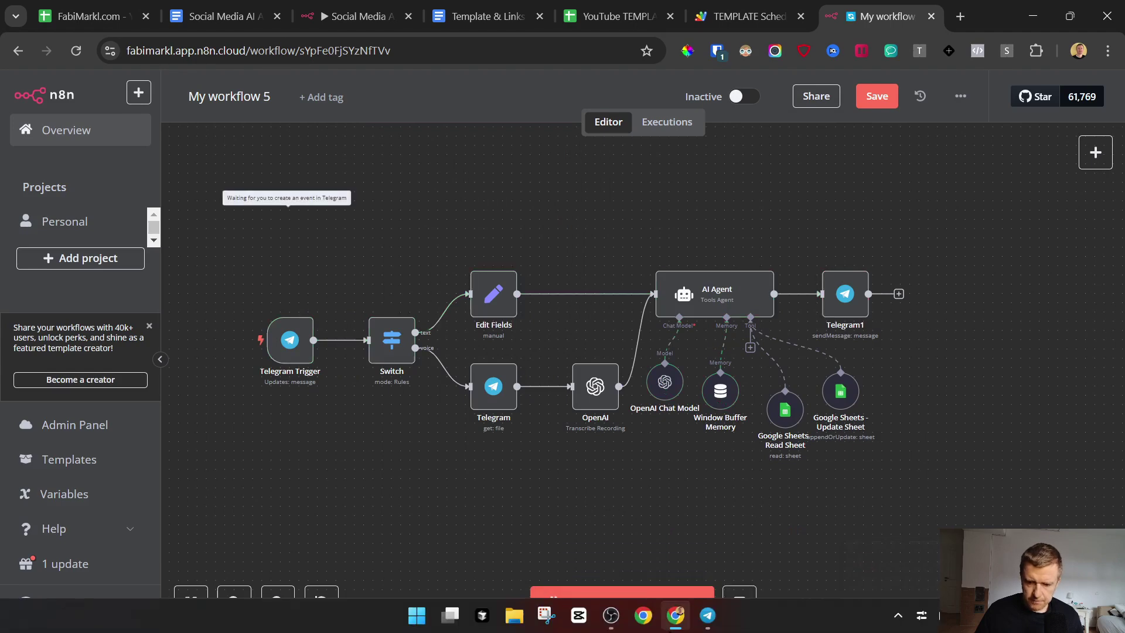
click(711, 618)
drag(841, 555, 845, 559)
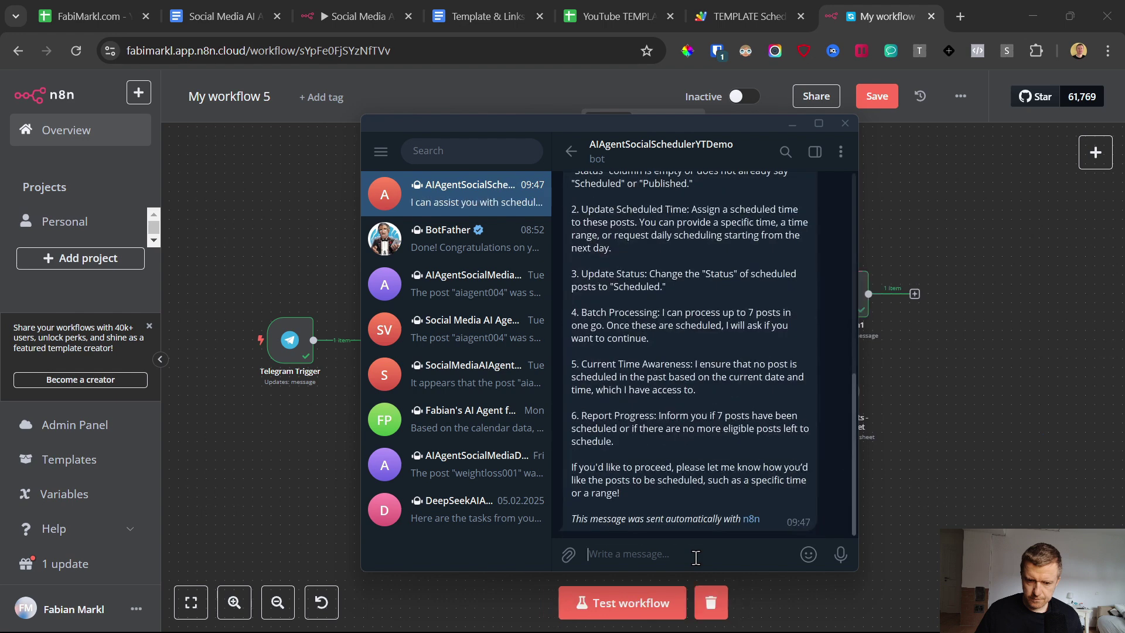
Step: Read the bot's reply listing its scheduling abilities, then start another test run
scroll(649, 368, up, 2)
drag(572, 208, 696, 478)
scroll(655, 382, down, 2)
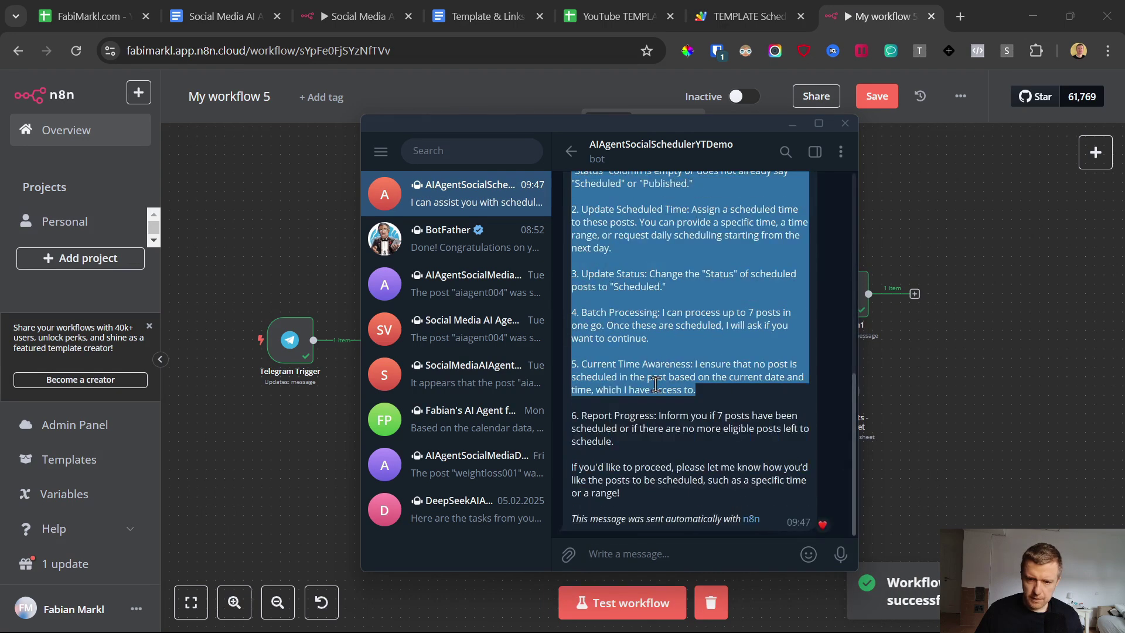
drag(634, 494, 591, 279)
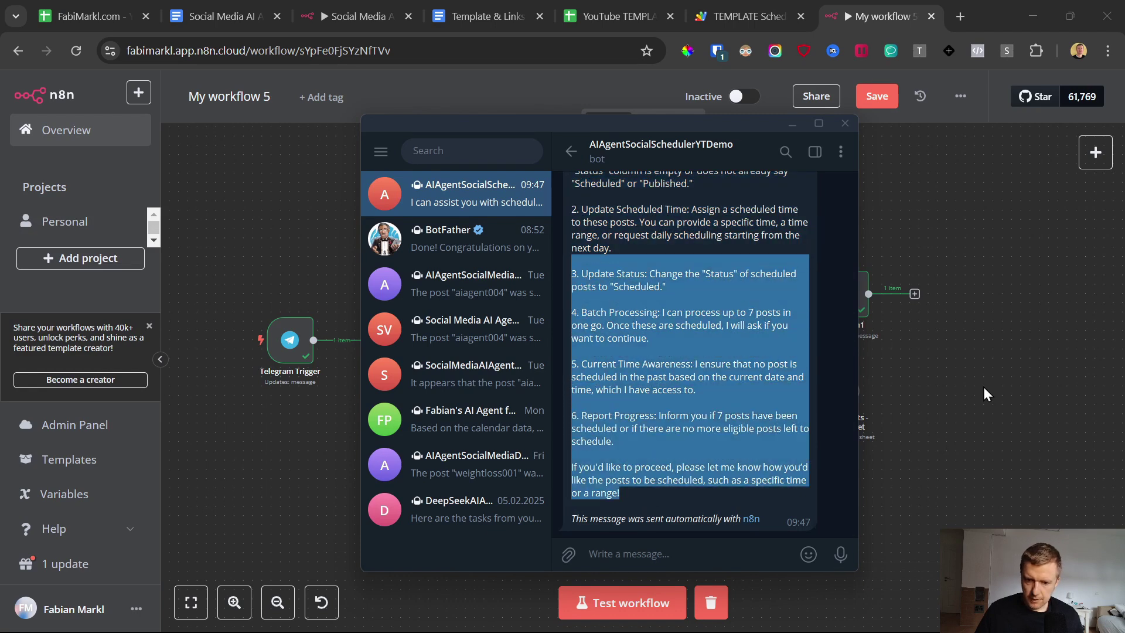
click(984, 384)
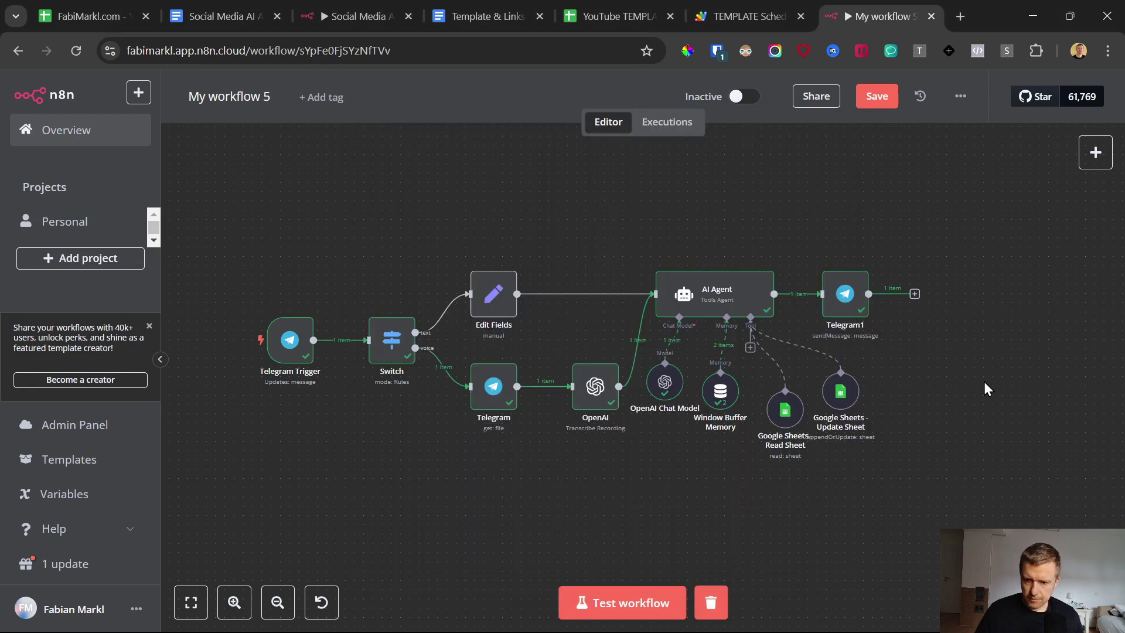
click(647, 601)
Step: Send the bot another voice message, read its reply and check the scheduler spreadsheet
click(707, 614)
drag(840, 554, 836, 555)
click(887, 565)
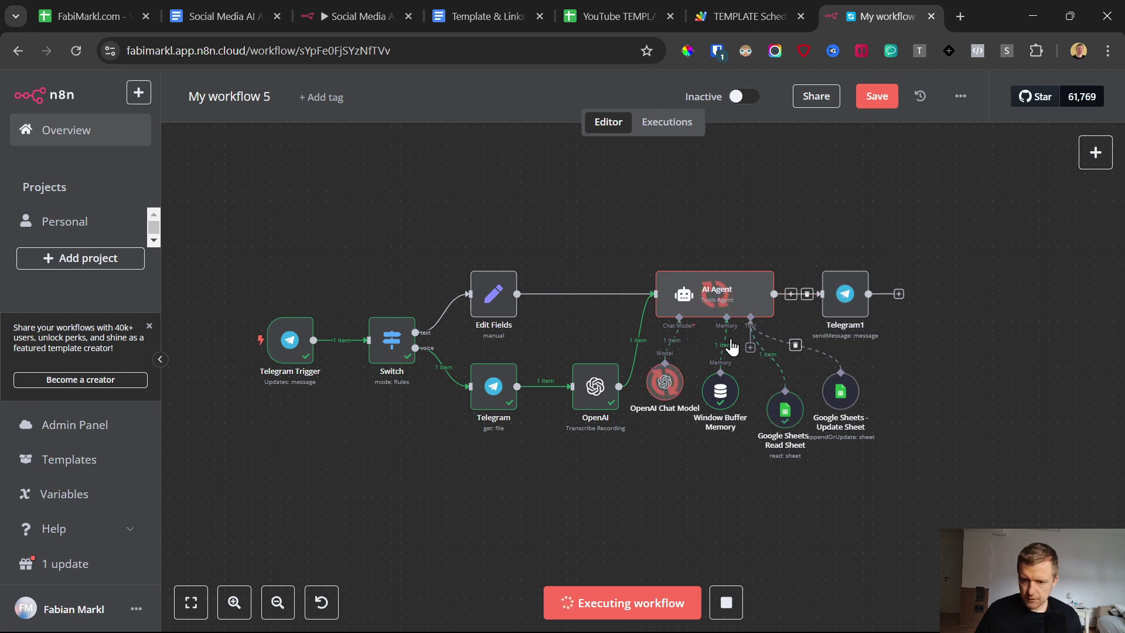
mouse_move(751, 628)
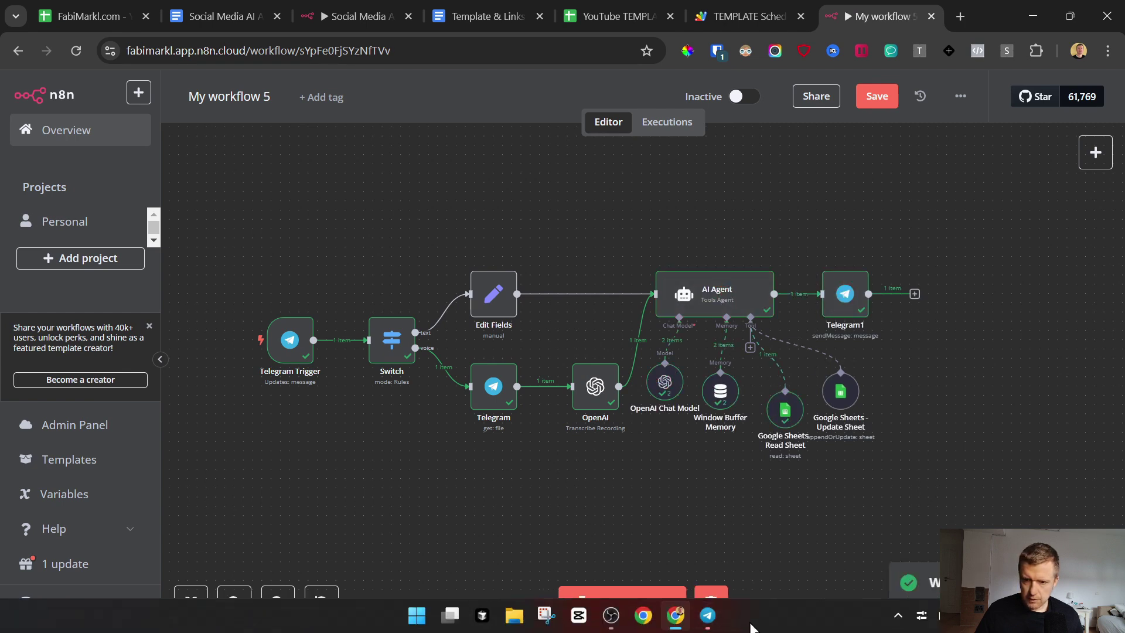
click(707, 615)
scroll(652, 363, down, 5)
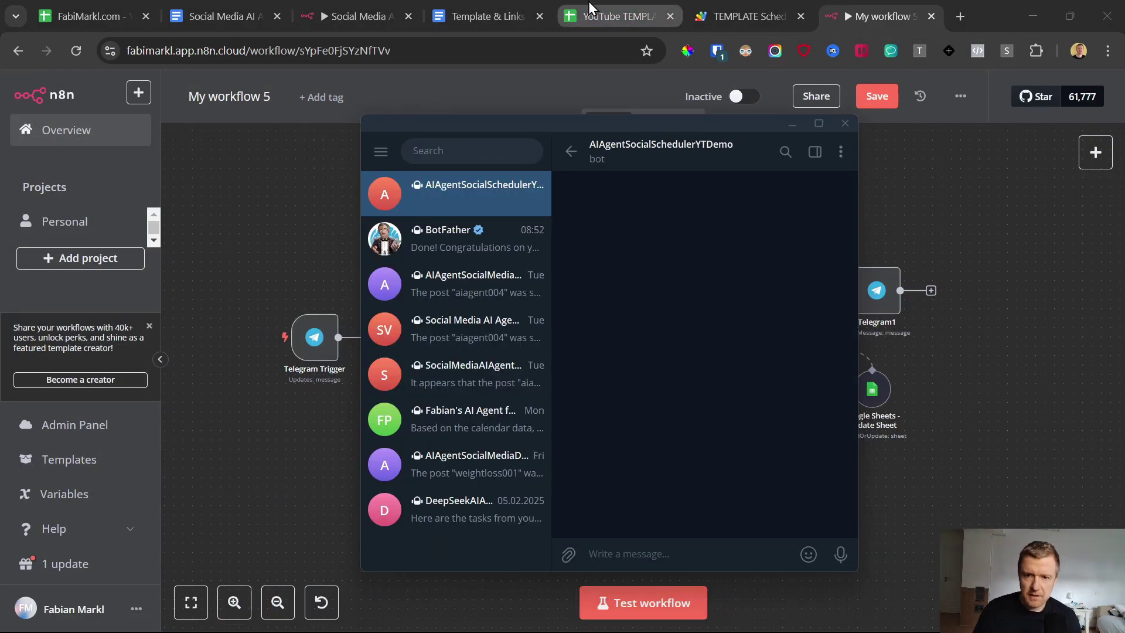
click(597, 12)
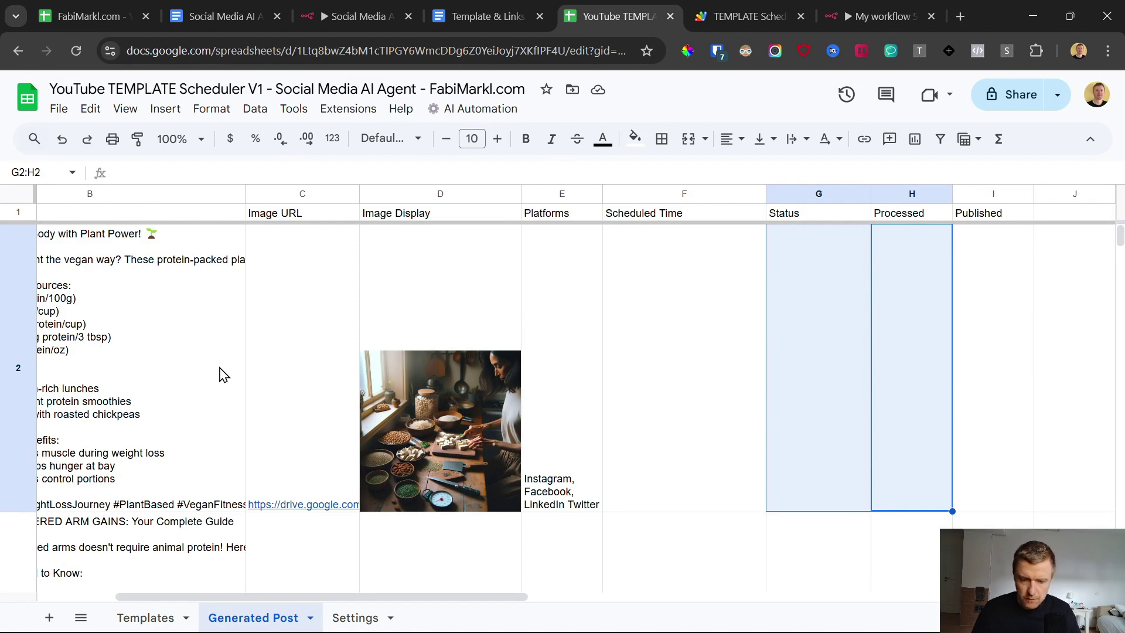
scroll(225, 377, left, 3)
click(879, 16)
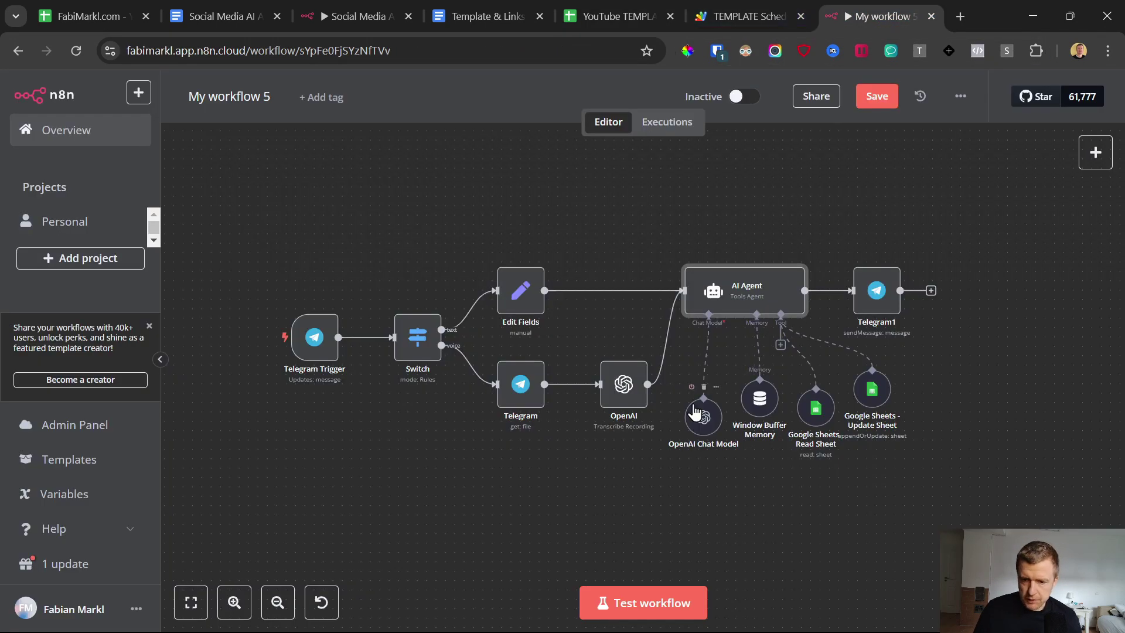
Step: Run the workflow and ask the bot to schedule the first post 'due in 5 minutes.'
click(645, 604)
click(708, 616)
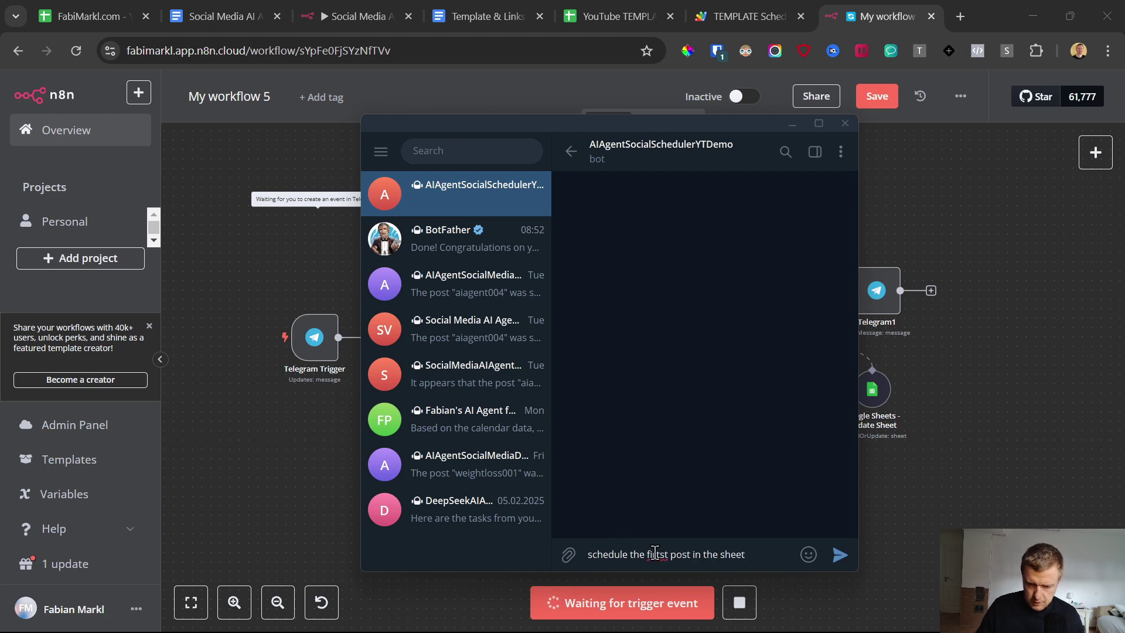
text(due in 5 minutes.)
key(Return)
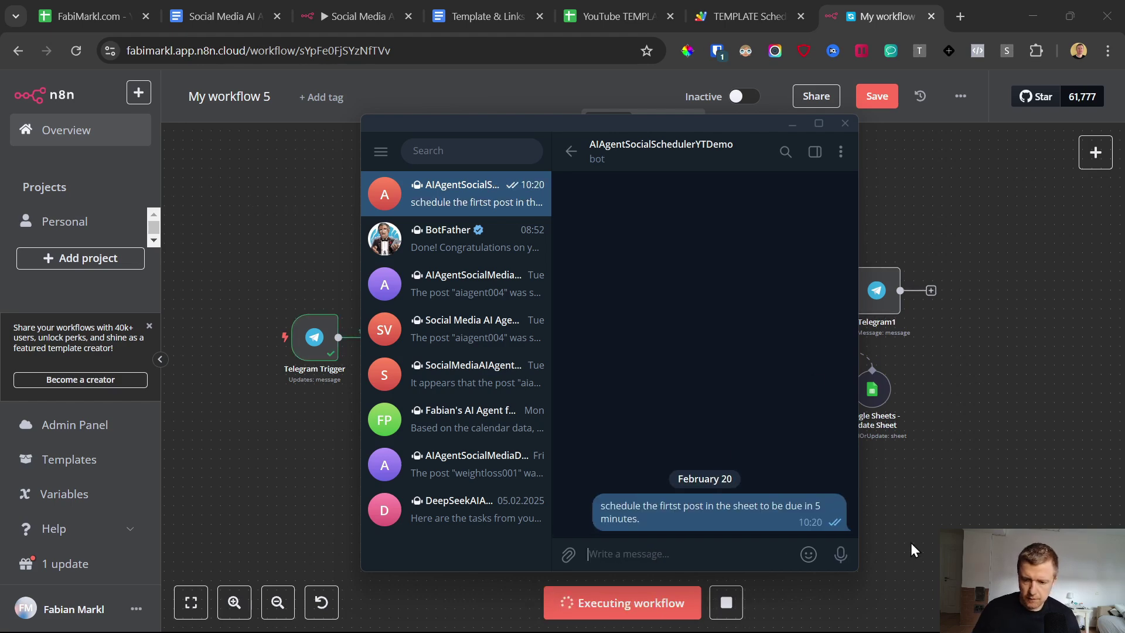
click(906, 484)
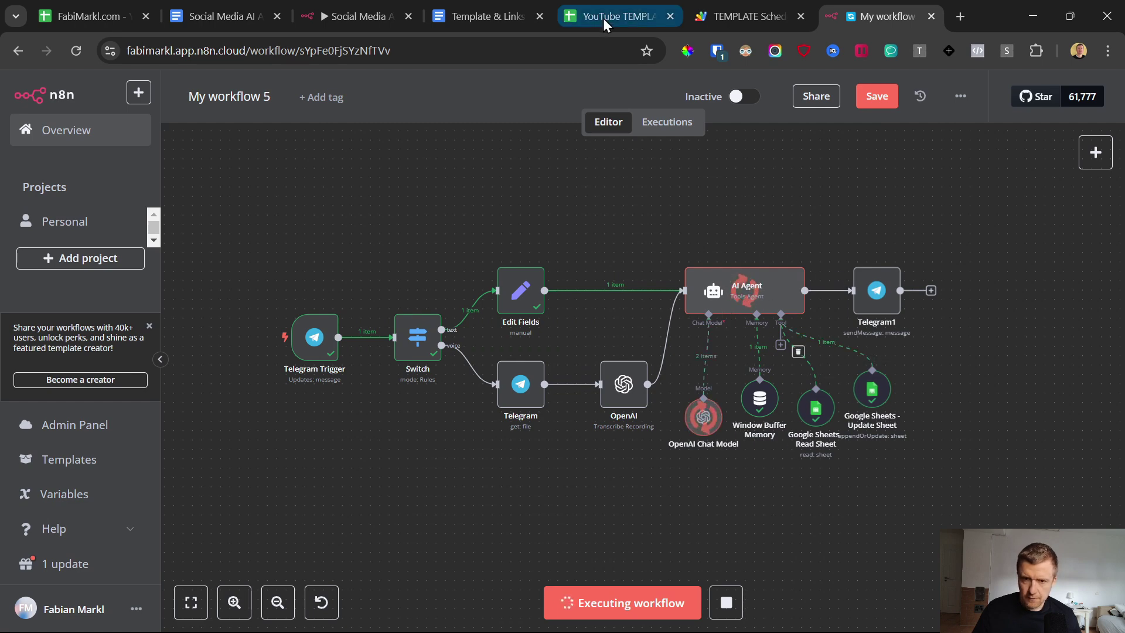
click(708, 621)
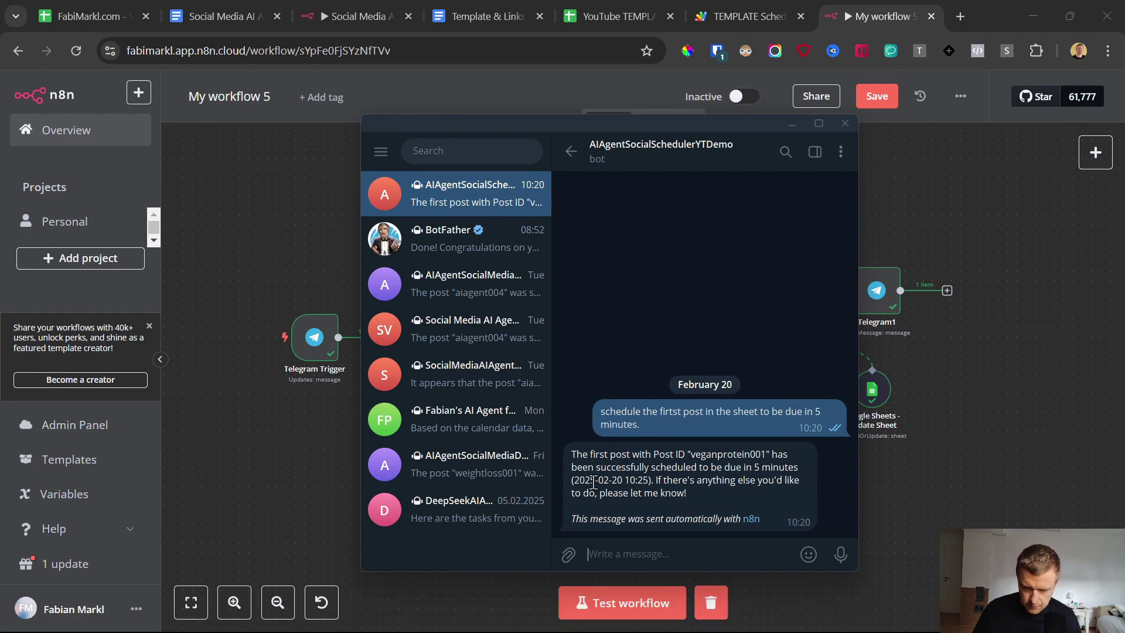
click(592, 16)
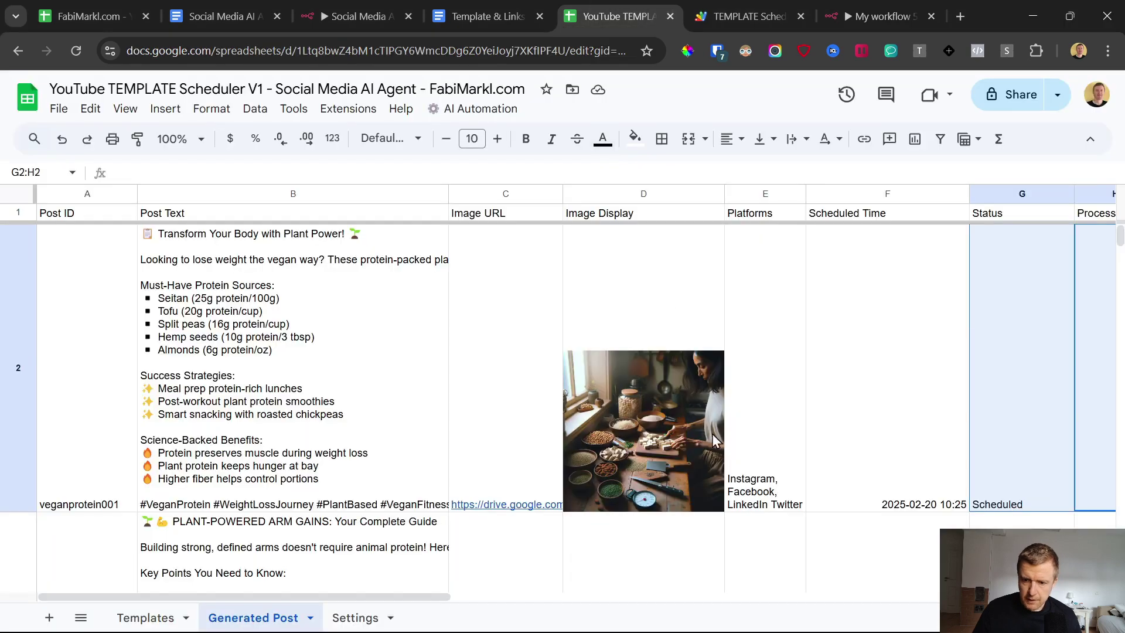
drag(988, 471, 967, 469)
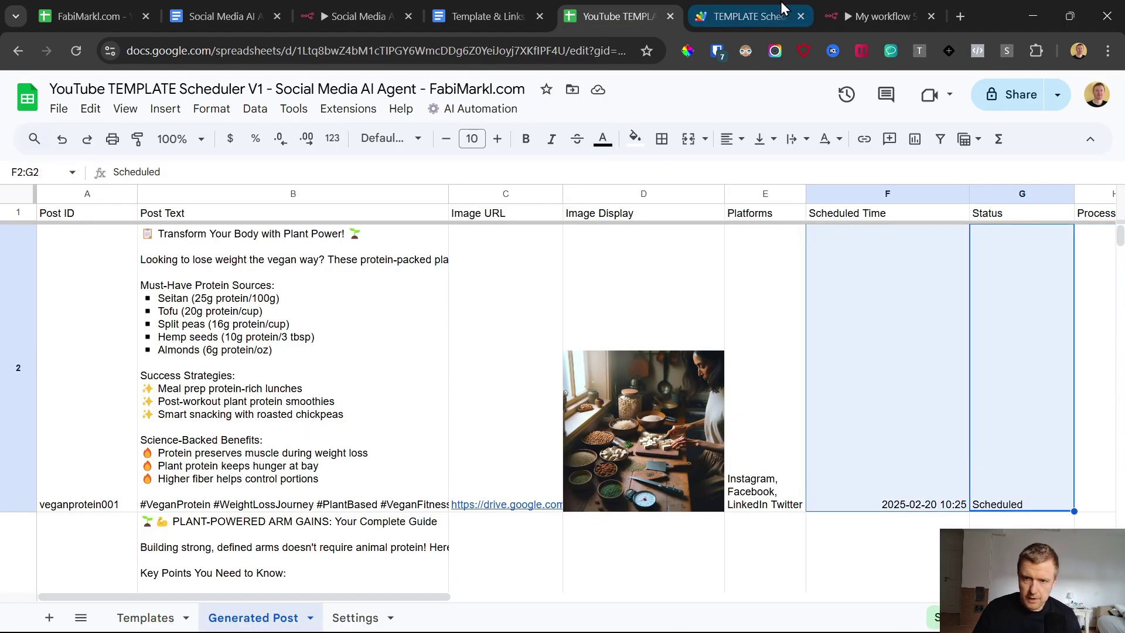
click(715, 4)
scroll(365, 280, up, 5)
scroll(364, 281, up, 20)
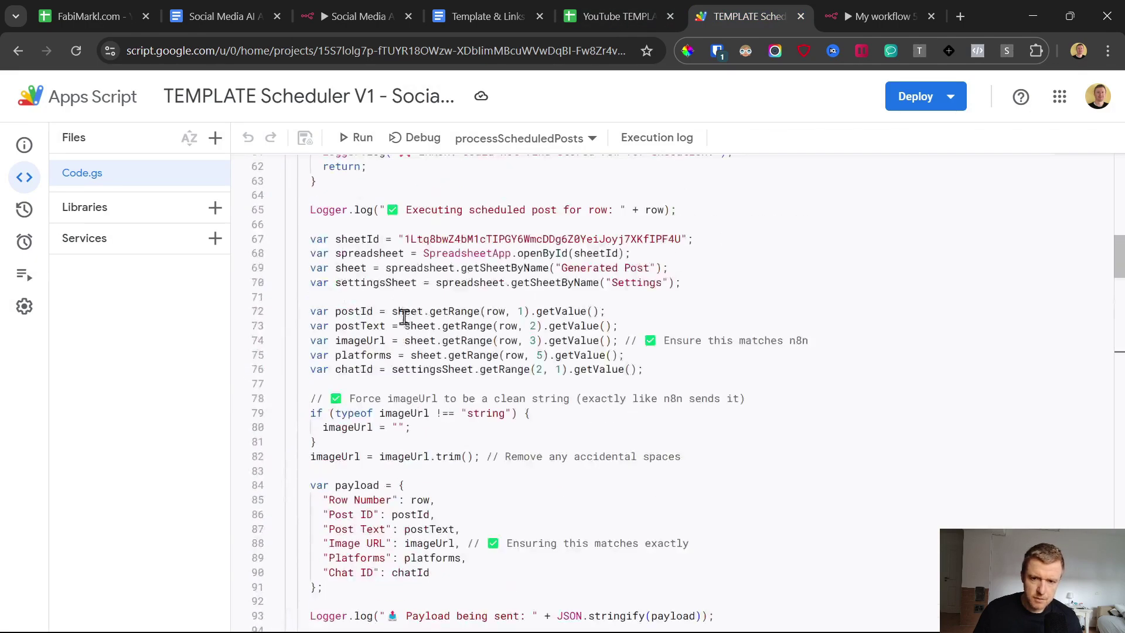
click(657, 7)
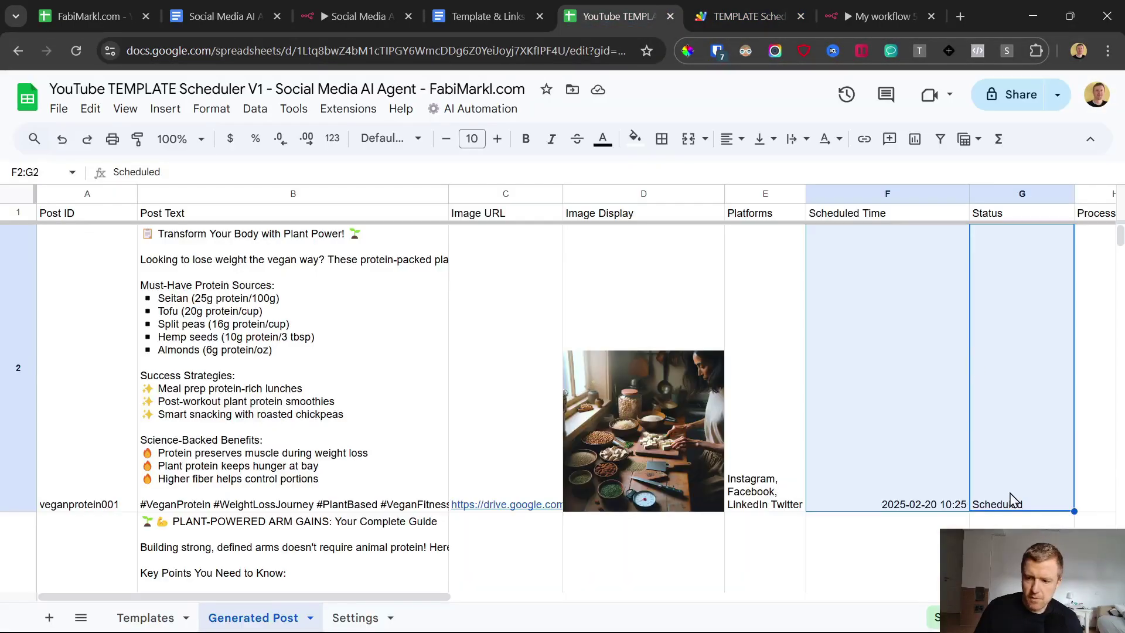
key(Left)
key(shift+Right)
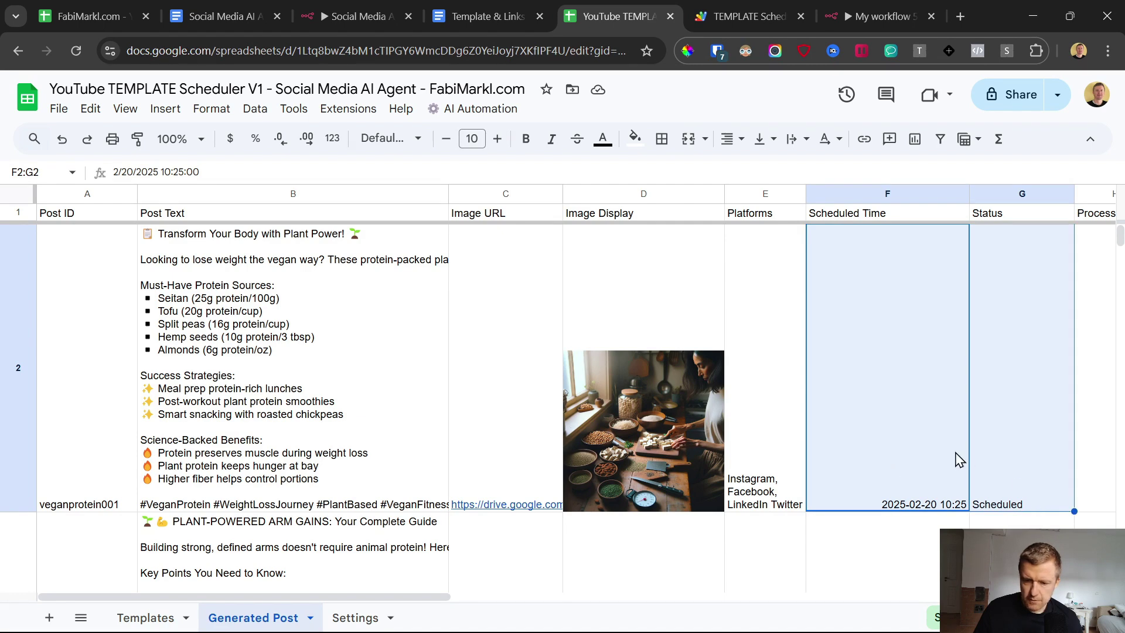
click(981, 439)
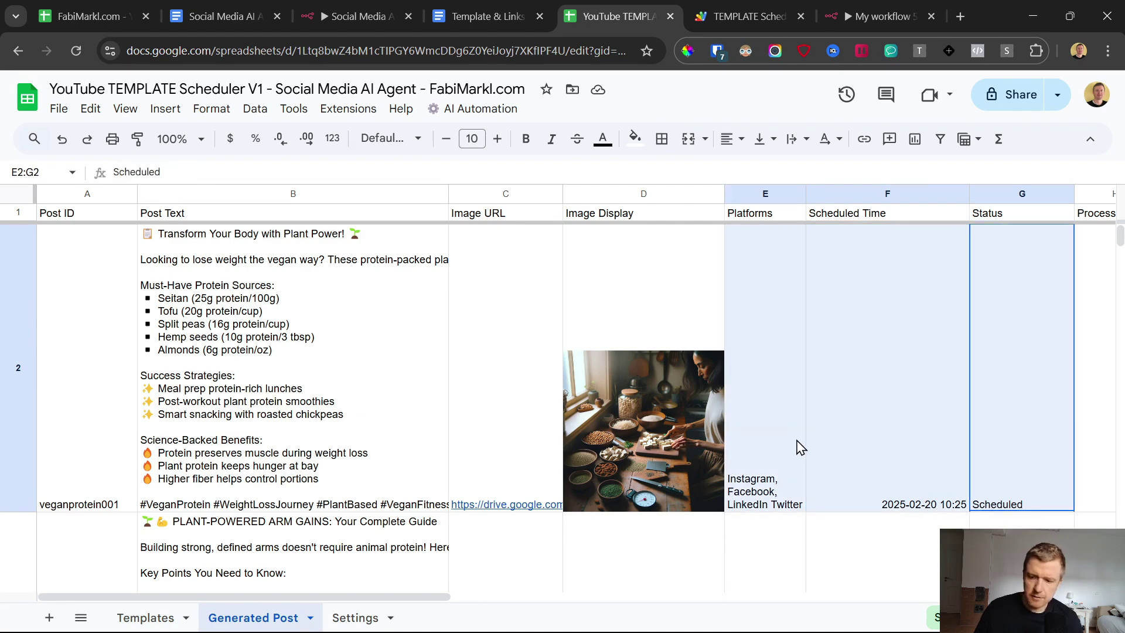
key(Left)
key(shift+Right)
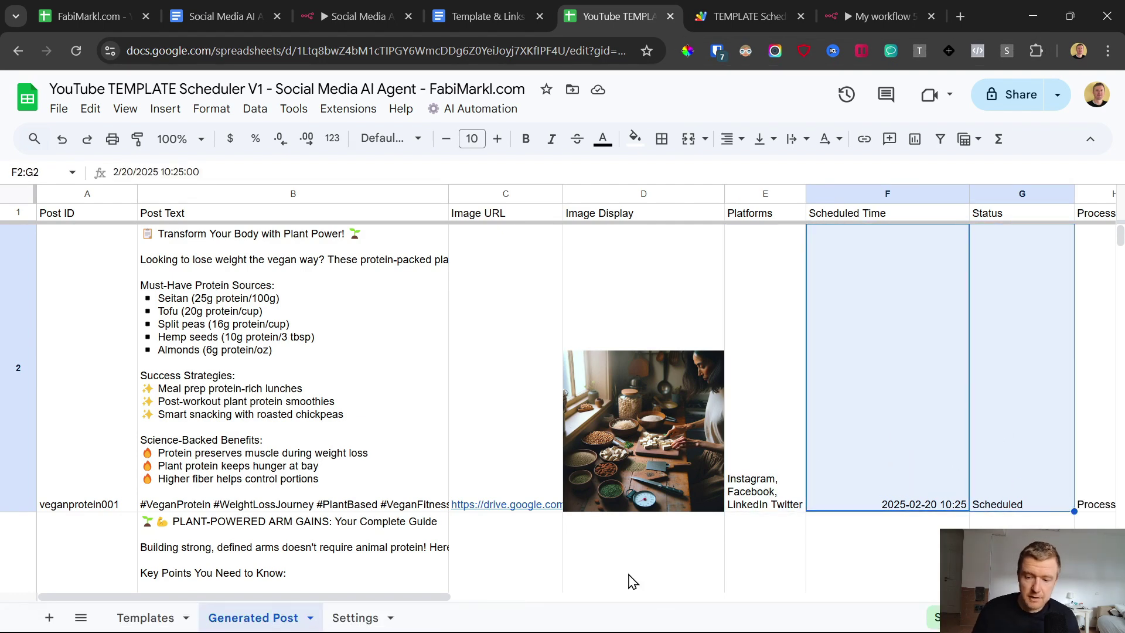
drag(967, 436, 258, 439)
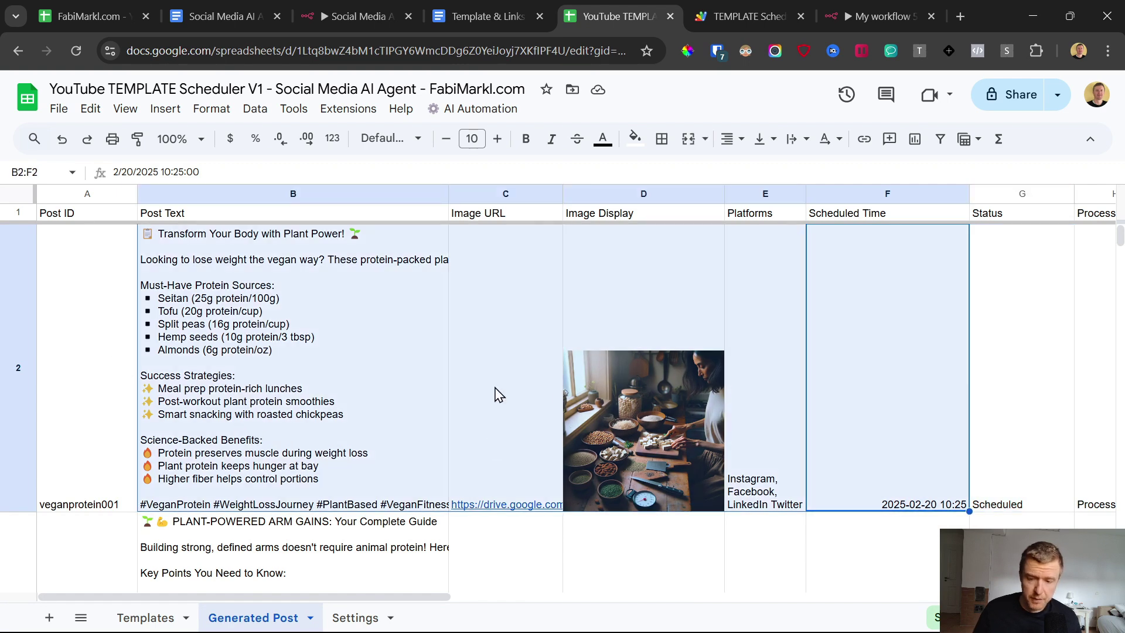
click(773, 474)
click(900, 407)
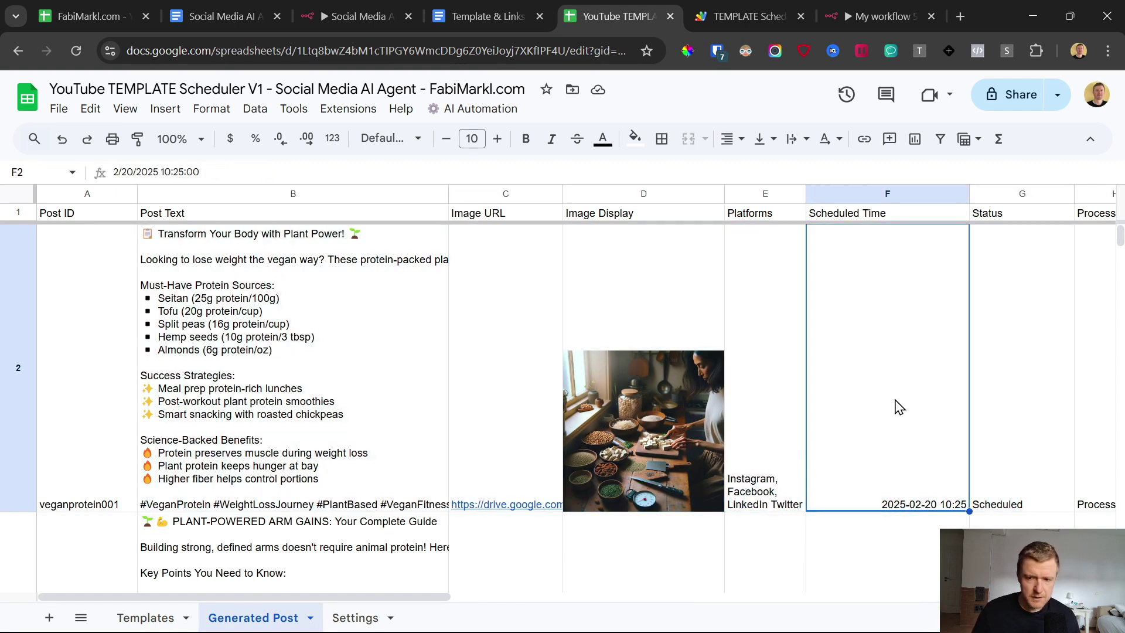
click(919, 14)
right_click(827, 189)
click(862, 212)
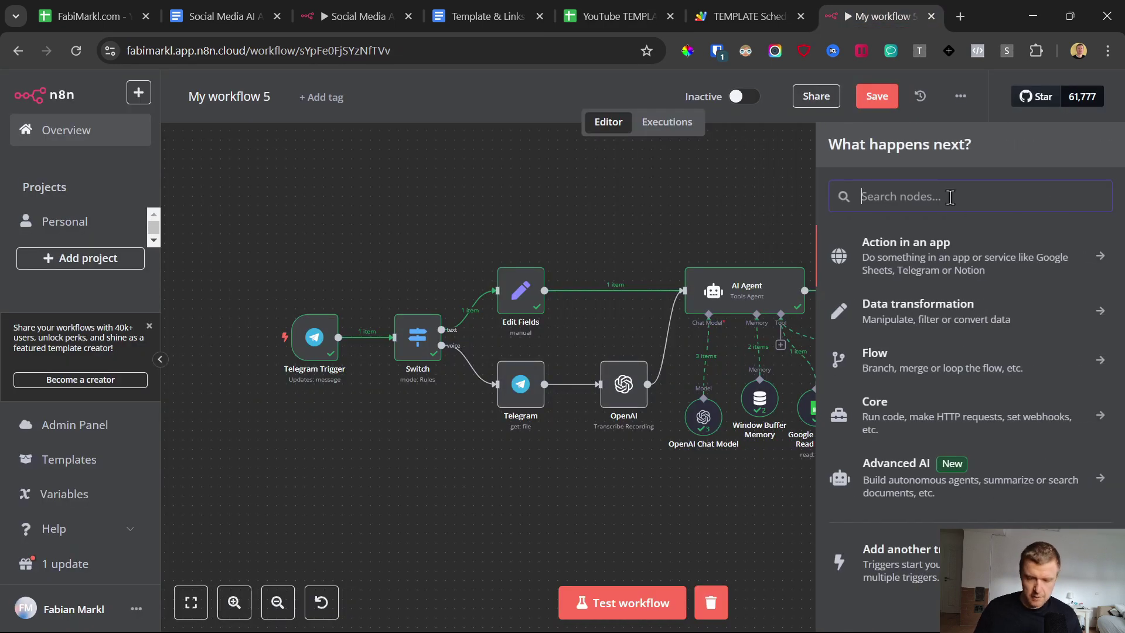
text(face)
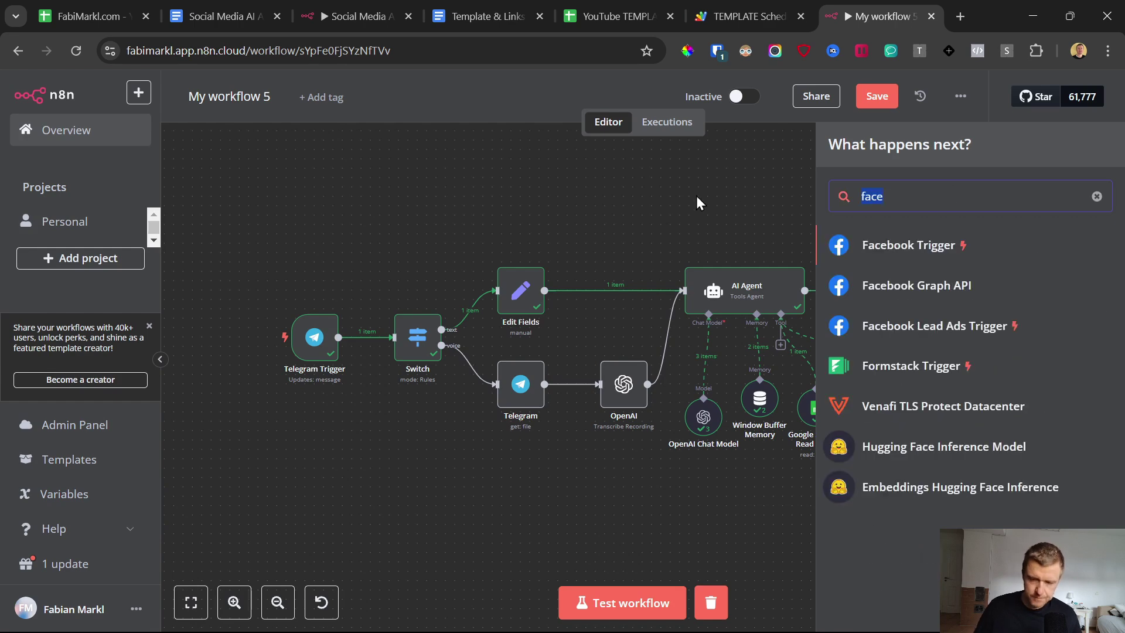
text(linked)
key(Escape)
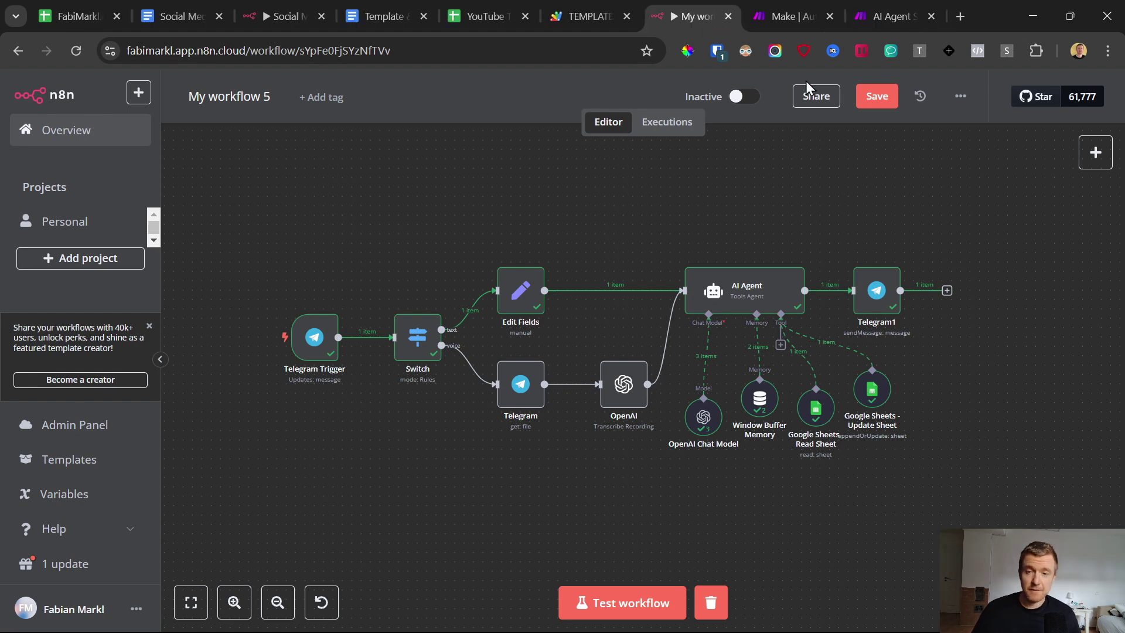
click(792, 16)
Step: Review the Make homepage, an earlier tutorial video and the scheduled-posts spreadsheet
drag(261, 197, 498, 435)
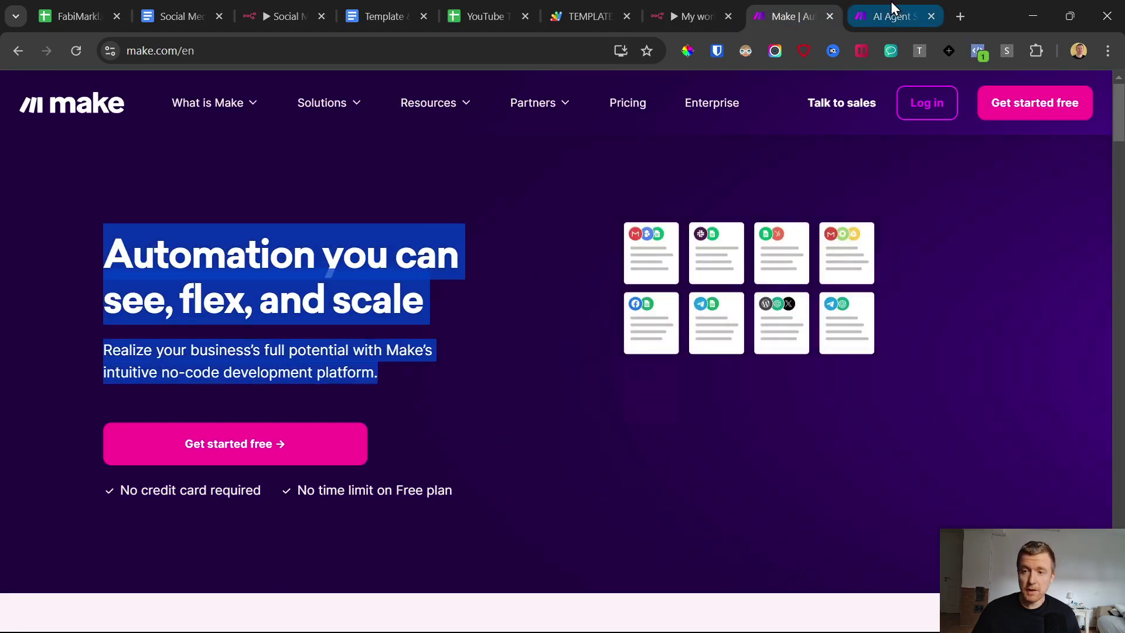
click(892, 15)
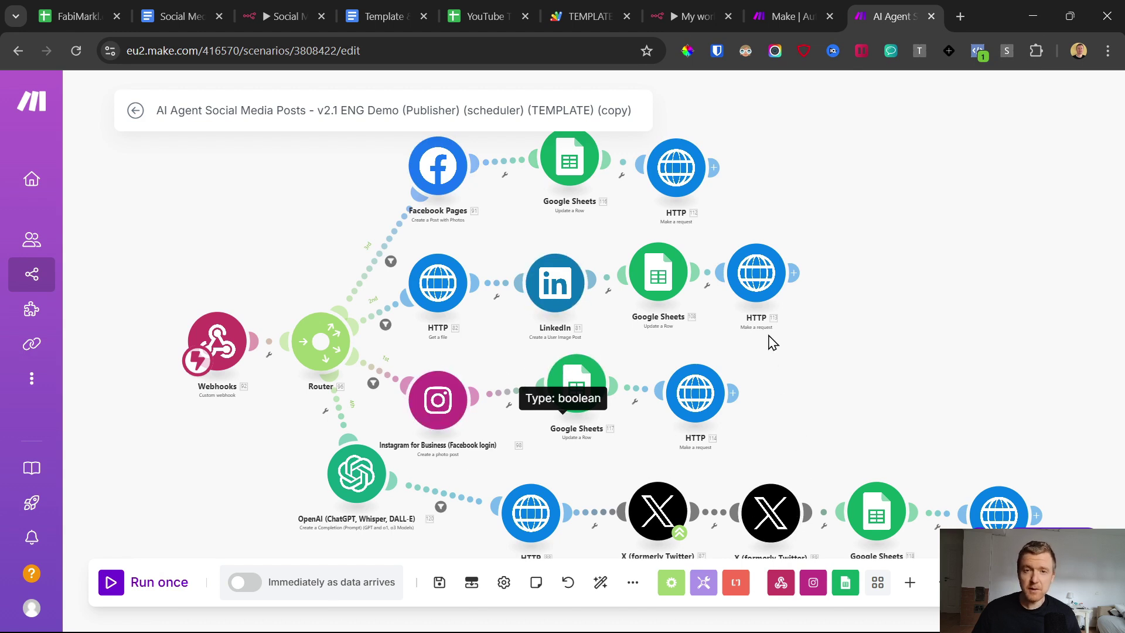
click(820, 8)
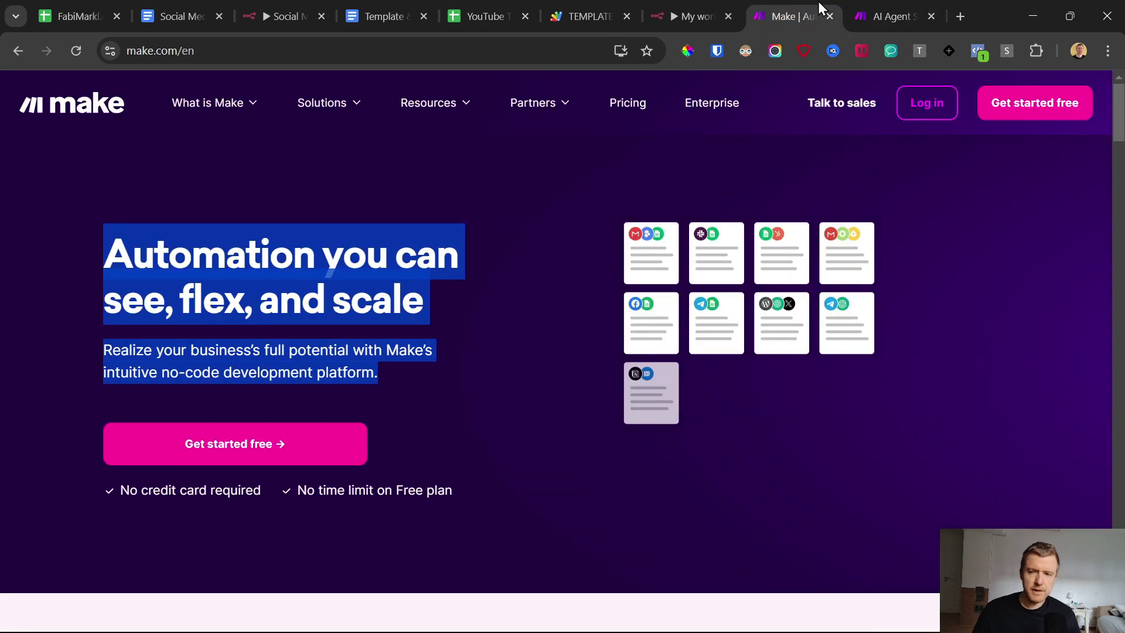
click(891, 17)
scroll(577, 343, down, 3)
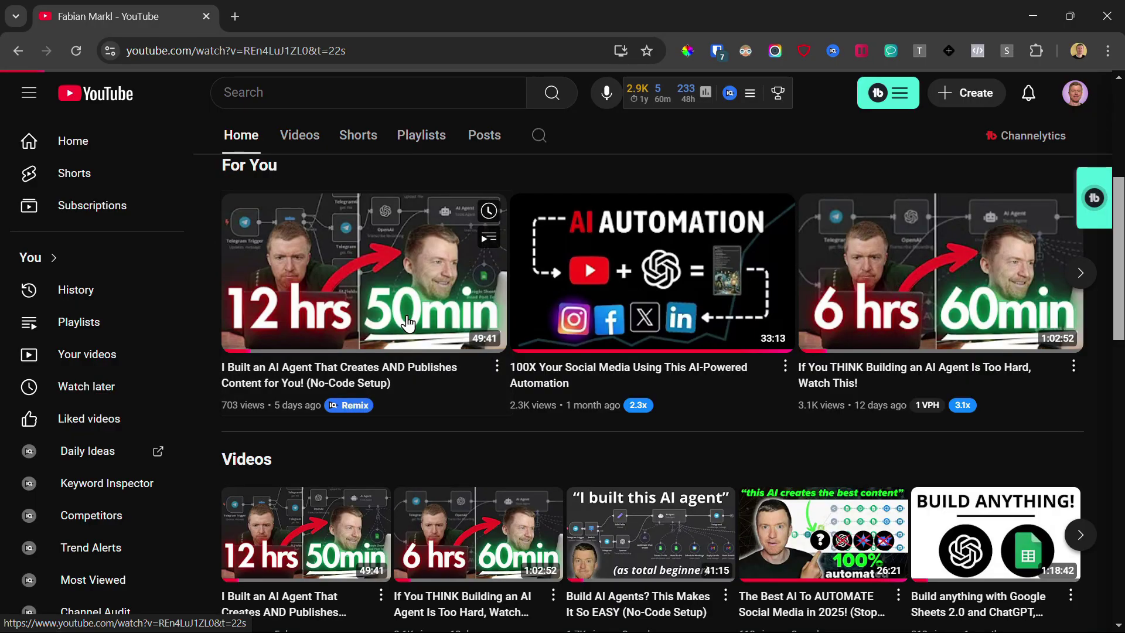
click(413, 316)
click(652, 483)
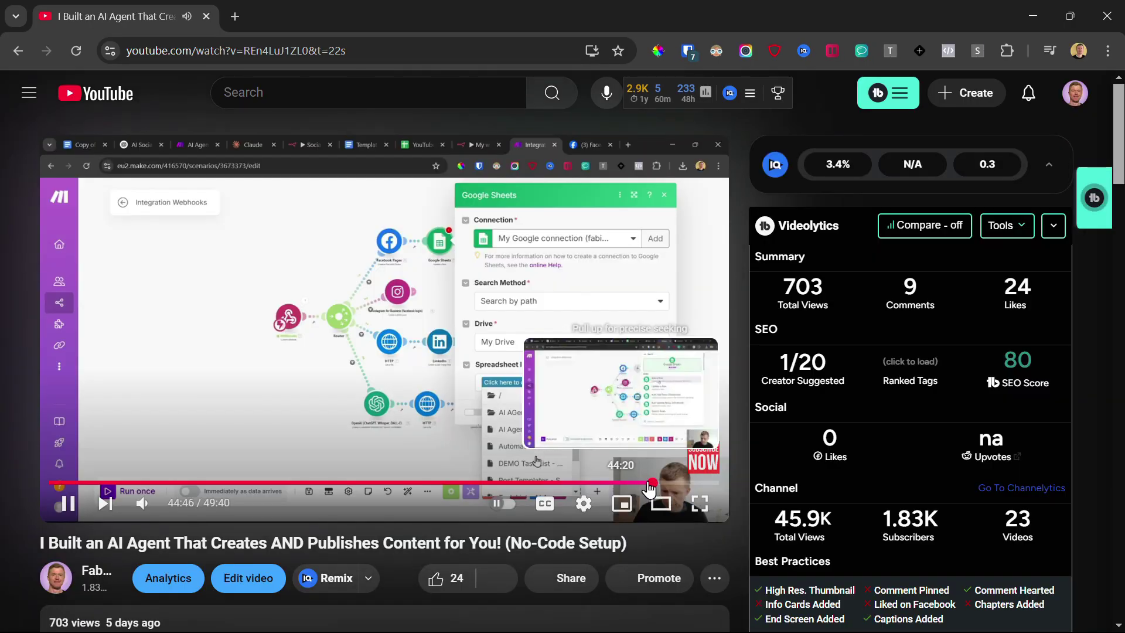
click(68, 504)
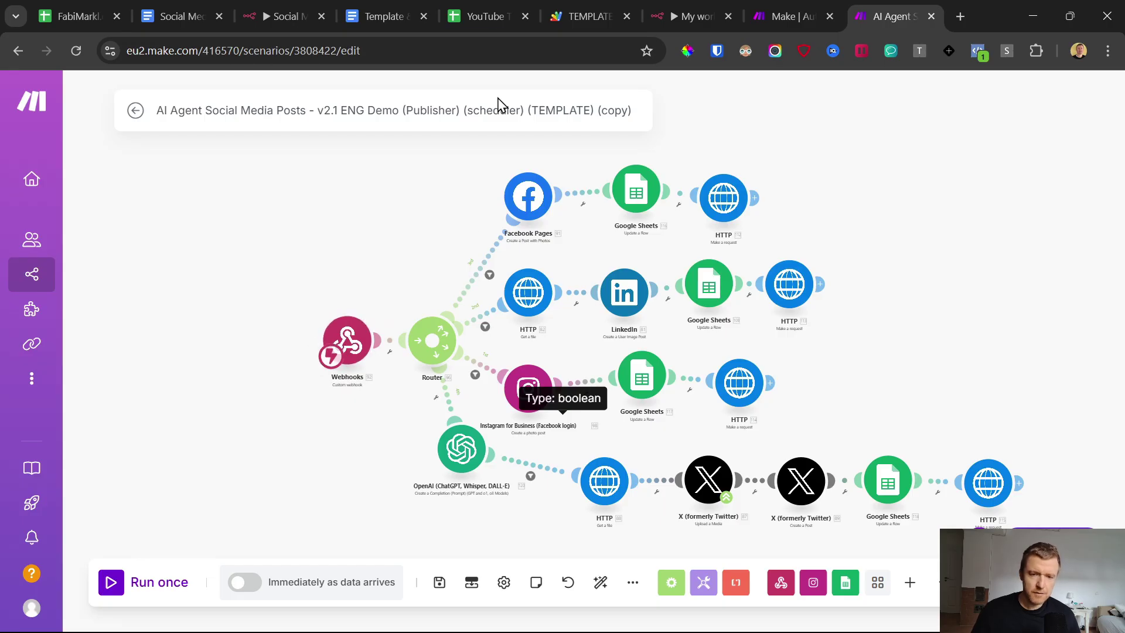
click(481, 7)
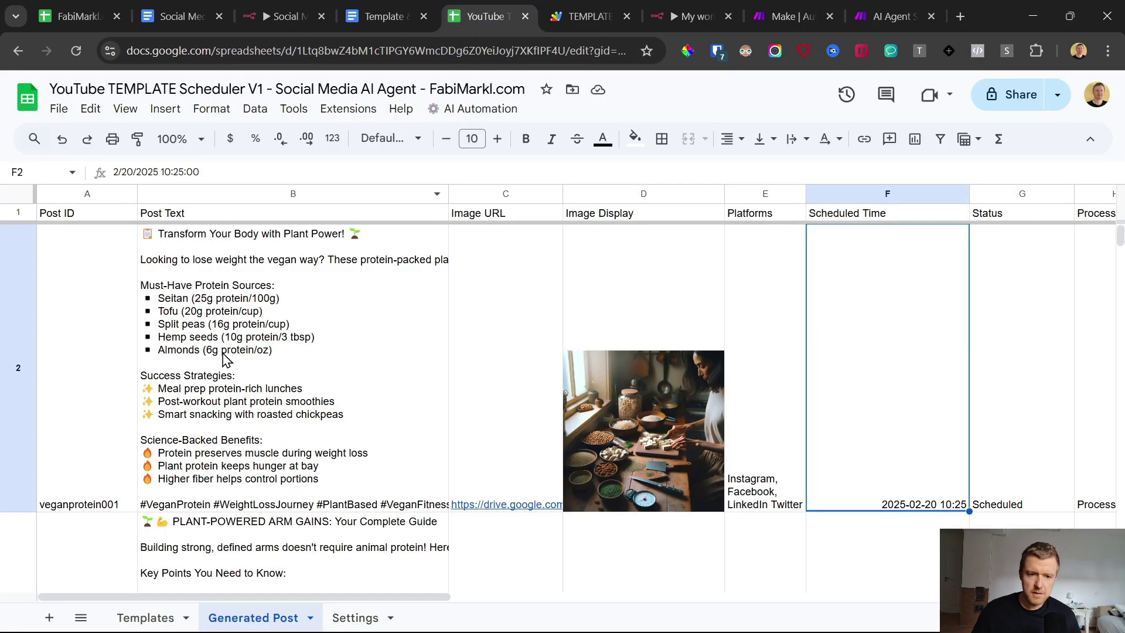
click(891, 16)
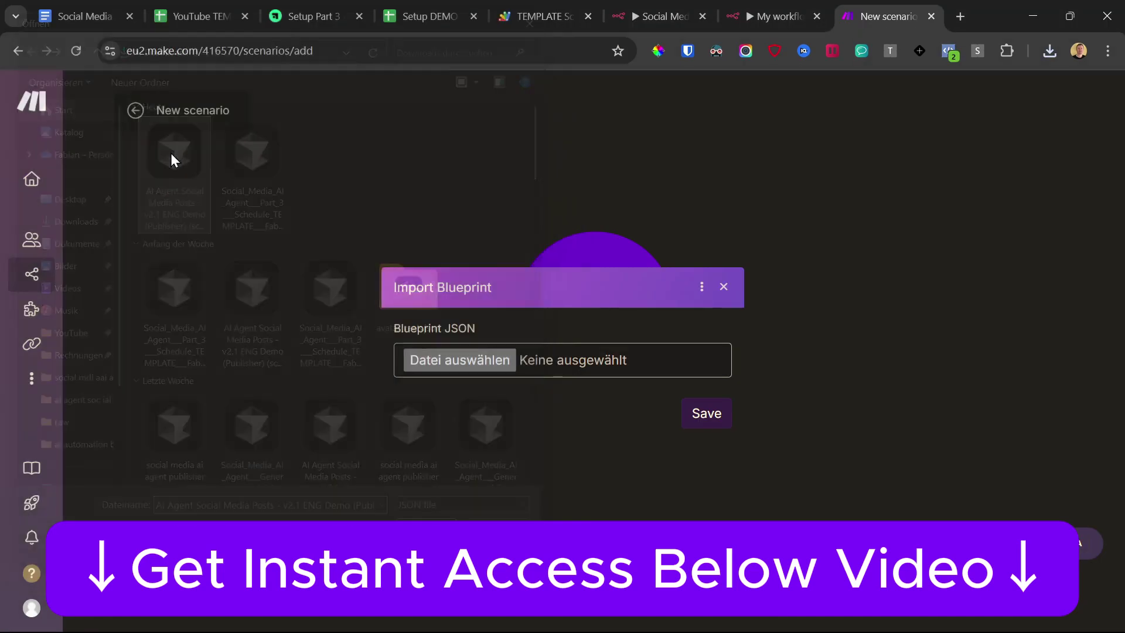
Step: Import the blueprint JSON as a scenario, redetermine the webhook data structure and copy its address
double_click(170, 153)
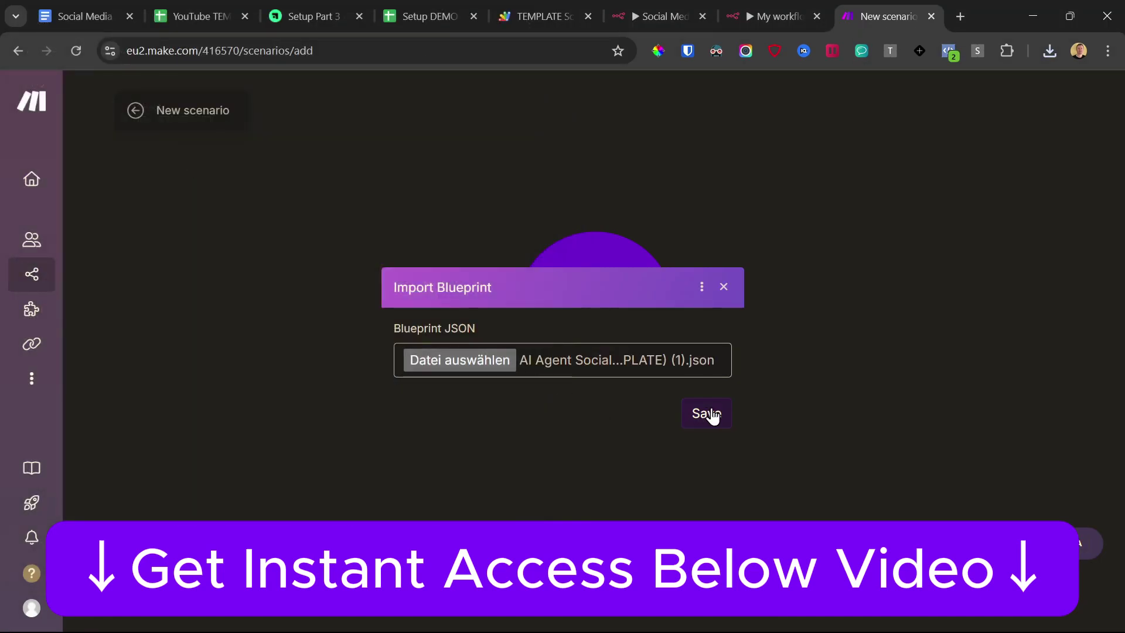
click(707, 413)
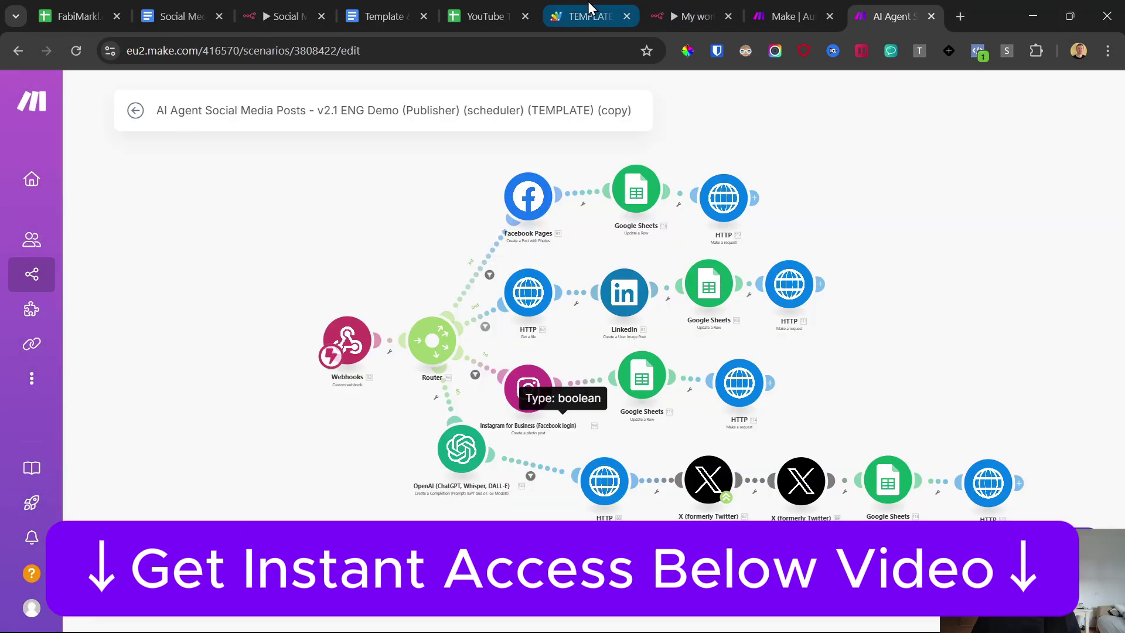
click(351, 340)
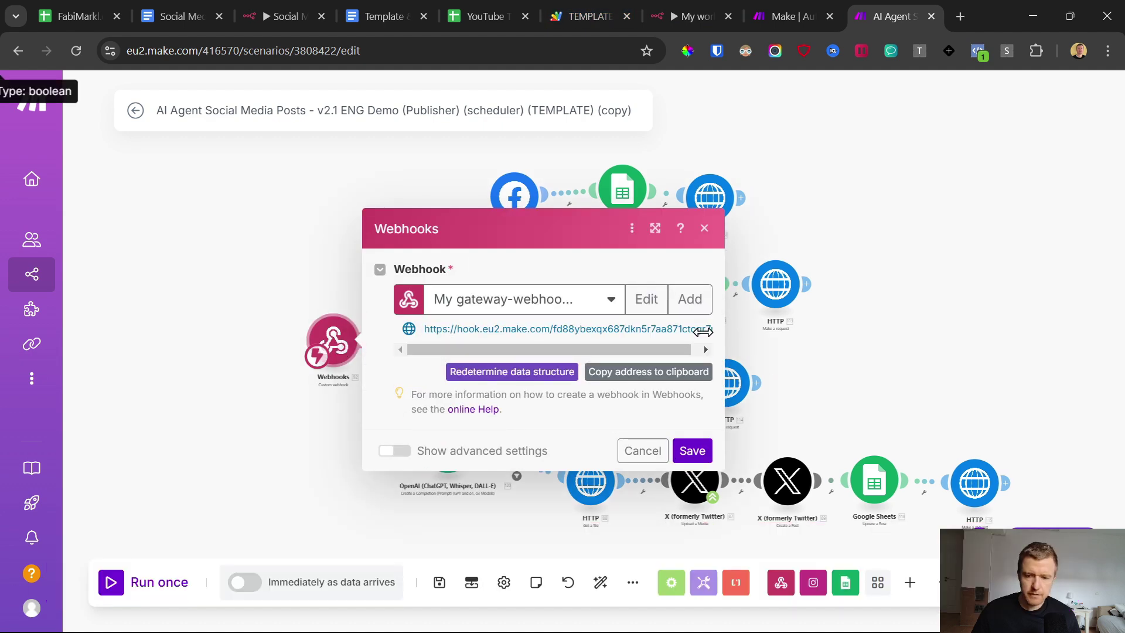
click(507, 374)
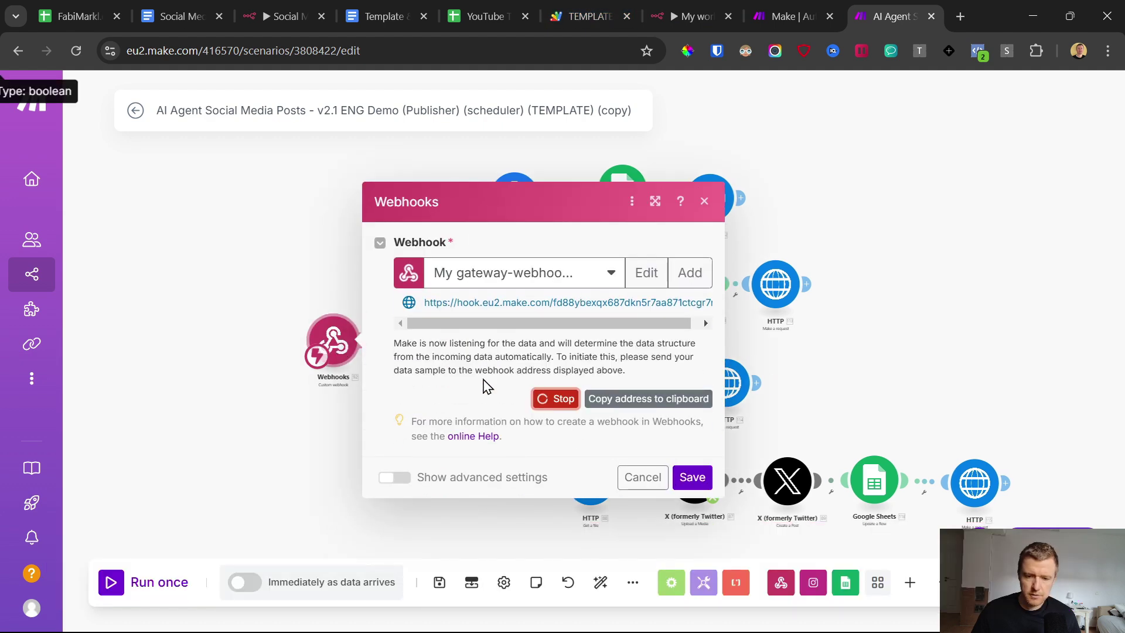
click(668, 398)
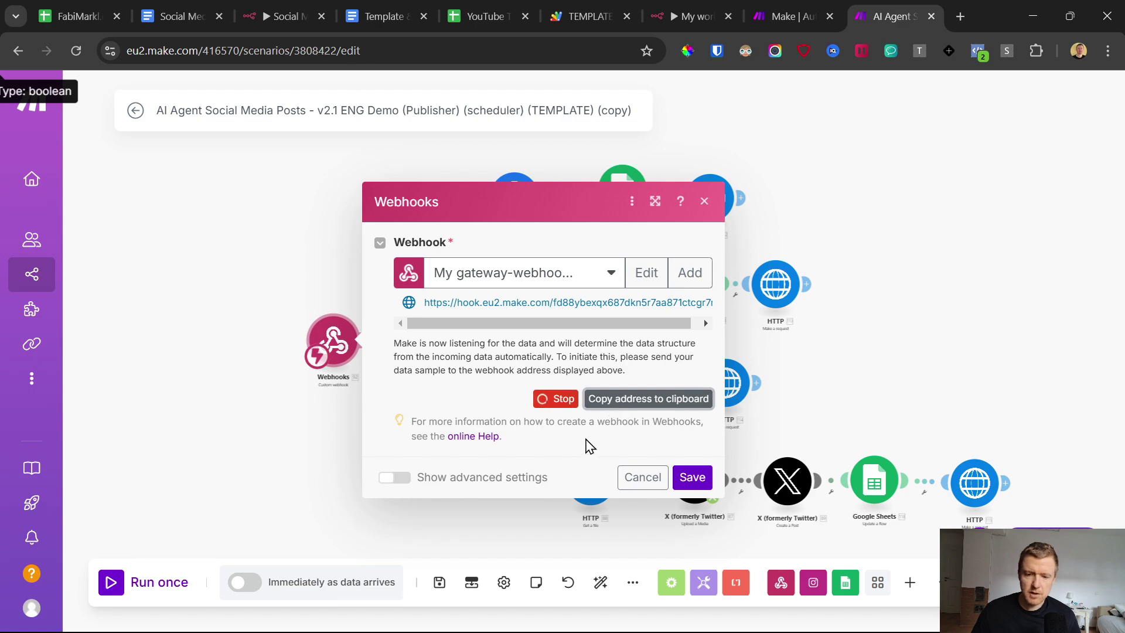
click(560, 13)
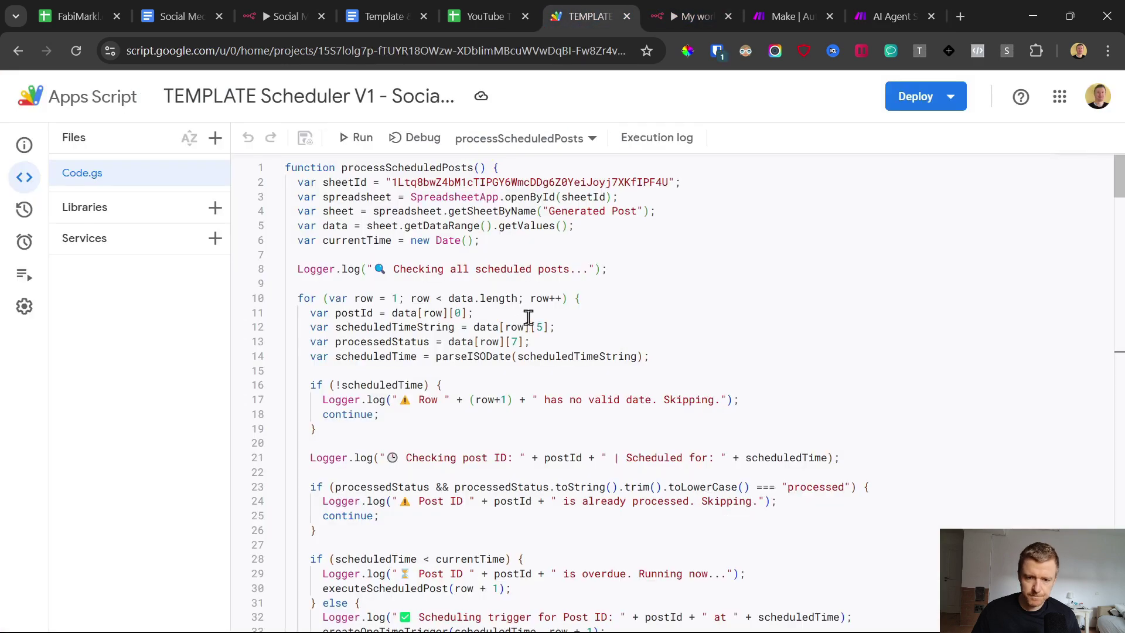
Step: Replace INSERT_MAKE_WEBHOOK on line 95 with the pasted Make webhook URL and save the script
scroll(423, 215, down, 6)
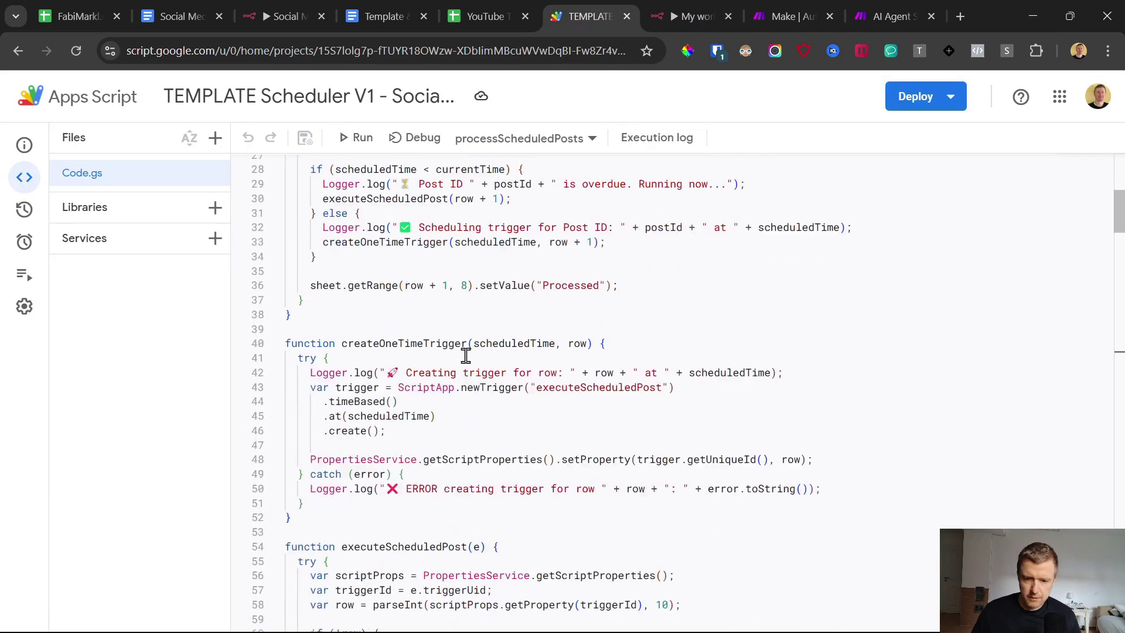
key(ctrl+f)
text(weboo)
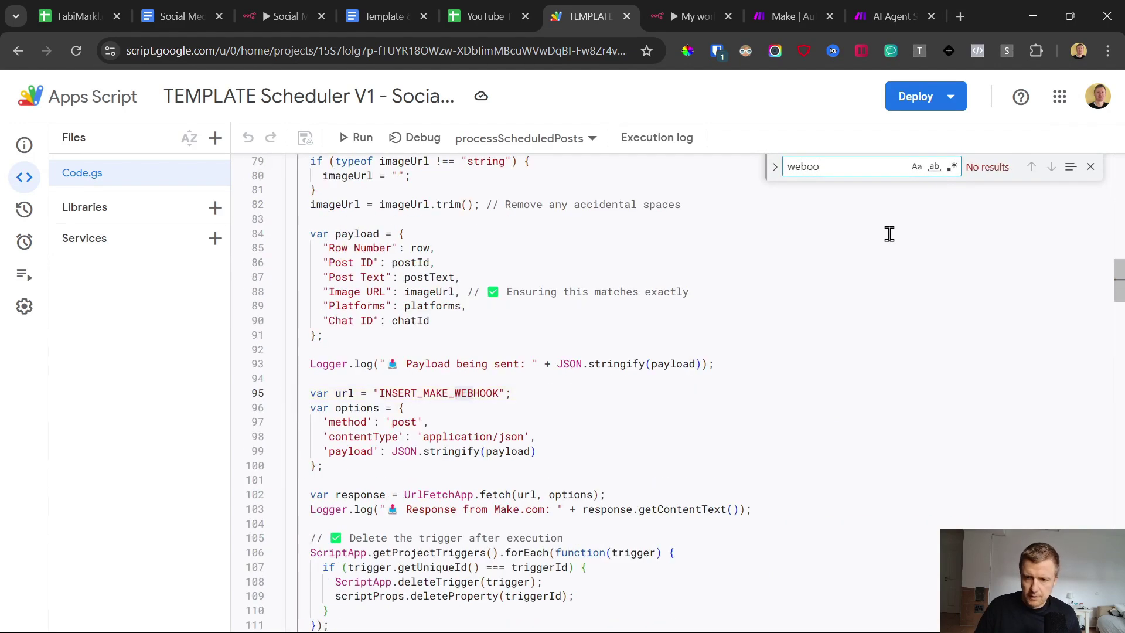
click(490, 13)
click(356, 111)
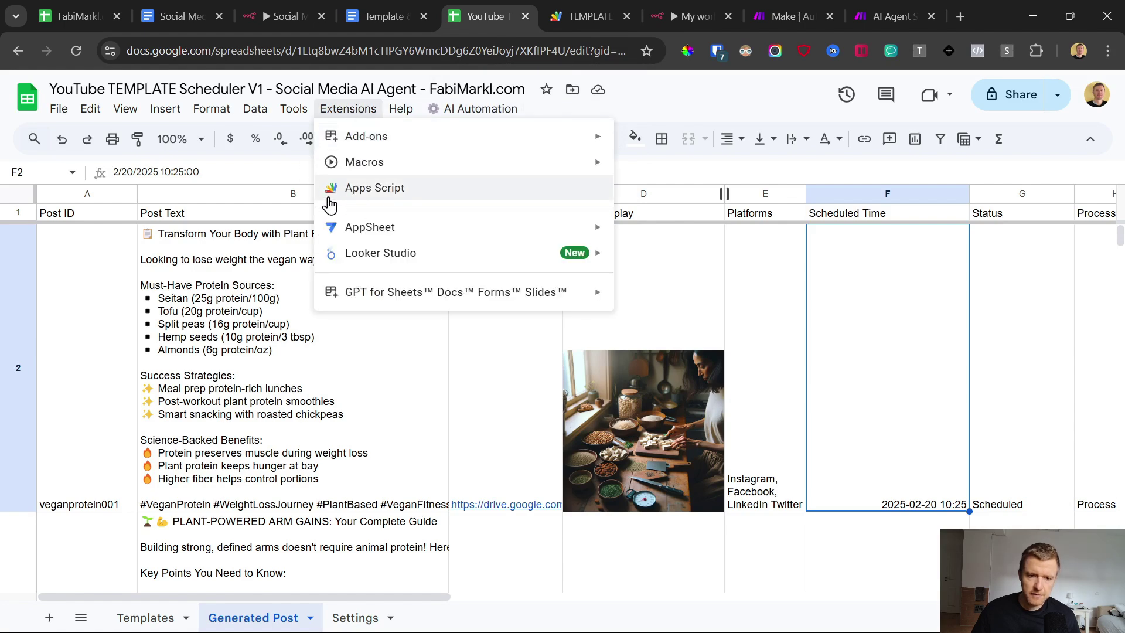
click(586, 15)
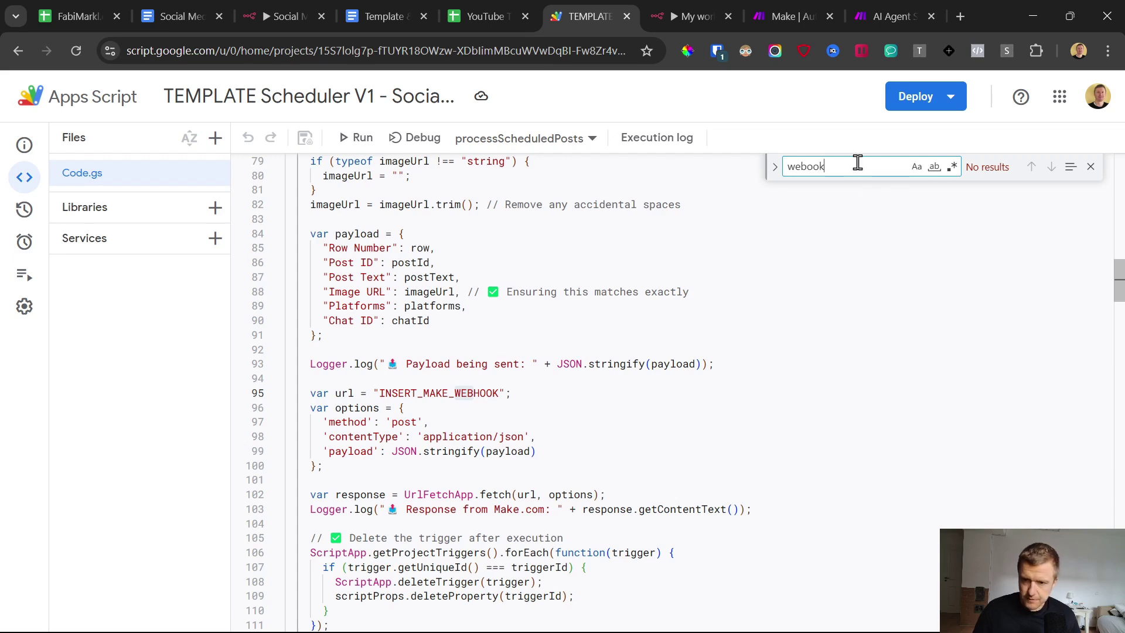
key(BackSpace)
key(BackSpace)
text(b)
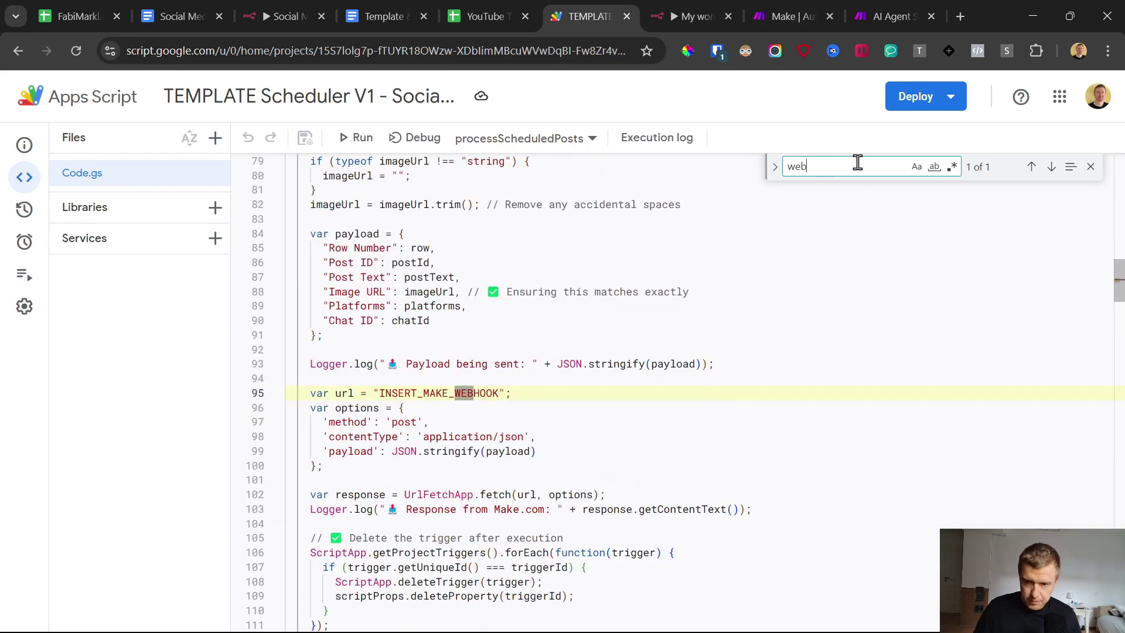
drag(381, 392, 499, 392)
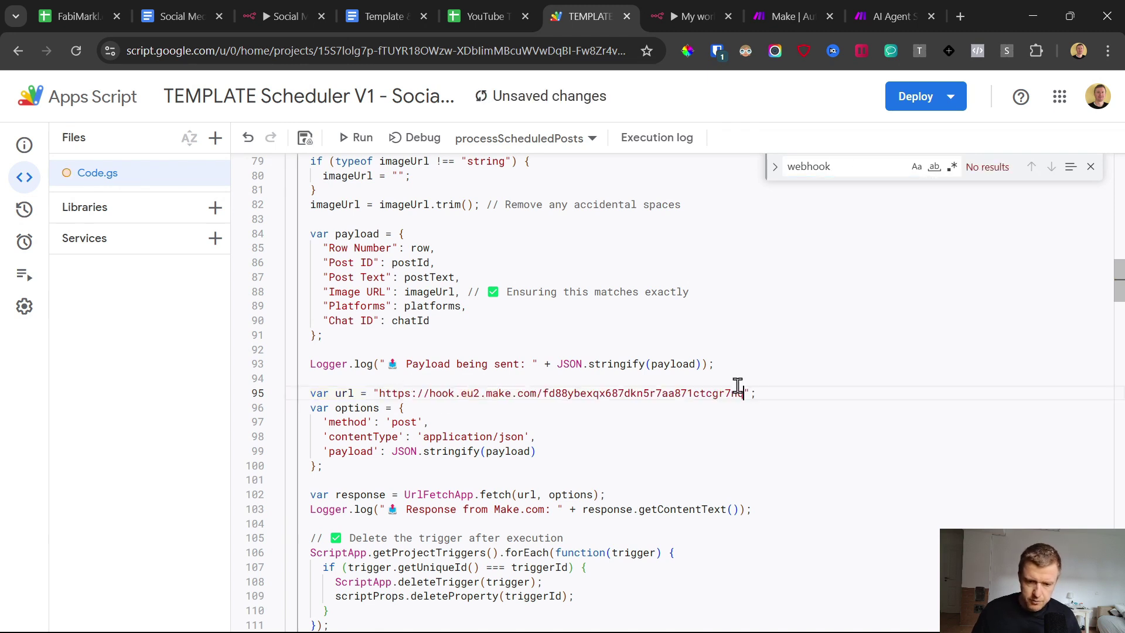
click(305, 138)
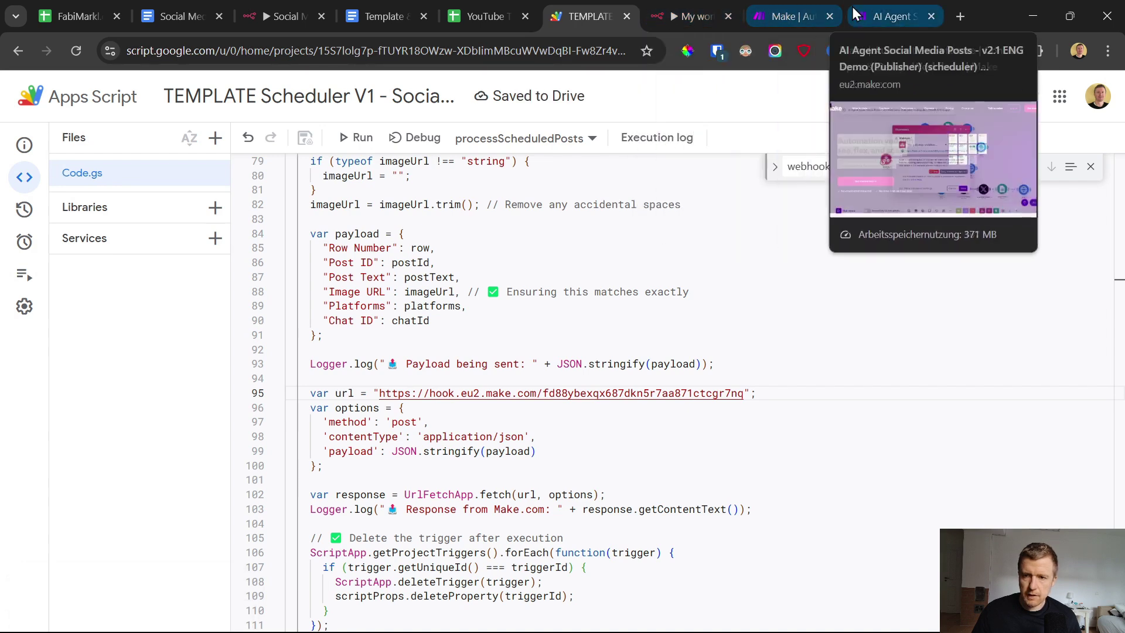
click(828, 15)
click(803, 2)
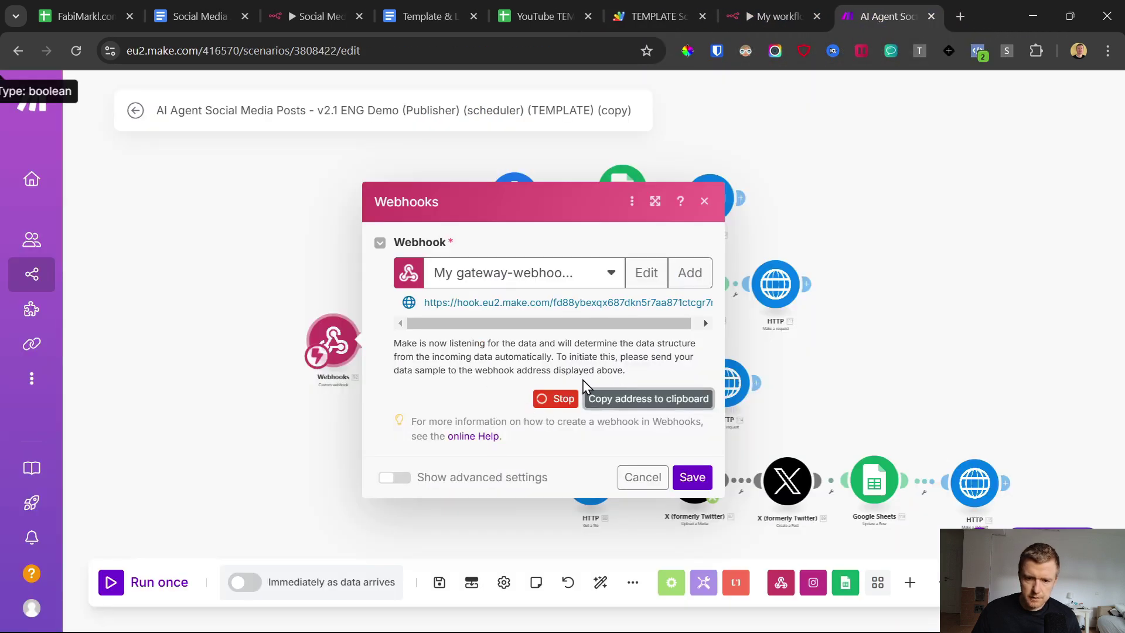
Step: Save the webhook settings and review the Facebook, HTTP download, LinkedIn and Instagram modules
click(692, 477)
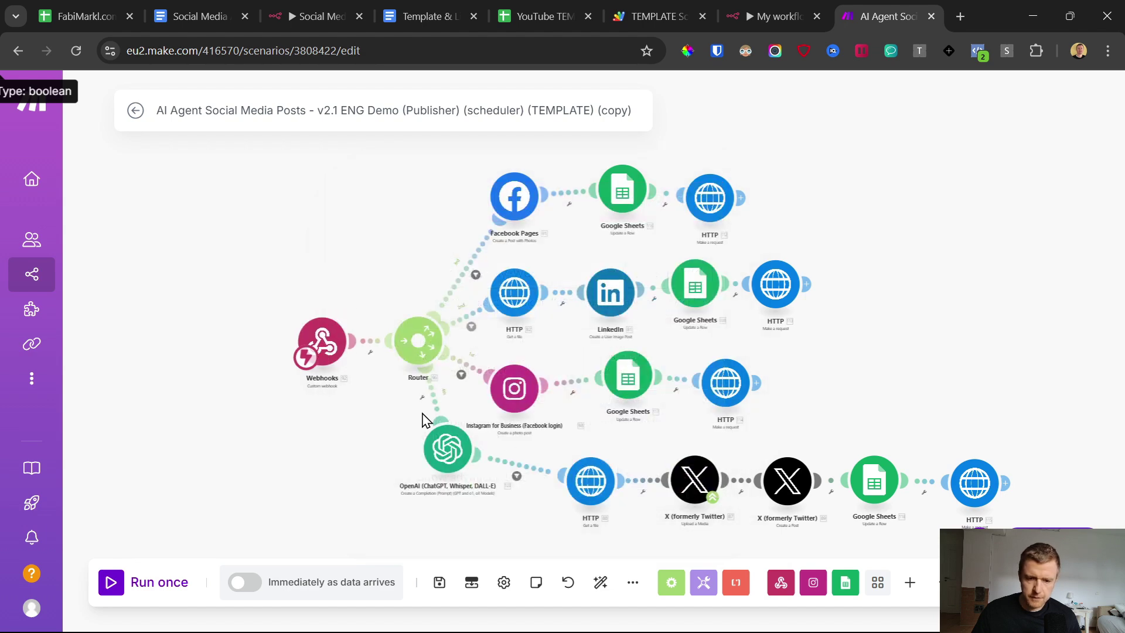
click(514, 201)
click(514, 292)
click(329, 195)
click(610, 293)
click(496, 391)
click(401, 358)
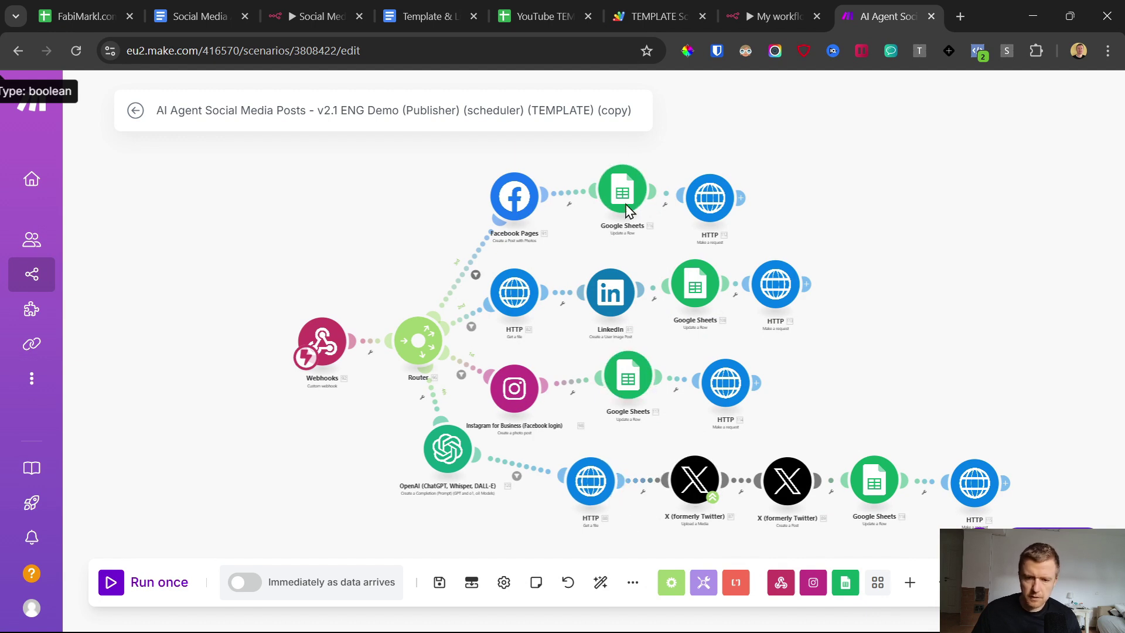
Step: In the Facebook branch's Sheets module, replace YOUR_SHEET_ID with the real spreadsheet ID and pick the Generated Post sheet
click(623, 193)
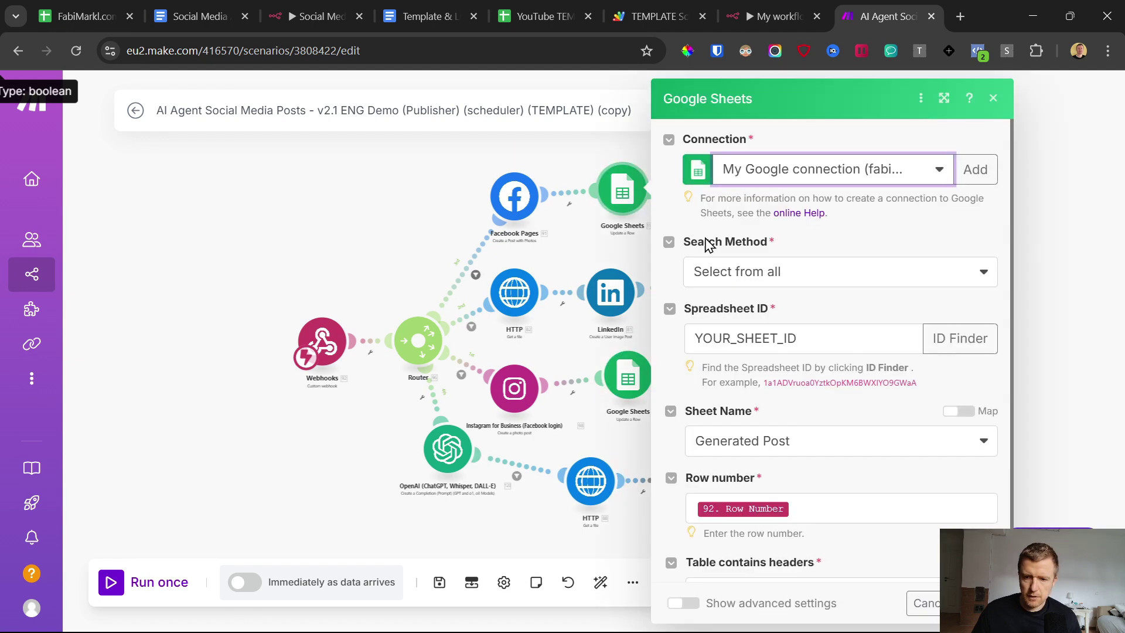
click(541, 5)
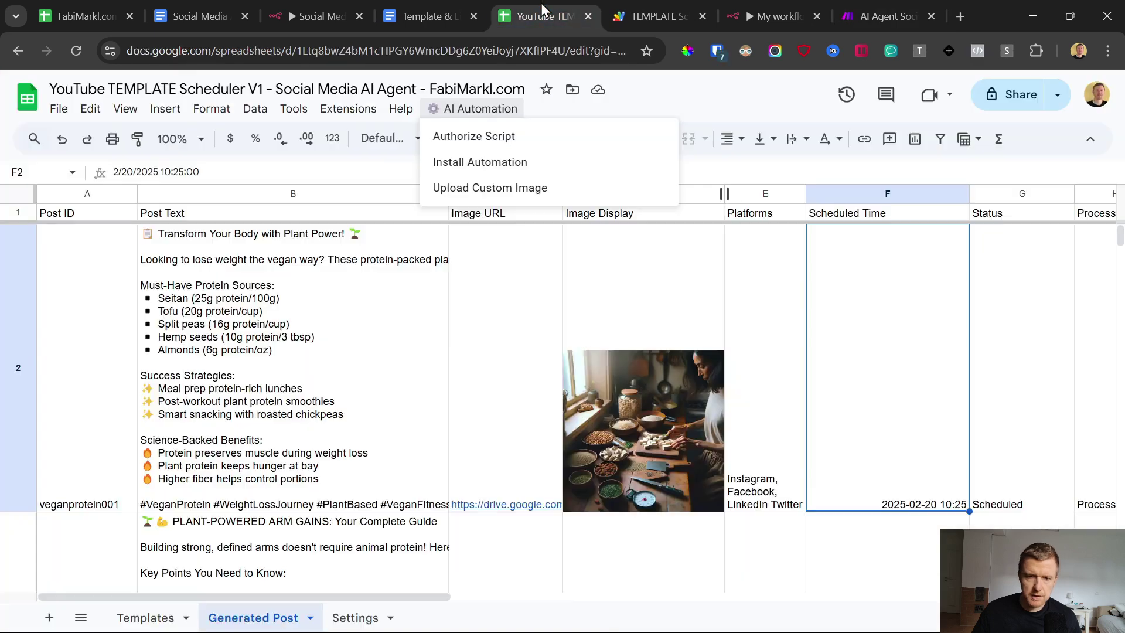
drag(298, 53, 563, 51)
click(886, 16)
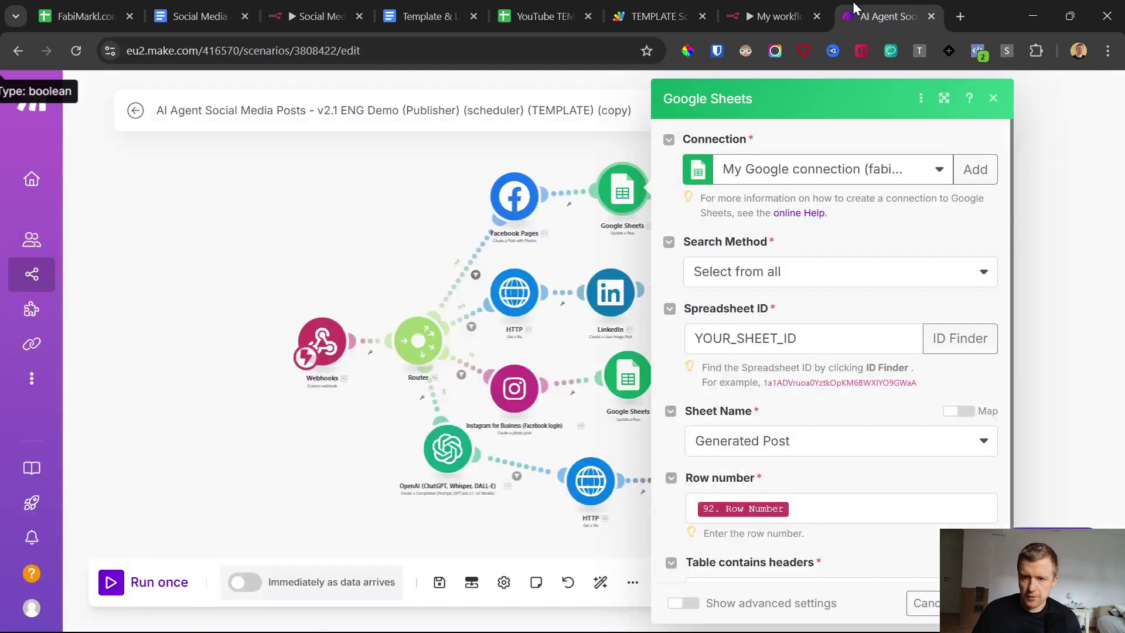
double_click(787, 339)
click(844, 319)
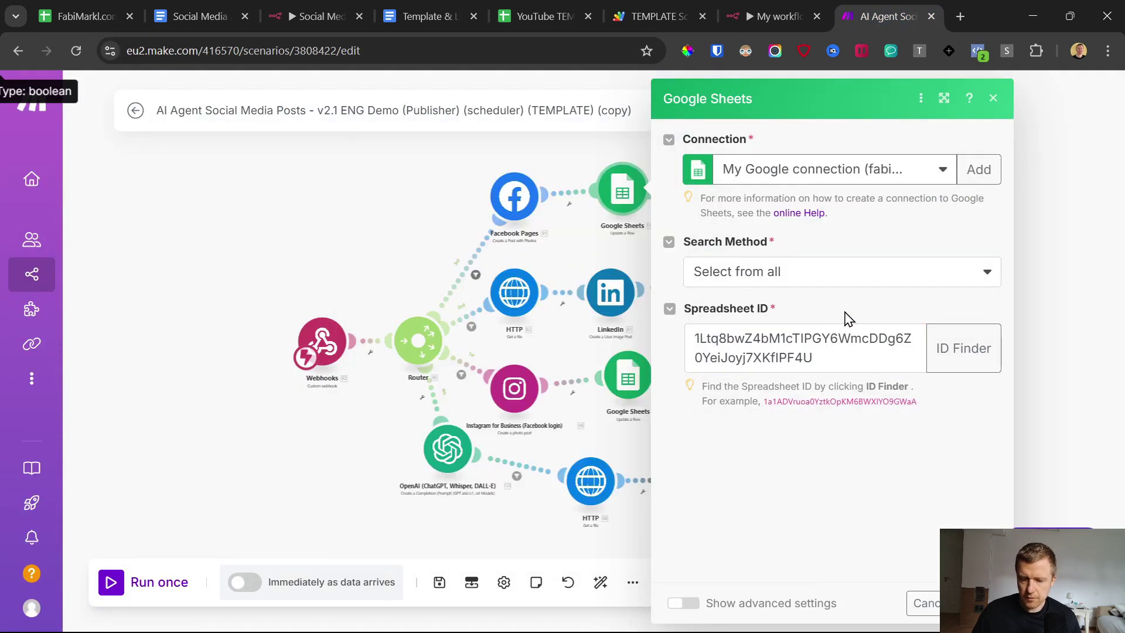
scroll(845, 328, down, 2)
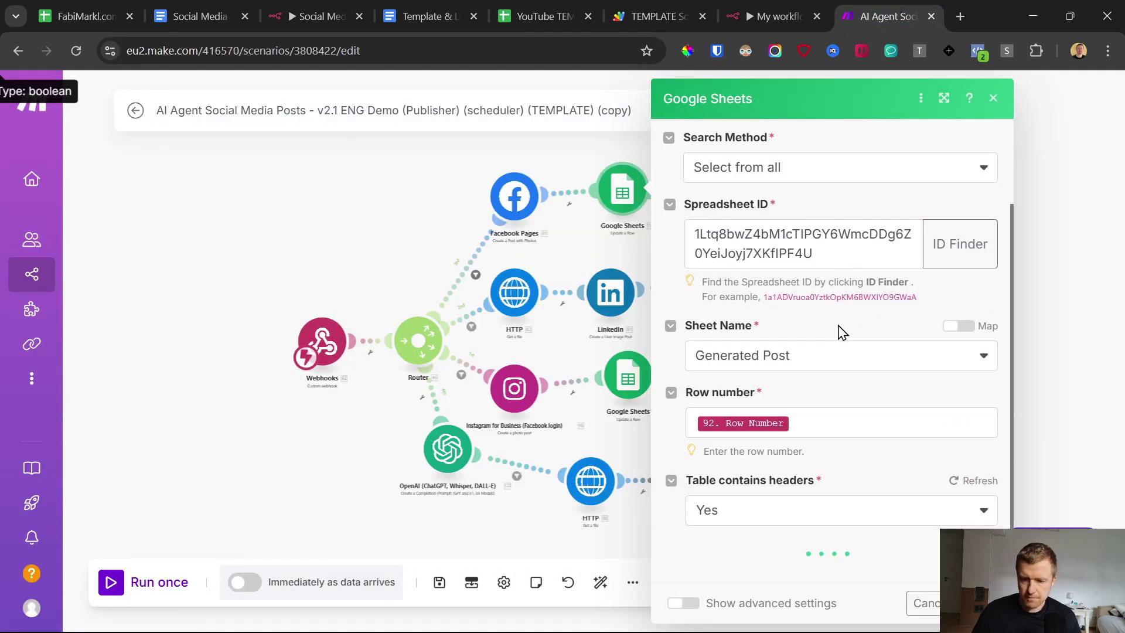
scroll(836, 340, down, 6)
scroll(779, 328, up, 5)
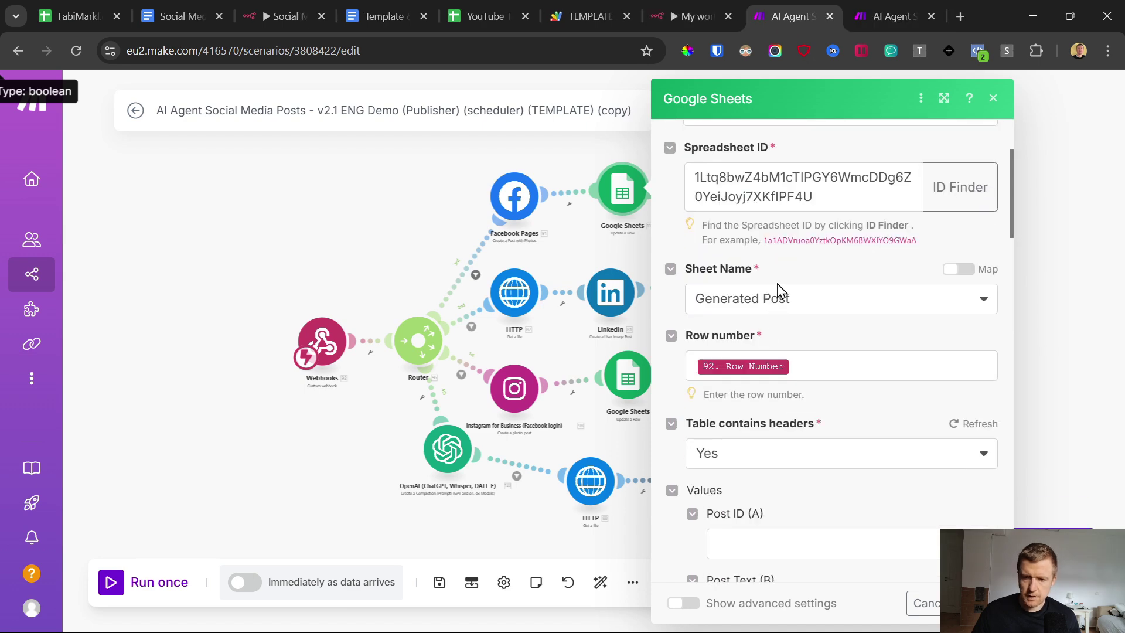
click(778, 296)
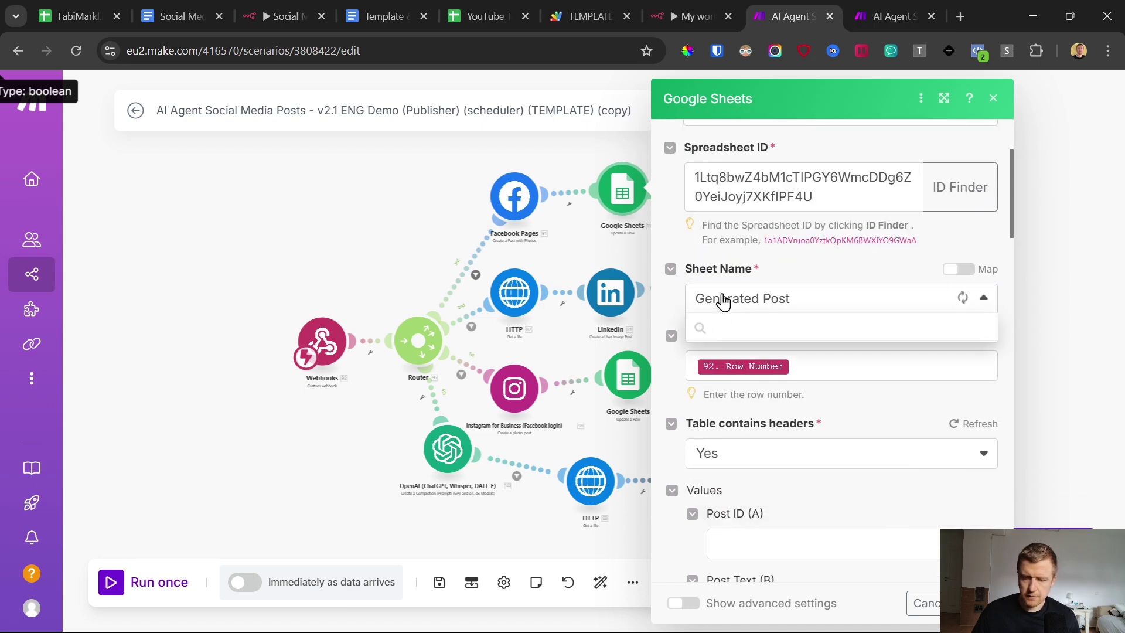
click(726, 324)
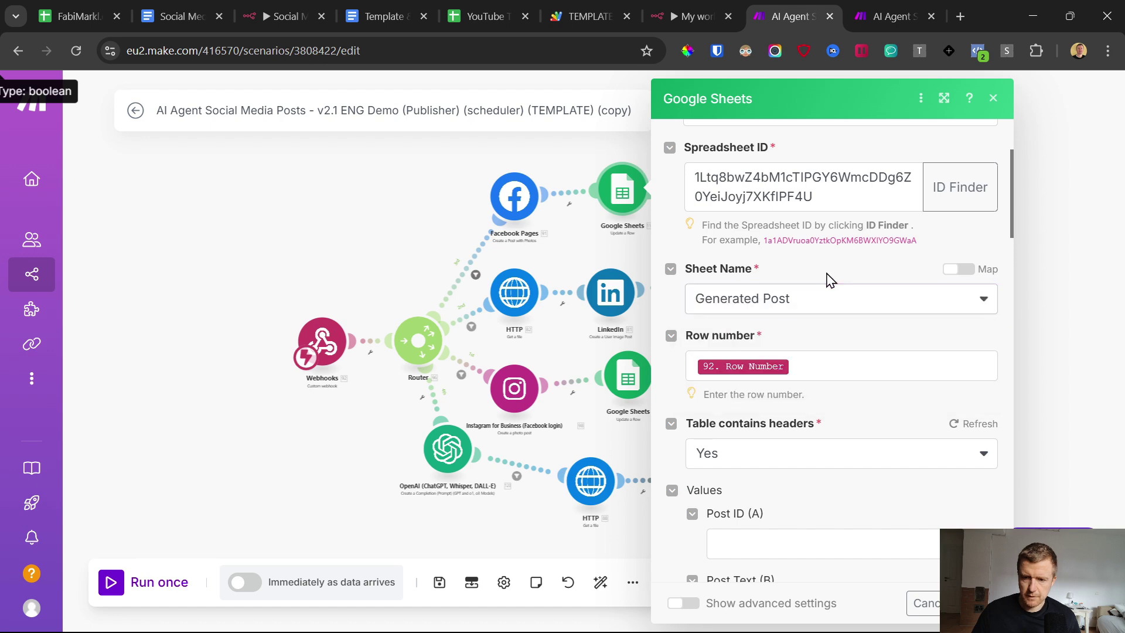
scroll(821, 305, down, 5)
scroll(832, 316, down, 6)
scroll(797, 375, up, 2)
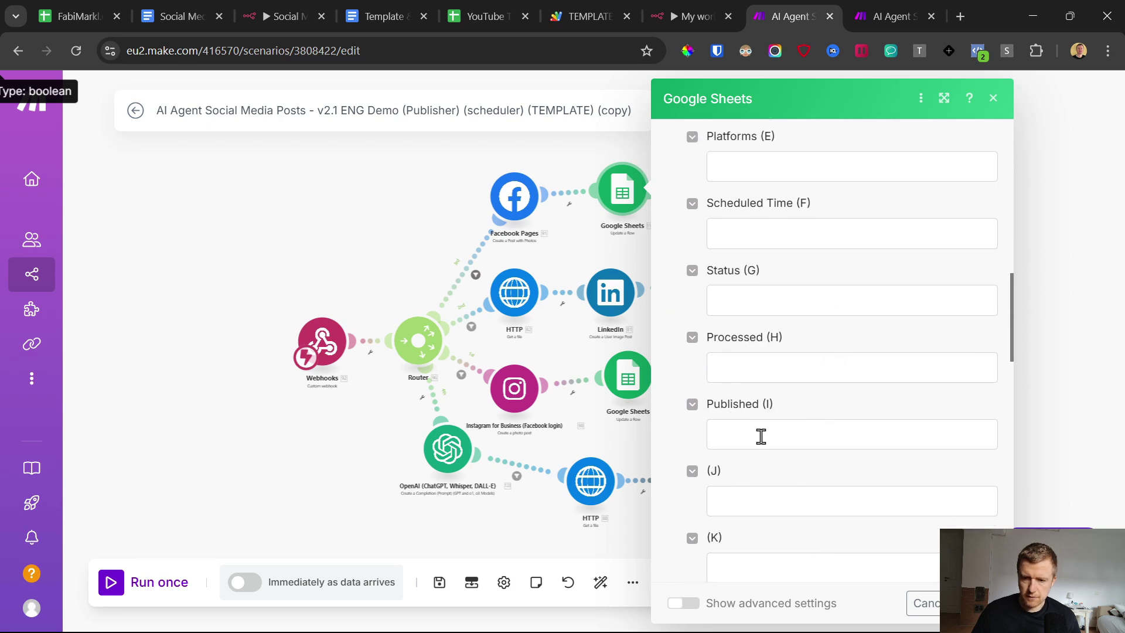
Step: Fill Published (I) with formatDate(now; "YYYY-MM-DD hh:mm A") copied from the Google Doc
click(763, 440)
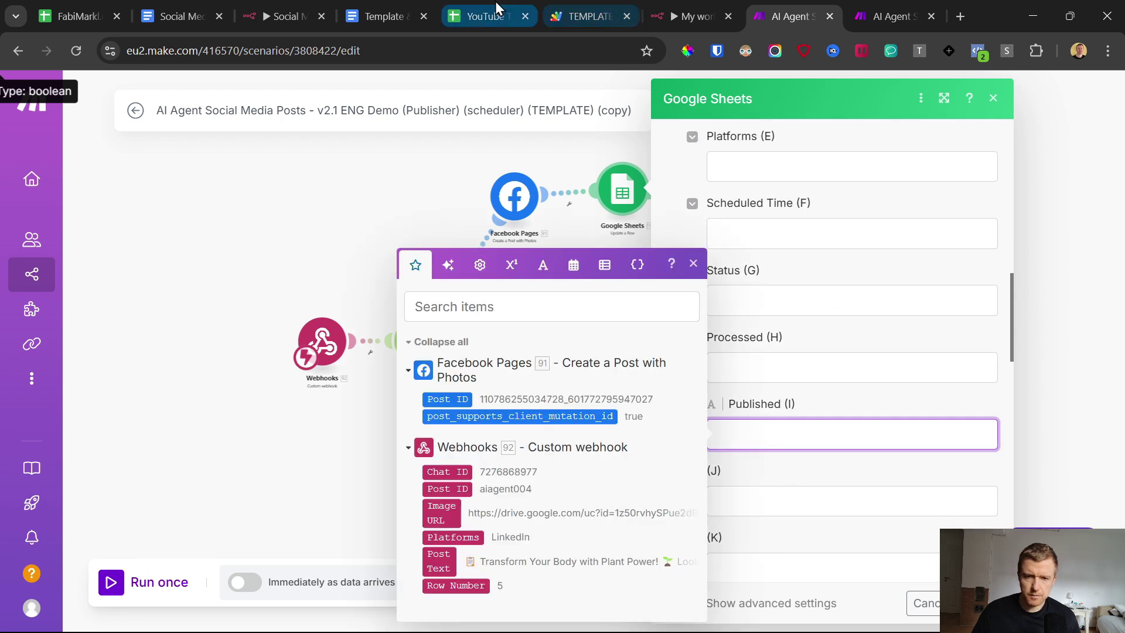
click(382, 16)
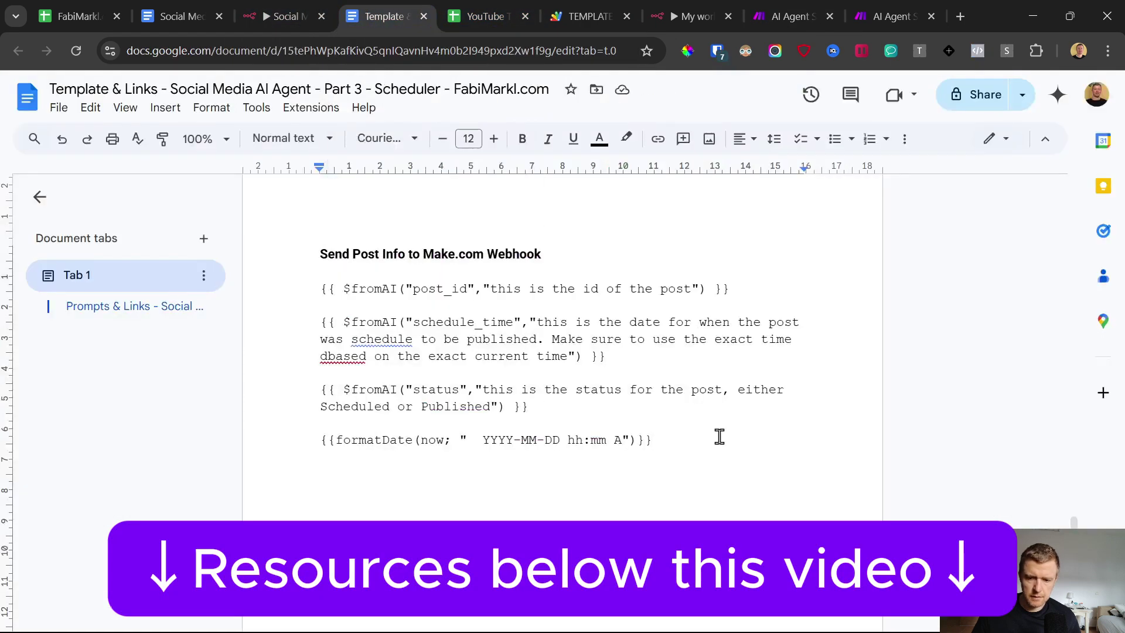
drag(721, 438, 287, 438)
click(788, 16)
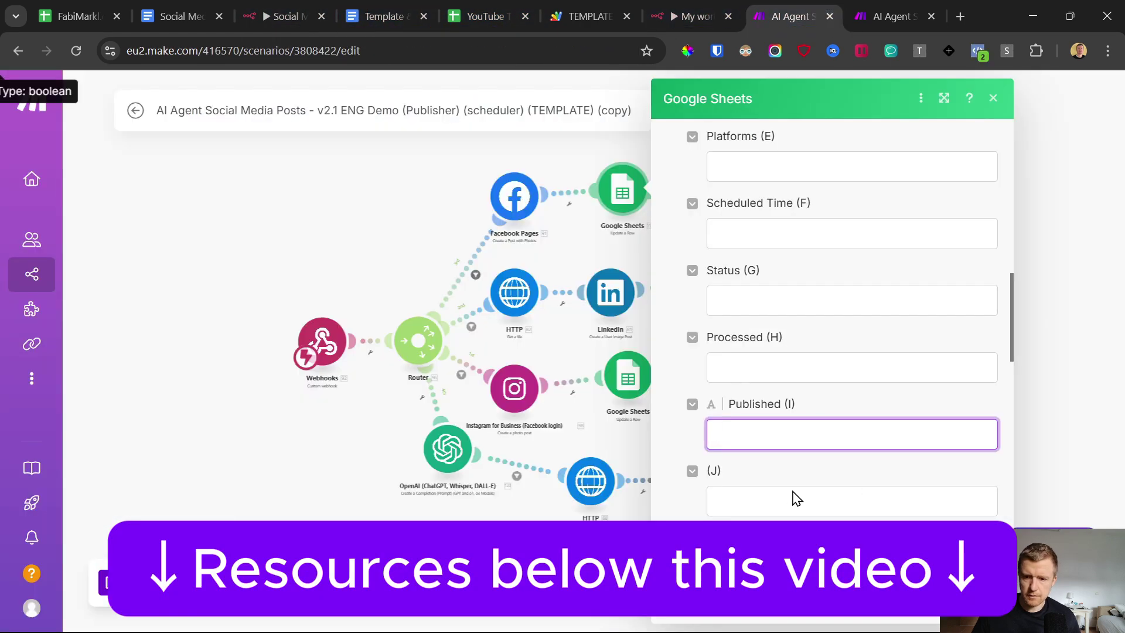
text(formatDate(now; YYYY-MM-DD hh:mm A))
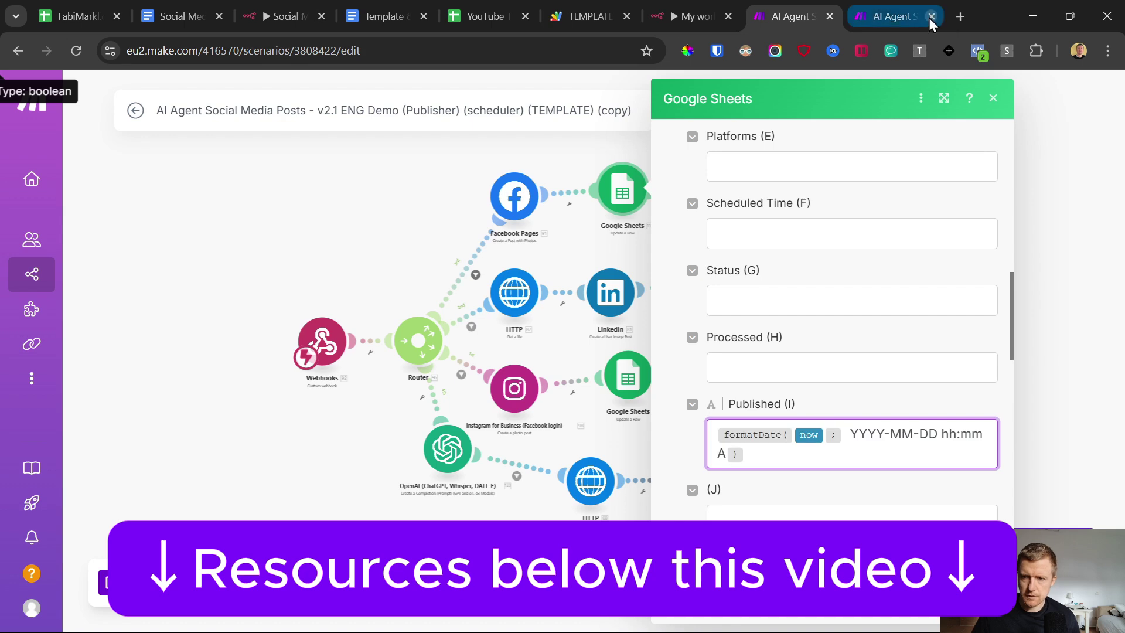
click(931, 17)
click(700, 284)
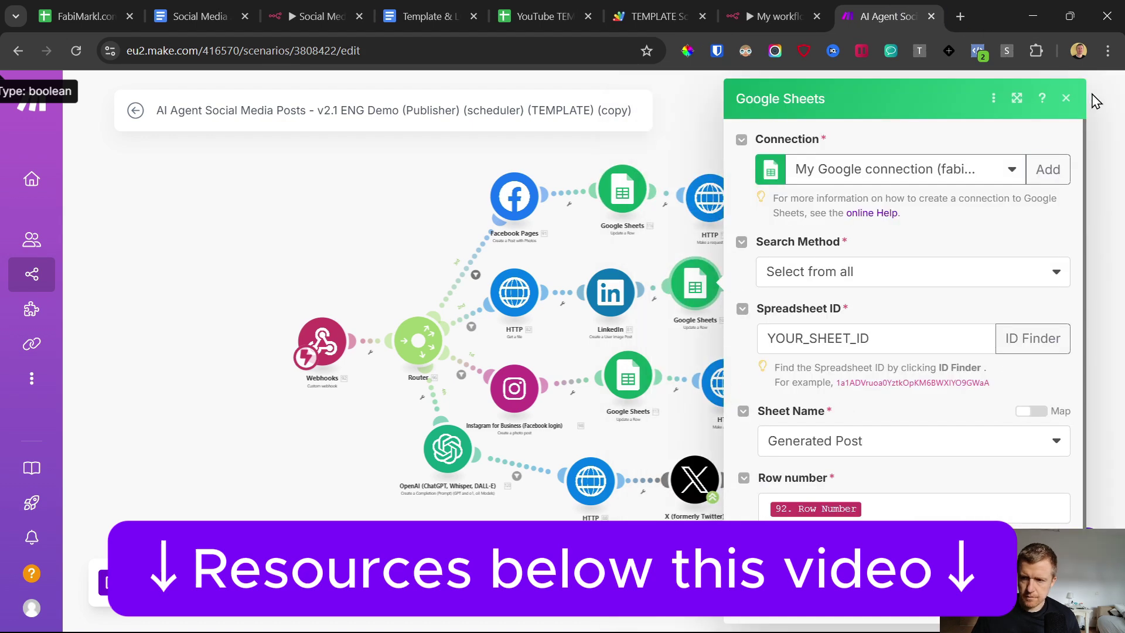
Step: Delete the old Google Sheets modules from the LinkedIn, Instagram and X branches
click(1067, 103)
right_click(707, 295)
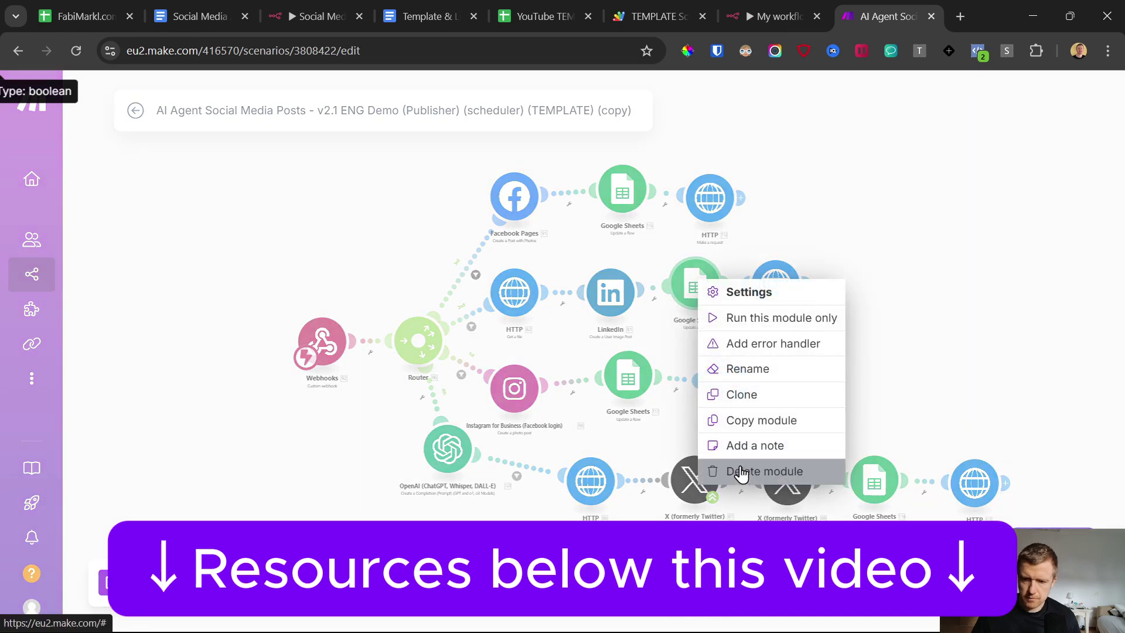
click(728, 470)
right_click(645, 380)
click(709, 572)
right_click(874, 481)
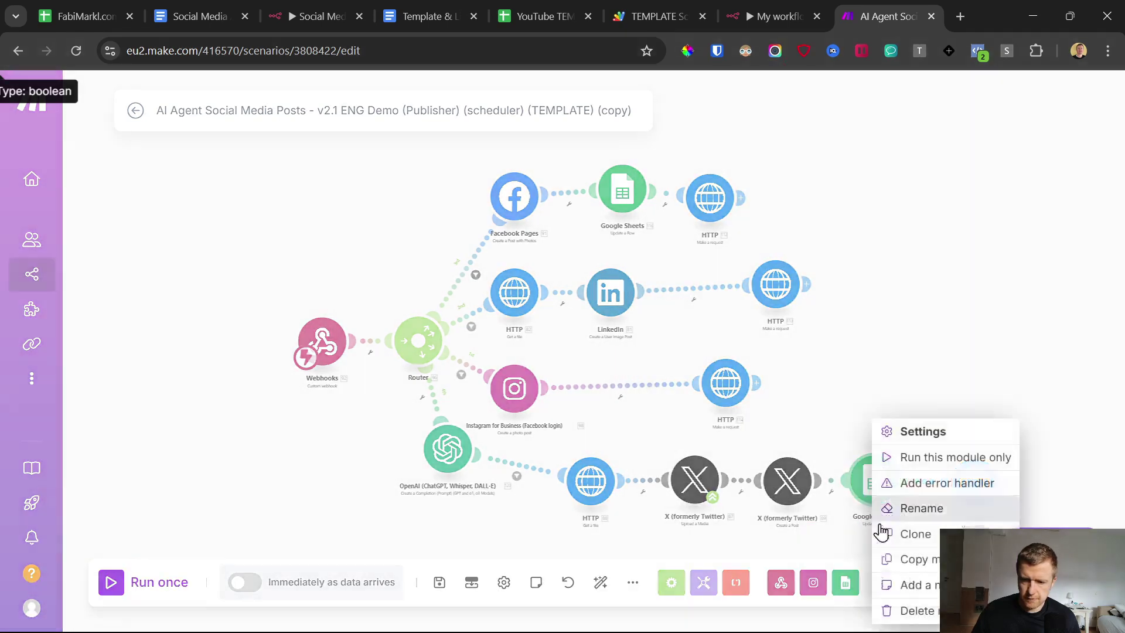
click(888, 608)
Step: Clone the Facebook branch's Sheets module into the LinkedIn, Instagram and X branches
right_click(640, 225)
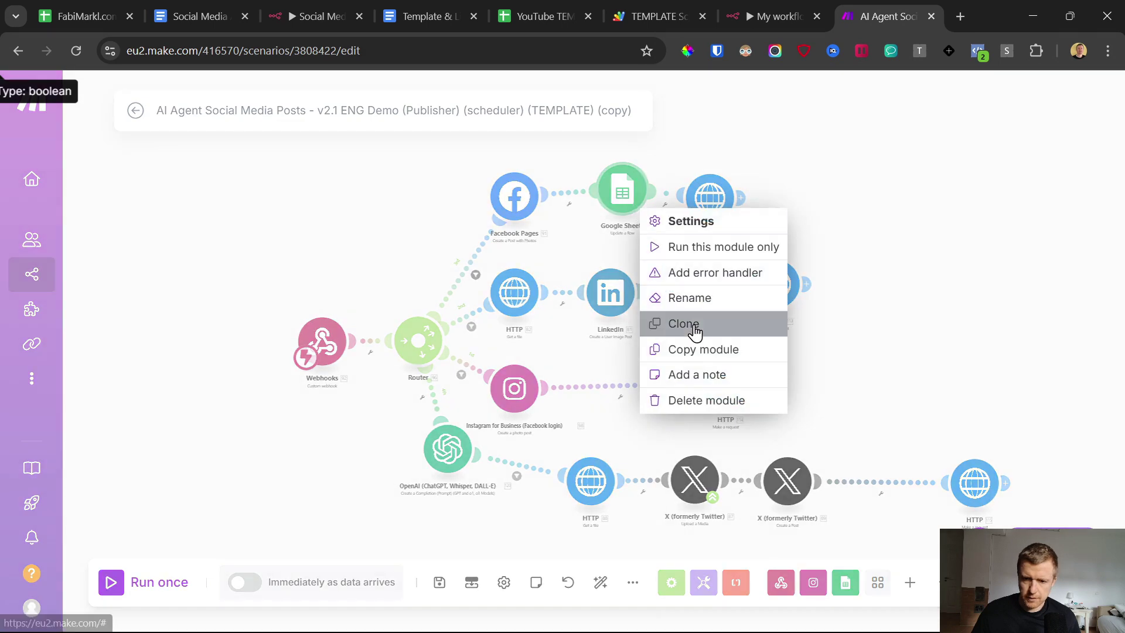
click(692, 323)
click(678, 282)
right_click(678, 281)
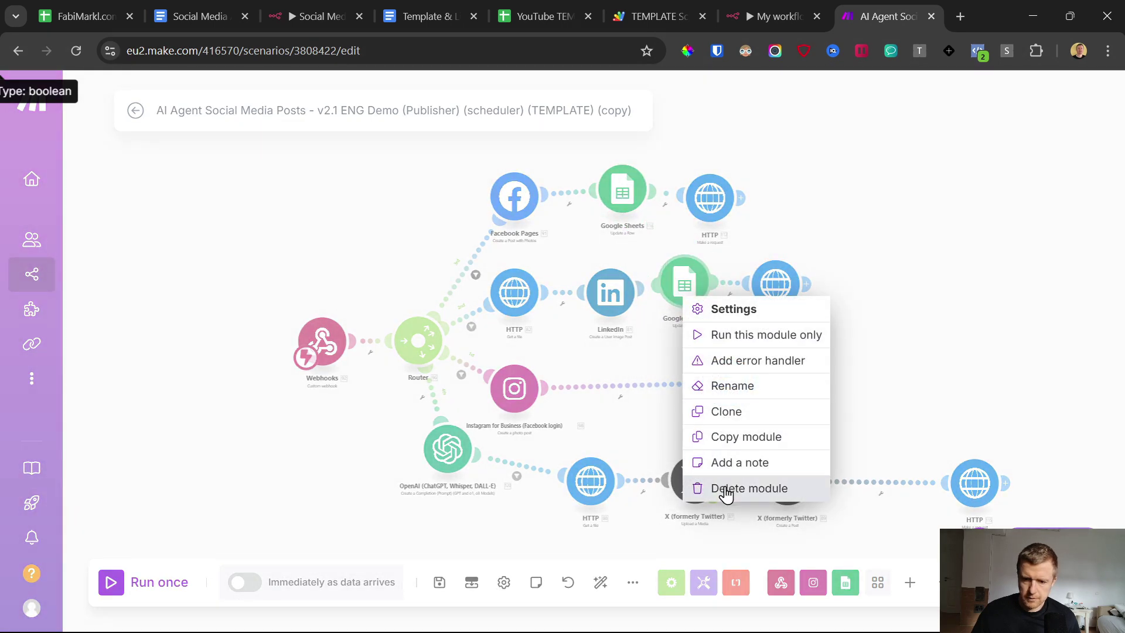
click(730, 420)
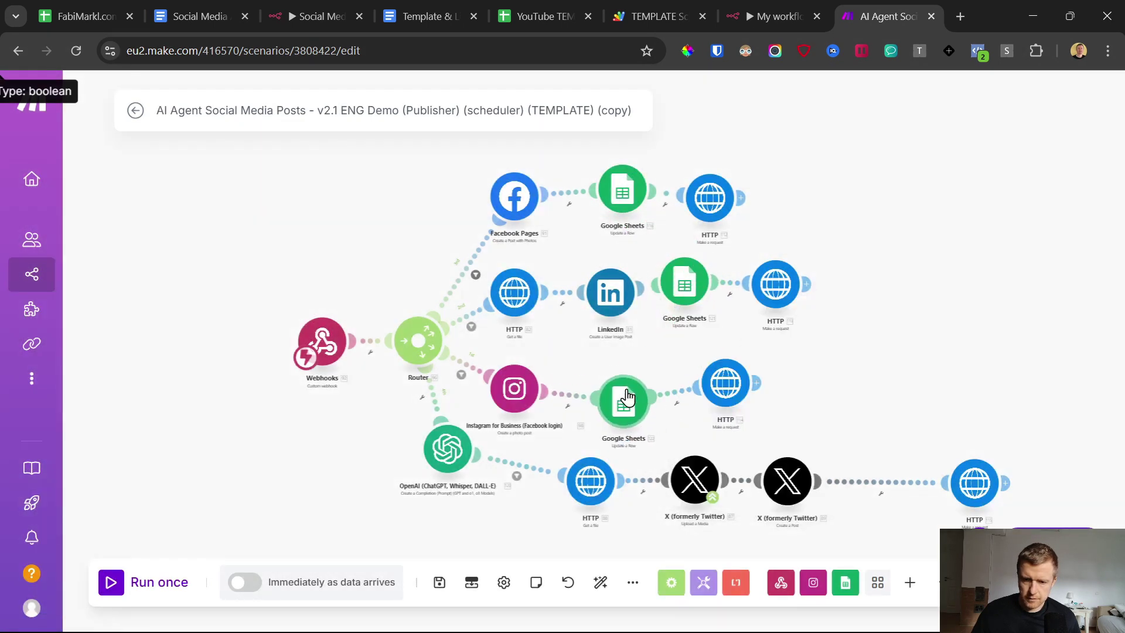
click(626, 390)
right_click(627, 386)
click(674, 502)
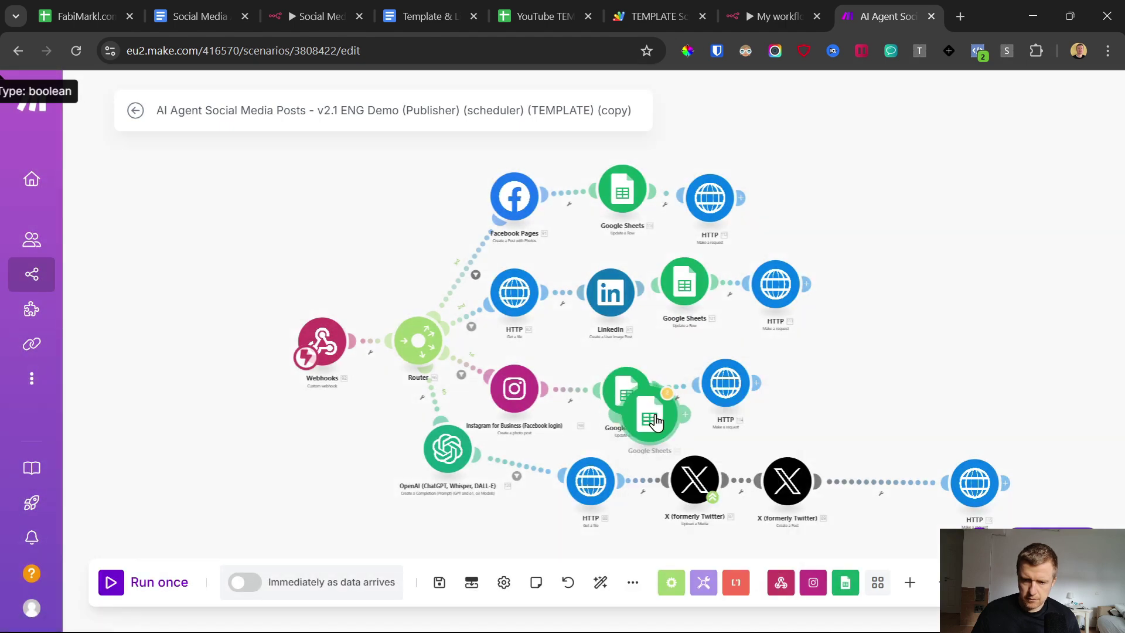
click(881, 477)
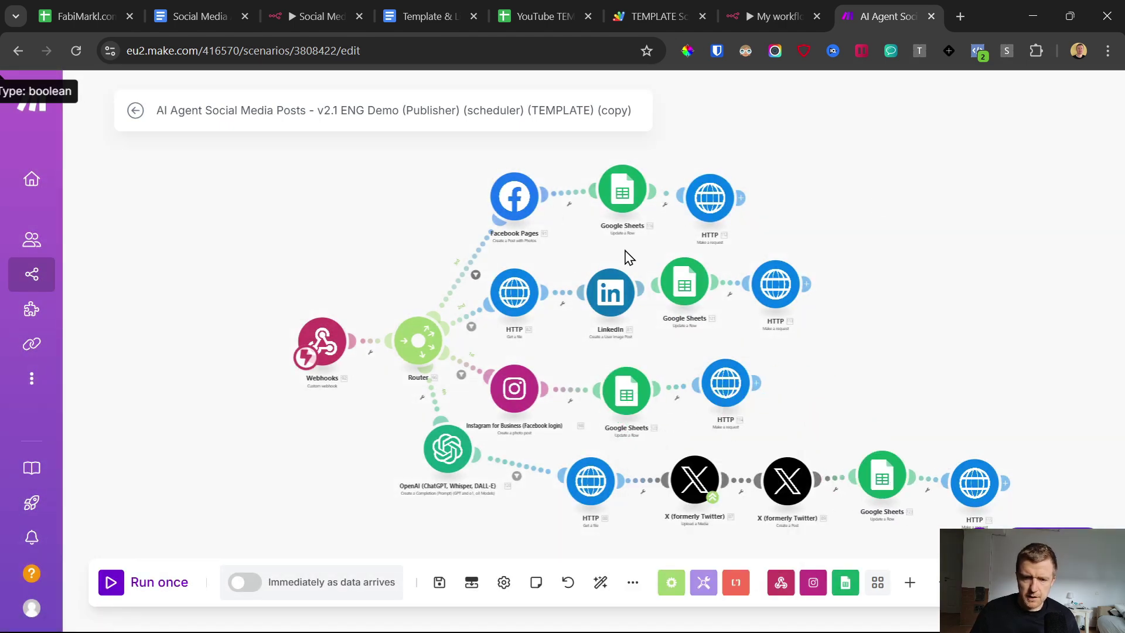
Step: Check the Facebook branch's HTTP request settings, then glance at the spreadsheet and Telegram chat
click(710, 199)
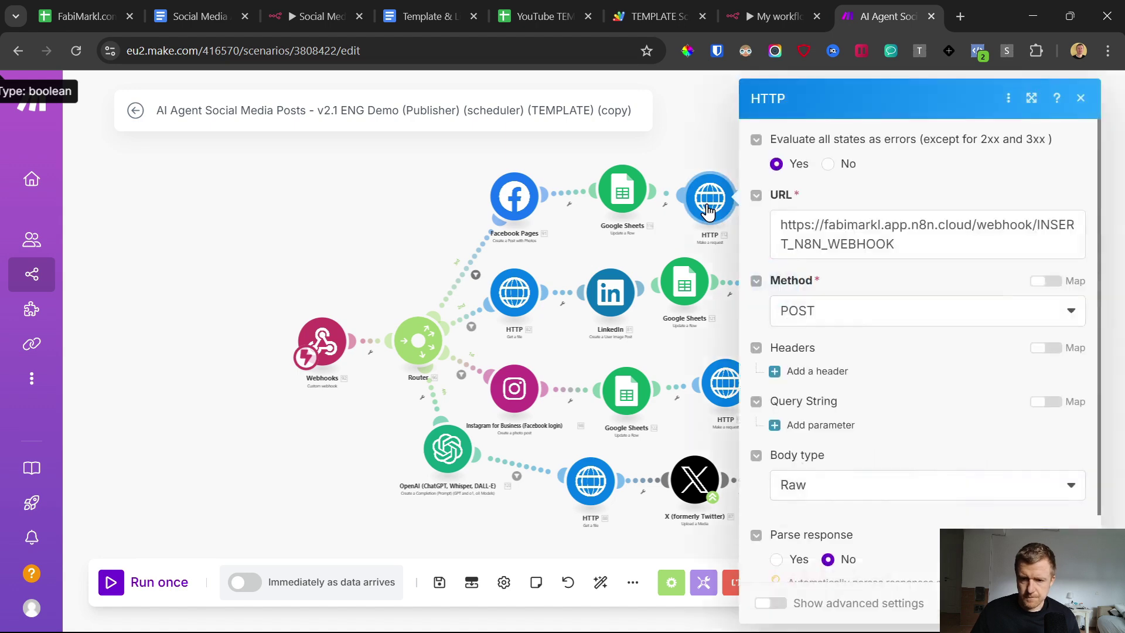
click(721, 142)
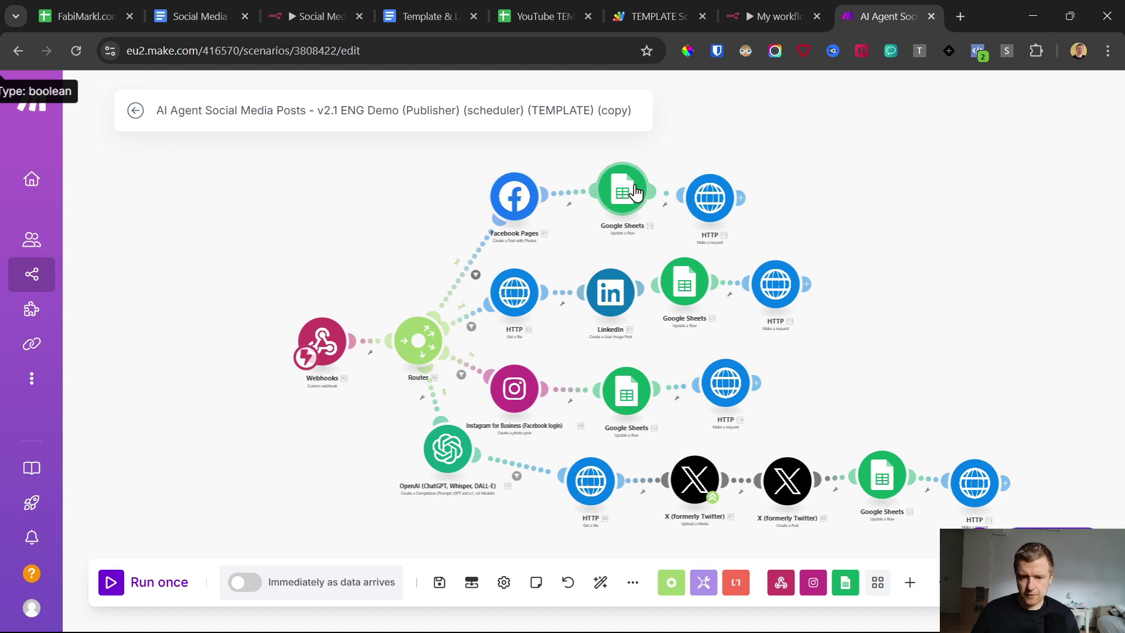
click(549, 12)
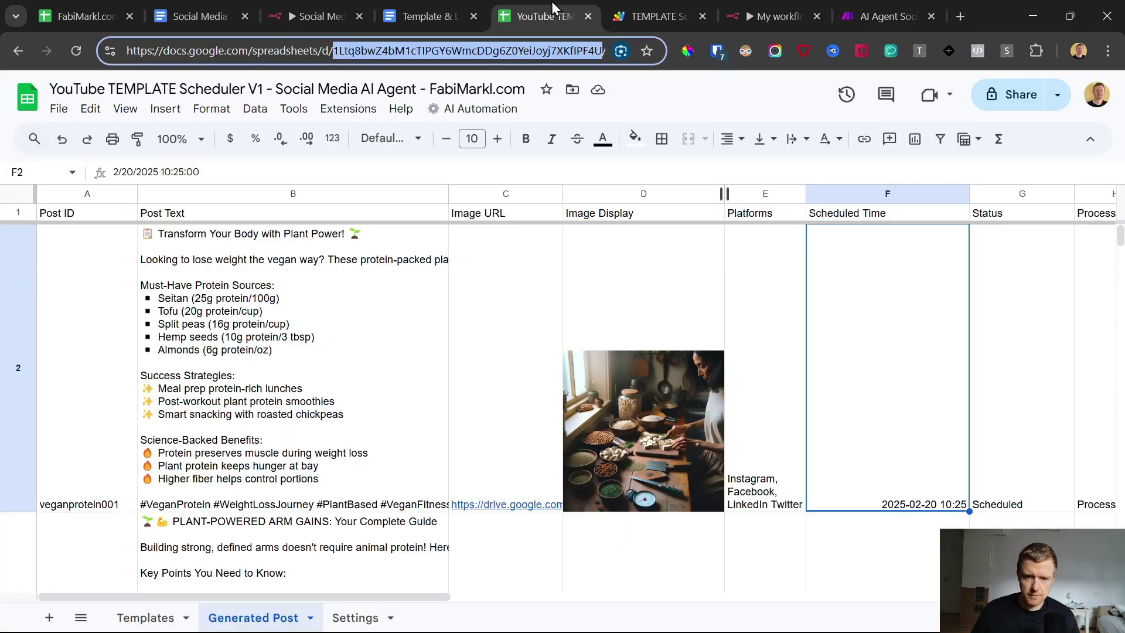
click(867, 4)
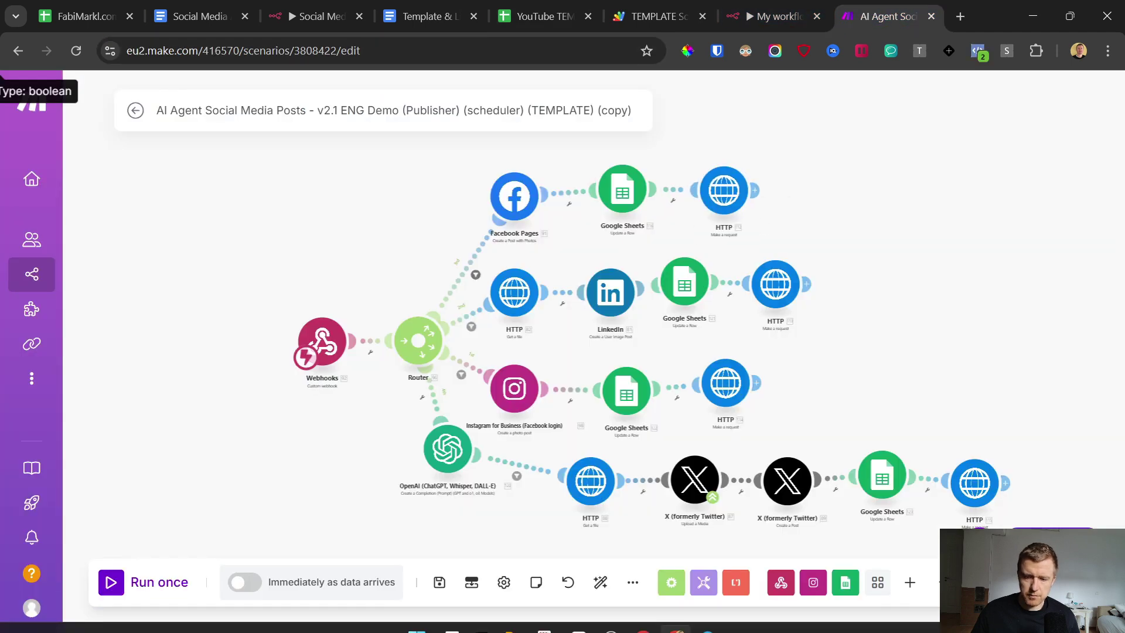
click(708, 616)
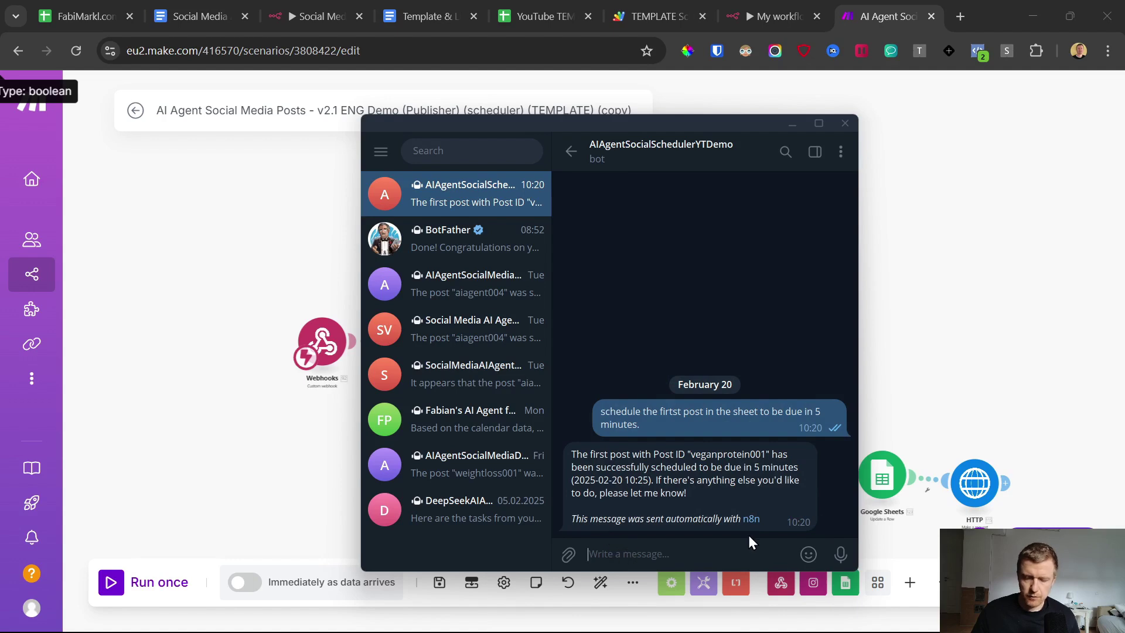
click(952, 327)
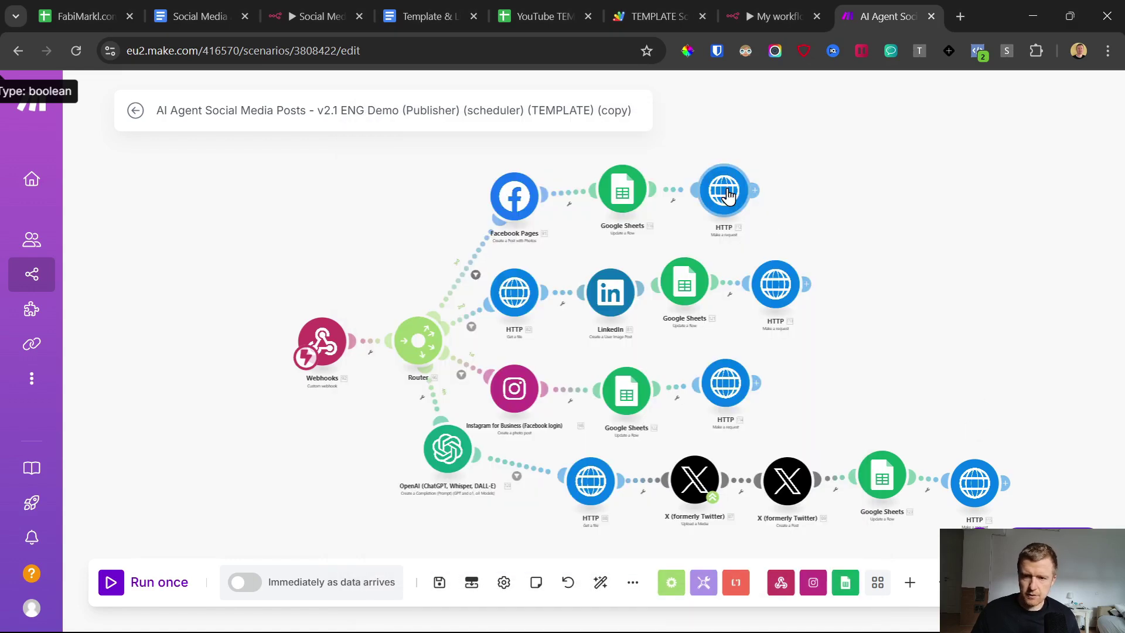
click(790, 5)
Step: Add an n8n Webhook node set to POST and copy its production URL
right_click(493, 196)
click(512, 201)
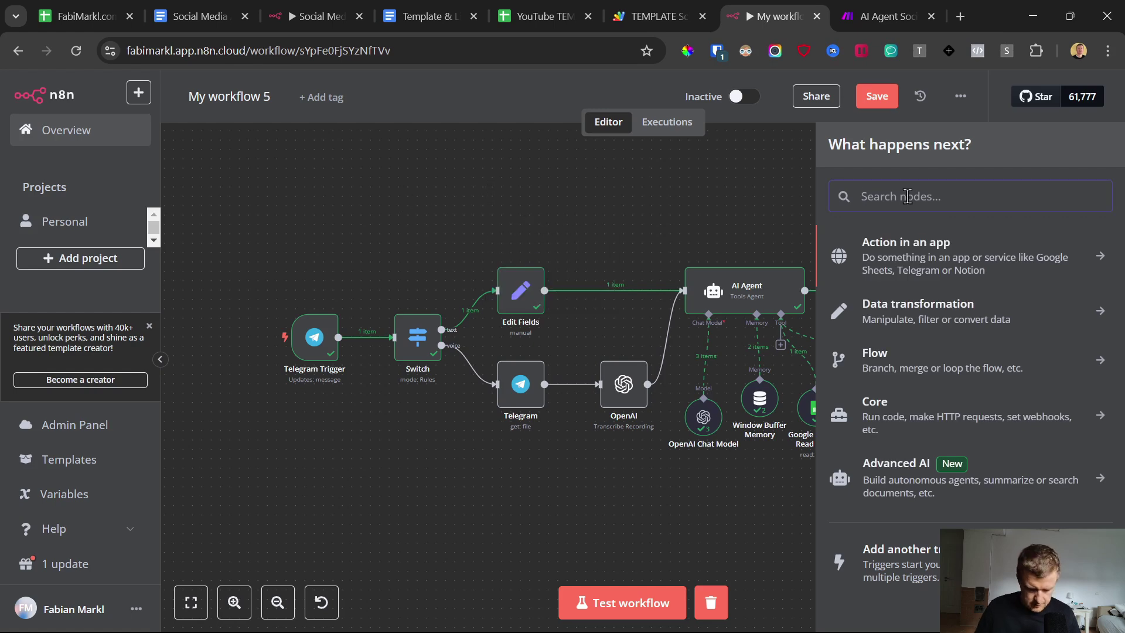
text(web)
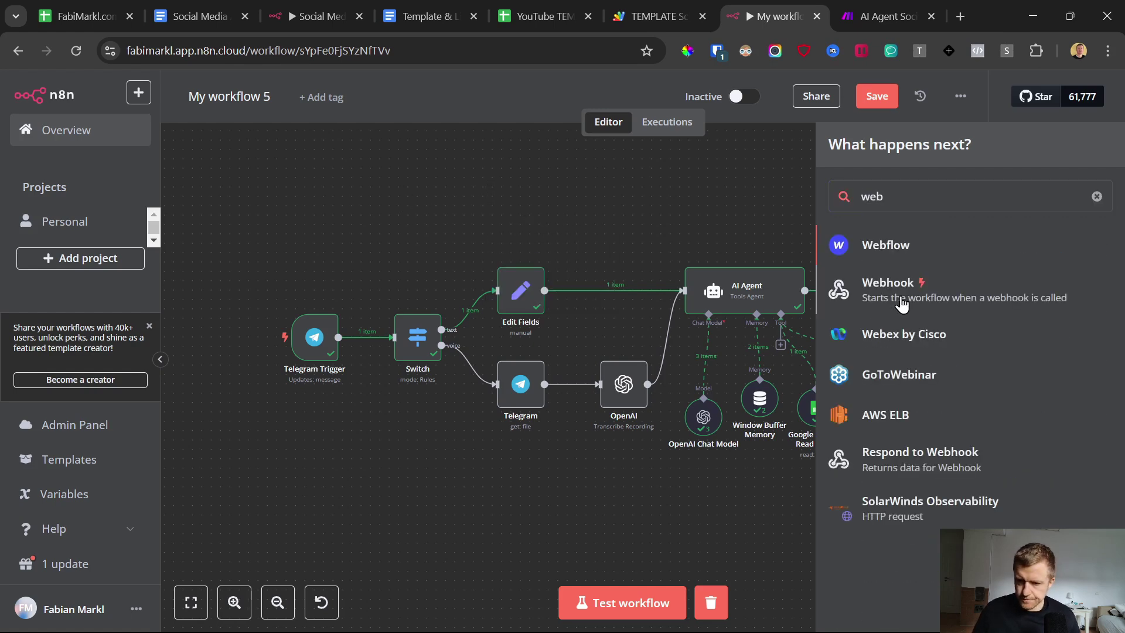
click(893, 301)
click(430, 209)
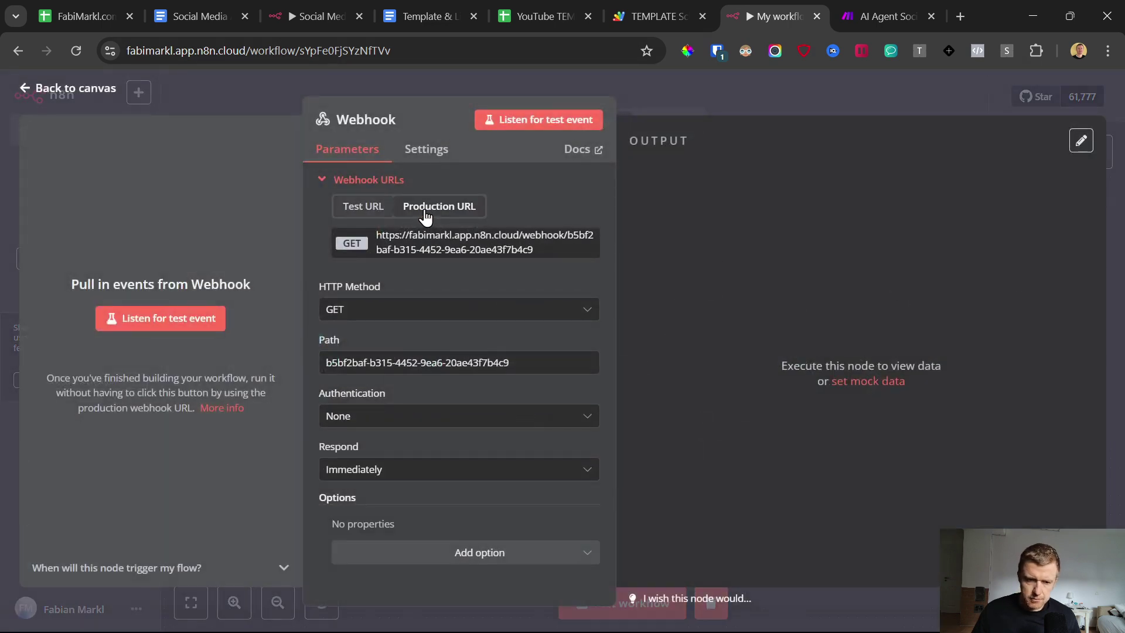
click(369, 311)
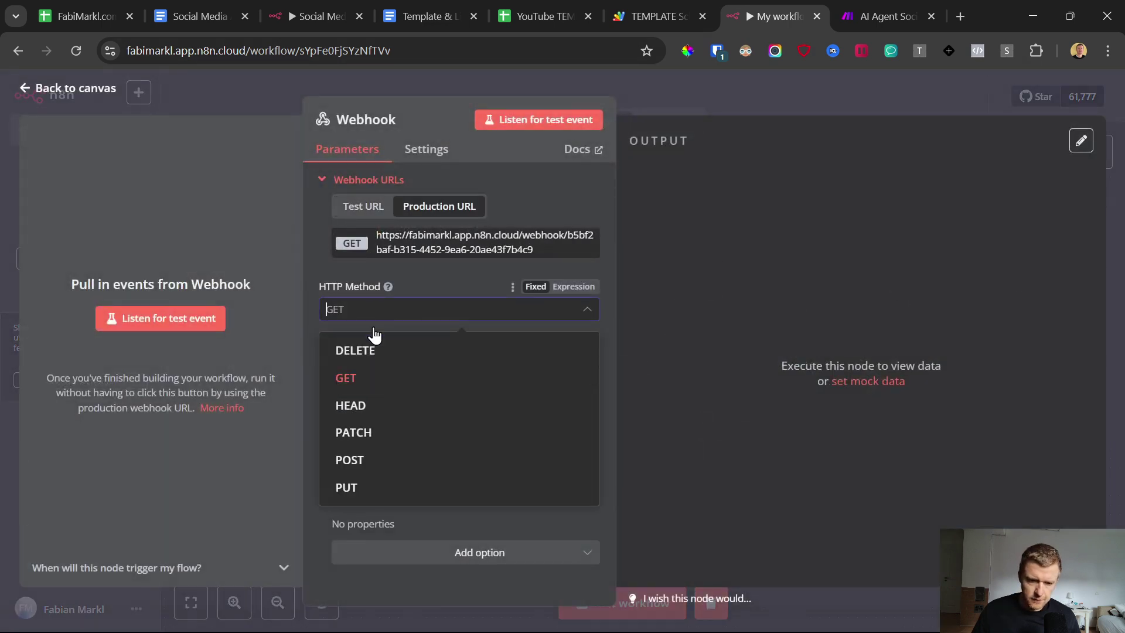
click(360, 462)
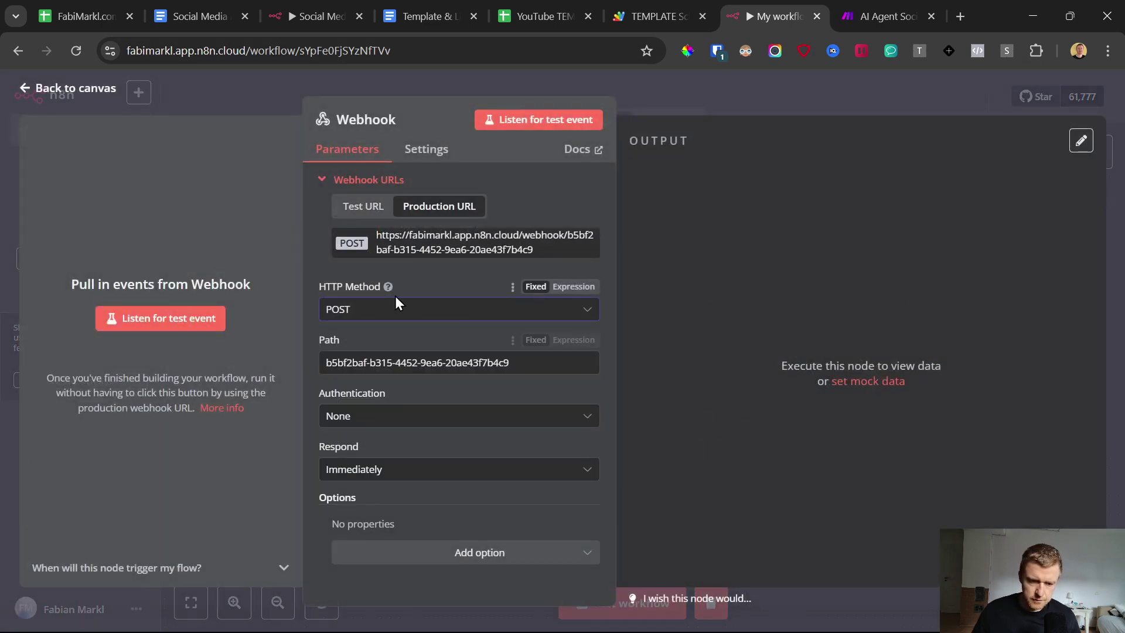
click(452, 251)
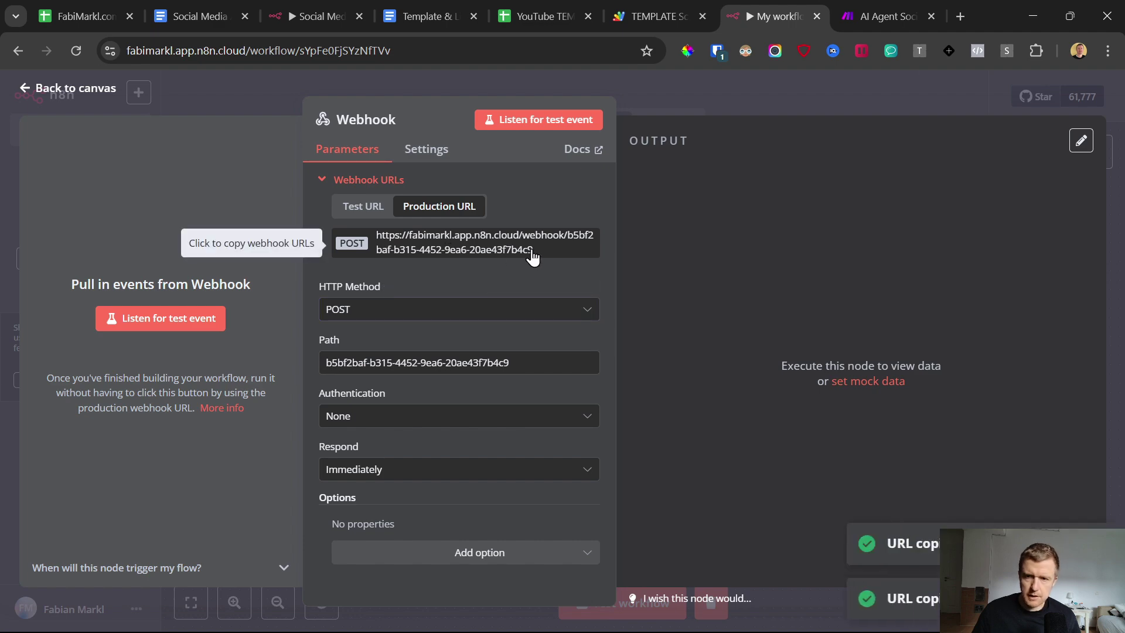
Step: Paste the n8n production webhook URL into the Facebook branch's HTTP request URL in Make
click(897, 16)
click(726, 195)
triple_click(799, 231)
key(ctrl+v)
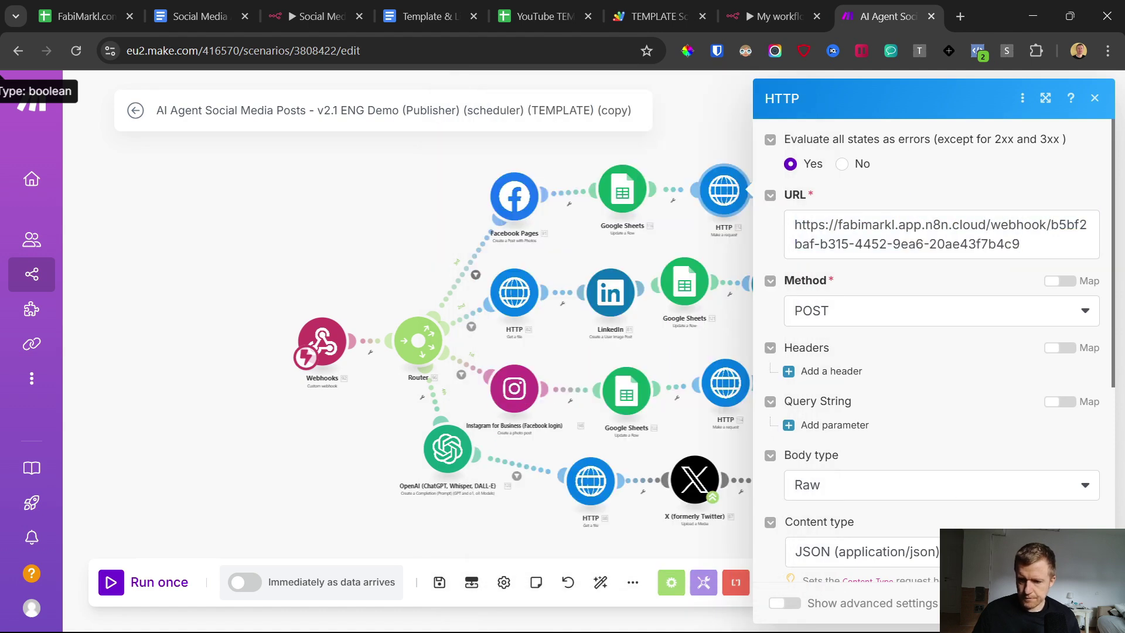
Step: Replace the placeholder URL in the LinkedIn and Instagram HTTP requests with the n8n webhook URL
scroll(980, 411, down, 5)
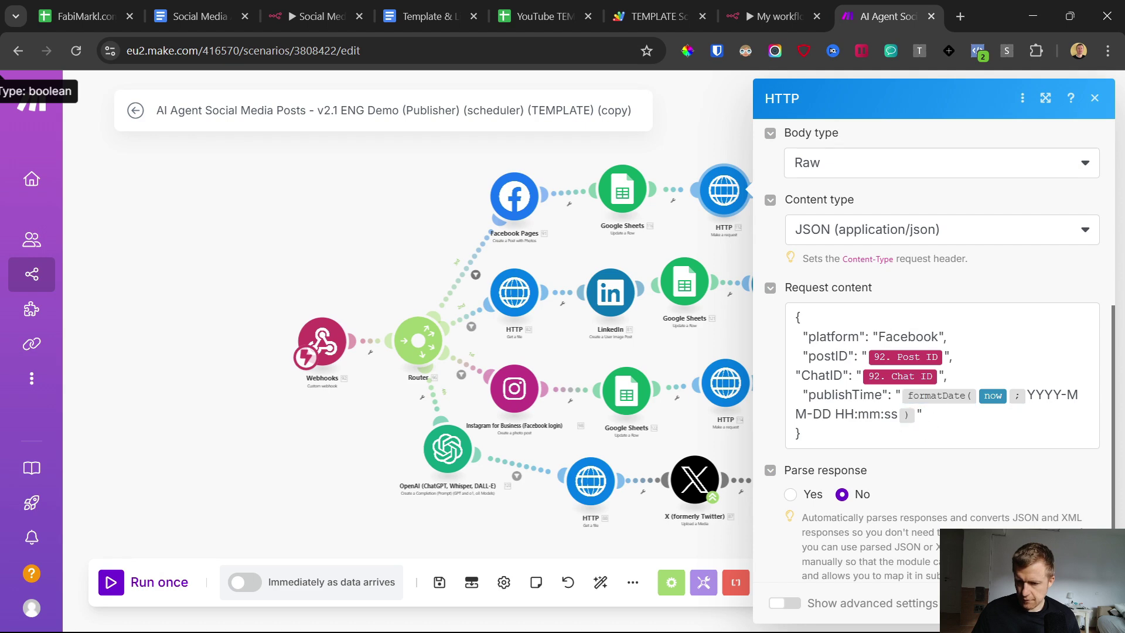
key(Escape)
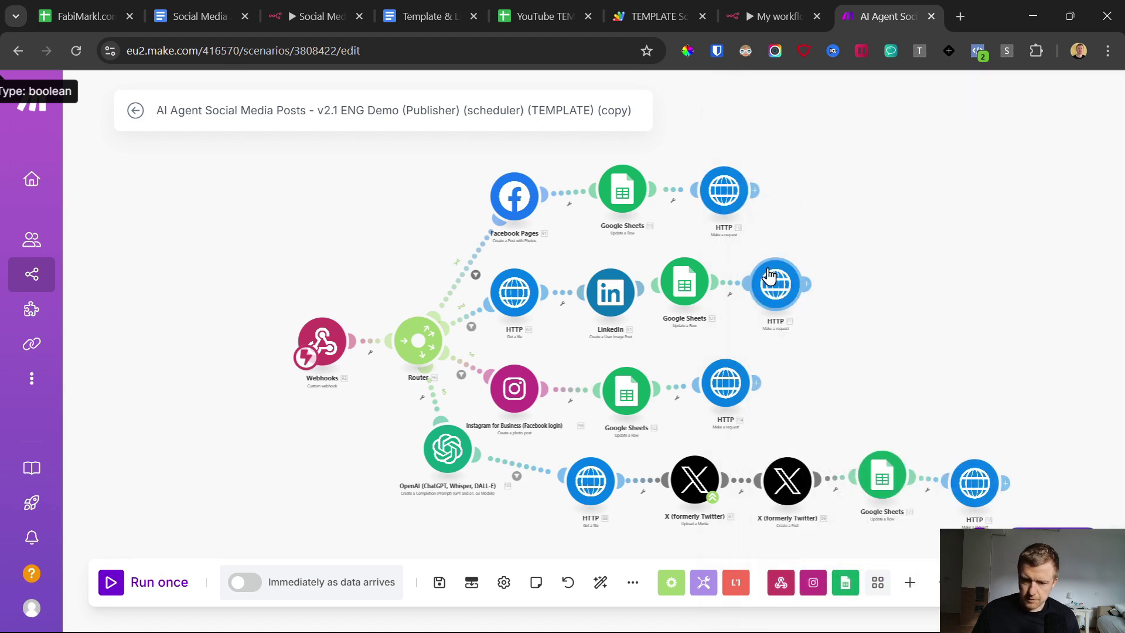
click(766, 285)
triple_click(872, 234)
key(ctrl+v)
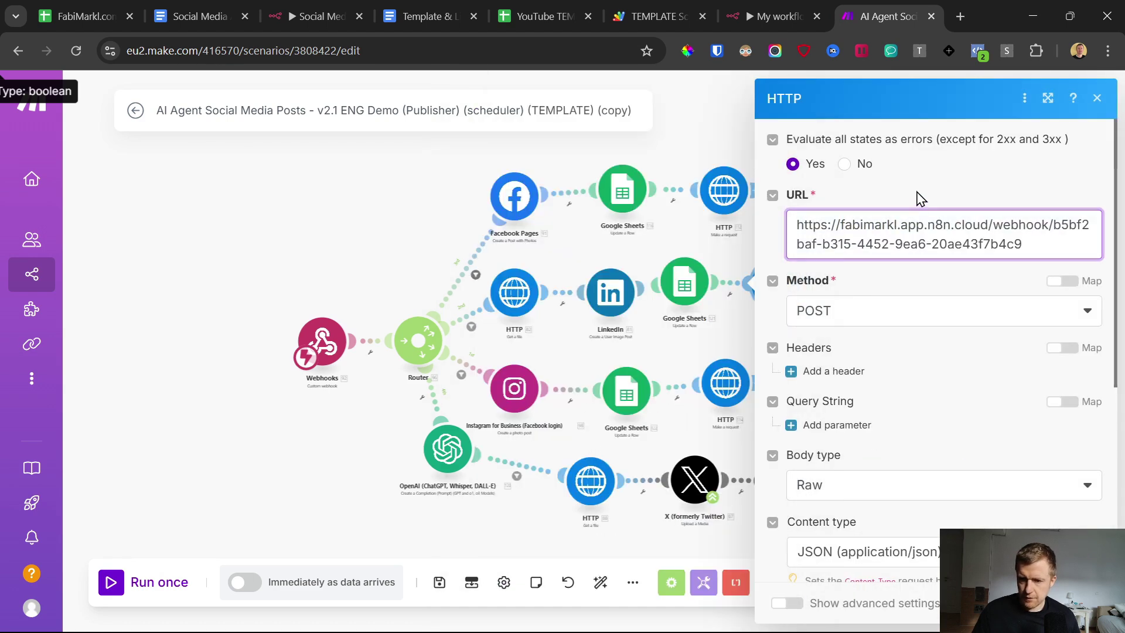
key(Escape)
click(727, 387)
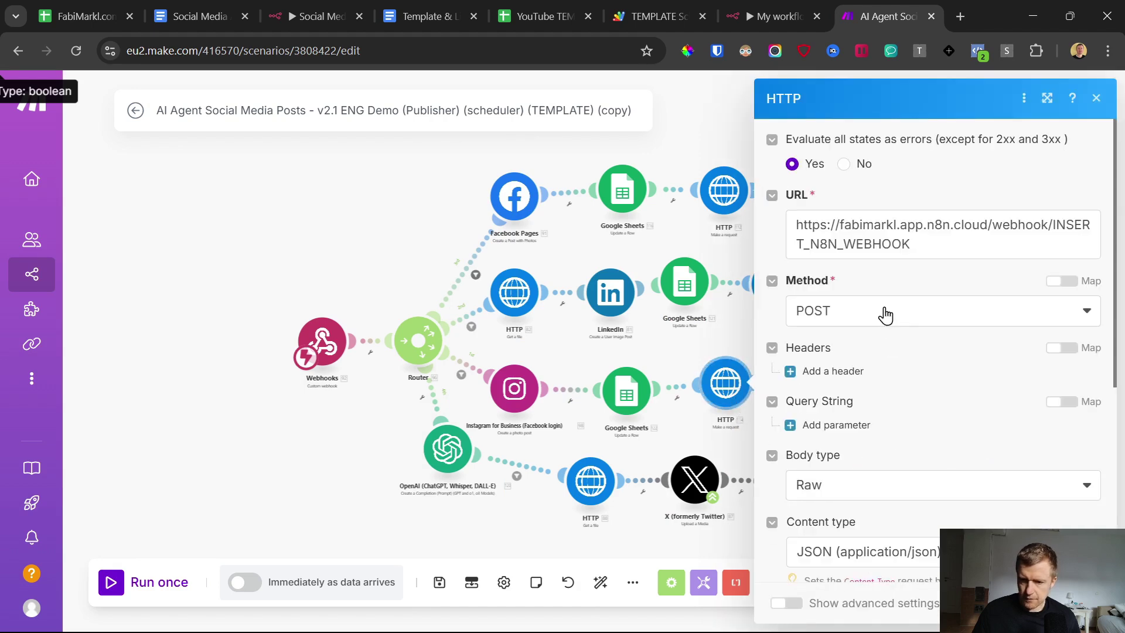
triple_click(879, 219)
key(ctrl+v)
key(Escape)
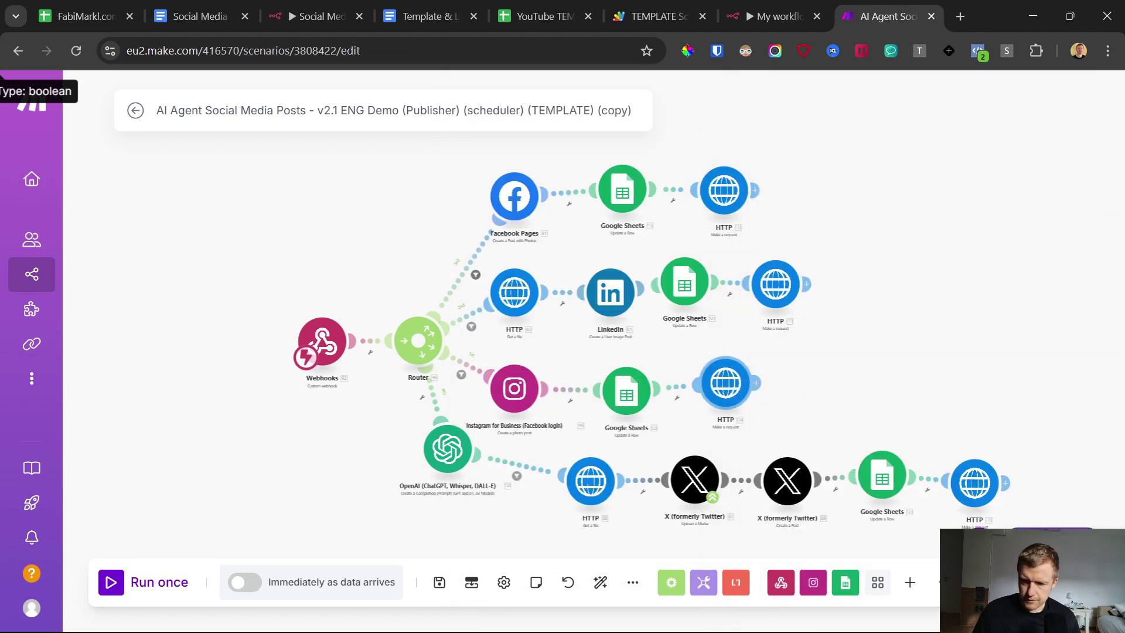
Step: Point the X branch's final HTTP request at the n8n webhook and save the scenario
click(973, 482)
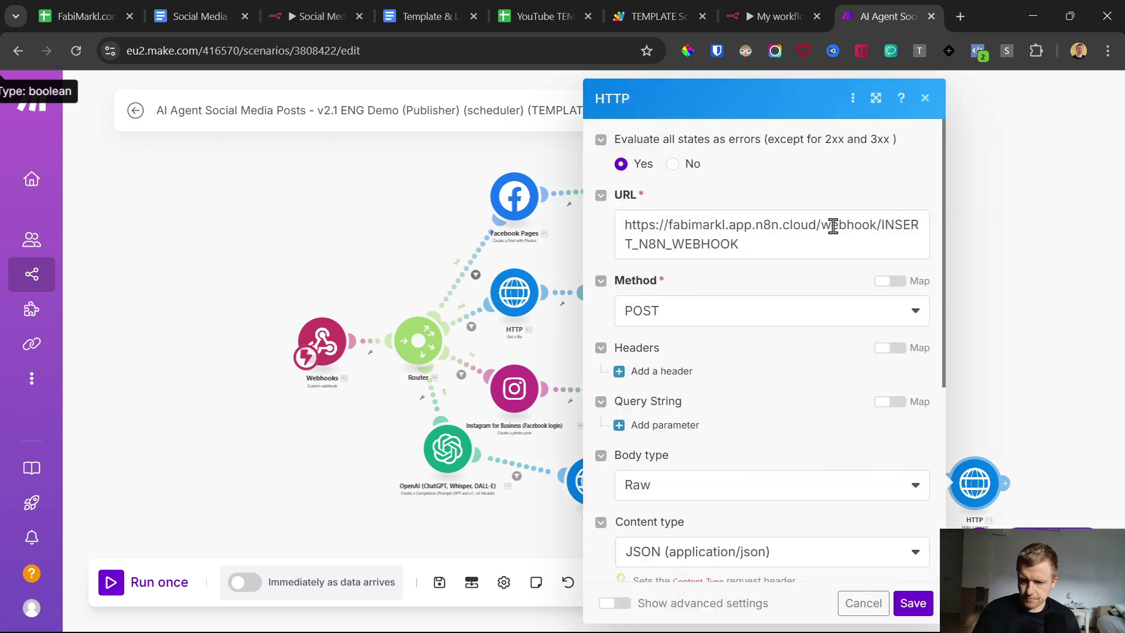
triple_click(831, 224)
key(ctrl+v)
click(910, 605)
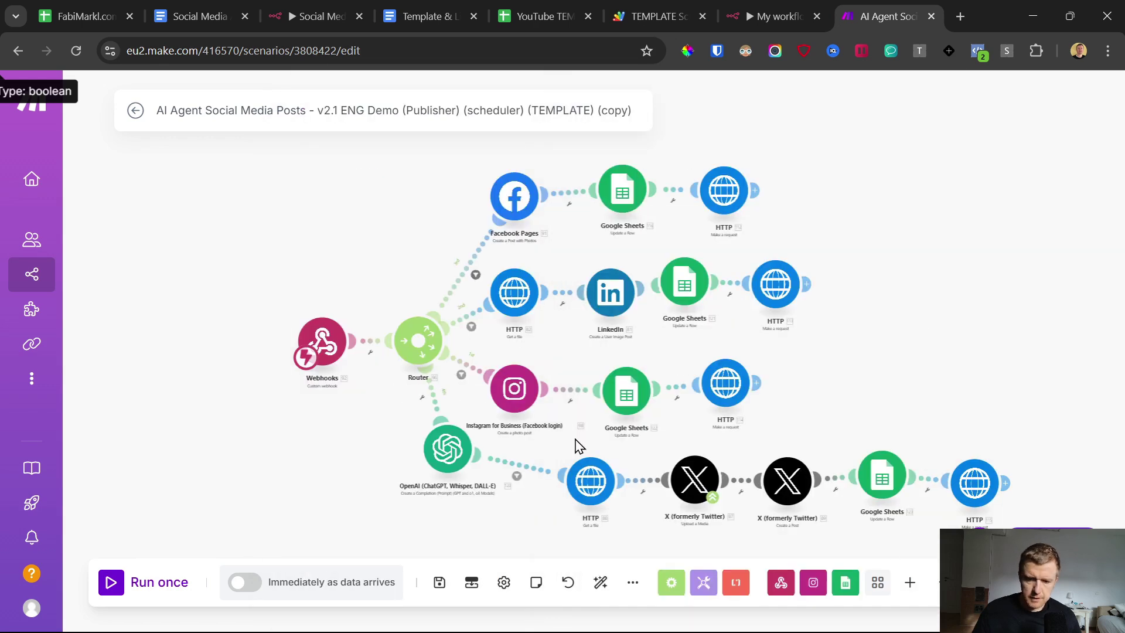
click(439, 582)
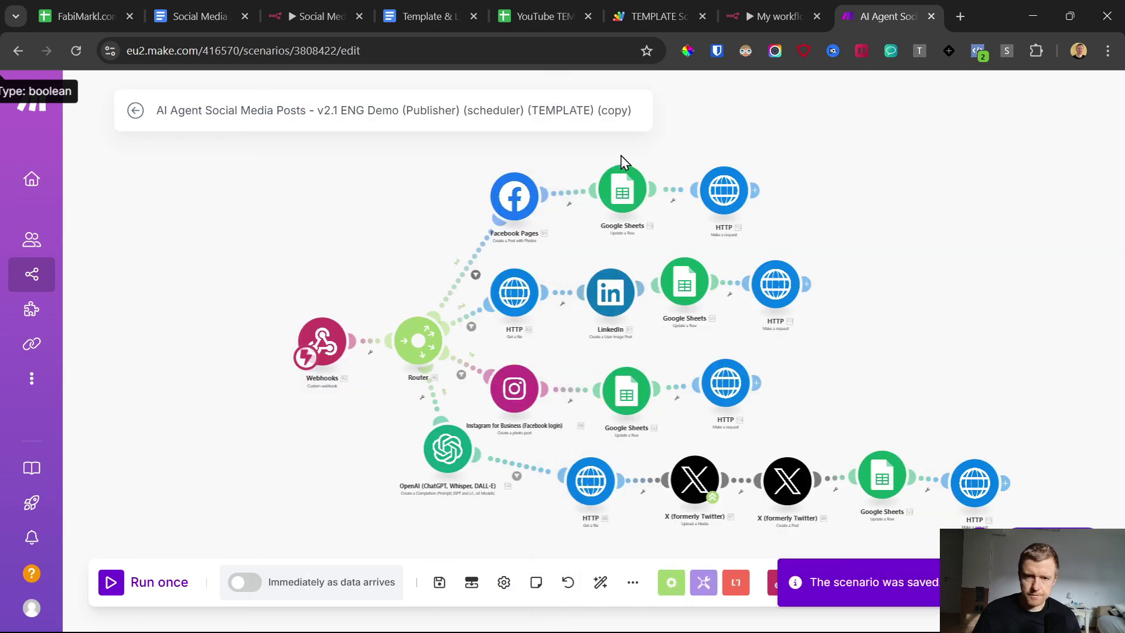
click(783, 9)
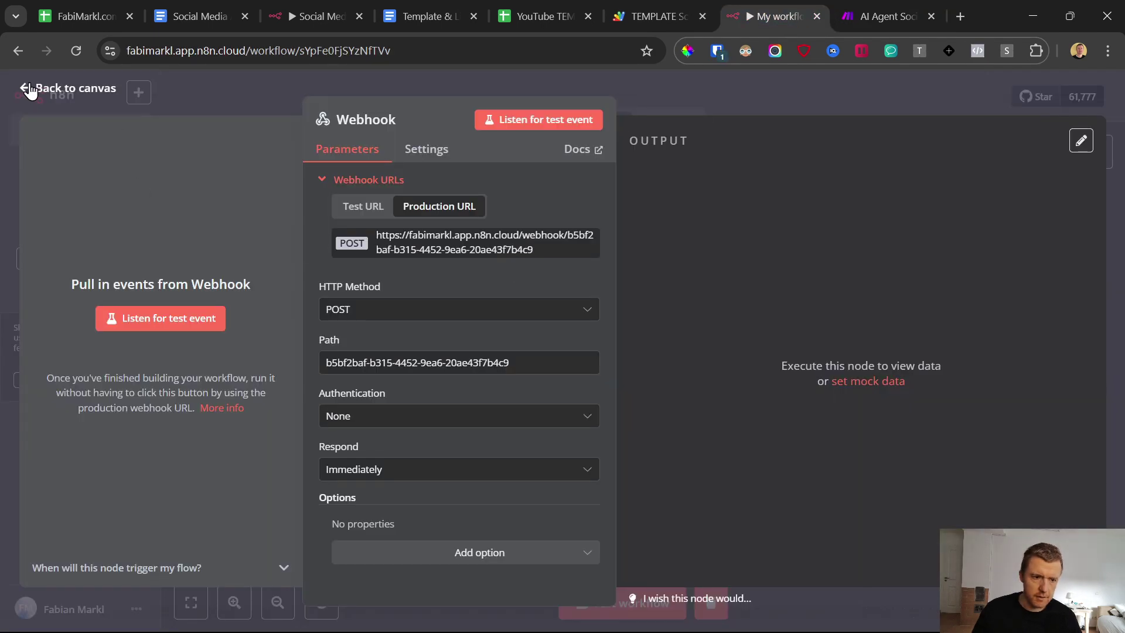
Step: After the Webhook, add a Telegram 'Send a text message' node using the Telegram account 11 credential
click(30, 90)
click(473, 225)
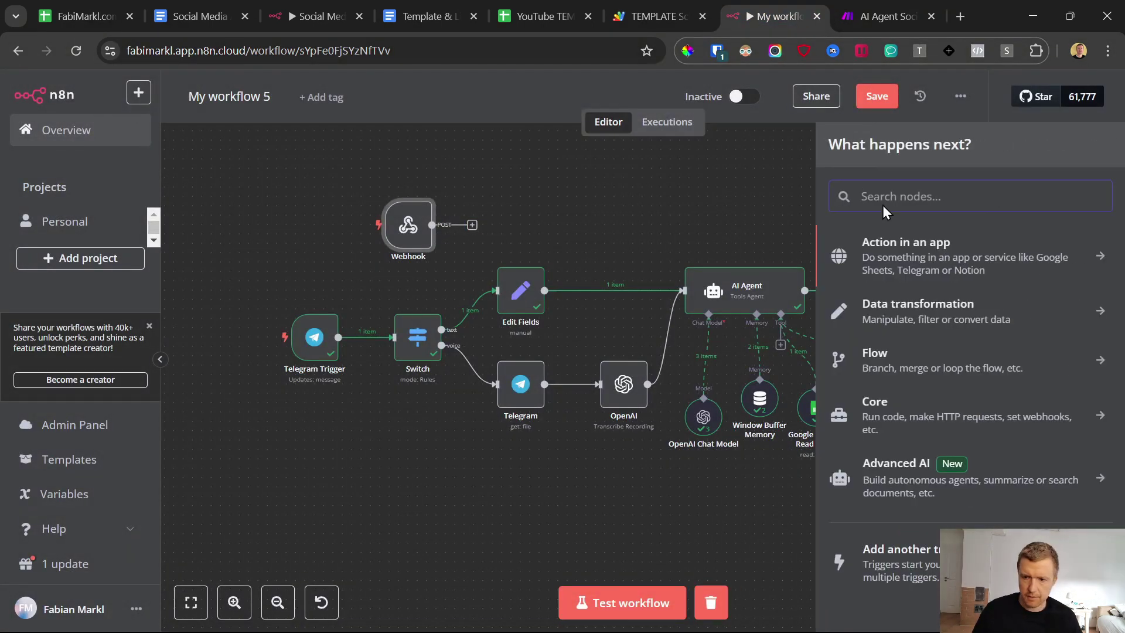
text(tele)
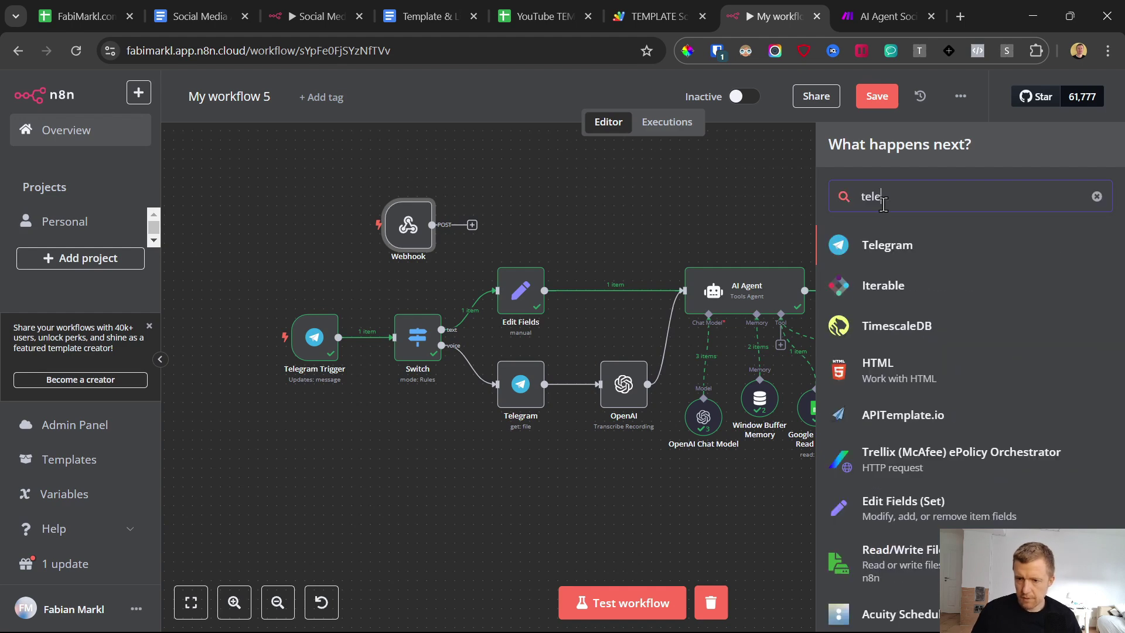
click(923, 245)
scroll(926, 305, down, 4)
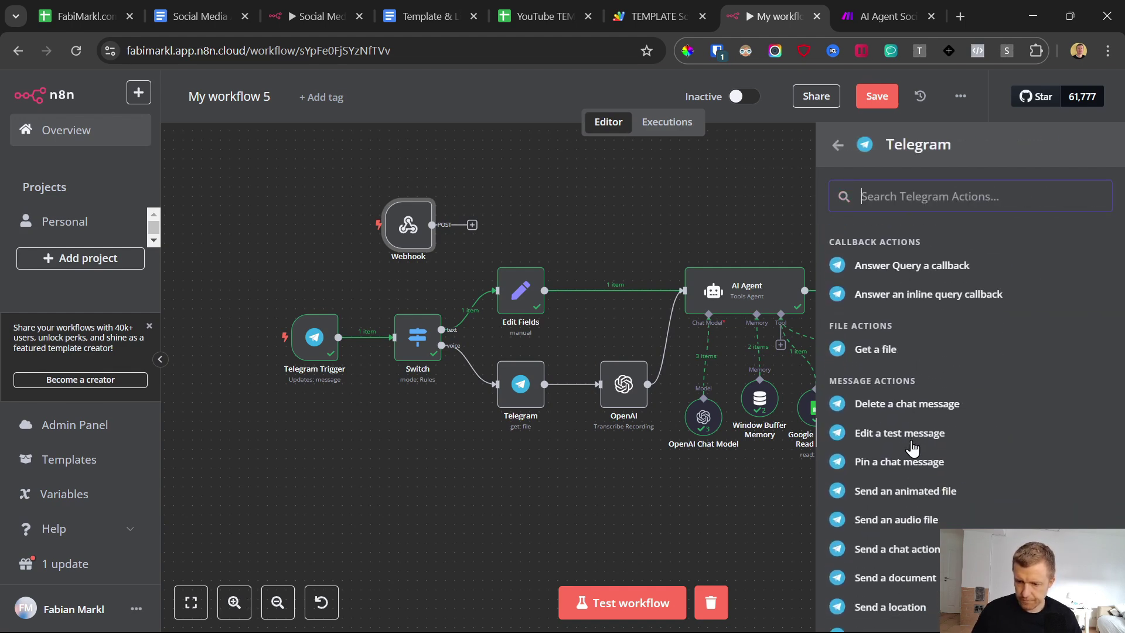
scroll(906, 512, down, 3)
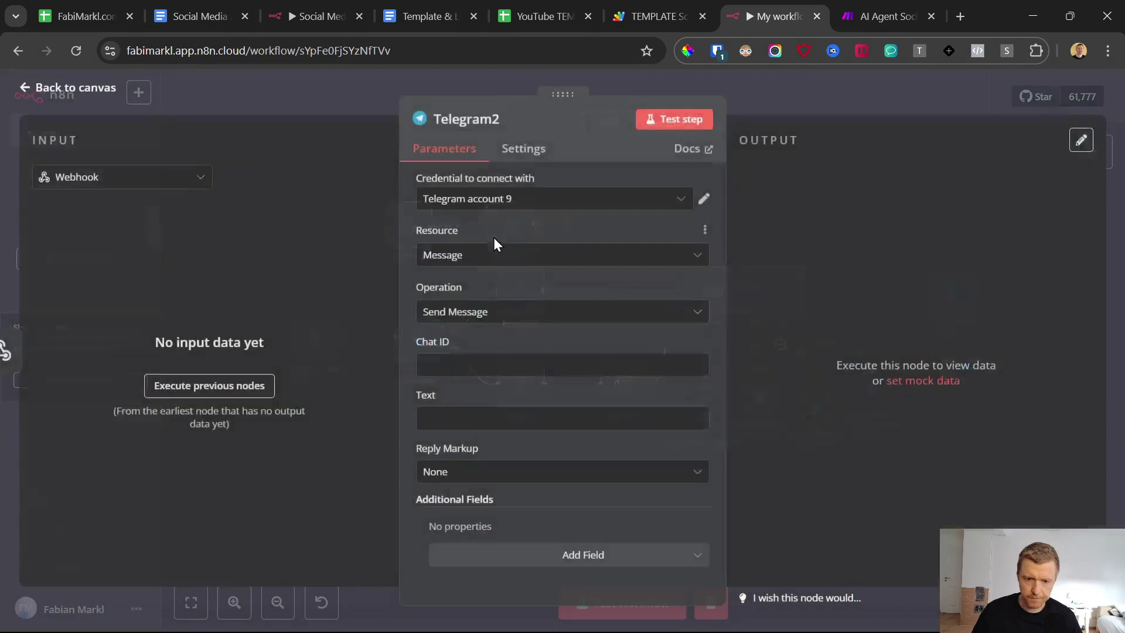
click(505, 202)
scroll(538, 357, up, 3)
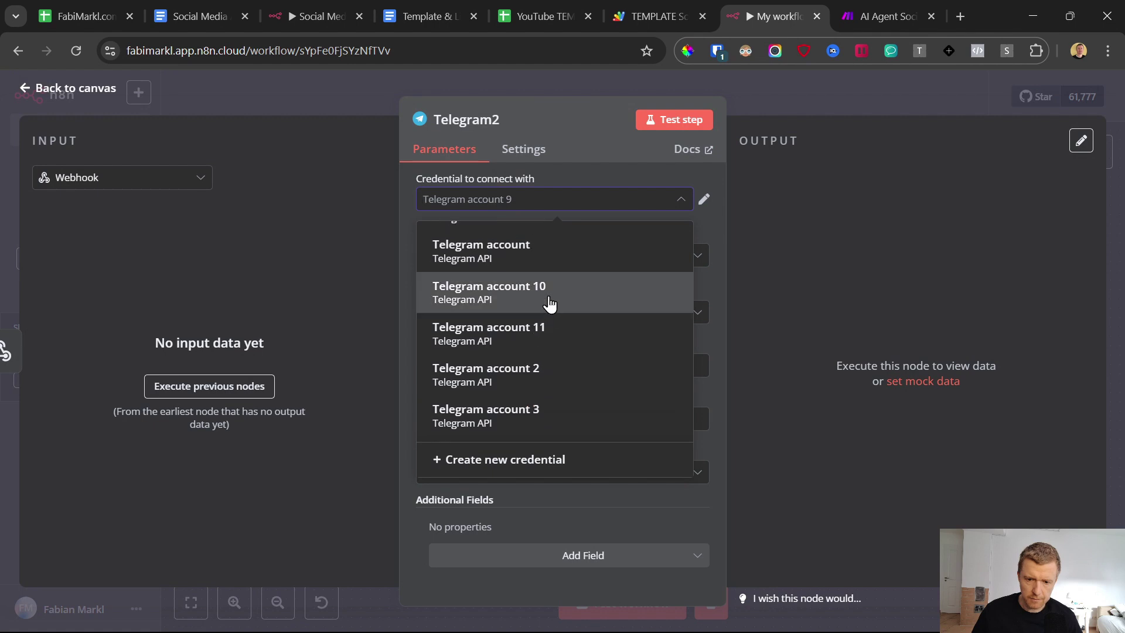
click(521, 328)
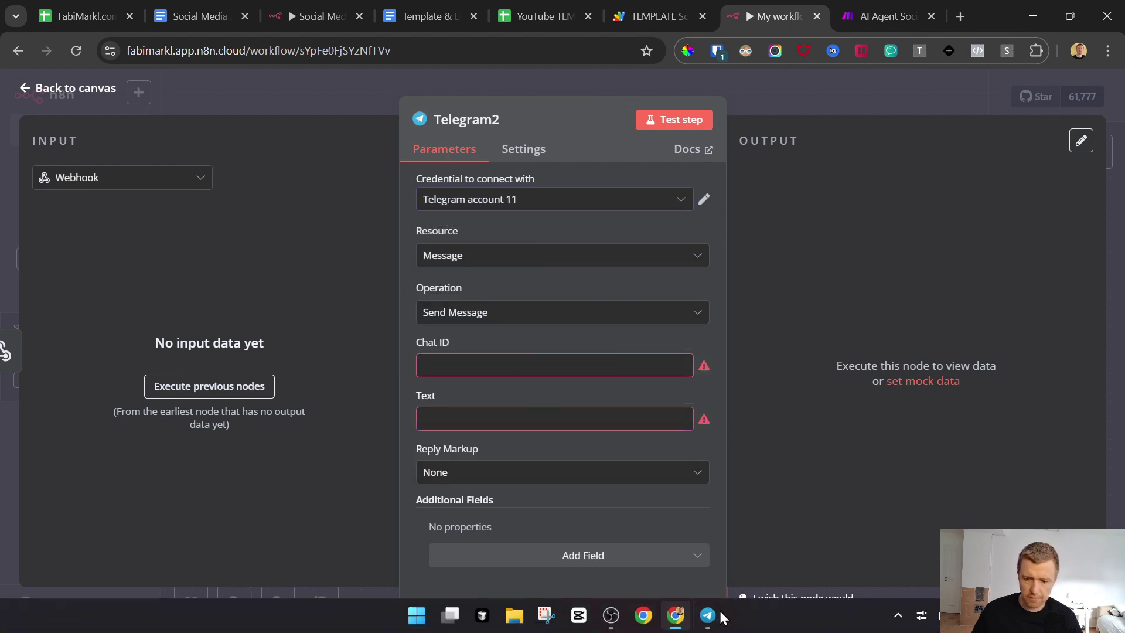
click(707, 615)
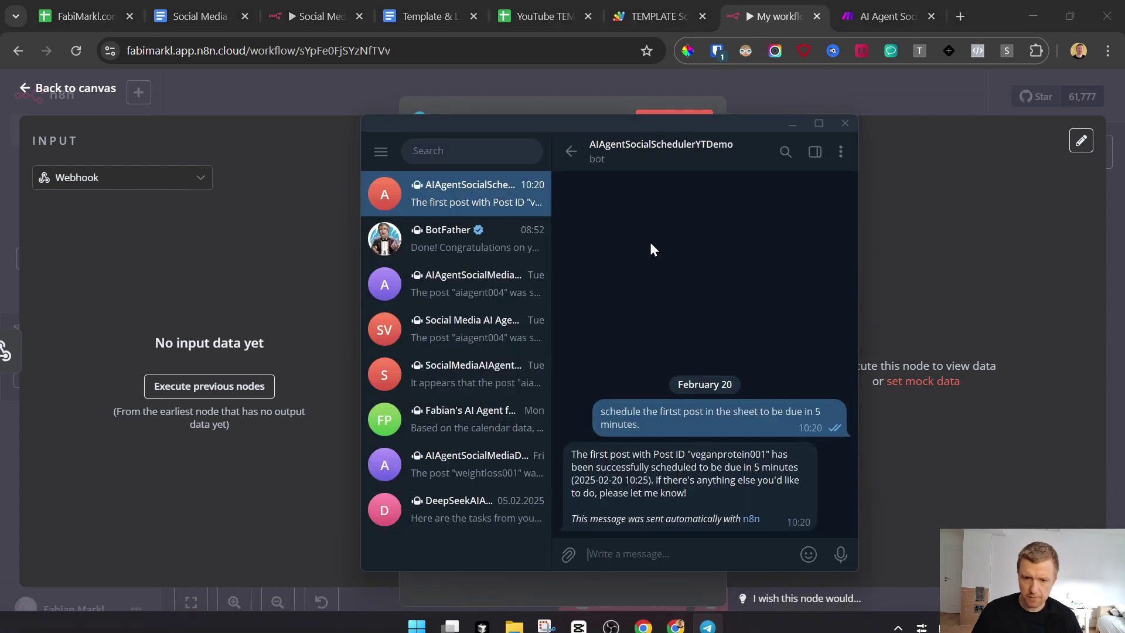
click(765, 1)
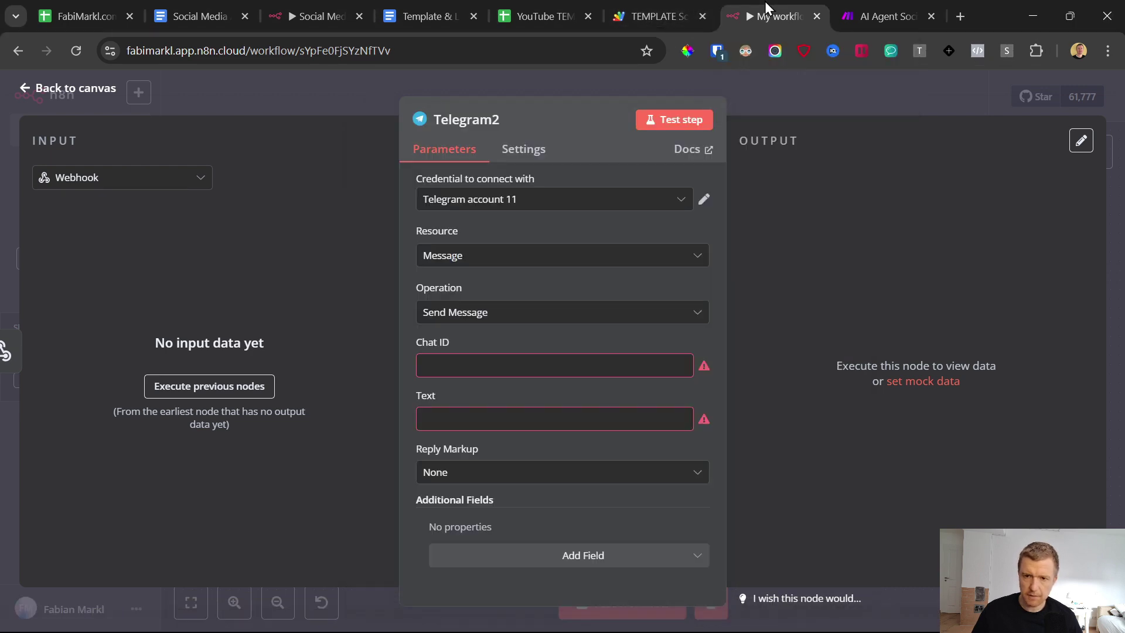
click(16, 90)
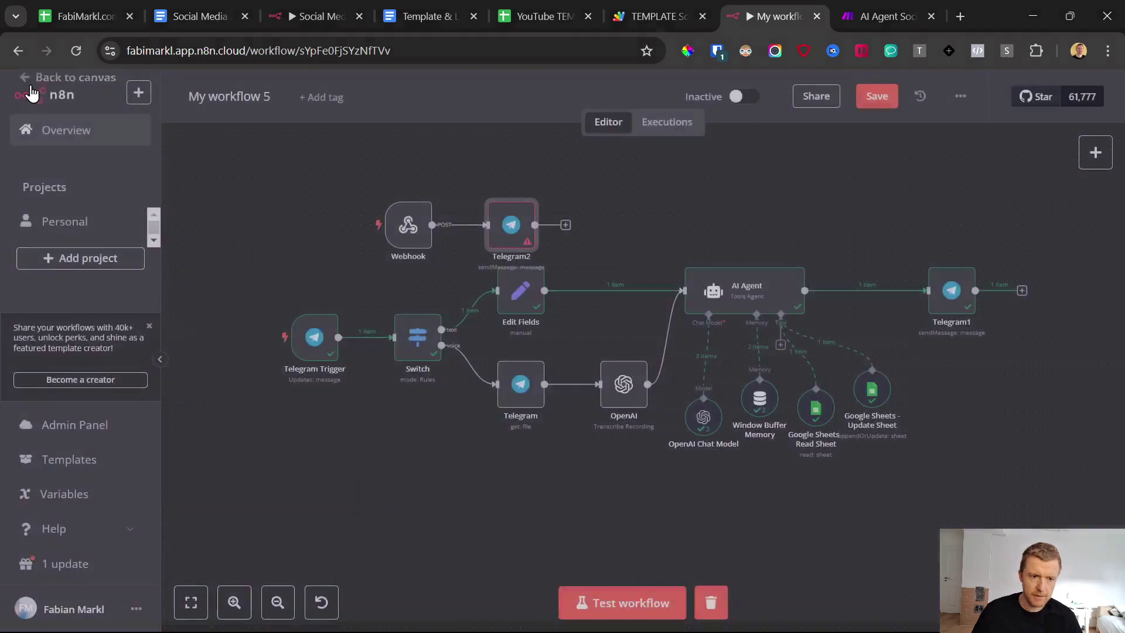
Step: Show the Settings sheet and check the Chat ID entry in the Apps Script payload before returning to n8n
click(525, 2)
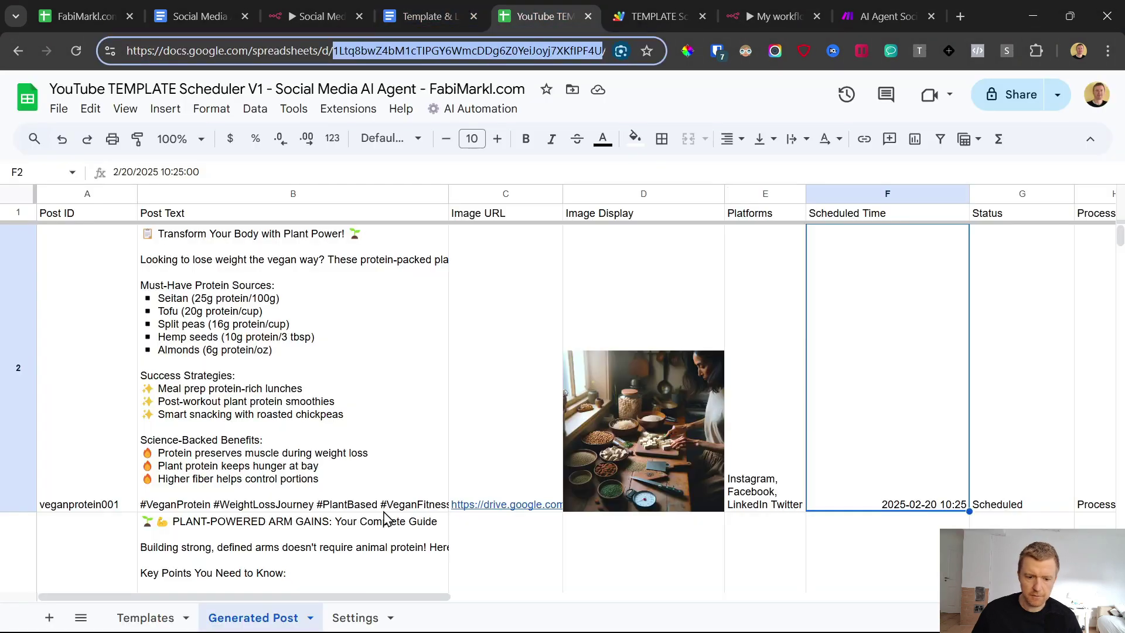
key(ctrl+shift+Page_Down)
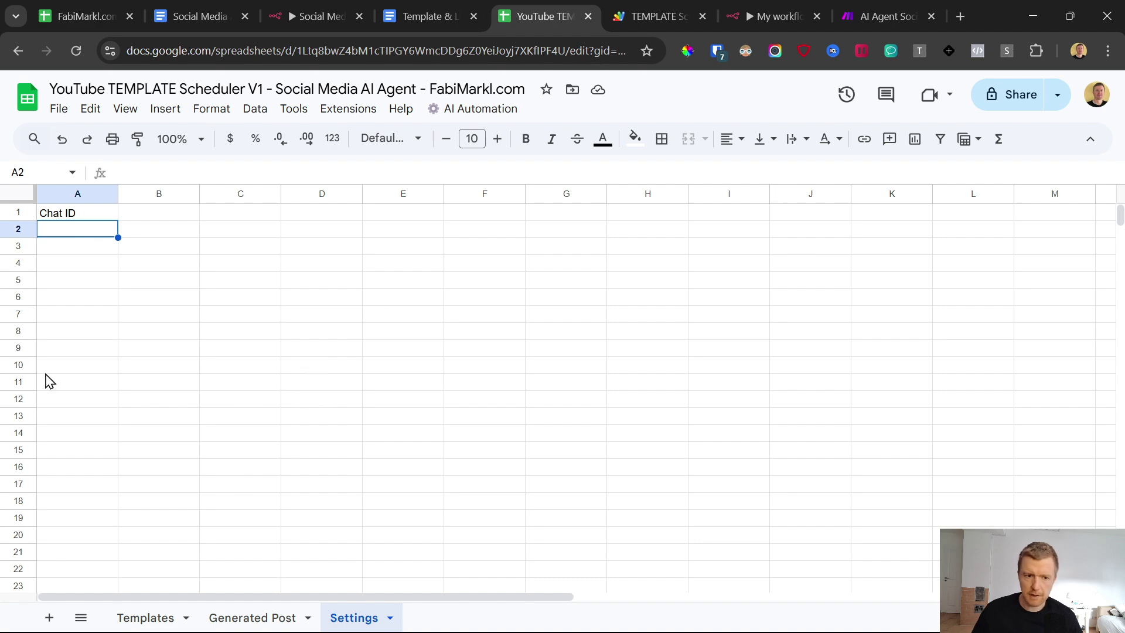
click(651, 17)
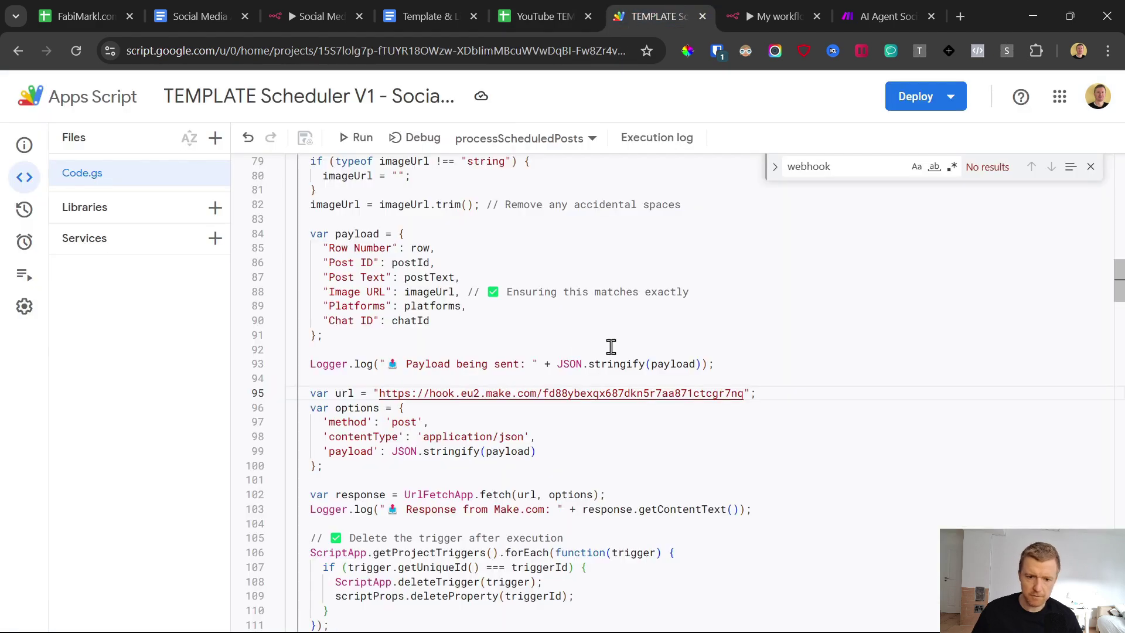
drag(414, 333, 307, 232)
drag(448, 330, 326, 325)
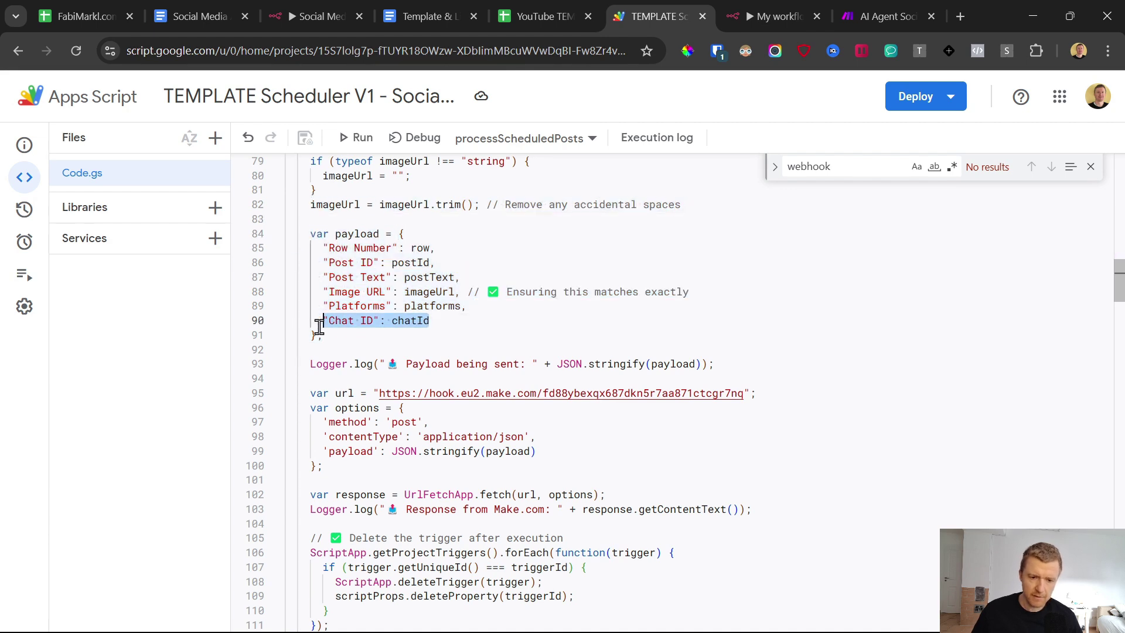
click(542, 16)
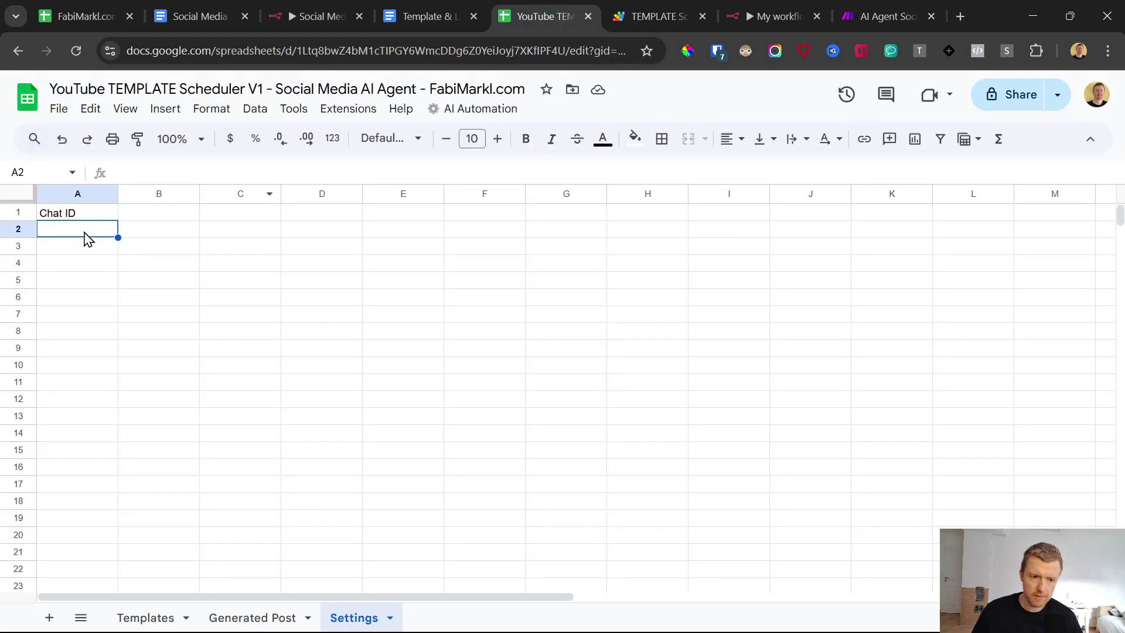
click(847, 12)
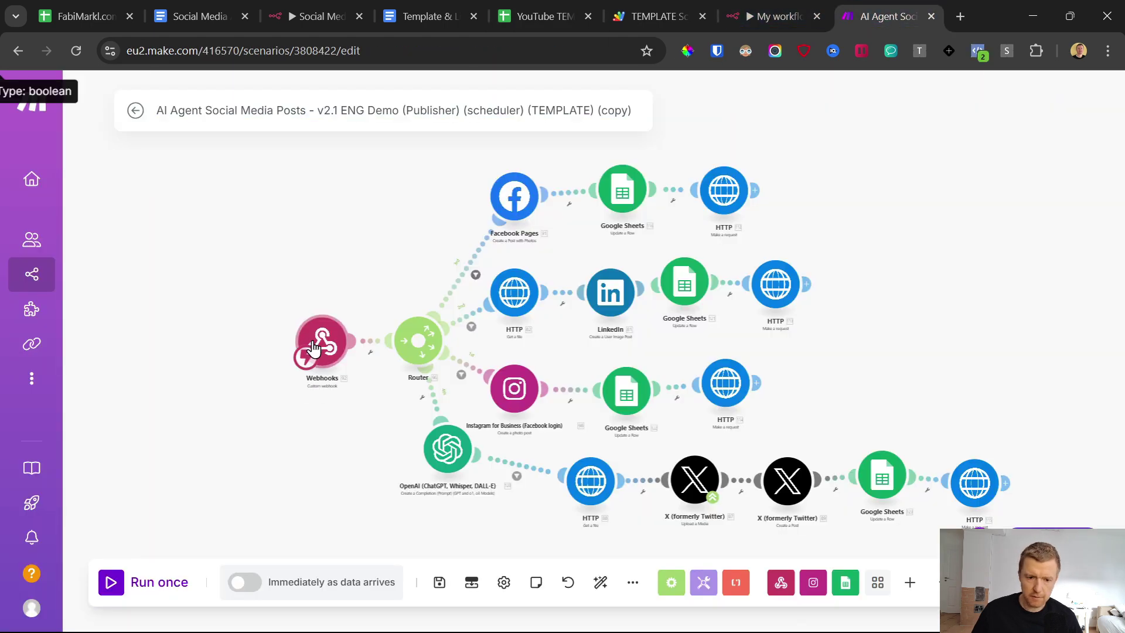
click(768, 15)
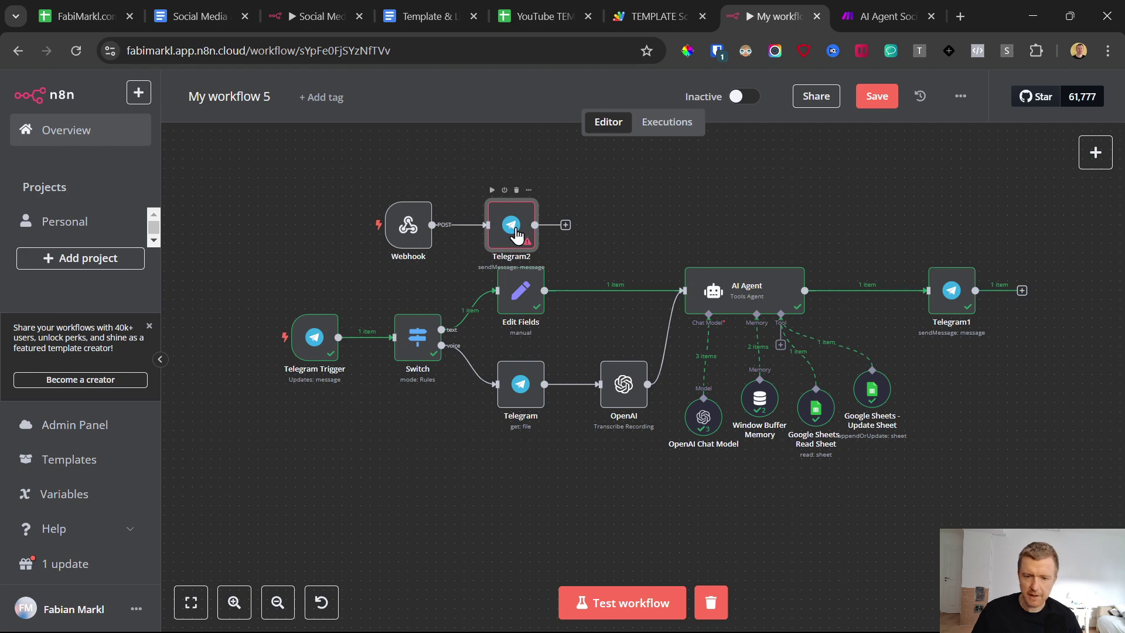
Step: Insert a Google Sheets 'Update row in sheet' step between AI Agent and Telegram1, then open its credential list
click(533, 11)
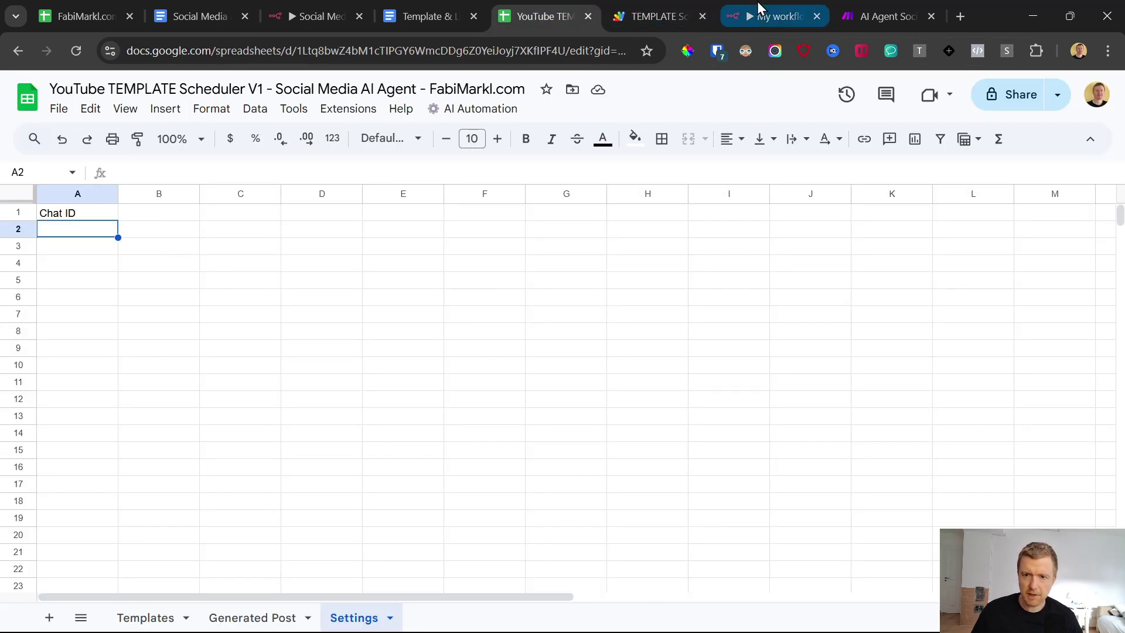
click(809, 8)
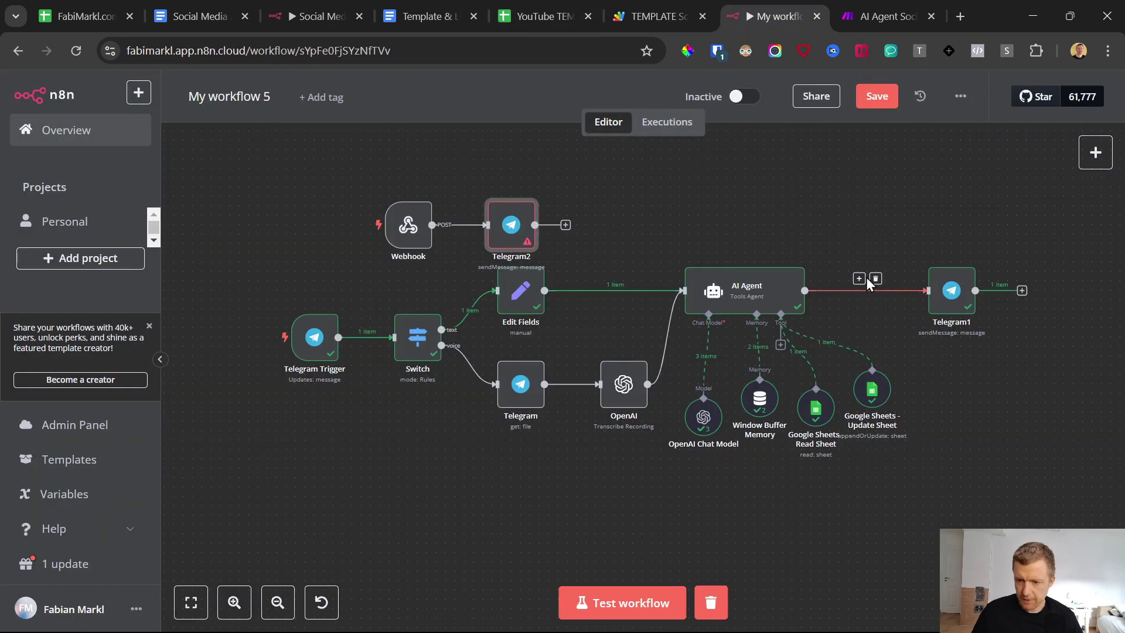
click(860, 279)
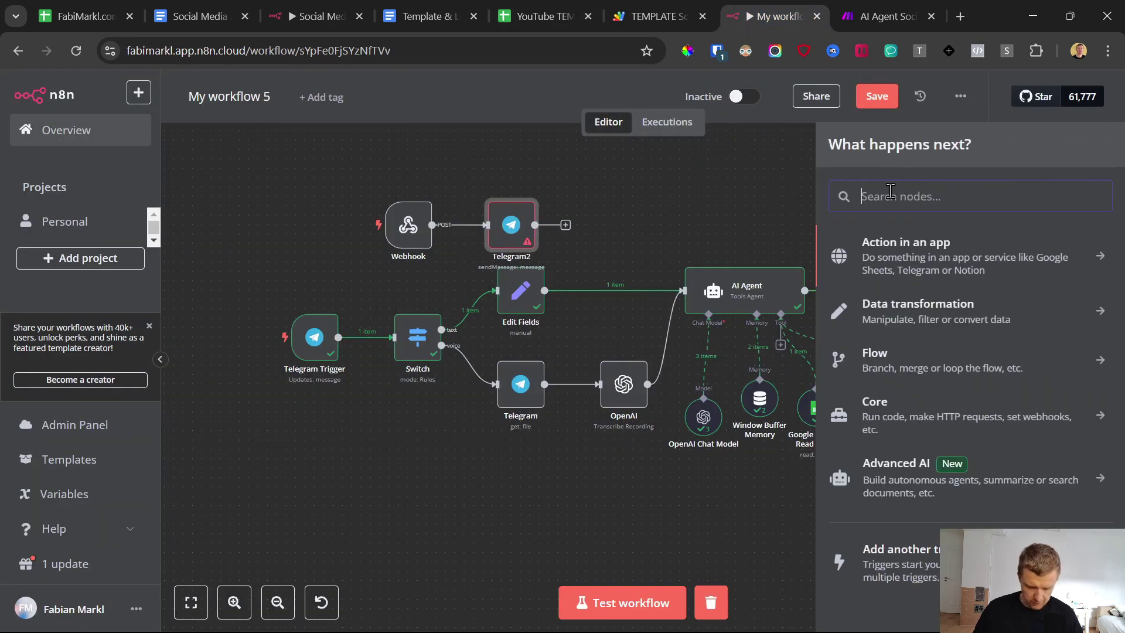
text(shee)
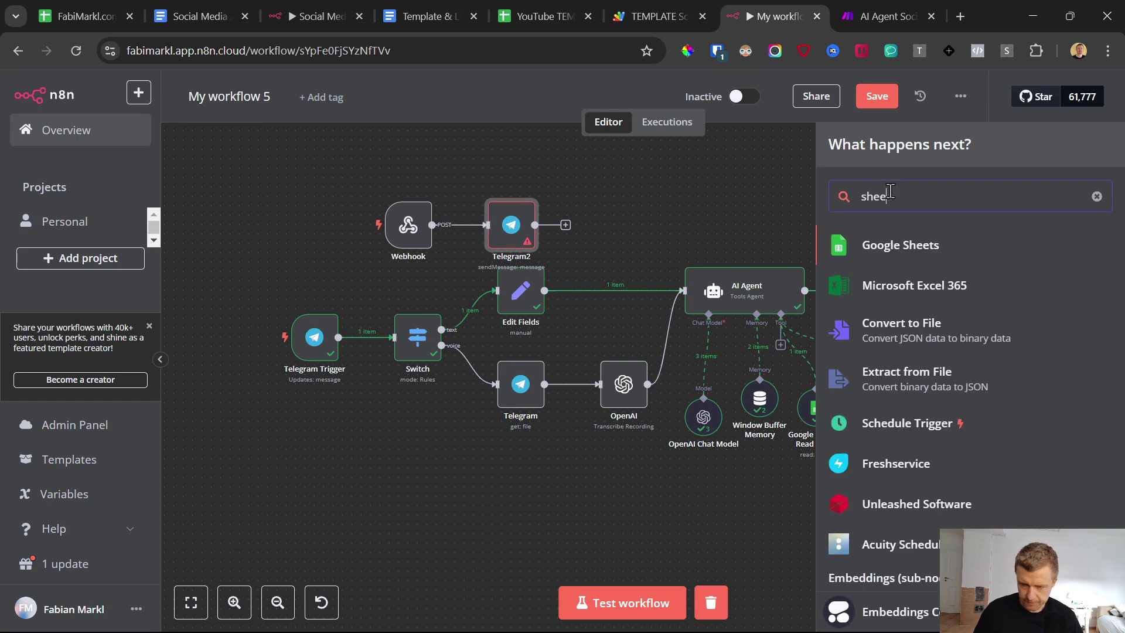
click(897, 245)
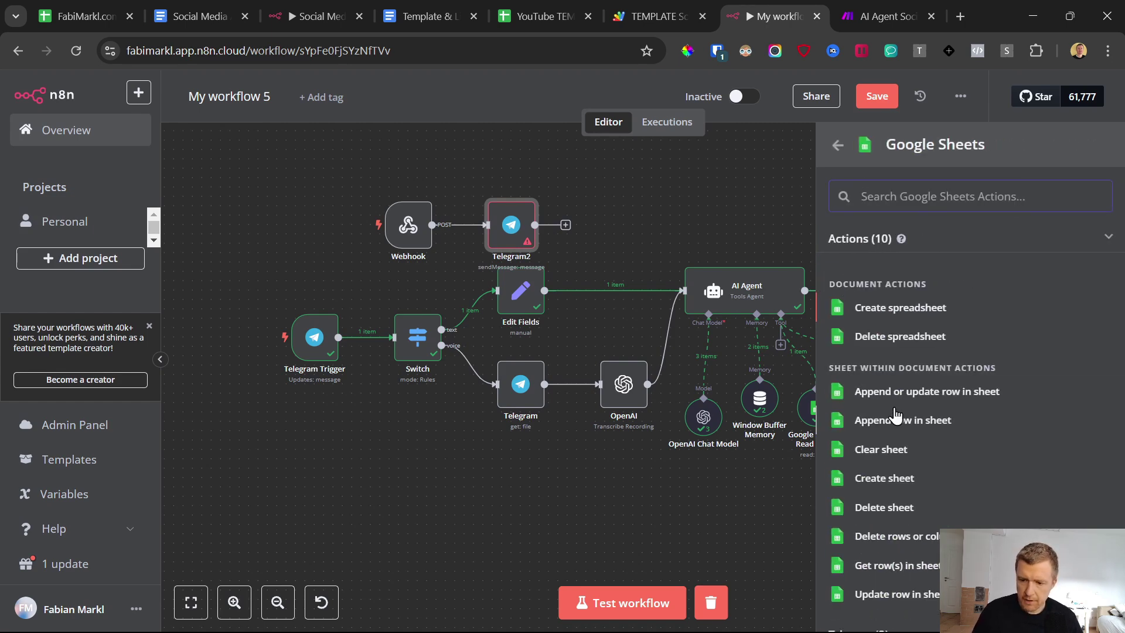
scroll(899, 451, down, 2)
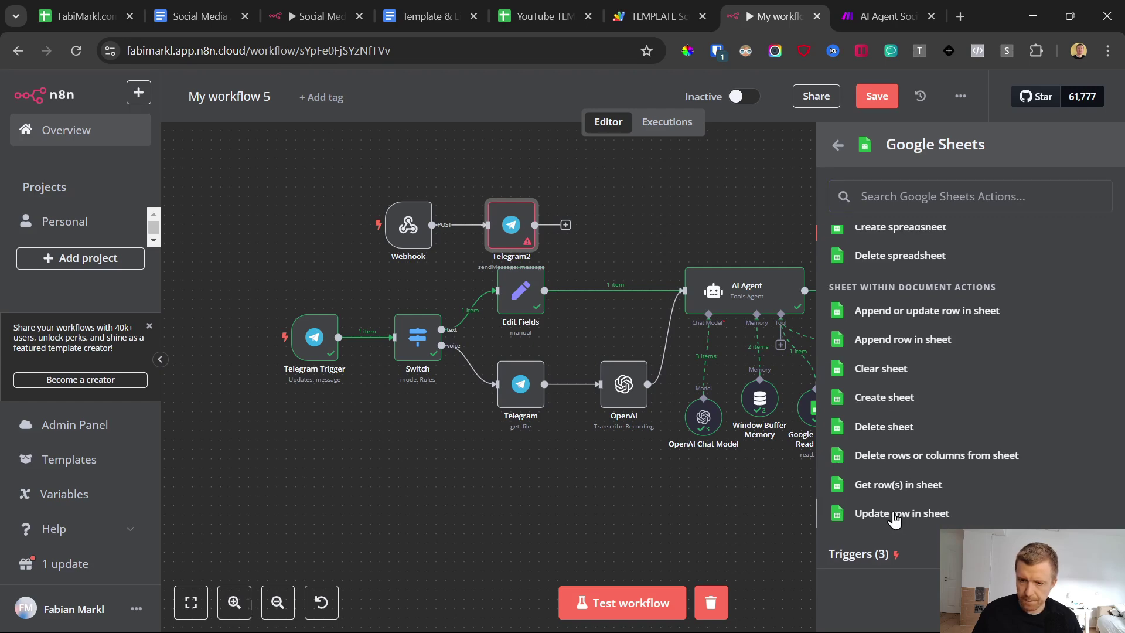
click(893, 515)
click(546, 198)
Step: Point the Google Sheets node at the Settings sheet of YouTube TEMPLATE Scheduler V1 using the account credential
scroll(527, 242, down, 1)
scroll(527, 242, up, 1)
click(527, 240)
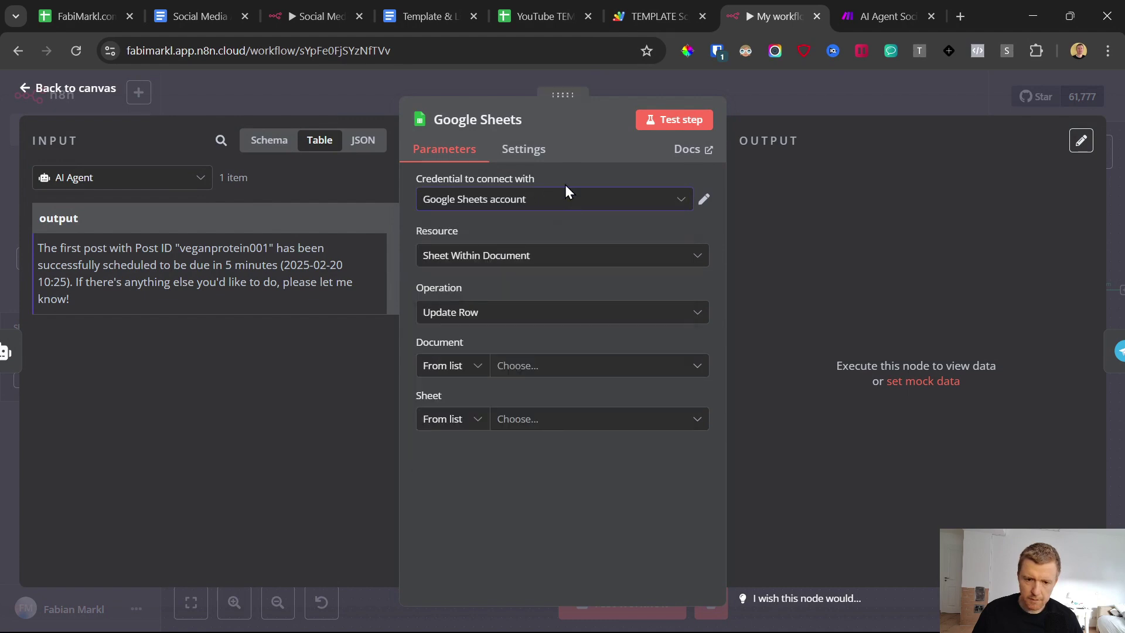
click(528, 365)
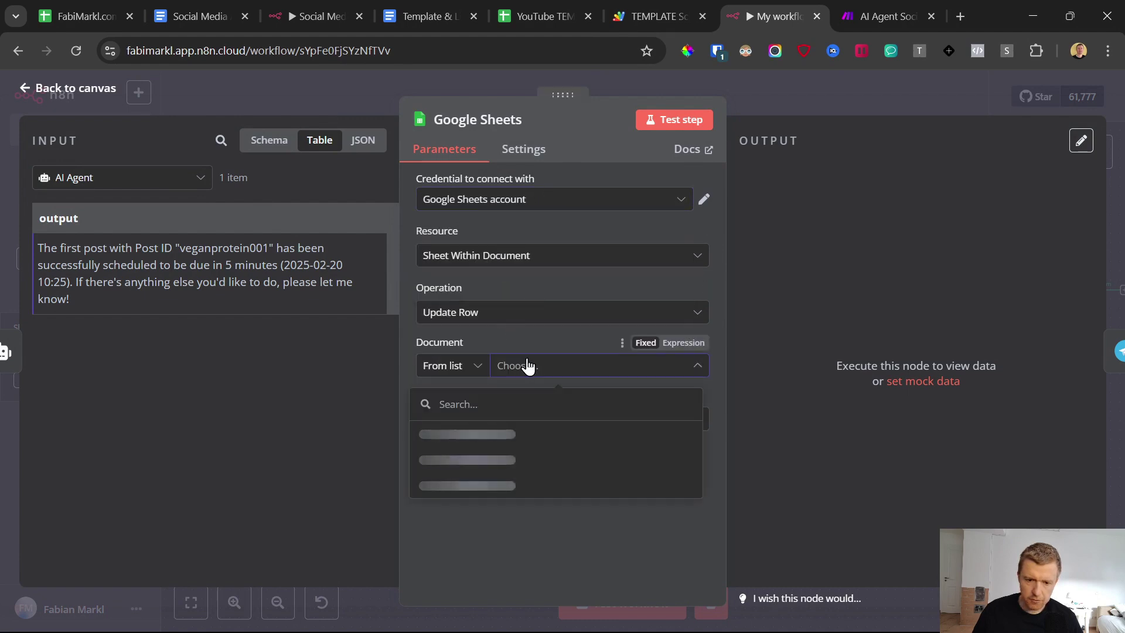
click(527, 433)
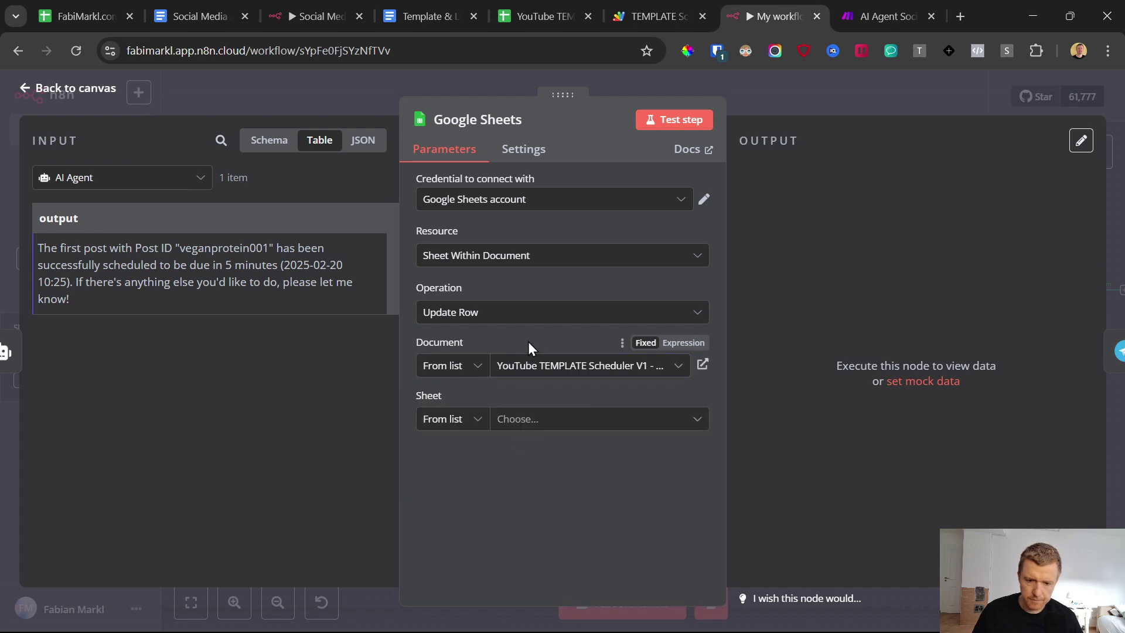
click(529, 419)
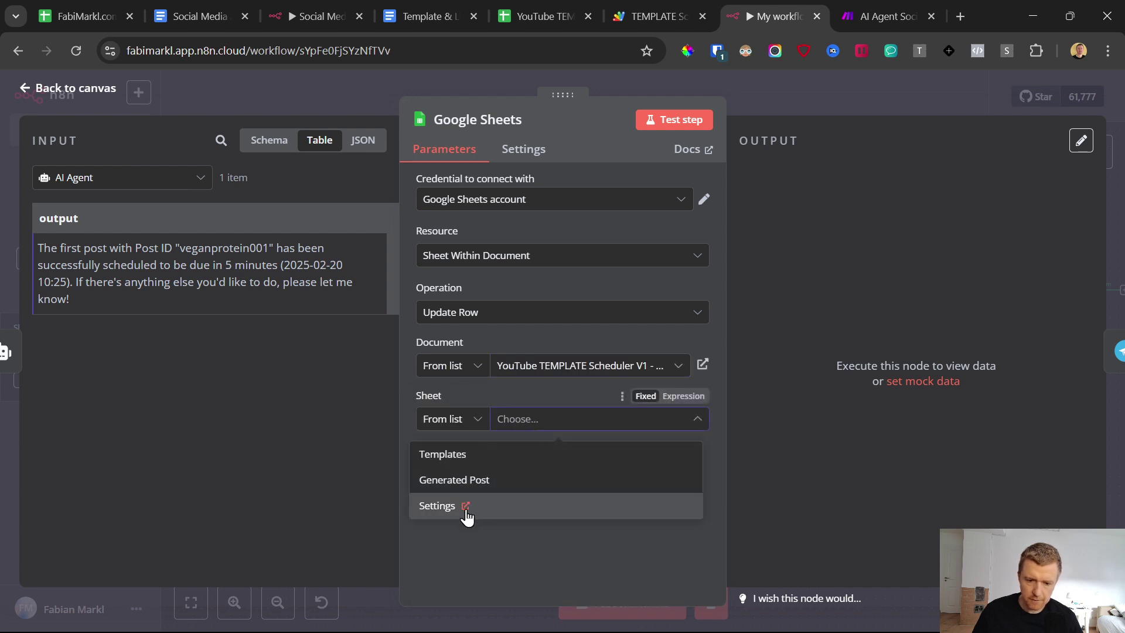
click(466, 506)
click(831, 13)
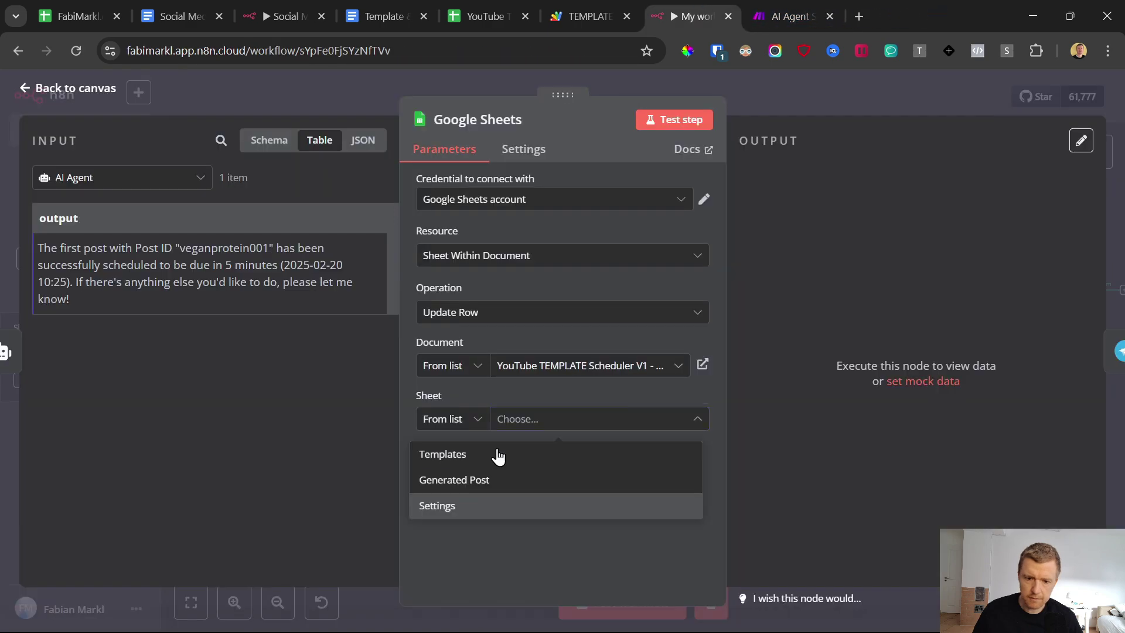
click(457, 505)
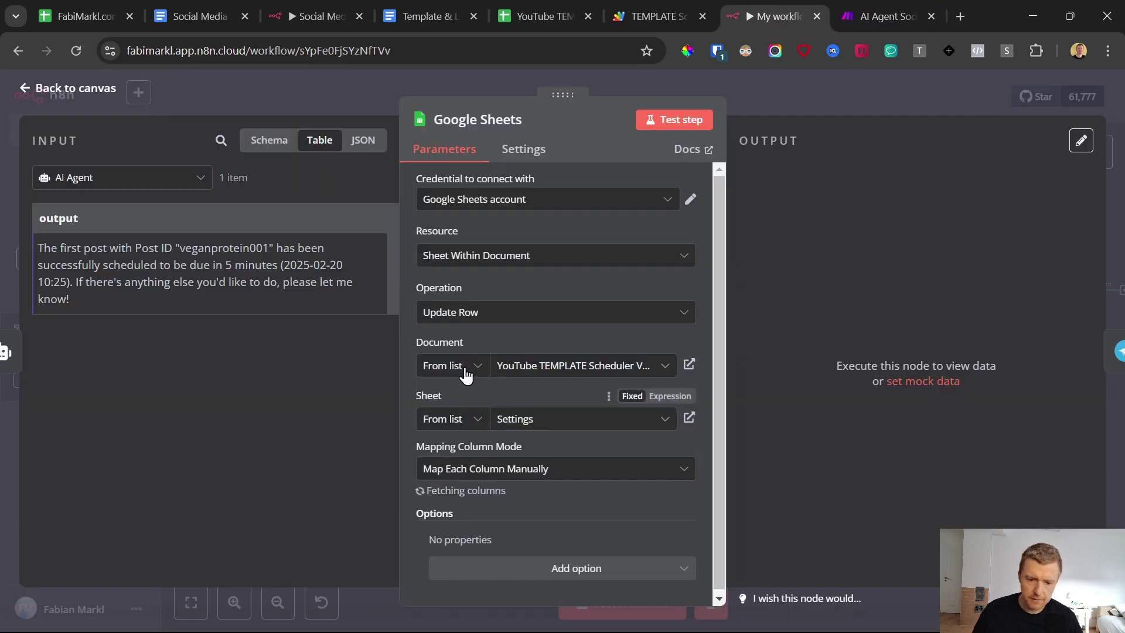
Step: Match rows on row_number with the value 2
scroll(470, 436, down, 2)
click(468, 443)
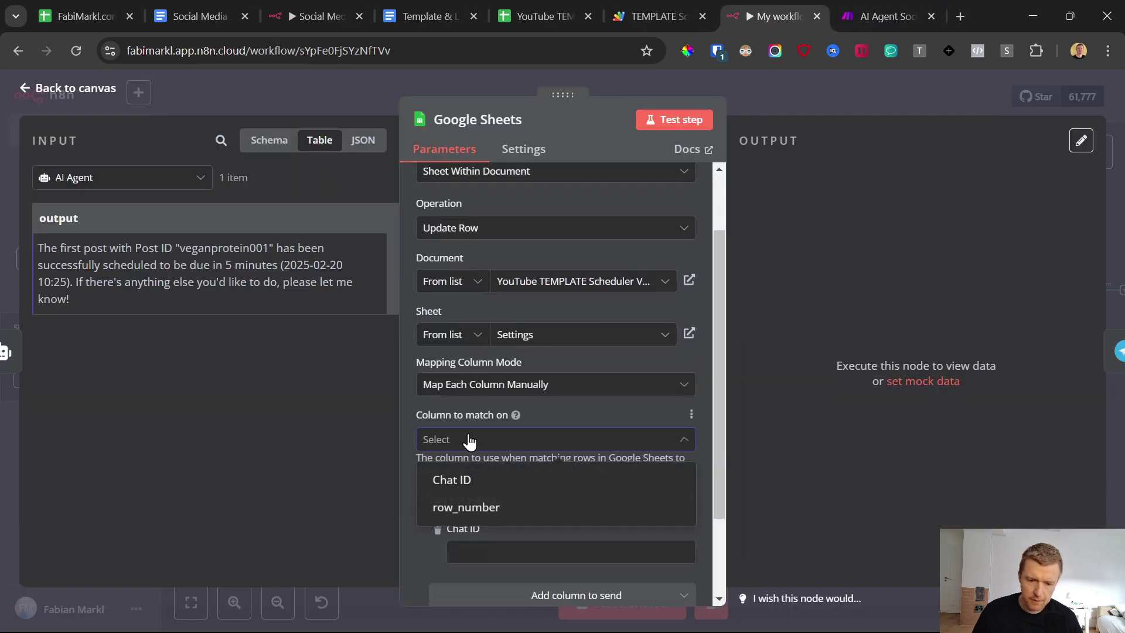
click(472, 507)
scroll(571, 415, down, 4)
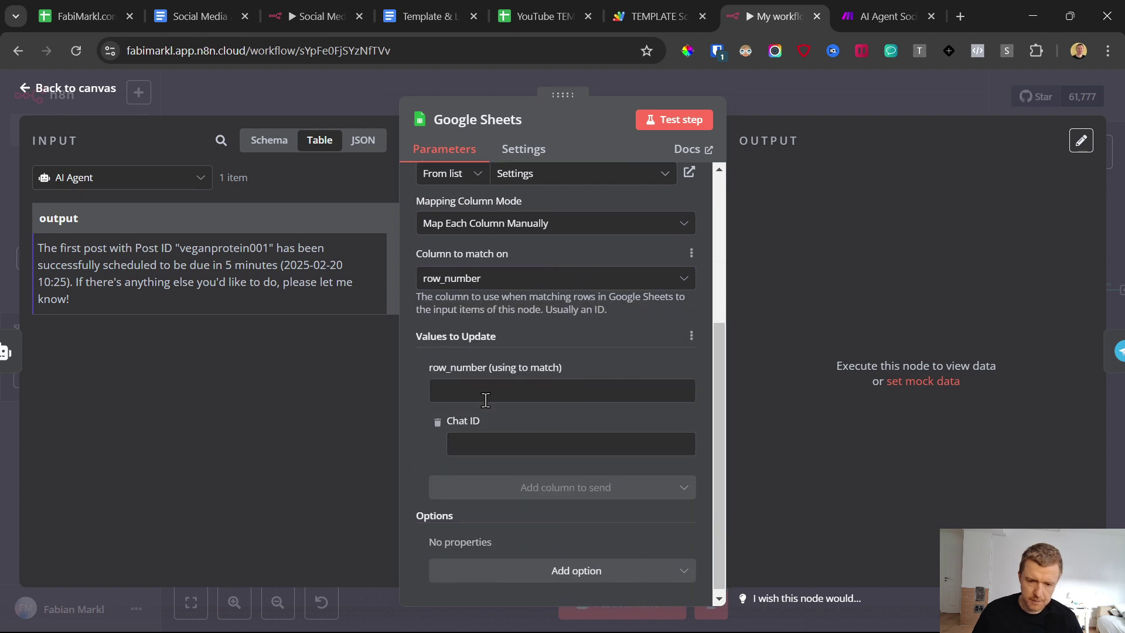
click(479, 390)
text(2)
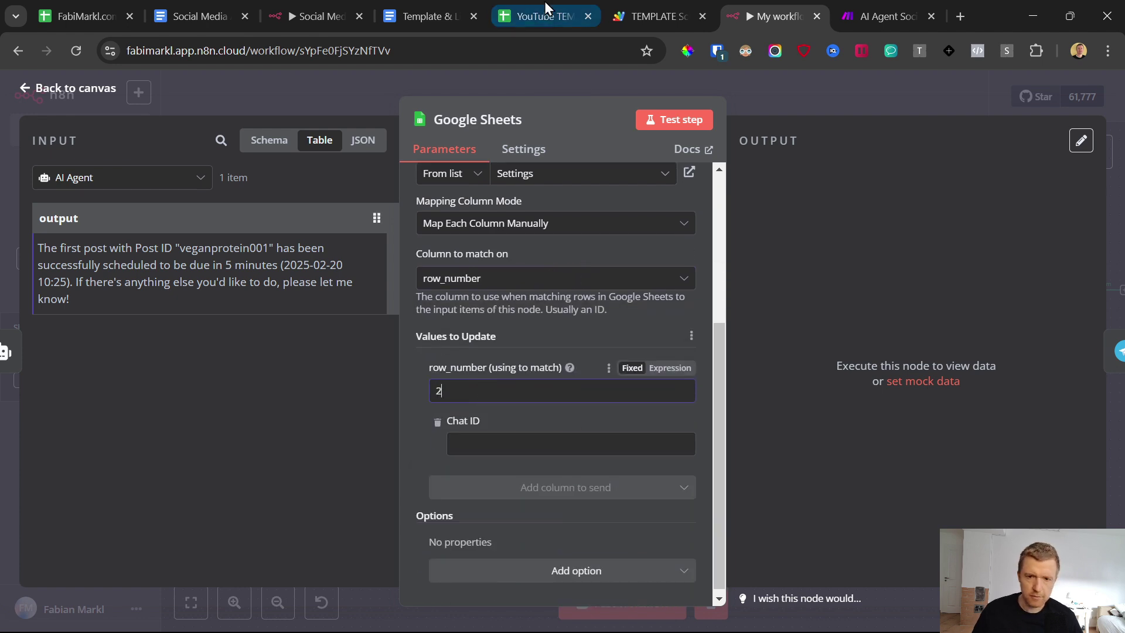
click(542, 16)
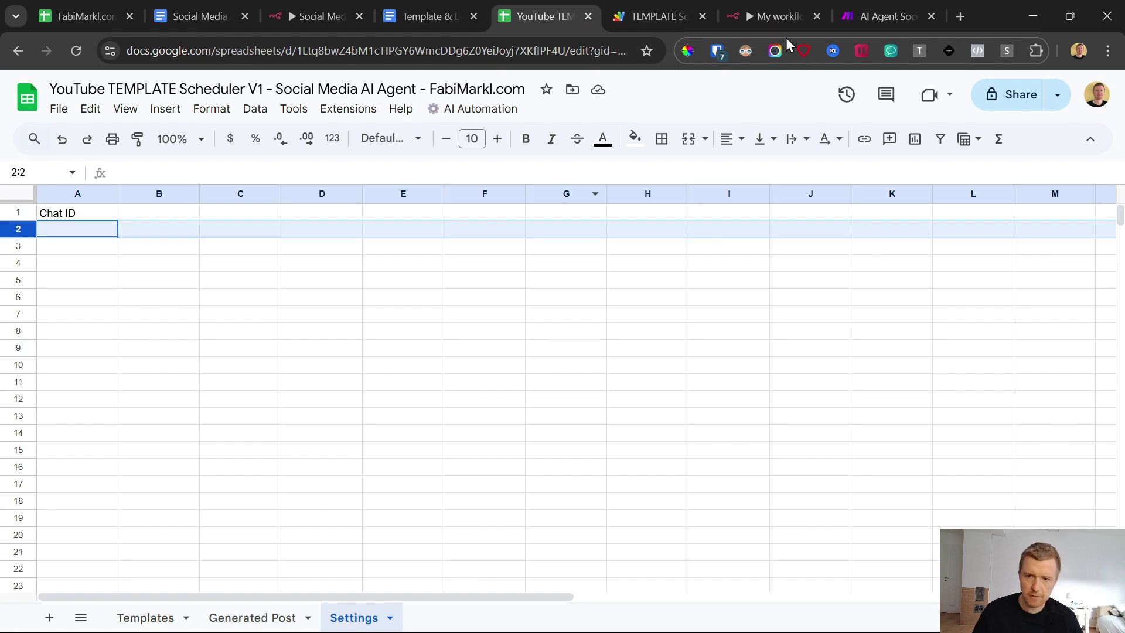
click(883, 1)
click(772, 1)
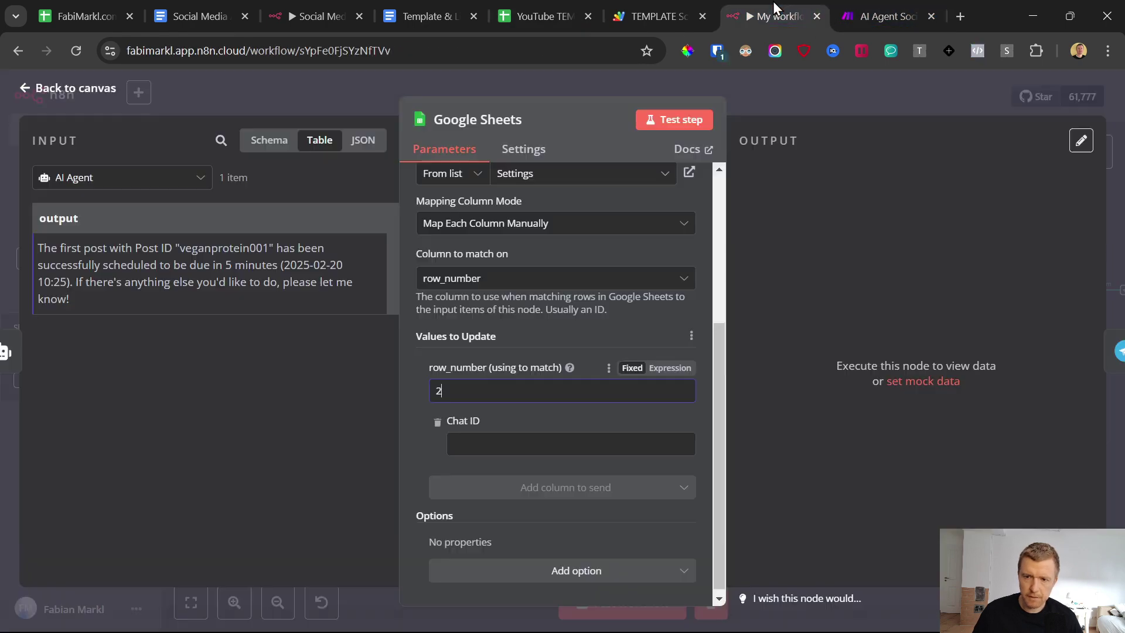
Step: Map the Telegram Trigger's chat id into Chat ID and copy the Webhook's test URL
click(483, 446)
click(94, 178)
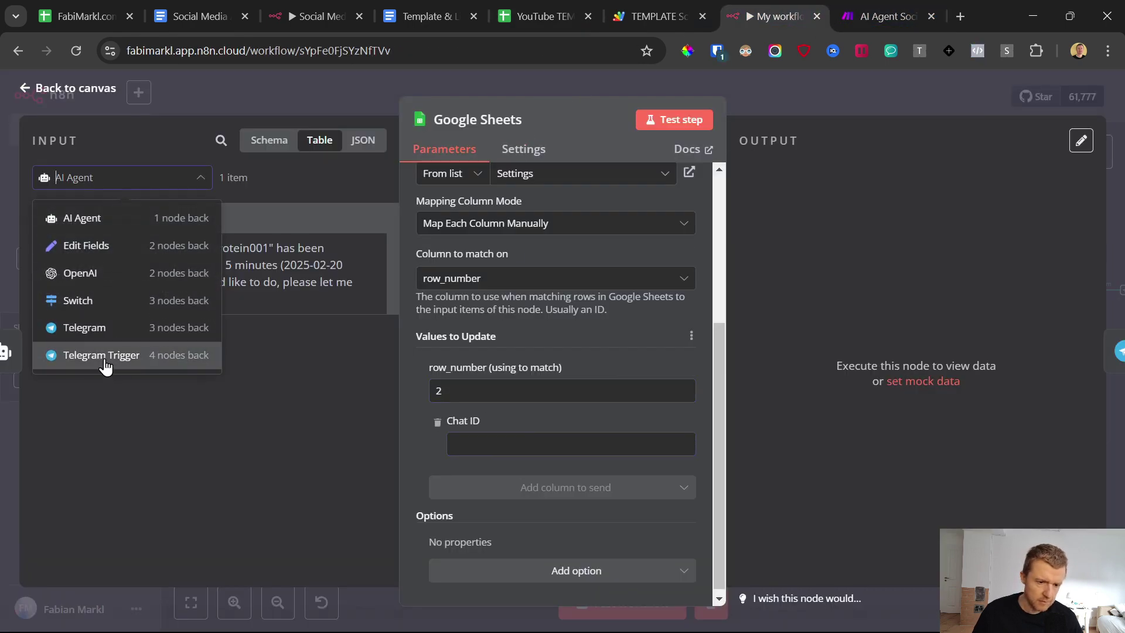
click(105, 358)
drag(140, 390, 490, 448)
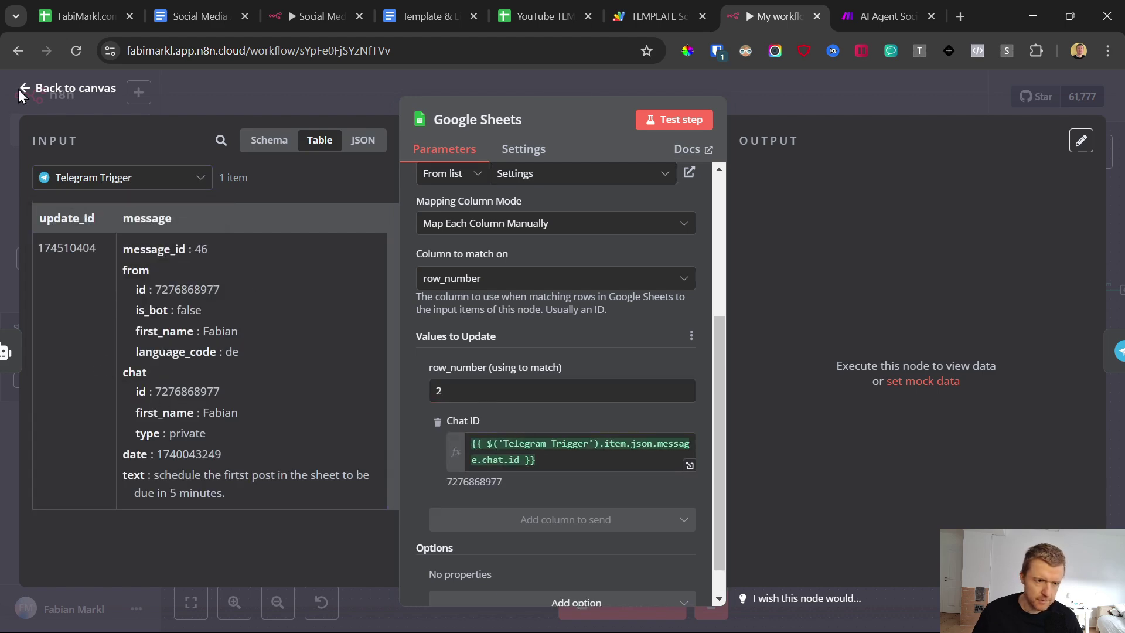
click(25, 89)
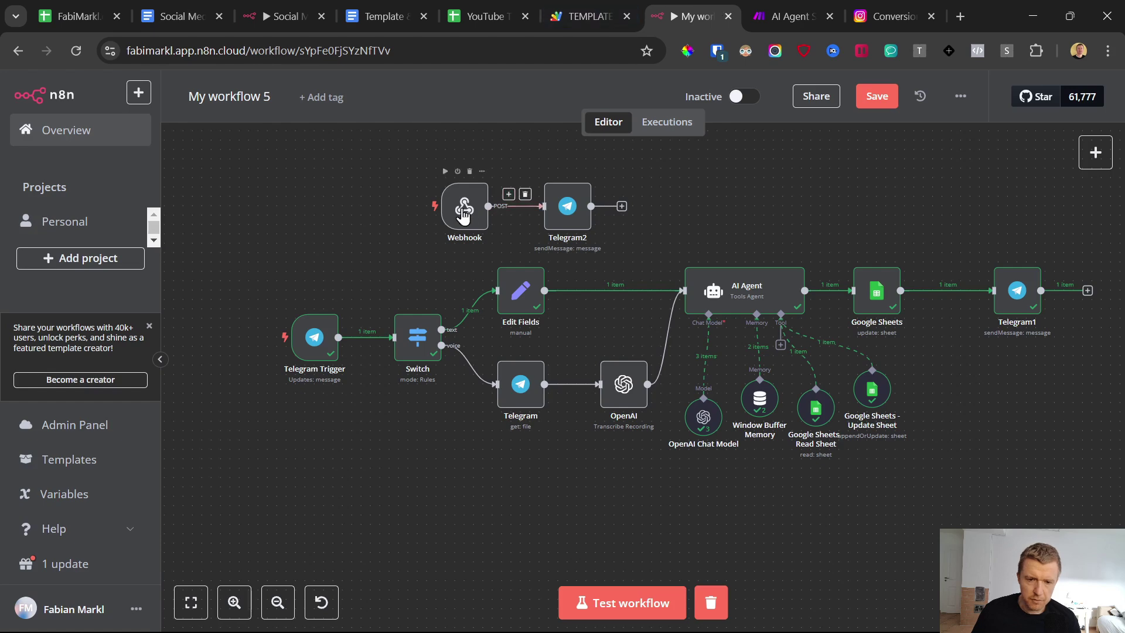
double_click(467, 209)
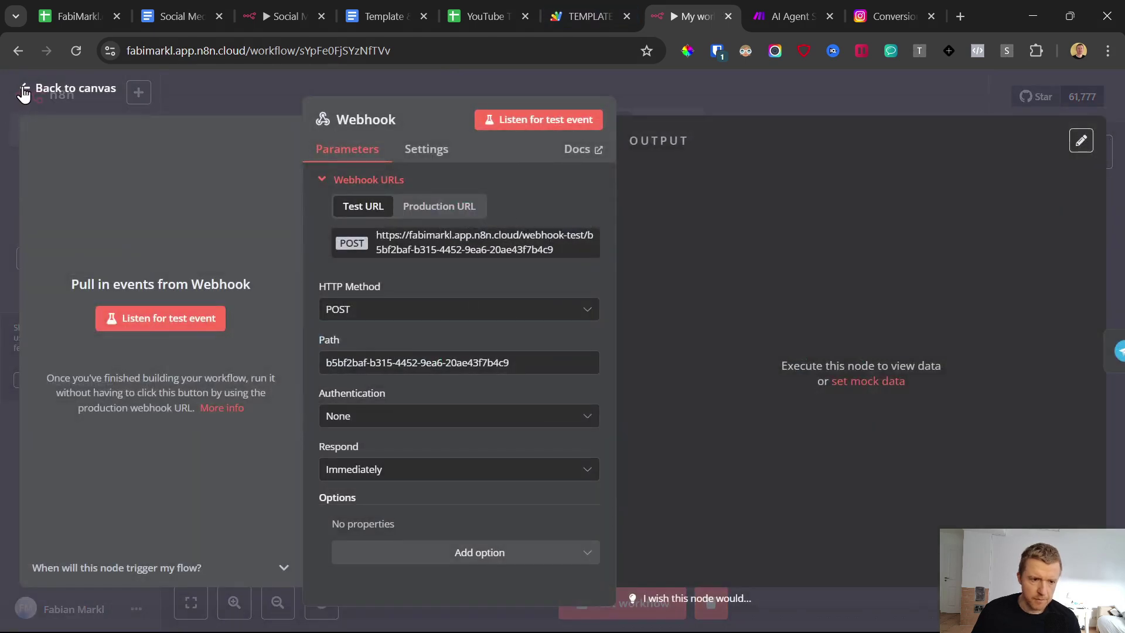
click(412, 252)
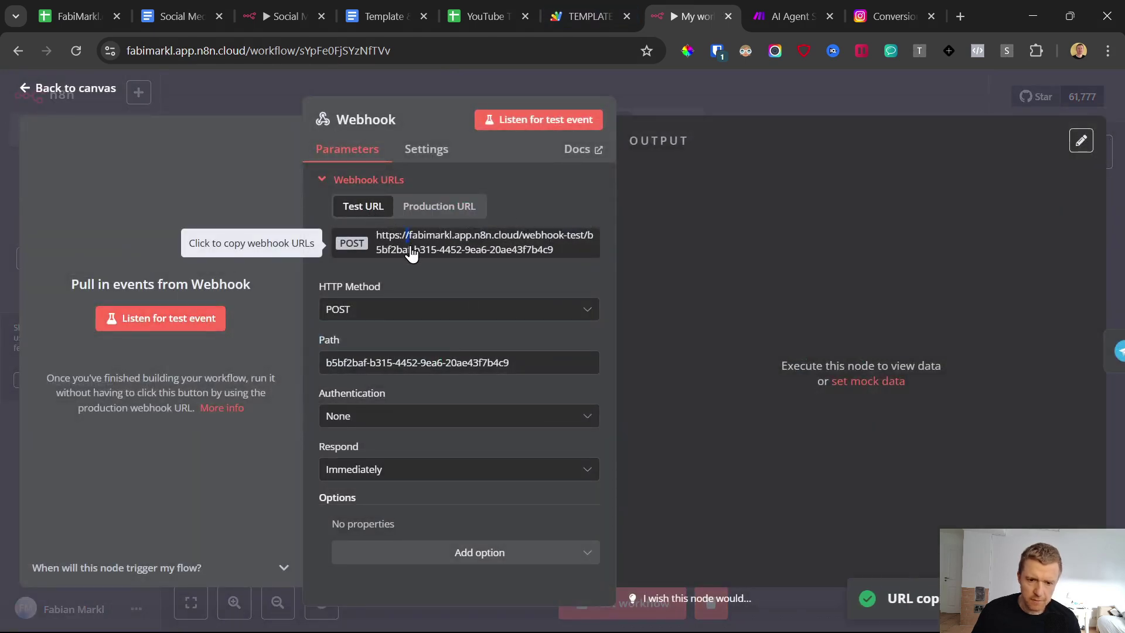
Step: Set the Instagram branch's HTTP request URL to the n8n webhook test URL
click(786, 12)
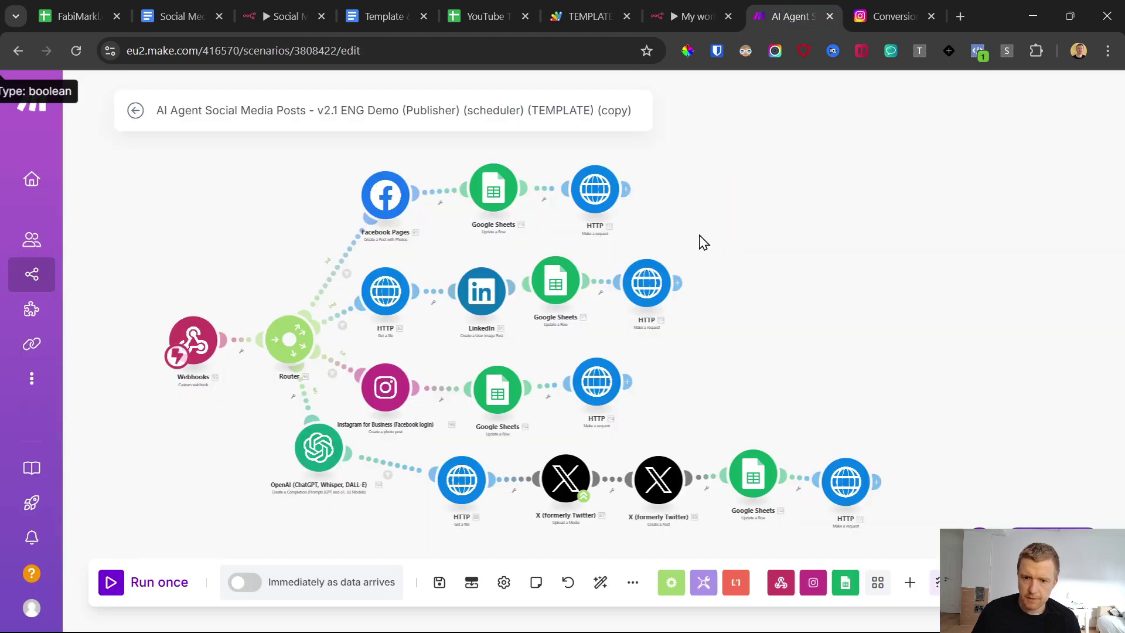
click(638, 286)
click(421, 359)
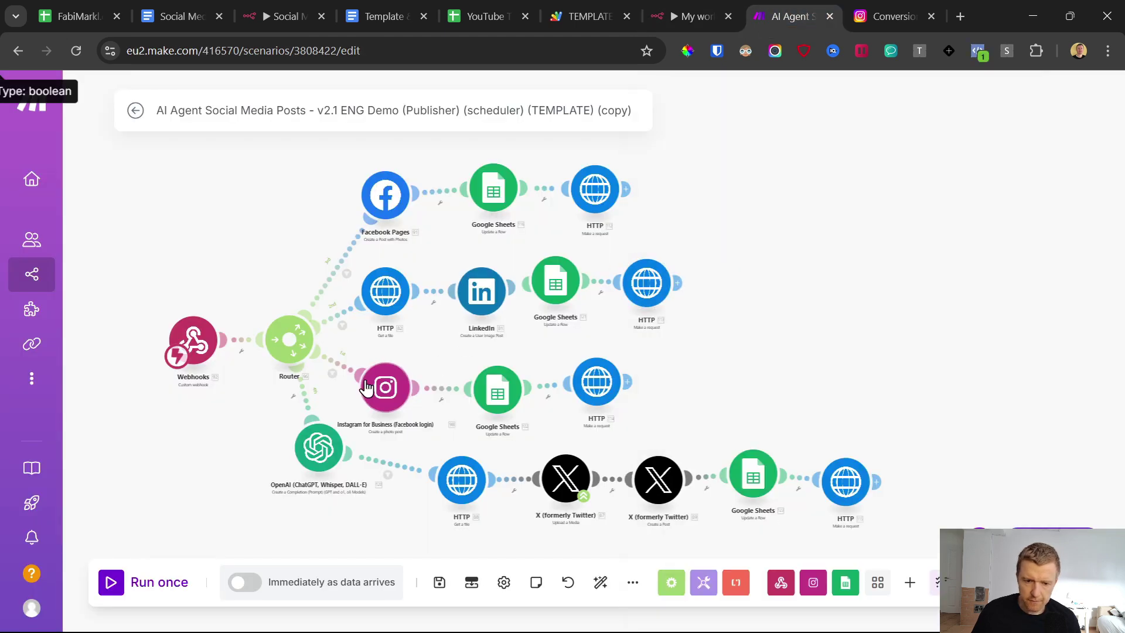
click(601, 390)
double_click(735, 223)
triple_click(735, 223)
click(783, 197)
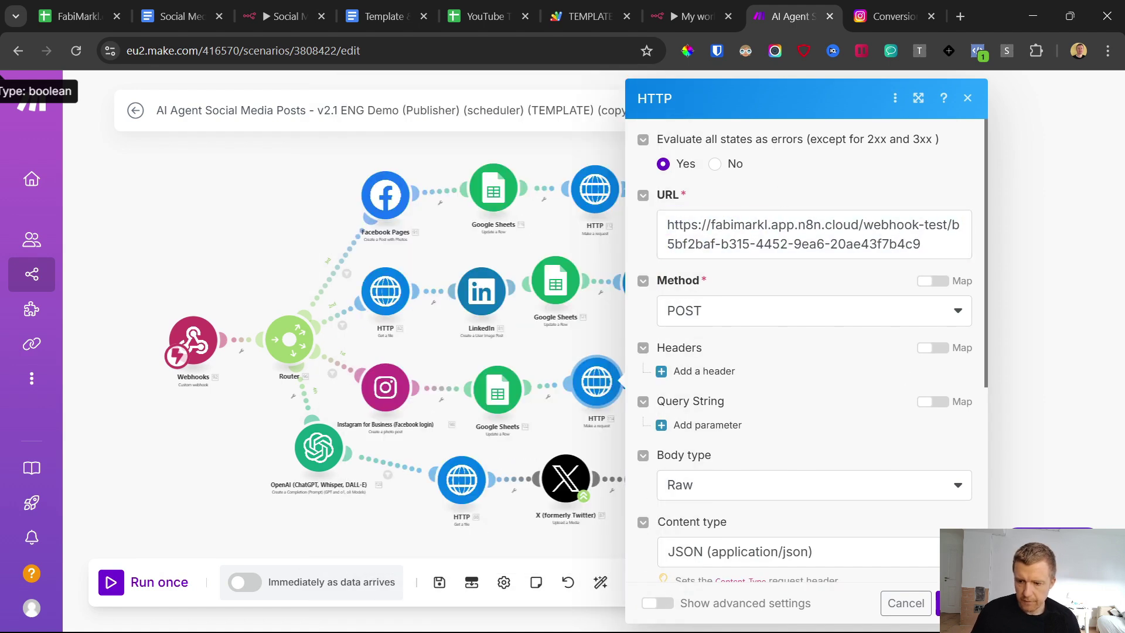
click(907, 603)
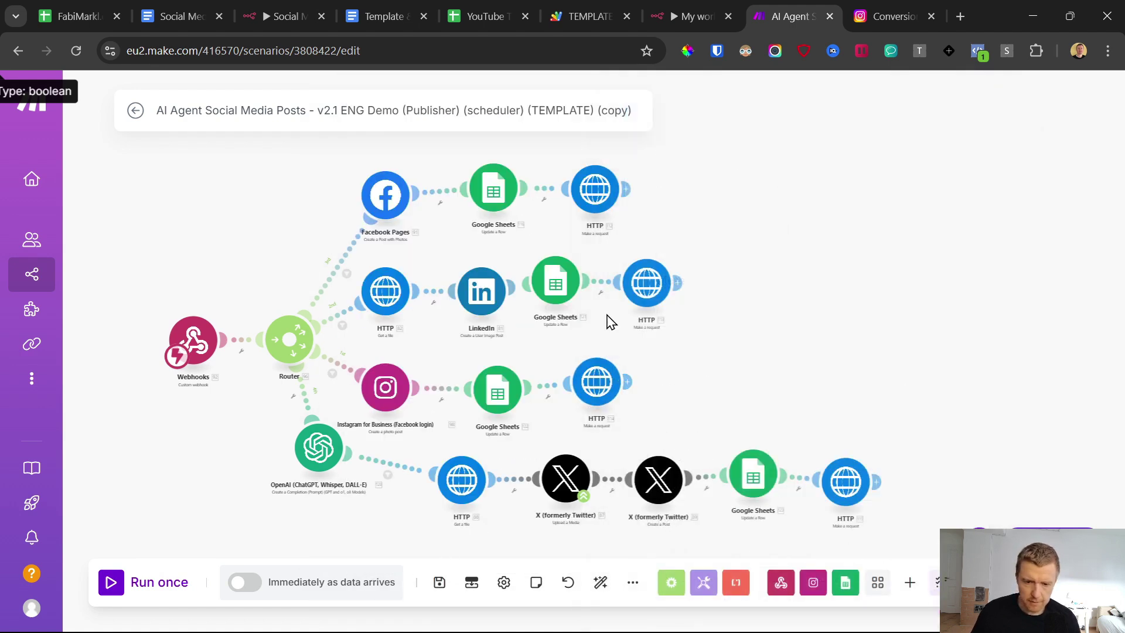
click(596, 382)
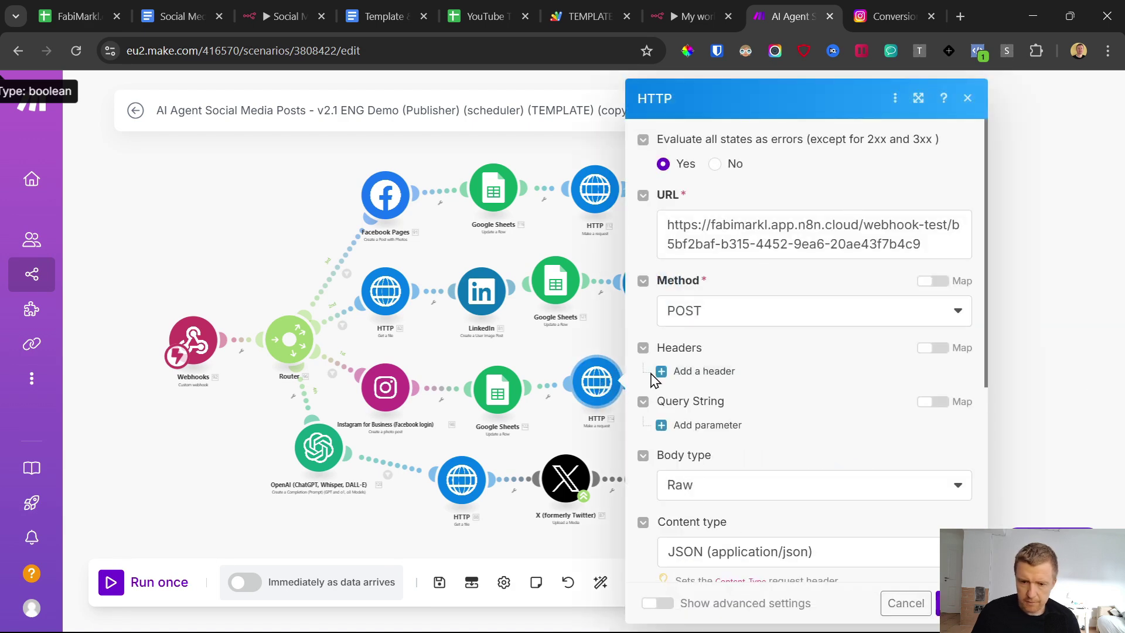
click(1029, 307)
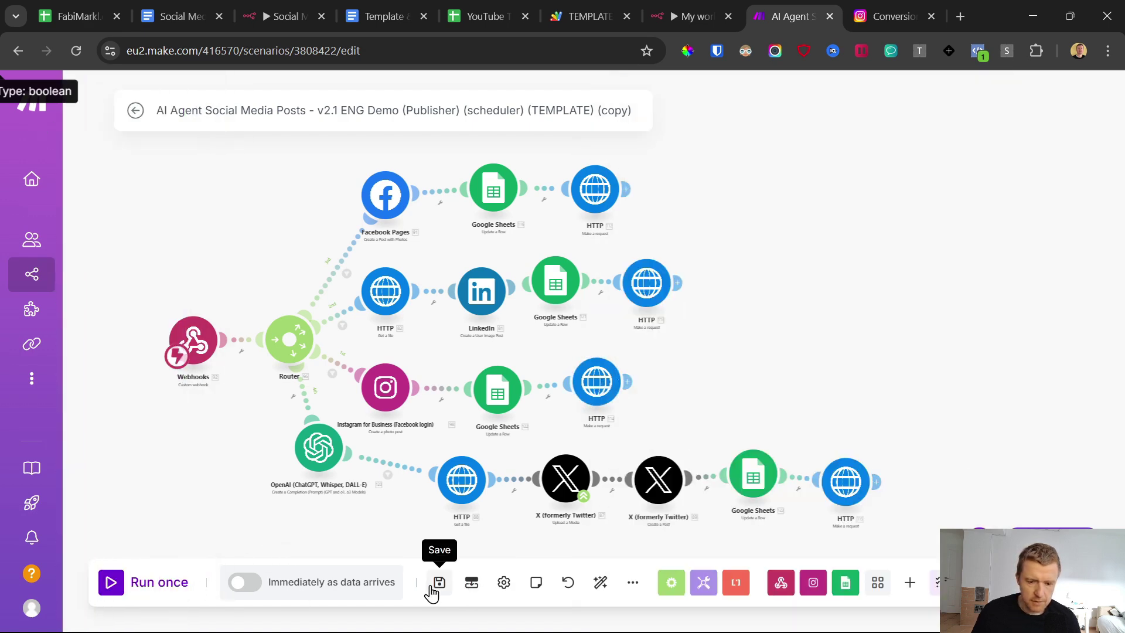
Step: Save the Make.com scenario and run it once so it waits for data
click(439, 582)
click(112, 582)
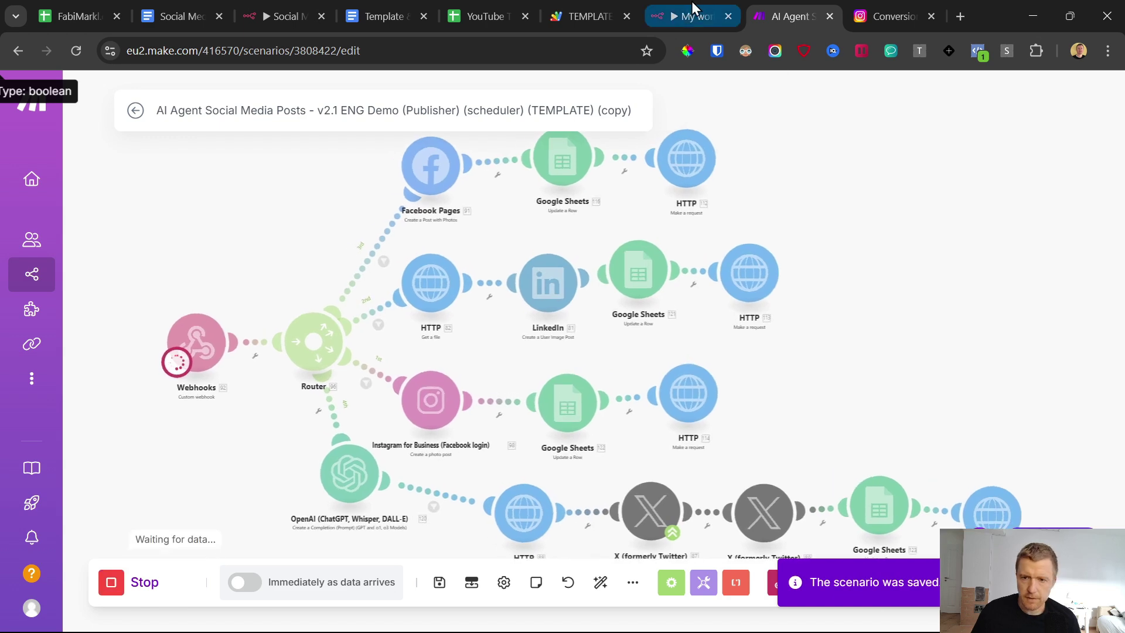
click(676, 16)
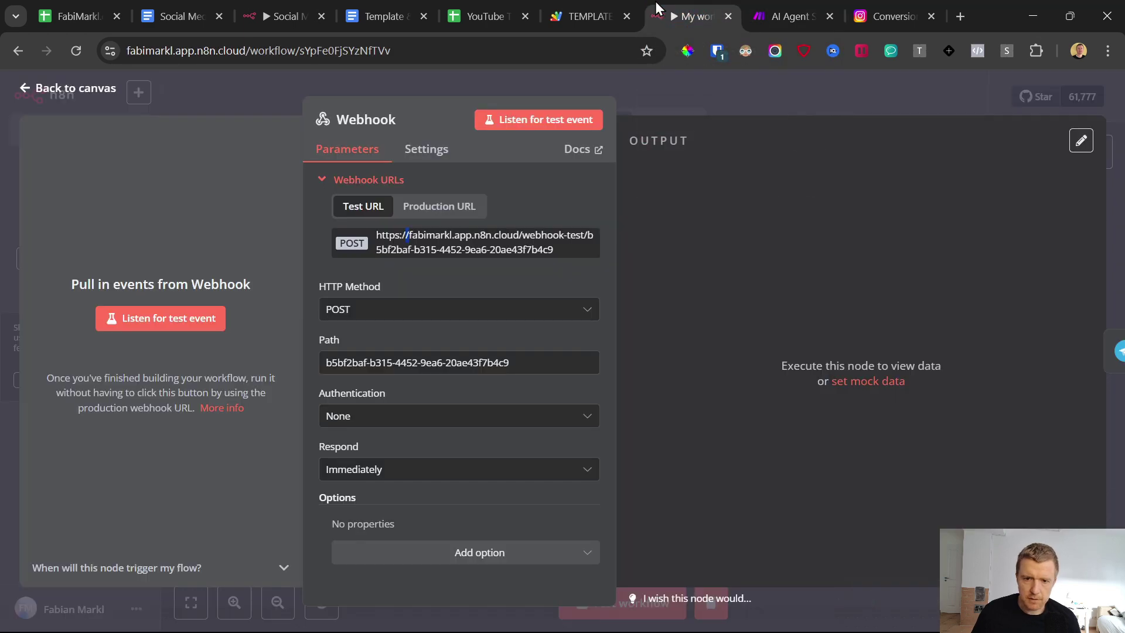
Step: Send 'schedule the next post due in 3 minute' to the Telegram bot and test-run the workflow
click(25, 92)
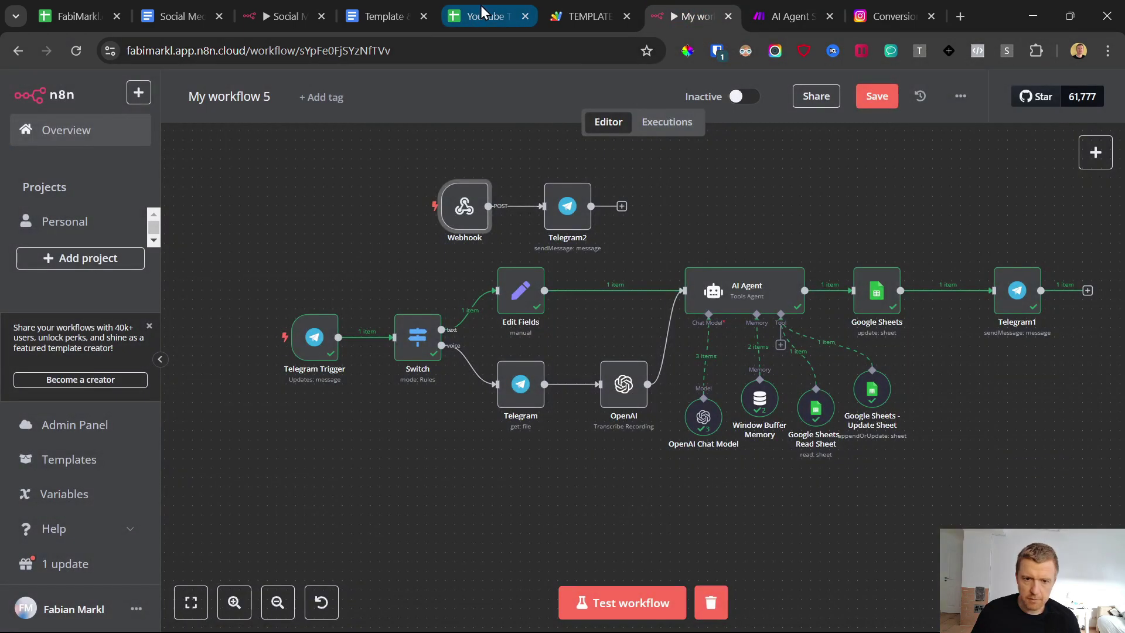
click(649, 622)
text(schedule the next post due in)
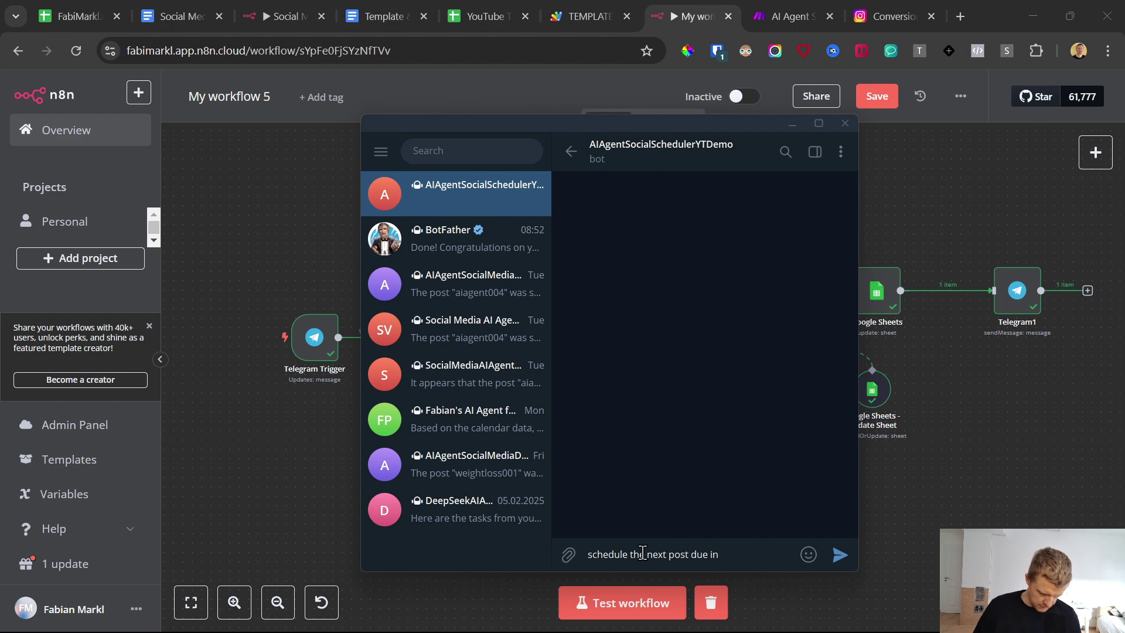
text( 3 minute)
key(Return)
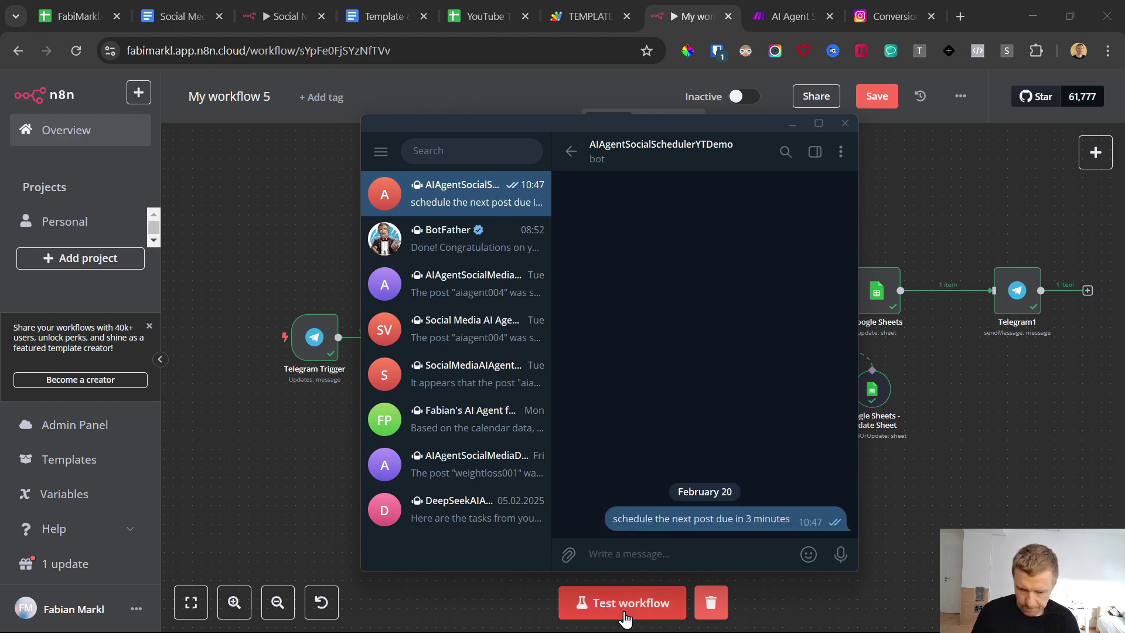
click(623, 605)
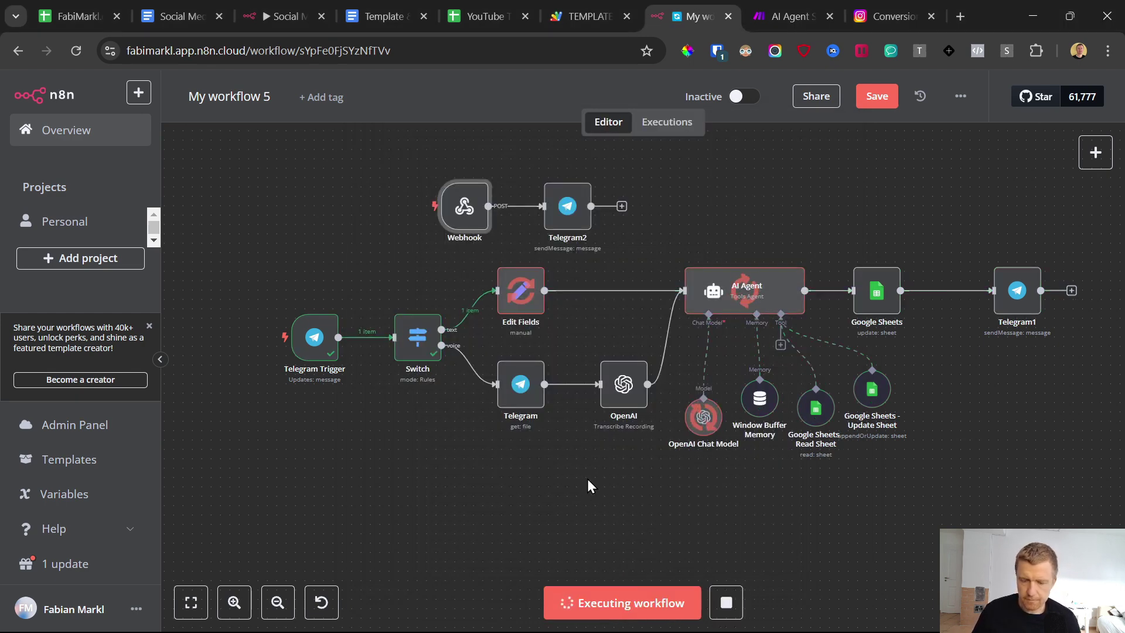
click(490, 9)
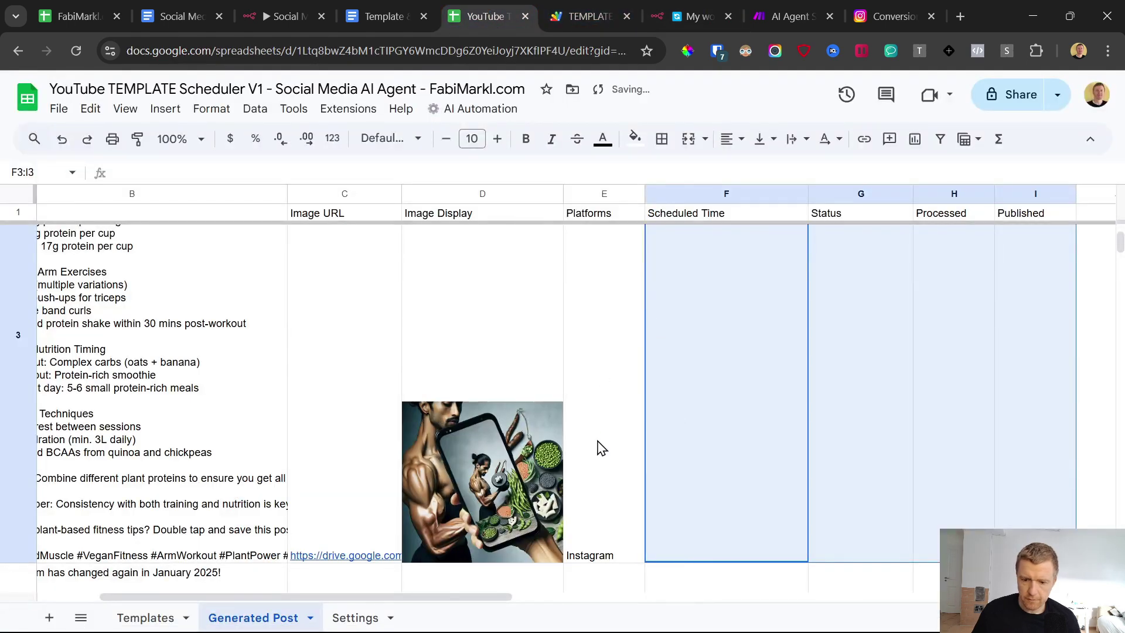
Step: Review the newly scheduled rows 3 and 4 and the bot's Telegram reply
scroll(645, 463, down, 1)
click(725, 468)
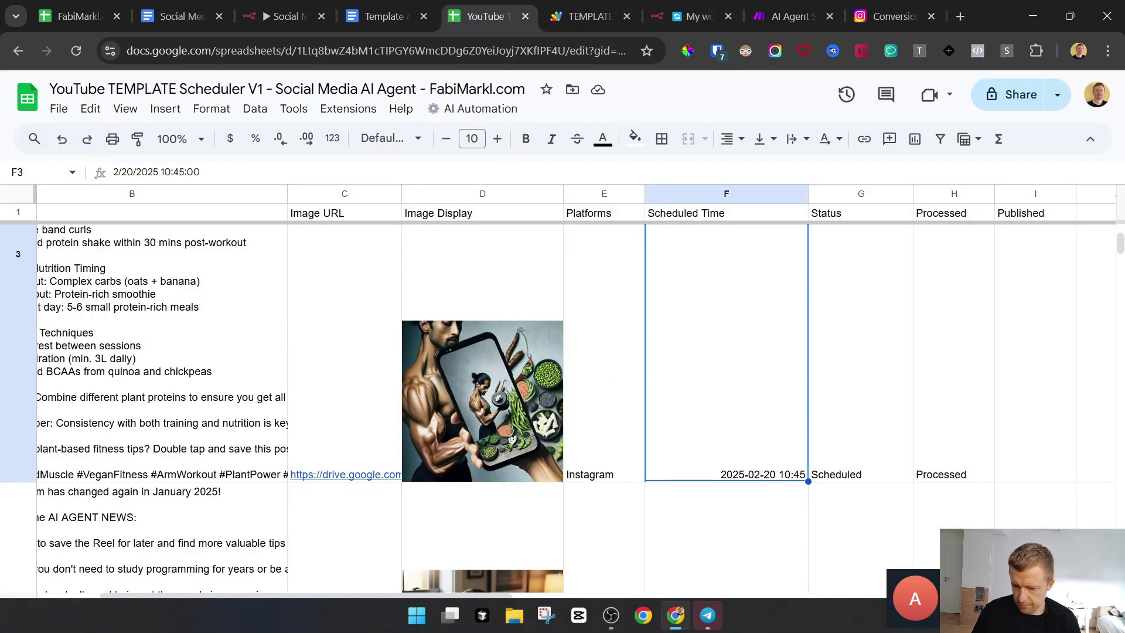
click(708, 615)
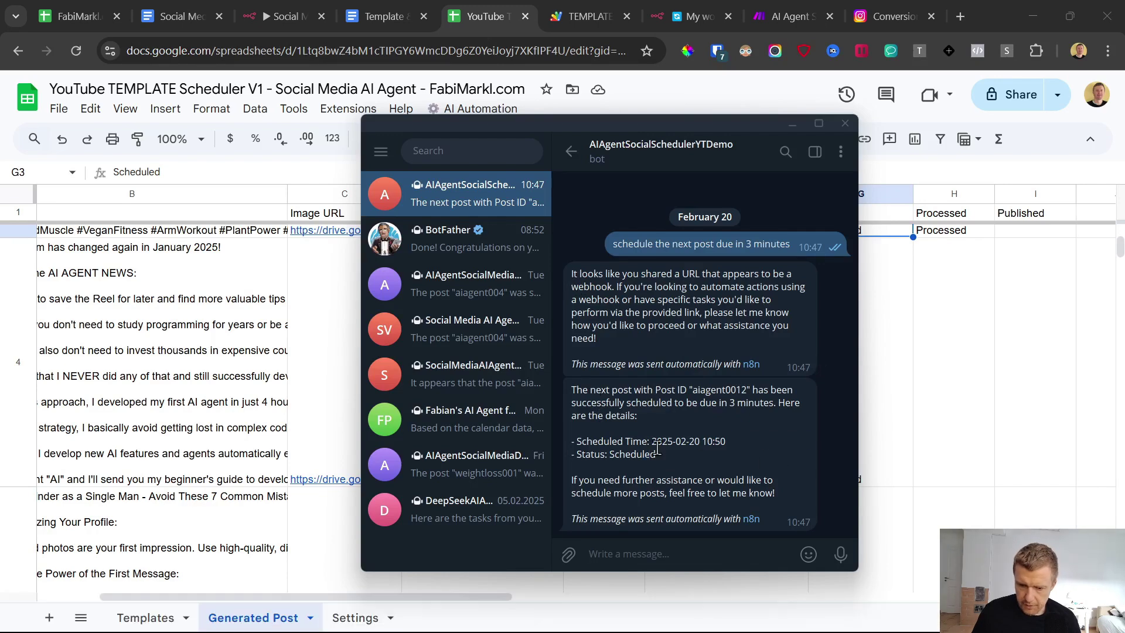
click(929, 440)
click(929, 441)
click(735, 439)
click(149, 390)
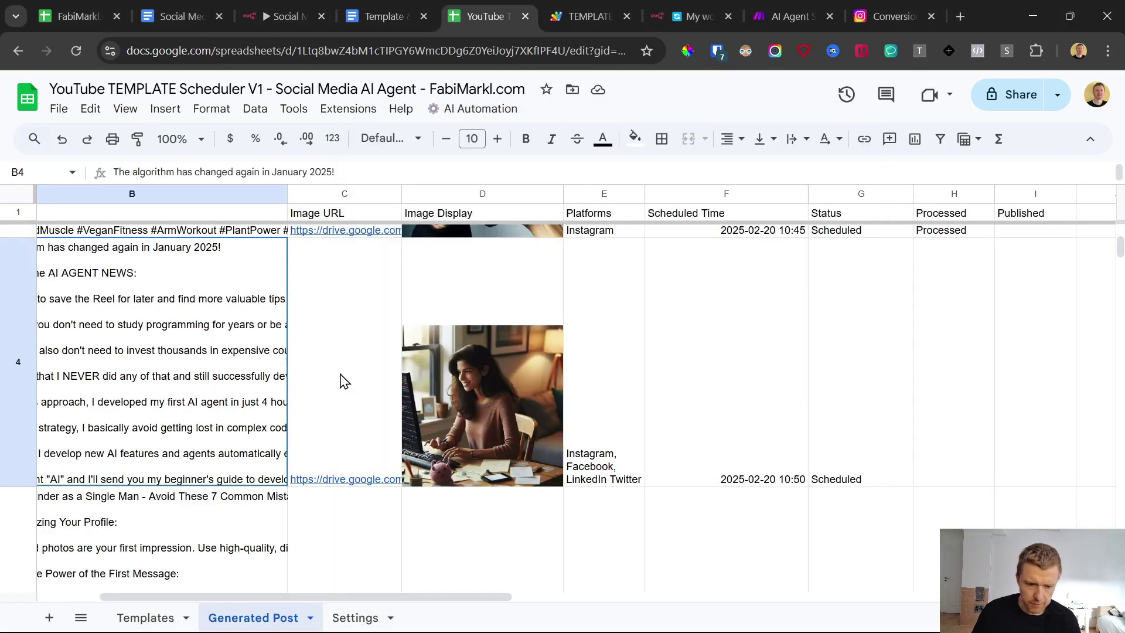
drag(150, 390, 854, 385)
Step: Trim cell E4's Platforms to Instagram only, deleting ', Facebook, LinkedIn Twitter'
double_click(602, 415)
drag(613, 245, 743, 246)
key(BackSpace)
click(696, 402)
click(605, 386)
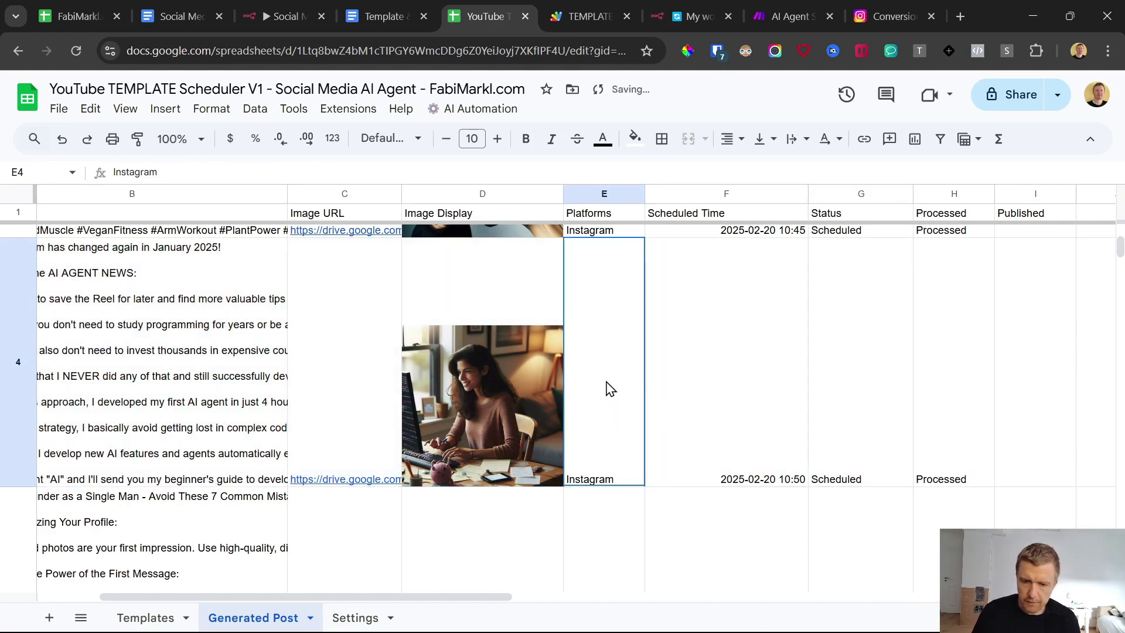
click(769, 2)
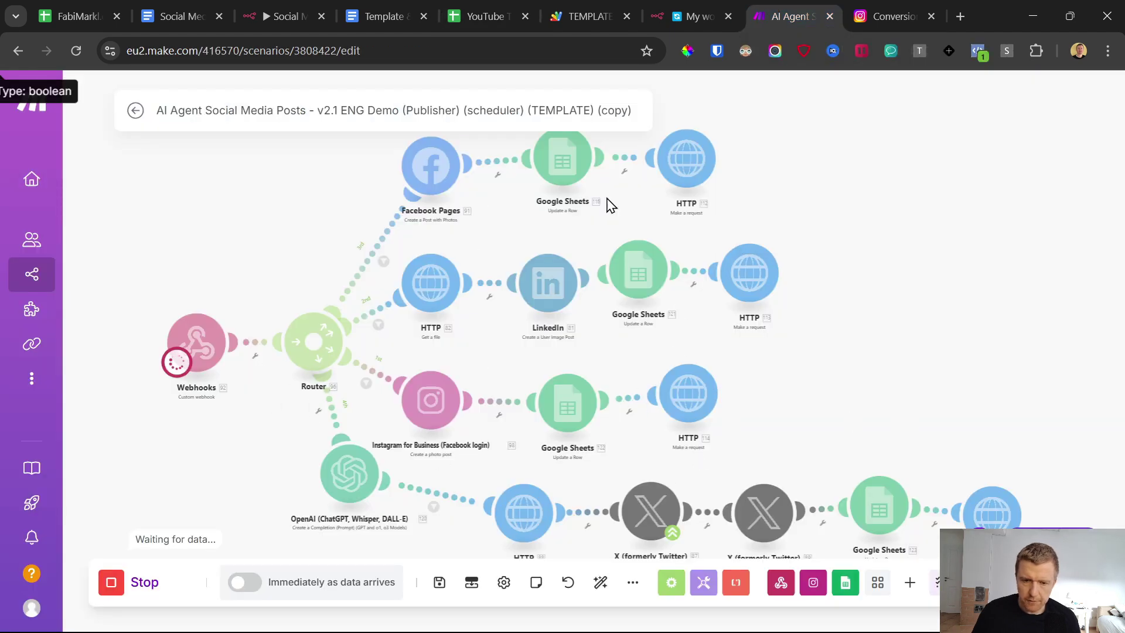
Step: Set n8n's Webhook node listening for a test event, then return to the waiting Make.com scenario
click(684, 3)
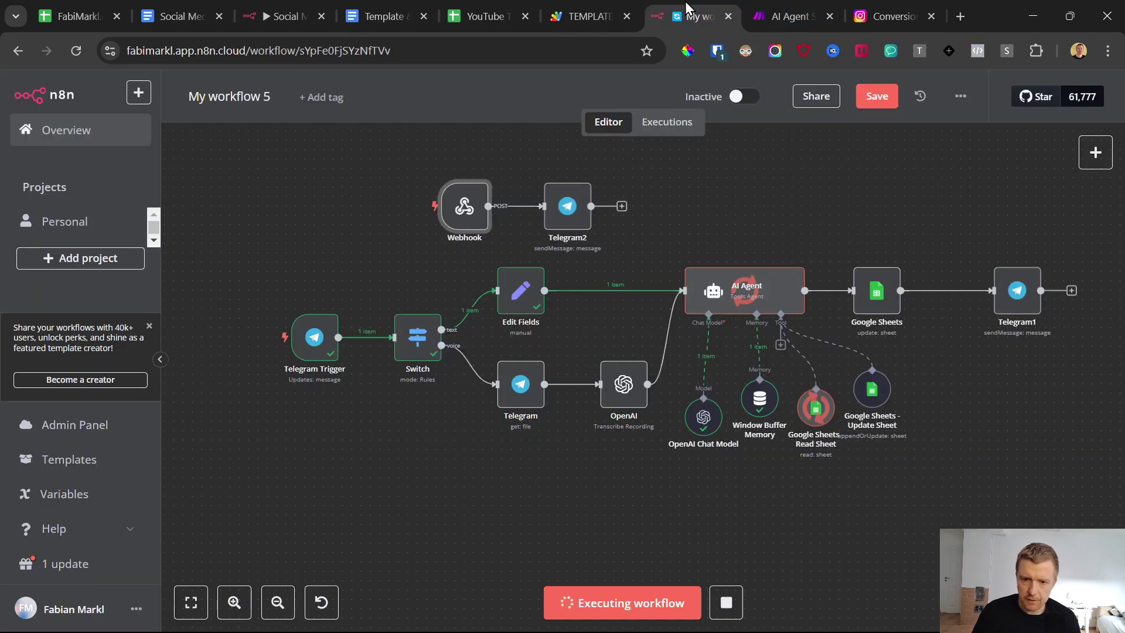
double_click(464, 207)
click(184, 321)
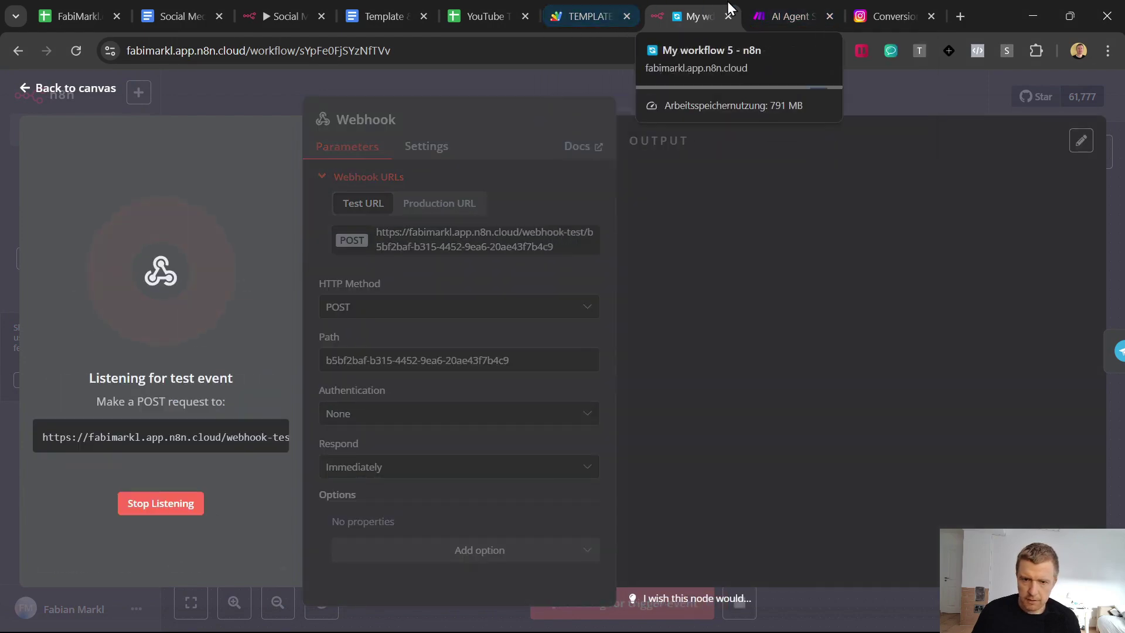
click(771, 11)
mouse_move(757, 626)
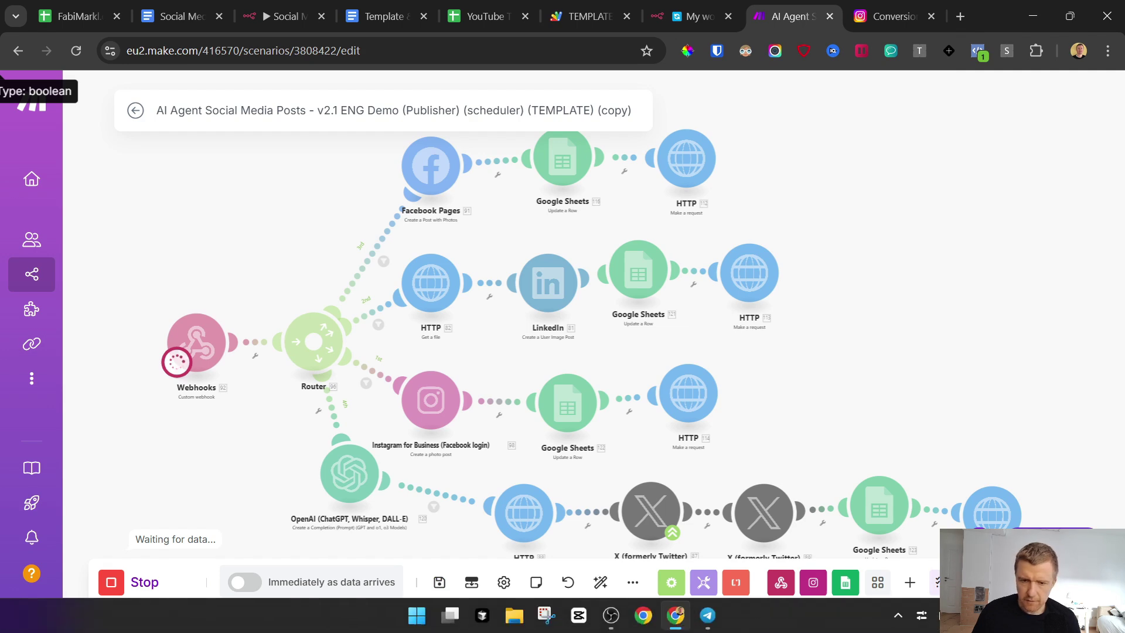
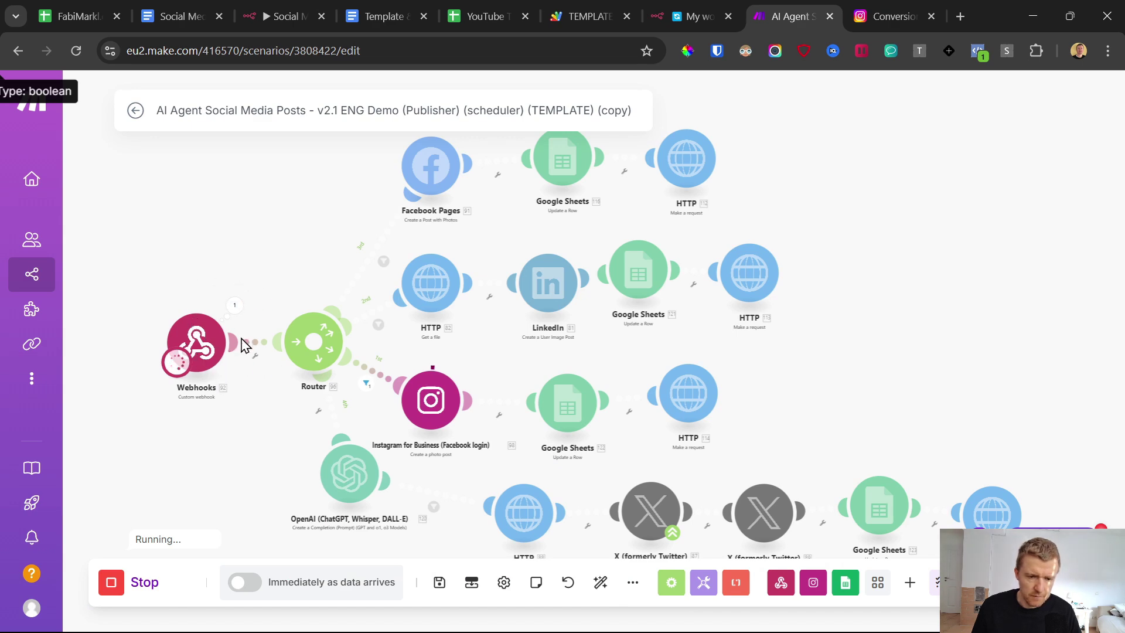
Step: Check row 4's published platform in the sheet, then view the post data n8n's webhook received
click(586, 16)
click(791, 17)
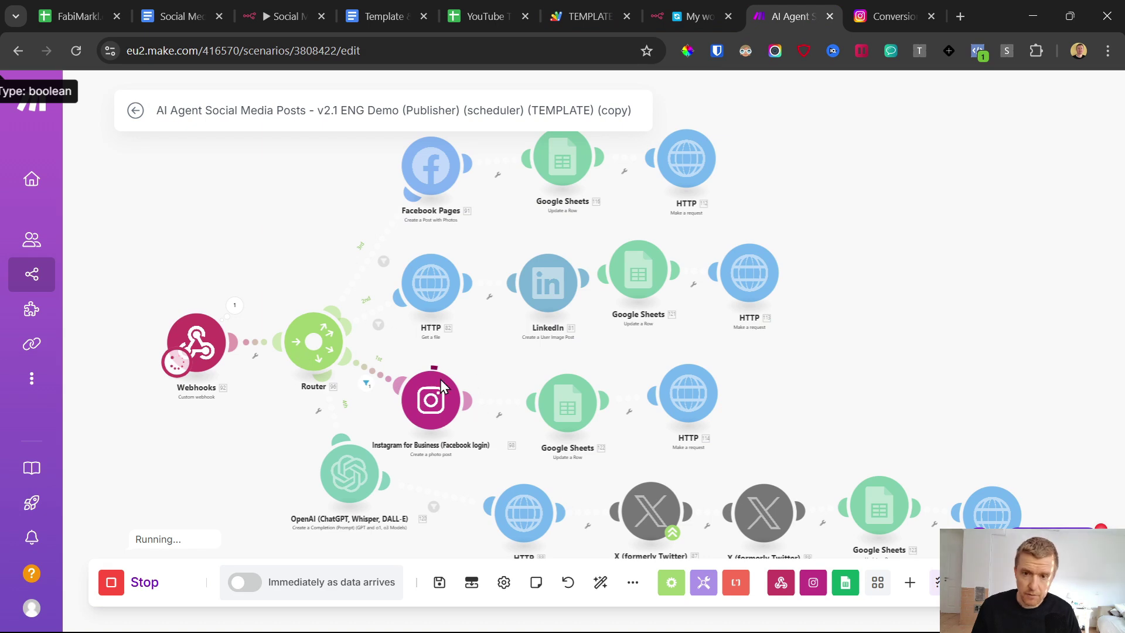
click(486, 16)
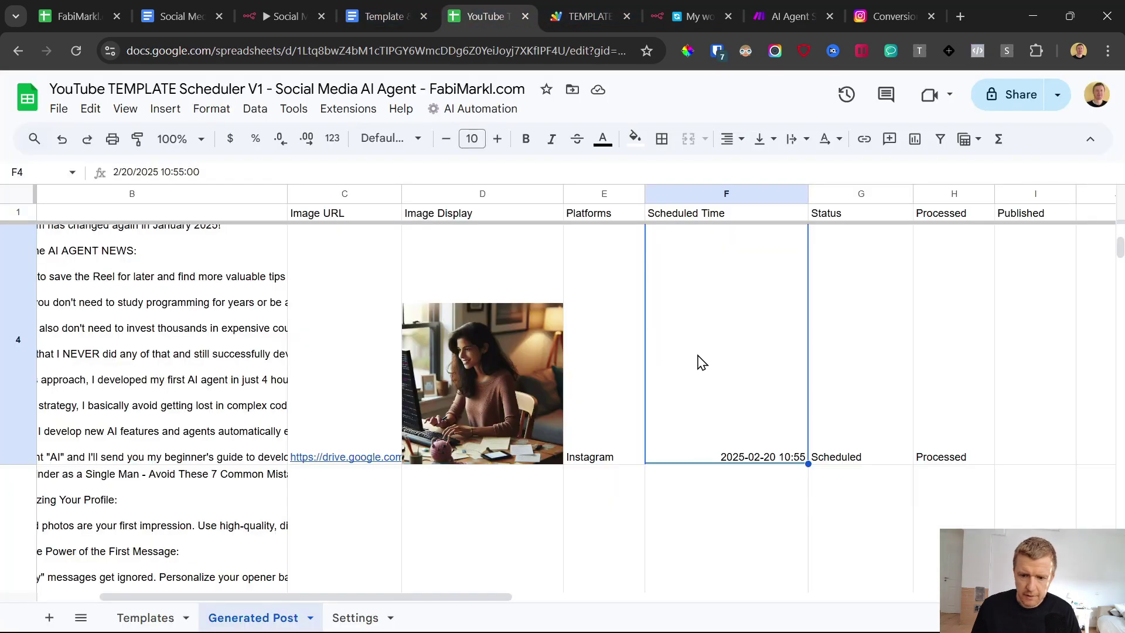
click(641, 420)
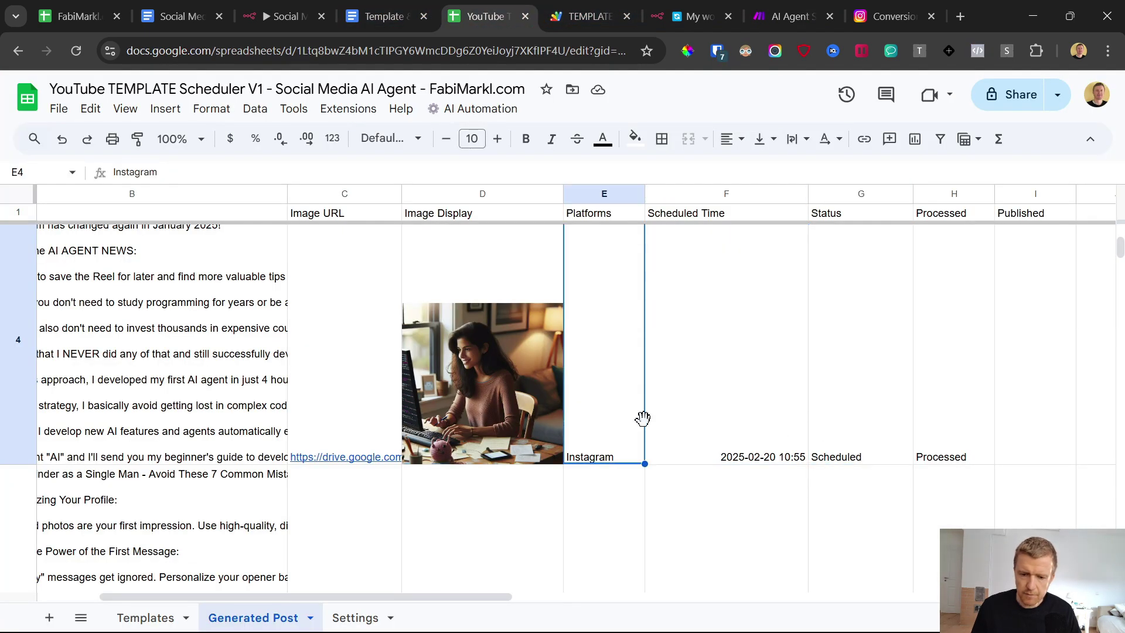
click(798, 6)
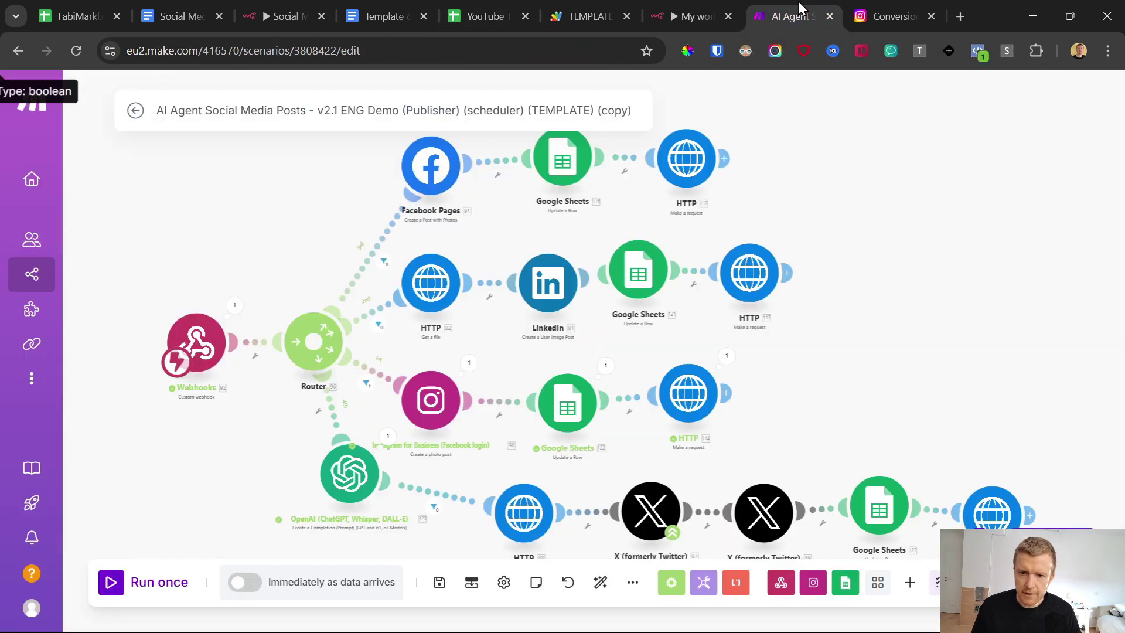
click(702, 2)
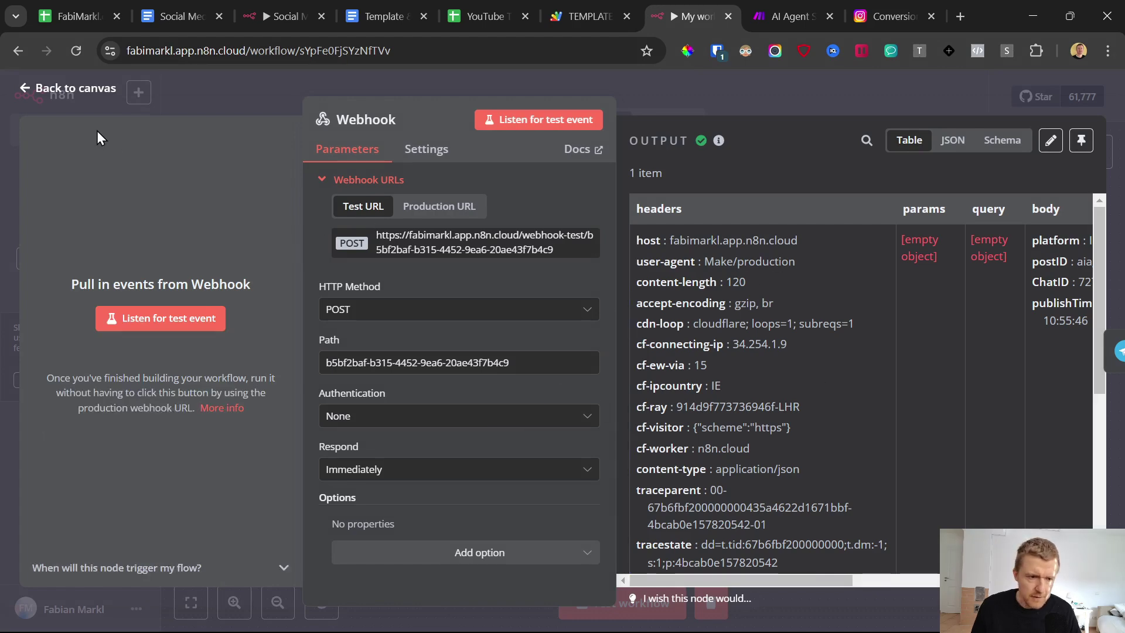
Step: Replace Telegram2's placeholder Chat ID with the webhook's incoming body.ChatID
click(25, 92)
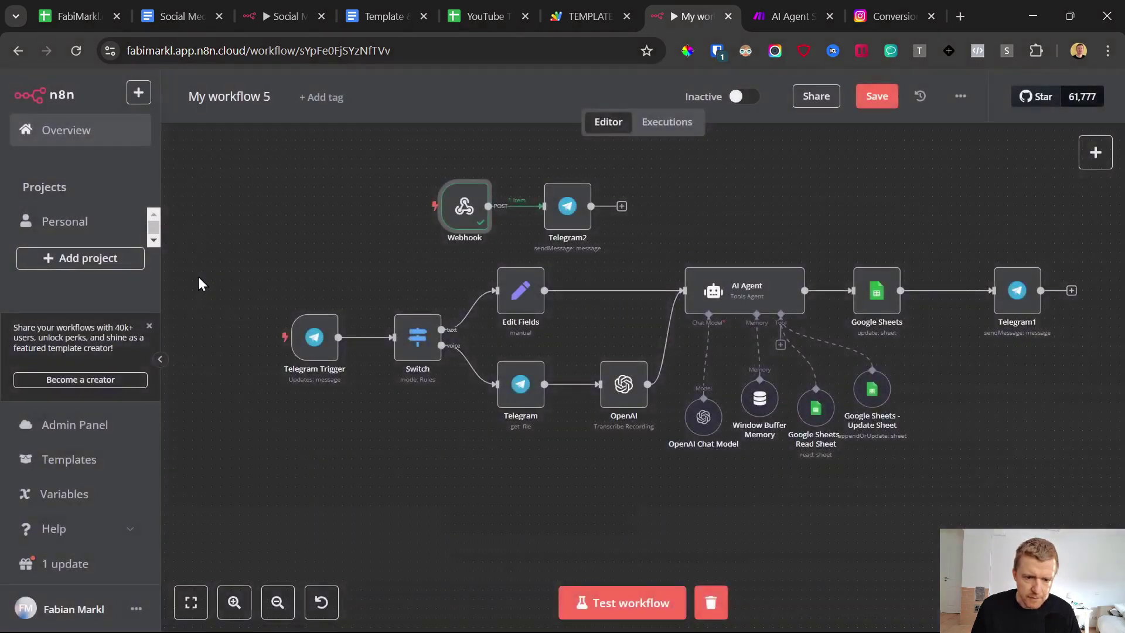
double_click(568, 210)
double_click(500, 364)
key(BackSpace)
scroll(254, 425, down, 5)
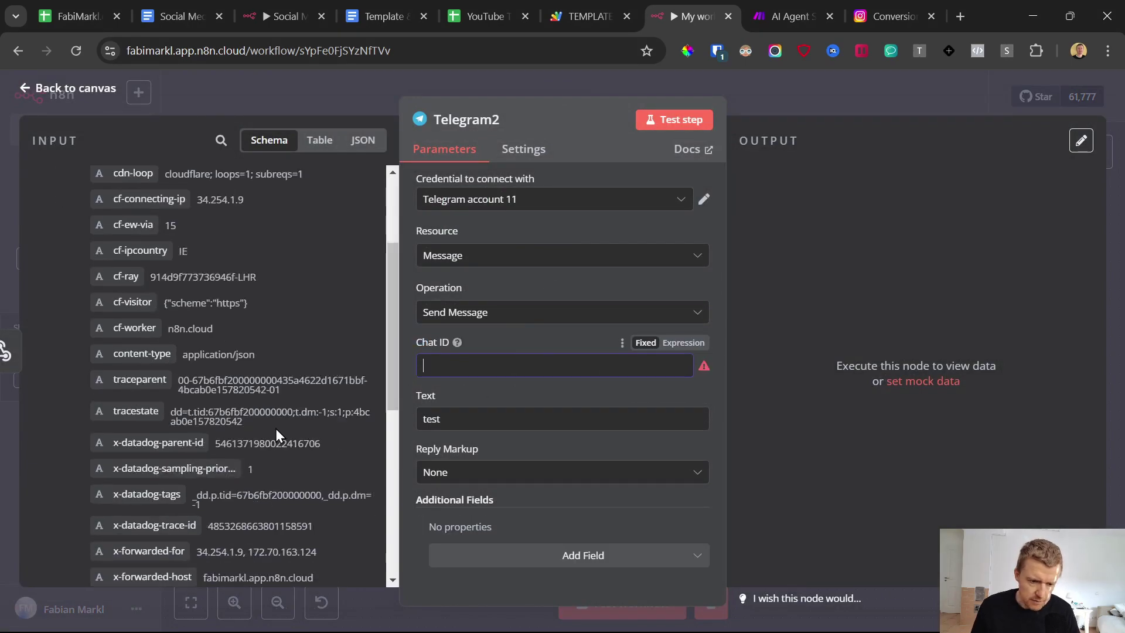
scroll(277, 429, down, 5)
mouse_move(672, 614)
drag(128, 489, 501, 343)
drag(469, 435, 323, 440)
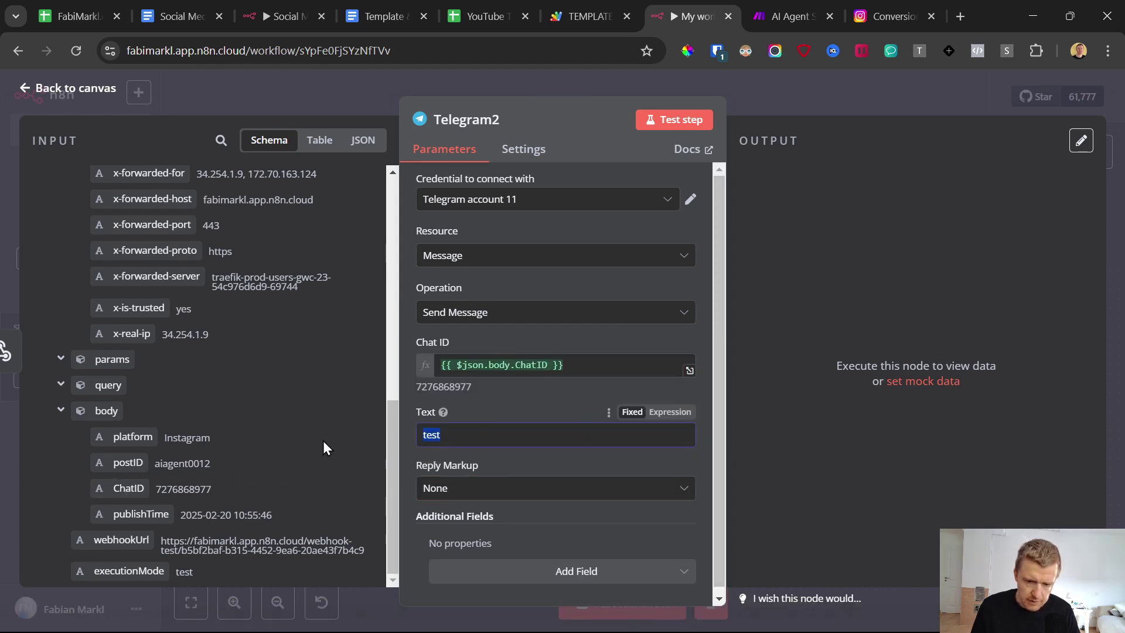
Step: Paste the post-published message template using postID, platform and publishTime into Telegram2's Text
key(BackSpace)
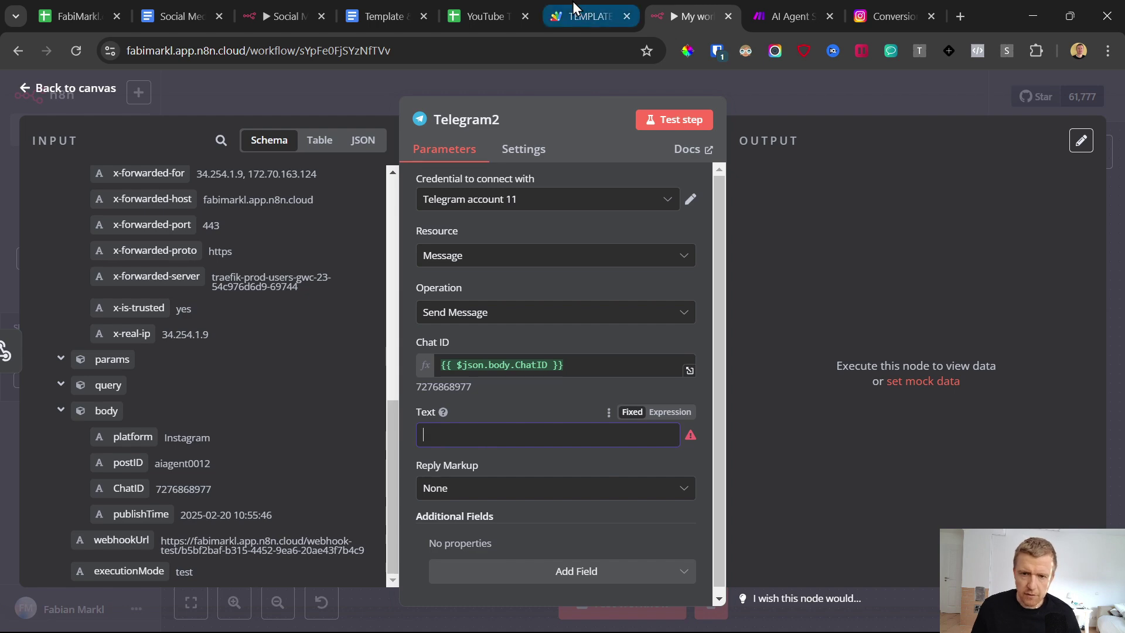
click(384, 16)
drag(832, 522, 287, 495)
click(781, 4)
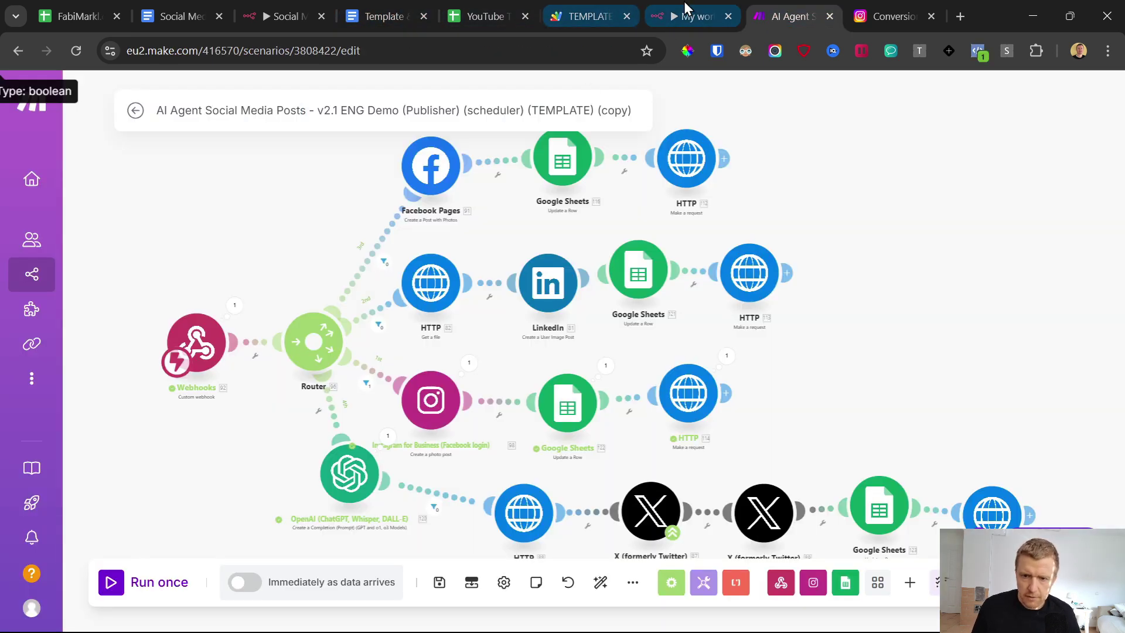
click(684, 7)
key(ctrl+v)
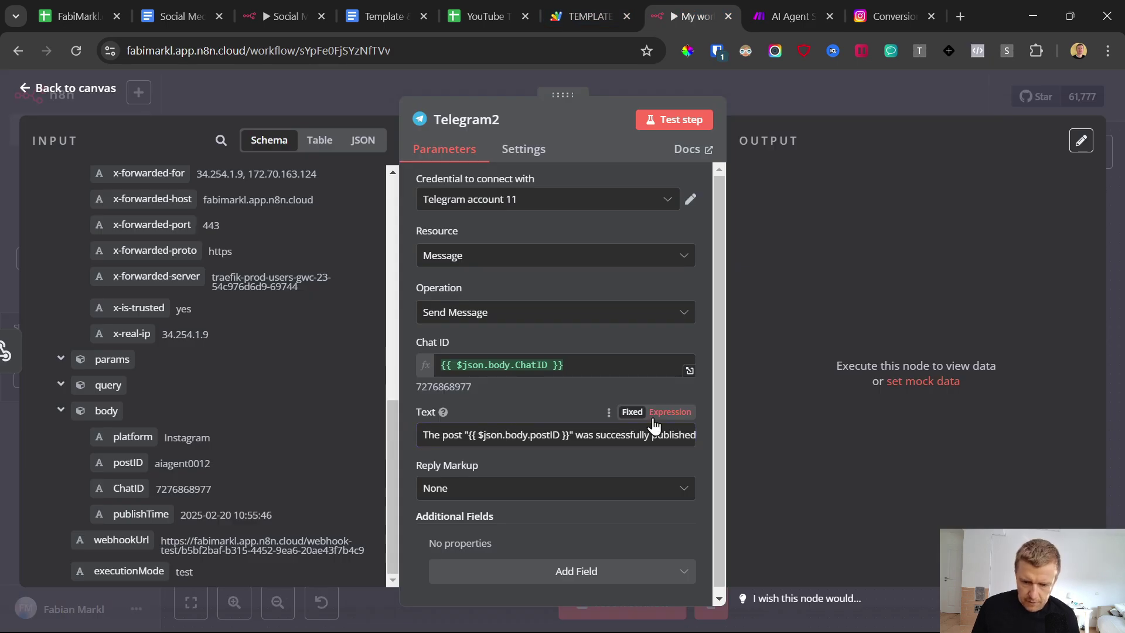
scroll(547, 405, down, 1)
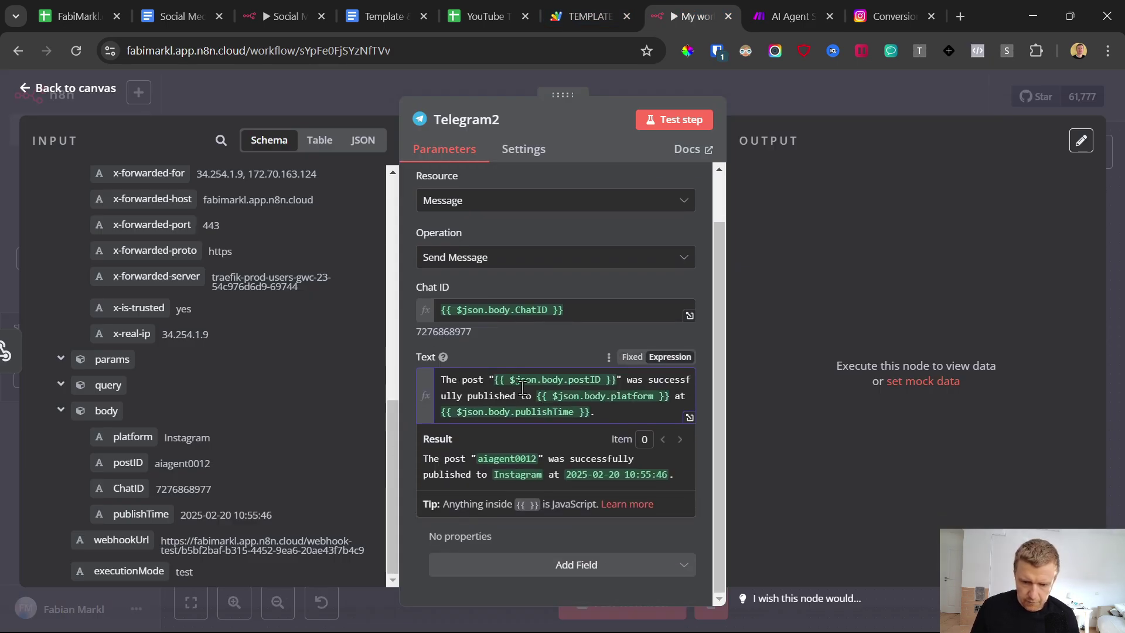
drag(514, 381, 610, 382)
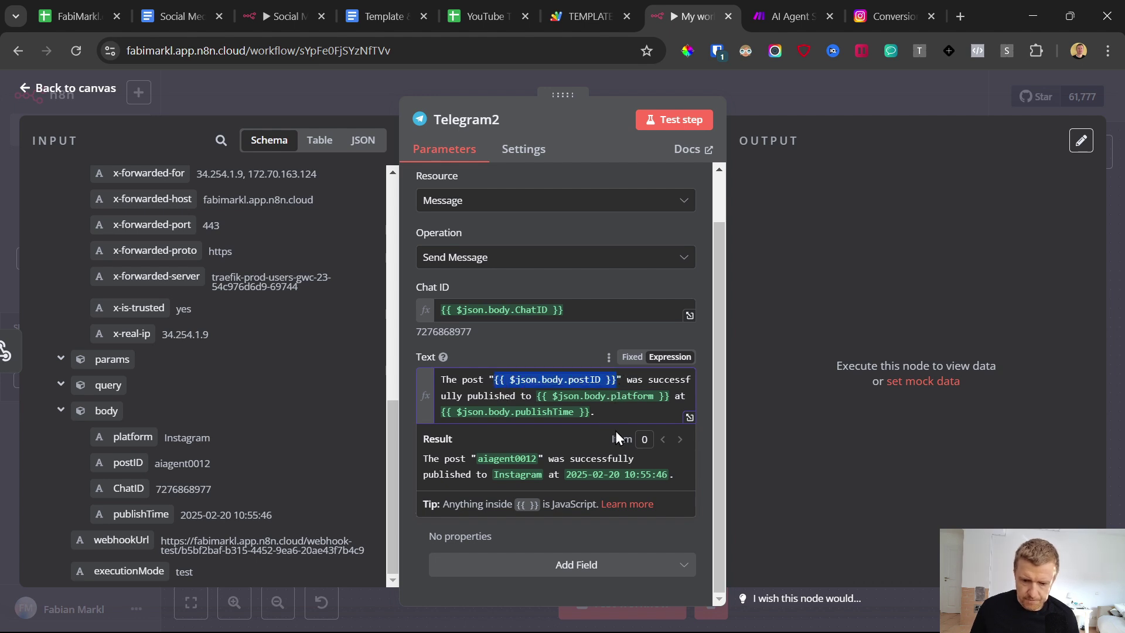
drag(538, 396, 692, 392)
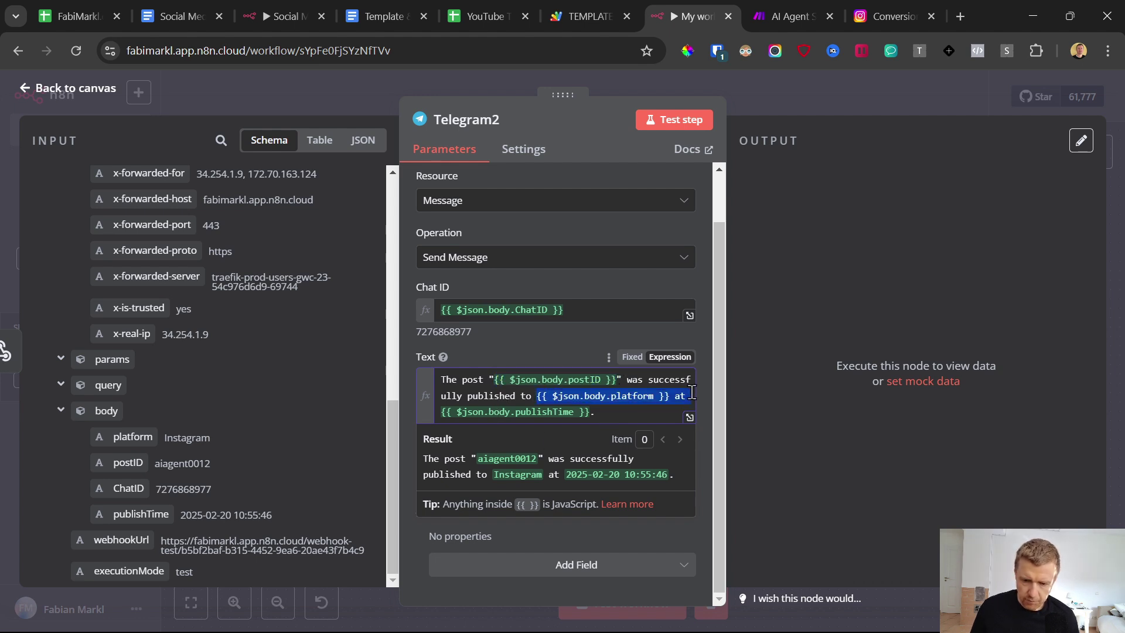
drag(597, 411, 450, 412)
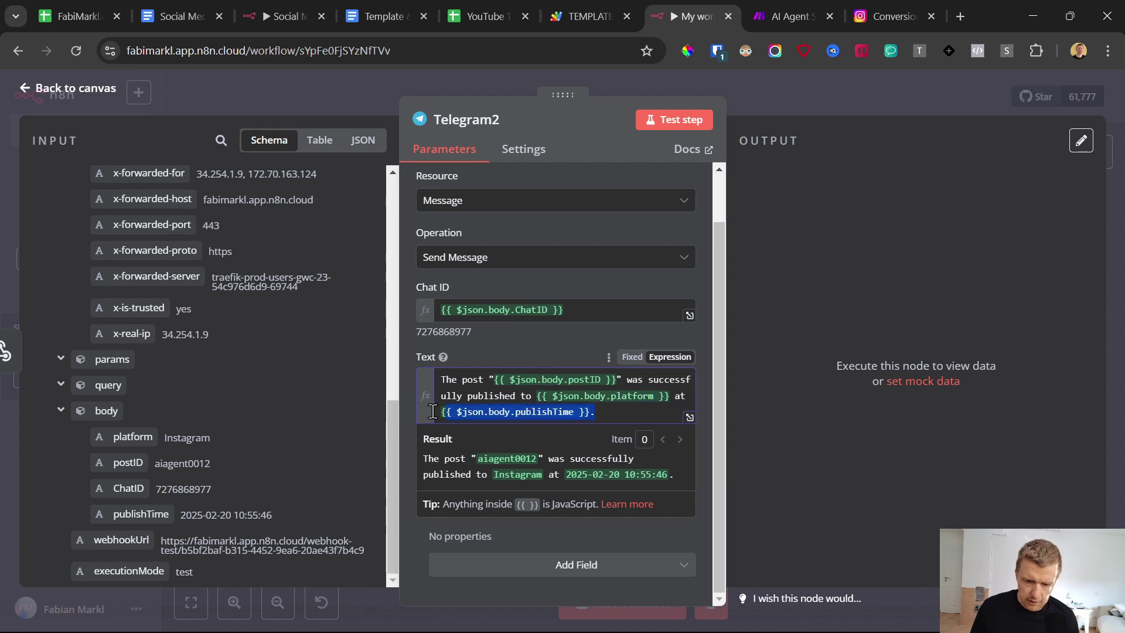
click(527, 329)
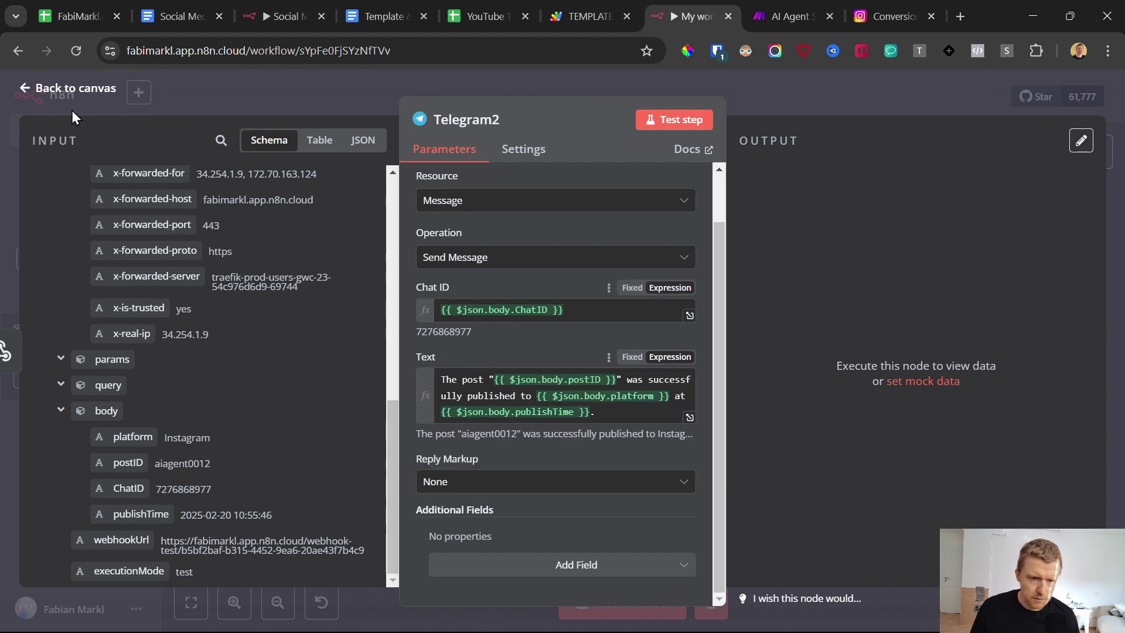
click(26, 91)
Step: Save the n8n workflow and switch it to Active
click(874, 96)
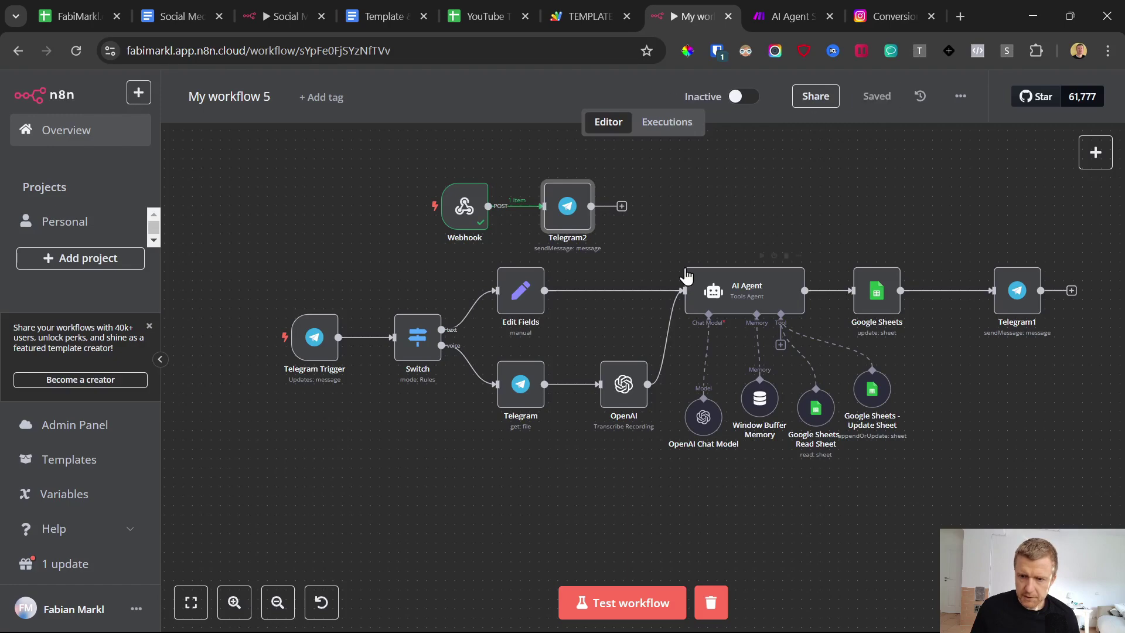
double_click(465, 206)
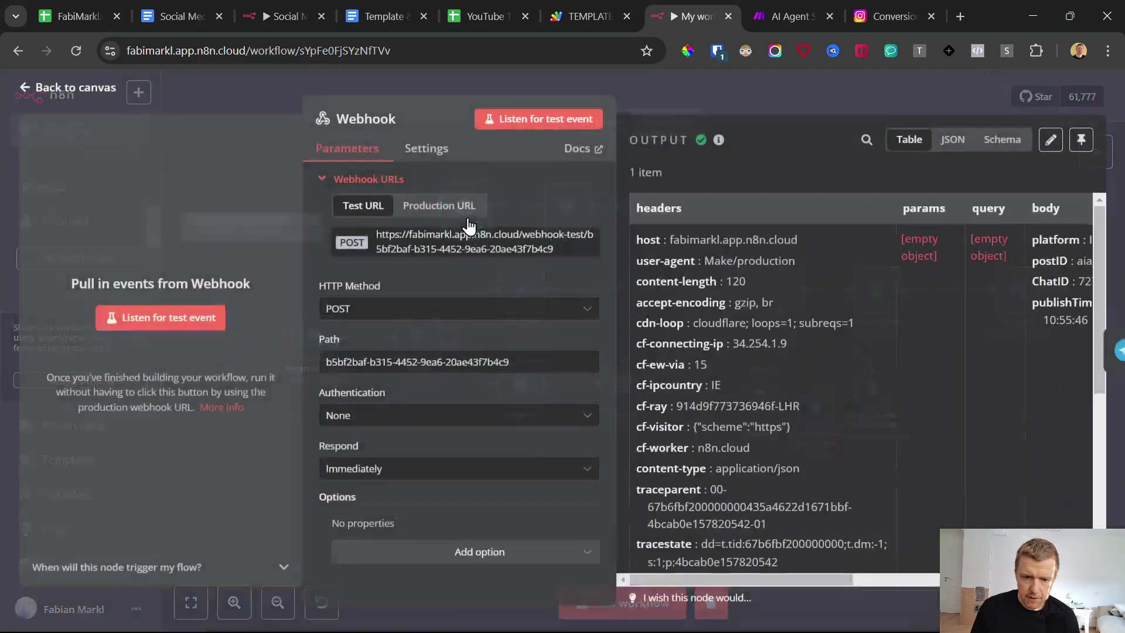
click(47, 98)
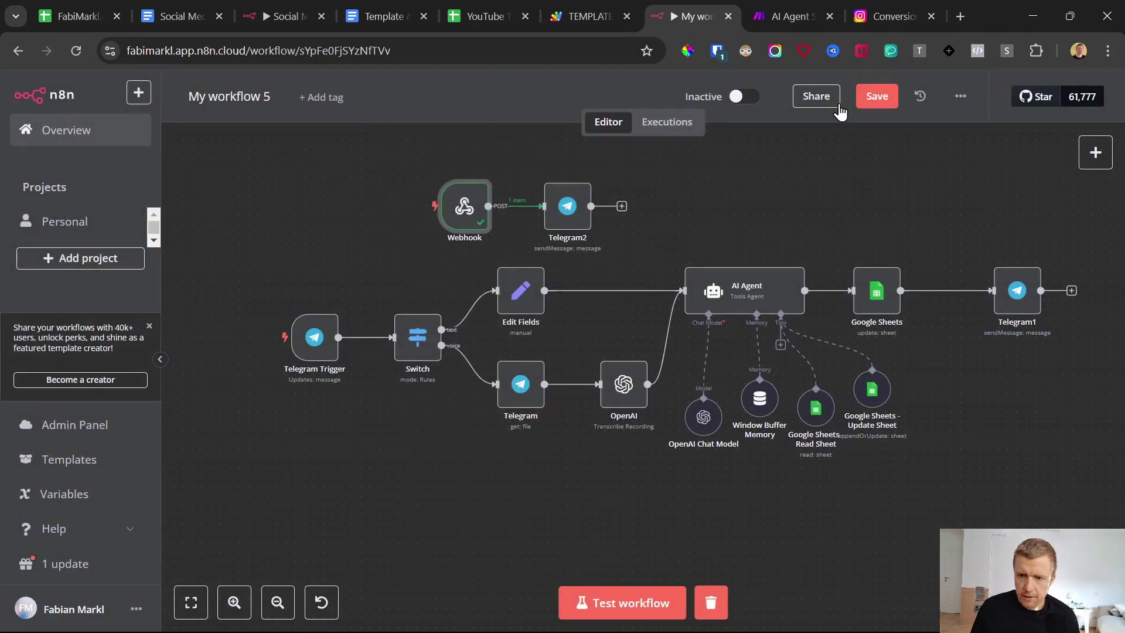
click(743, 97)
click(701, 403)
Step: Copy the Production URL from n8n's Webhook node for Make's HTTP module
click(791, 17)
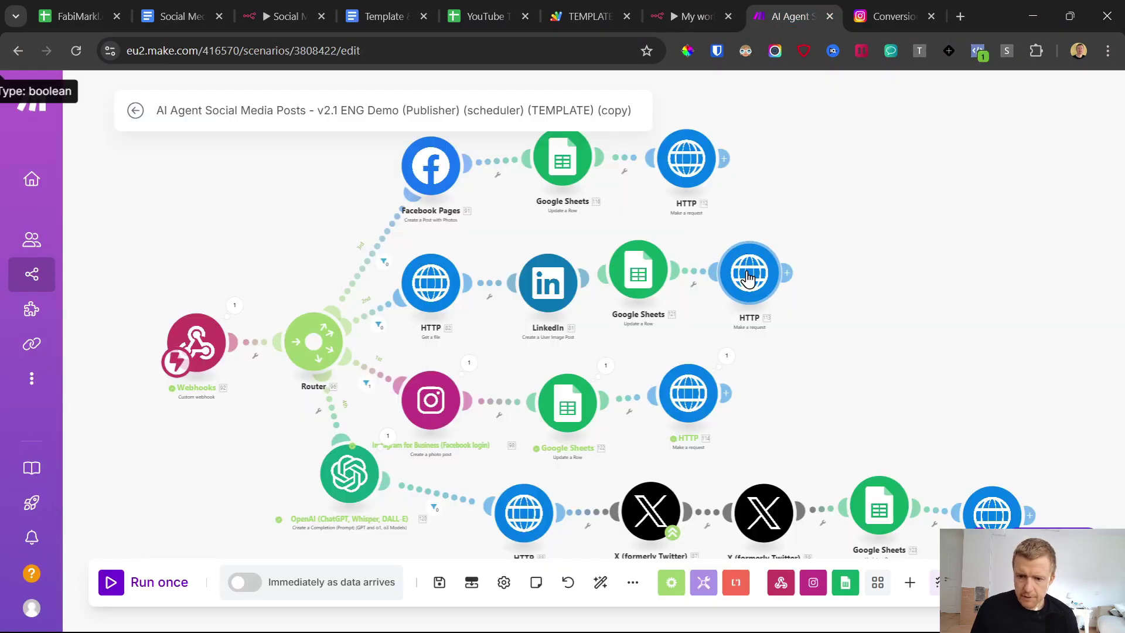
click(750, 273)
triple_click(842, 232)
key(ctrl+c)
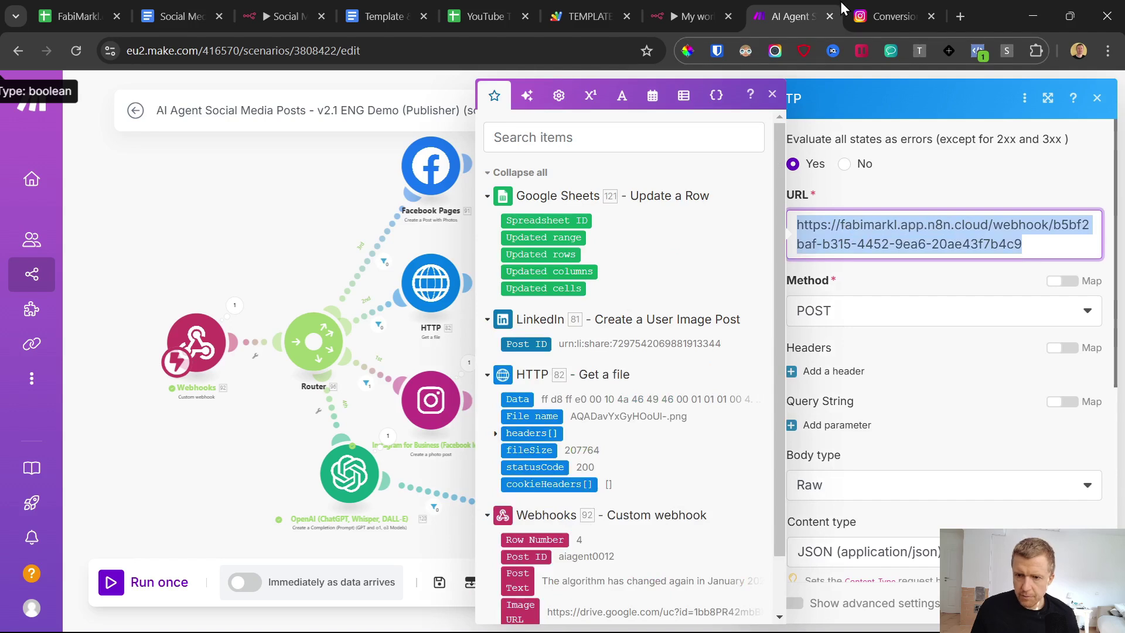
click(691, 16)
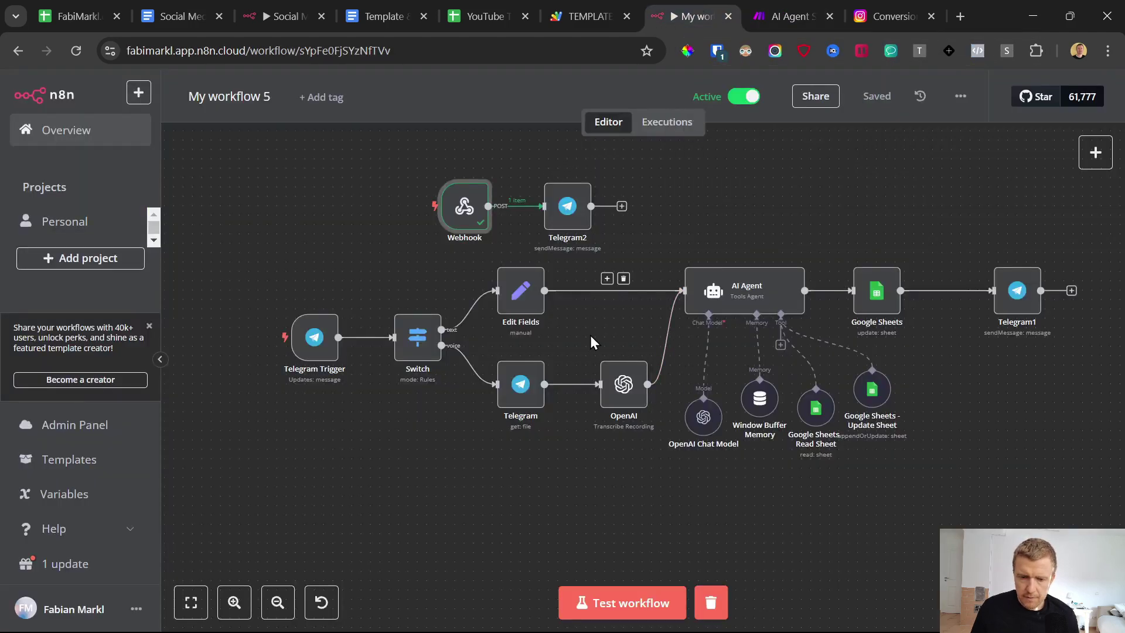
click(472, 219)
double_click(472, 220)
click(440, 206)
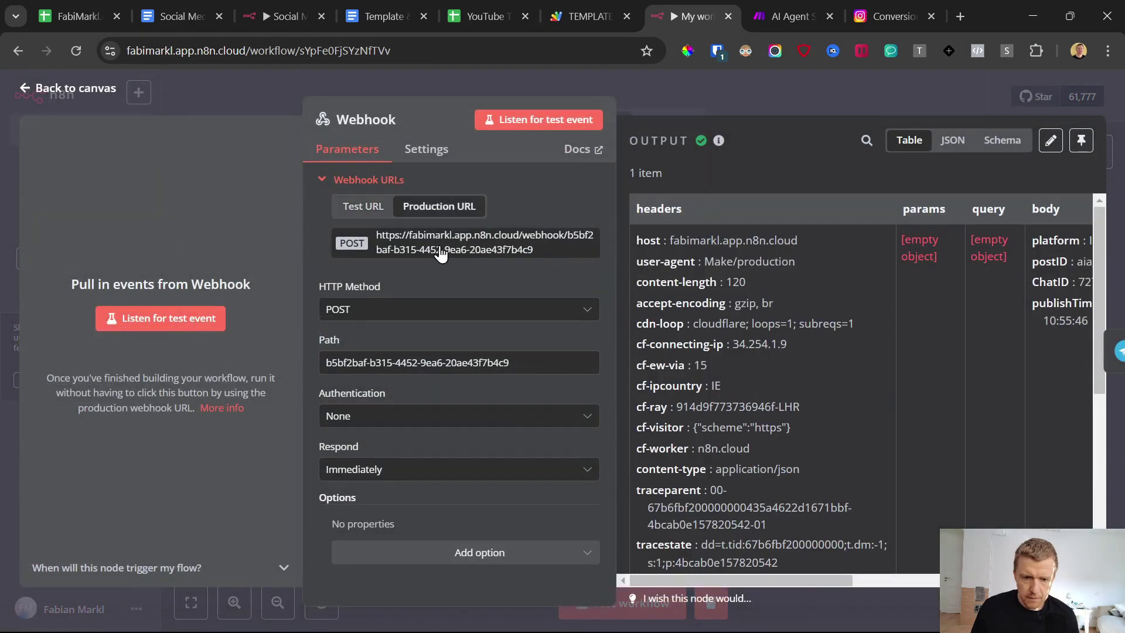
Step: Replace the old test URL in Make's HTTP module with the production webhook URL
click(789, 16)
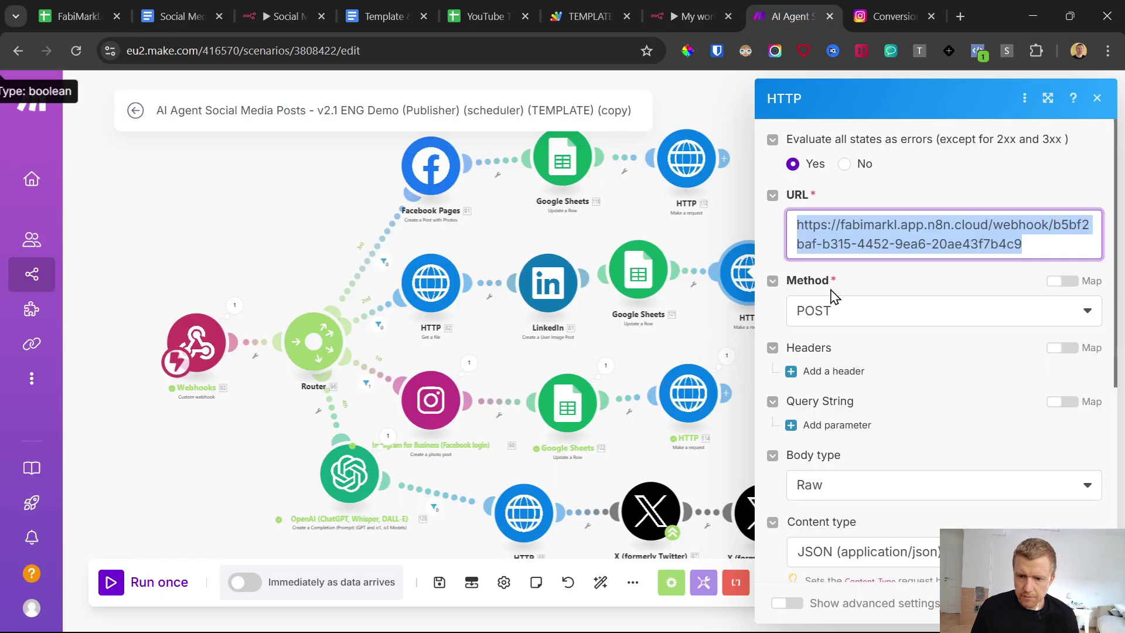
click(683, 384)
triple_click(860, 228)
key(ctrl+v)
click(926, 267)
key(Escape)
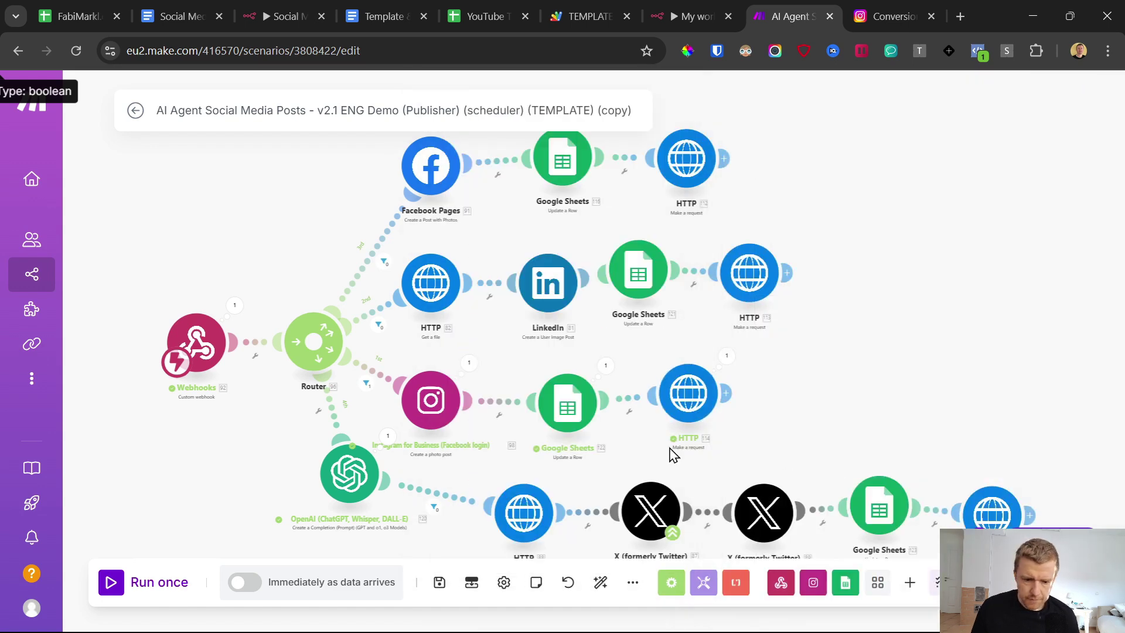
Step: Schedule the Make scenario 'Immediately as data arrives', save it, and exit to the overview
click(245, 582)
click(538, 425)
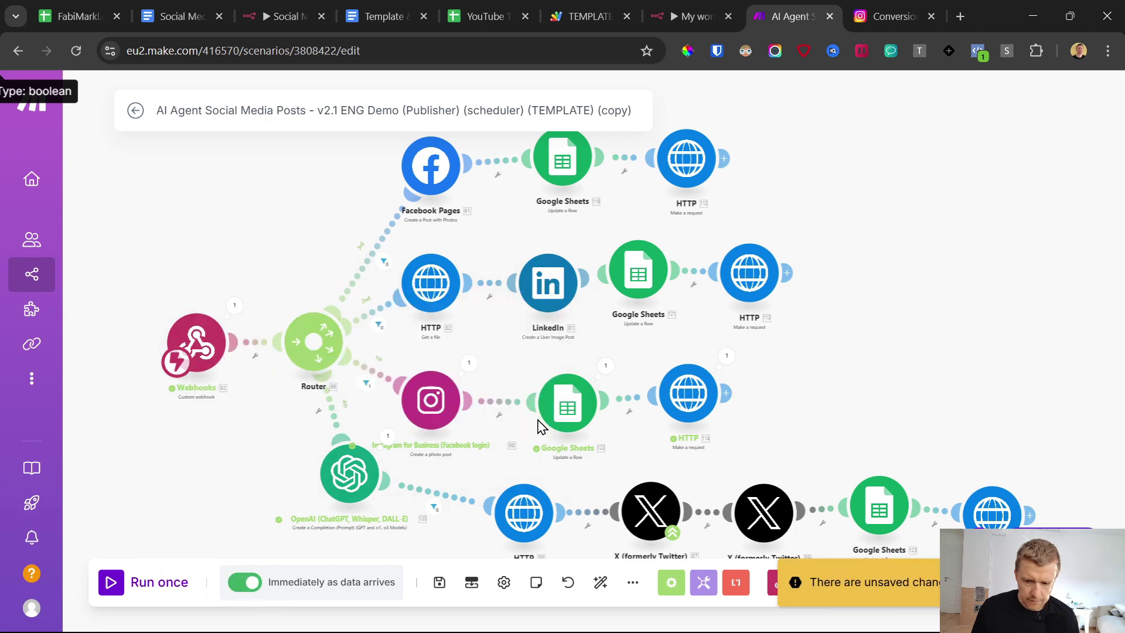
click(439, 582)
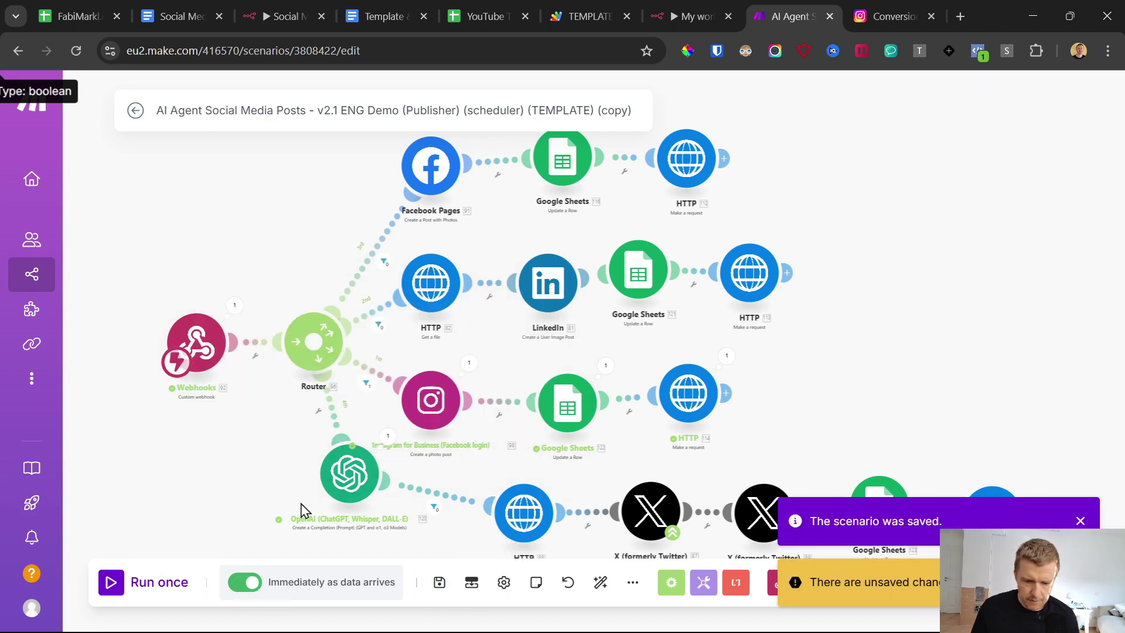
click(137, 112)
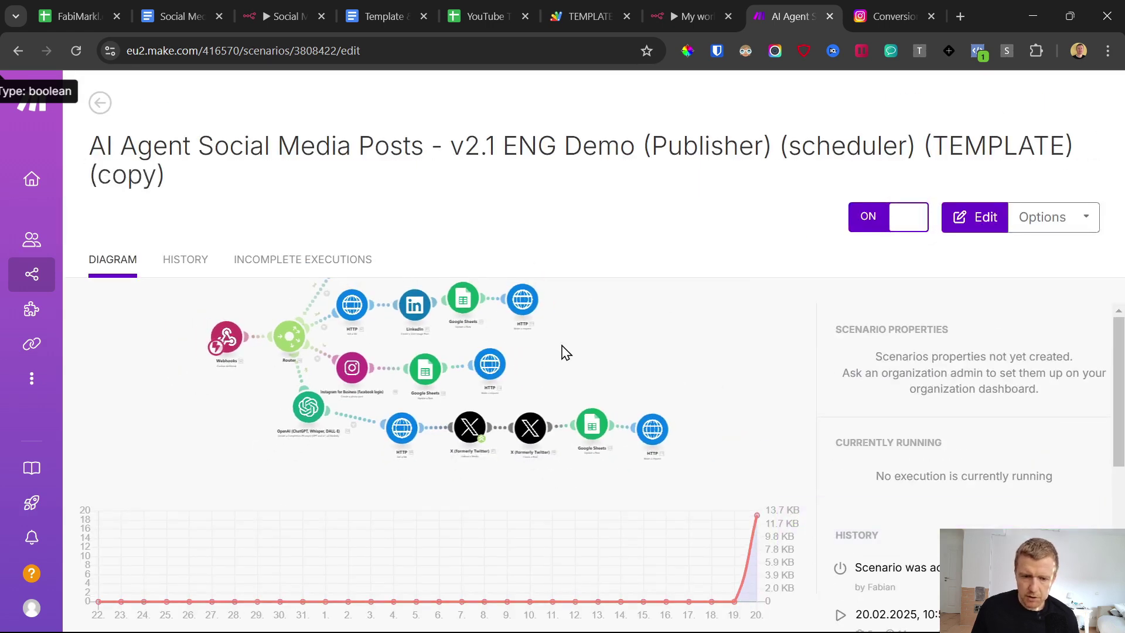
click(475, 16)
scroll(309, 457, down, 3)
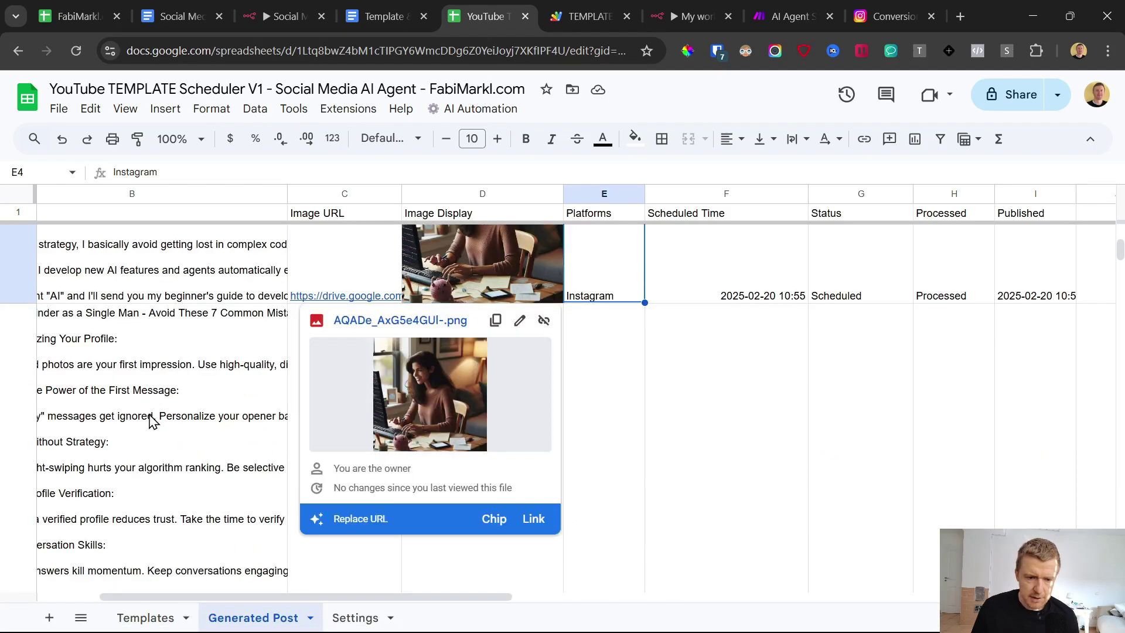
Step: Edit cell E5, deleting 'Instagram, ' and ', LinkedIn Twitter' so only Facebook remains
click(277, 423)
scroll(564, 452, down, 4)
scroll(564, 451, down, 4)
click(602, 451)
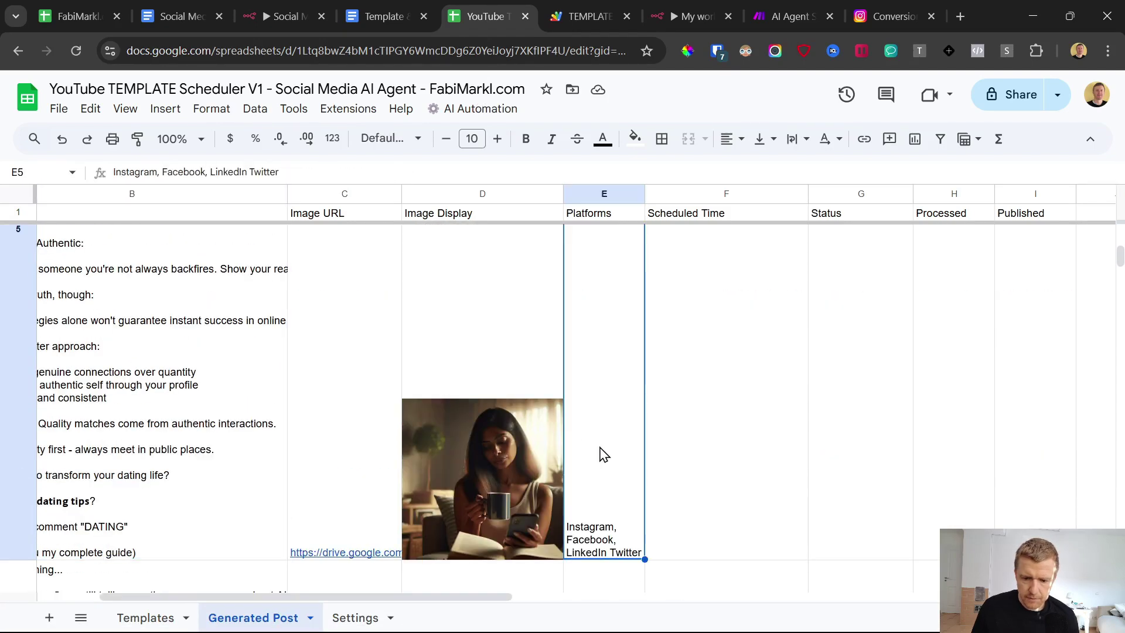
double_click(602, 464)
drag(619, 235, 533, 234)
key(BackSpace)
drag(611, 231, 743, 243)
key(BackSpace)
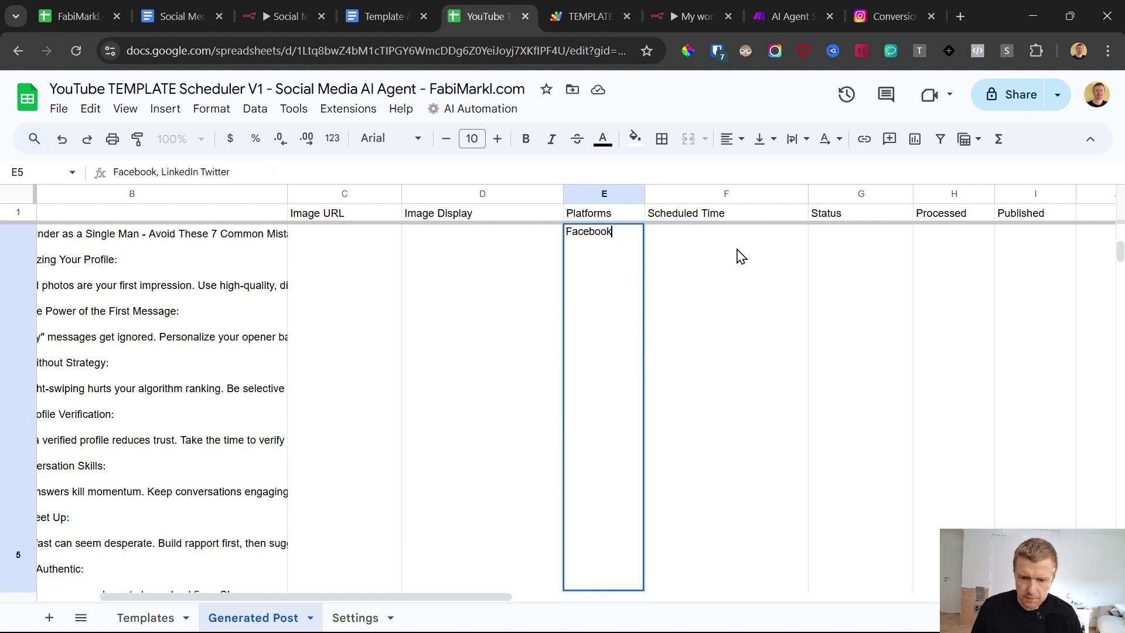